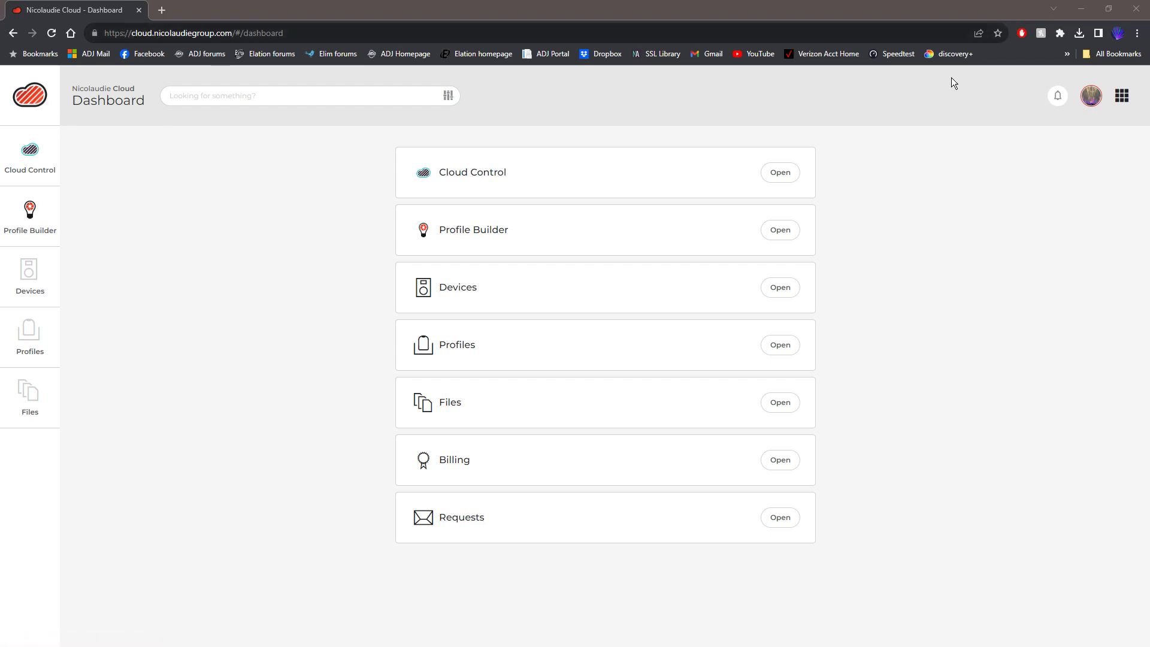
- Open Profile Builder from the Nicolaudie Cloud dashboard, accepting the cookies policy and continuing with the saved account
left_click(1067, 54)
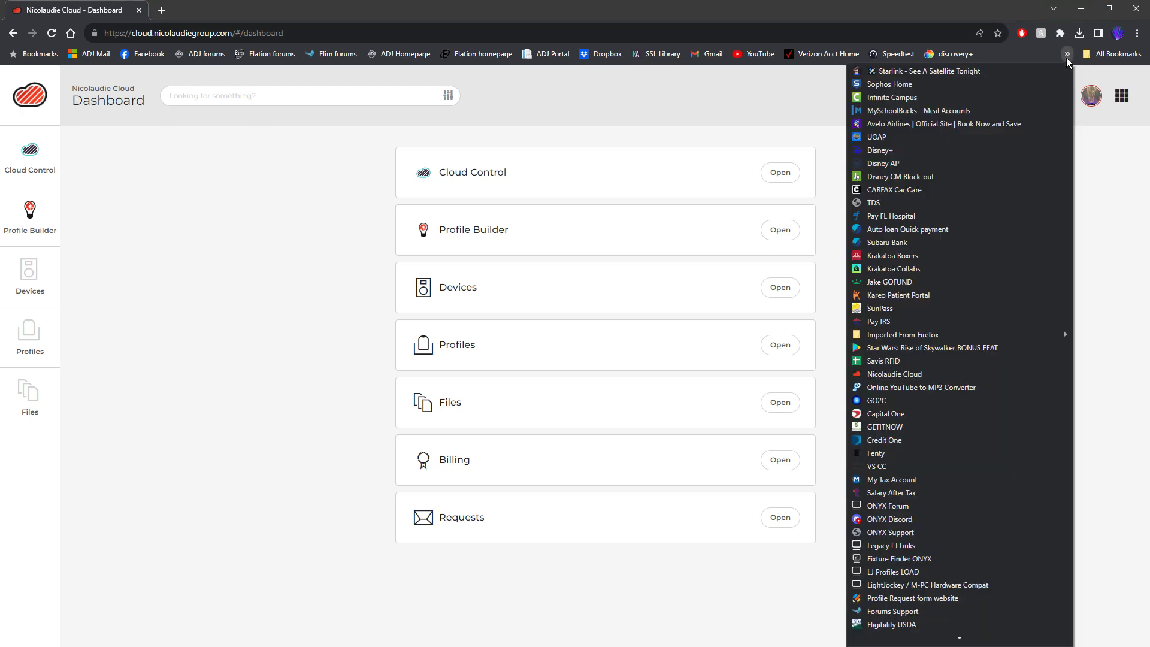
left_click(913, 373)
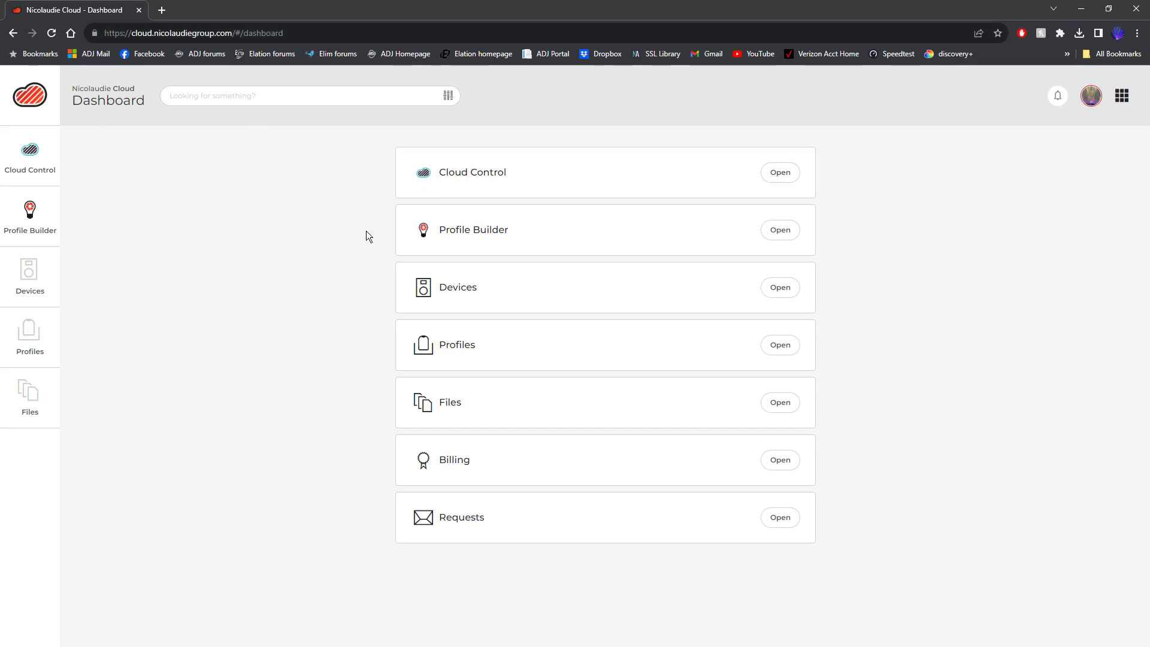
left_click(782, 233)
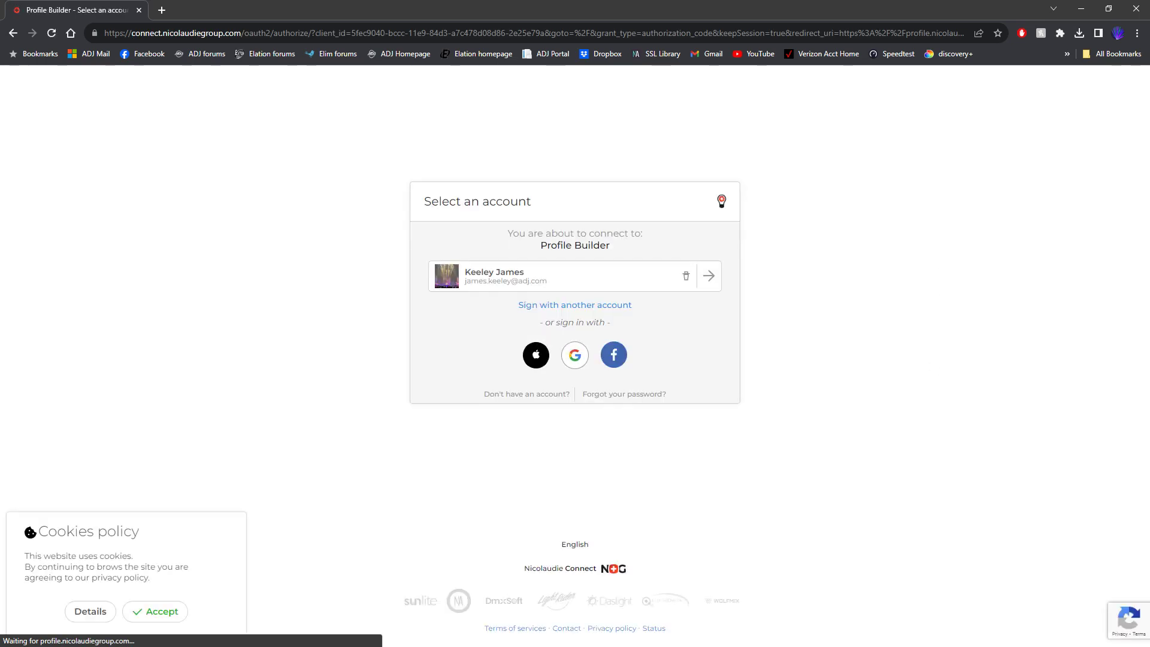
left_click(163, 612)
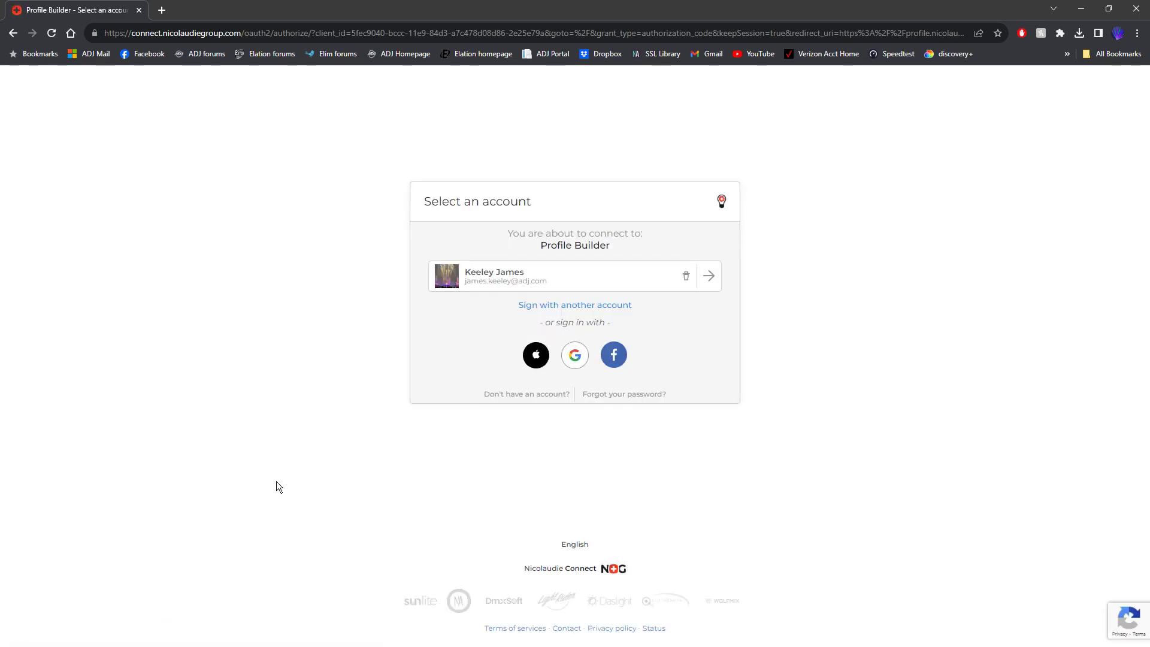
left_click(710, 276)
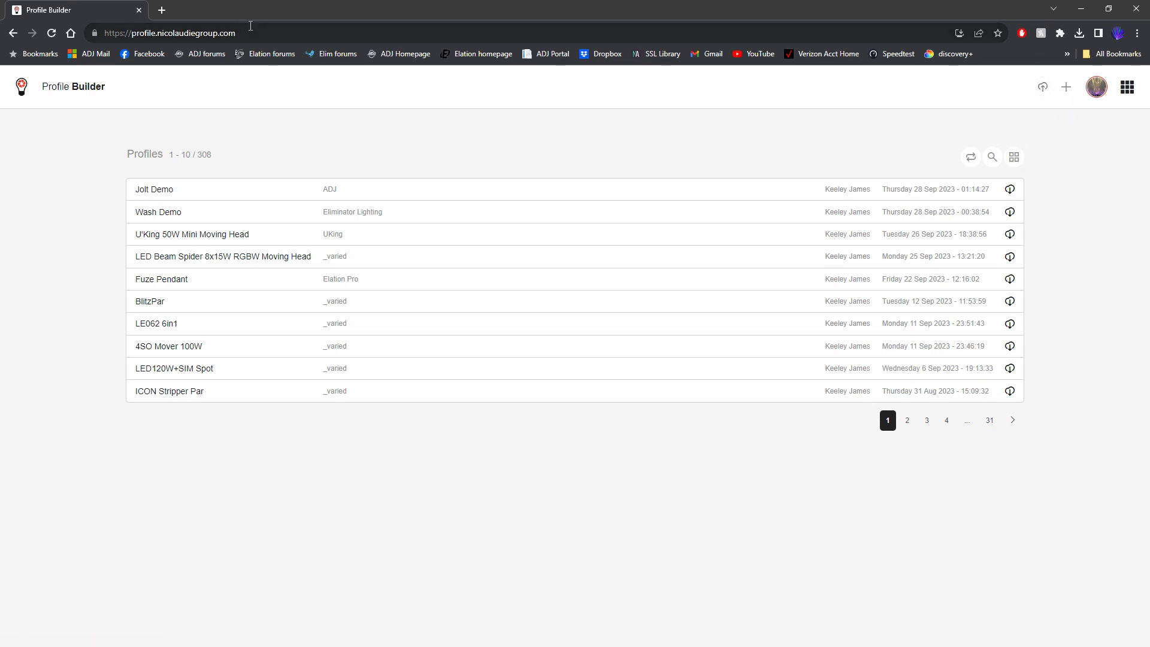
- Open the bookmarked SSL Library in a new browser tab and switch to it
right_click(657, 54)
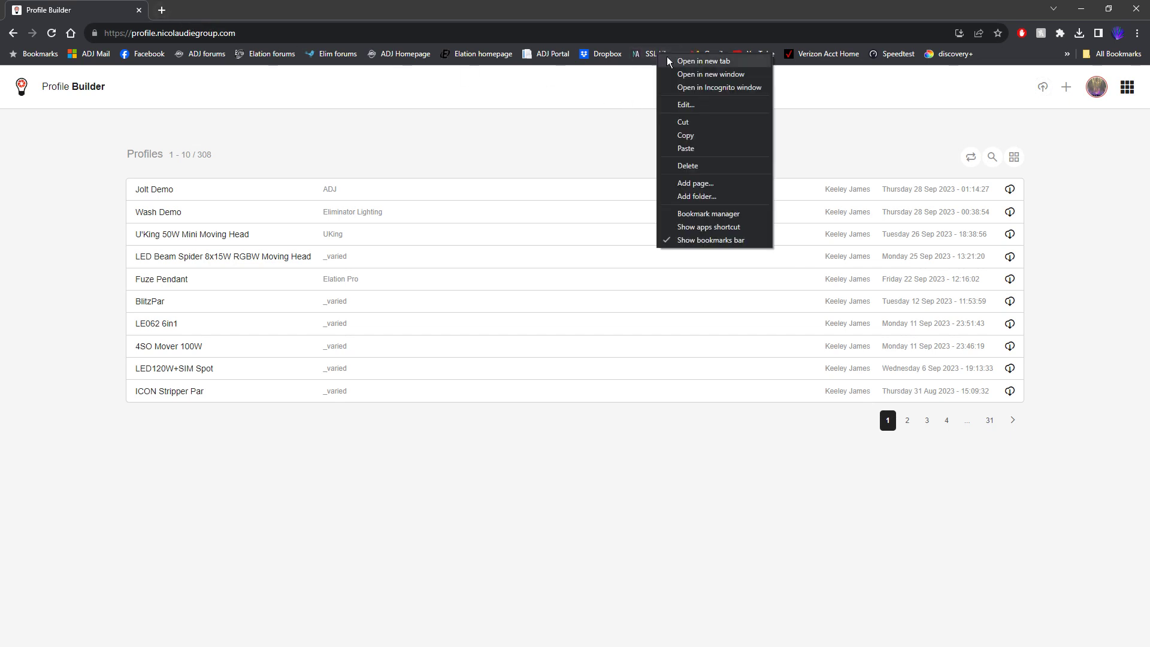
left_click(694, 61)
left_click(236, 10)
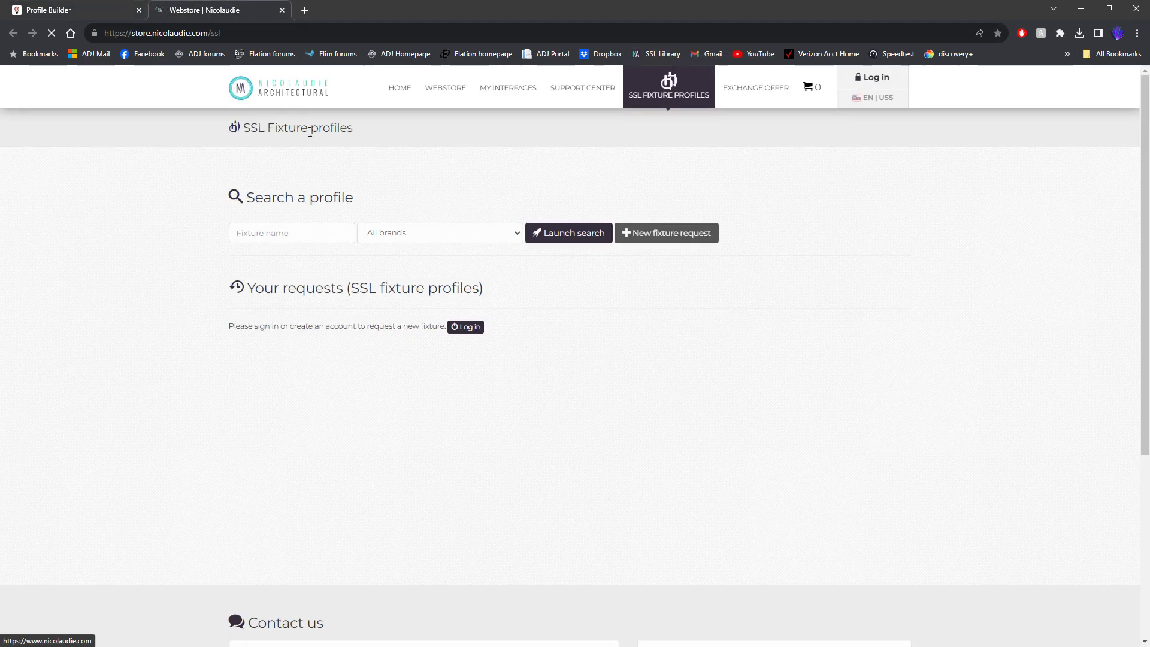
- Search the SSL fixture profiles for the ADJ brand and look through the results
left_click(387, 234)
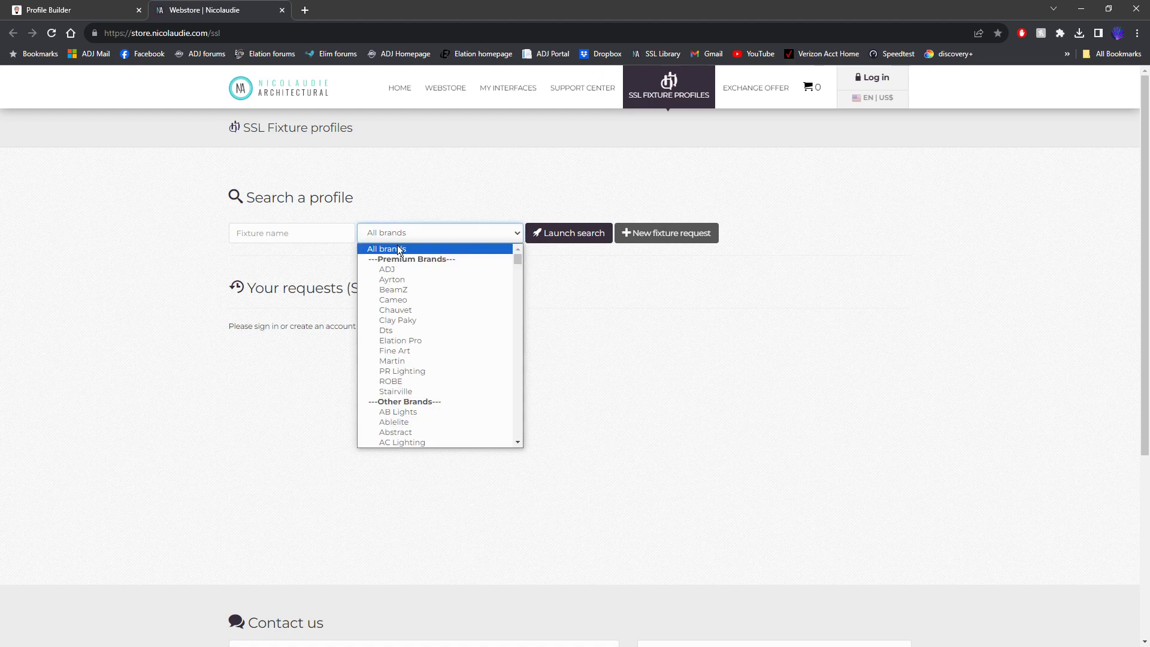
left_click(394, 267)
left_click(569, 233)
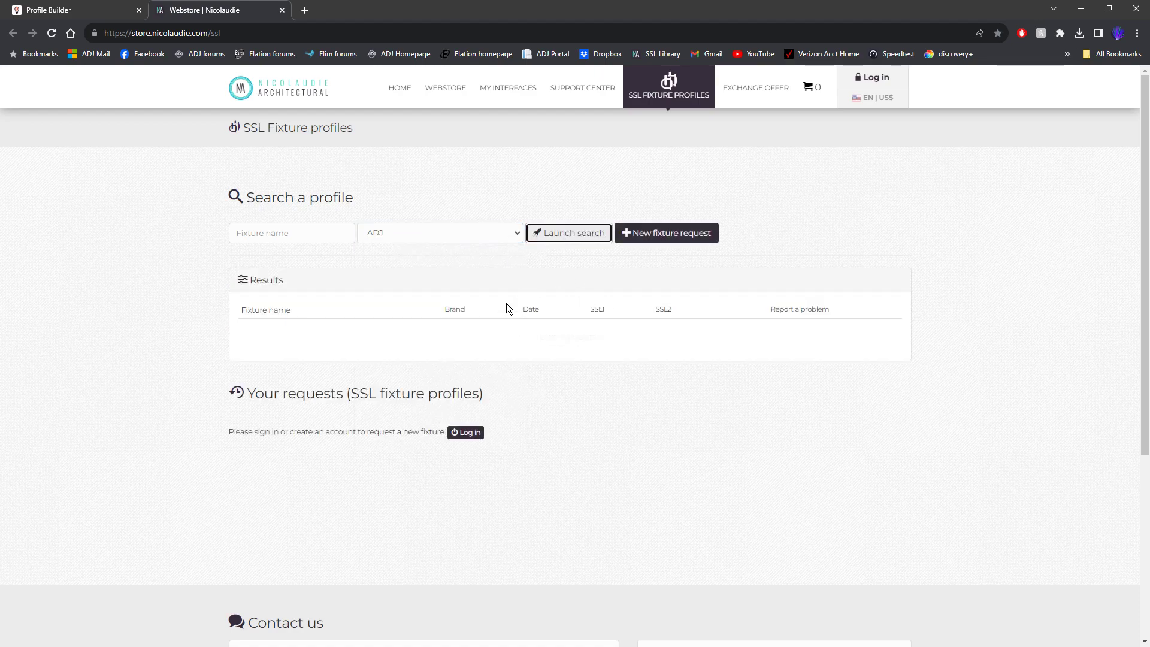
scroll(433, 418, "down", 3)
scroll(433, 418, "up", 3)
scroll(376, 347, "down", 1)
scroll(376, 348, "up", 1)
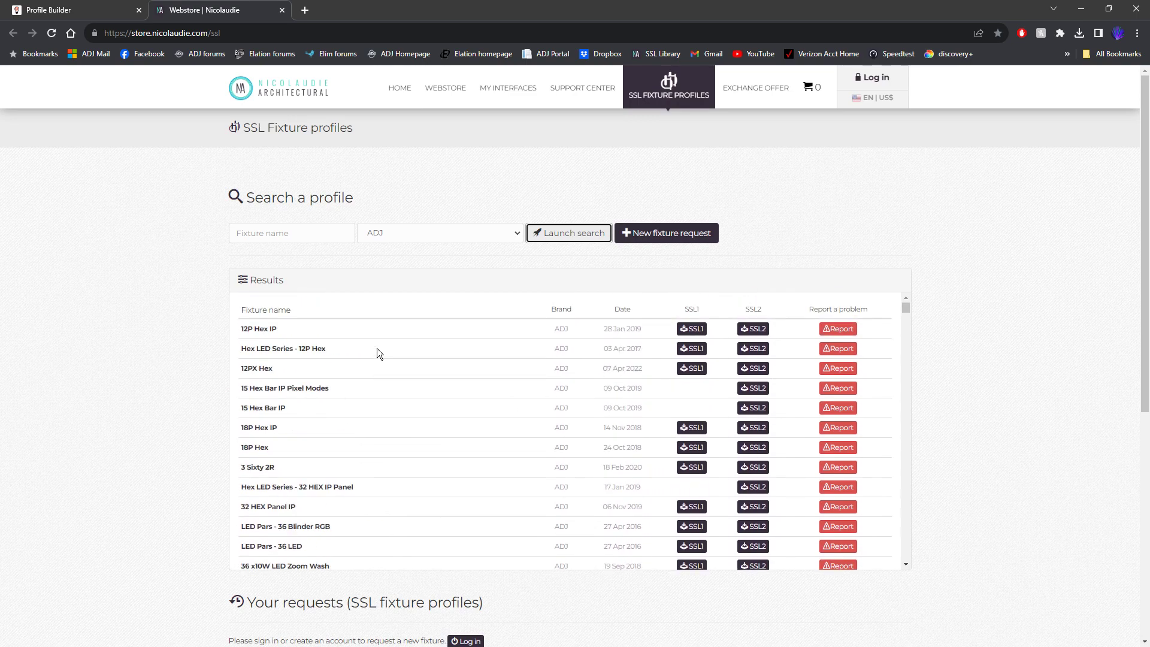
- Search the SSL fixture profiles for "Spider" across all brands
left_click(309, 233)
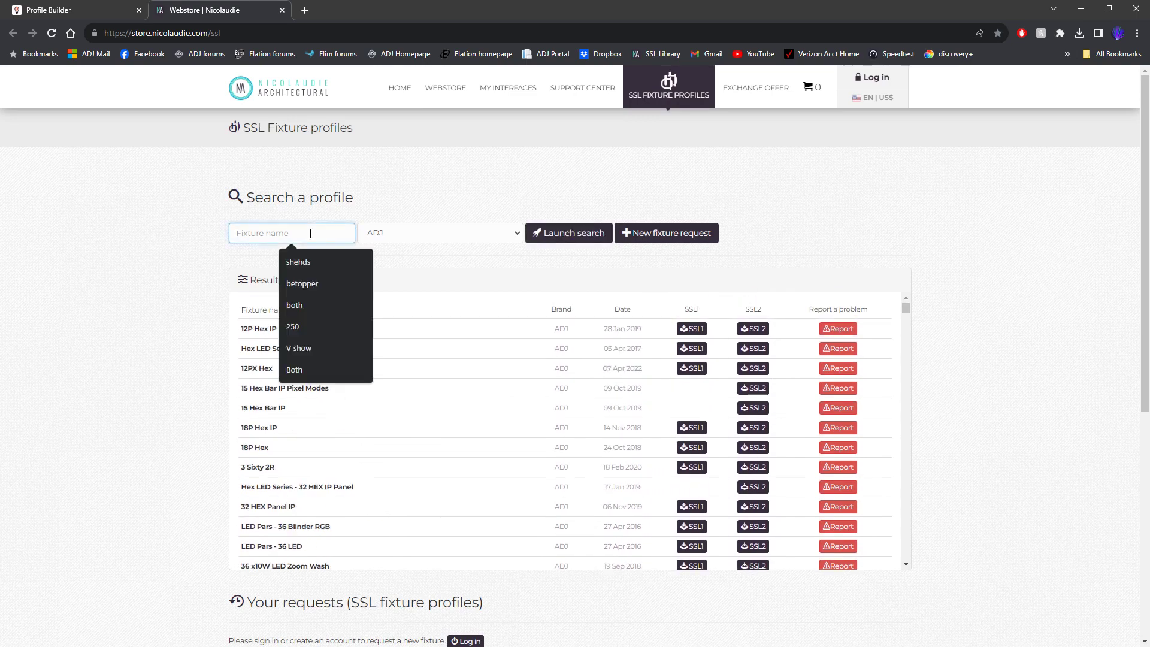
type("Spoi")
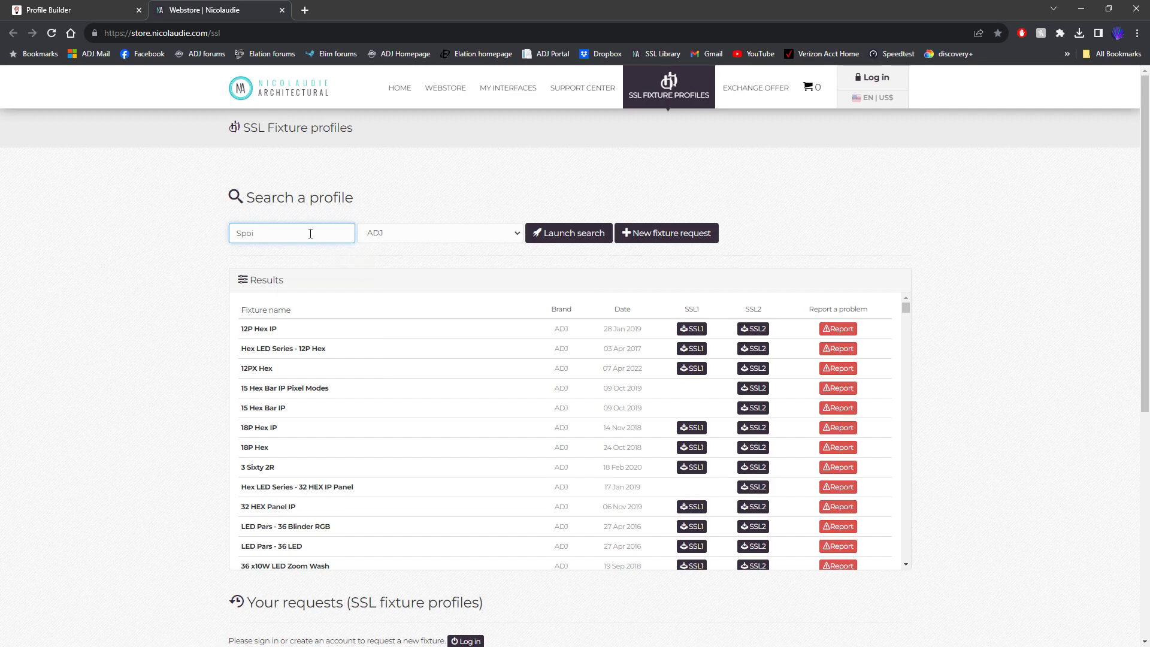
key("BackSpace")
key("BackSpace")
type("ider")
left_click(416, 242)
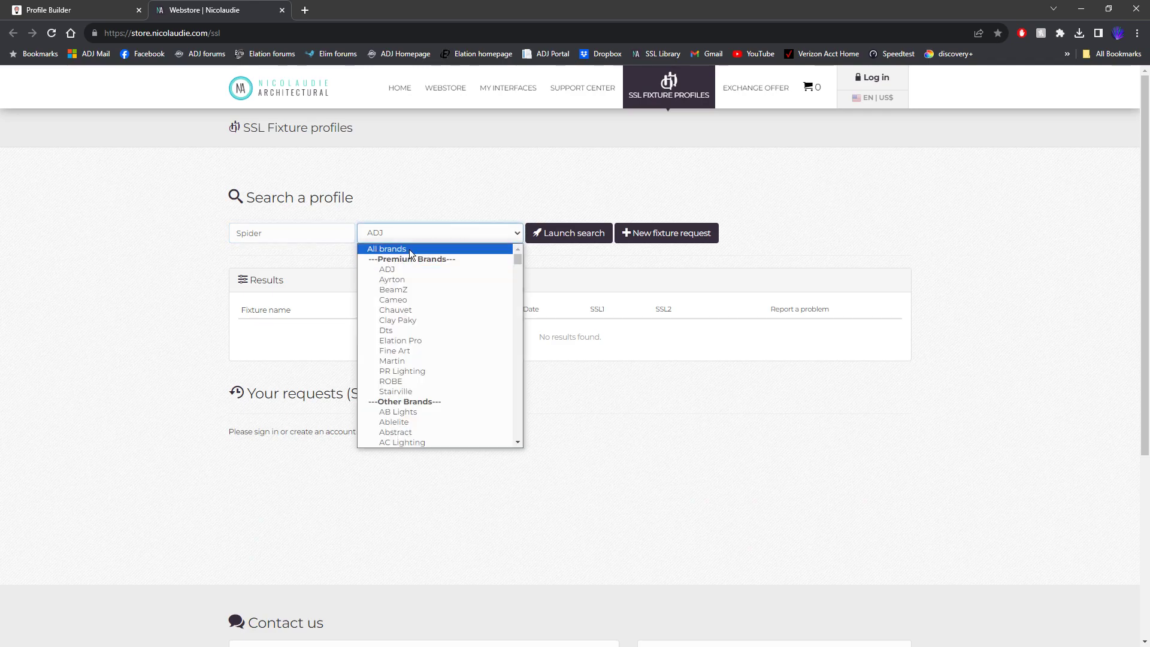
left_click(408, 252)
left_click(534, 235)
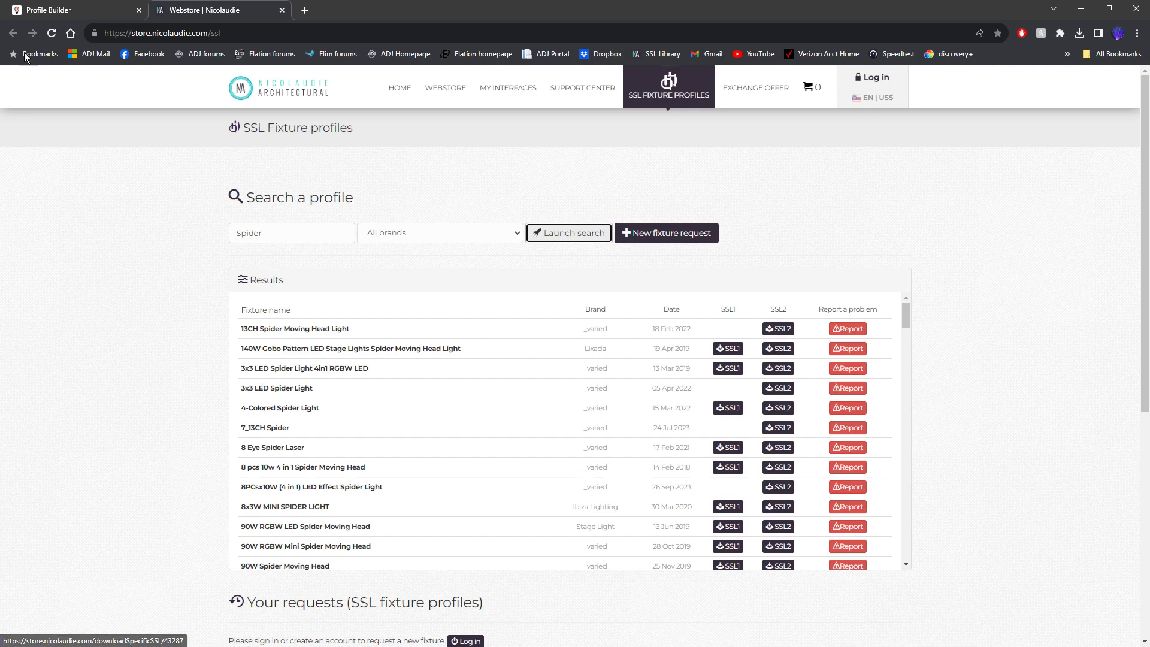
- Switch back to Profile Builder, view the page for importing an .ssl2 file and return to the profile list
left_click(64, 11)
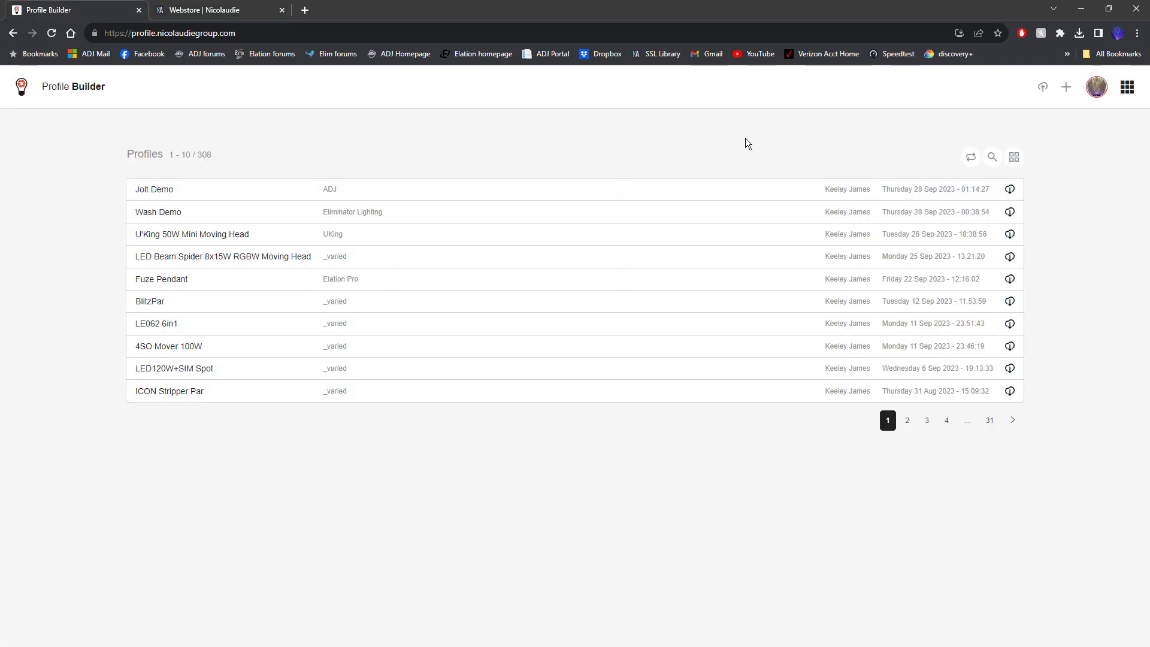
left_click(1043, 87)
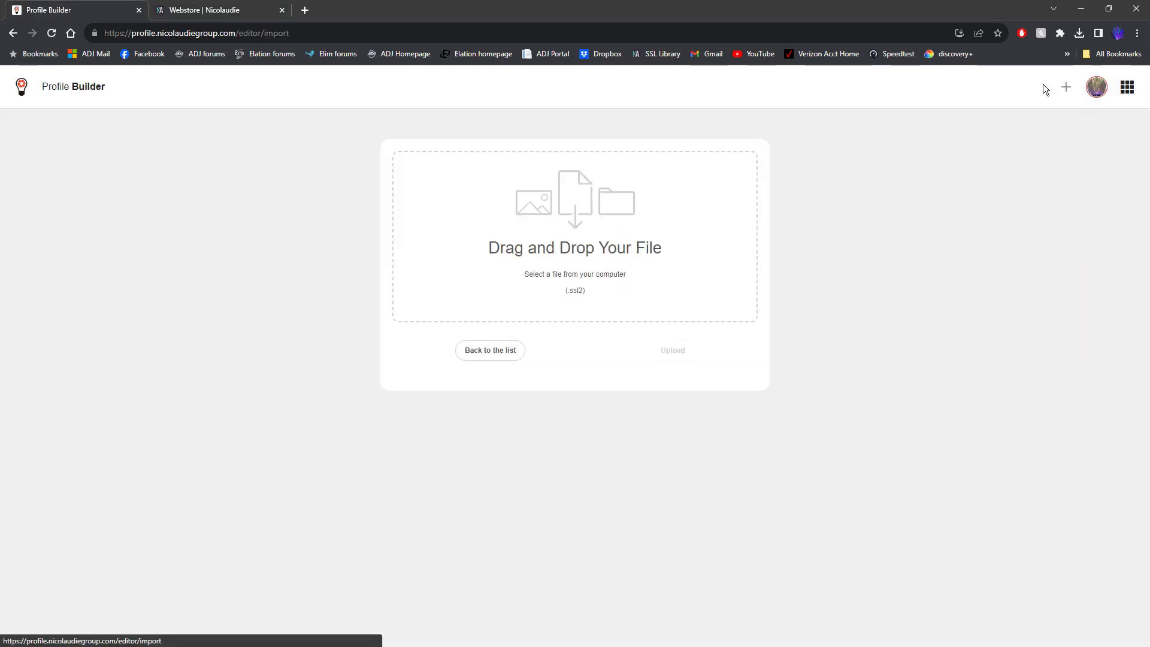
left_click(707, 278)
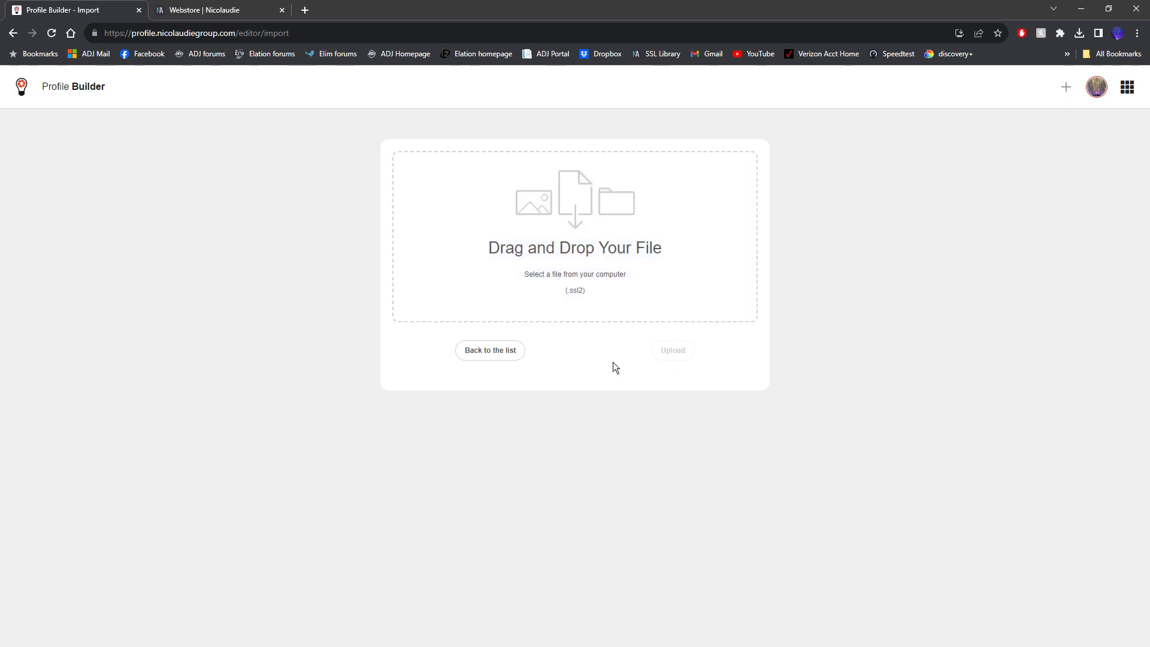
left_click(497, 351)
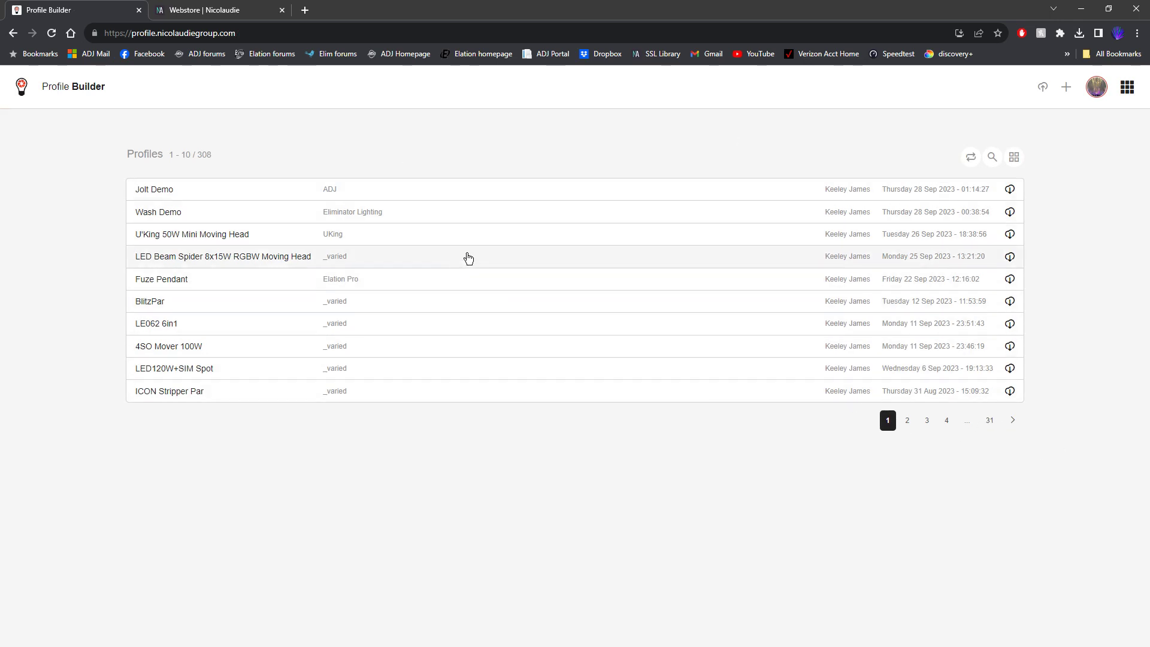
- Preview the profile list in grid view, return it to list view and look at the filter options
left_click_drag(212, 157, 201, 151)
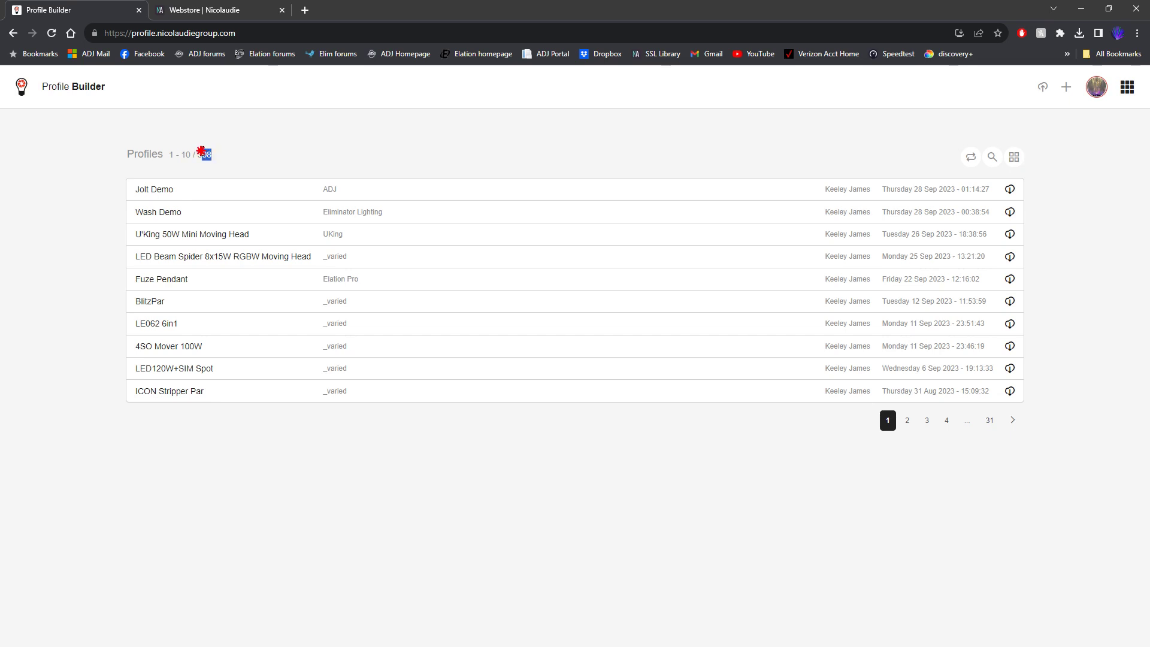
left_click(224, 157)
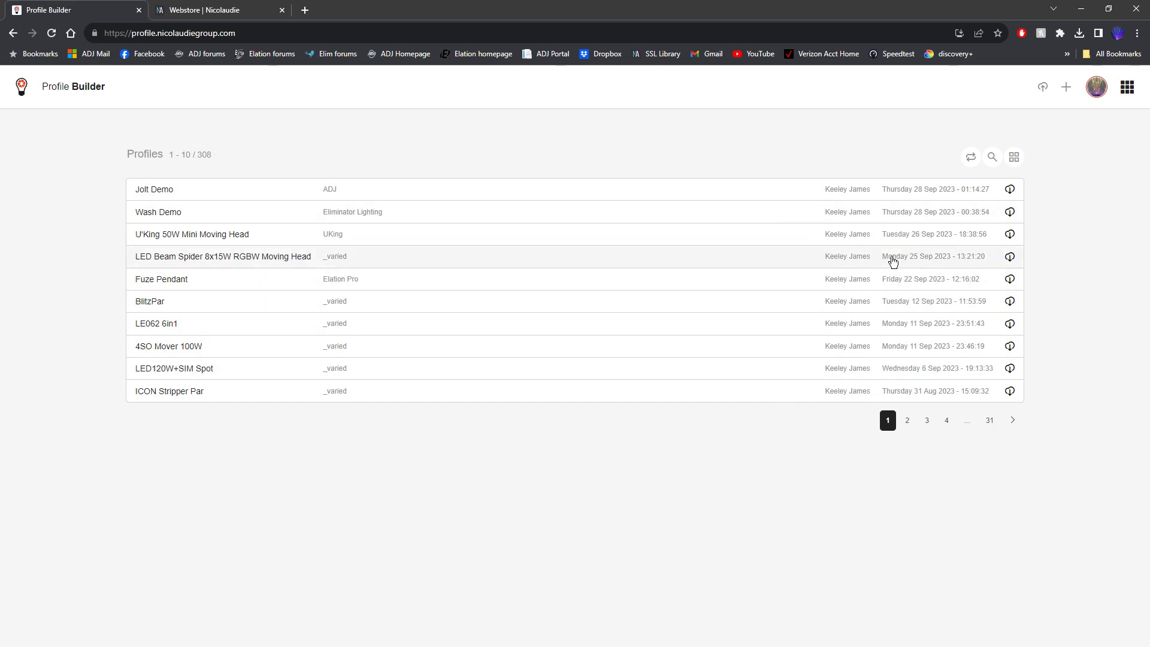
left_click(1013, 157)
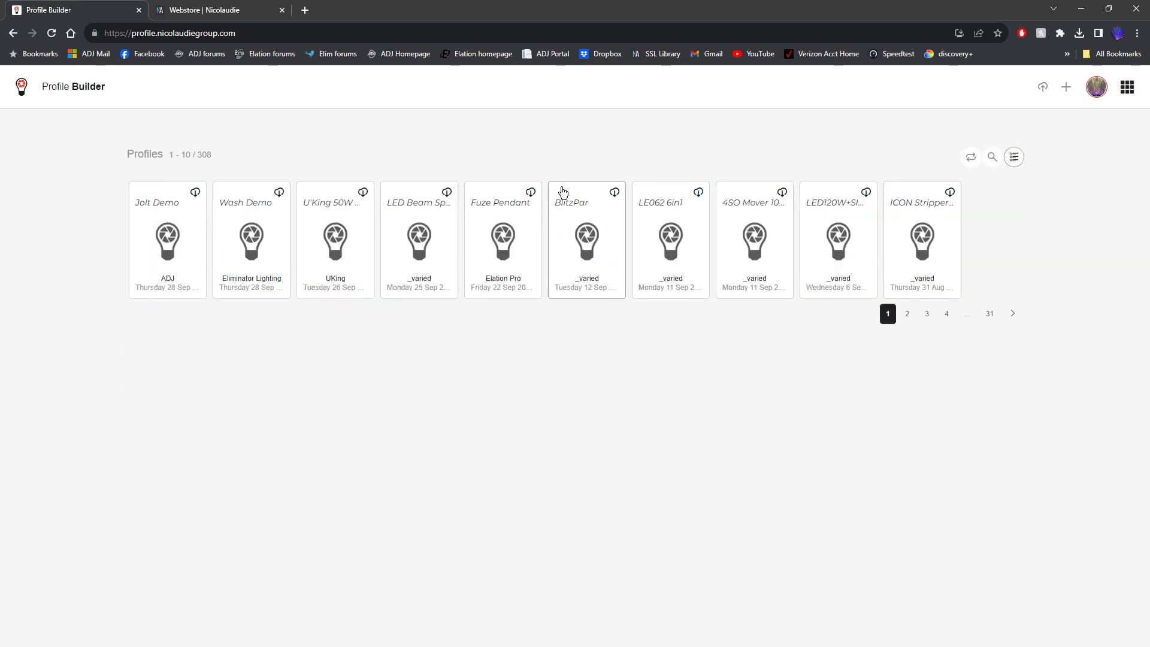
left_click(1013, 157)
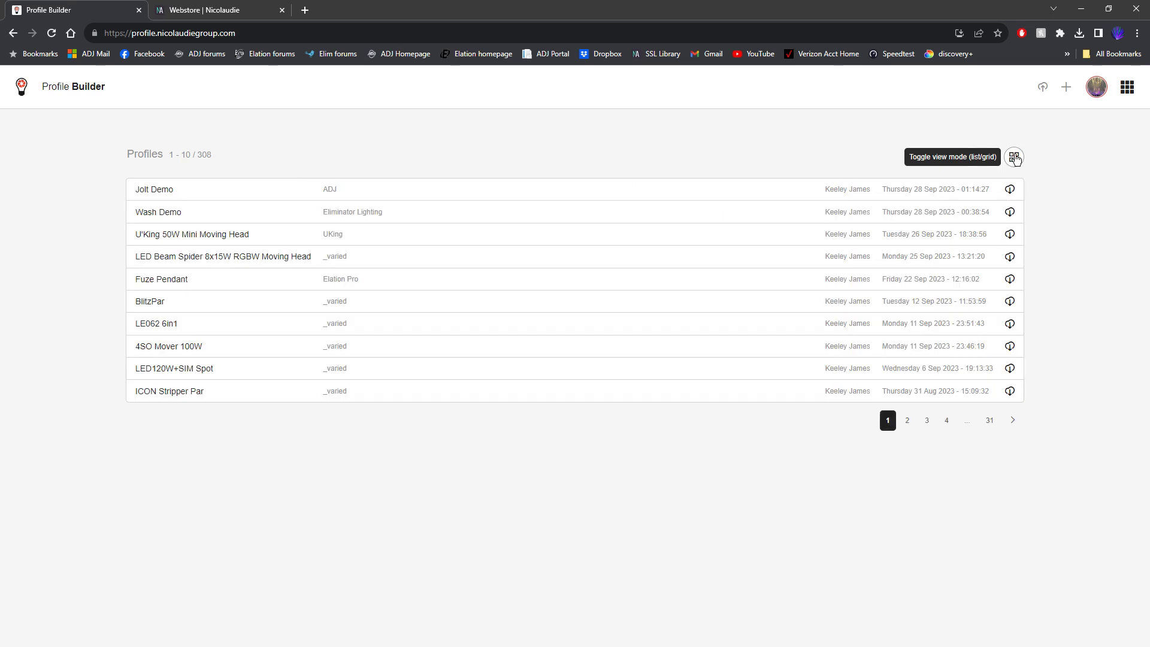
left_click(992, 157)
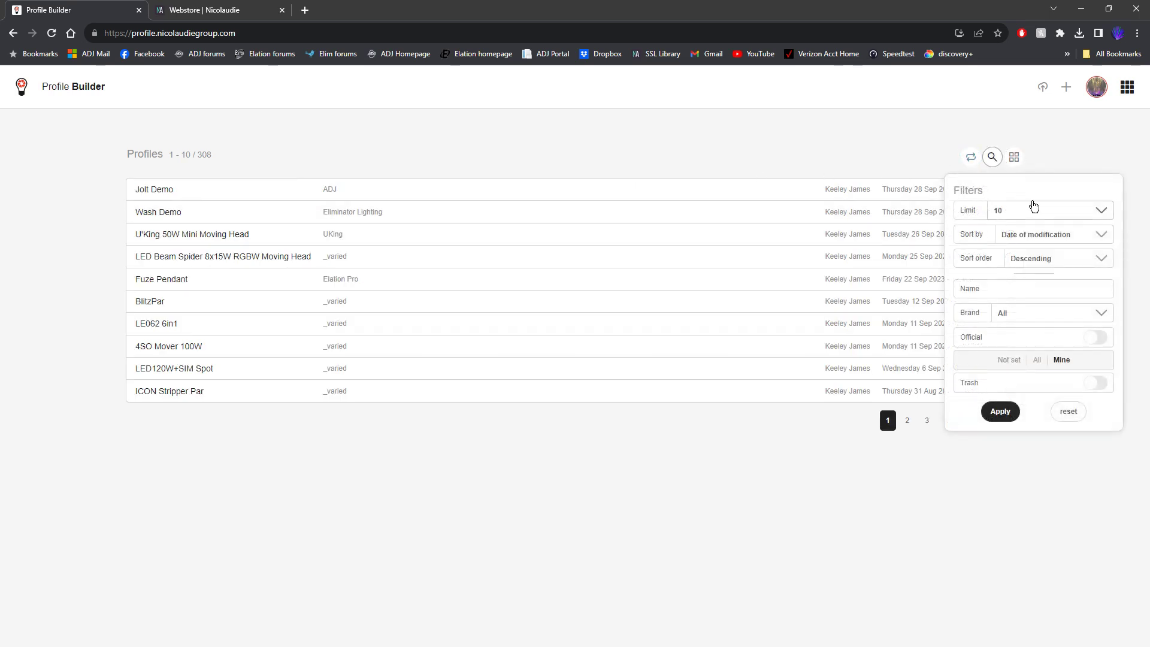
left_click(992, 157)
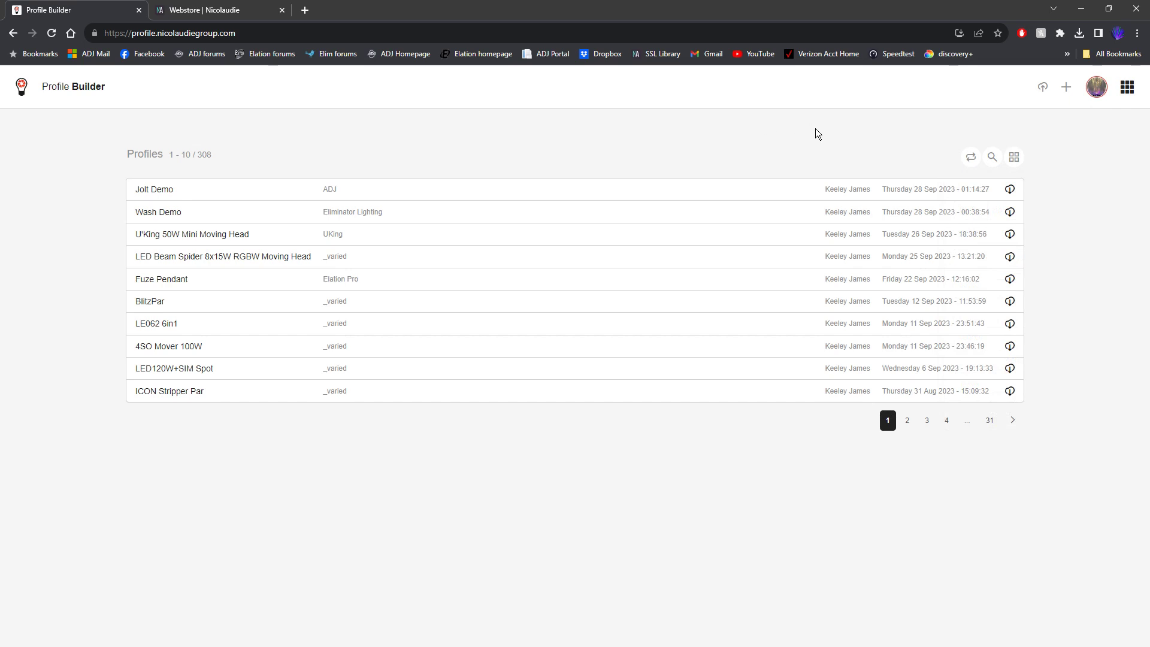
- Create a new profile named "Overall Demo" under the _varied brand
left_click(1066, 88)
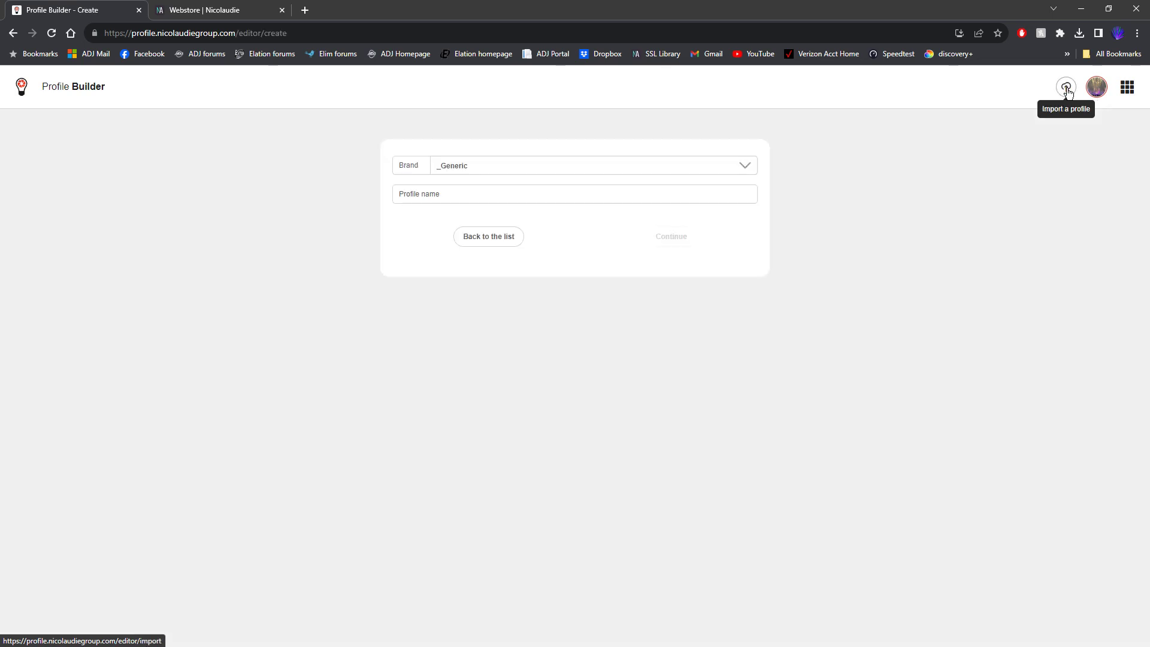
left_click(747, 170)
left_click(508, 219)
left_click(582, 198)
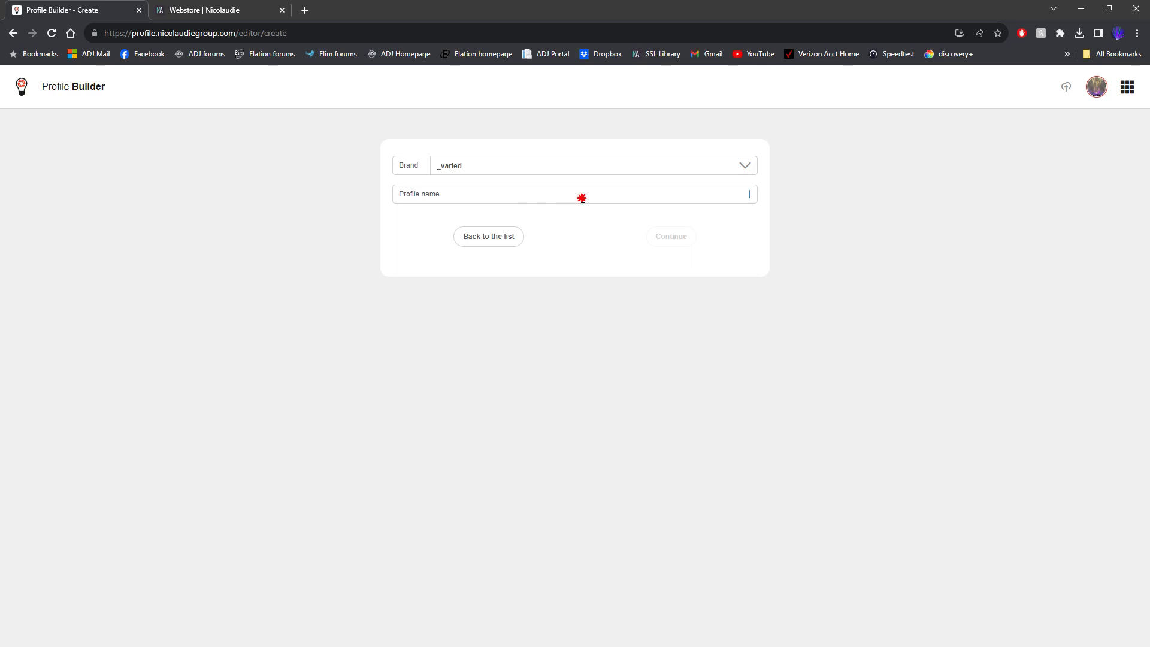
type("OVerall Demo")
left_click(660, 233)
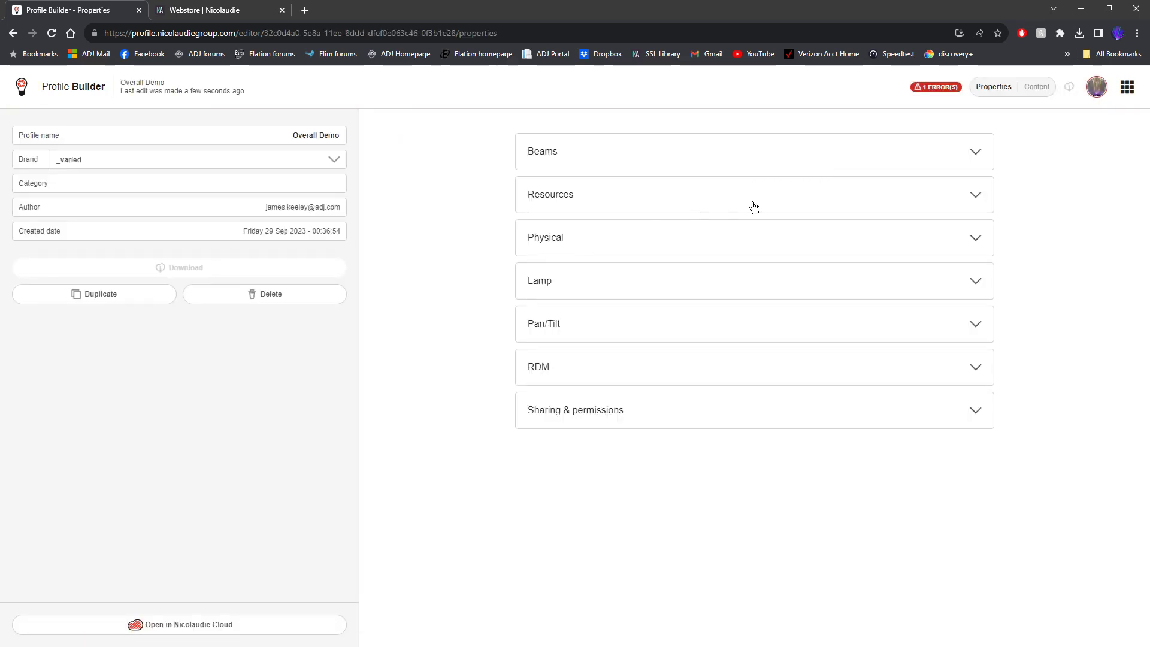
- View the beam properties, then set the physical fixture type to Trad and the model to Par01
left_click(976, 151)
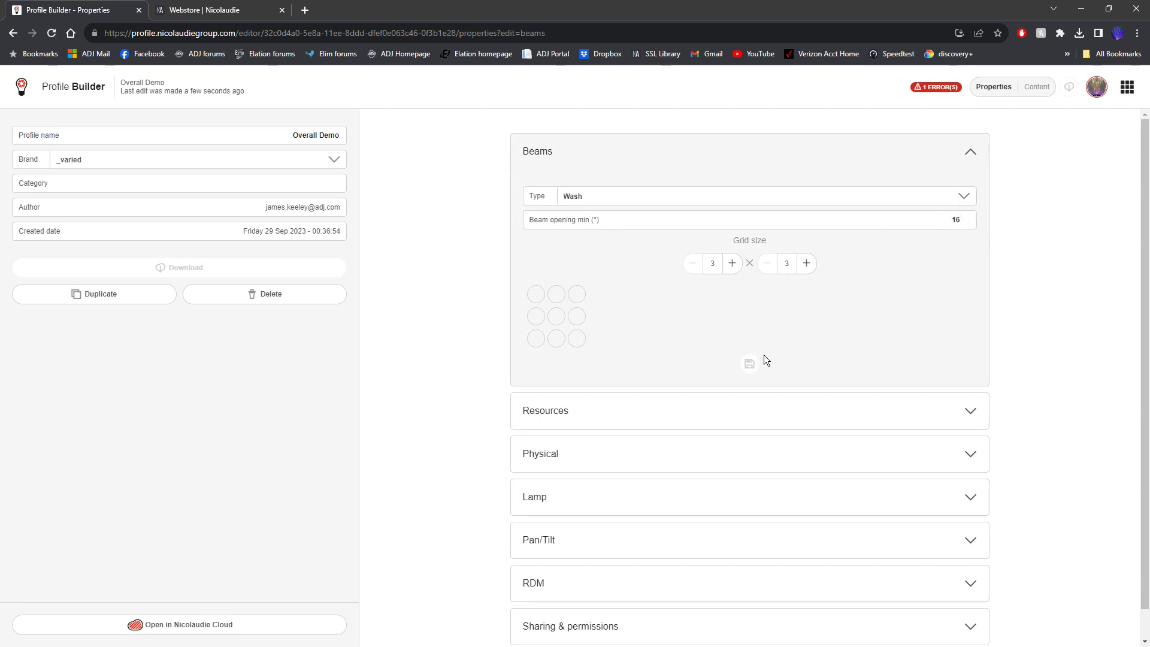
left_click(953, 454)
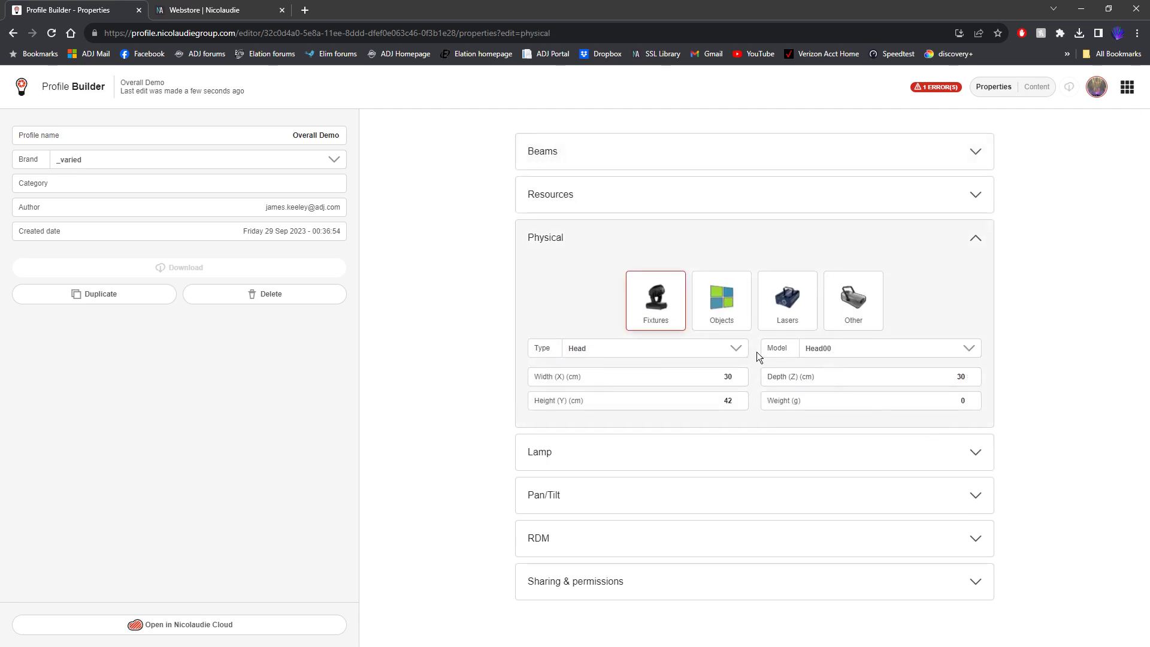
left_click(656, 348)
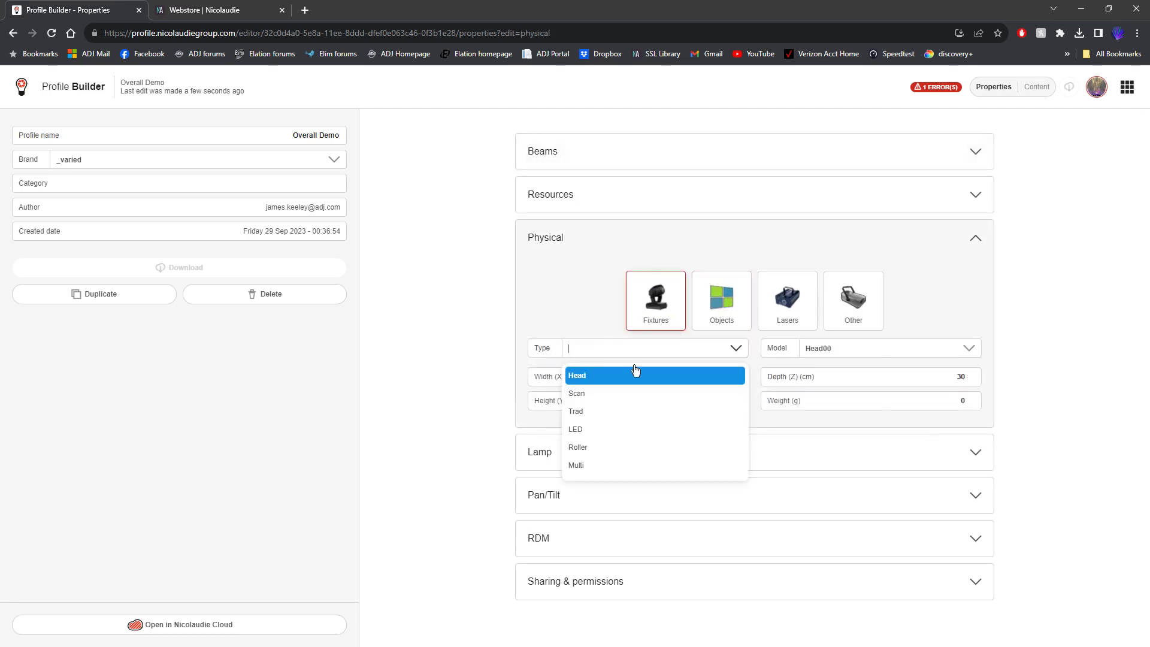
left_click(591, 411)
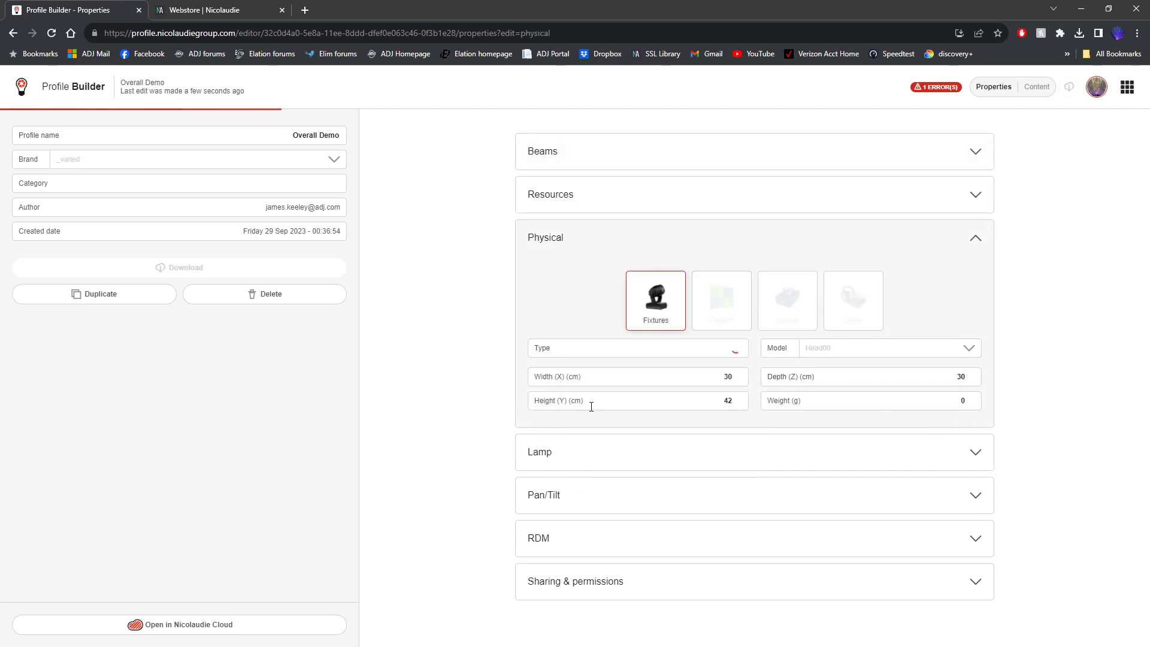
left_click(860, 348)
left_click(844, 393)
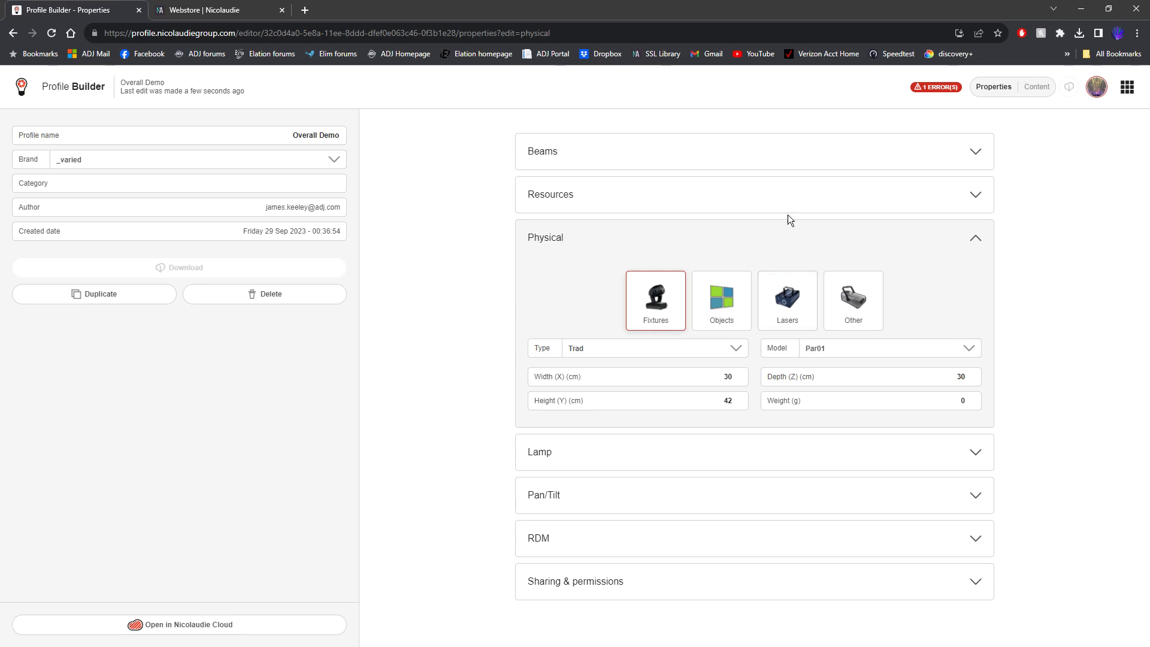
- Open the profile's template content, start adding channels, and select Dimmer and Shutter & Strobe
left_click(1035, 86)
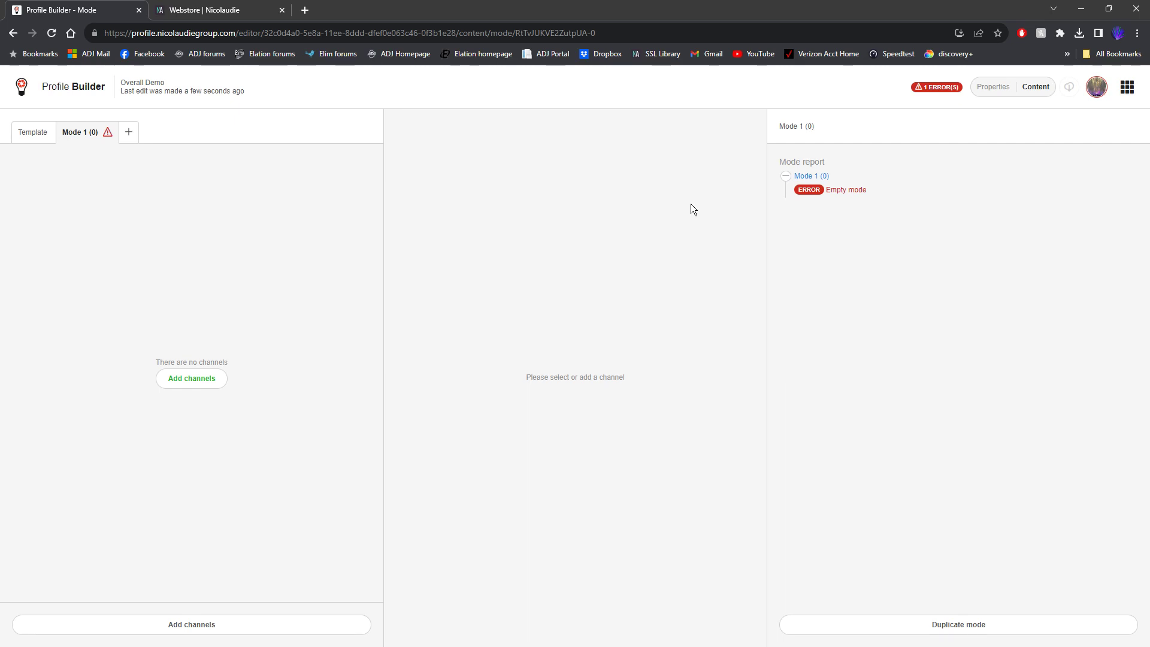
left_click(43, 135)
left_click(178, 383)
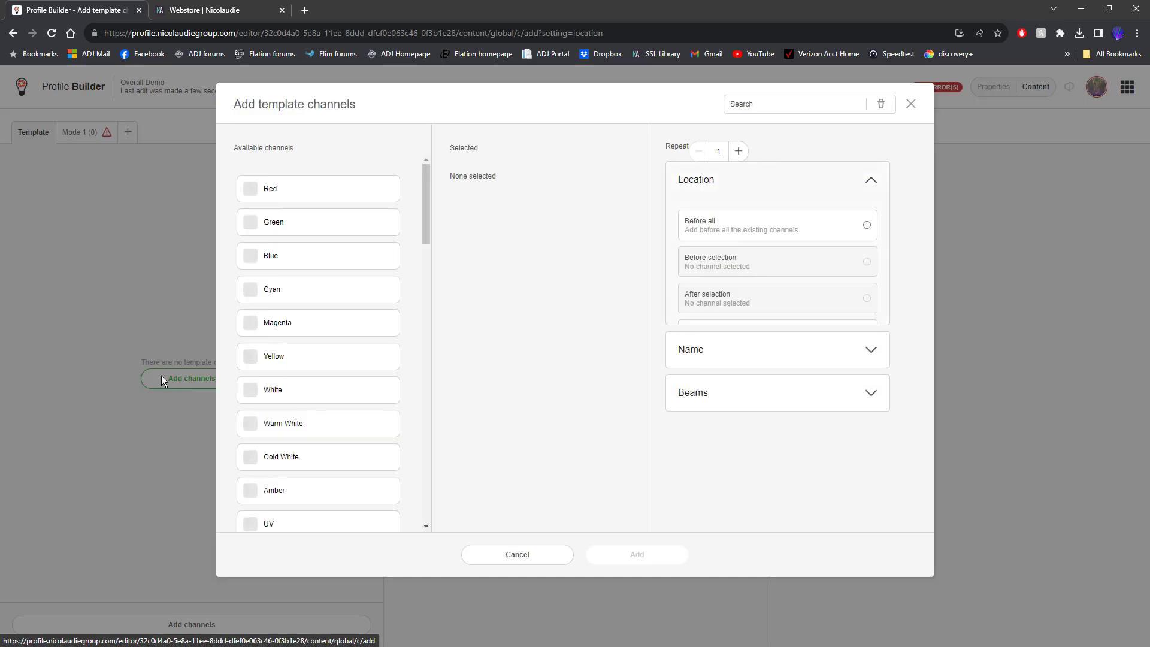
scroll(375, 338, "down", 2)
scroll(376, 339, "down", 5)
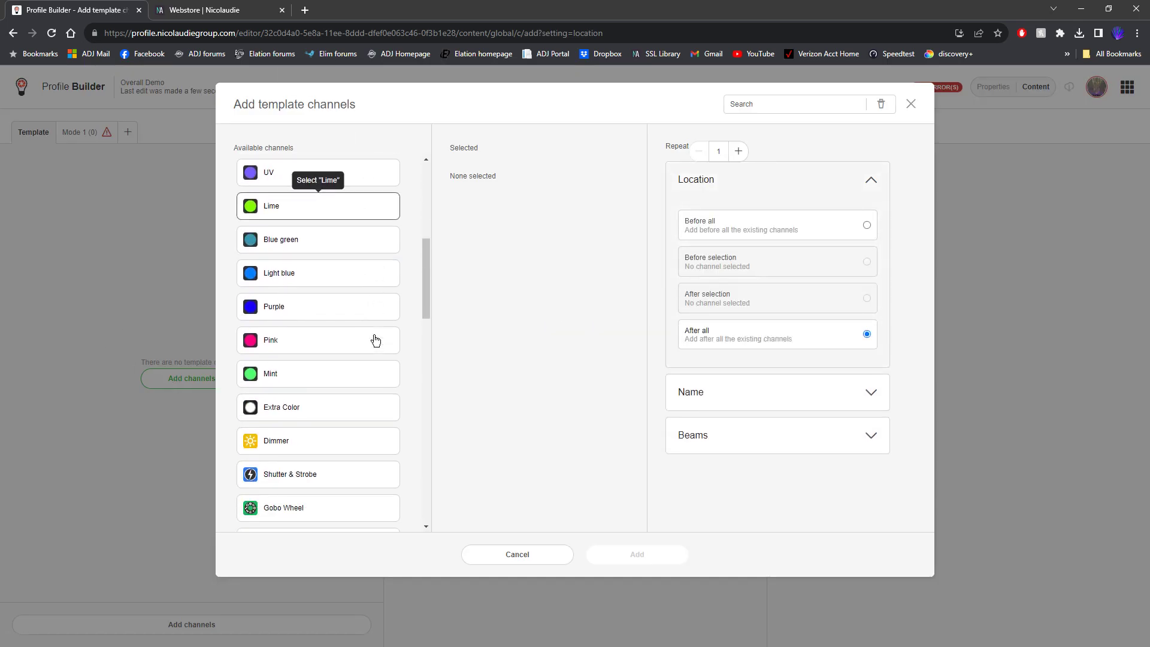
left_click(347, 370)
left_click(350, 405)
- Select the color channels Red, Green, Blue, White, Amber and UV for the template
scroll(344, 396, "up", 7)
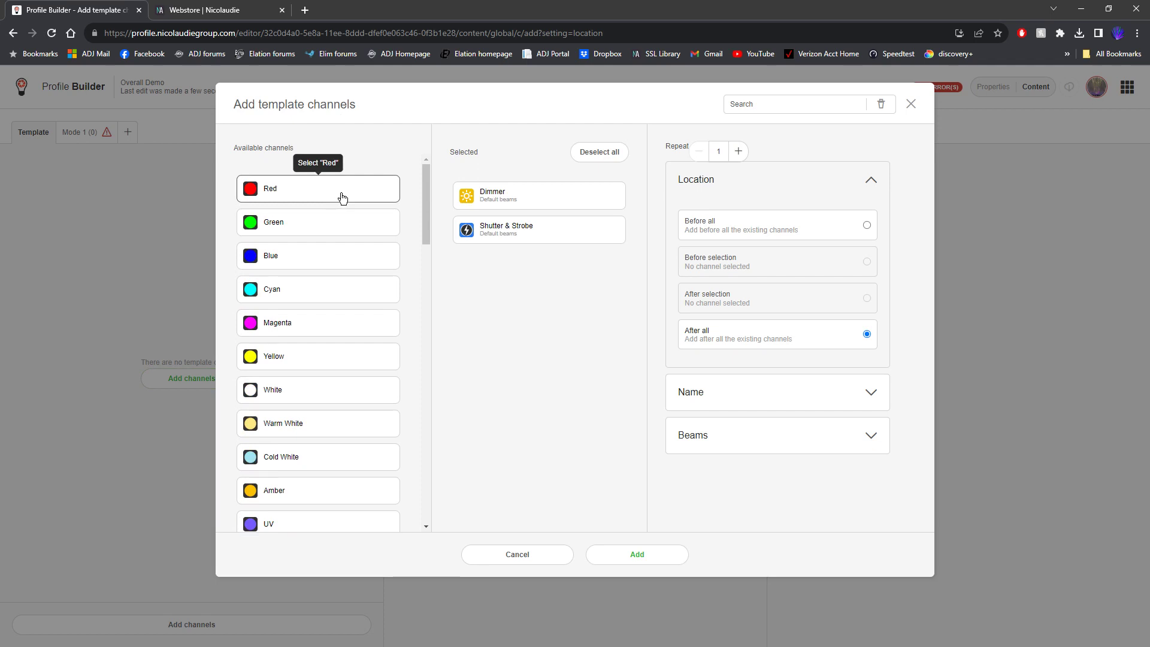
left_click(359, 188)
left_click(331, 226)
left_click(328, 262)
left_click(333, 390)
left_click(329, 493)
left_click(322, 525)
- Select the Speed, Macro and Other channels as well, and add all selected channels to the template
scroll(351, 341, "down", 3)
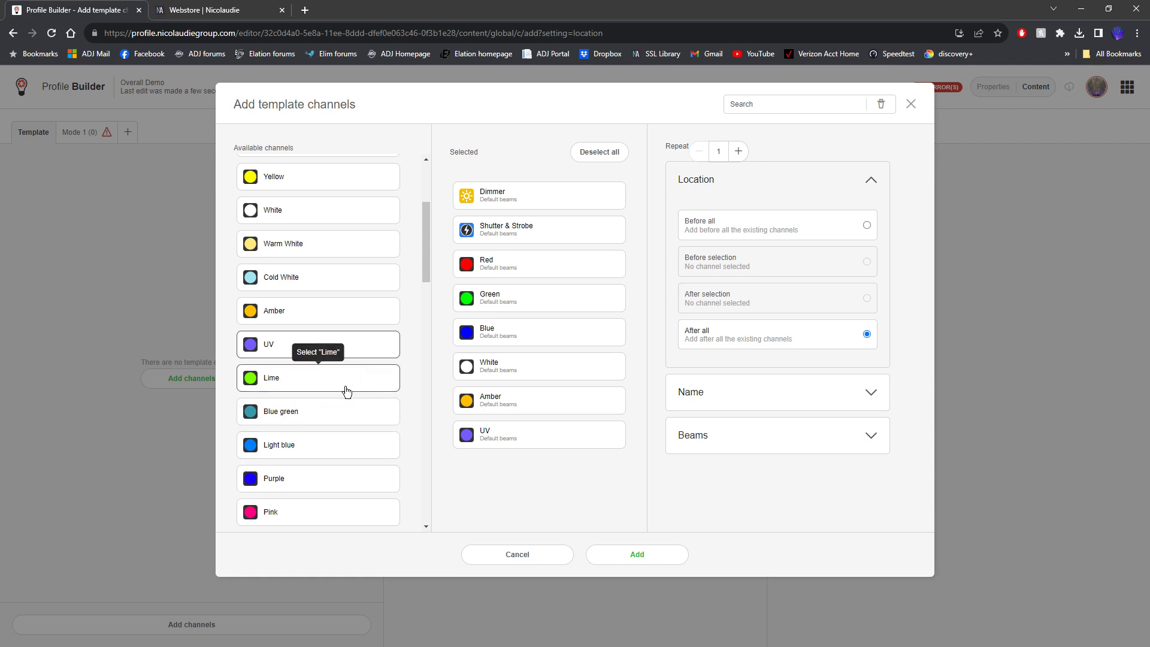
scroll(347, 391, "down", 2)
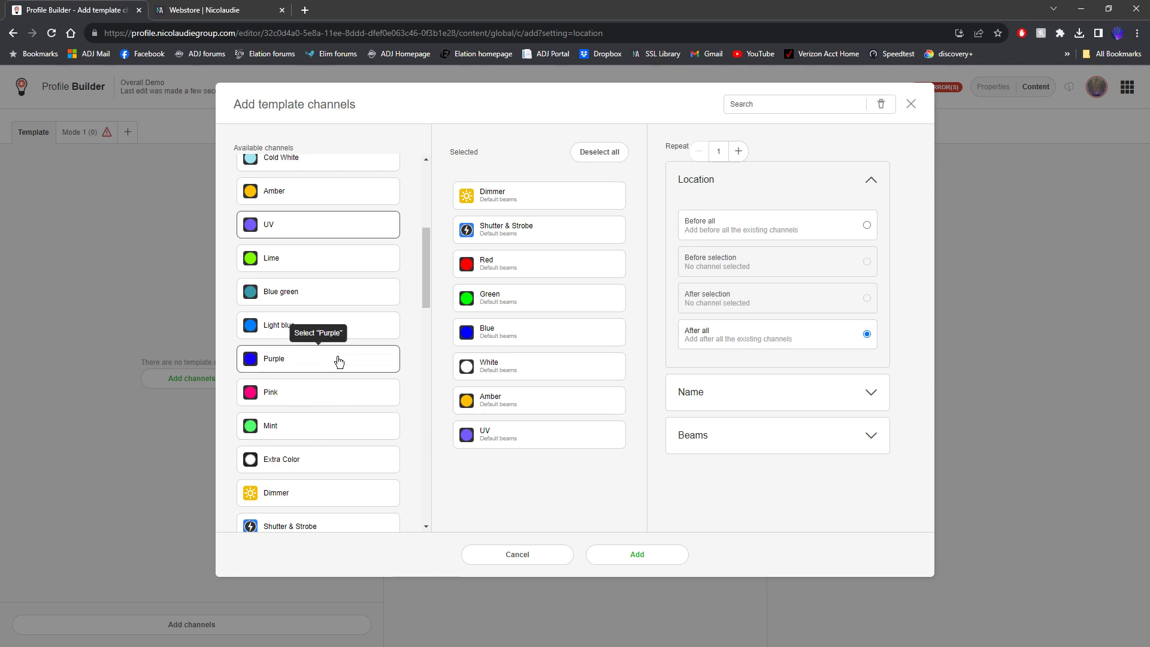
scroll(335, 361, "down", 1)
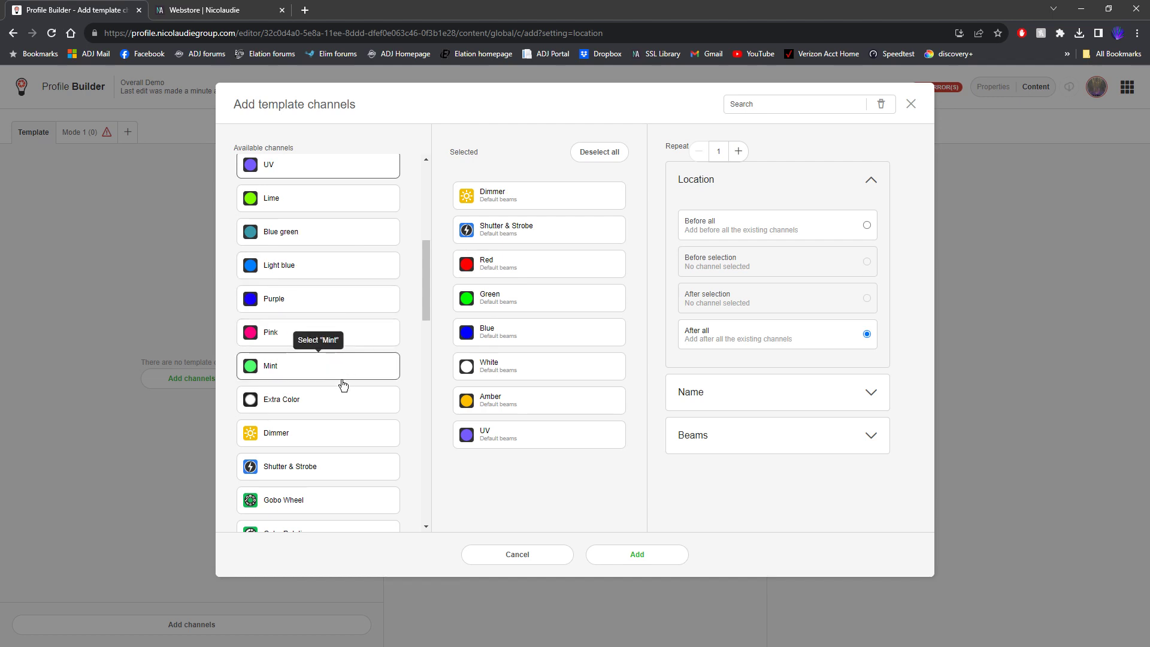
scroll(299, 384, "down", 1)
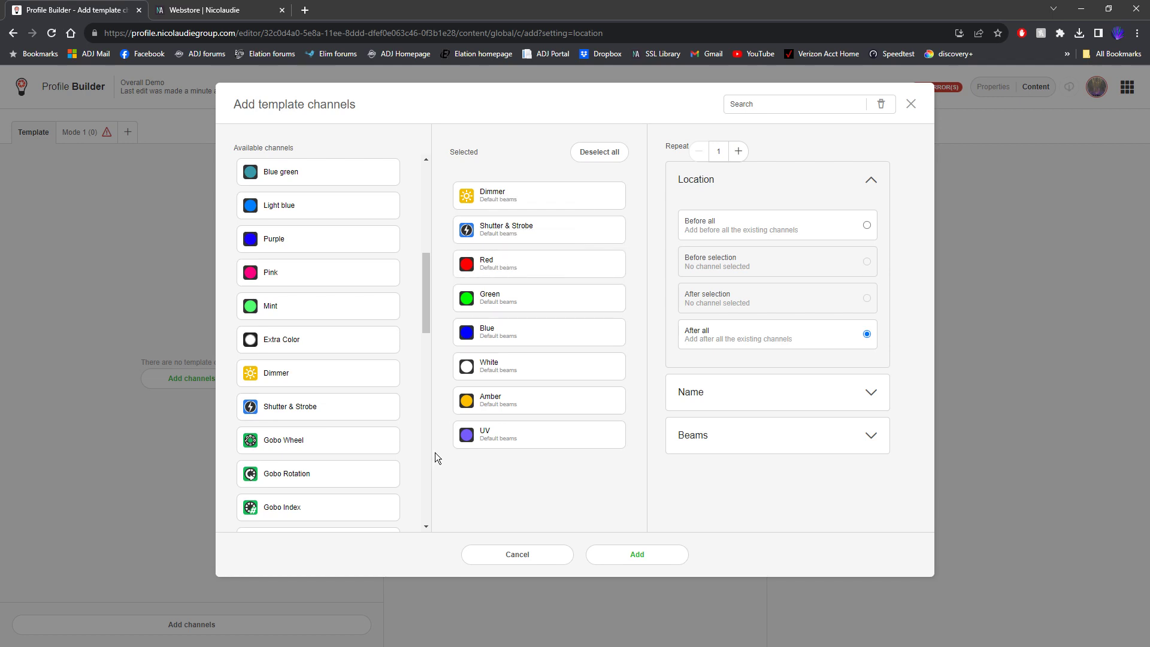
scroll(282, 398, "down", 2)
scroll(282, 398, "down", 6)
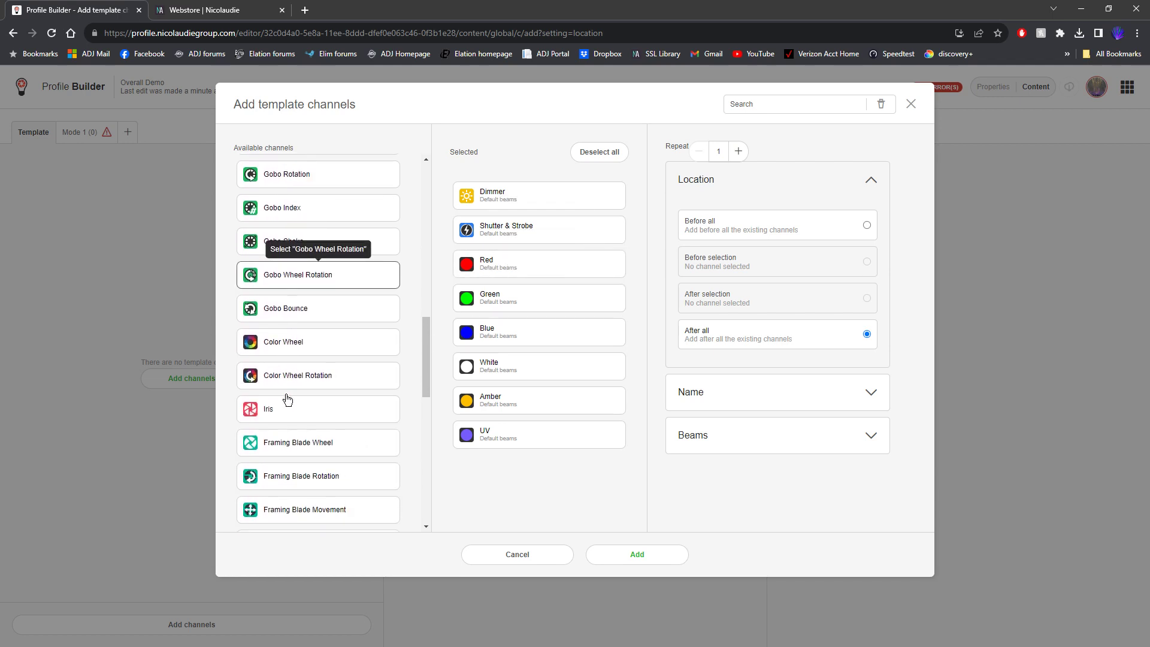
scroll(285, 394, "down", 4)
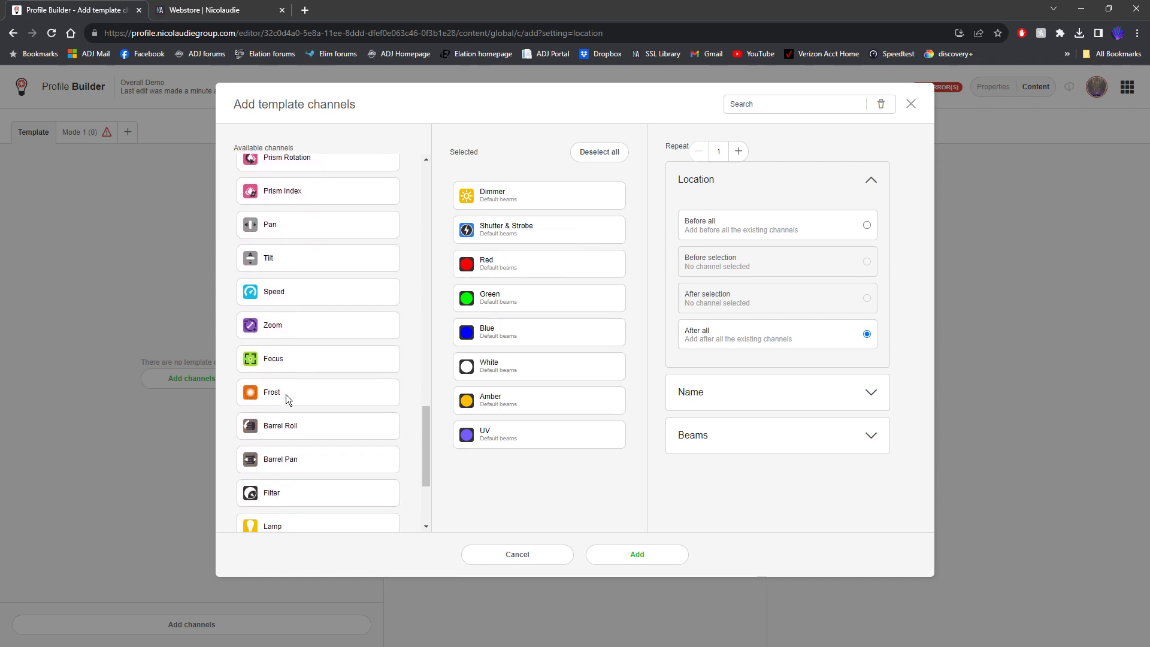
left_click(328, 296)
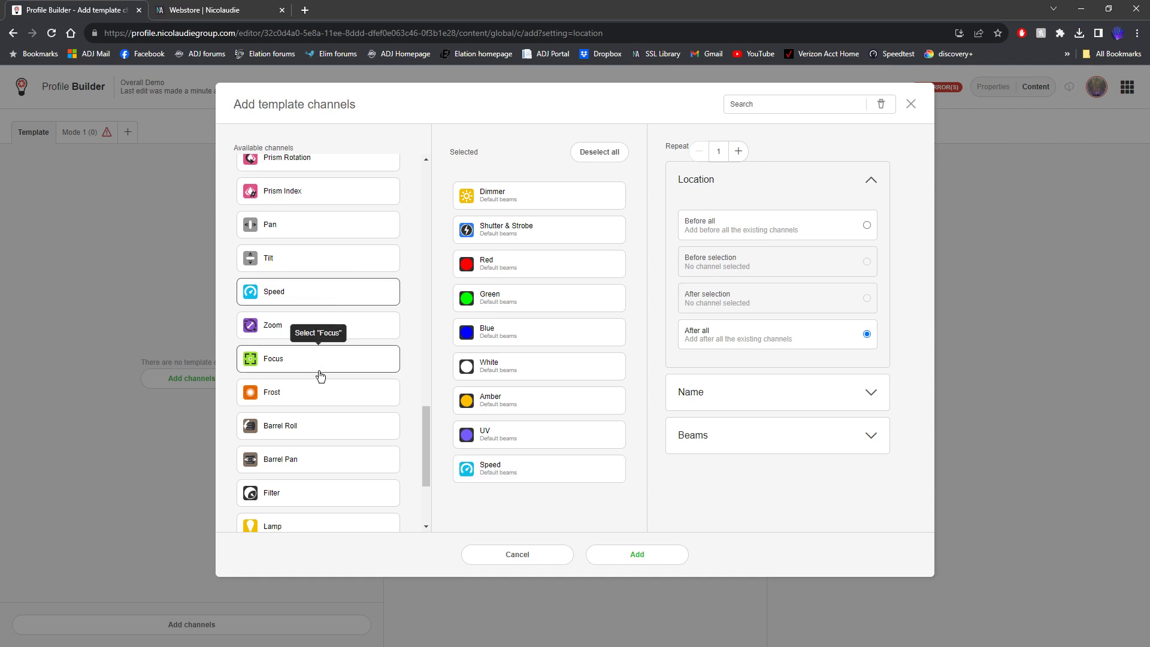
scroll(322, 383, "down", 2)
left_click(315, 507)
scroll(352, 407, "down", 1)
left_click(310, 497)
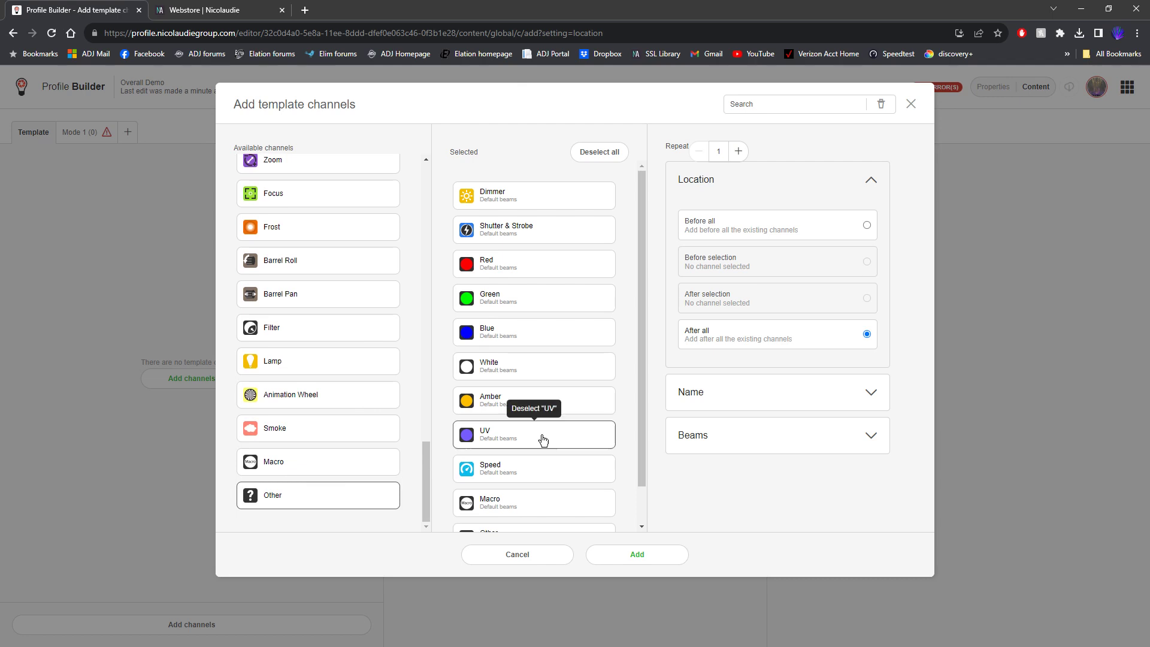
scroll(563, 450, "down", 1)
left_click(643, 556)
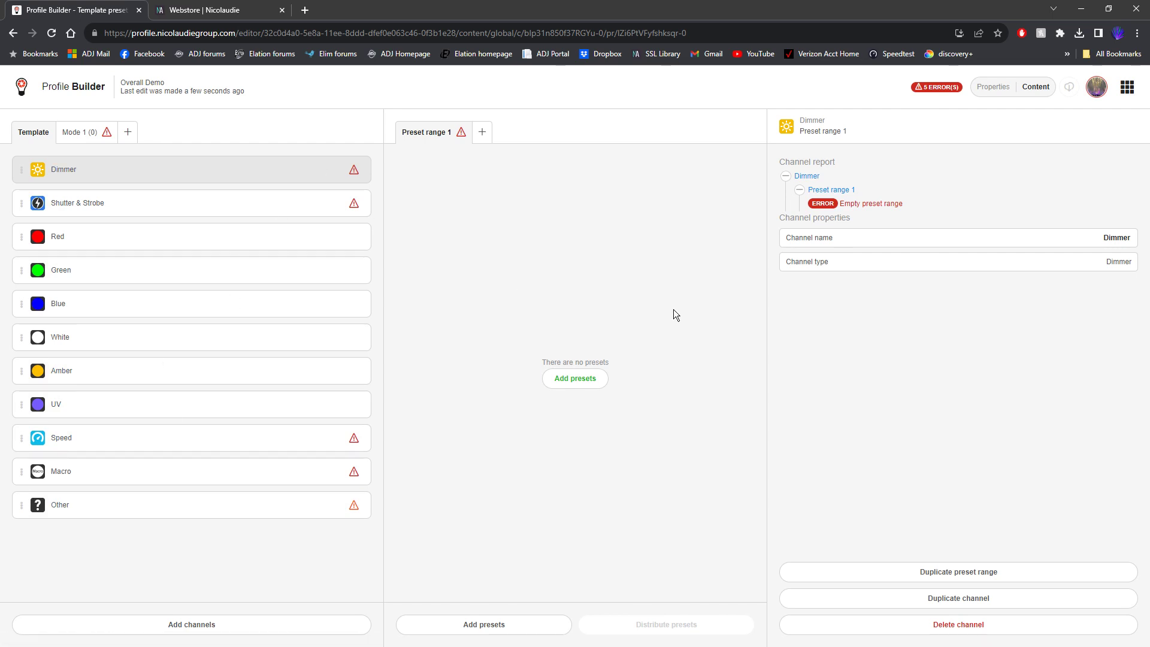
- Add the recommended Dimmer preset to the Dimmer channel
left_click(577, 379)
left_click(577, 378)
left_click(471, 192)
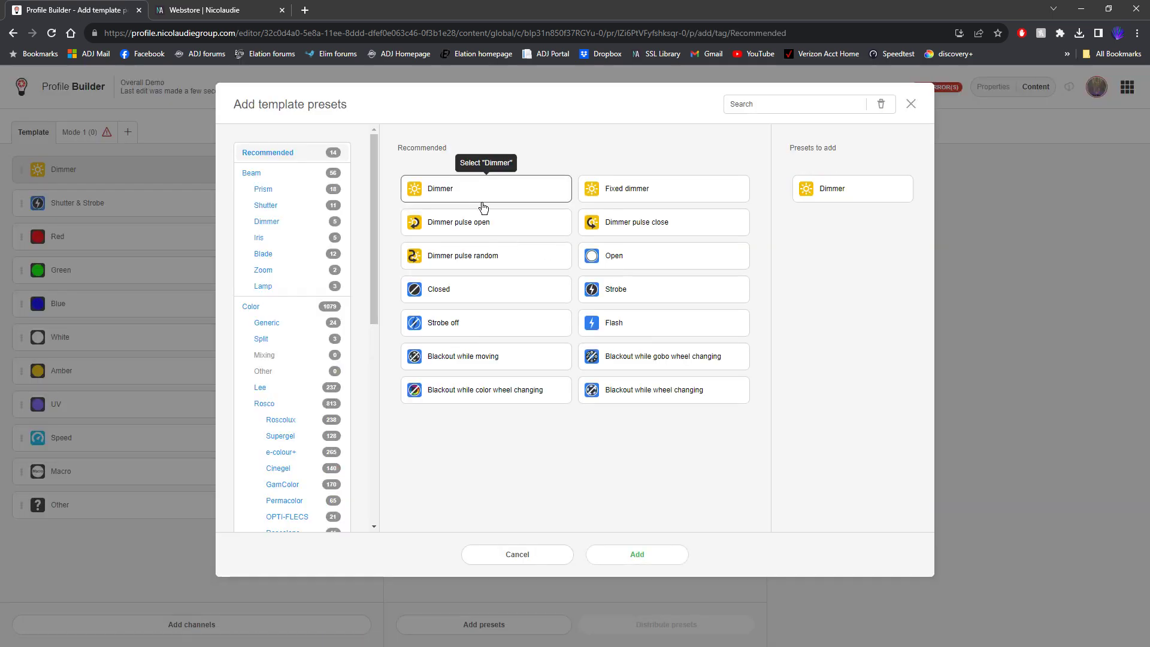
left_click(638, 553)
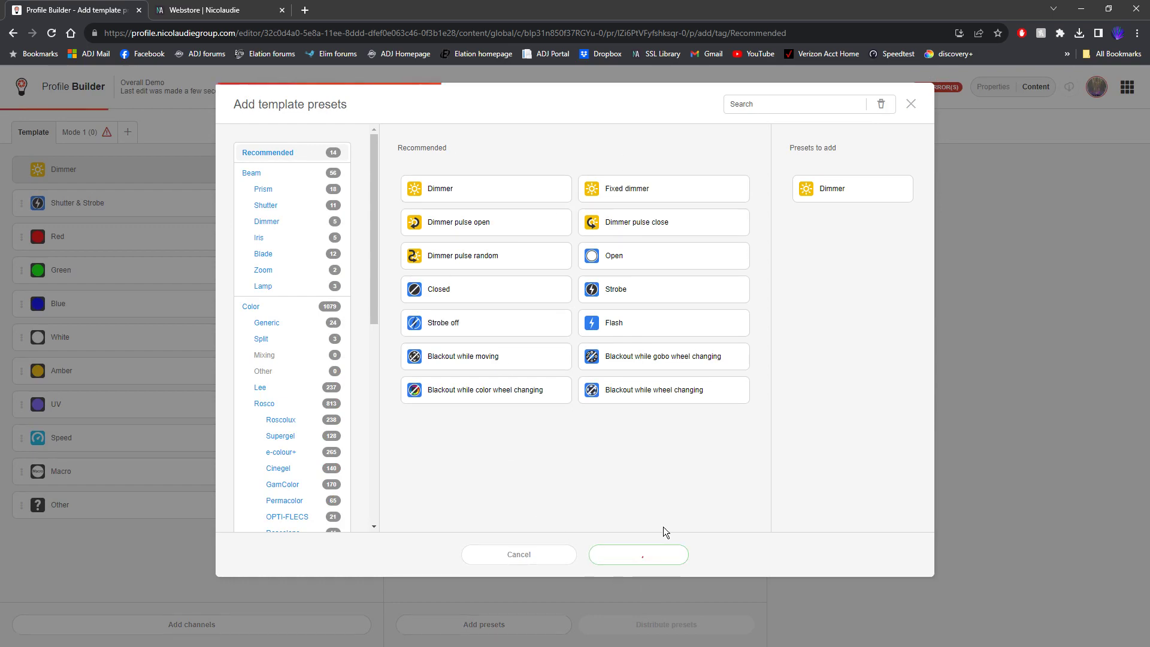
- Add the Open, Strobe and Flash presets to the Shutter & Strobe channel
left_click(295, 204)
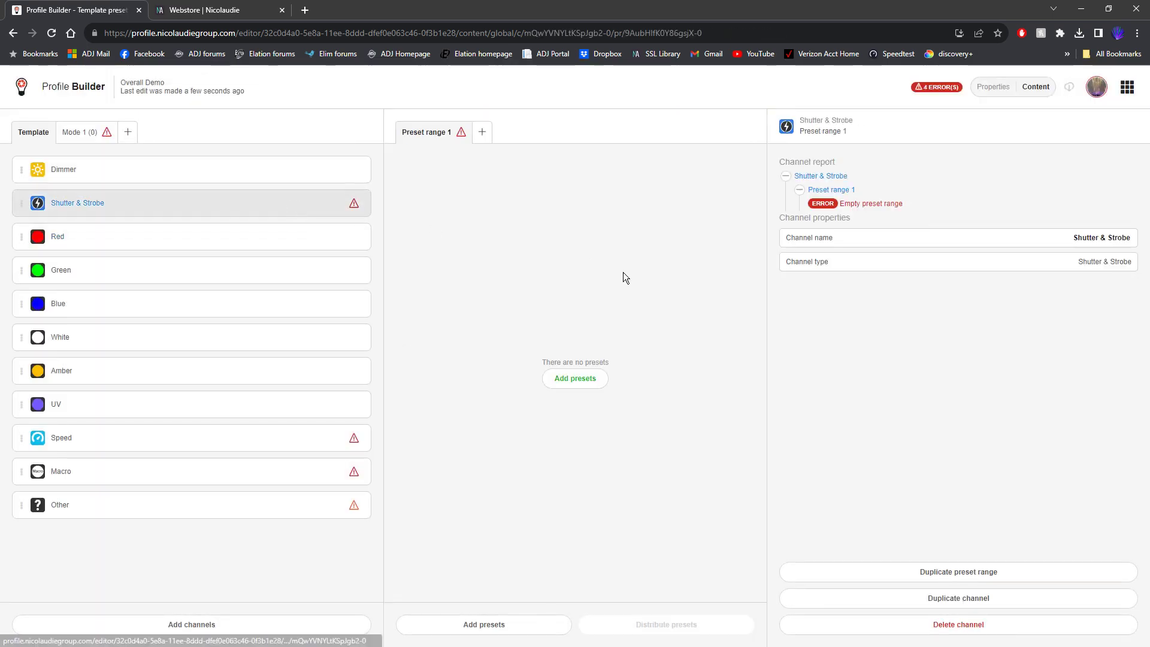
left_click(576, 380)
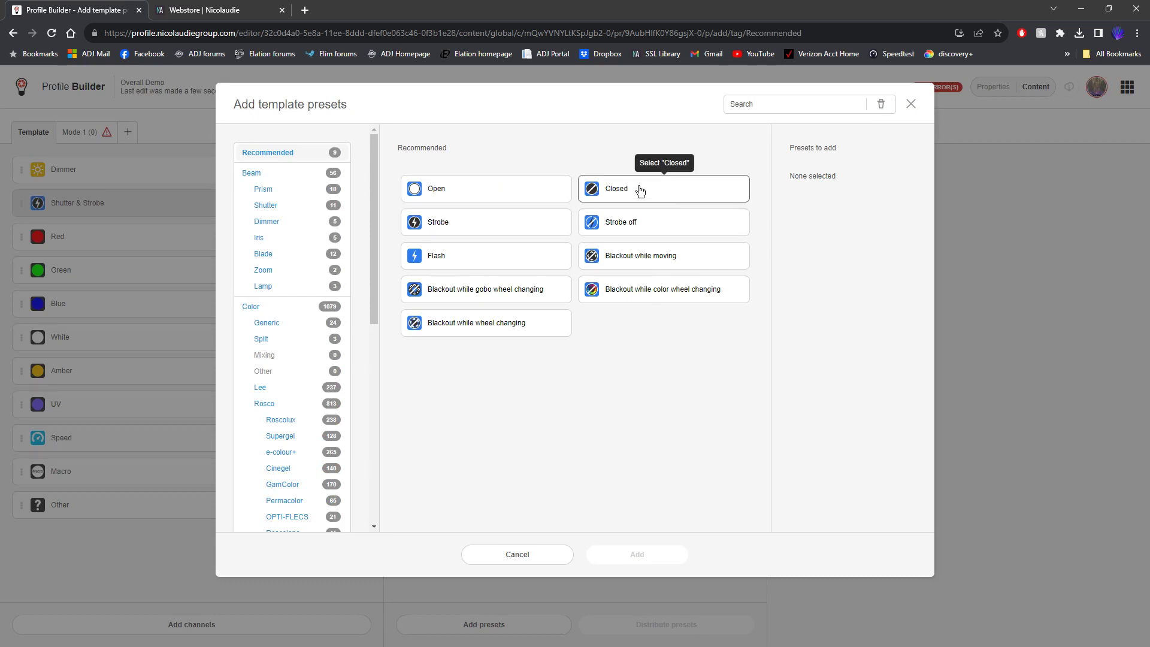
left_click(469, 192)
left_click(468, 226)
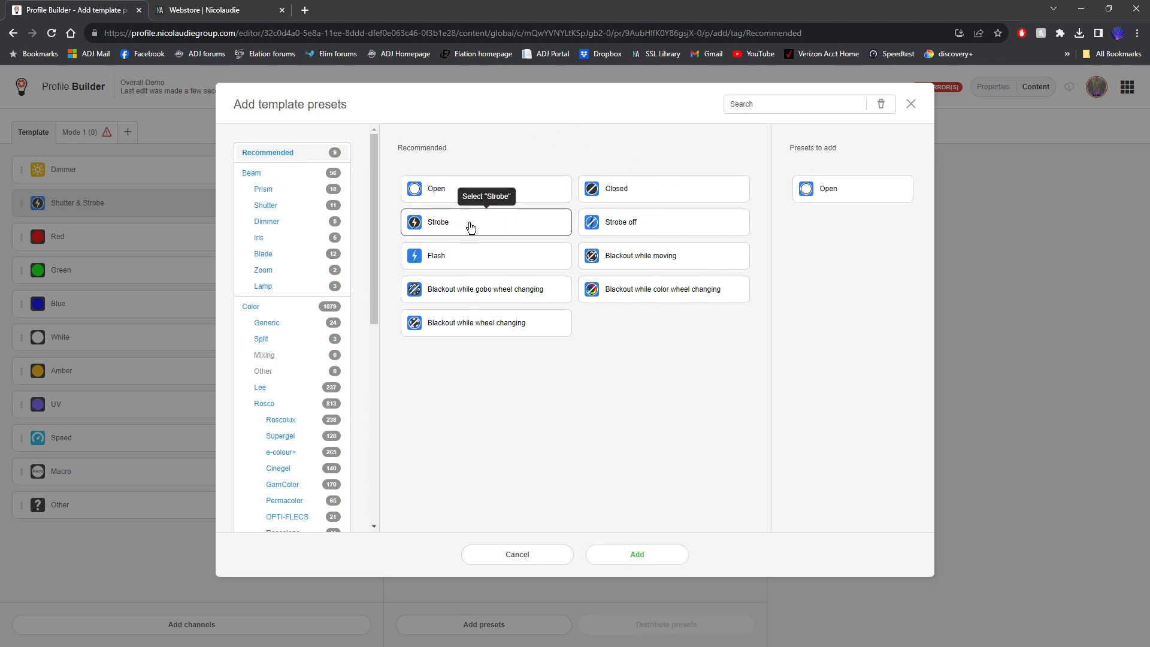
left_click(499, 253)
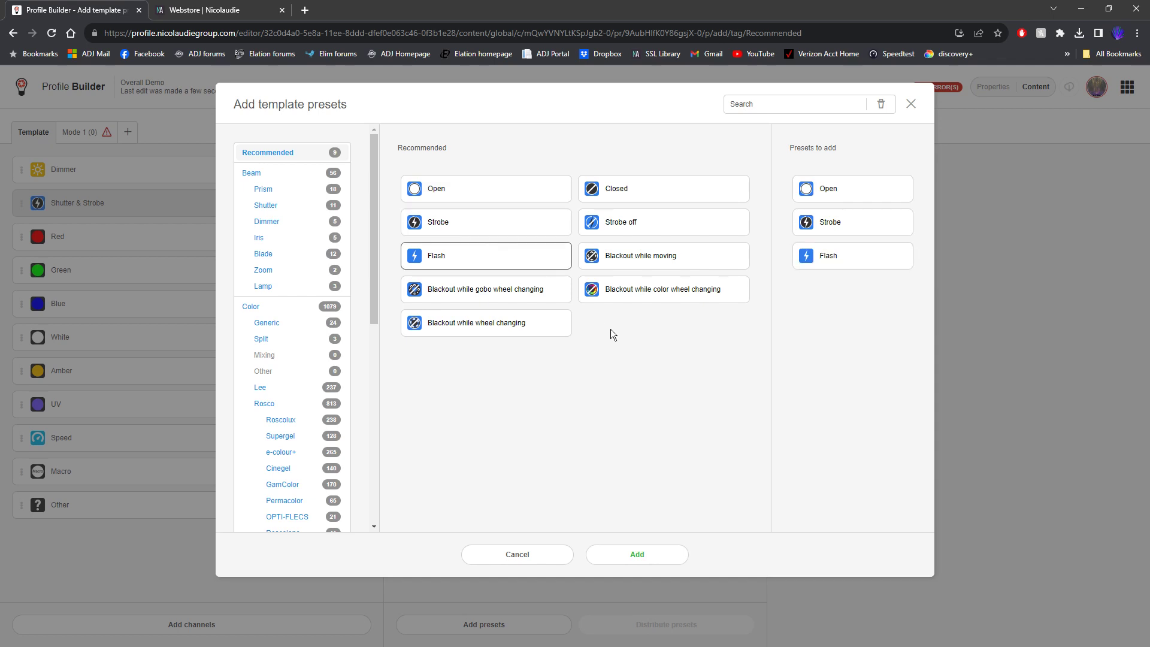
left_click(652, 552)
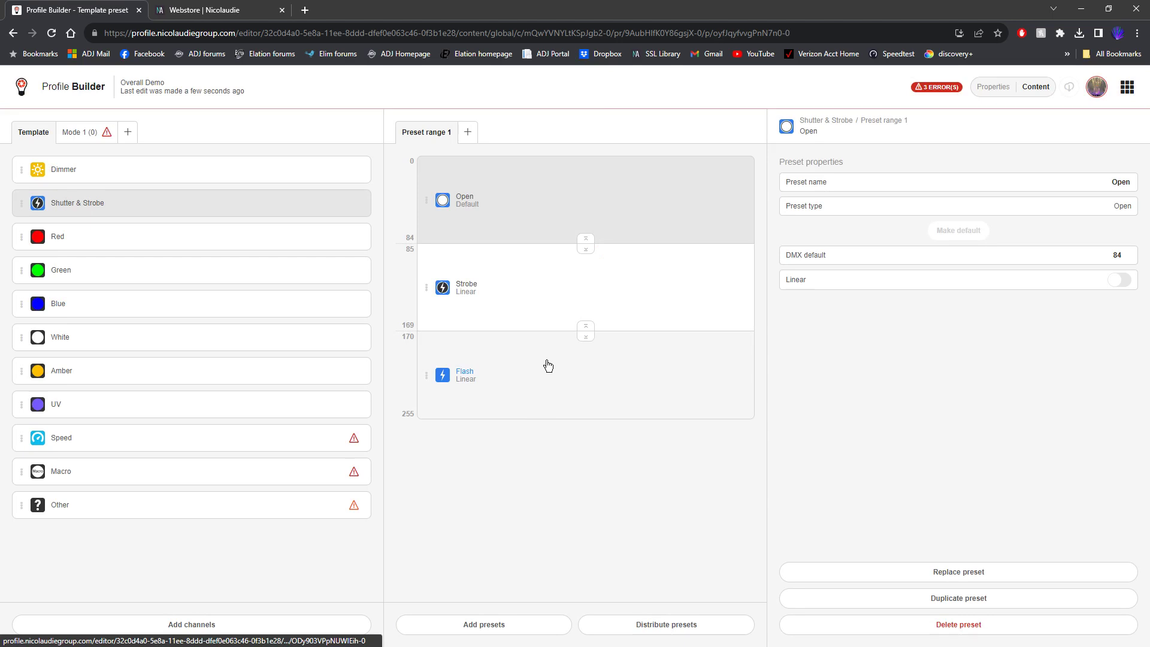
- Set the Shutter & Strobe ranges so that the Open preset ends at 5 and the Strobe preset ends at 200
double_click(411, 237)
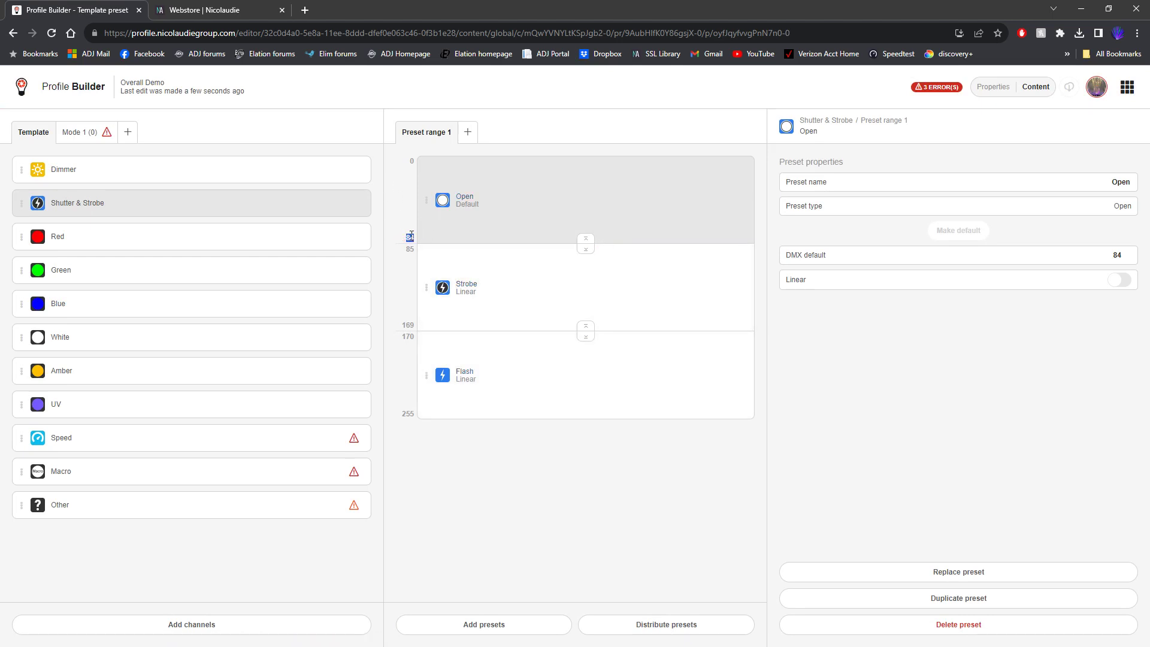
type("5")
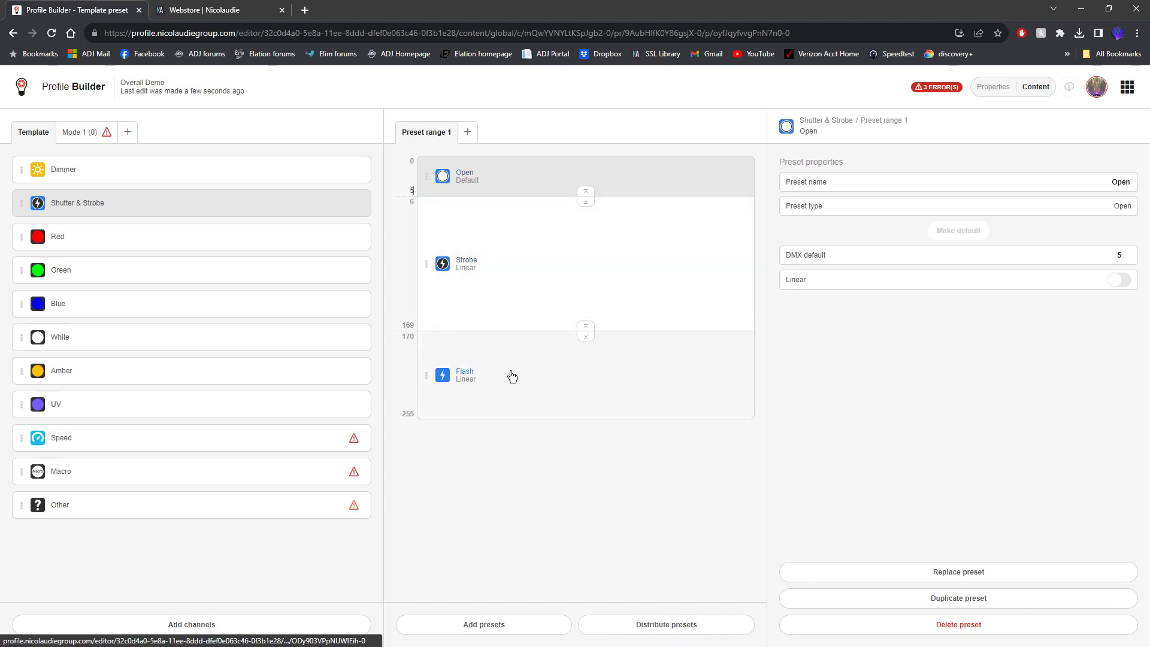
left_click(522, 260)
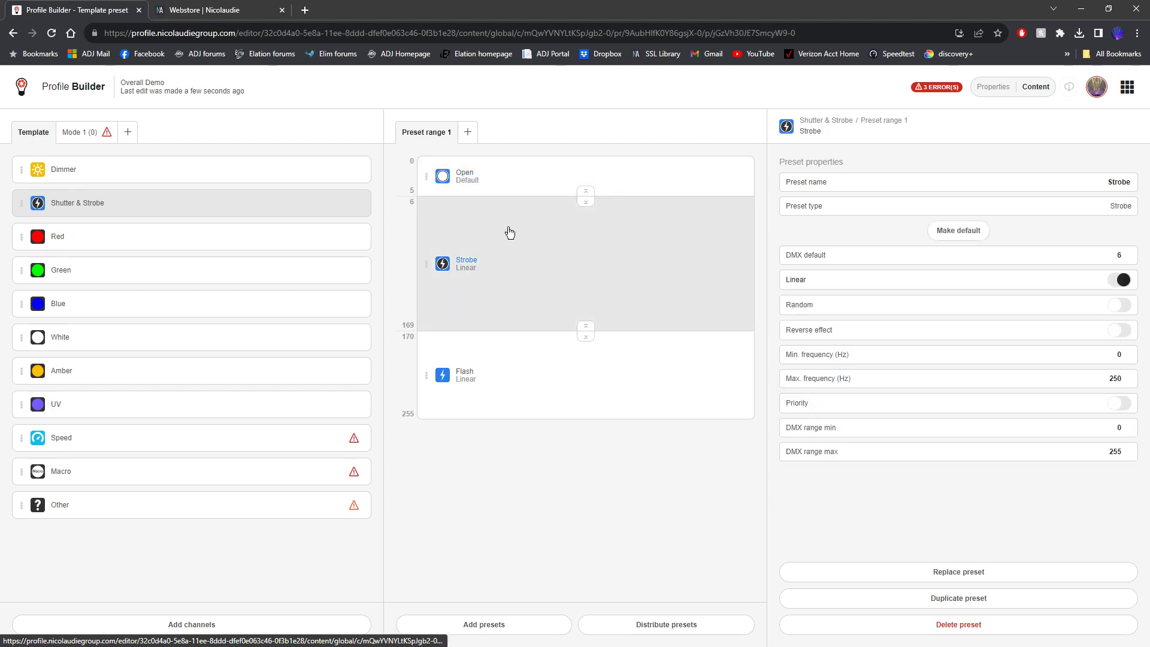
left_click_drag(587, 326, 586, 294)
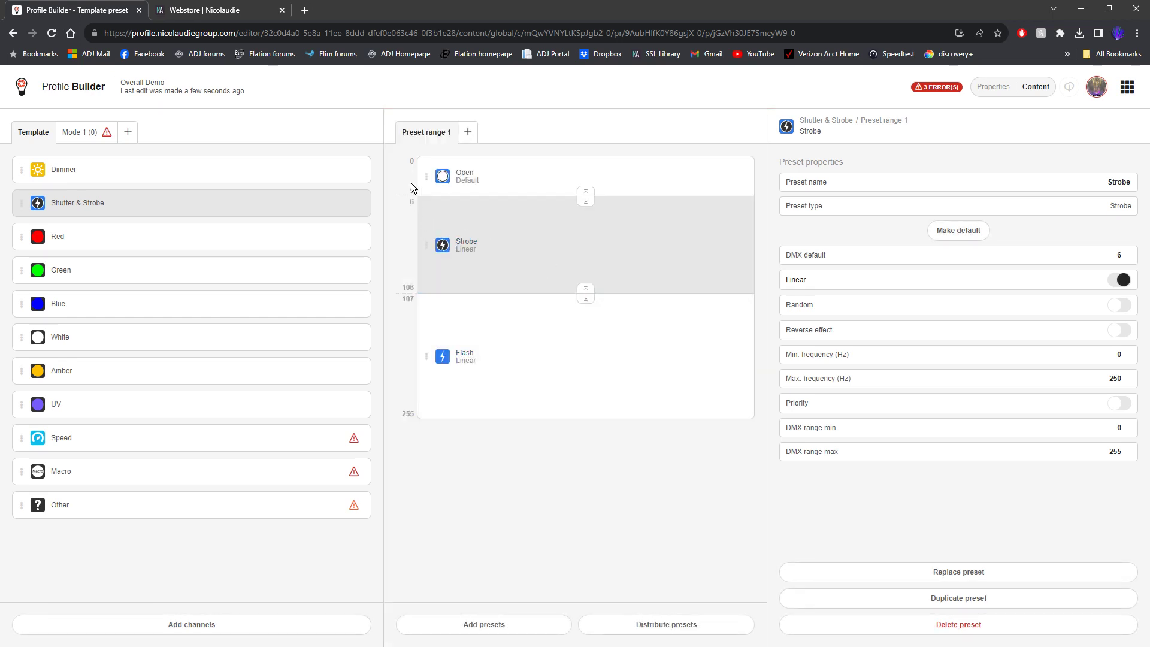
left_click(409, 285)
type("200")
key("Return")
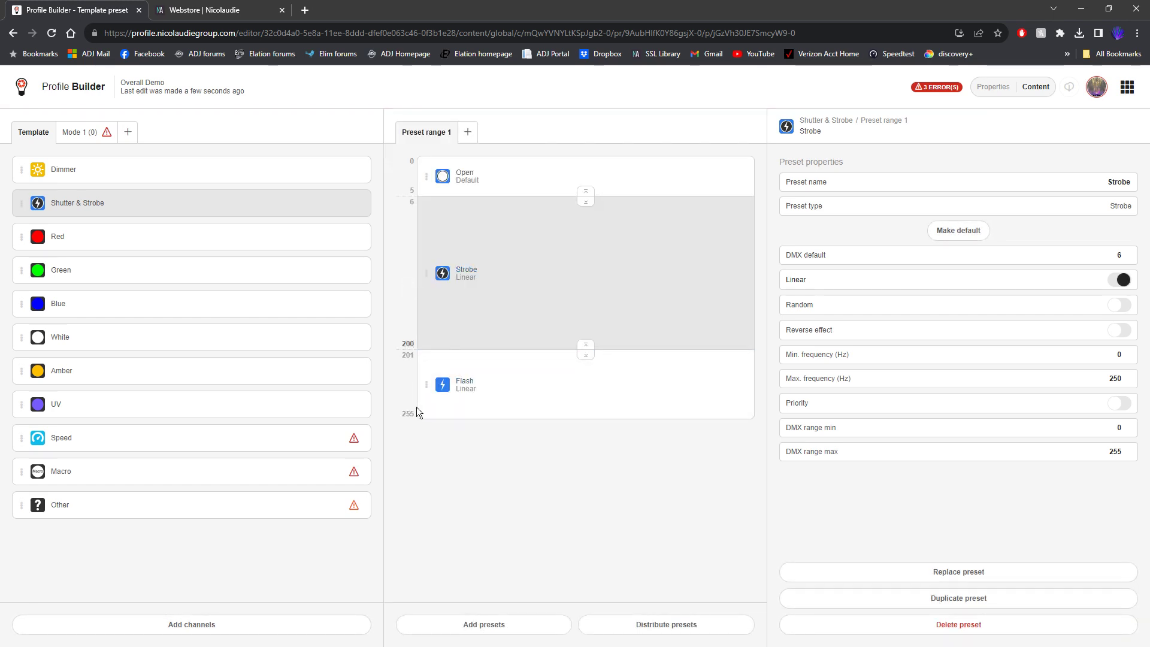
- Look through the Flash and Strobe presets and change the Open preset's DMX default value
left_click(654, 359)
left_click(654, 288)
left_click(649, 178)
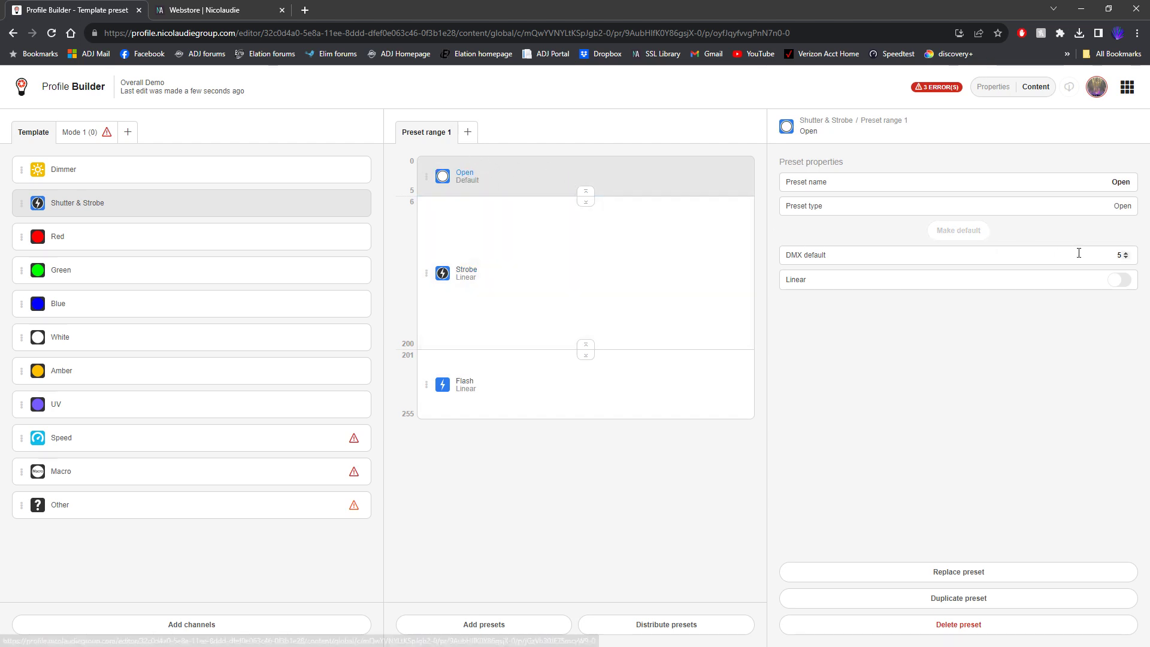
left_click(1121, 258)
type("127")
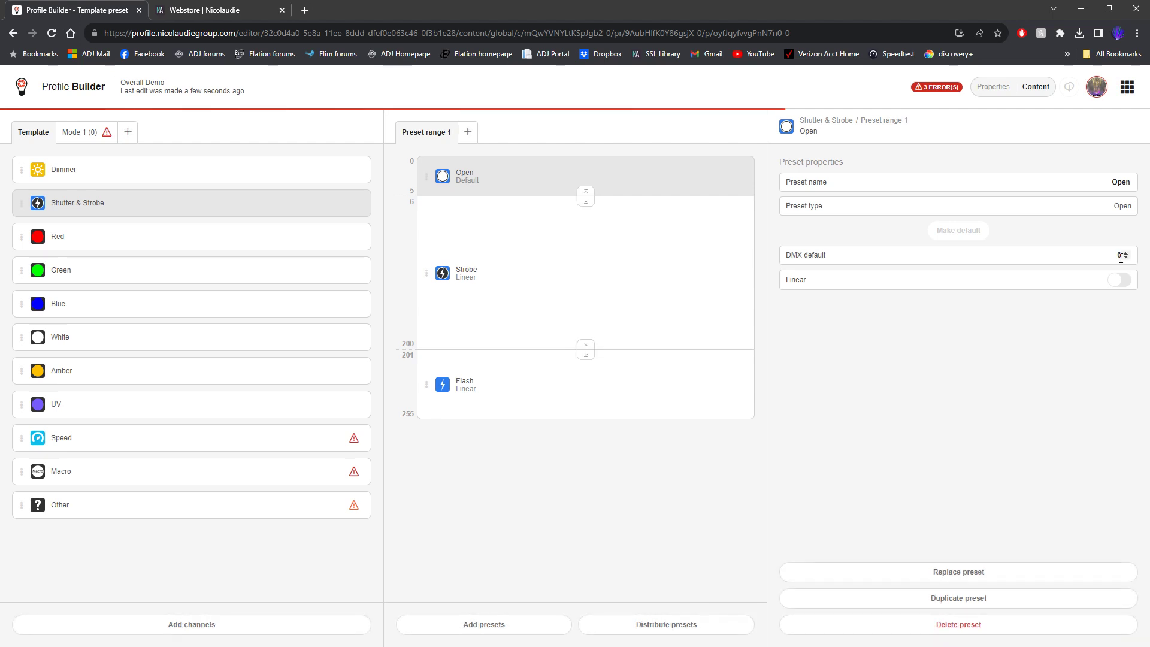
- Review the properties of the three shutter presets and set the Open preset's range to end at 0
left_click(667, 246)
left_click(665, 180)
left_click(661, 248)
left_click(658, 369)
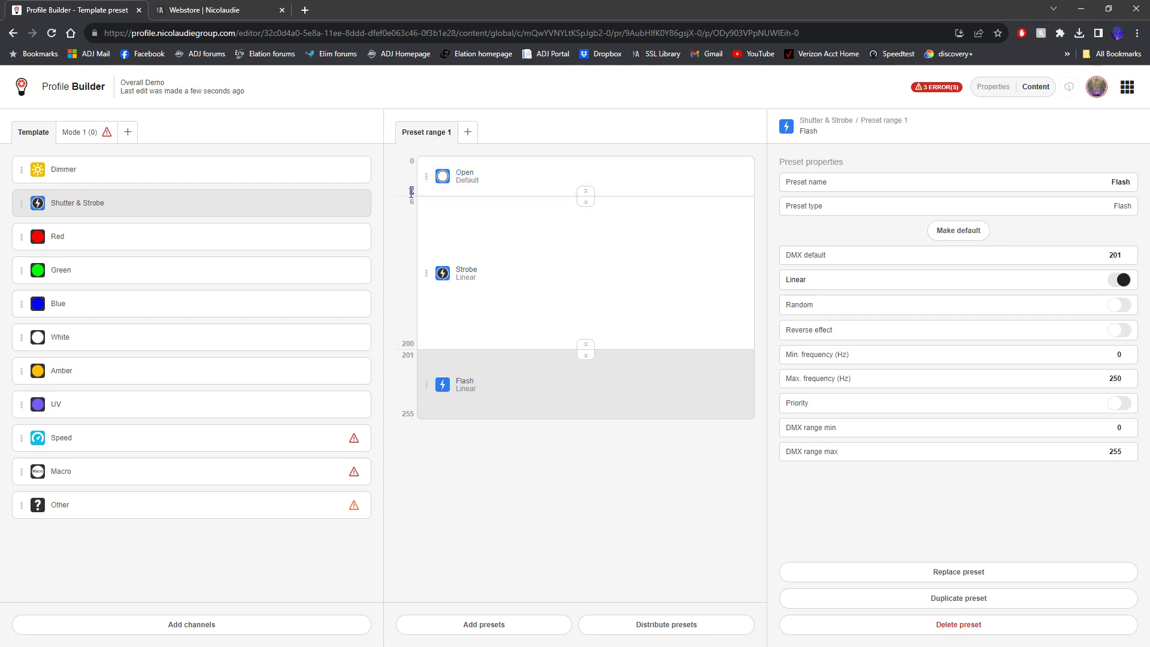
type("0")
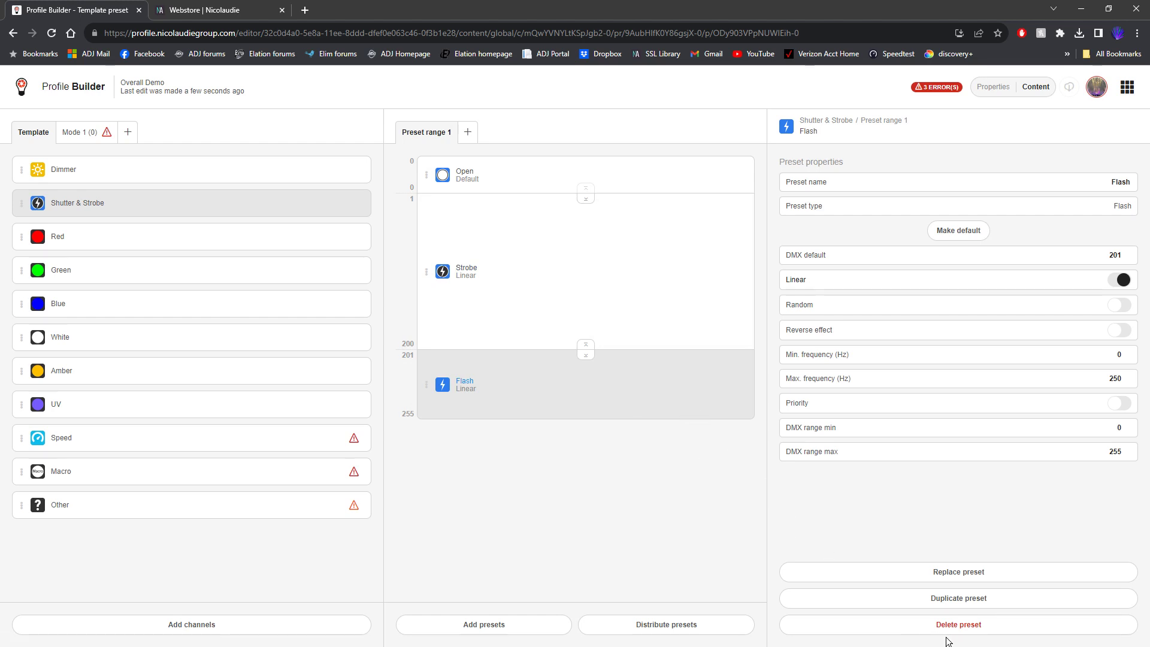
- Delete the Flash preset from the Shutter & Strobe channel
left_click(597, 346)
left_click(637, 393)
left_click(922, 623)
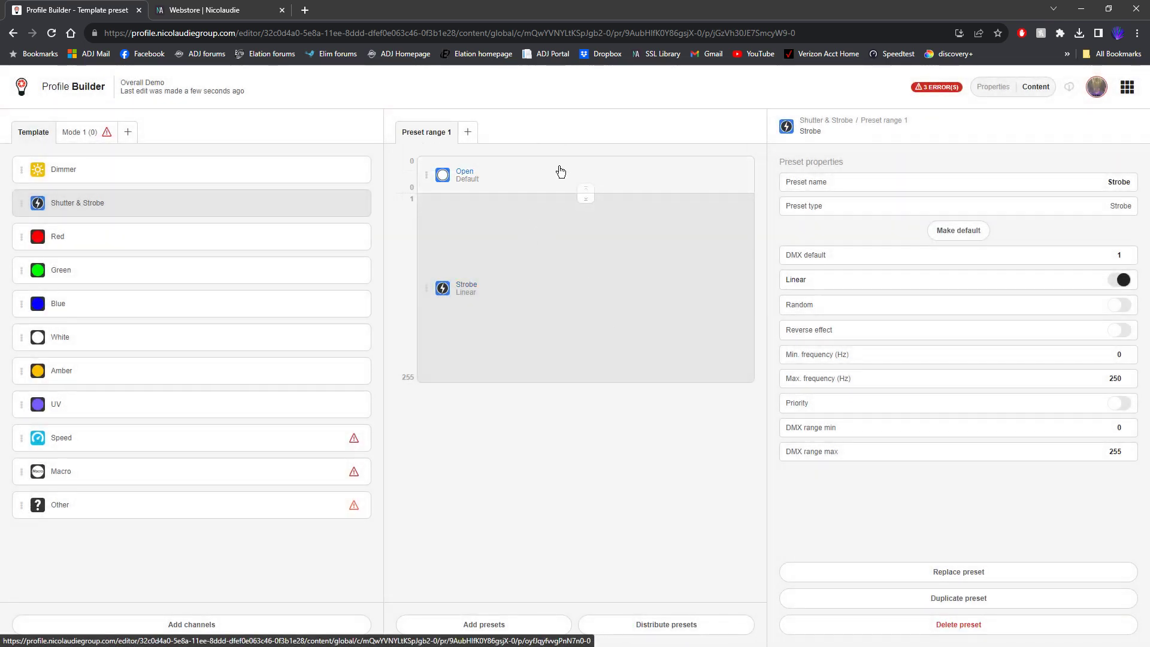
- Add a Flash preset after the Strobe preset and adjust their boundary so Flash starts at 251
left_click(532, 249)
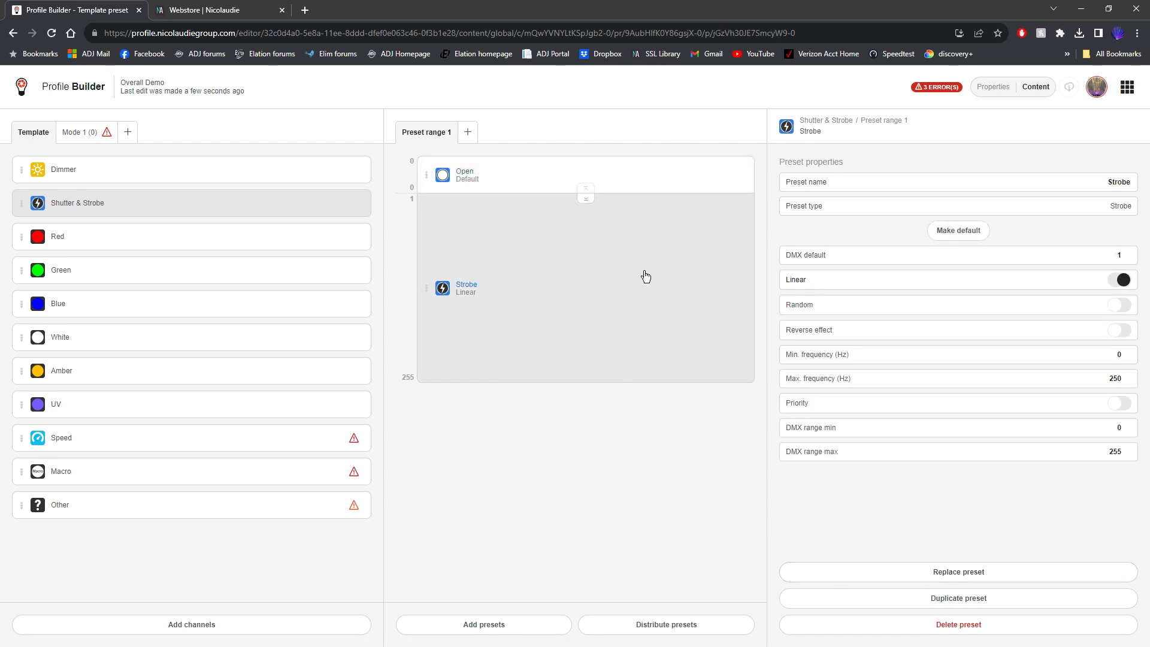
left_click(490, 634)
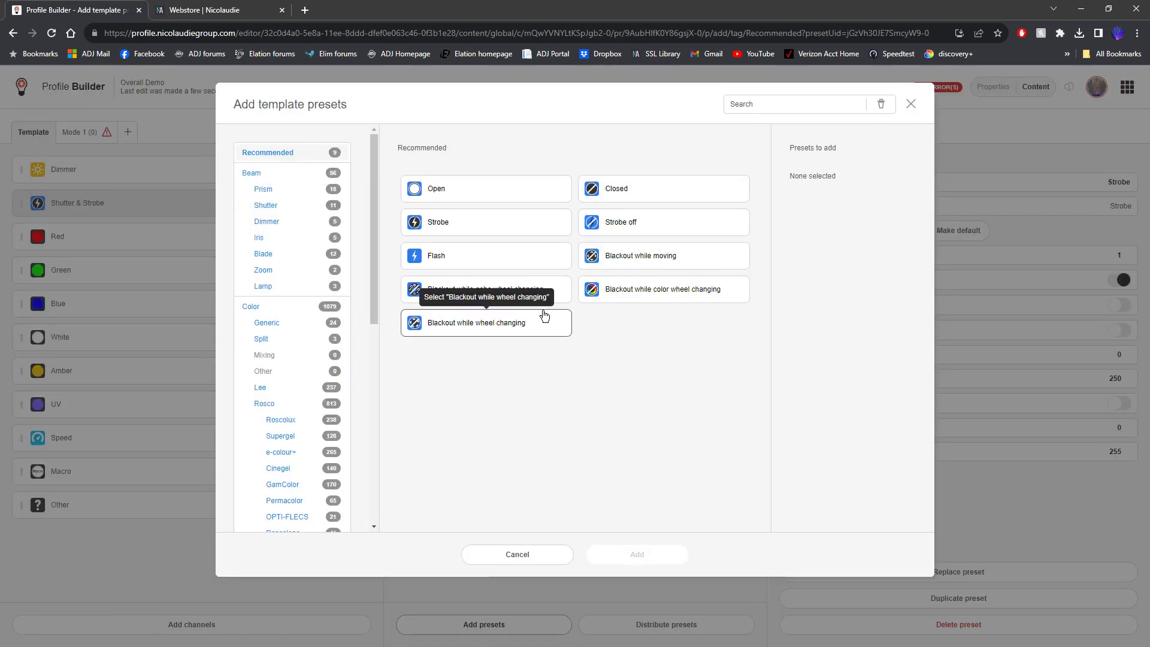
left_click(517, 261)
left_click(617, 550)
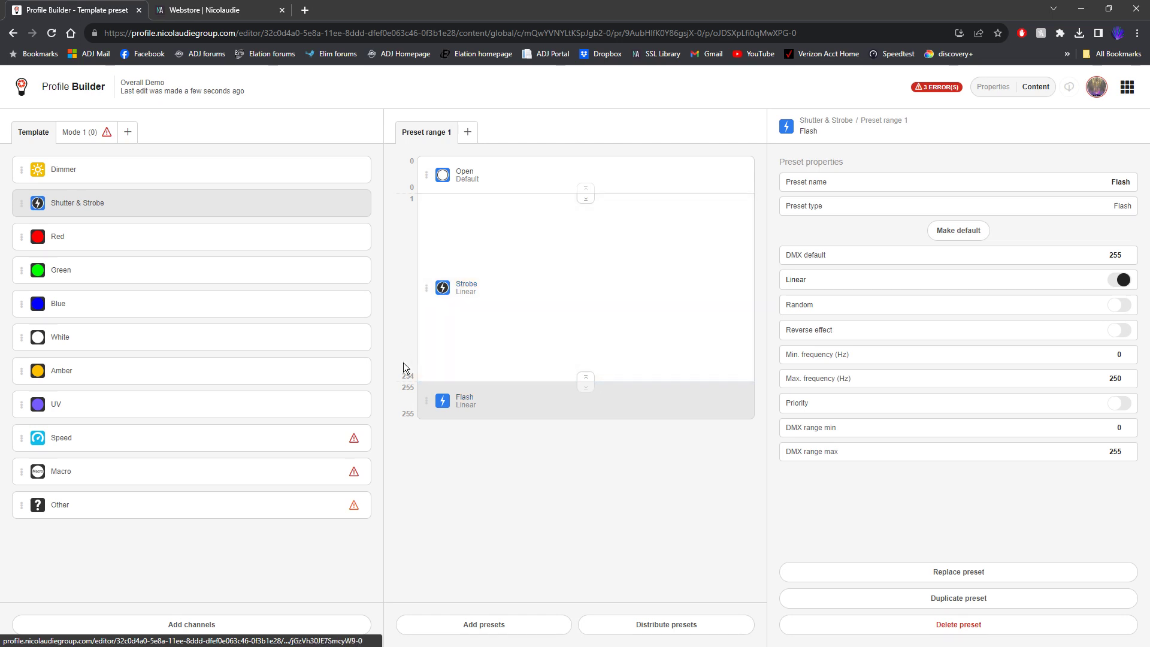
left_click_drag(584, 382, 586, 376)
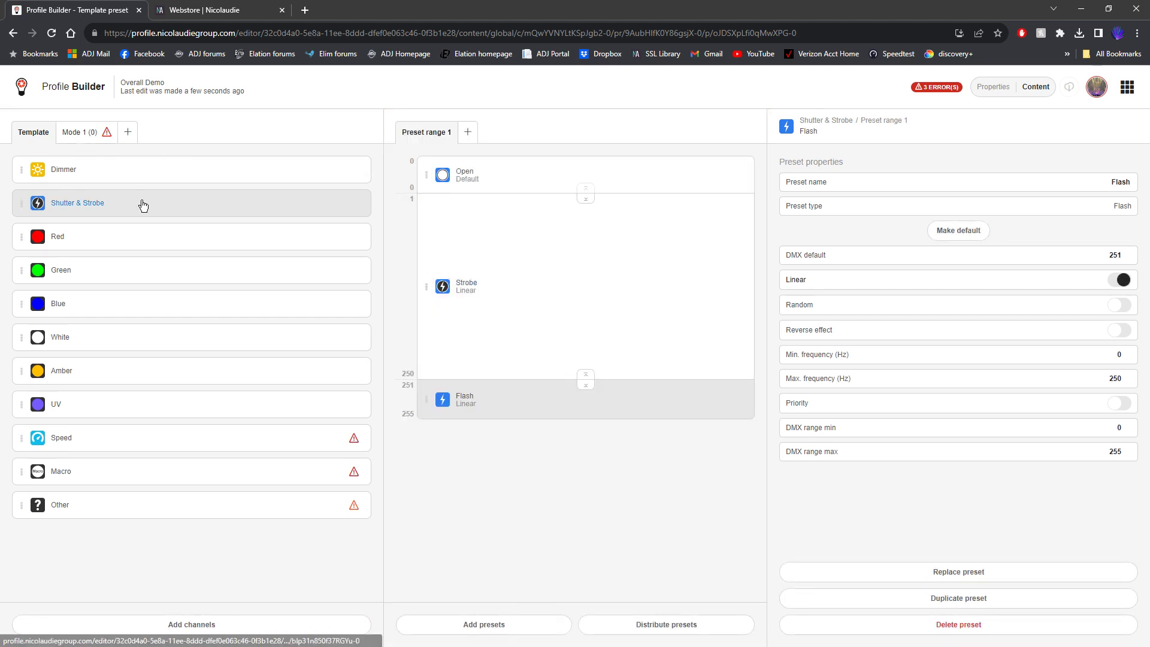
- View the properties of the Red, Green and Blue template channels
left_click(173, 242)
left_click(193, 278)
left_click(201, 304)
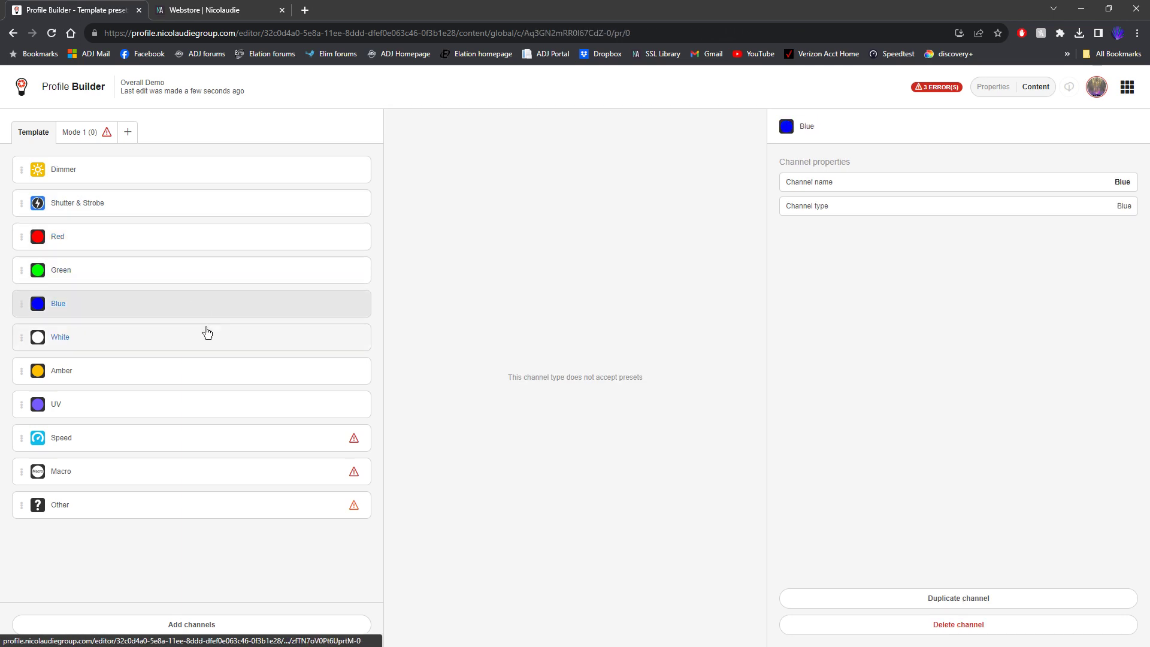
- View the properties of the White, Amber and UV template channels
left_click(204, 338)
left_click(206, 371)
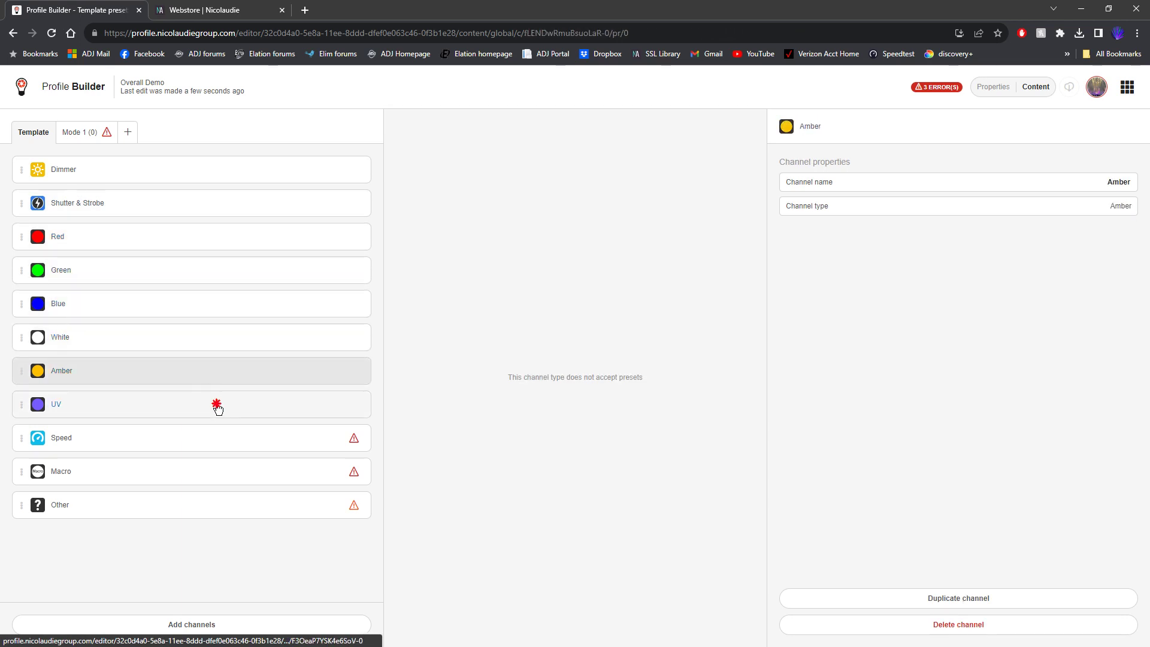
left_click(217, 408)
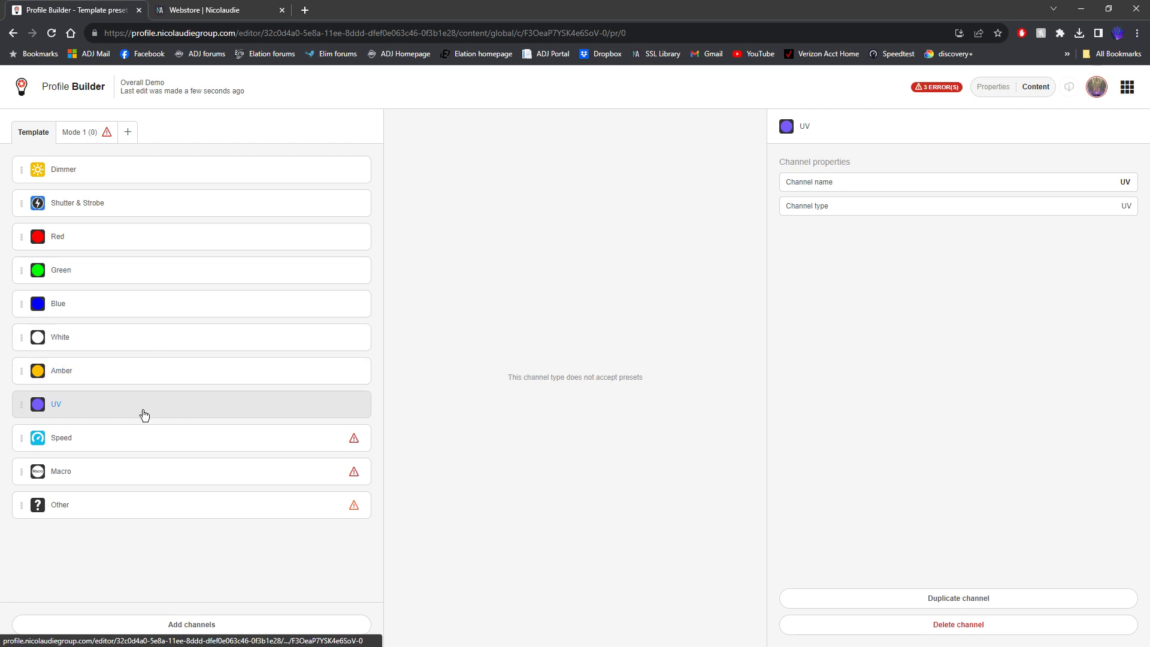
- Move the Speed channel below the Macro channel in the template's channel order
left_click(156, 441)
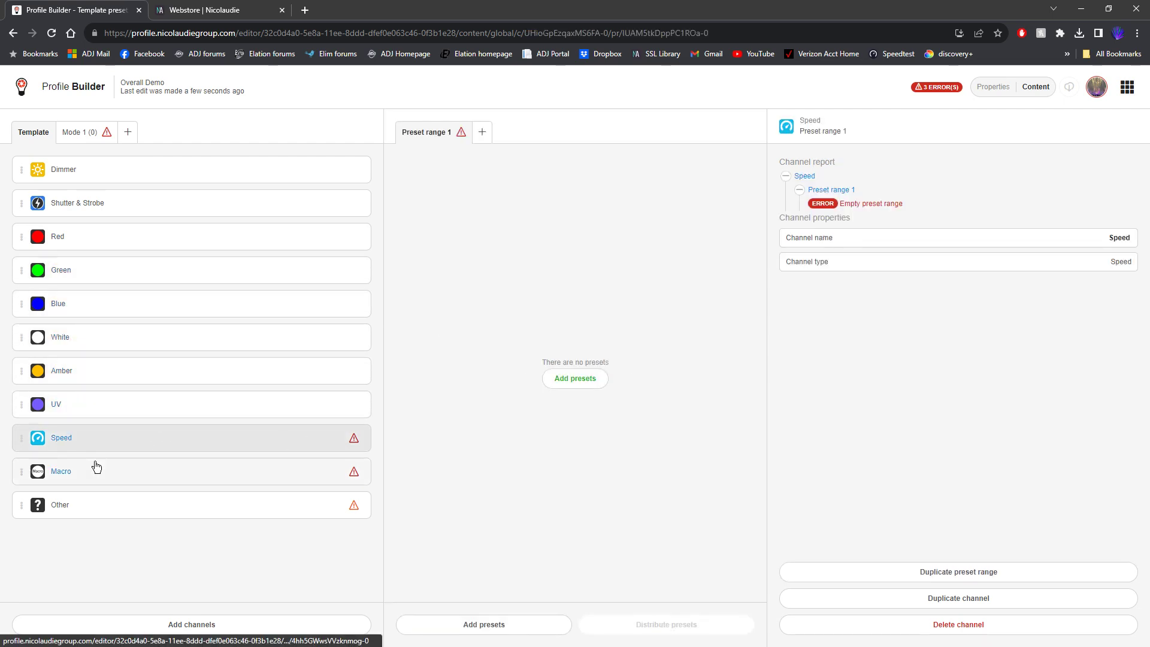
left_click_drag(21, 438, 60, 471)
- Start adding presets to the Macro channel and select No function, Chaser colormix 1 and Chaser colormix 2
left_click(114, 439)
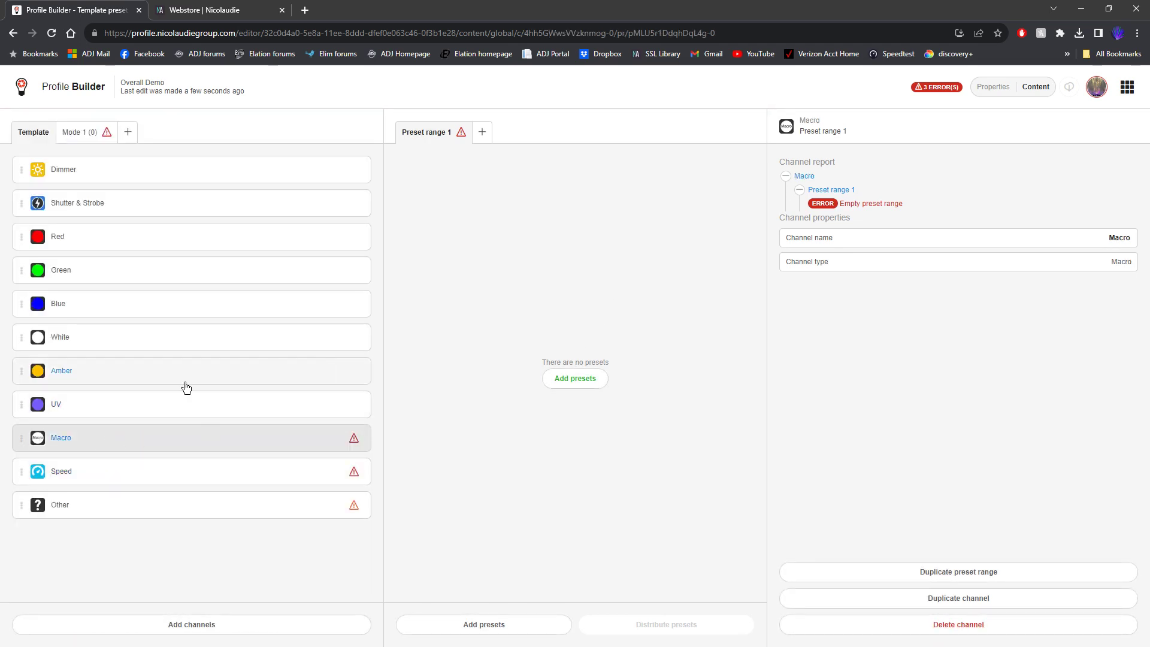
left_click(560, 378)
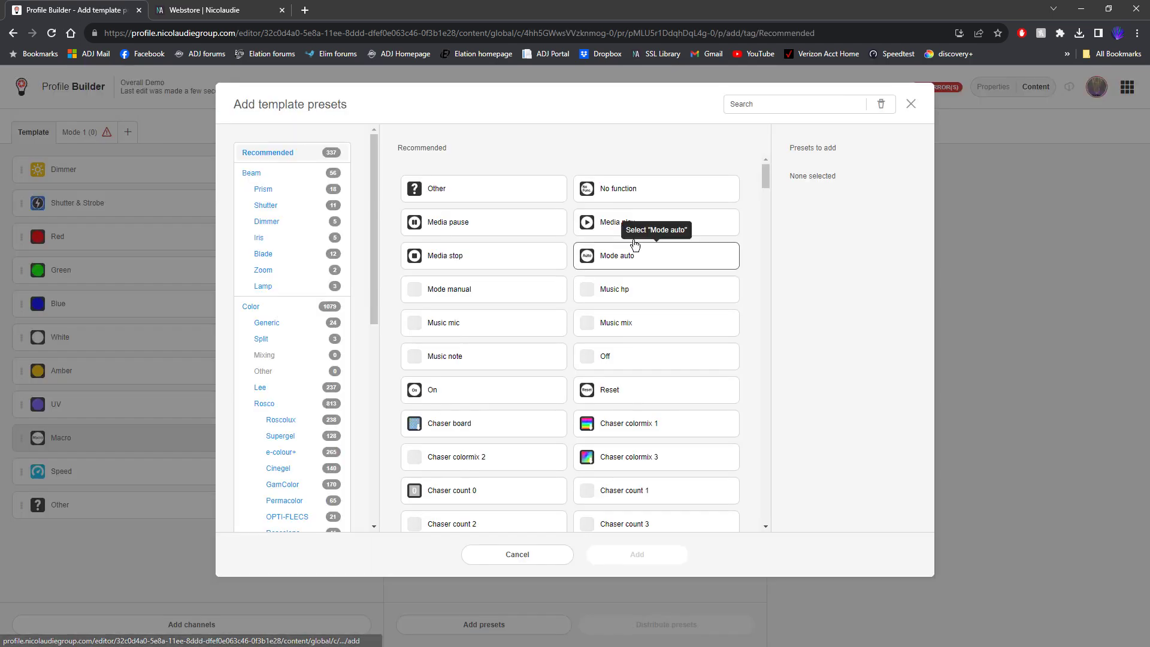
left_click(658, 187)
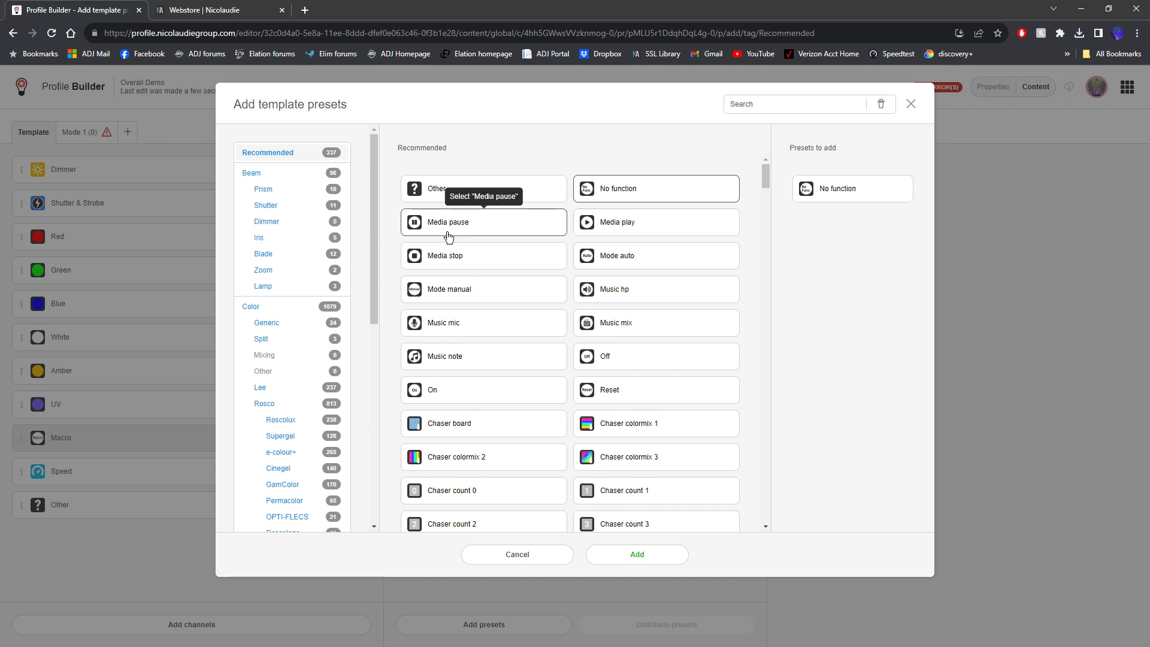
left_click(646, 421)
left_click(508, 455)
- Include the presets Macro 01 through Macro 10 in the selection for the Macro channel
scroll(581, 314, "down", 10)
scroll(578, 316, "down", 5)
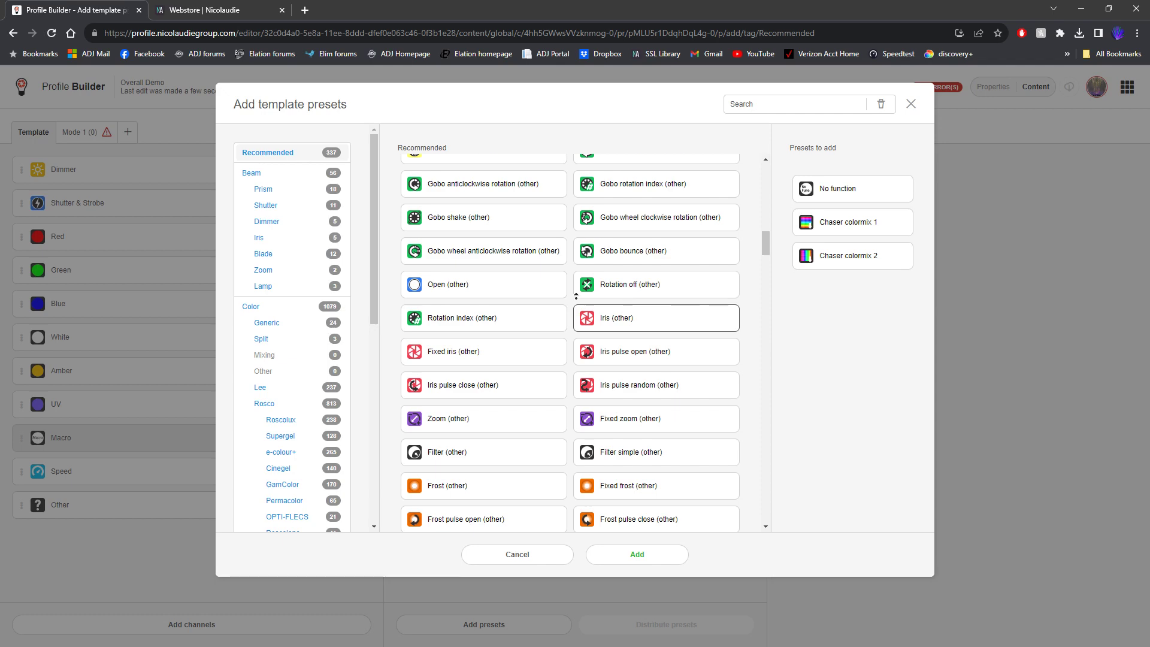
scroll(574, 308, "down", 4)
scroll(570, 306, "down", 10)
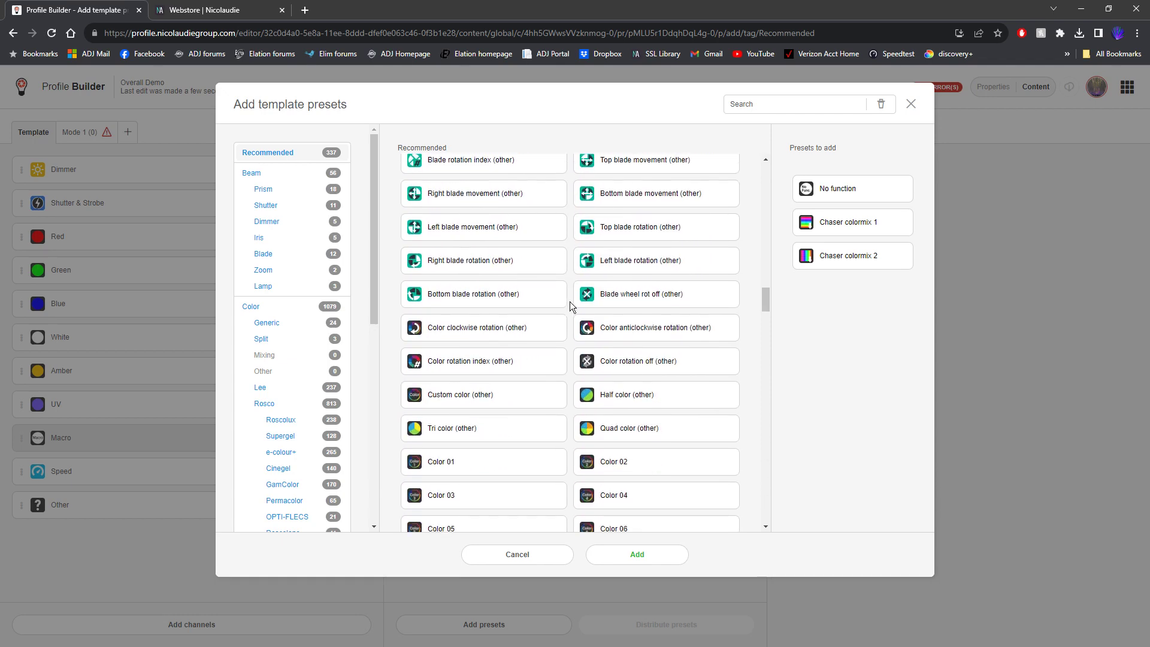
scroll(569, 309, "down", 4)
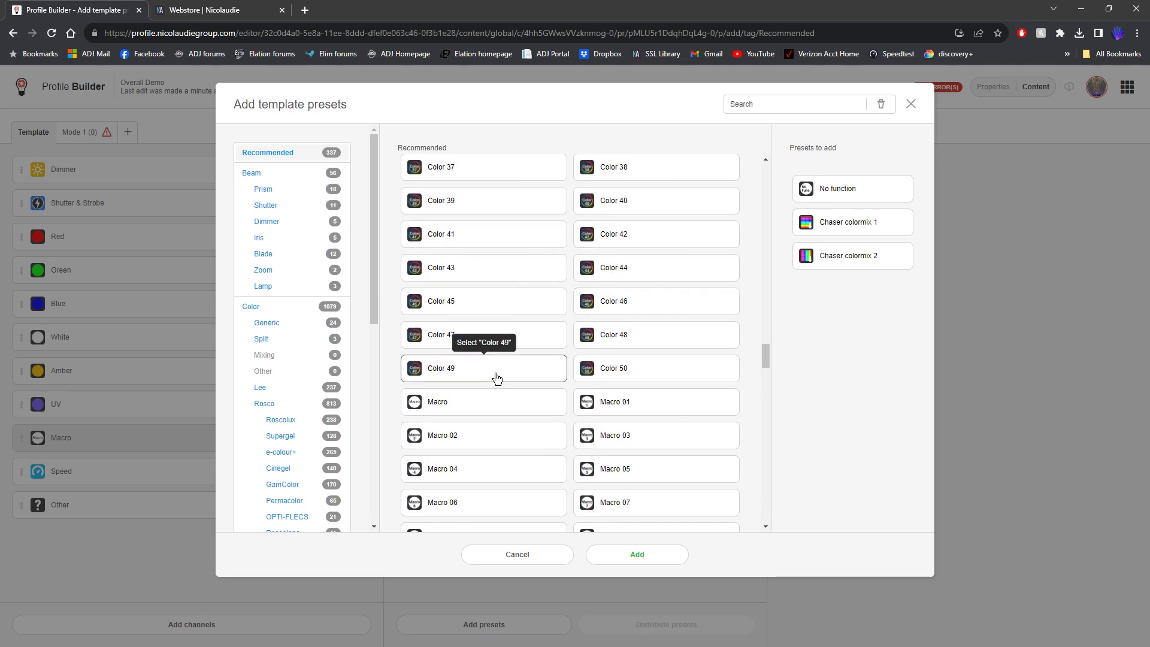
scroll(527, 368, "down", 1)
left_click(606, 344)
left_click(521, 375)
left_click(585, 376)
left_click(529, 409)
left_click(581, 412)
left_click(557, 447)
left_click(584, 445)
left_click(538, 473)
left_click(599, 476)
left_click(527, 509)
- Include the Mode auto and Music hp presets and add the whole selection to the Macro channel
scroll(547, 382, "up", 10)
scroll(546, 382, "up", 10)
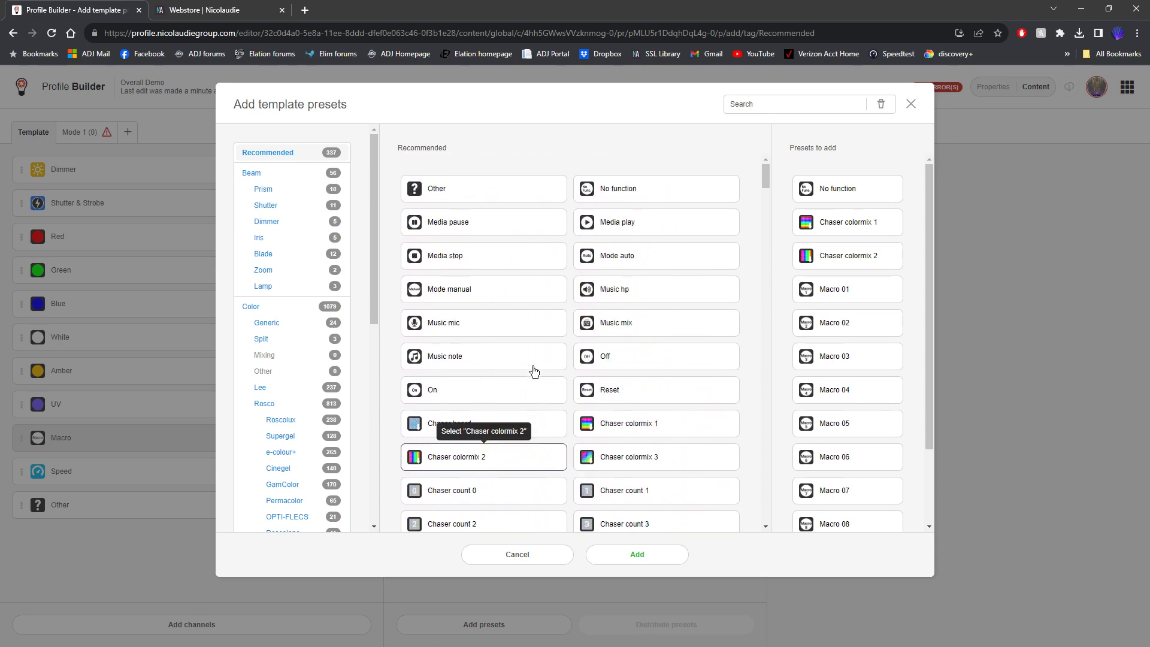
scroll(551, 272, "down", 5)
scroll(551, 282, "up", 8)
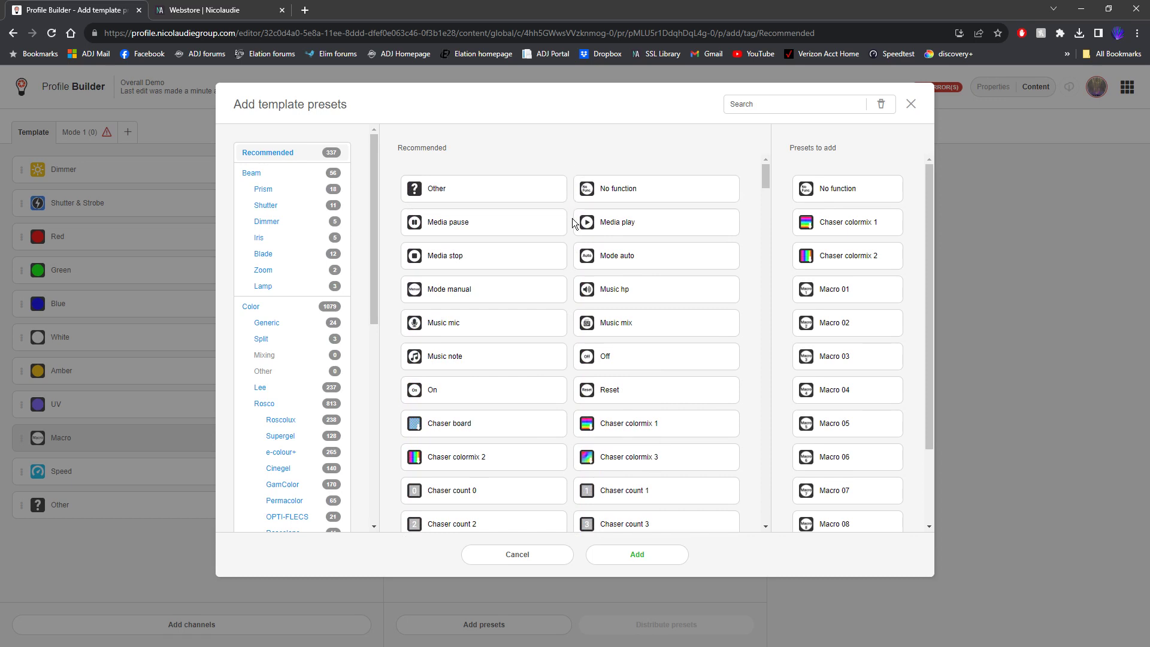
left_click(617, 260)
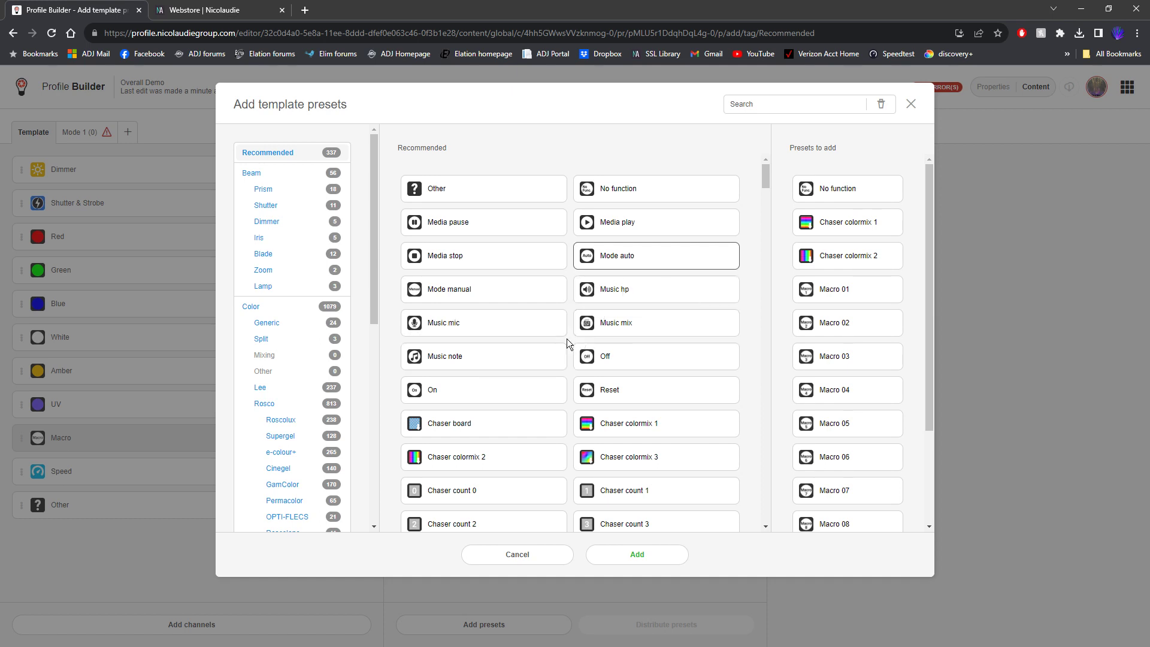
left_click(623, 292)
scroll(857, 251, "down", 3)
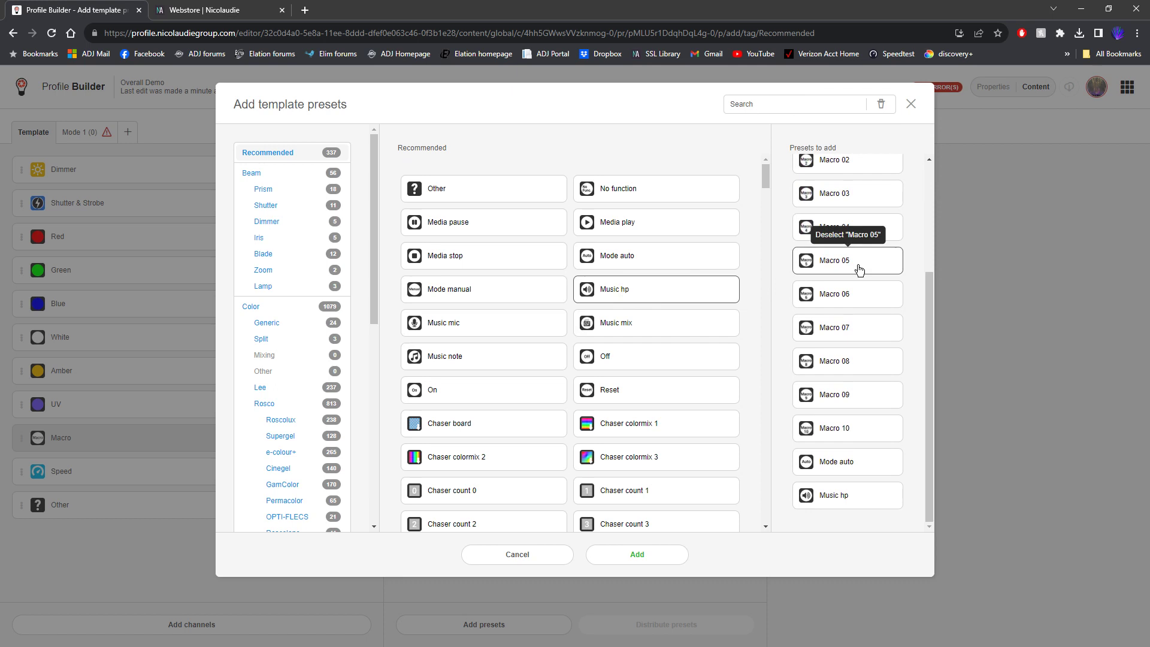
scroll(857, 239, "up", 5)
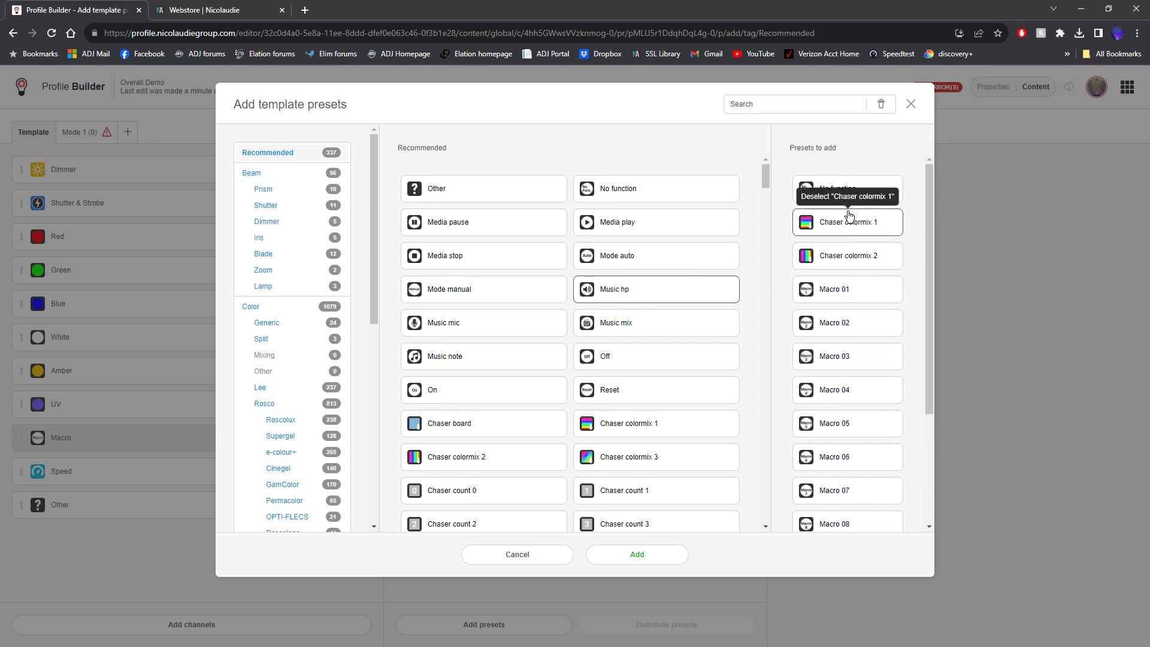
scroll(878, 467, "down", 3)
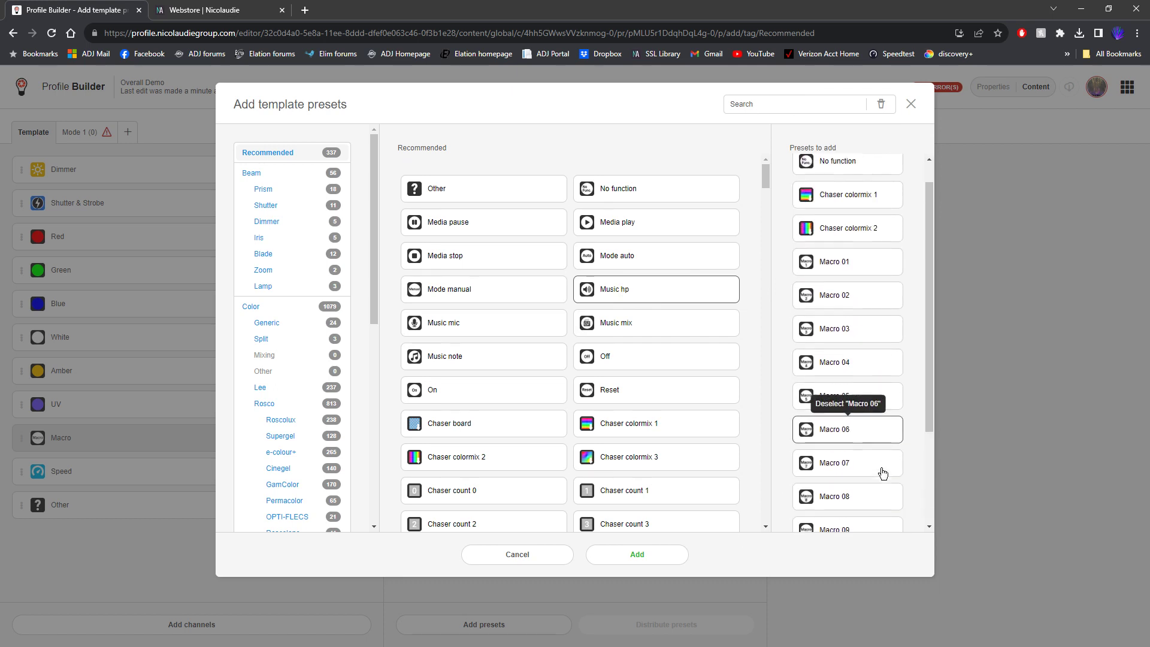
left_click(680, 552)
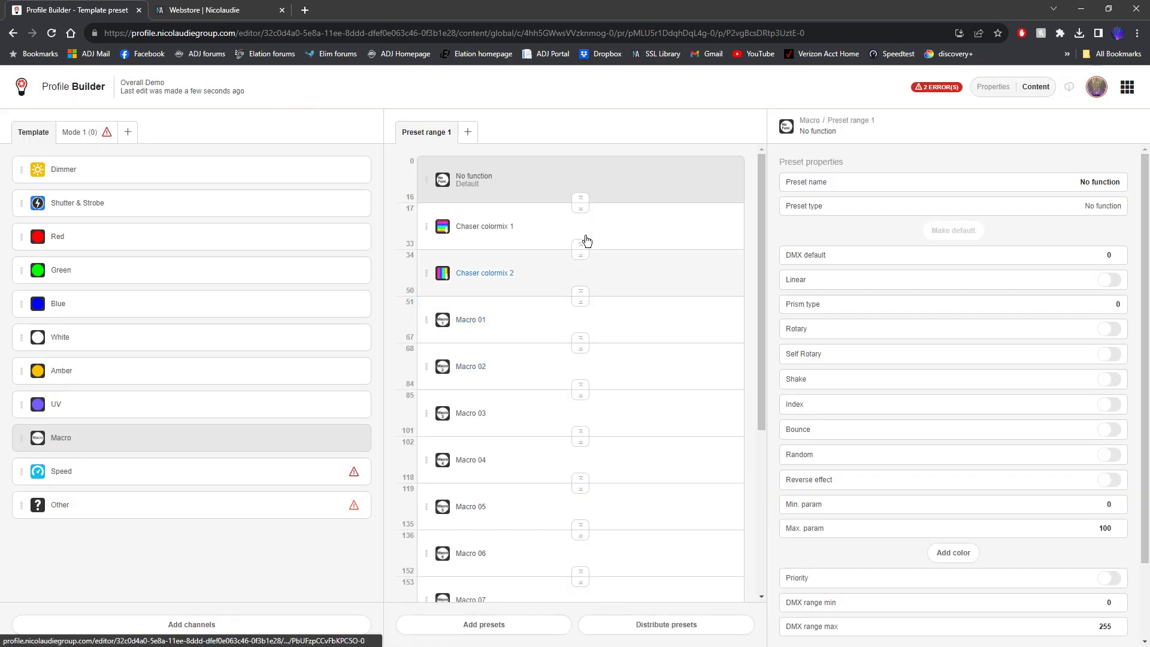
- Set the Macro presets' distribution to start values 0,10,20,30,40,50,60,70,80,90,100,120,140,160,170
scroll(538, 347, "down", 1)
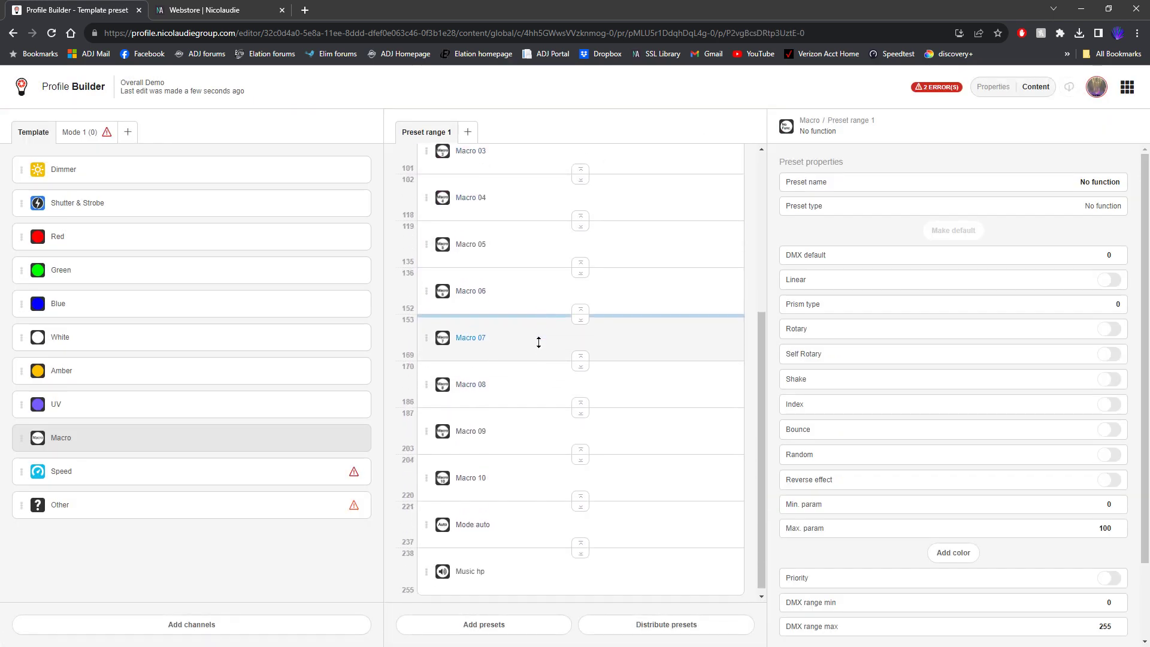
scroll(537, 342, "up", 1)
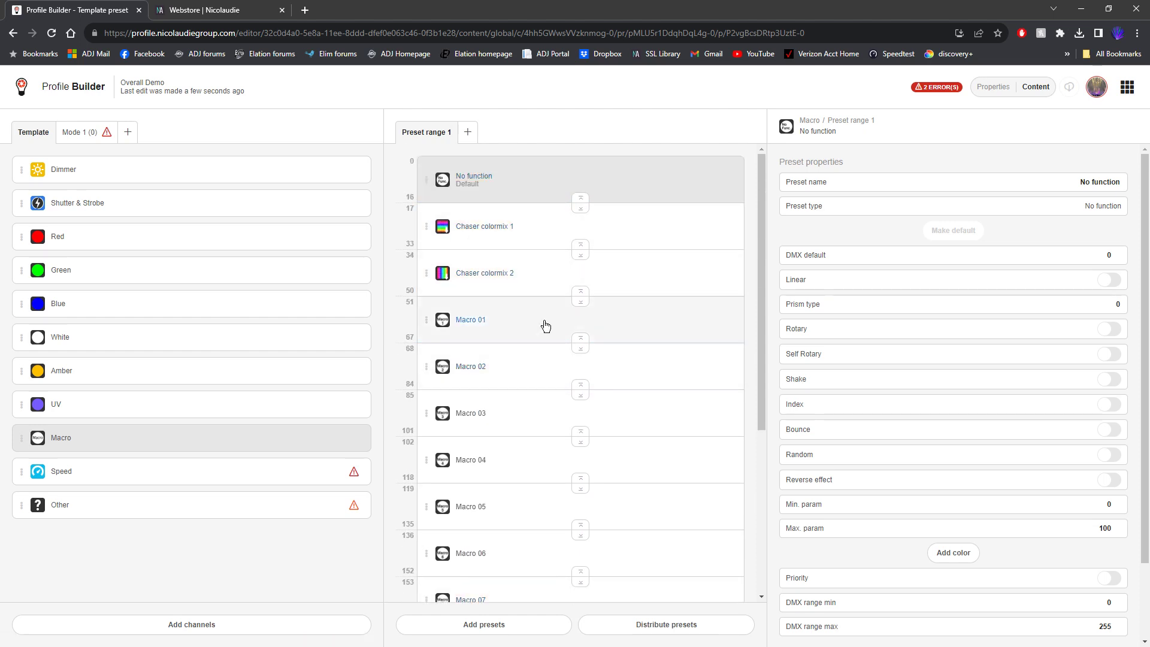
scroll(611, 388, "down", 5)
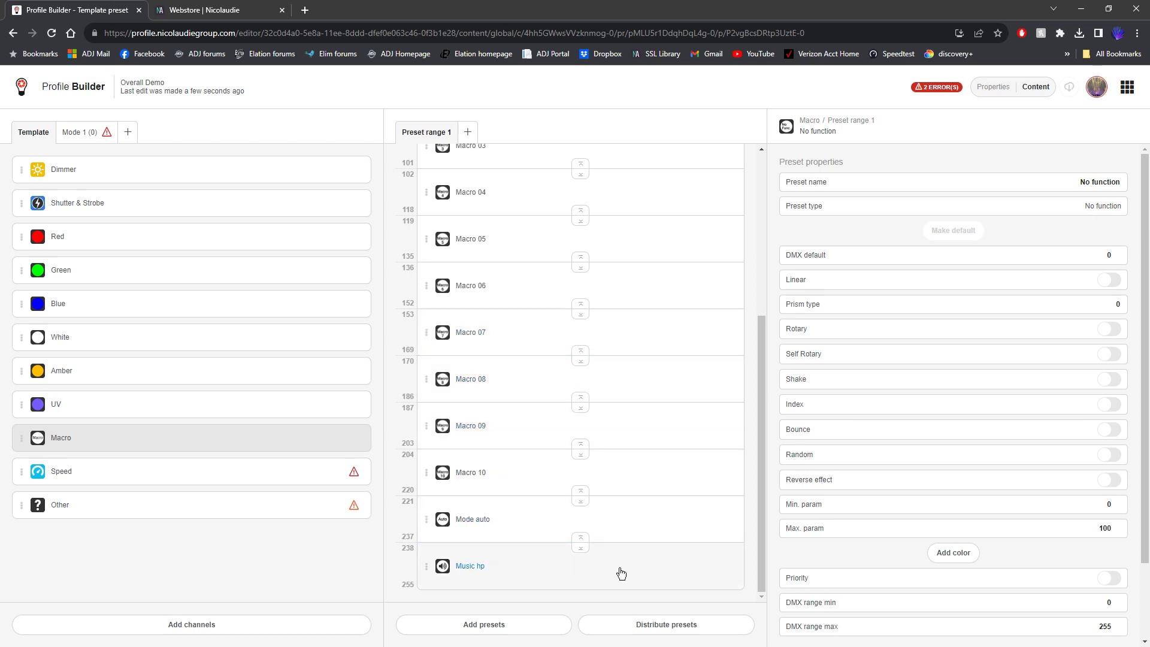
left_click(644, 629)
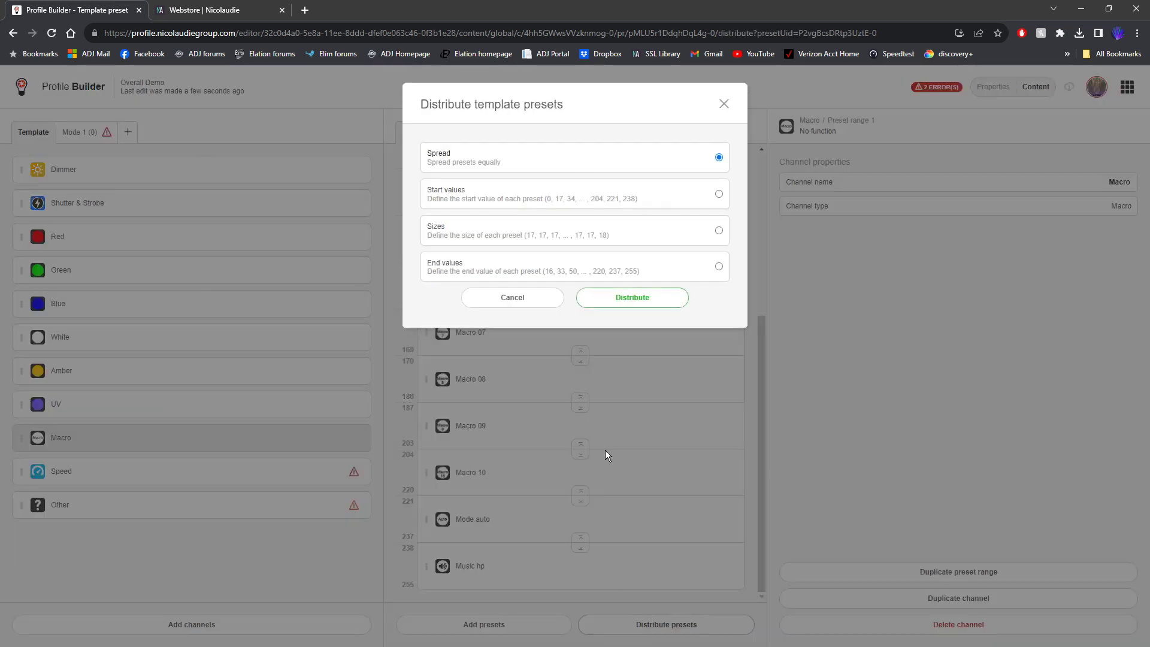
left_click(719, 196)
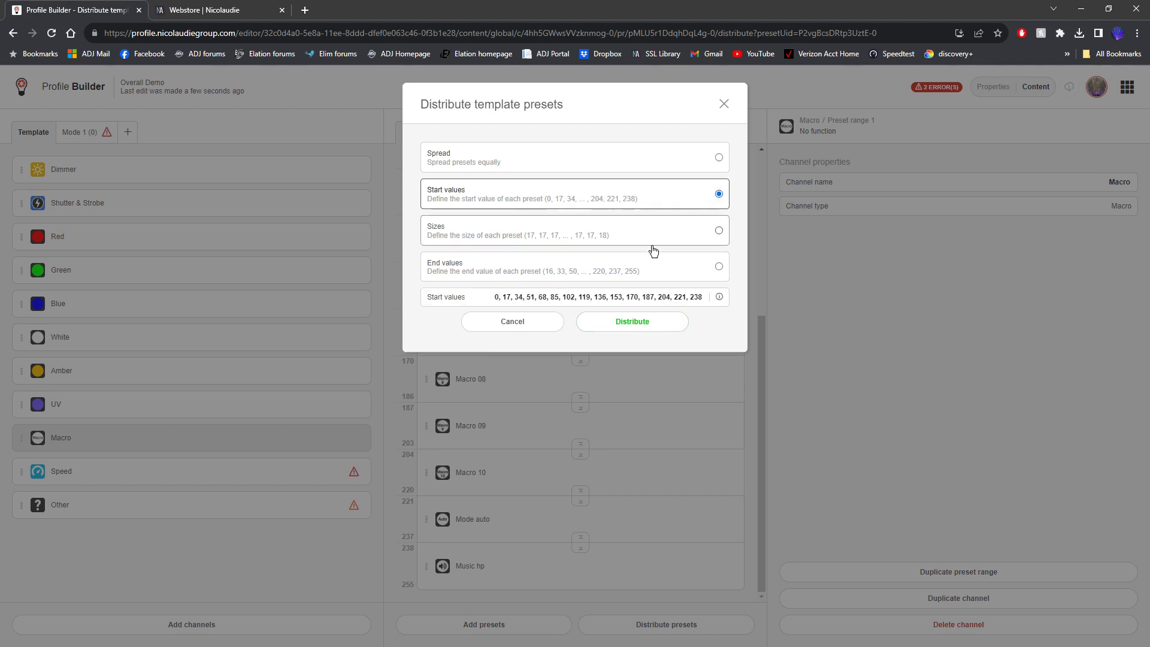
triple_click(499, 297)
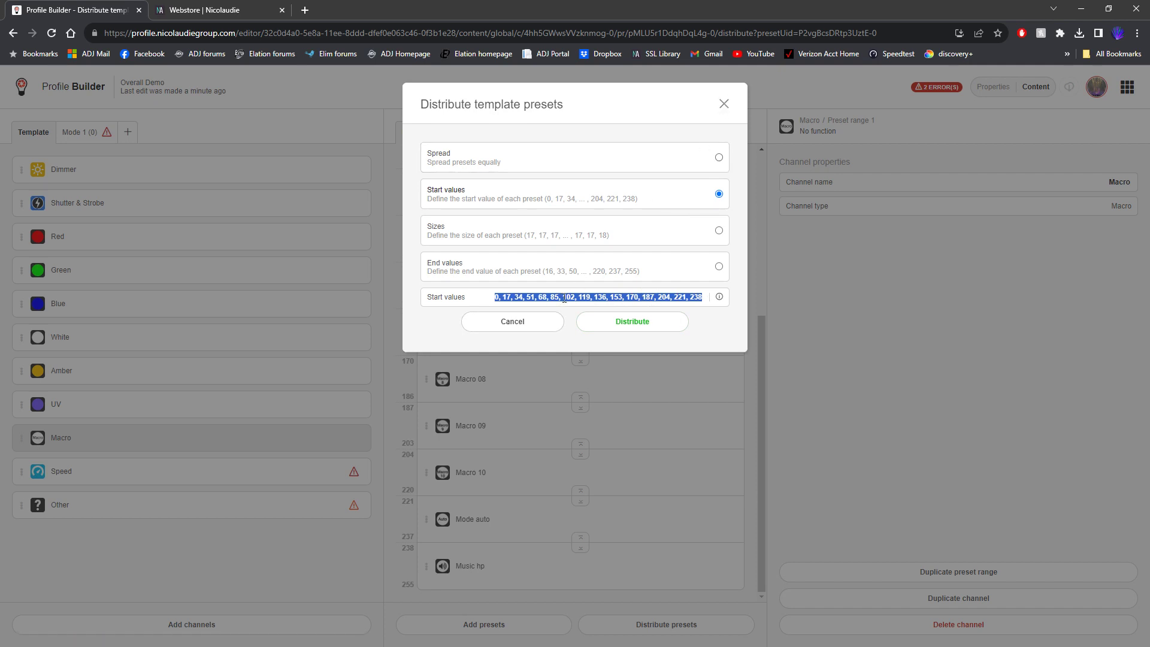
key("BackSpace")
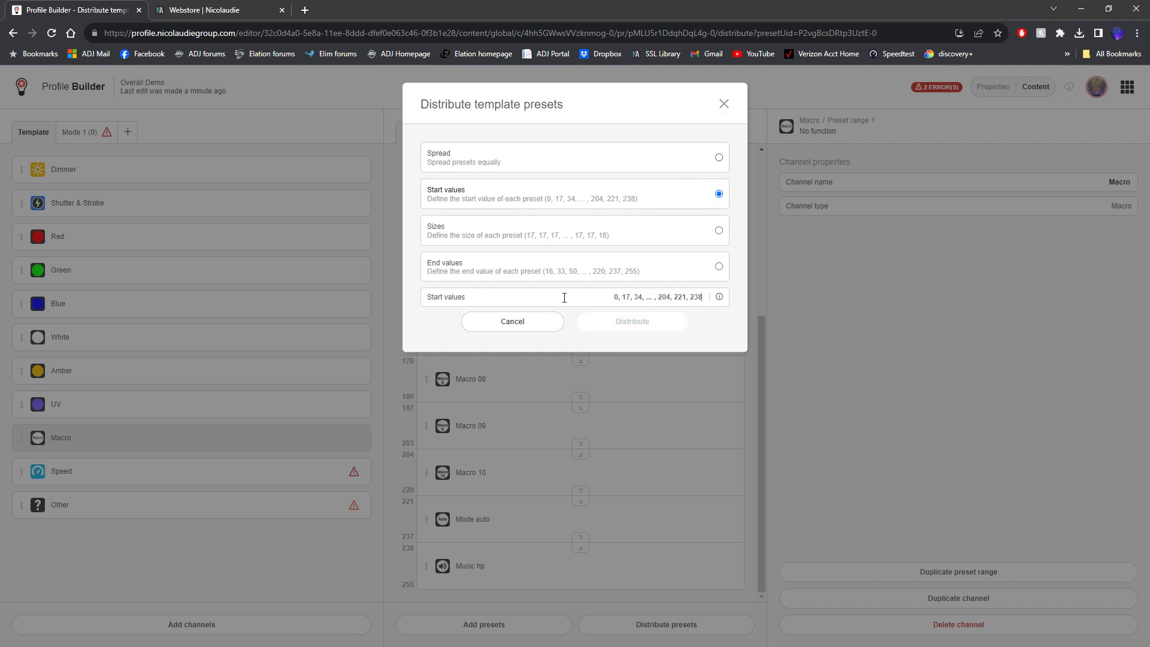
type("0,10,20,30,40,5")
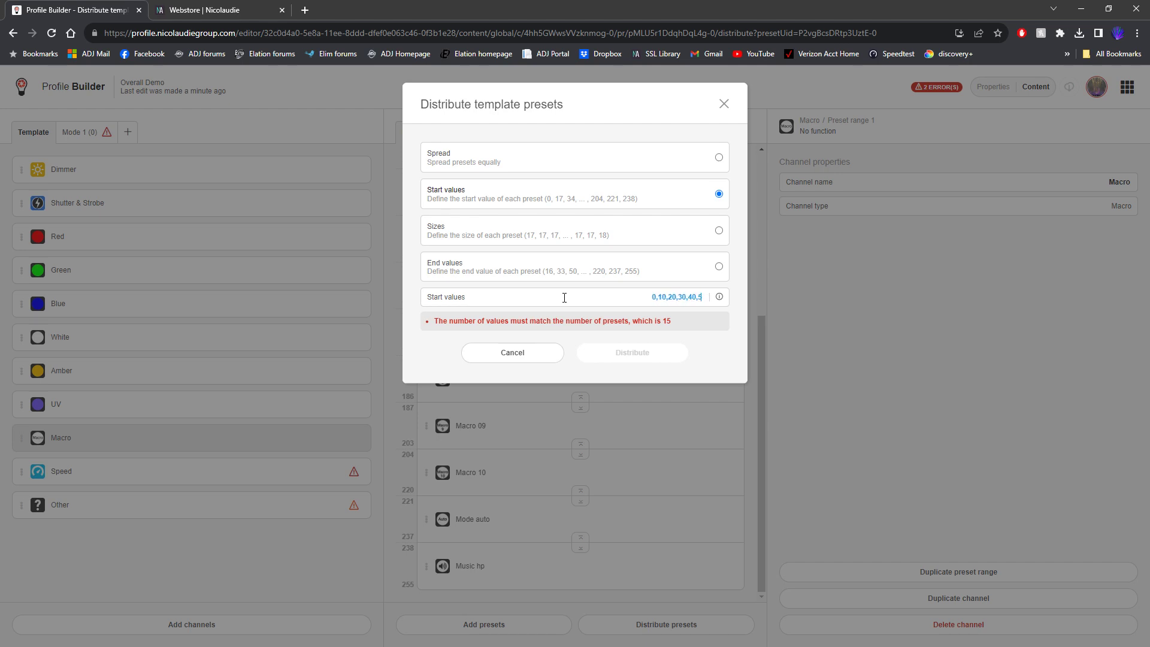
type("0,60,70,80,90,100,120,140,160")
type(" 170")
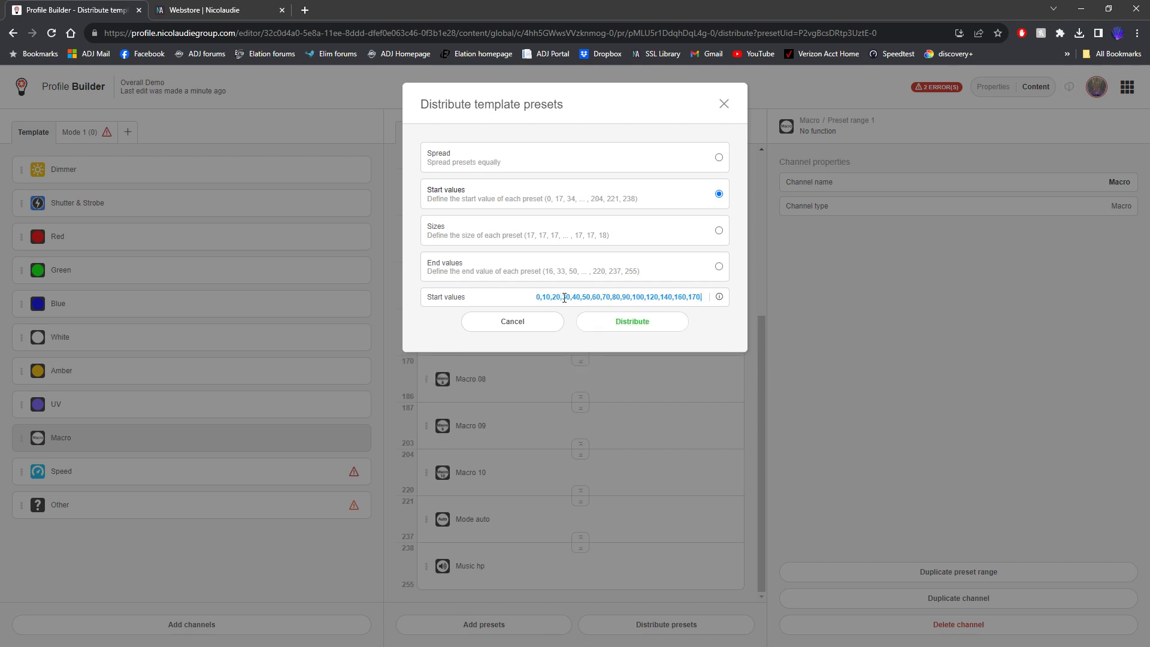
- Replace the last start value in the Macro preset distribution with 255
type("25")
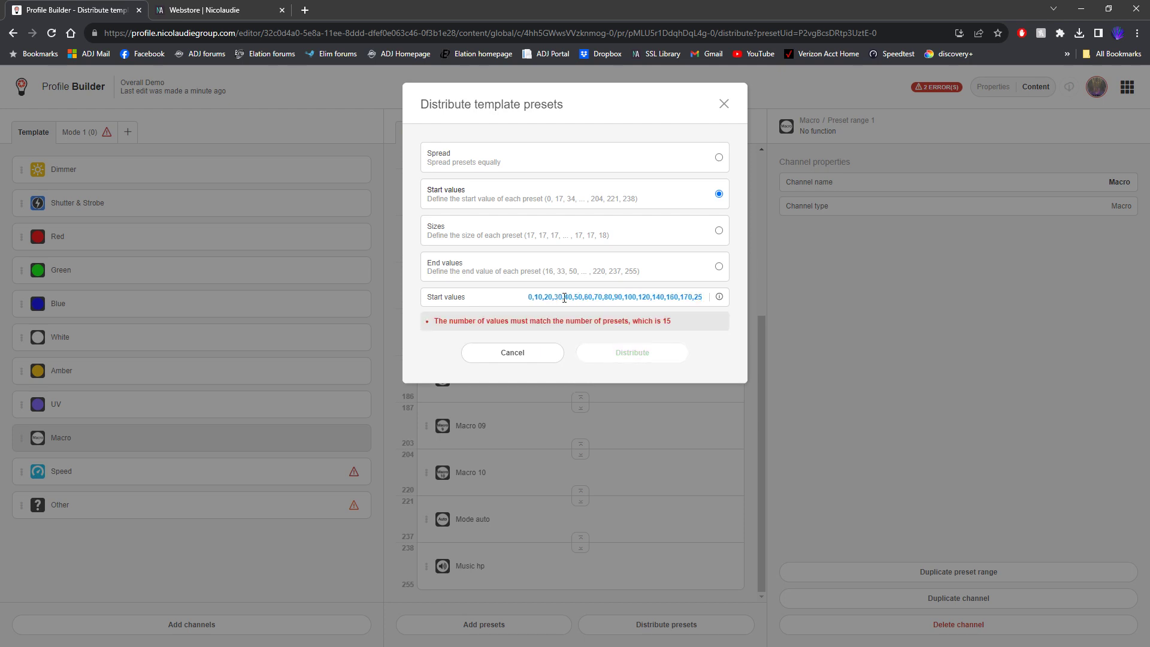
key("BackSpace")
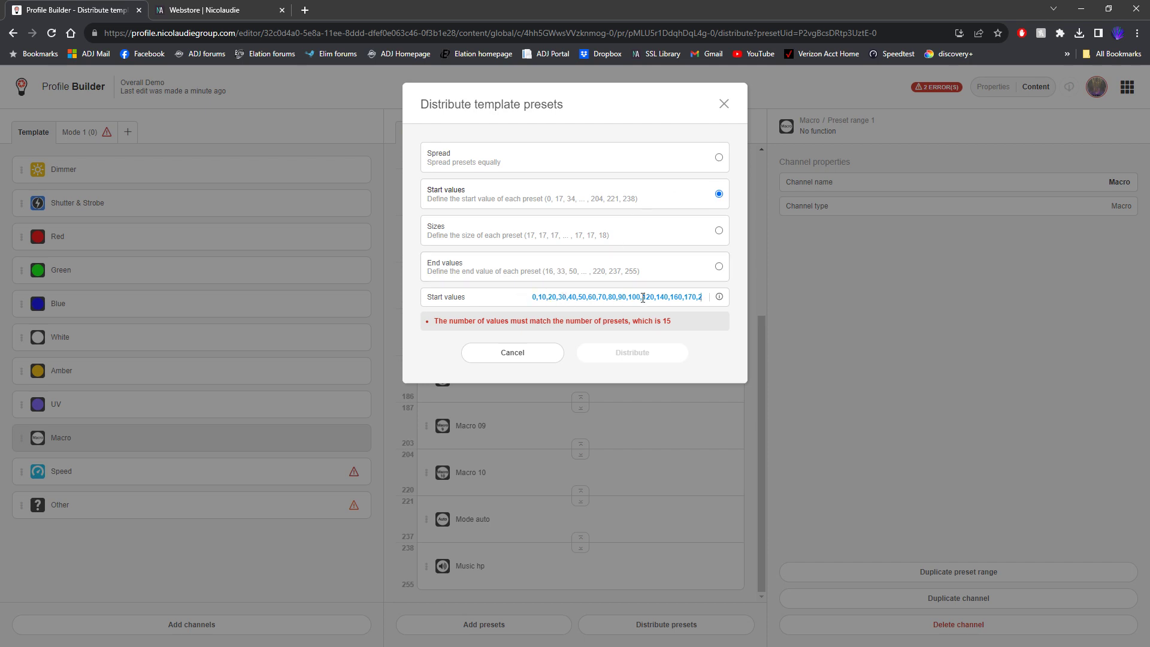
key("BackSpace")
key("BackSpace")
key("BackSpace")
key("BackSpace")
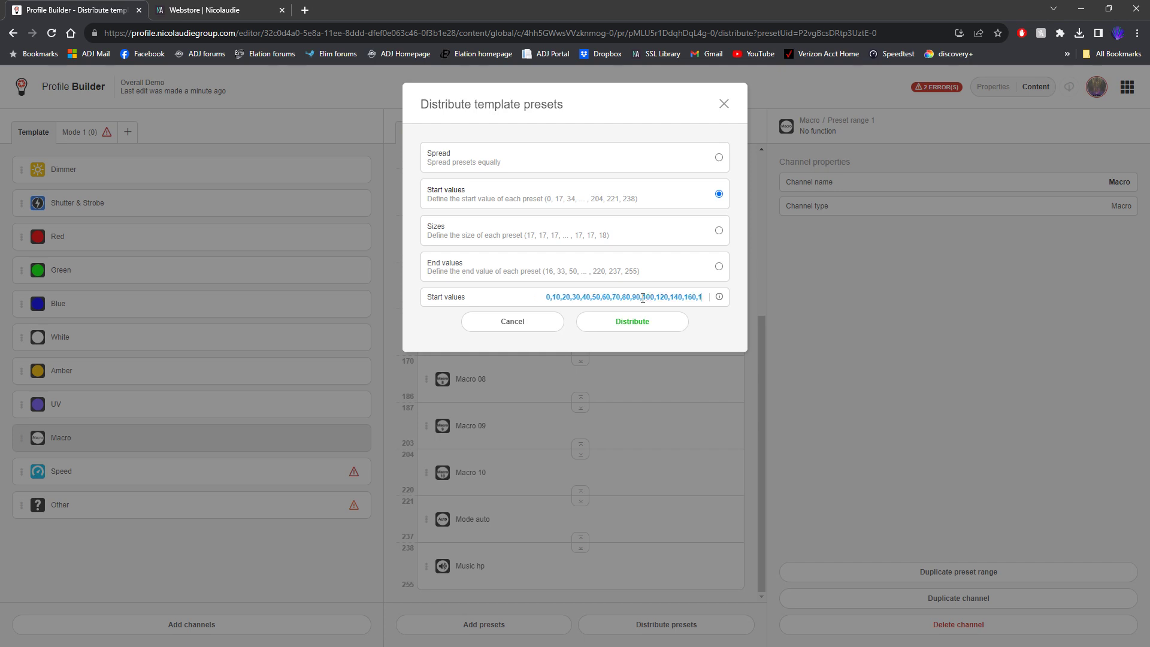
type("255")
key("BackSpace")
key("BackSpace")
key("BackSpace")
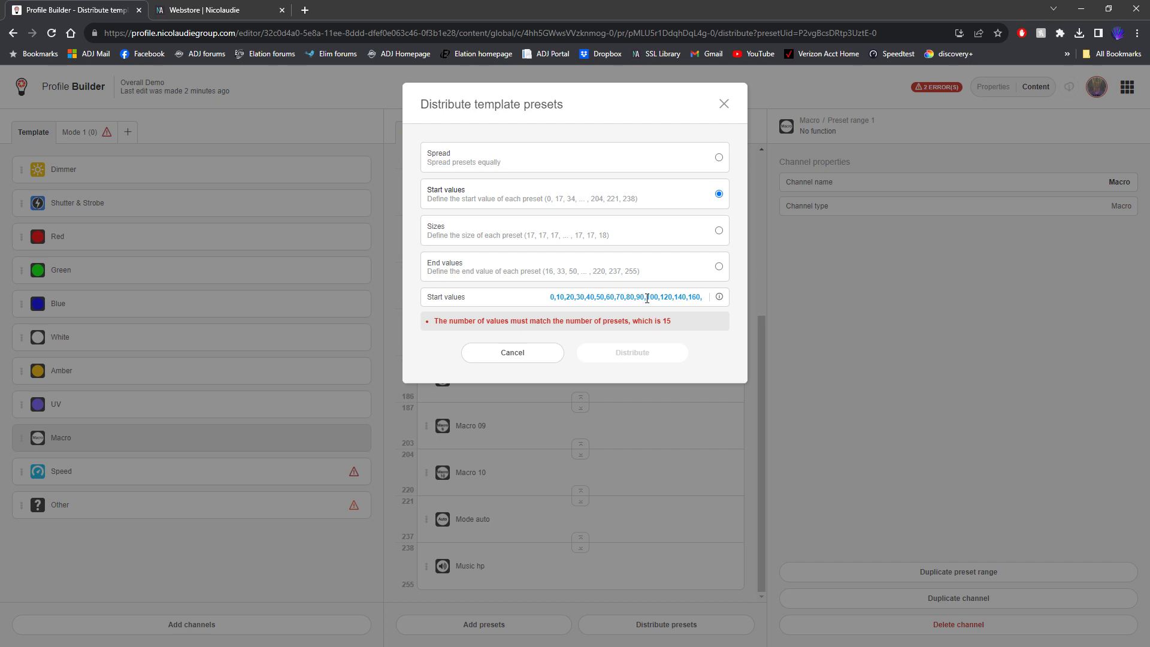
type("255")
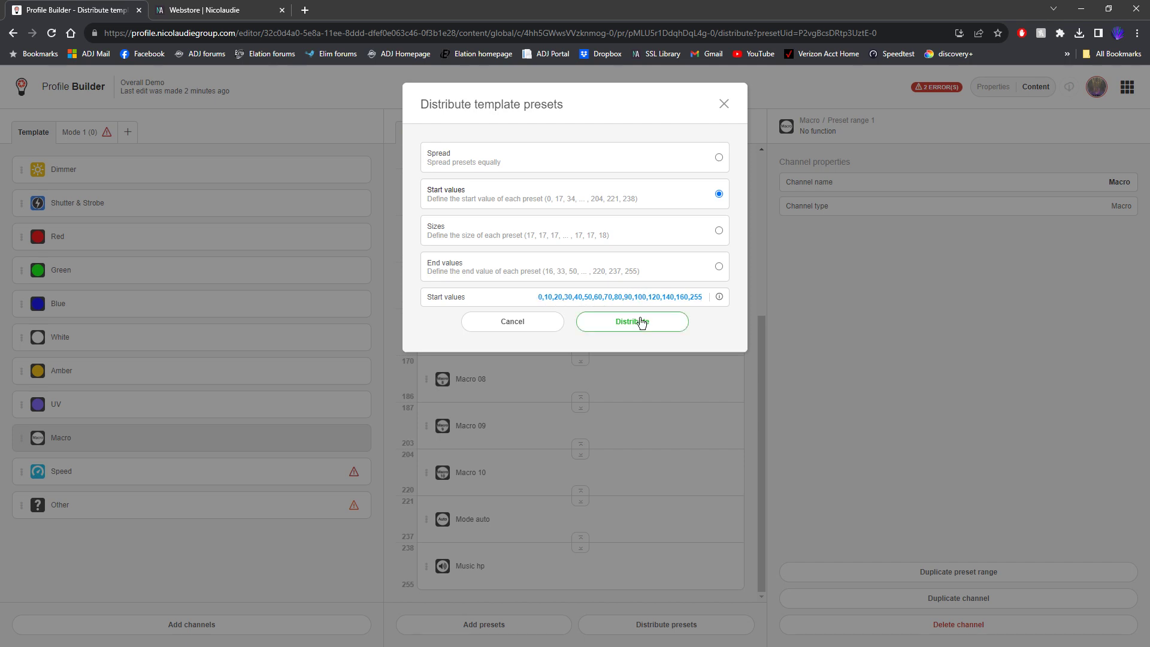
- Apply the distribution and move the boundary between Mode auto and Music hp so that Music hp starts at 215
left_click(642, 323)
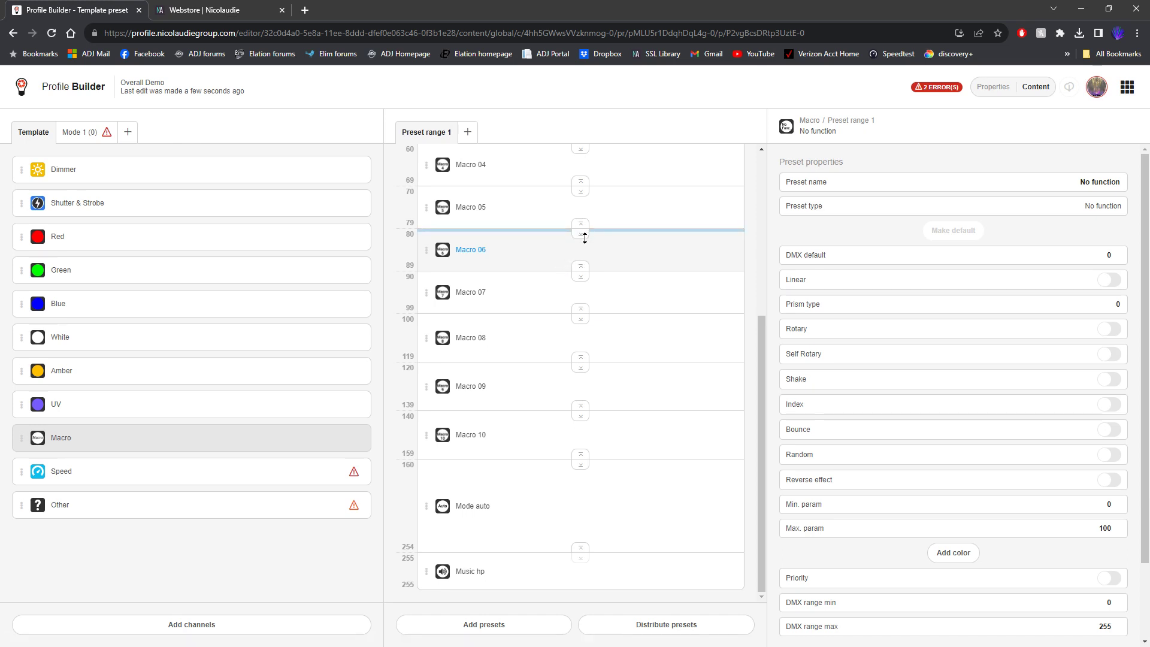
left_click_drag(576, 542, 571, 516)
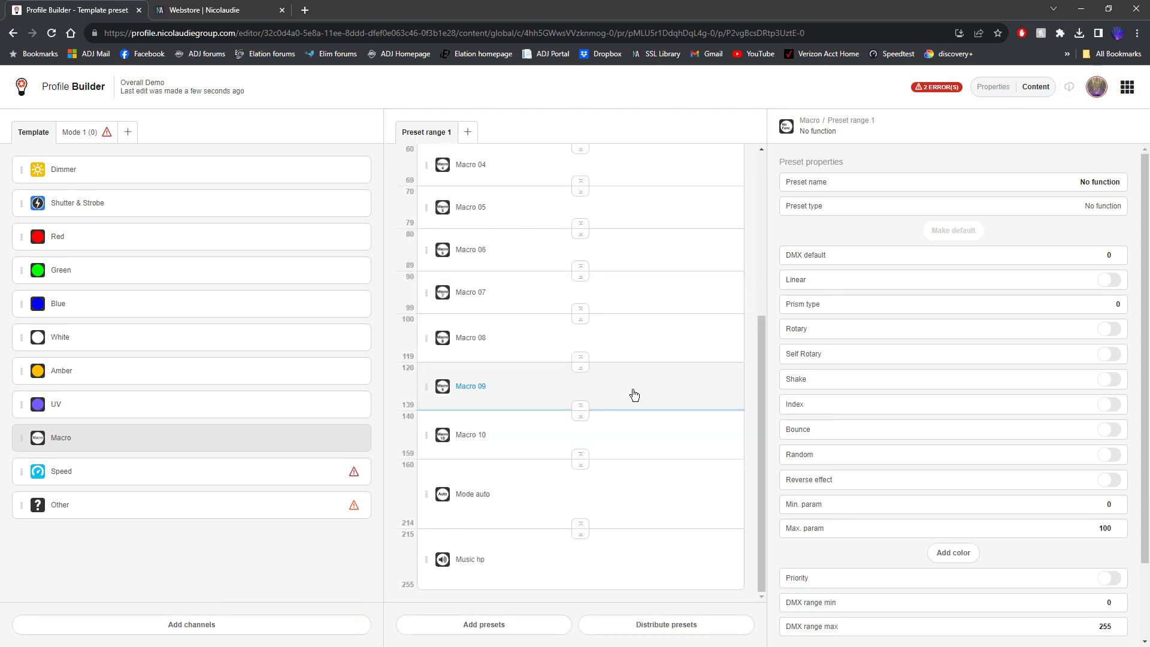
- Add the Speed preset to the Speed channel
left_click(141, 470)
left_click(559, 380)
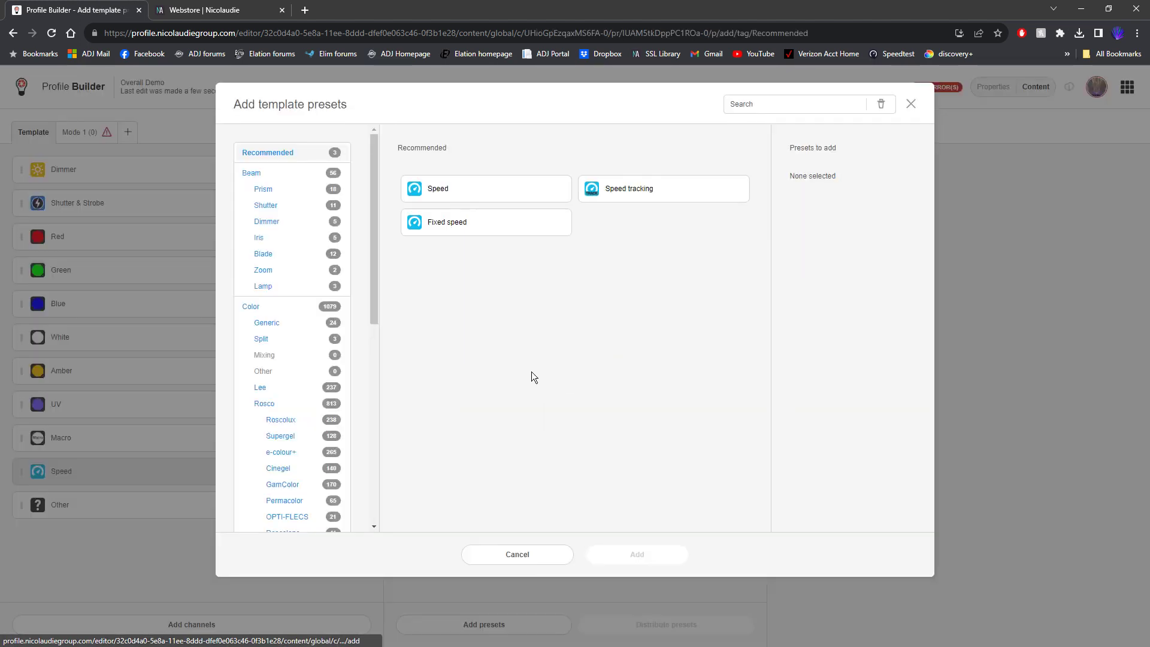
left_click(511, 200)
left_click(634, 552)
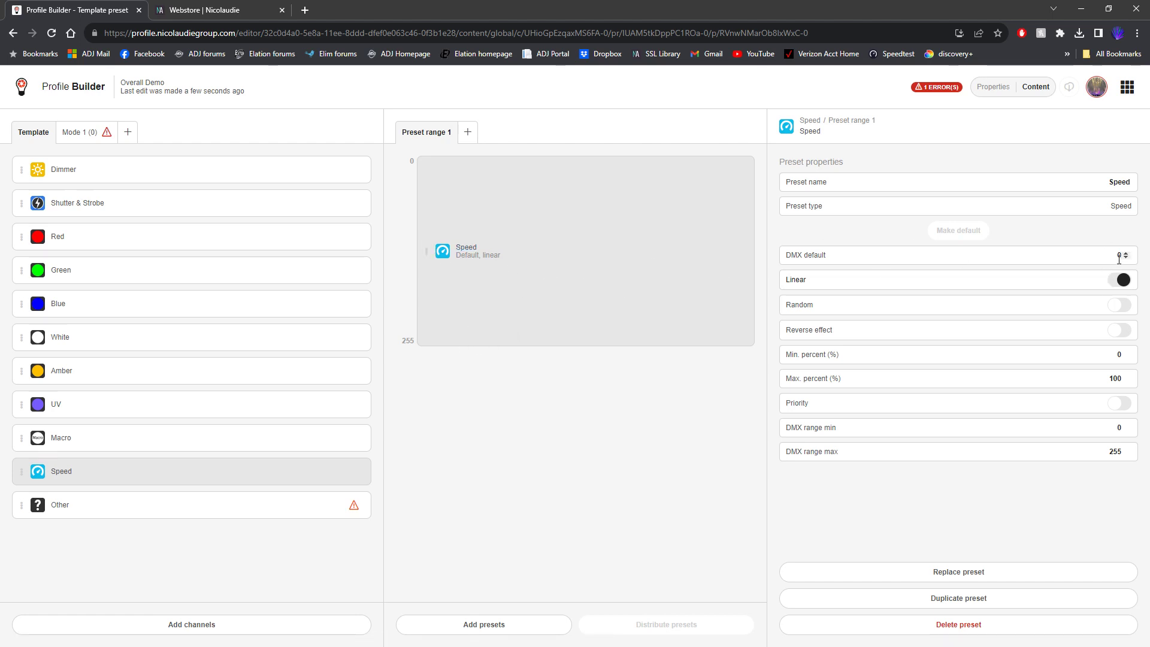
- Rename the template's Other channel to Functions
left_click(62, 507)
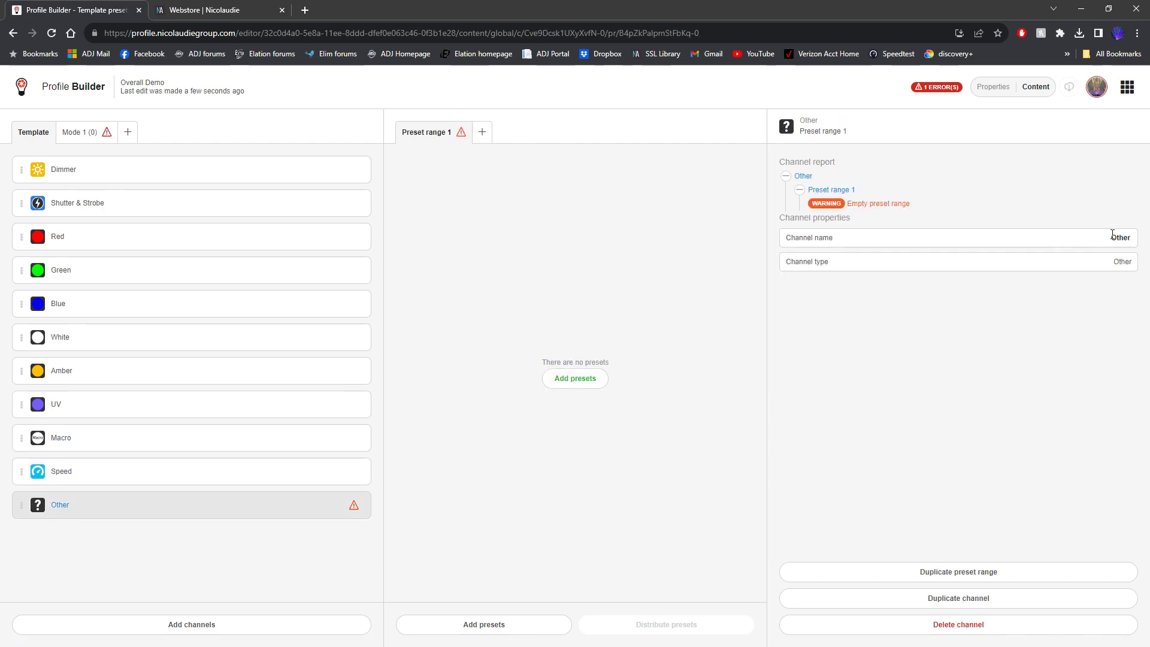
key("BackSpace")
type("Functions")
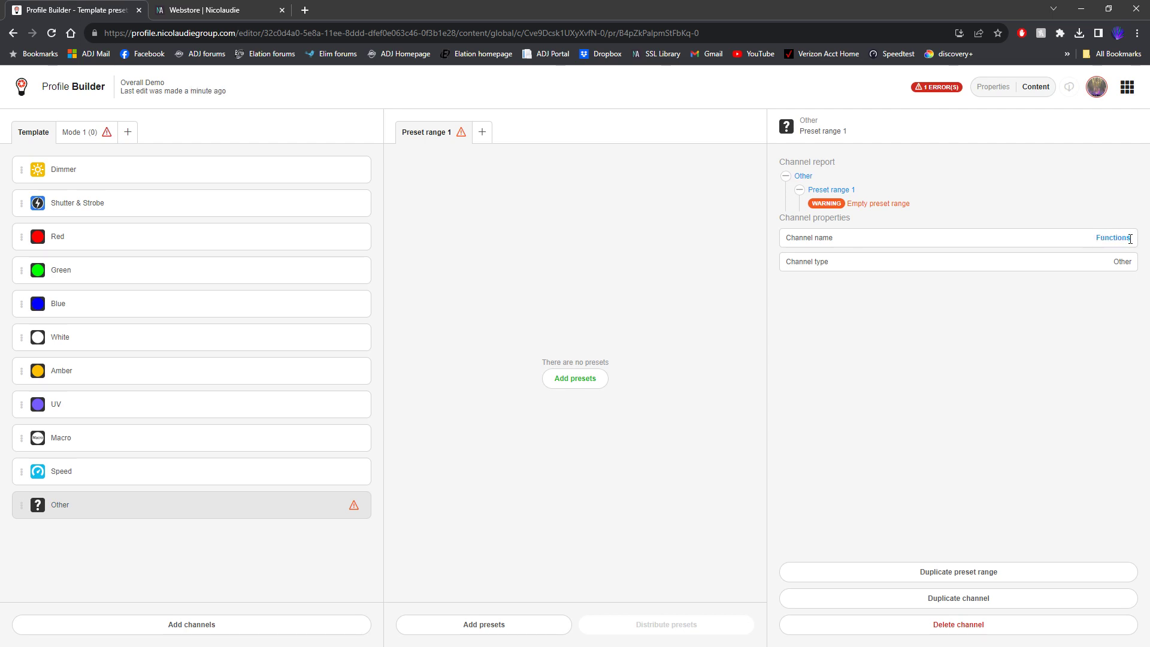
key("Return")
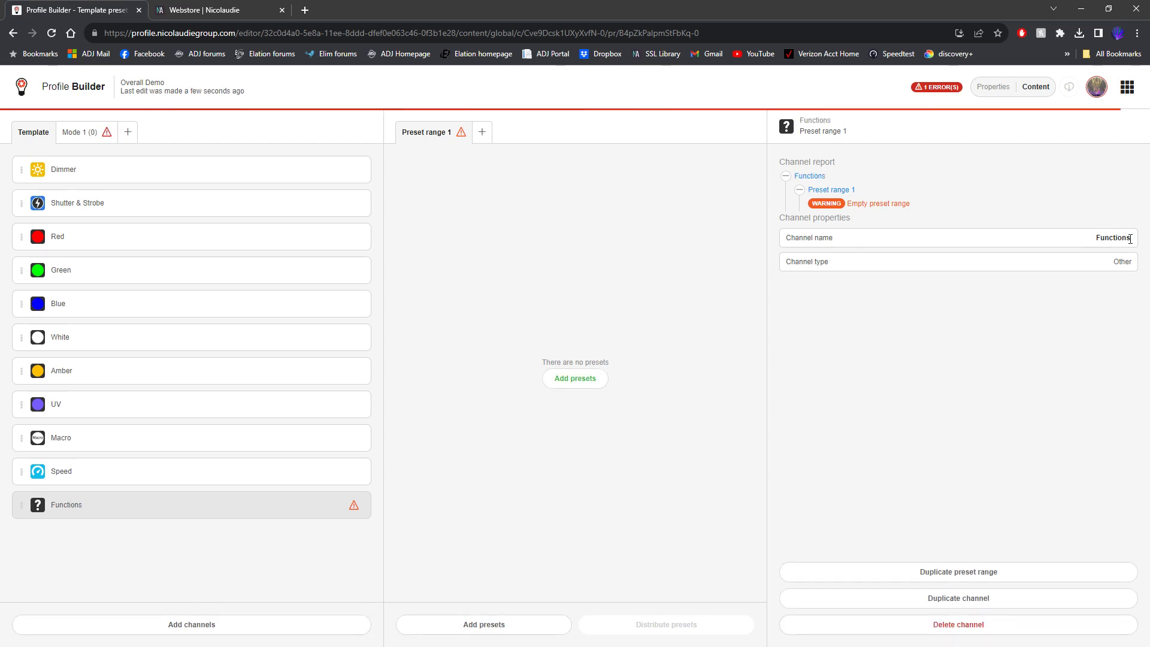
- Add the presets No function, Music mix, Reset and Other to the Functions channel, in that order
left_click(572, 378)
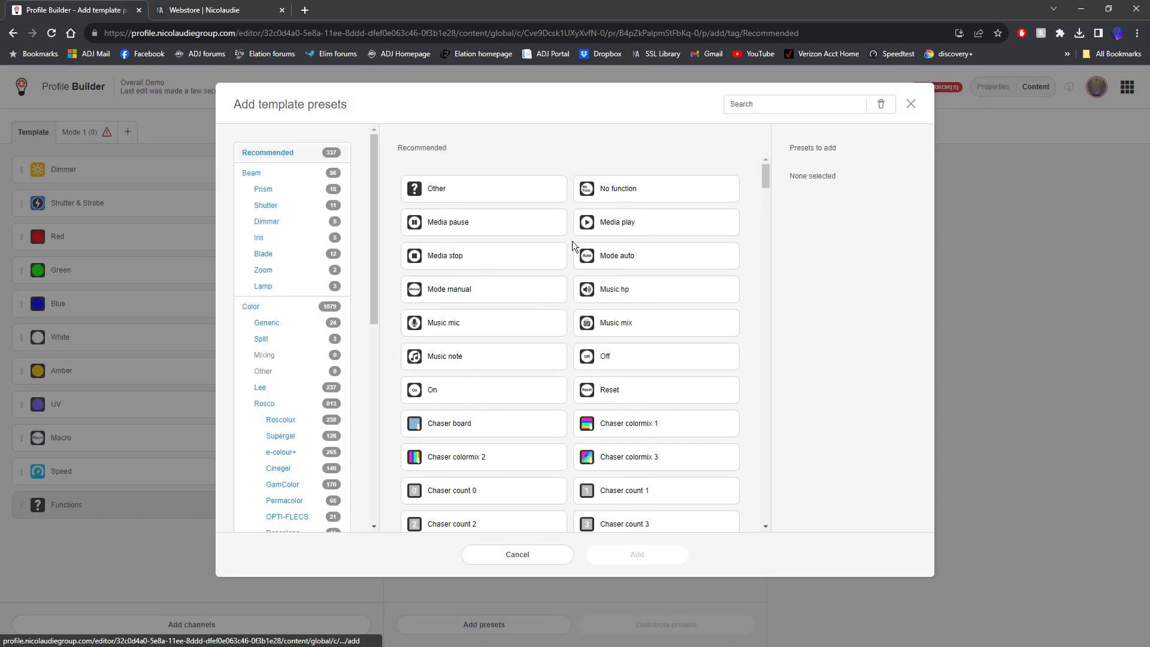
left_click(671, 192)
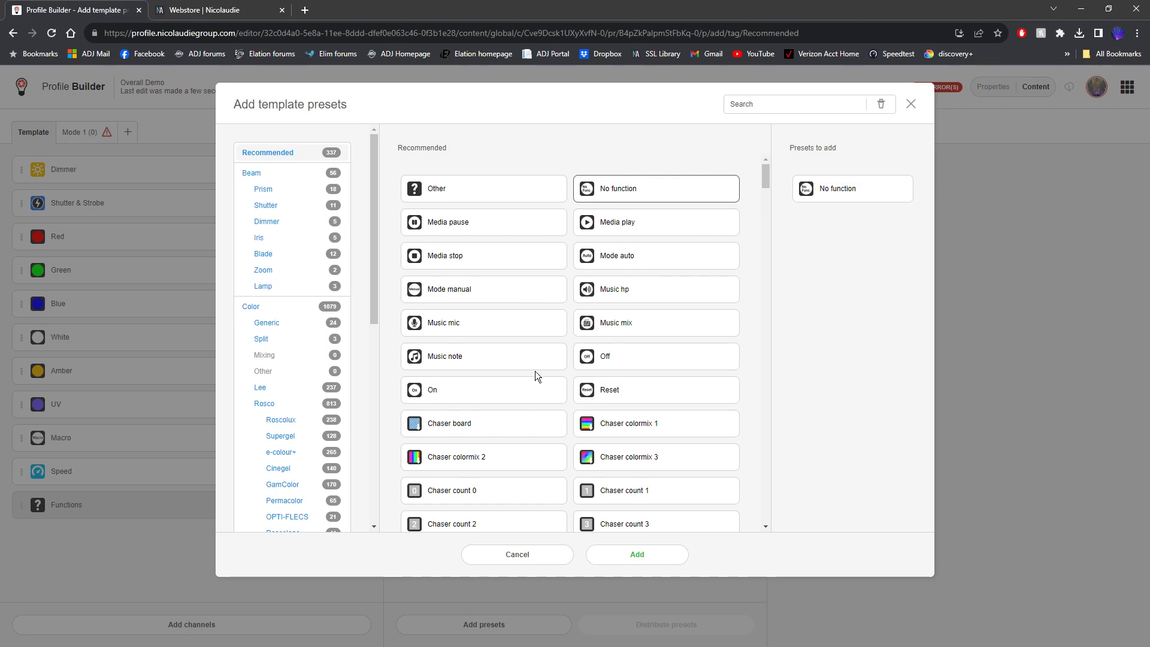
scroll(535, 372, "down", 1)
left_click(628, 266)
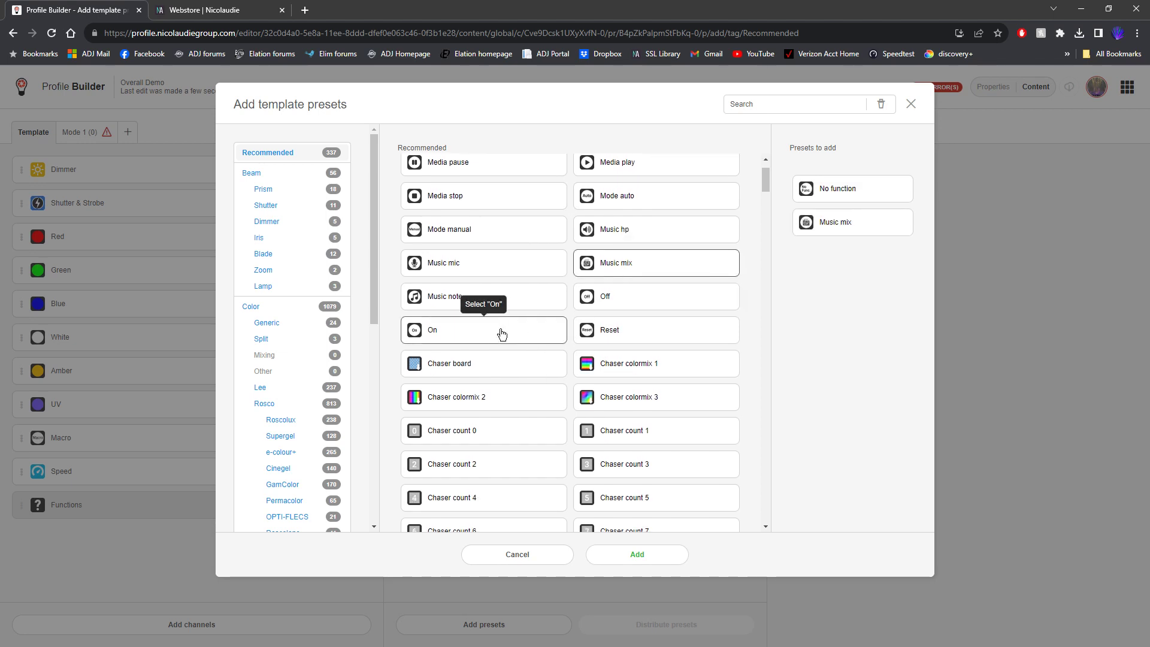
left_click(599, 333)
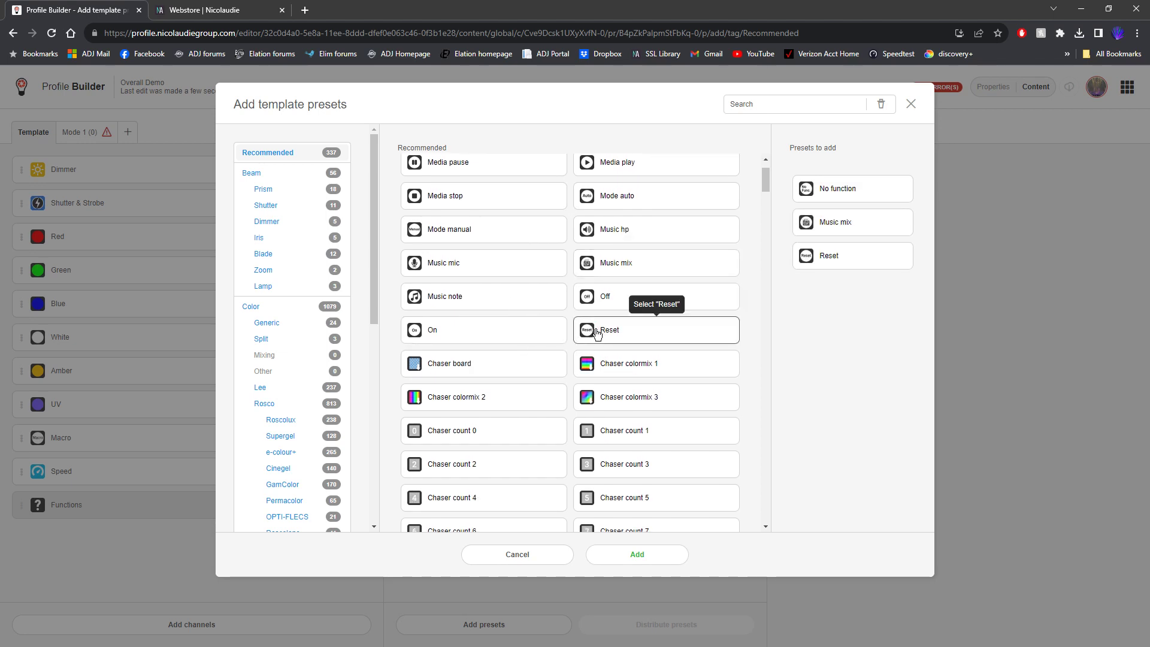
scroll(573, 327, "down", 1)
scroll(574, 327, "down", 4)
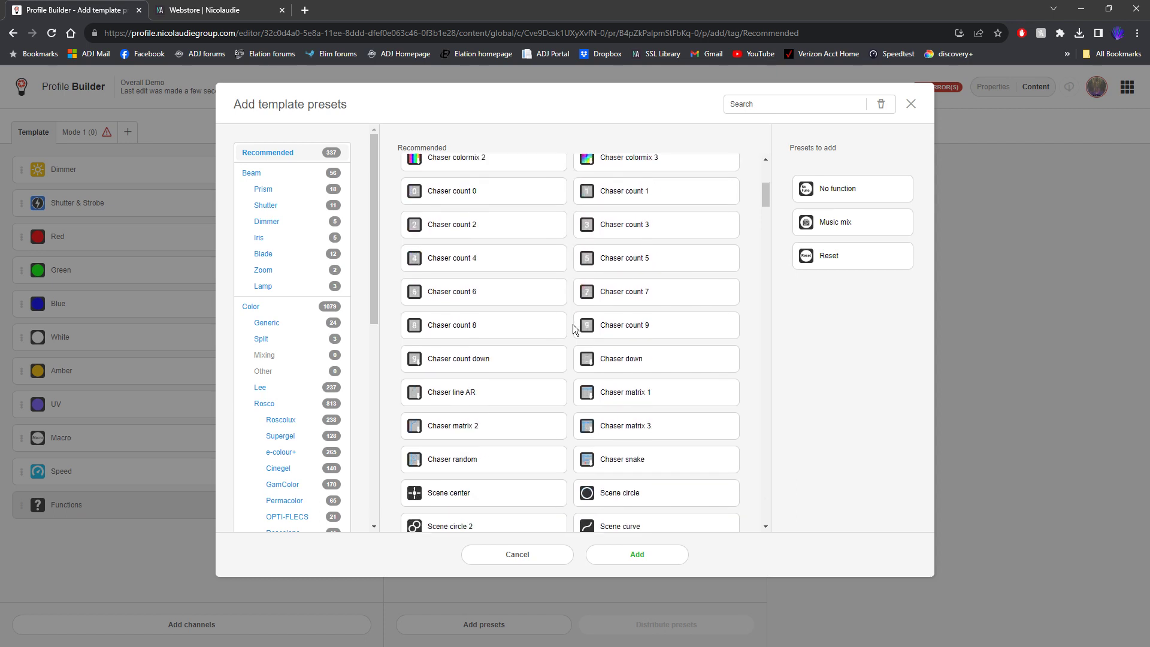
scroll(576, 324, "up", 6)
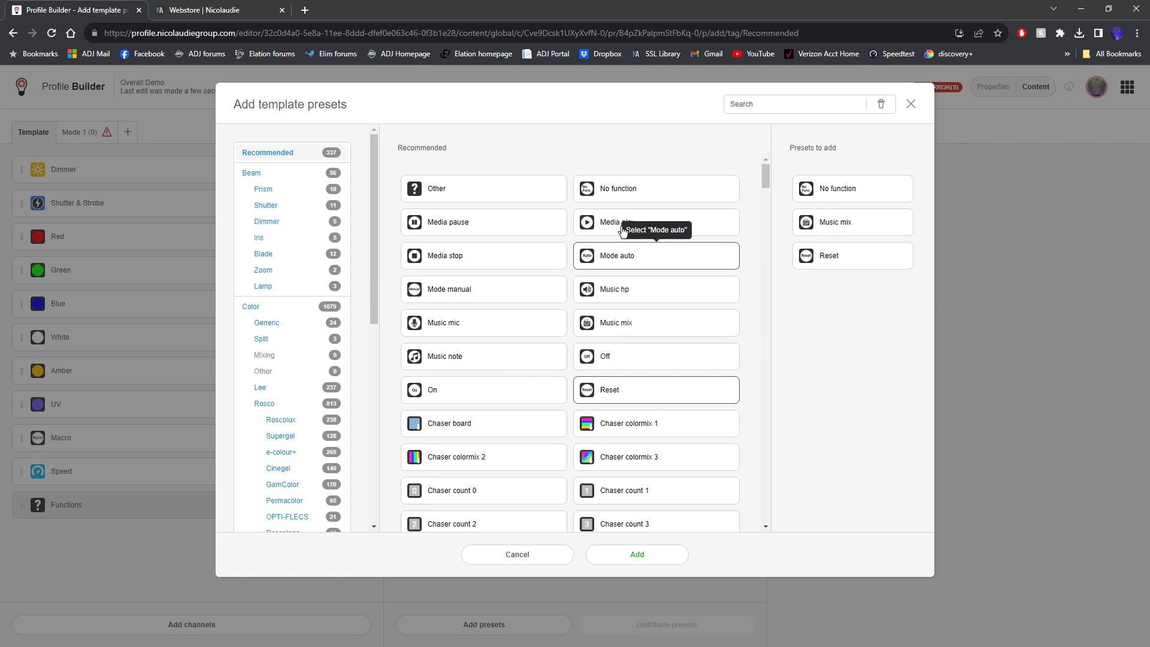
left_click(428, 190)
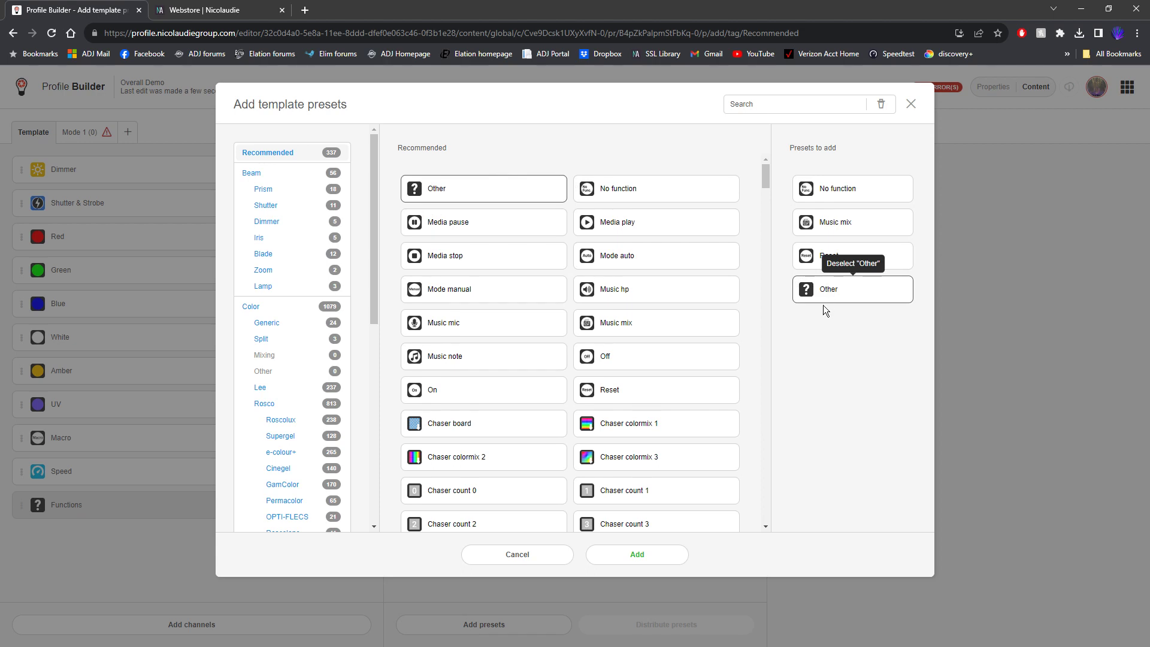
left_click(656, 556)
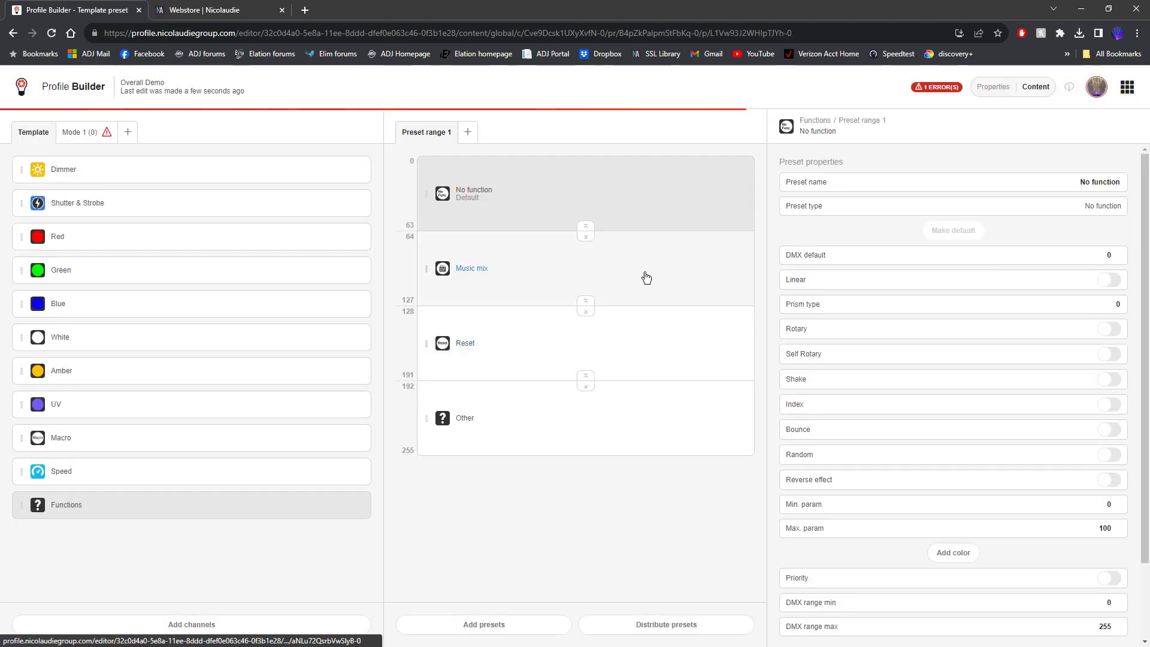
- Rename the Functions channel's Other preset to IDs
left_click(468, 432)
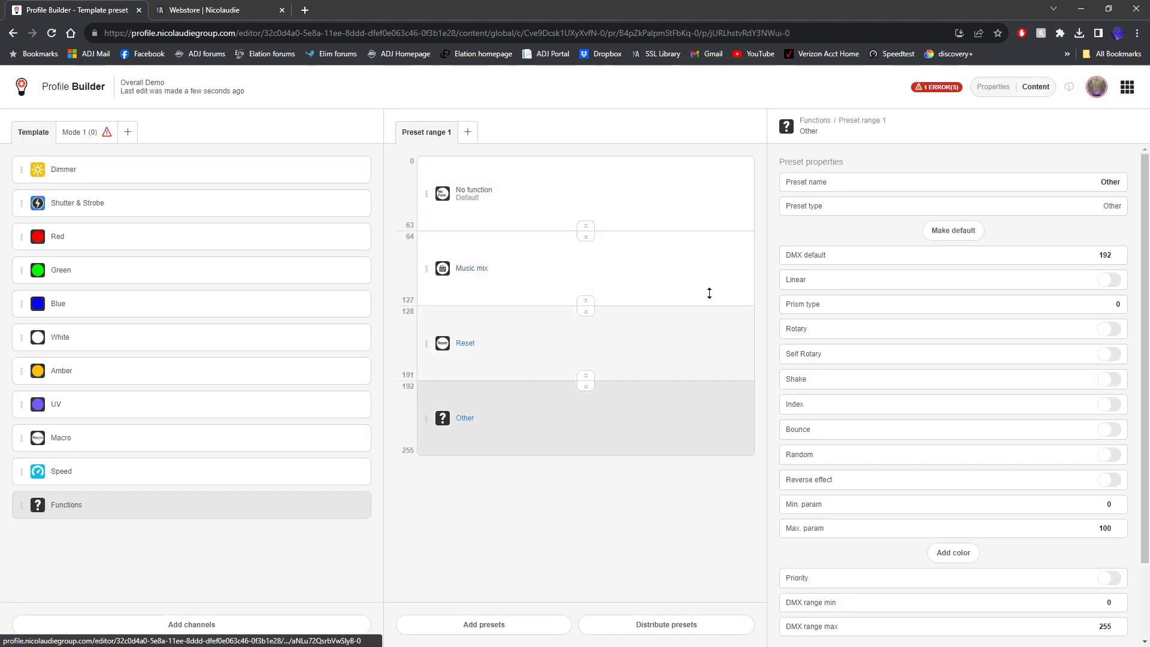
left_click_drag(1099, 182, 1127, 184)
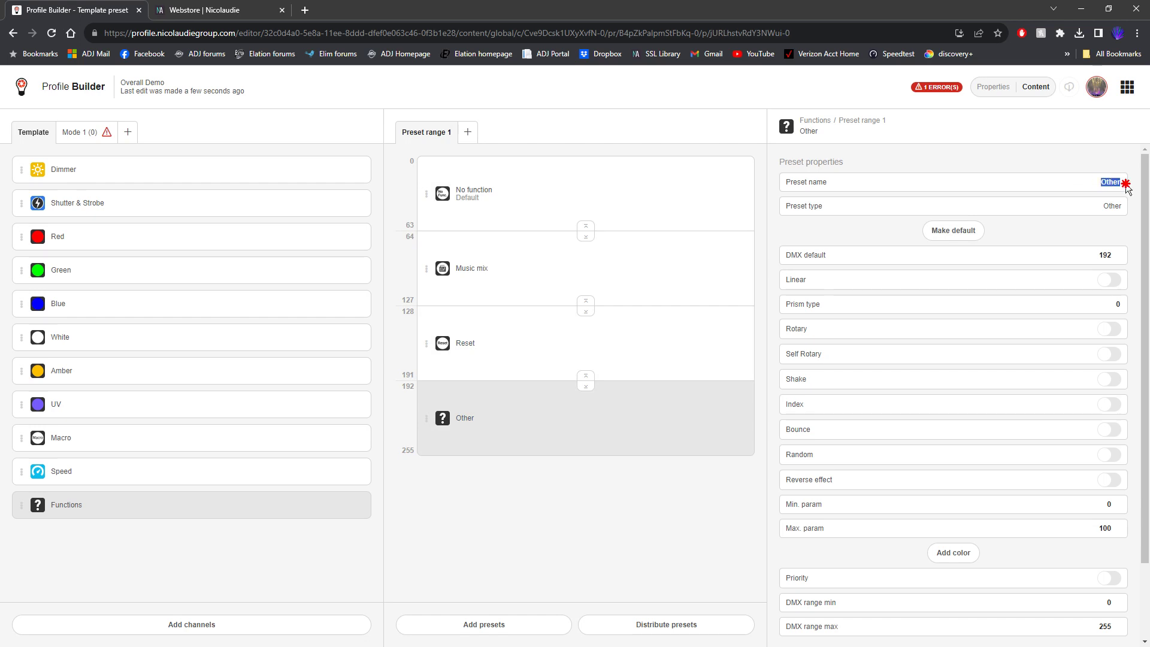
type("IDs")
key("Return")
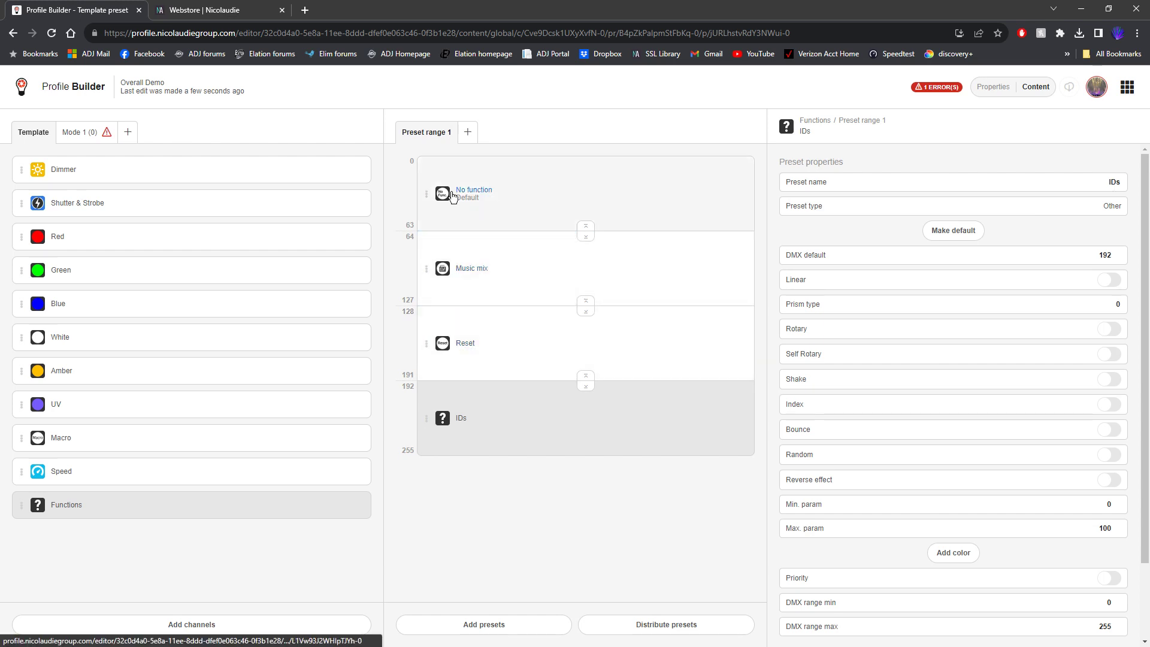
left_click(683, 204)
left_click(673, 290)
left_click(650, 369)
left_click(665, 270)
left_click(671, 184)
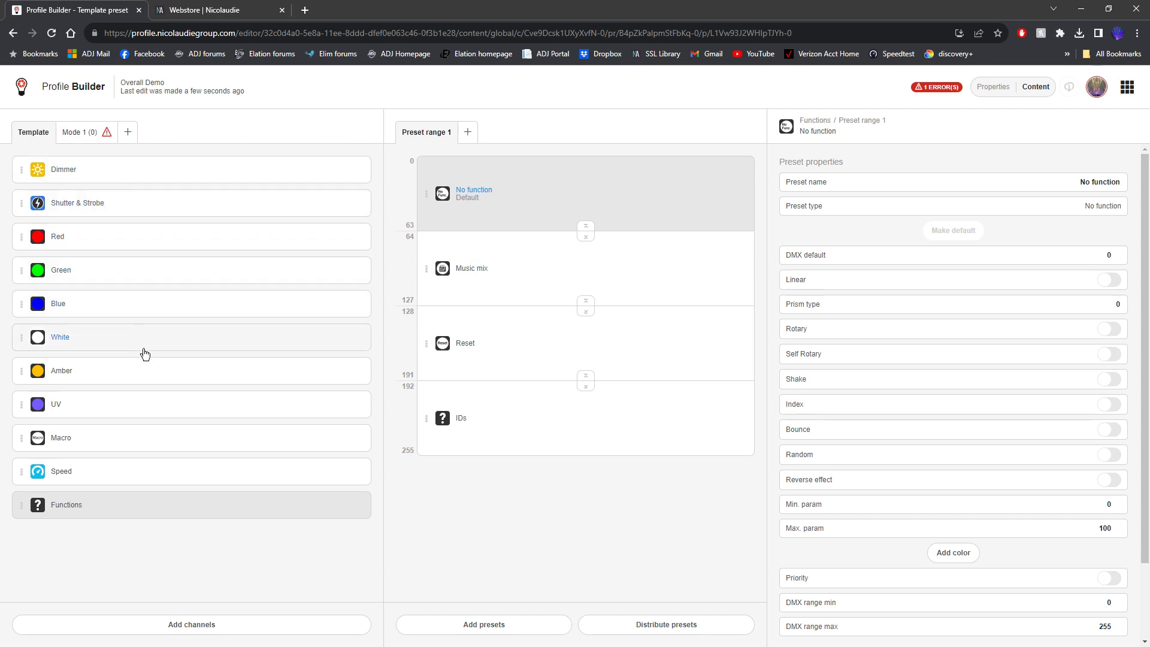
- Fill Mode 1 with all of the available template channels, from Dimmer through Functions
left_click(89, 139)
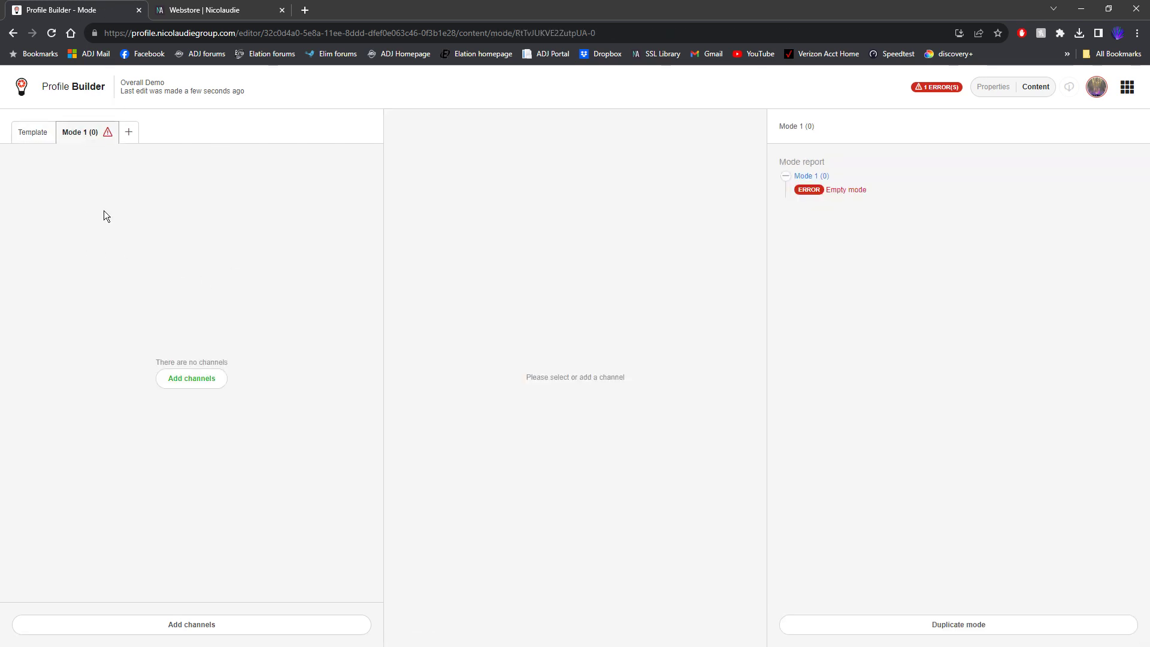
left_click(185, 382)
left_click(375, 162)
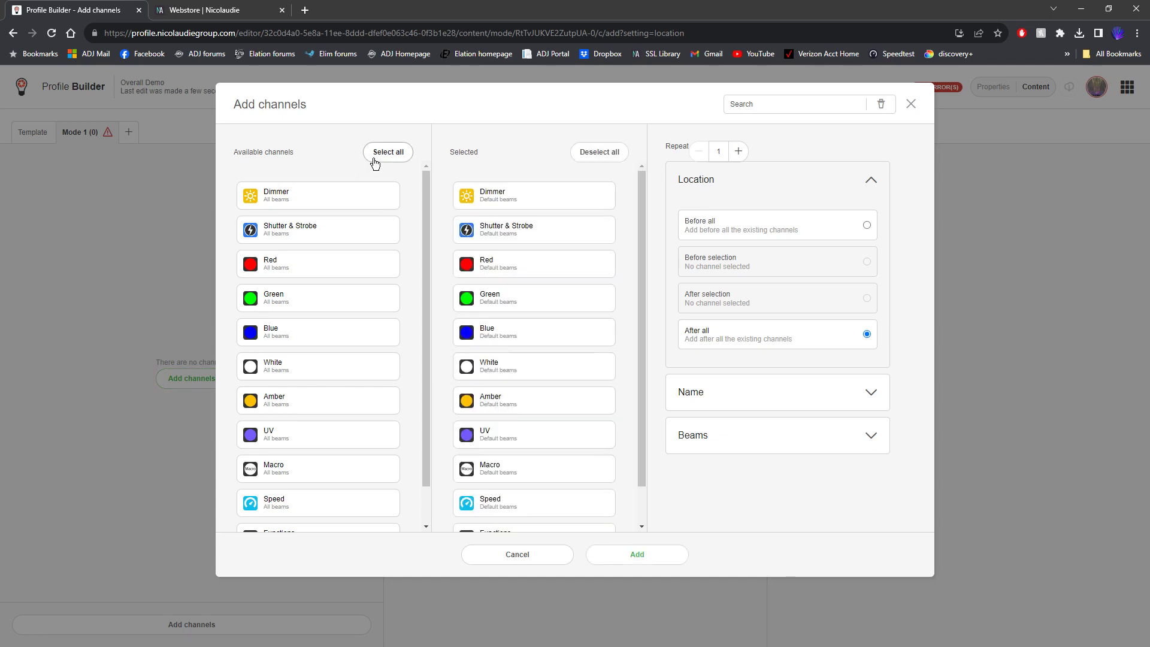
left_click(649, 554)
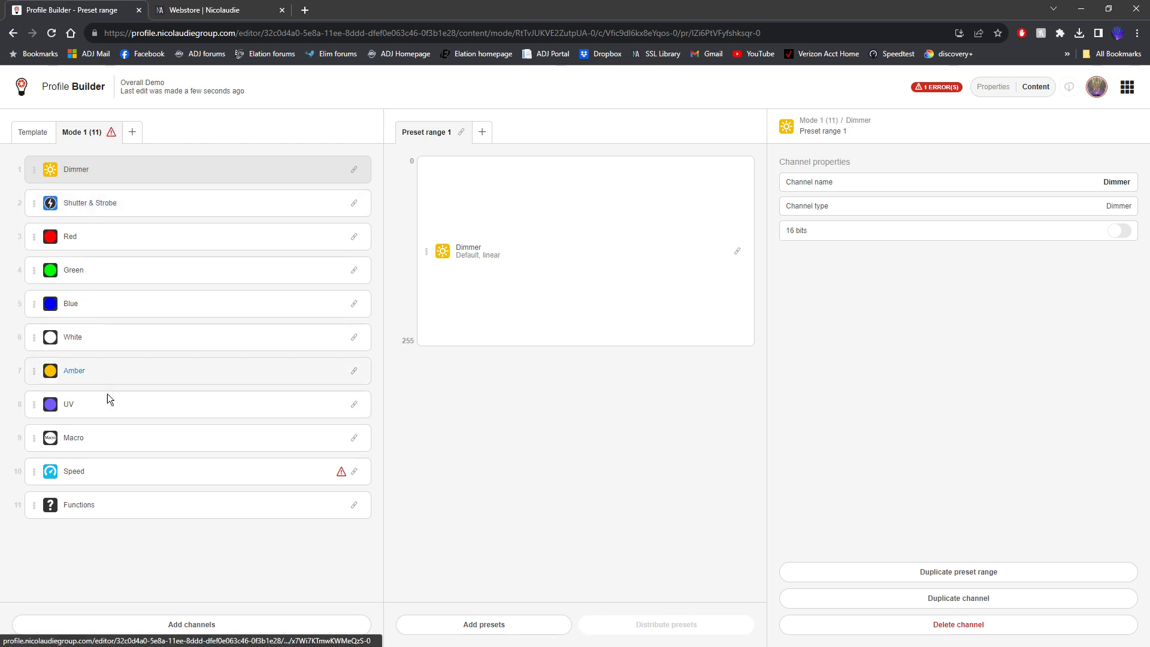
- Create a second mode containing the Dimmer, Shutter & Strobe, Red, Green, Blue, White, Amber and UV channels
left_click(129, 133)
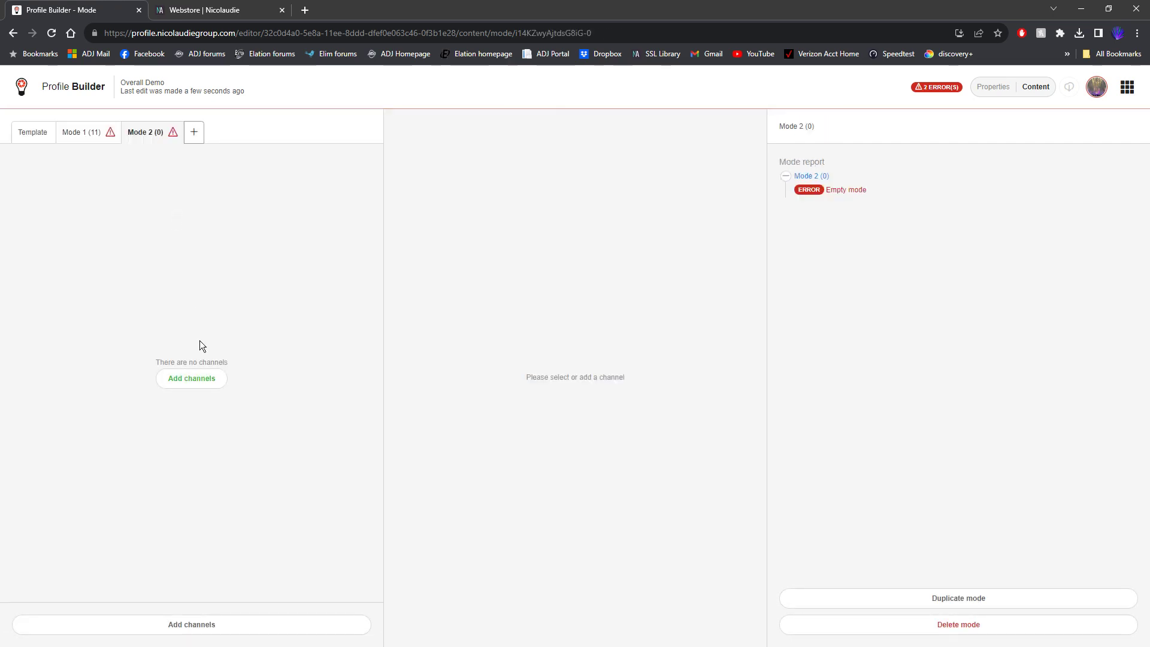
left_click(175, 379)
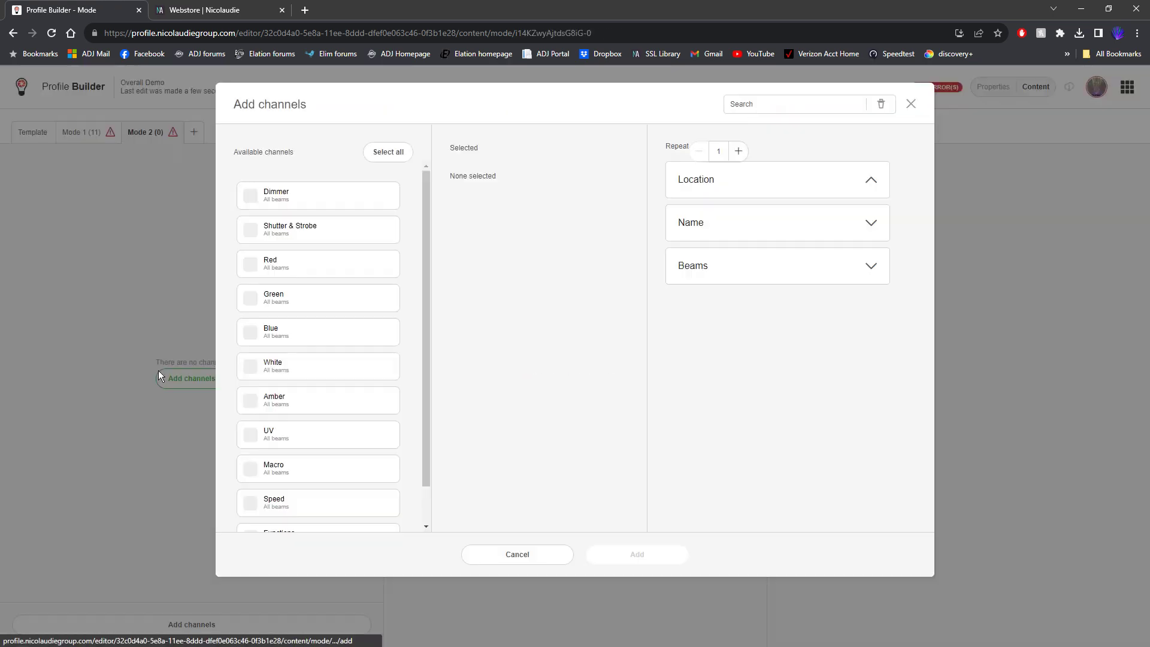
left_click(286, 196)
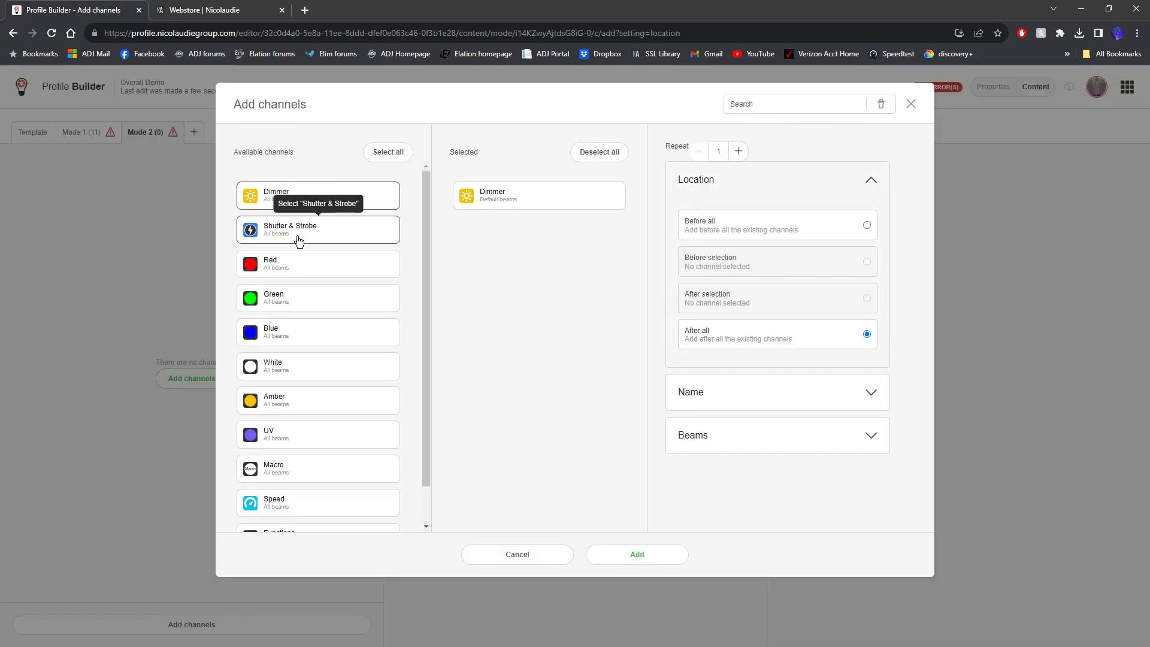
left_click(298, 240)
left_click(295, 267)
left_click(298, 303)
left_click(295, 343)
left_click(295, 367)
left_click(296, 400)
left_click(297, 435)
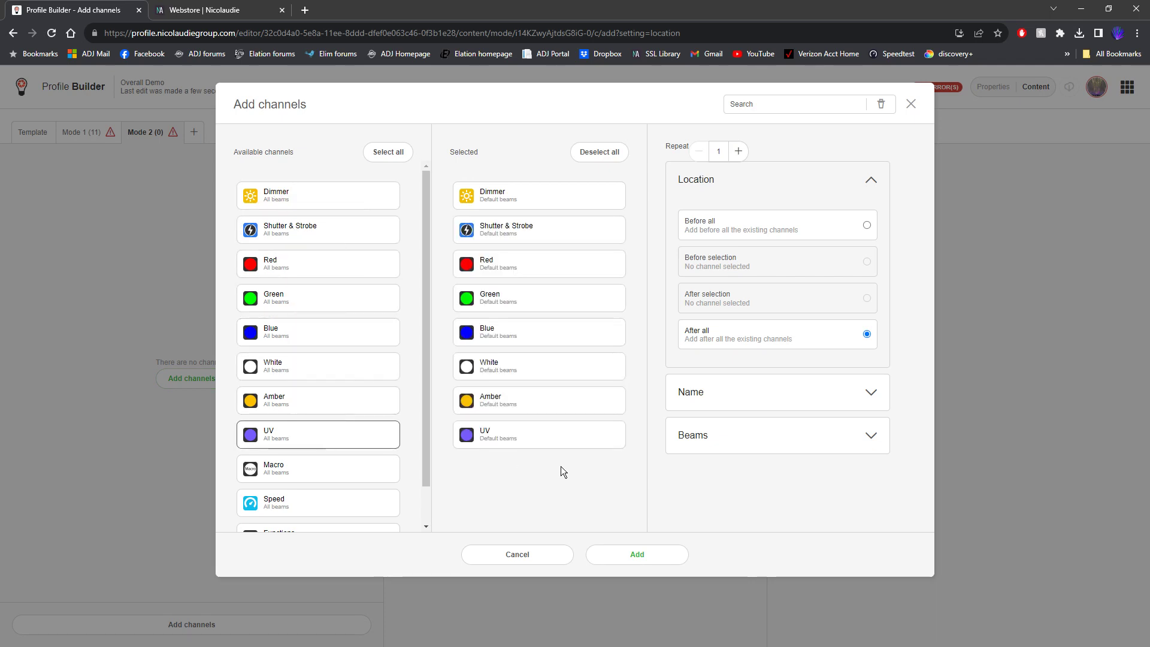
left_click(647, 562)
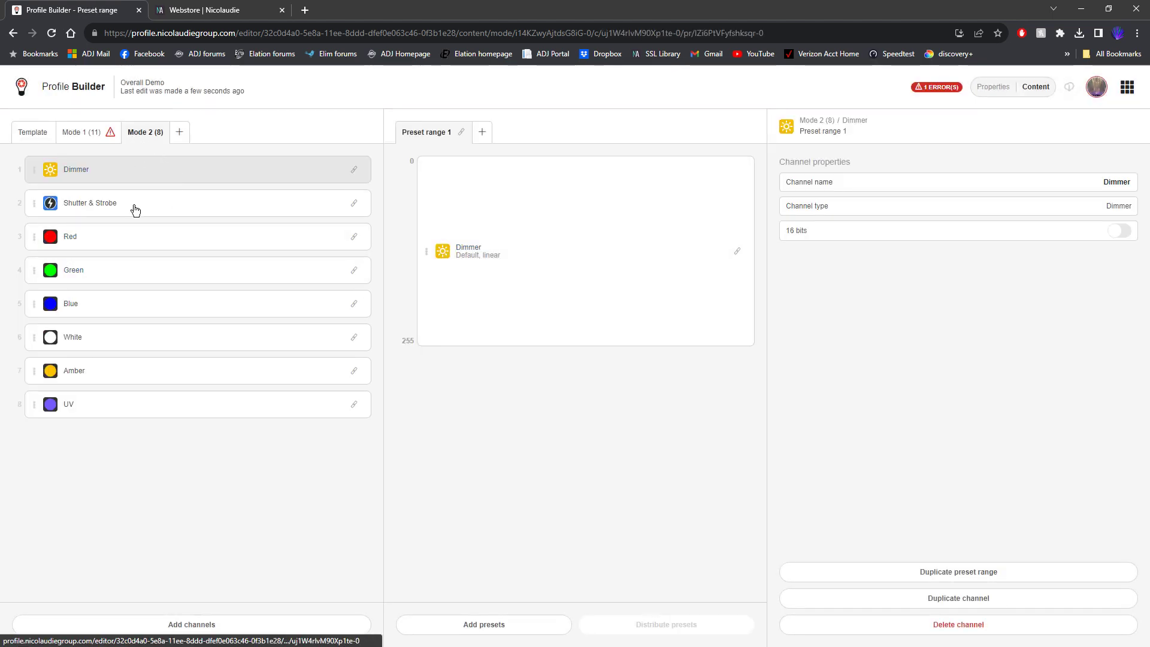
- Create a third mode containing only the Red, Green, Blue, White, Amber and UV channels
left_click(180, 132)
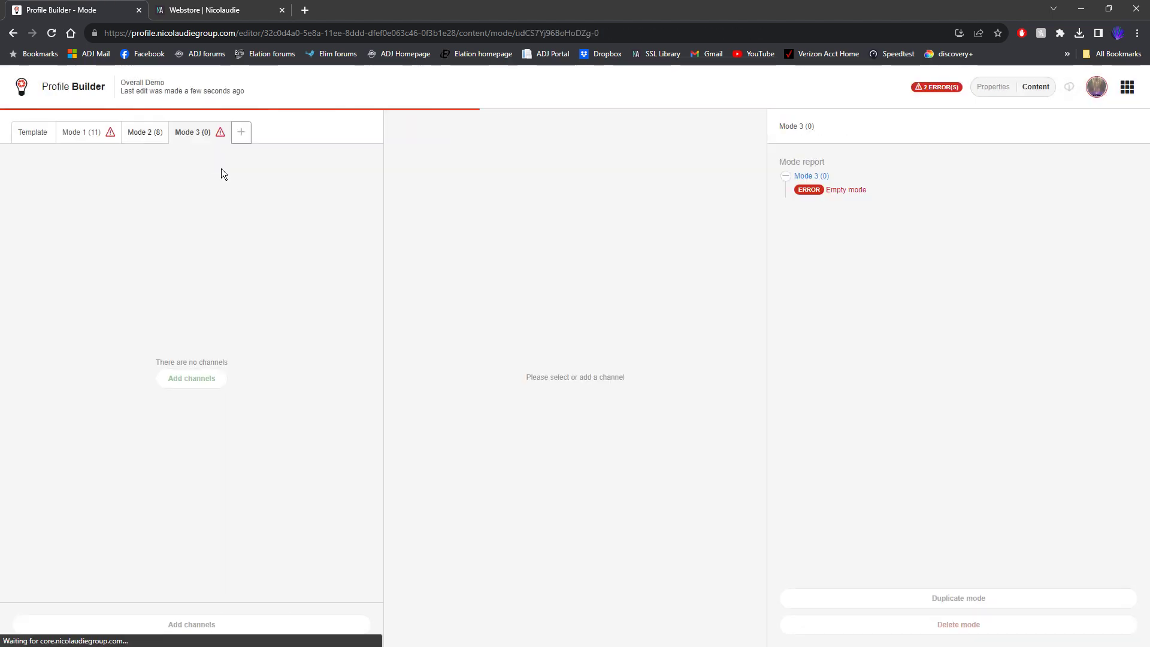
left_click(185, 378)
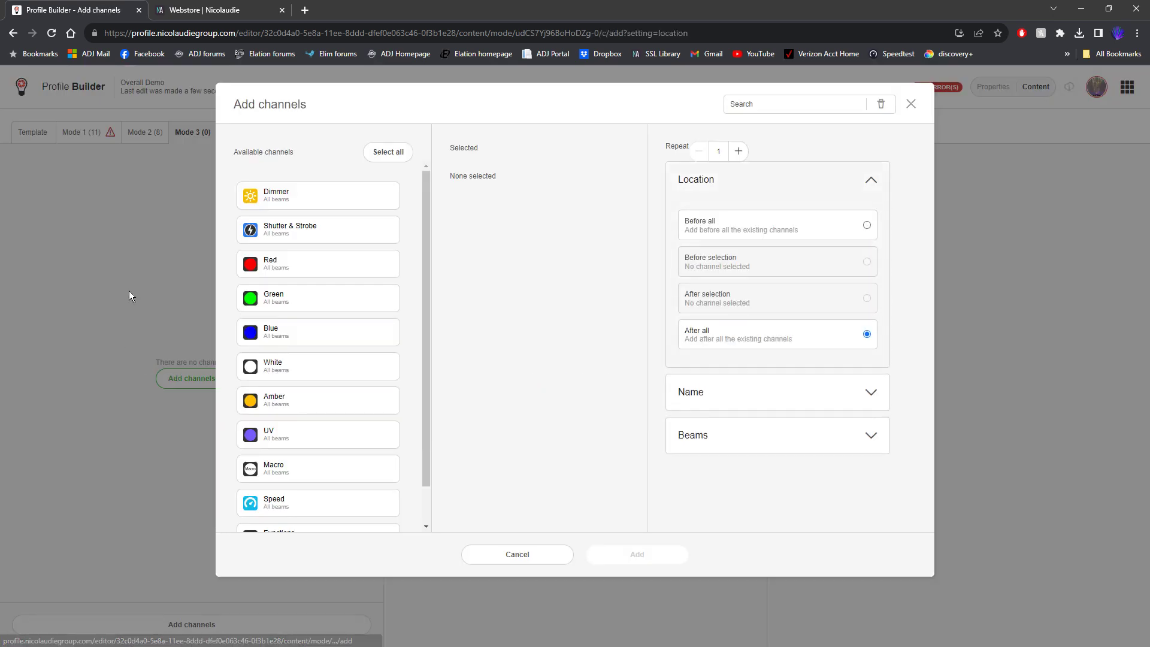
left_click(308, 264)
left_click(307, 309)
left_click(305, 338)
left_click(303, 370)
left_click(302, 403)
left_click(301, 436)
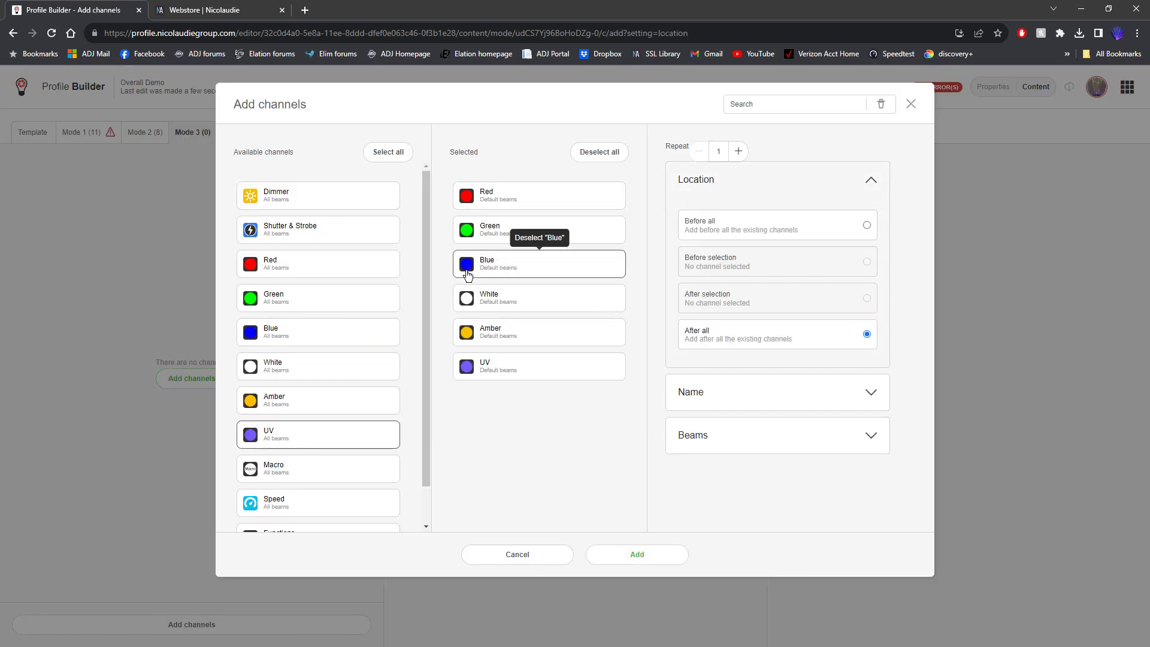
left_click(652, 557)
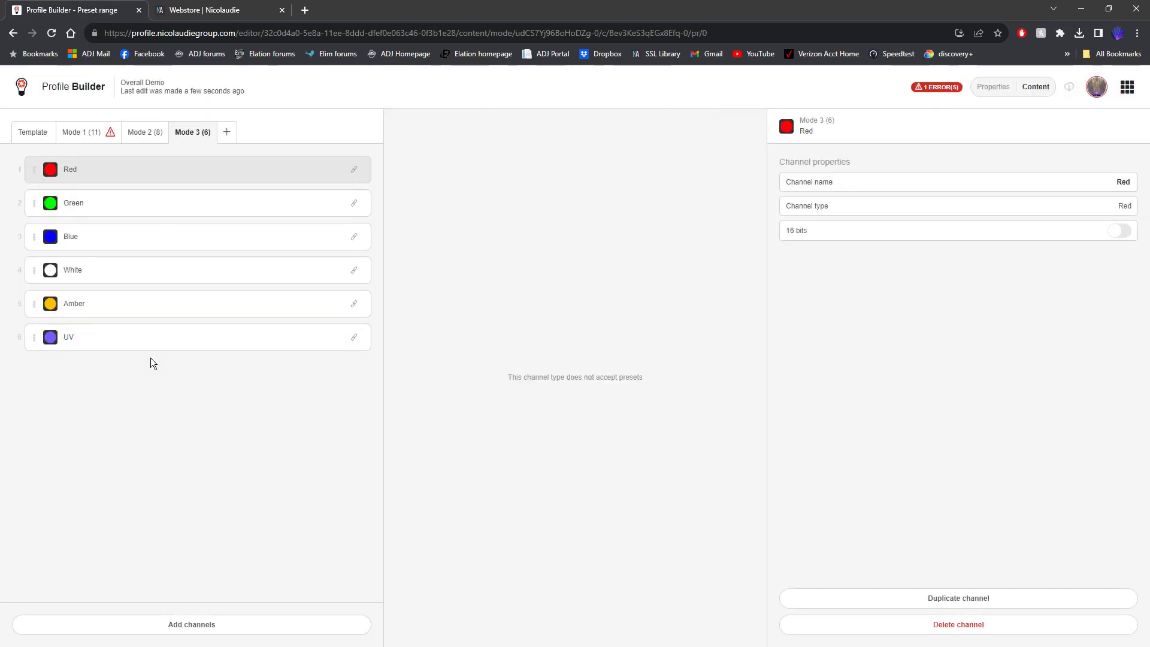
- Set the target of the Speed preset in Mode 1's Speed channel to Macro
left_click(94, 134)
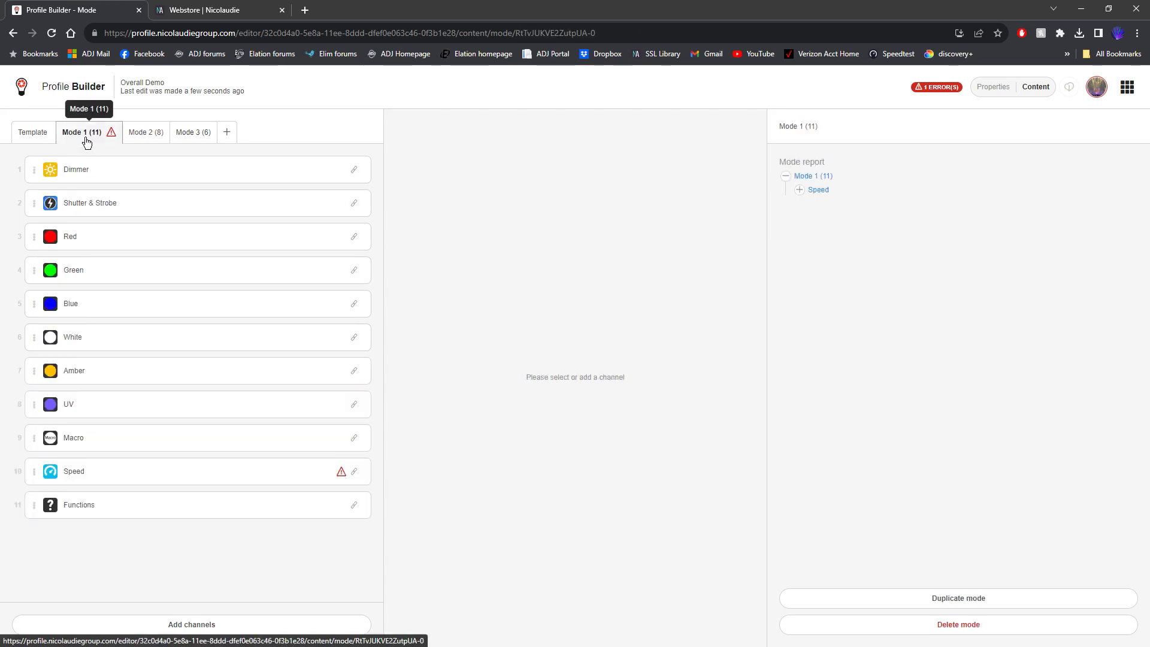
mouse_move(112, 137)
left_click(105, 478)
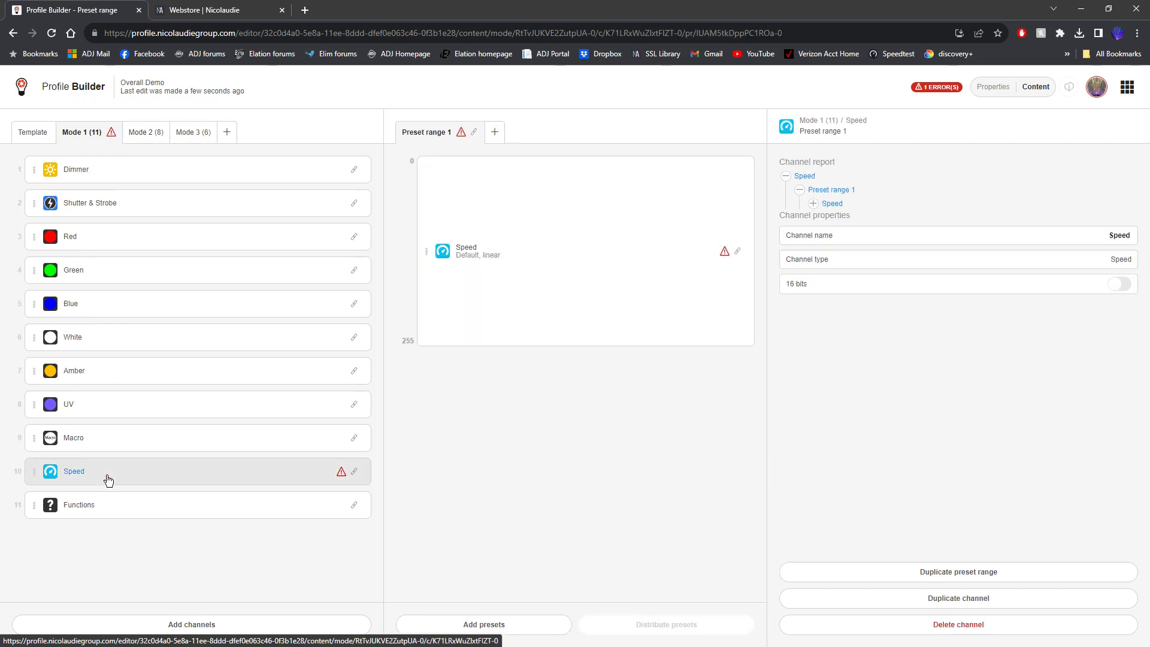
left_click(586, 244)
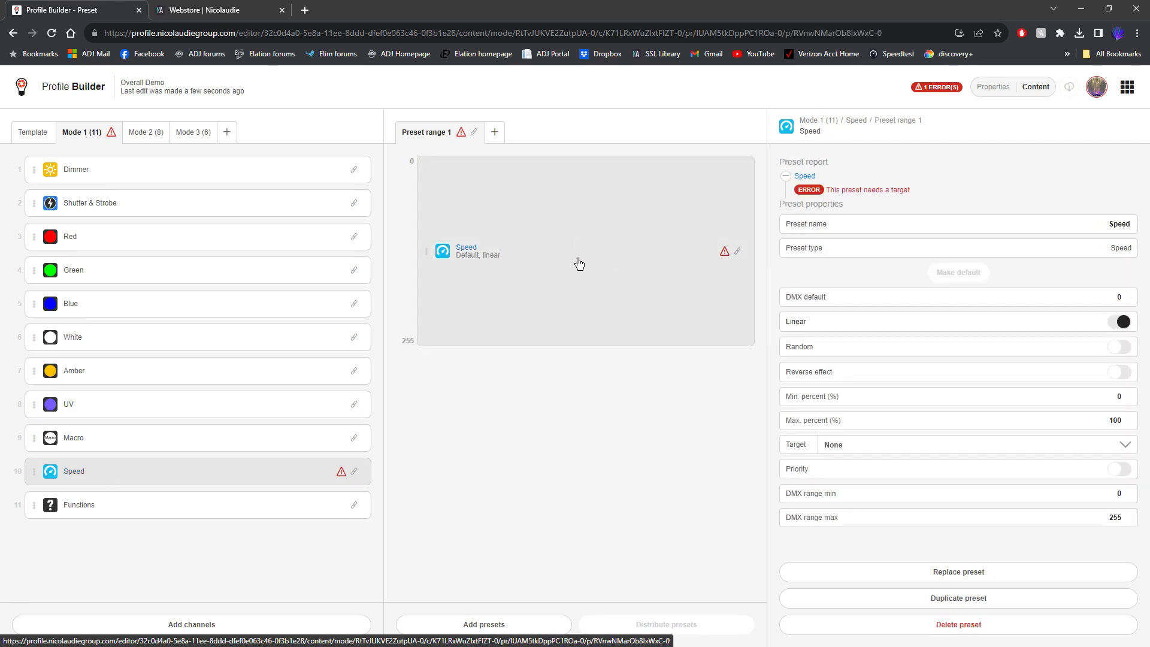
left_click(869, 443)
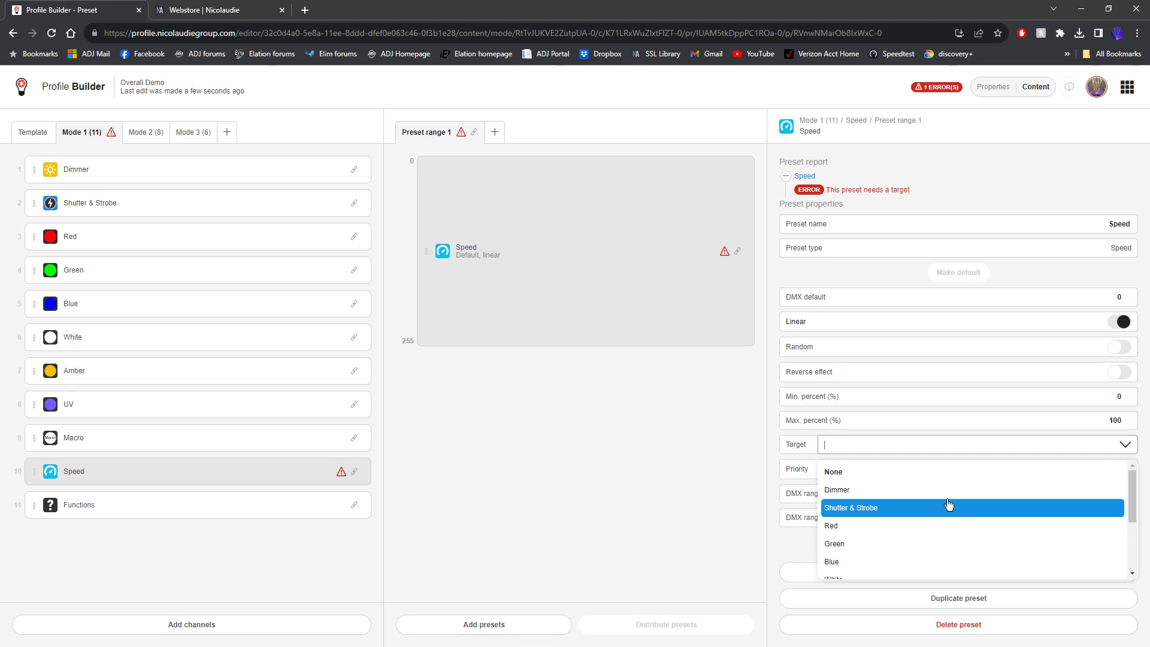
scroll(949, 506, "down", 3)
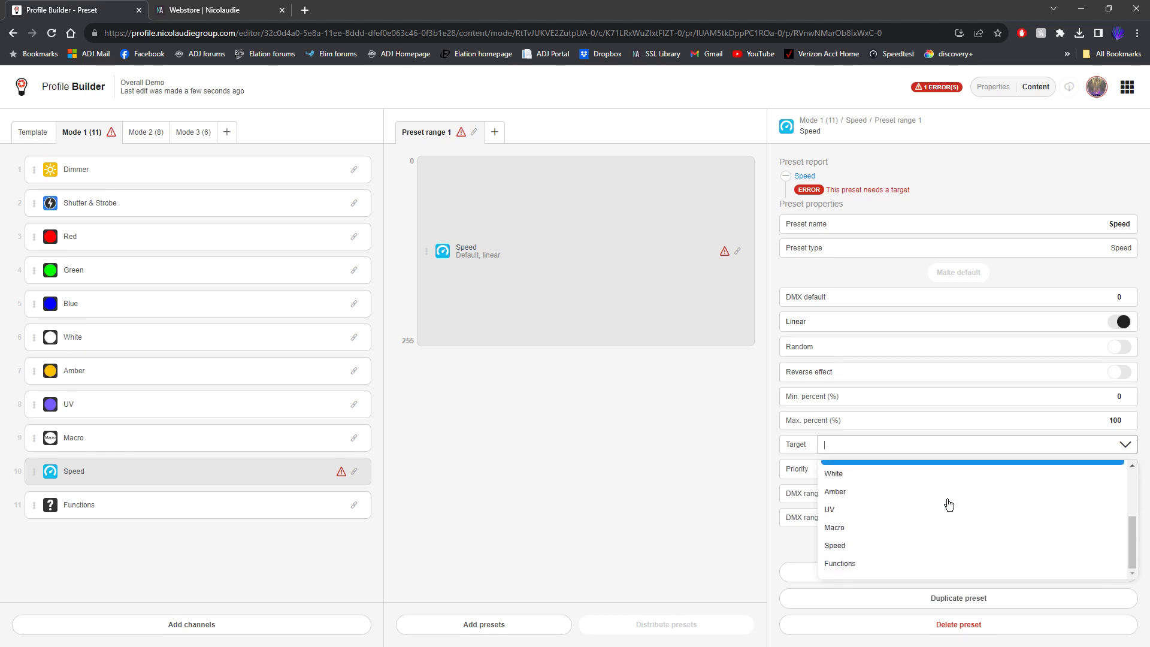
left_click(861, 531)
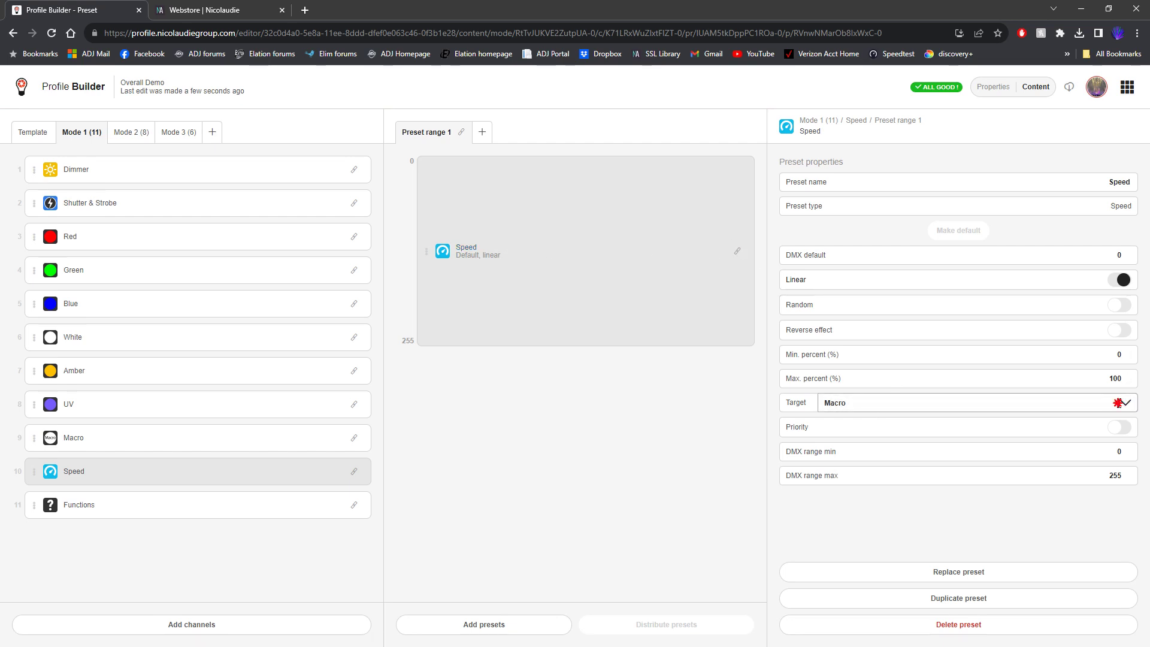
left_click(1118, 402)
scroll(994, 479, "up", 5)
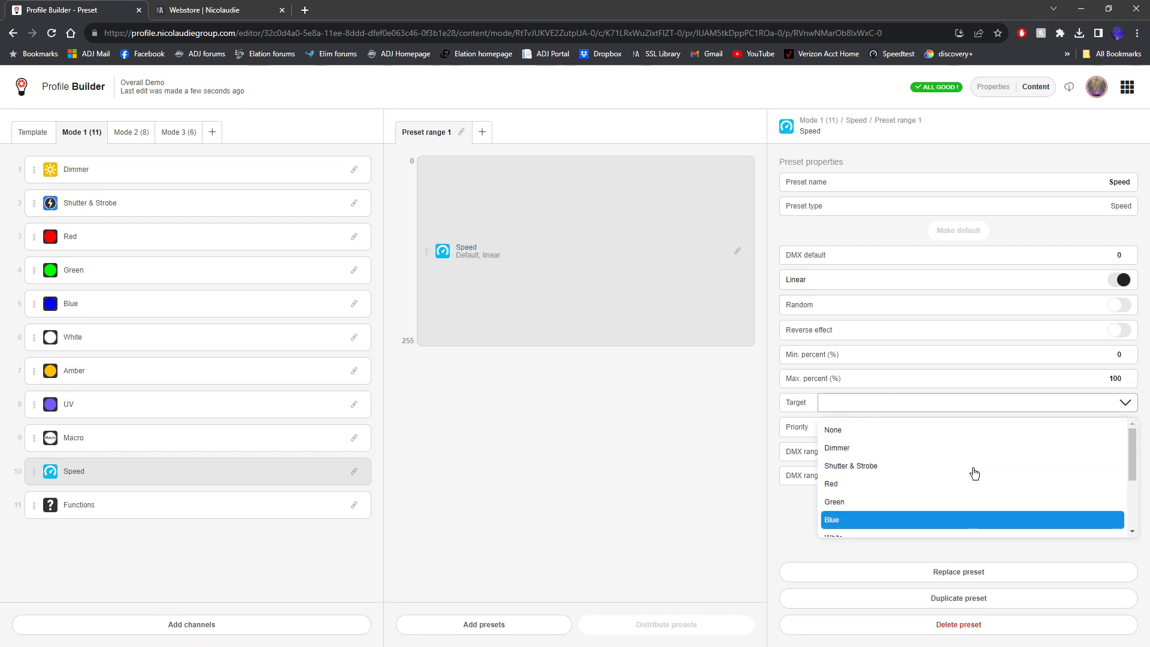
scroll(974, 473, "down", 3)
scroll(975, 473, "up", 3)
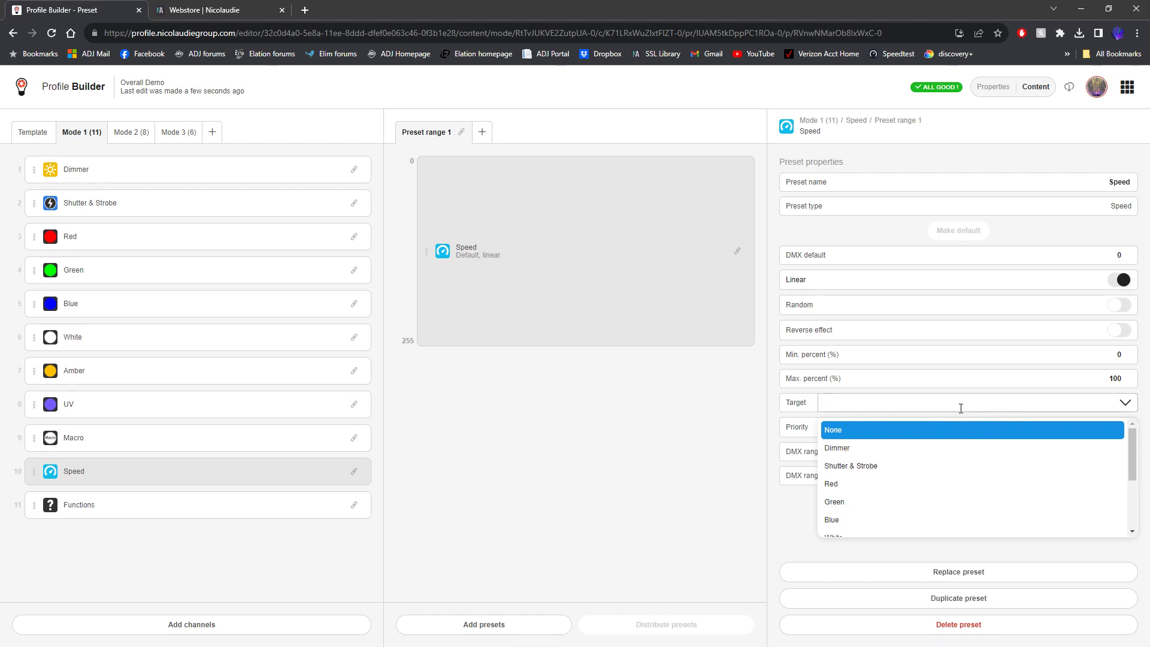
- Review the available targets for the Speed preset in Mode 1 without changing the selection
scroll(988, 479, "down", 2)
scroll(977, 474, "up", 2)
left_click(975, 470)
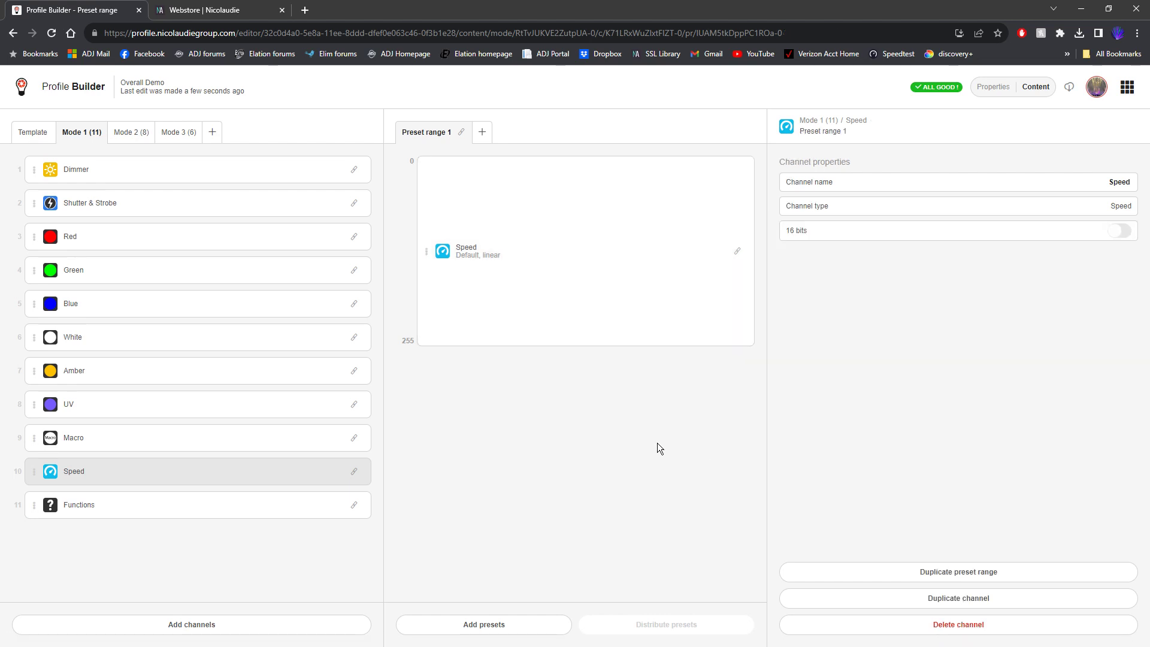
left_click(637, 252)
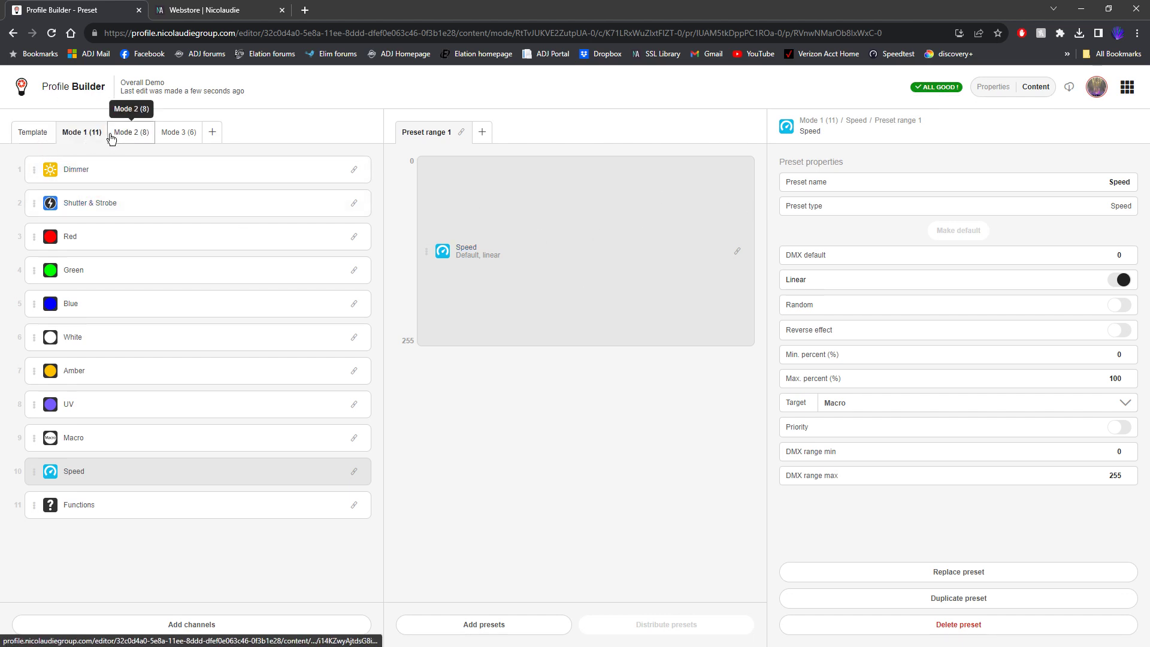
- Compare the channel lists of Mode 1, Mode 2 and Mode 3, then return to the template channels
left_click(132, 136)
left_click(178, 135)
left_click(81, 135)
left_click(126, 141)
left_click(173, 134)
left_click(71, 133)
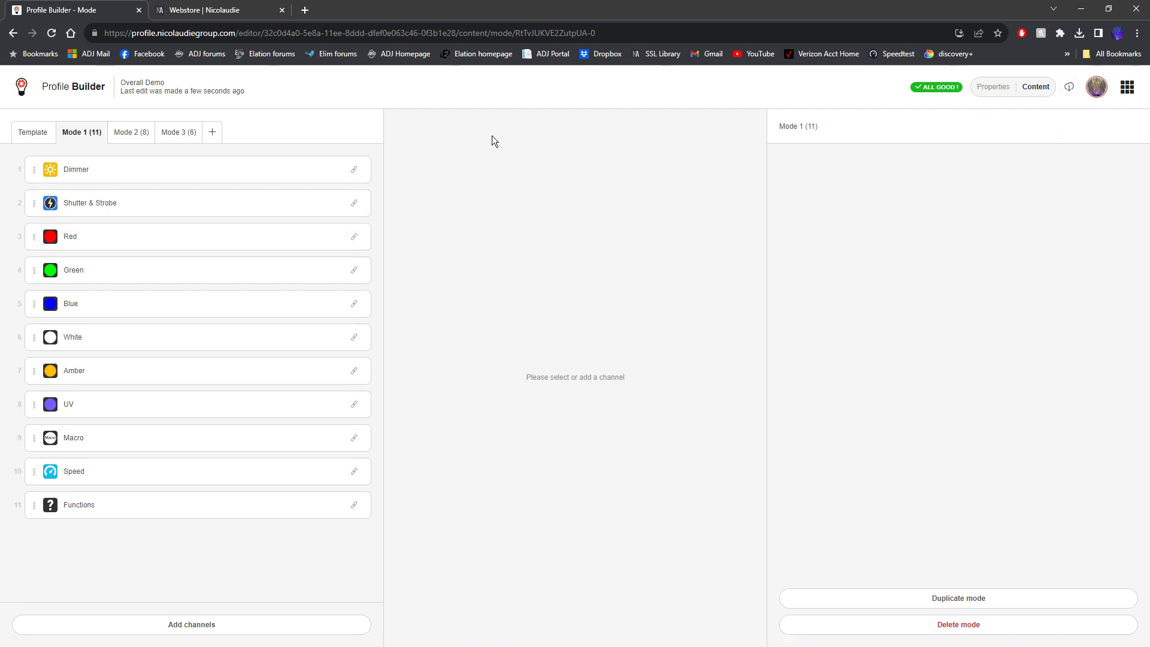
left_click(32, 132)
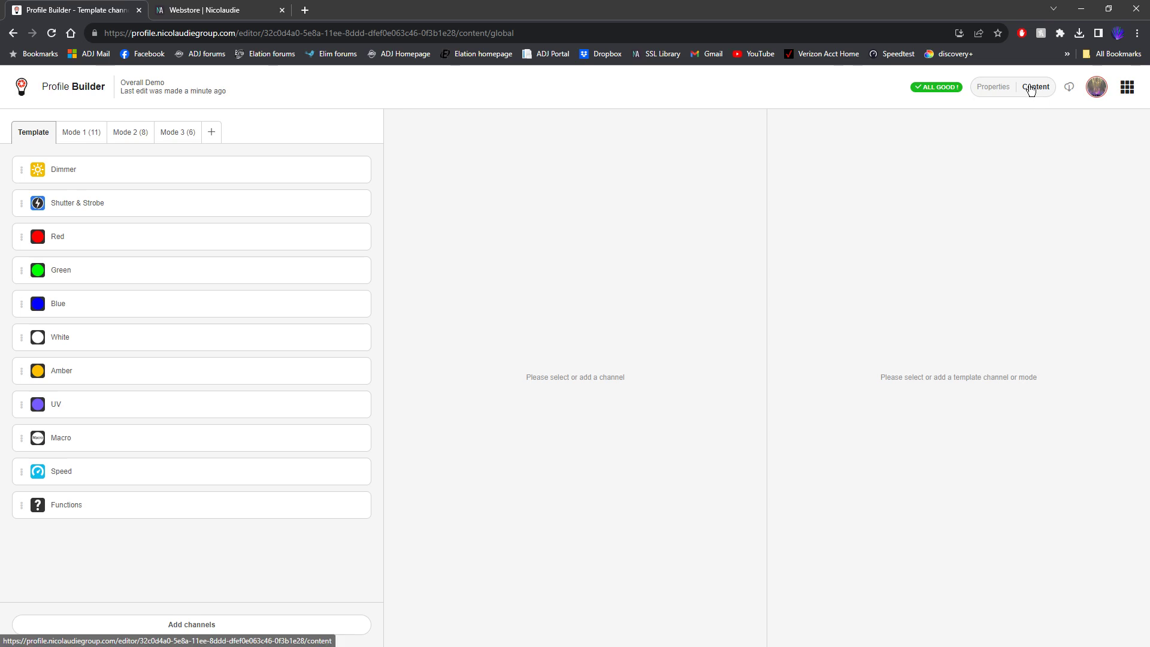
- View the Overall Demo profile in Nicolaudie Cloud from its properties, dismiss the notifications and close the cloud page
left_click(984, 90)
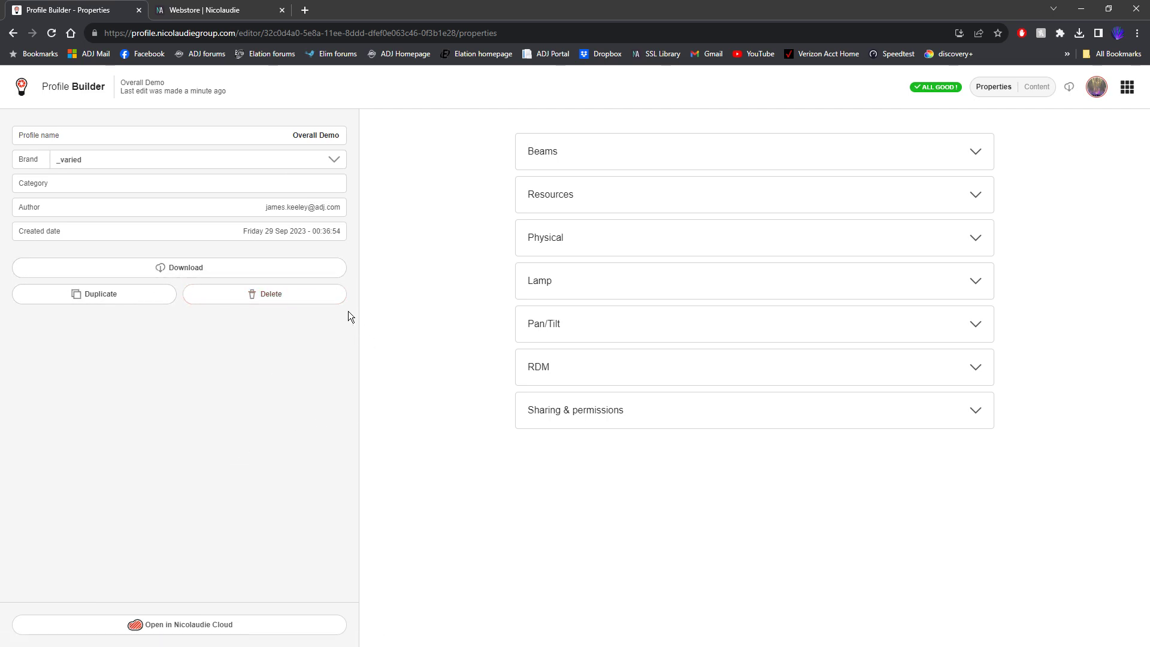
left_click(172, 631)
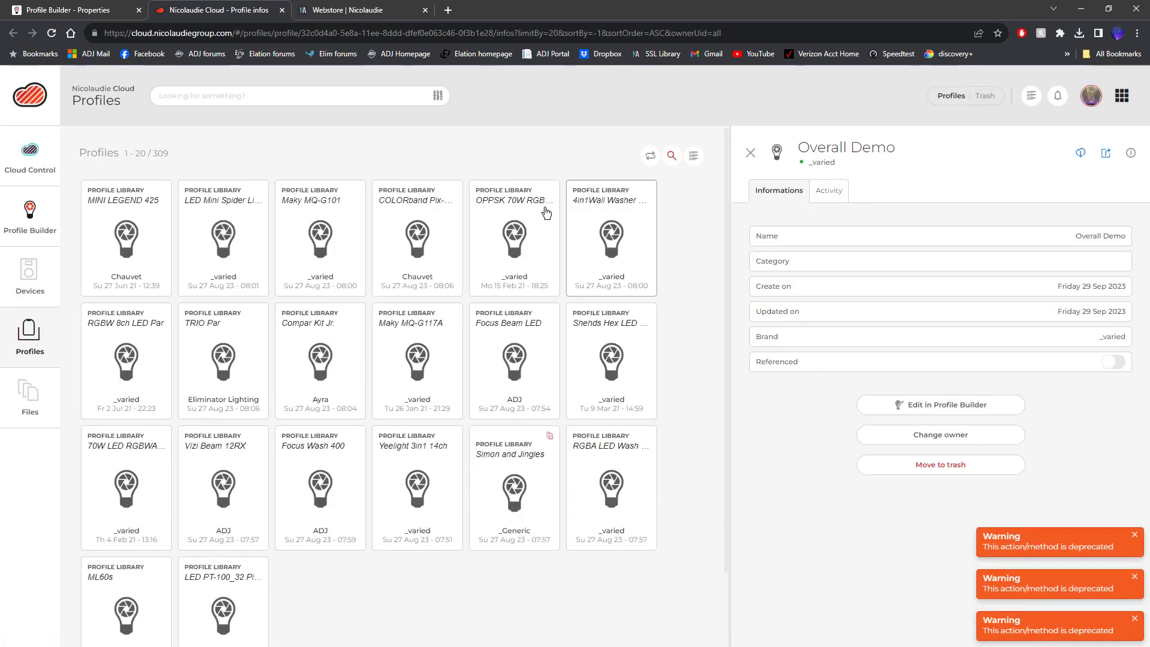
left_click(1132, 535)
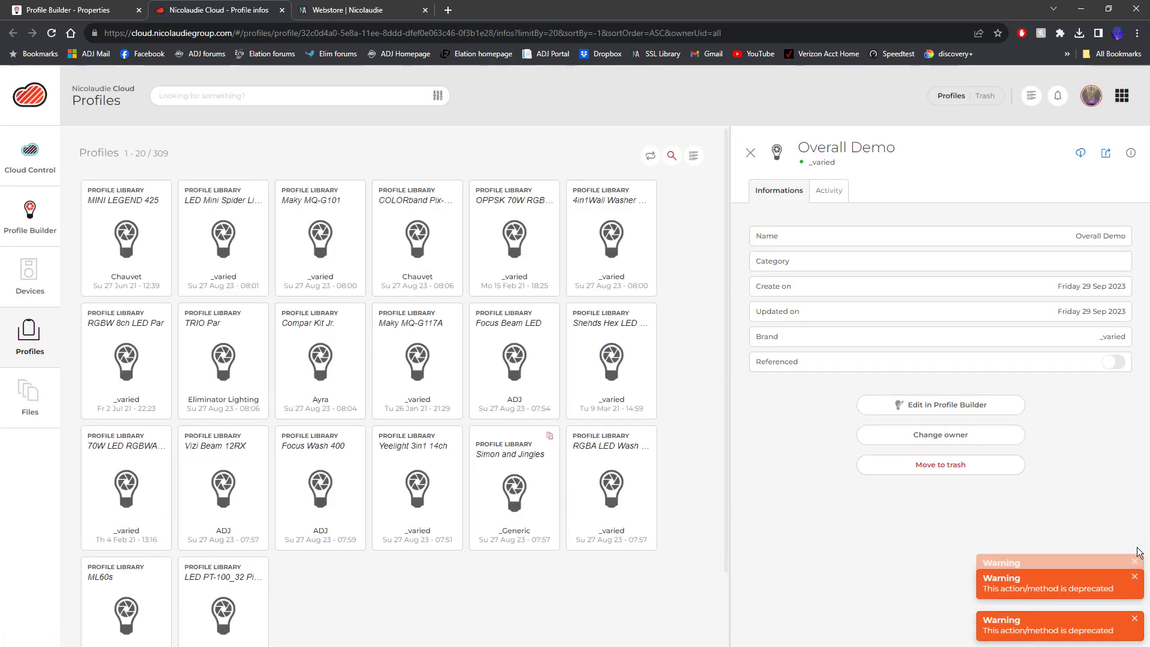
left_click(1134, 577)
left_click(1135, 619)
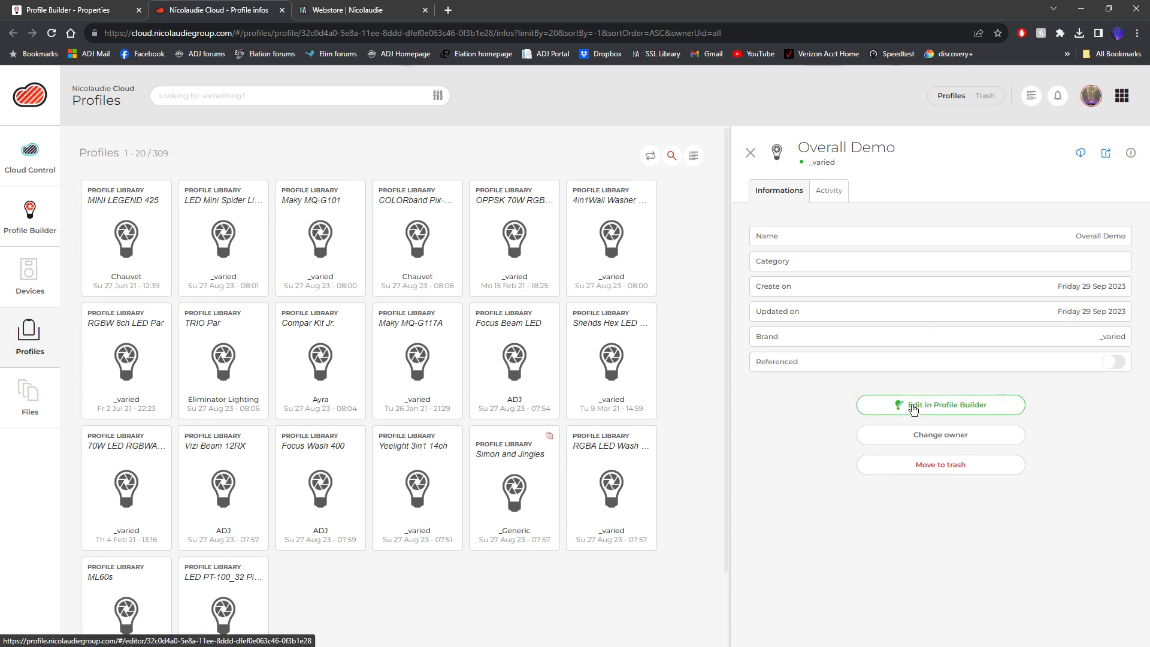
left_click(753, 154)
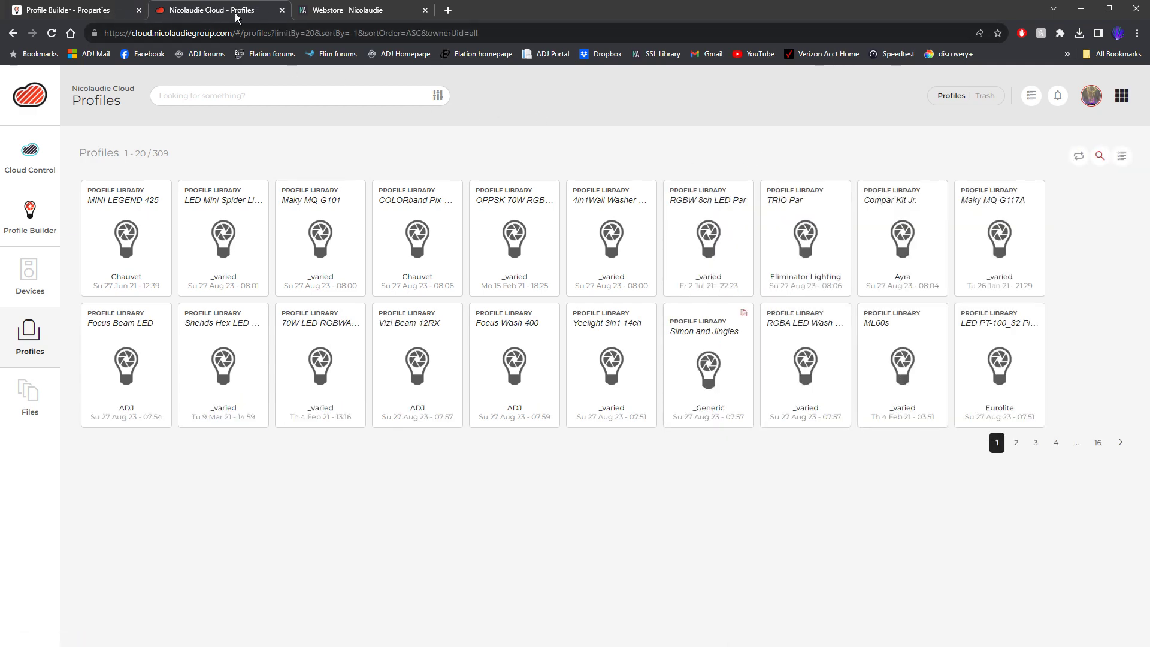
left_click(282, 11)
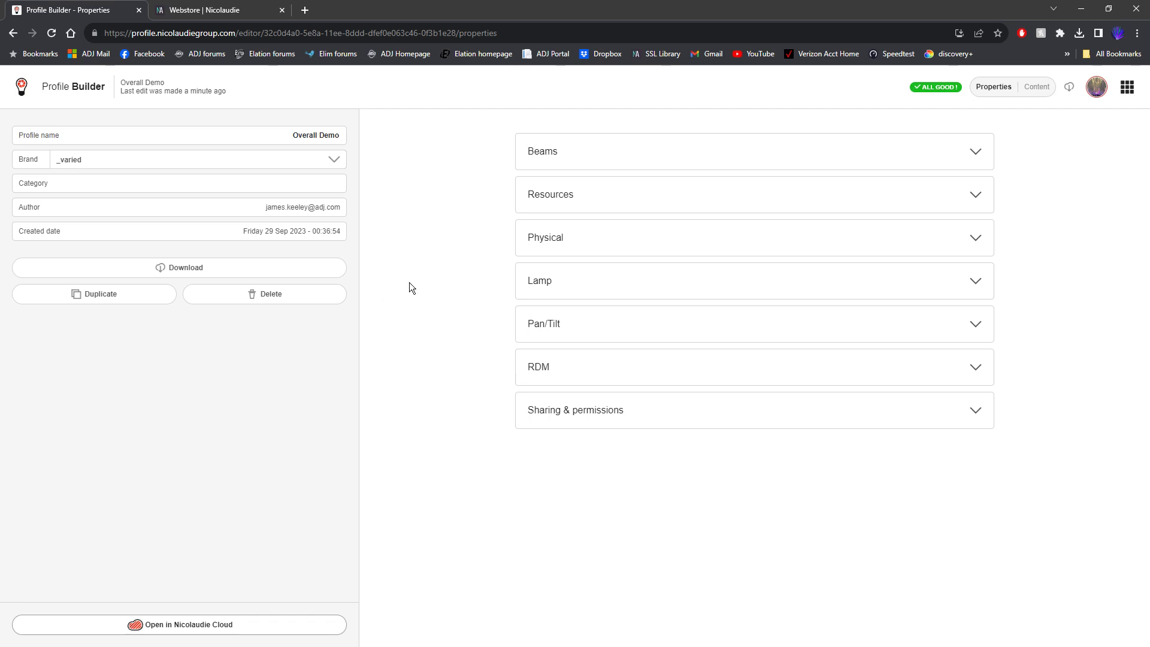
- Delete Mode 3 and Mode 2 from the profile's content
left_click(1034, 87)
left_click(189, 133)
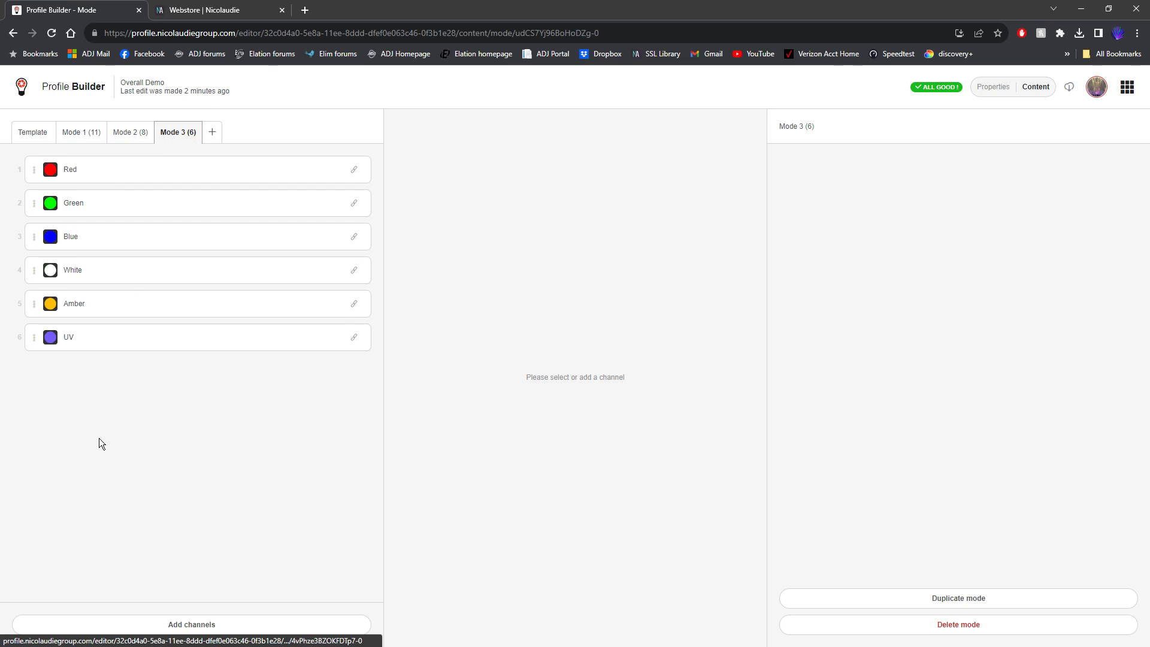
left_click(977, 634)
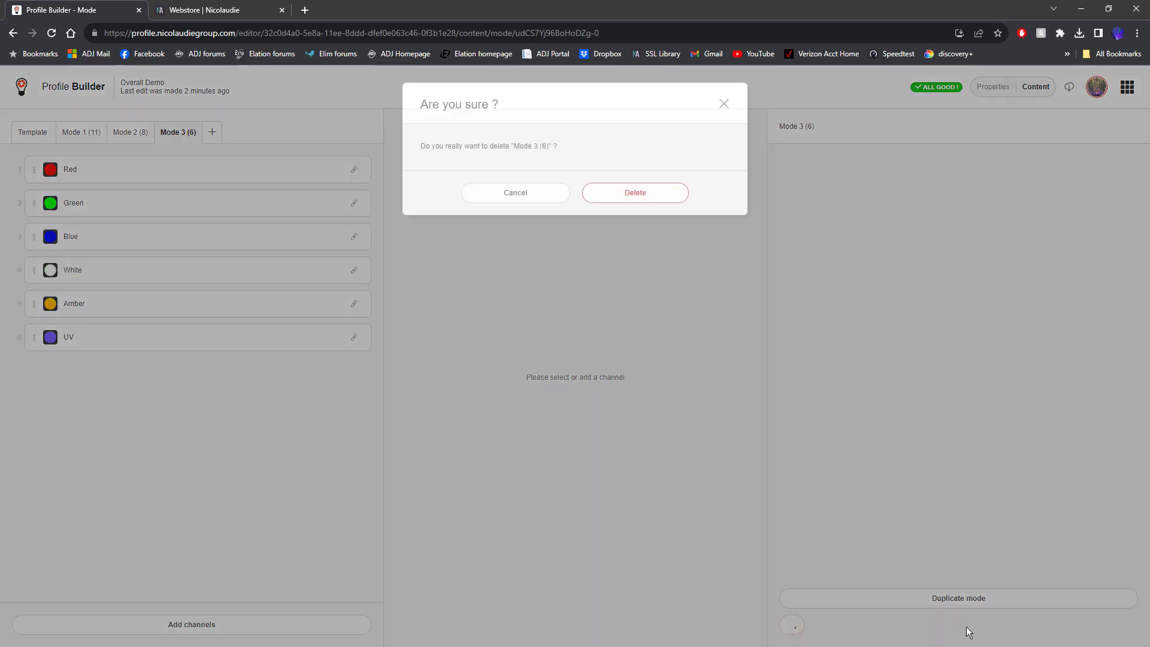
left_click(640, 193)
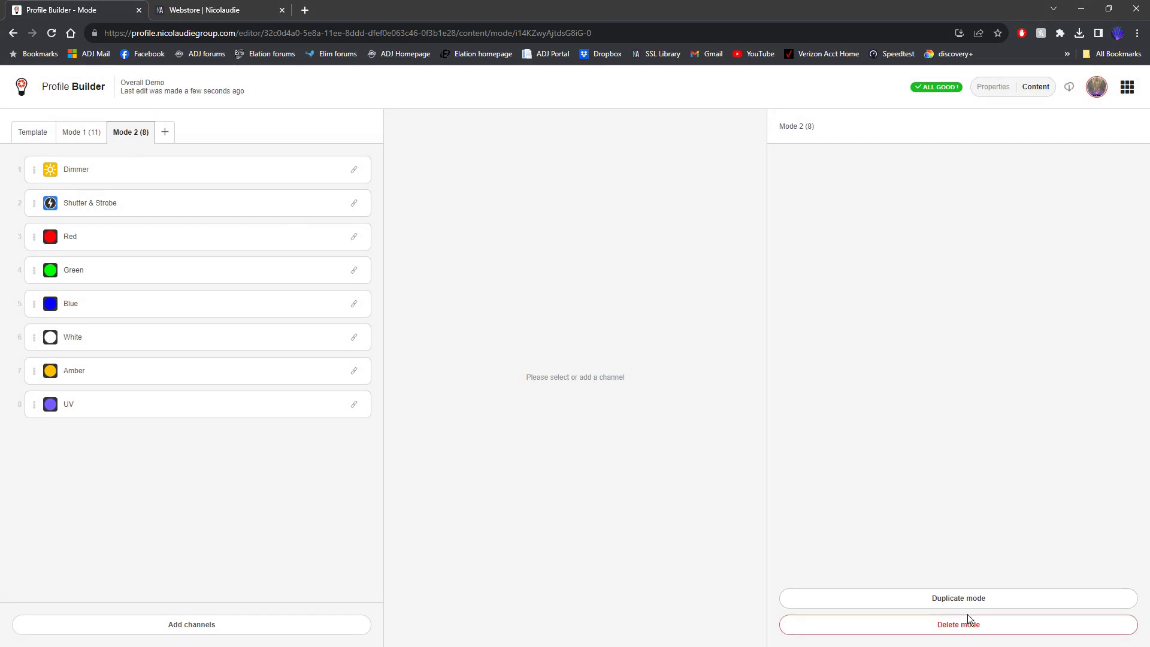
left_click(964, 620)
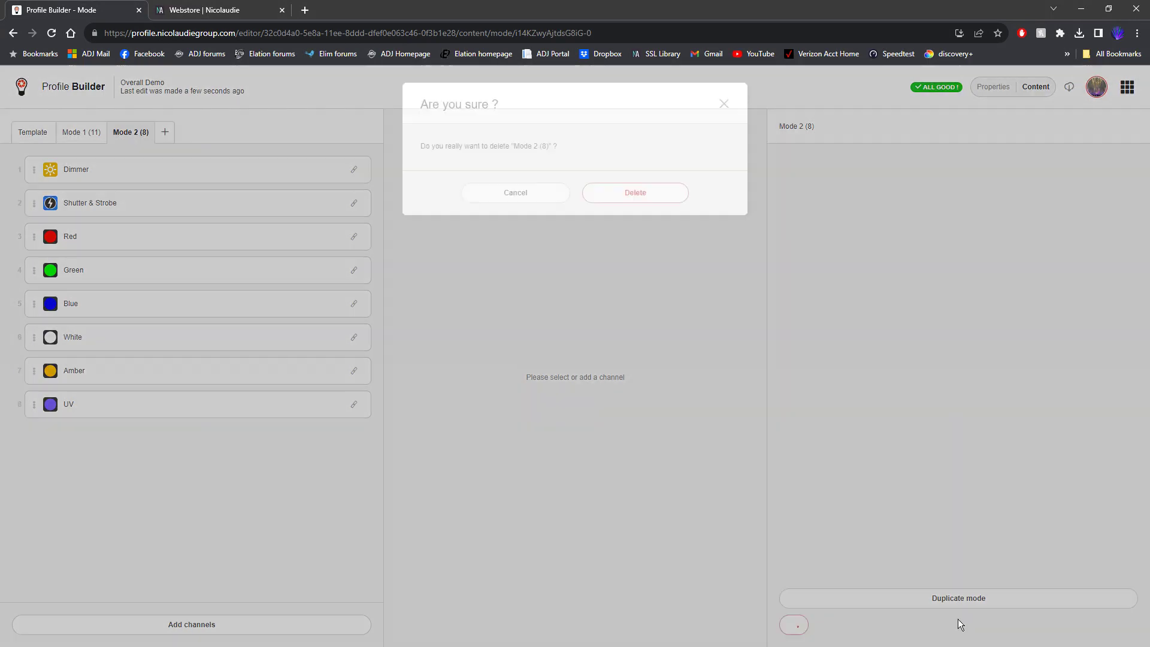
left_click(636, 194)
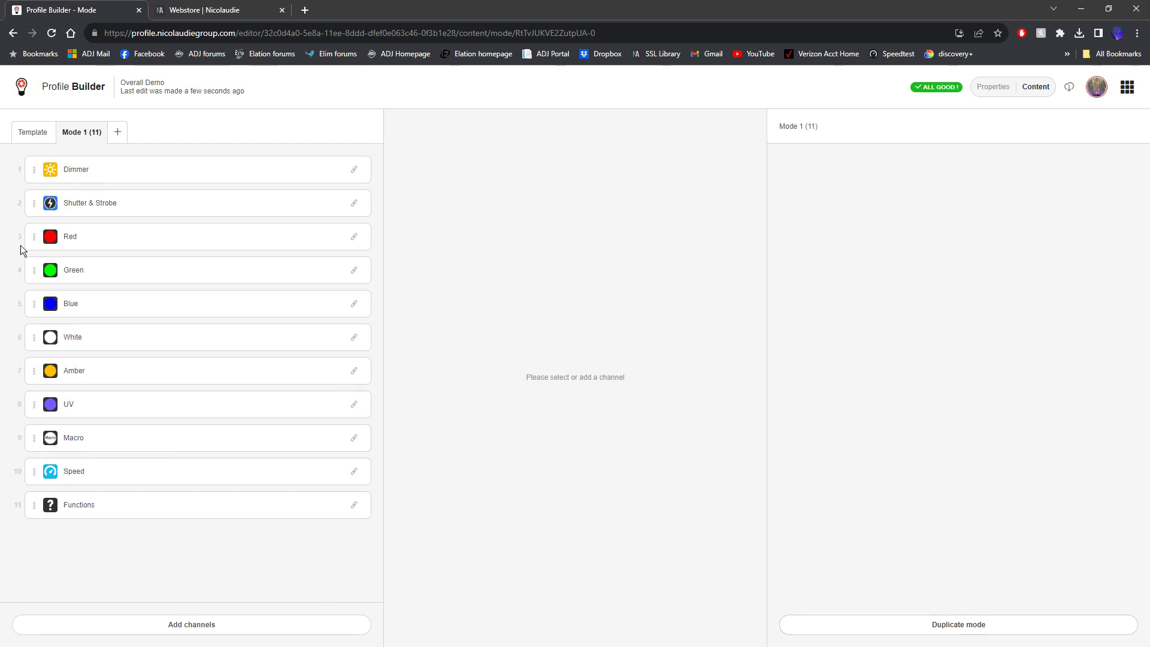
- Delete the Functions, Speed and Macro channels from the template
left_click(31, 133)
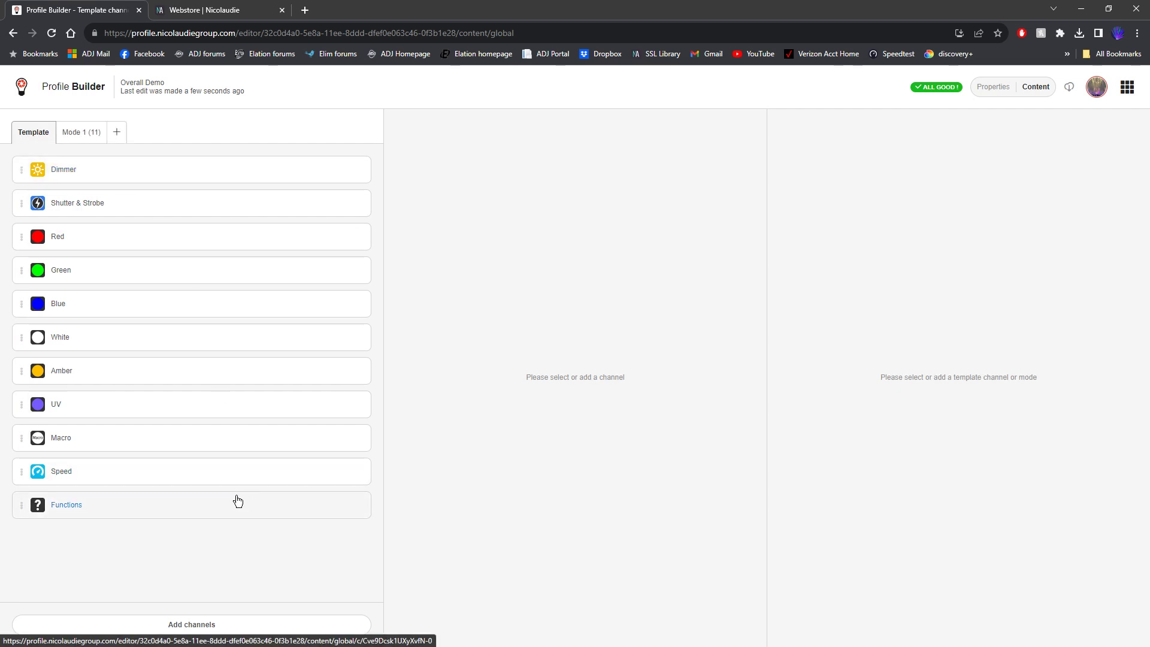
left_click(164, 514)
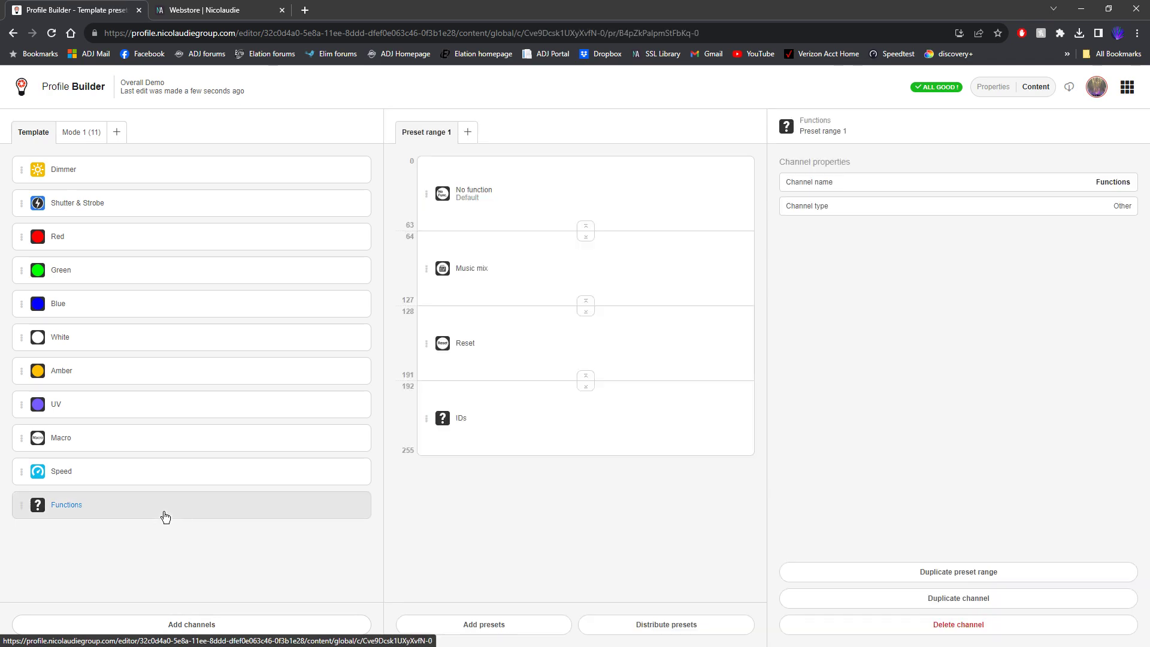
left_click(918, 623)
left_click(620, 193)
left_click(962, 624)
left_click(599, 191)
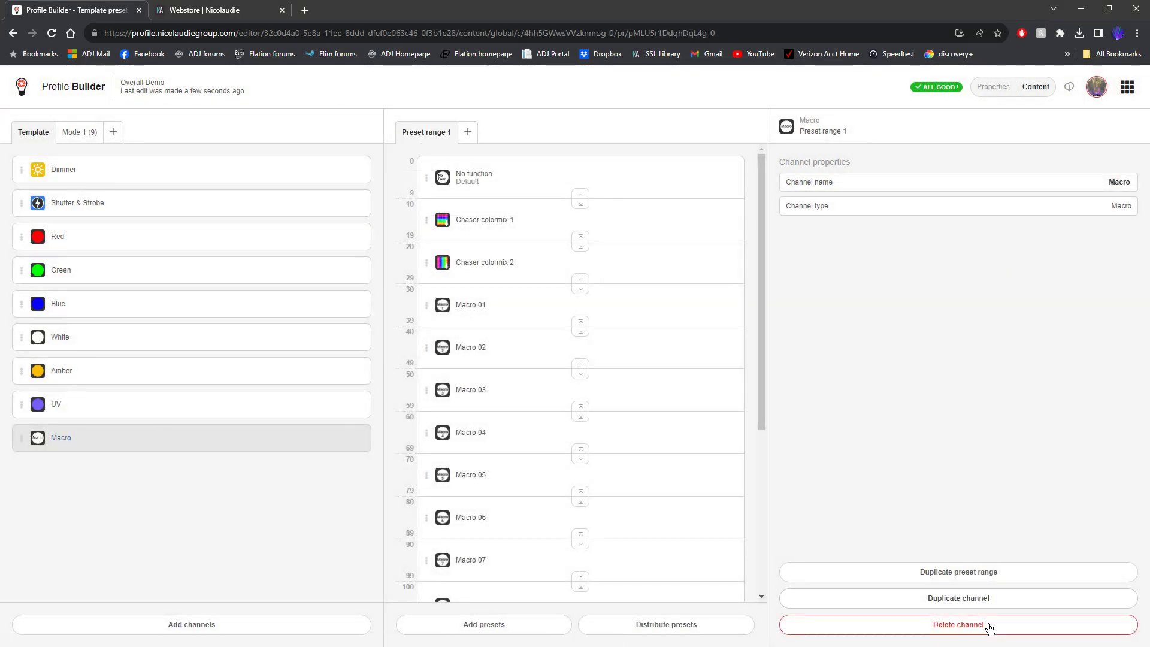
left_click(988, 625)
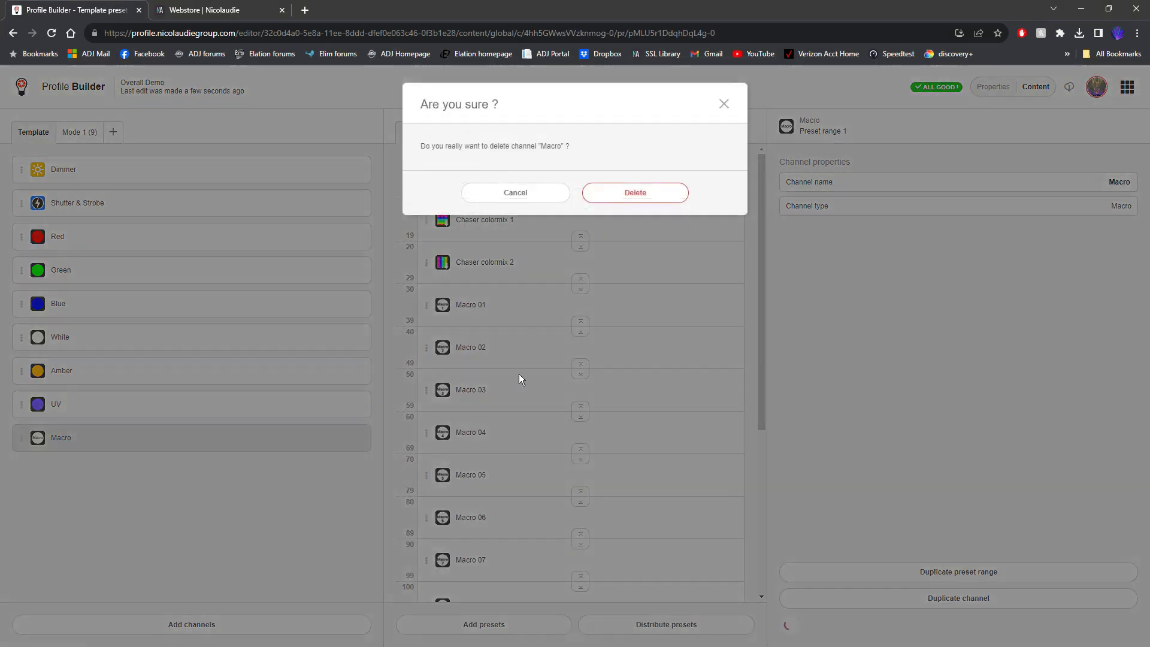
left_click(630, 199)
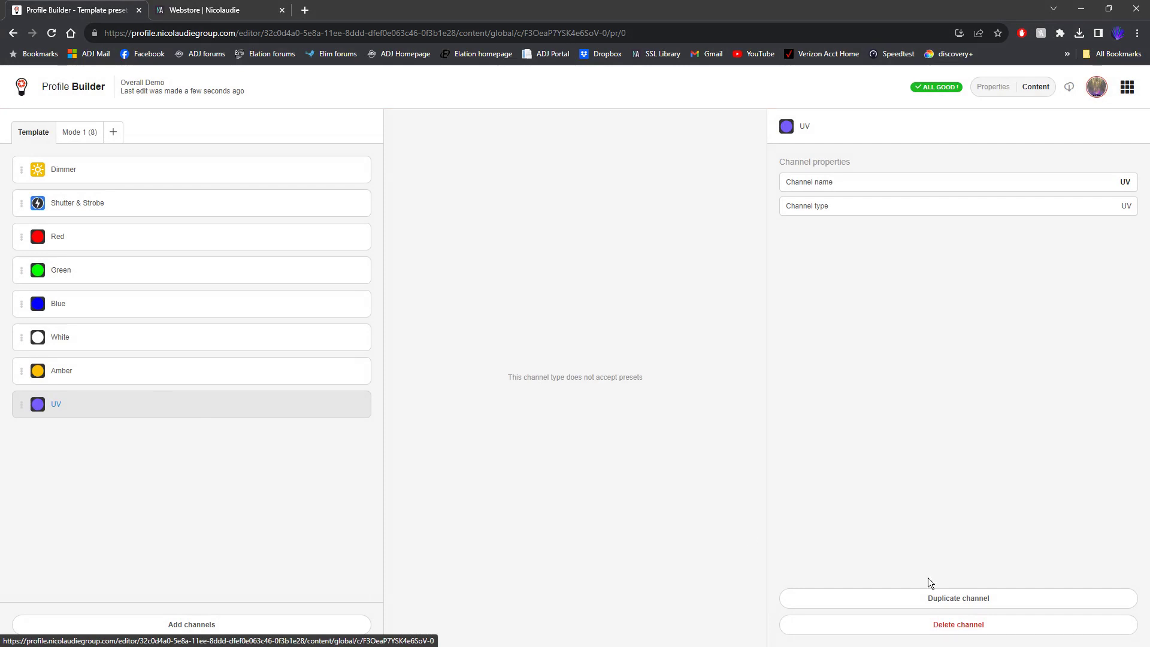
- Delete the UV, Amber and White channels from the template
left_click(967, 626)
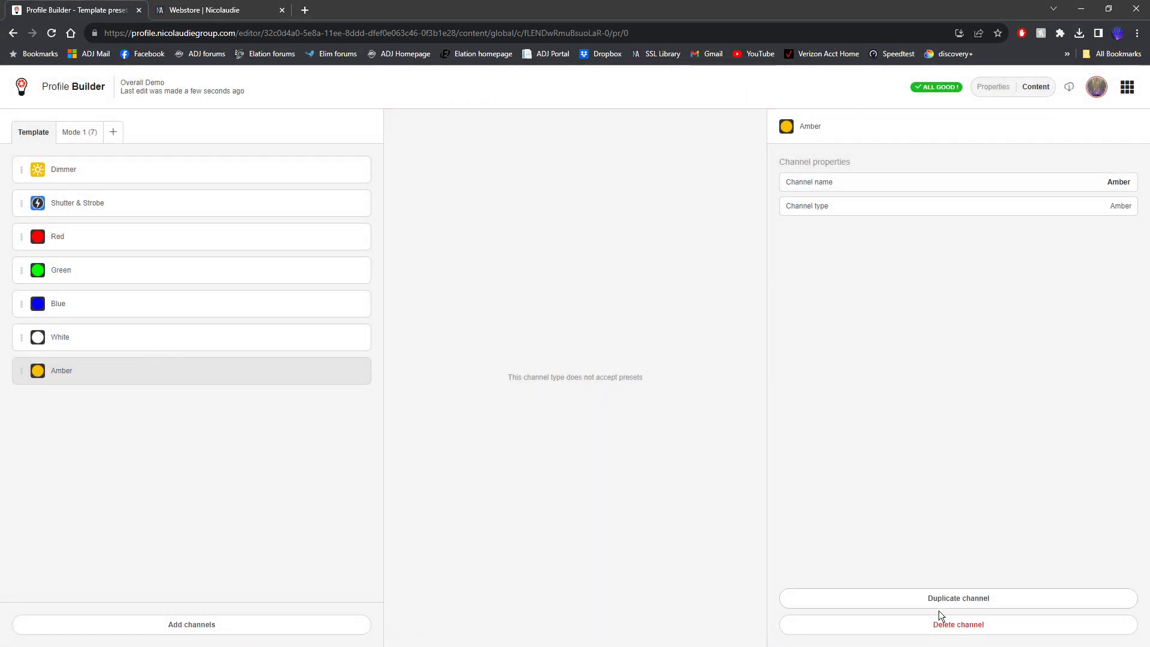
left_click(940, 615)
left_click(617, 199)
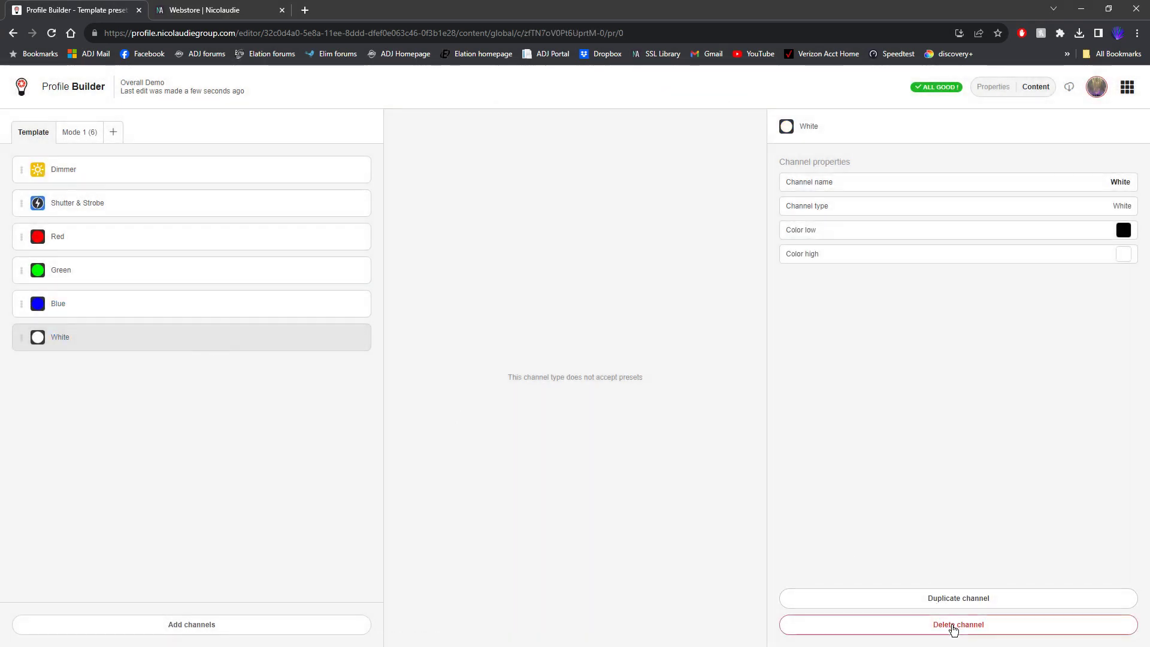
left_click(955, 627)
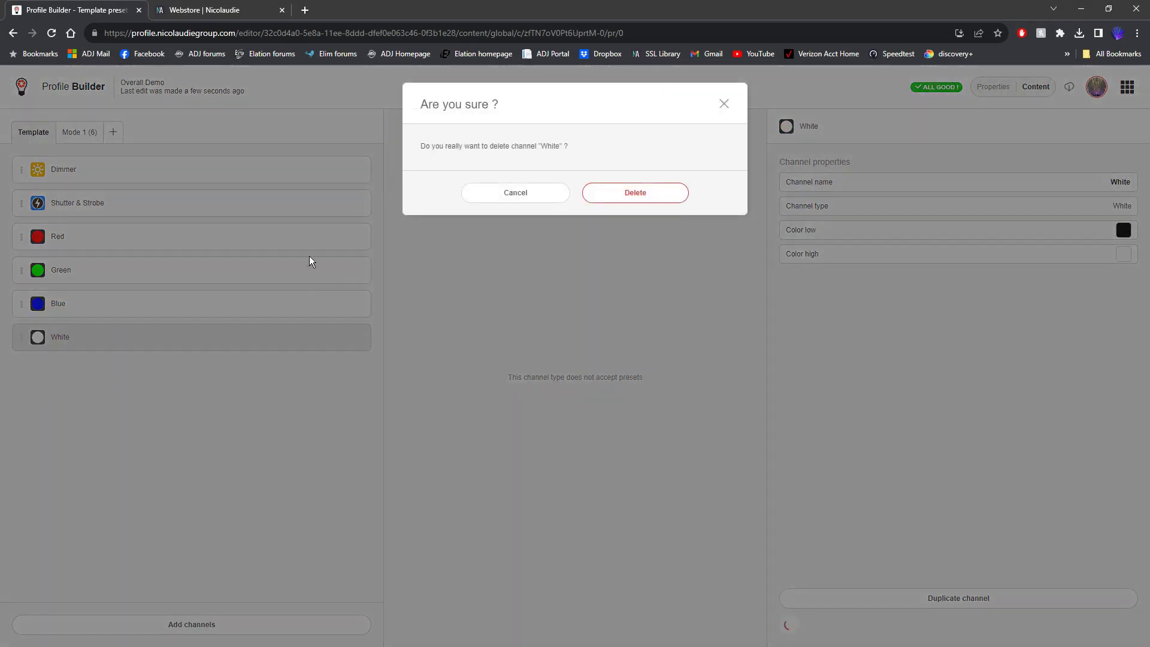
left_click(604, 202)
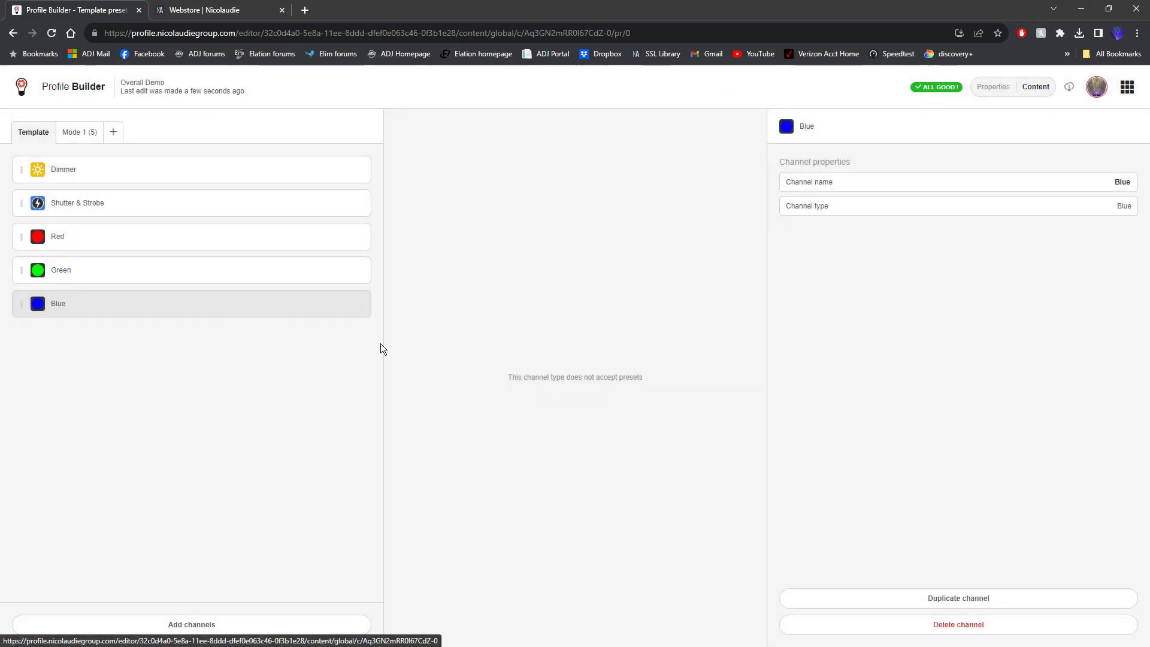
- Delete the Blue, Green and Red channels from the template
left_click(927, 617)
left_click(657, 194)
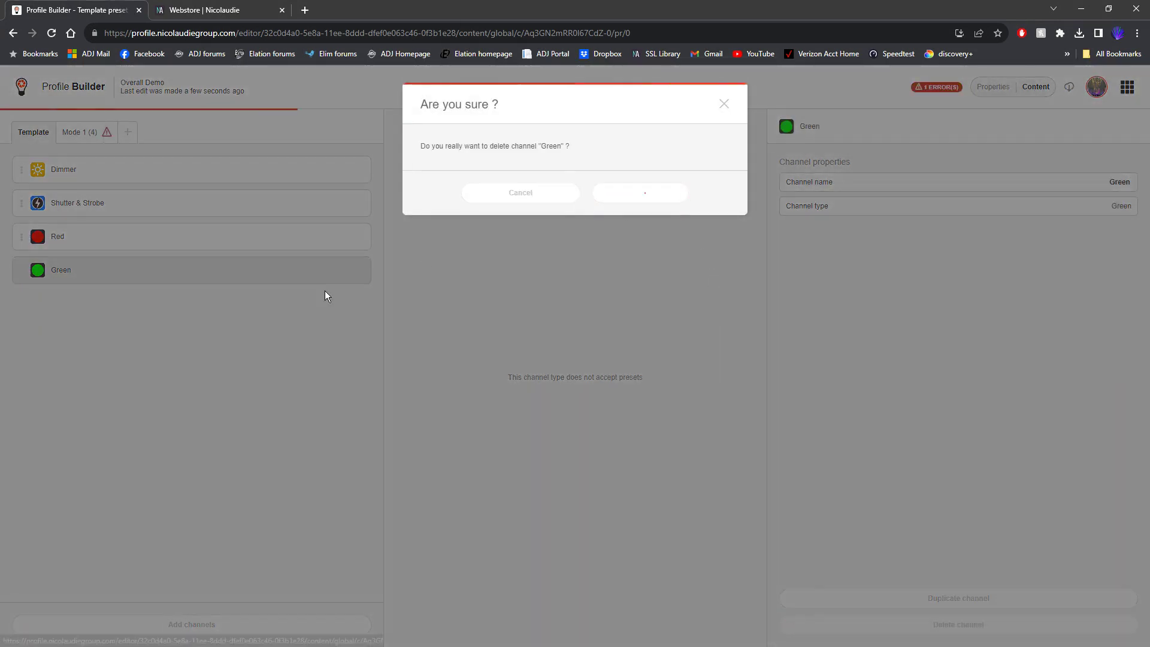
left_click(969, 623)
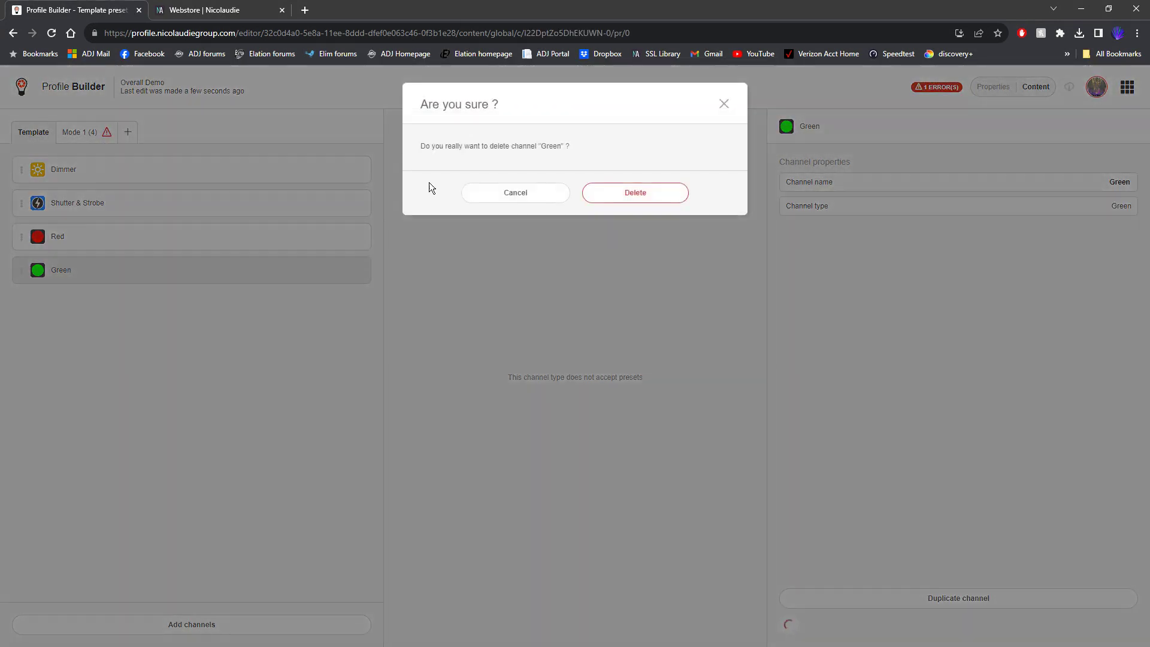
left_click(657, 197)
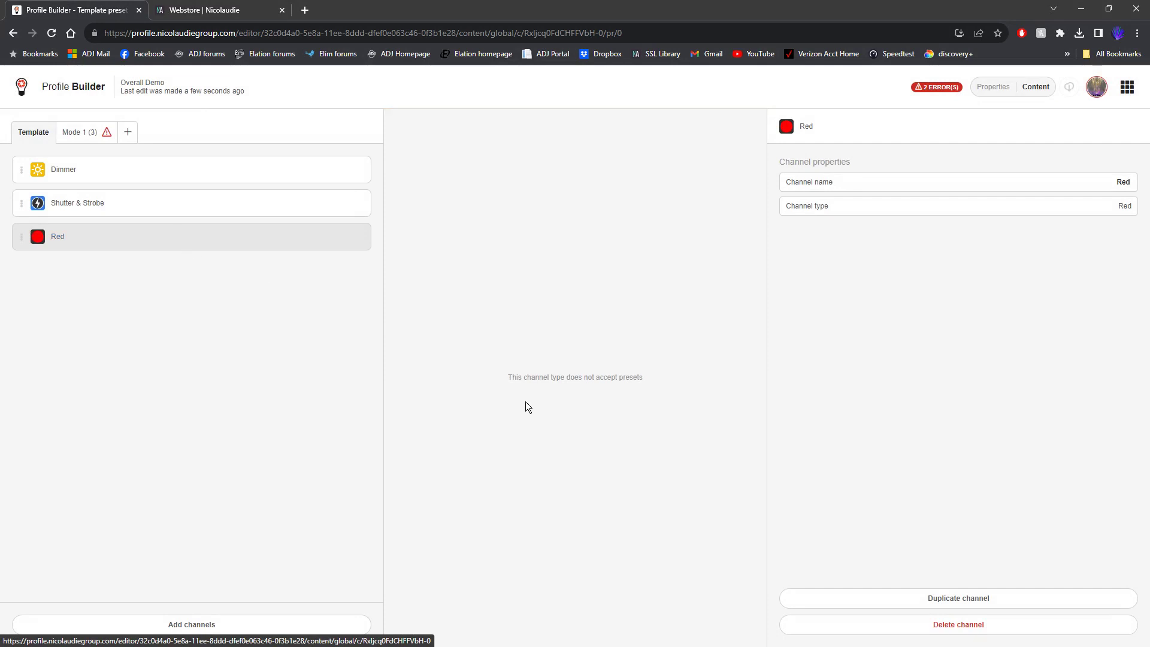
left_click(953, 629)
left_click(656, 200)
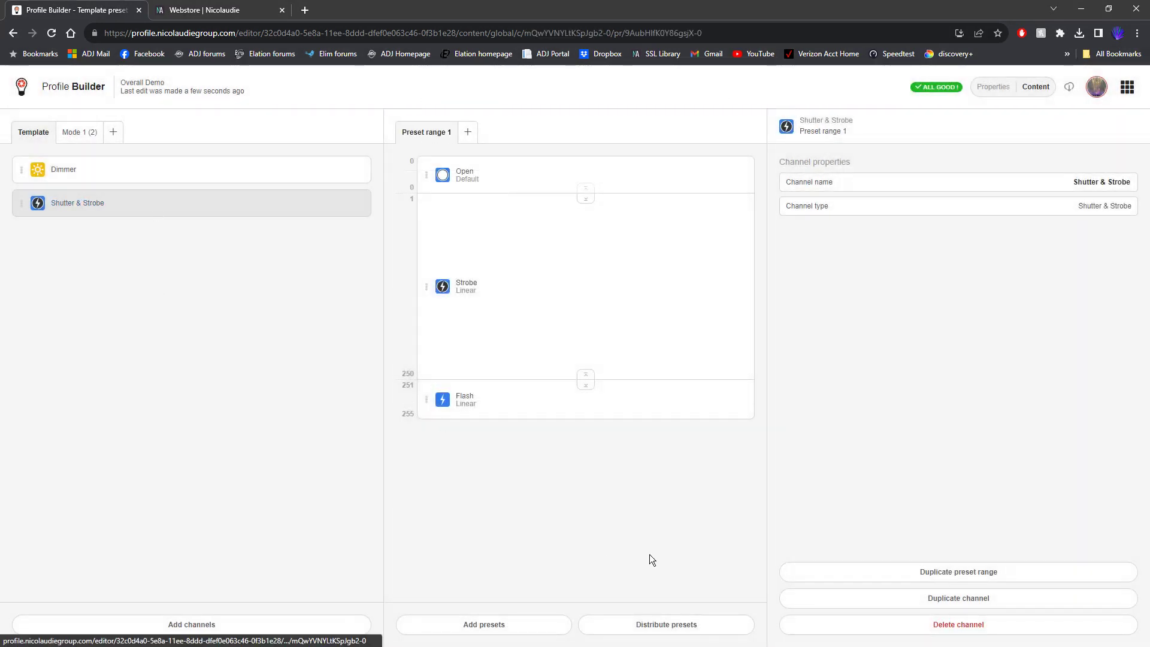
- Delete the remaining Shutter & Strobe and Dimmer channels from the template
left_click(887, 625)
left_click(635, 194)
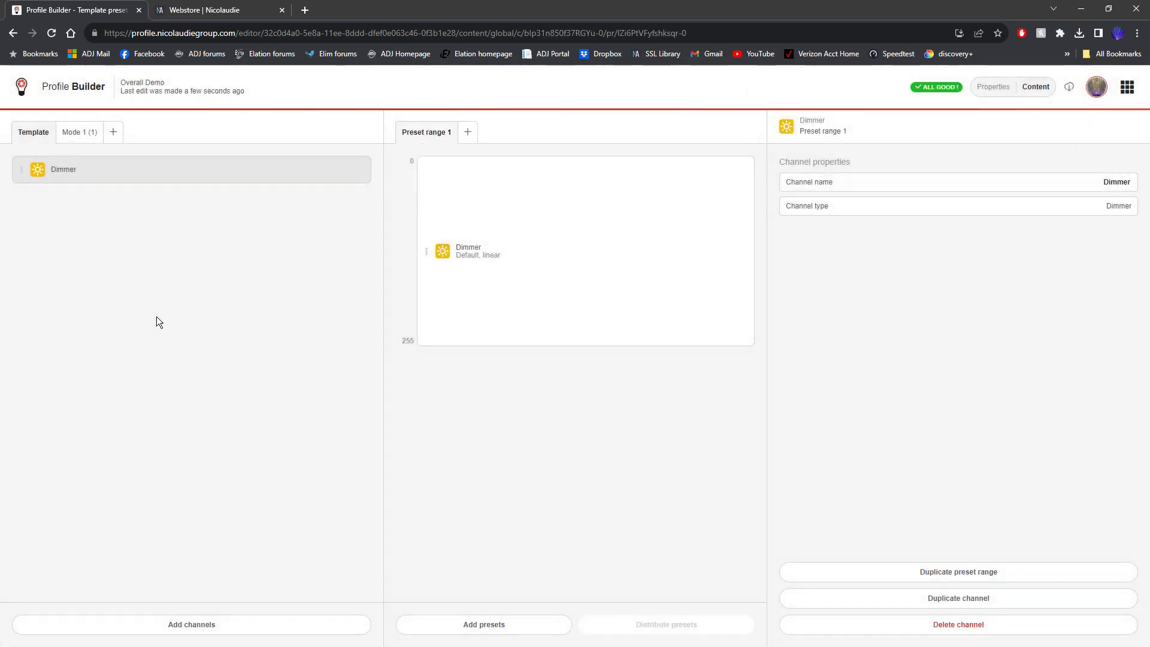
left_click(899, 625)
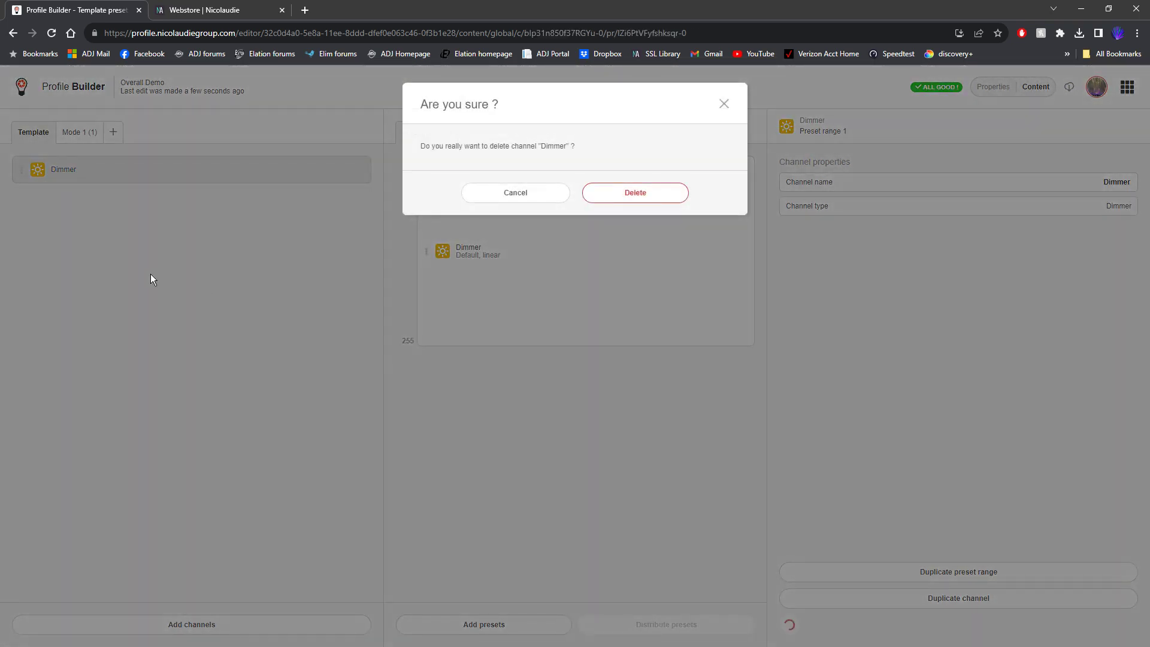
left_click(656, 195)
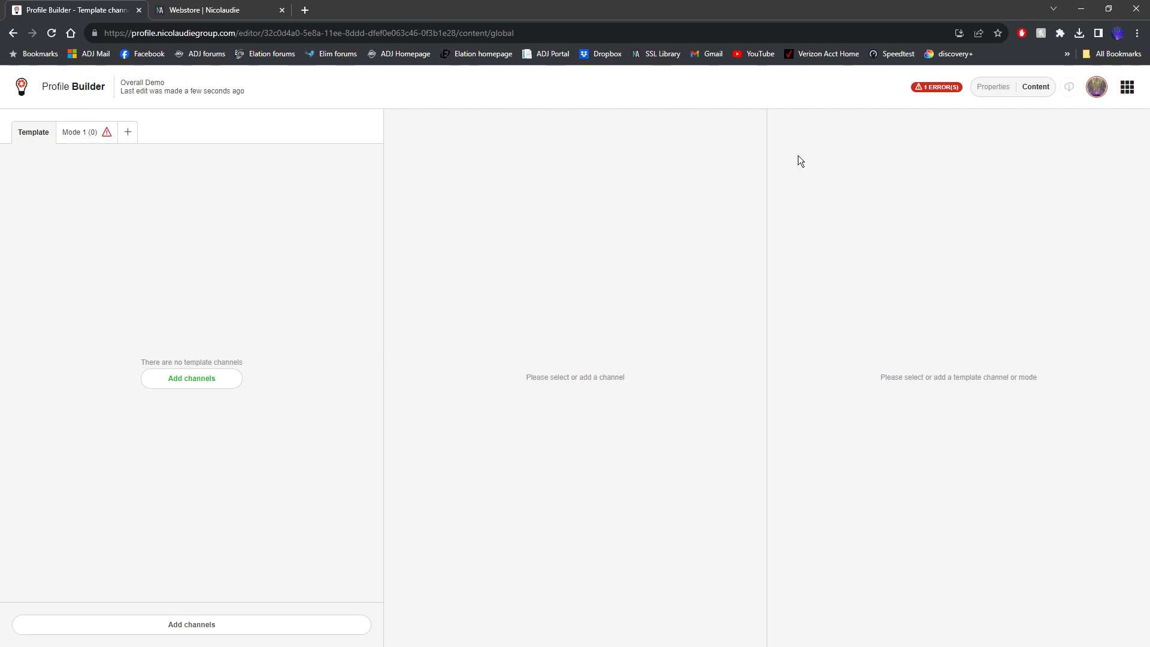
- Start adding template channels and select Pan, Tilt and Speed for the moving-head channel list
left_click(175, 379)
scroll(366, 249, "down", 6)
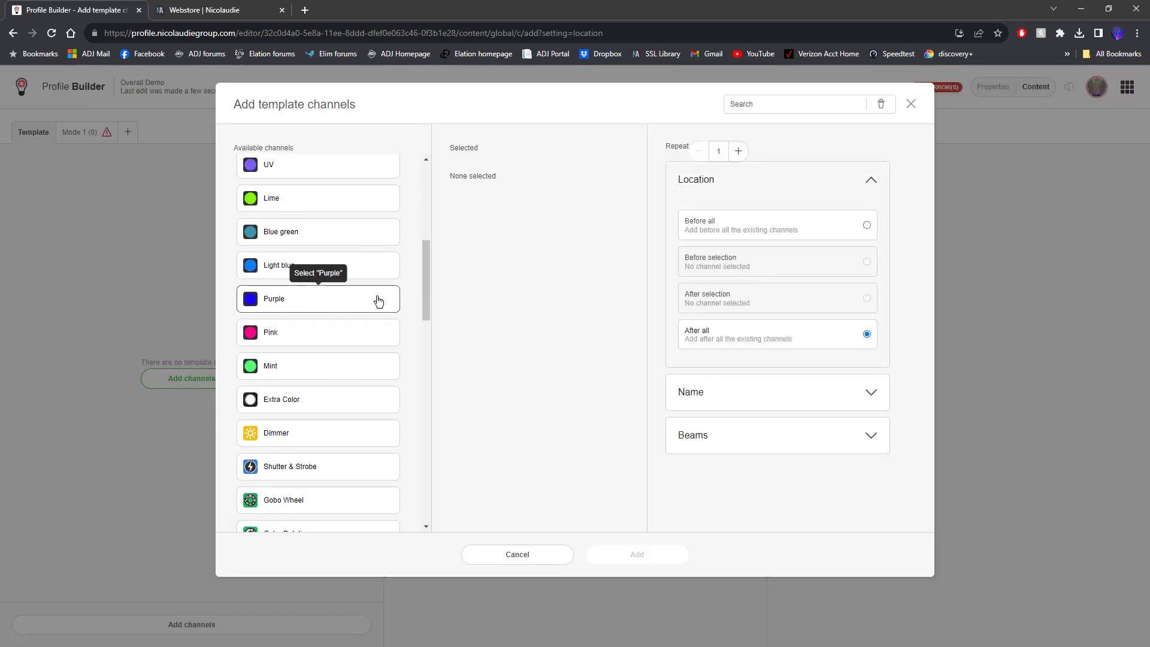
scroll(373, 298, "up", 6)
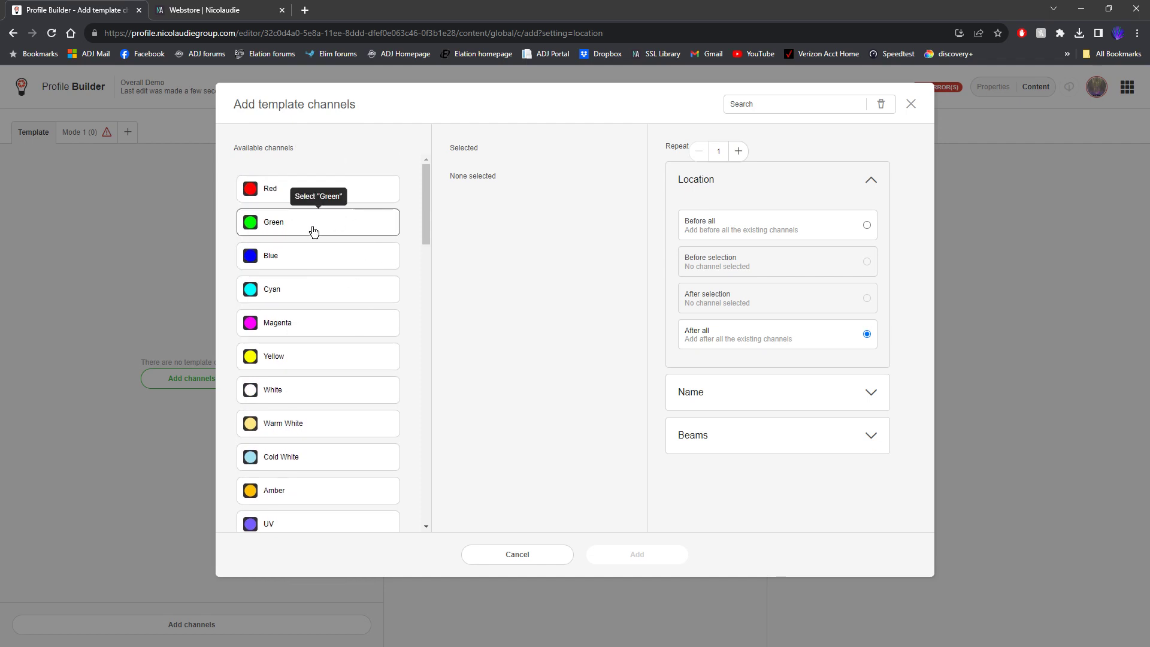
scroll(409, 170, "down", 1)
scroll(409, 170, "down", 10)
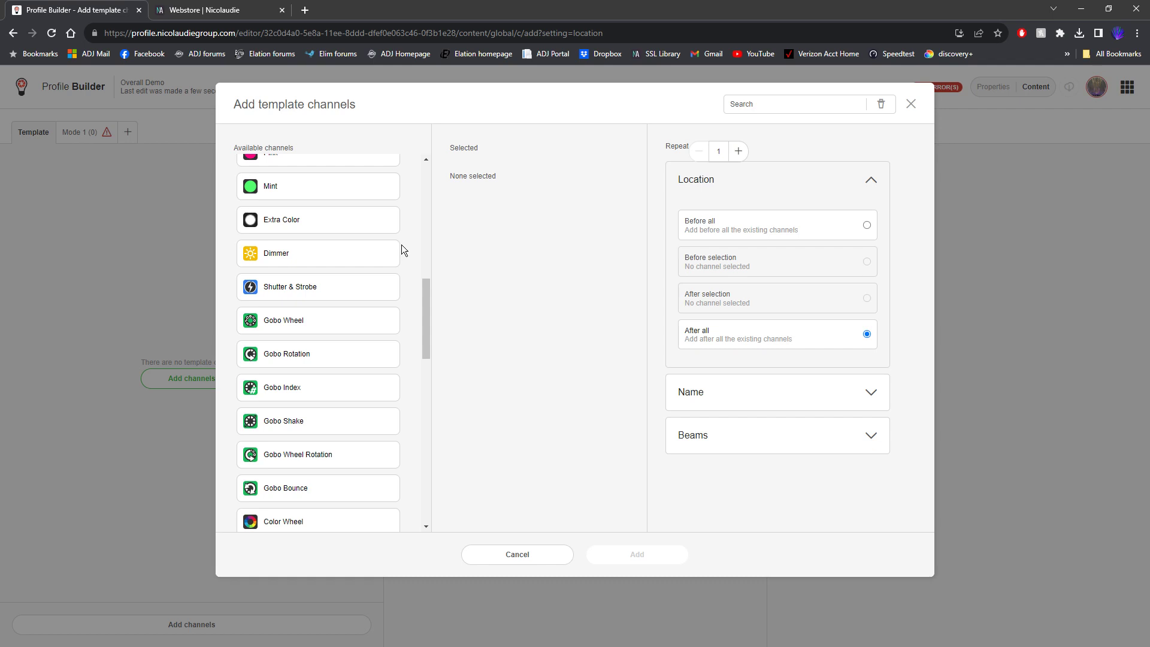
scroll(402, 249, "down", 3)
scroll(401, 249, "down", 1)
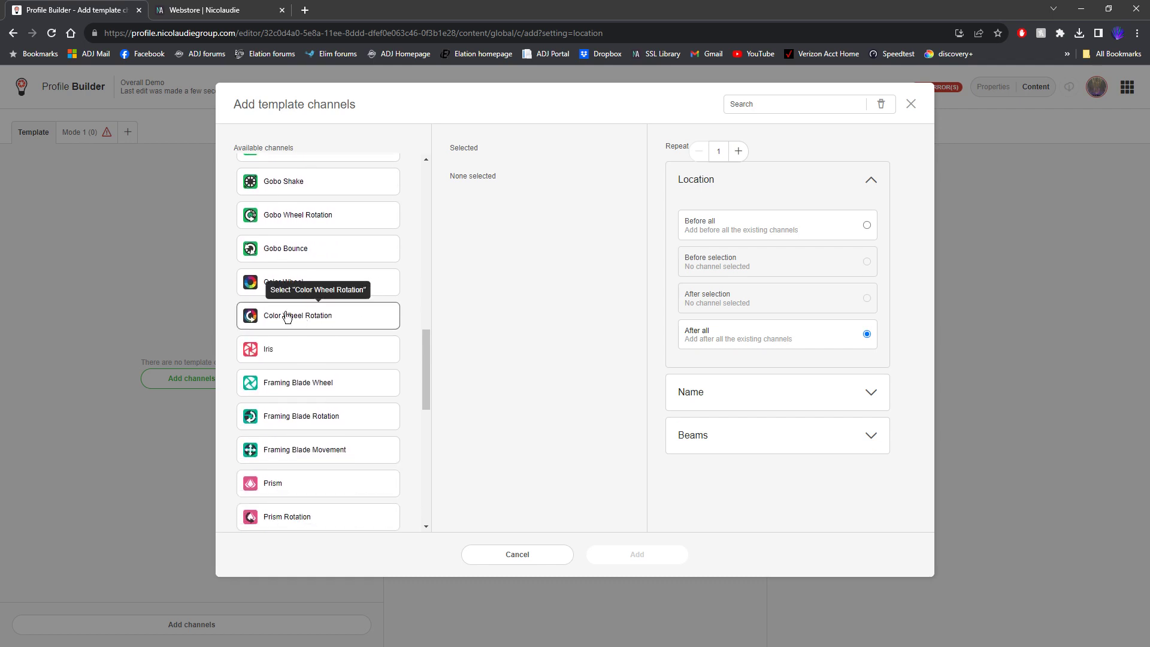
scroll(357, 305, "down", 3)
scroll(358, 309, "down", 3)
left_click(337, 226)
left_click(346, 258)
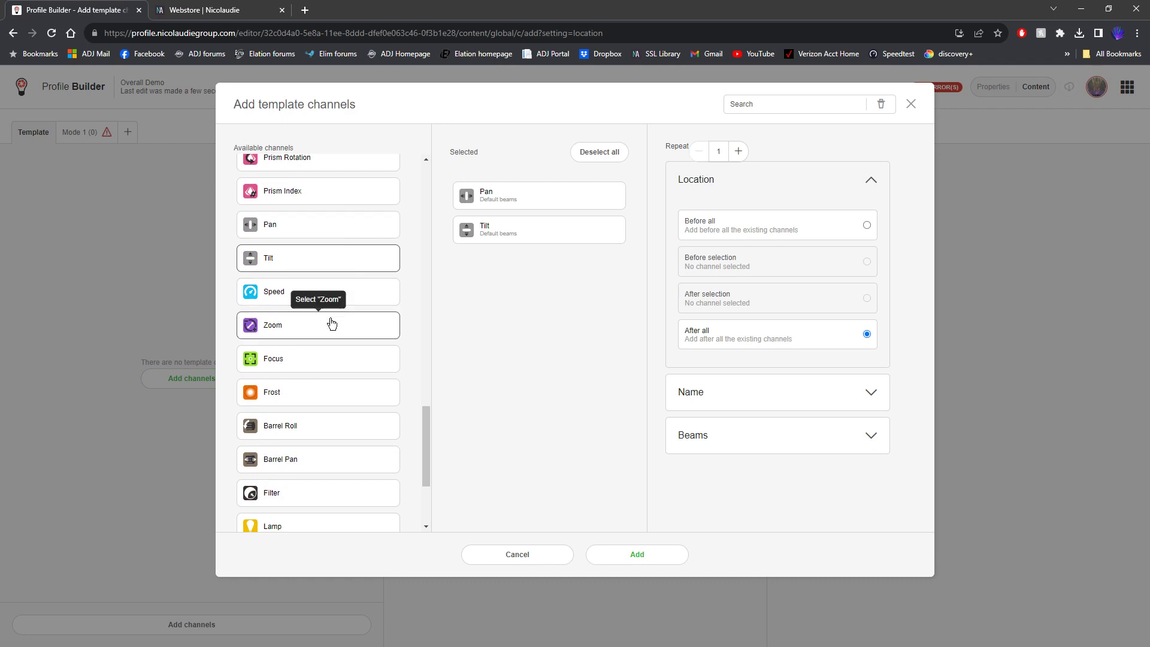
left_click(340, 290)
- Select the Shutter & Strobe, Dimmer, Color Wheel and Gobo Wheel channels for the template
scroll(338, 340, "up", 12)
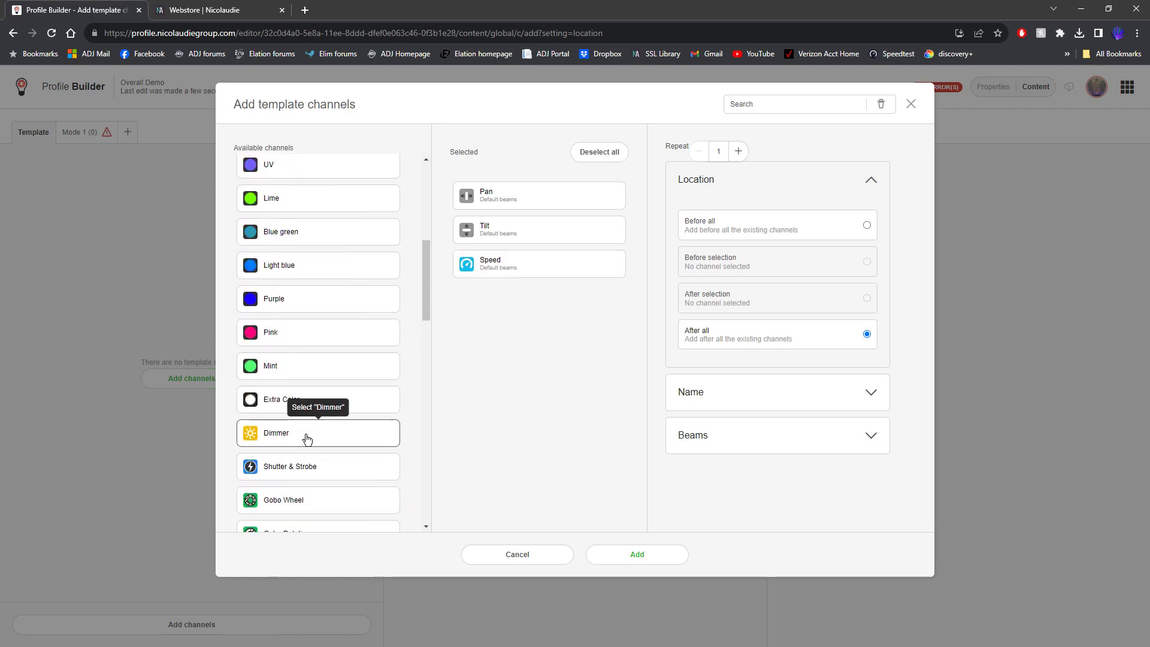
left_click(326, 456)
left_click(332, 436)
scroll(355, 365, "down", 3)
scroll(355, 365, "down", 2)
left_click(344, 403)
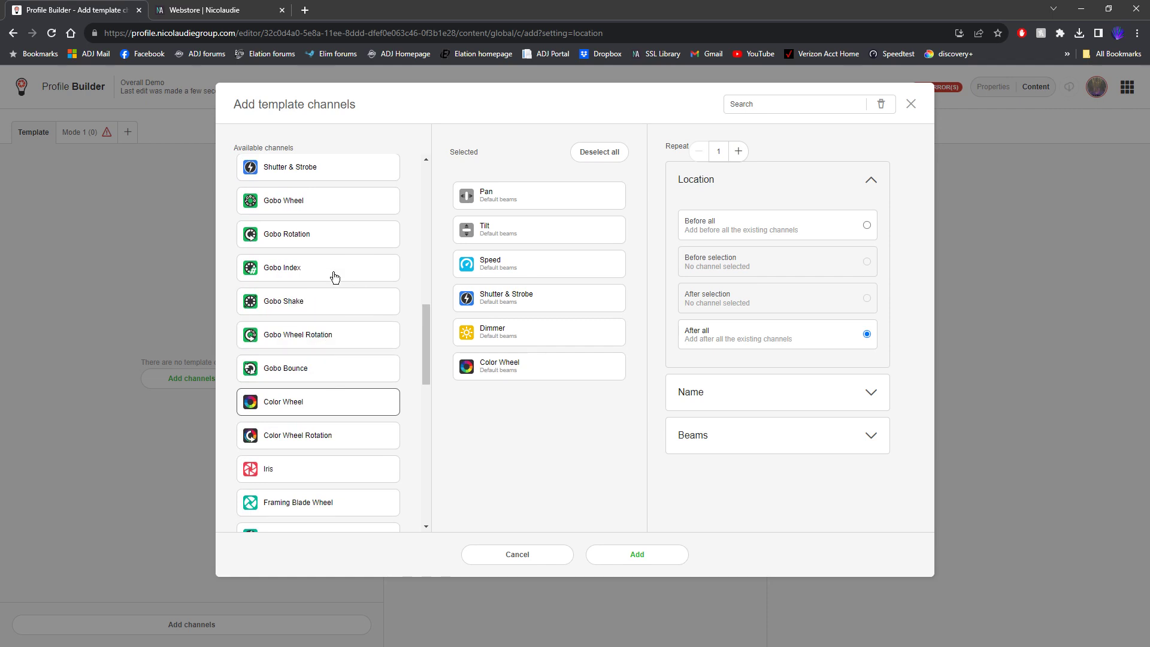
left_click(334, 198)
- Select two pairs of Prism and Prism Rotation channels for the template
scroll(342, 290, "down", 2)
scroll(347, 300, "down", 3)
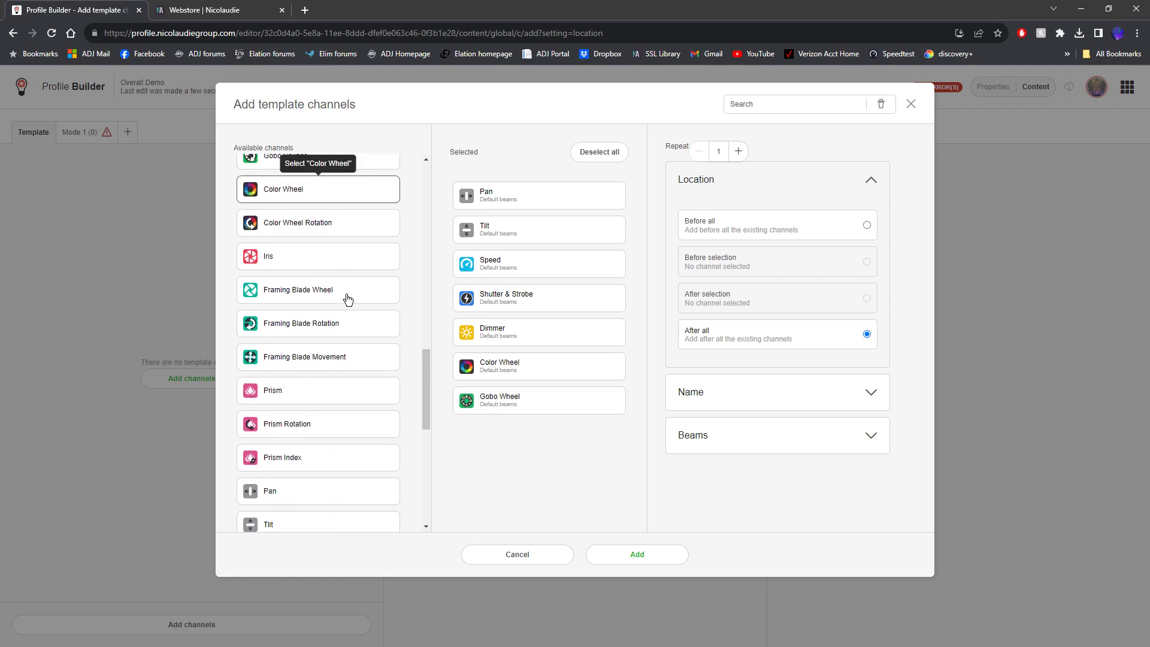
left_click(339, 309)
left_click(337, 334)
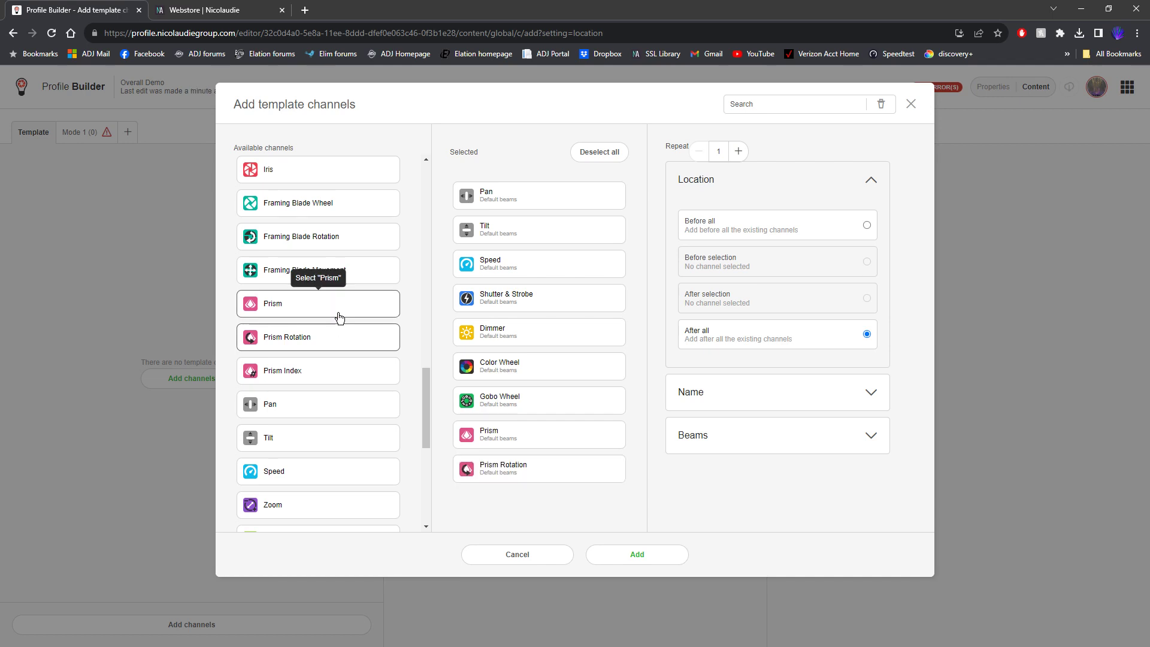
left_click(338, 309)
left_click(320, 340)
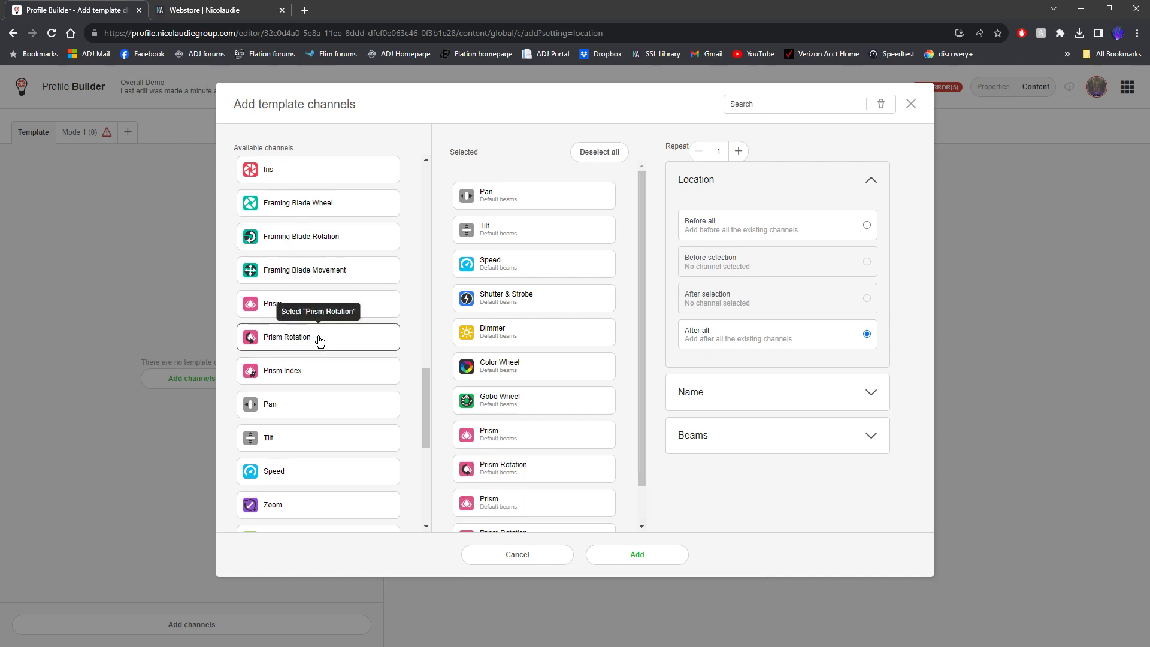
- Select the Focus, Lamp and Other channels for the template
scroll(351, 336, "down", 3)
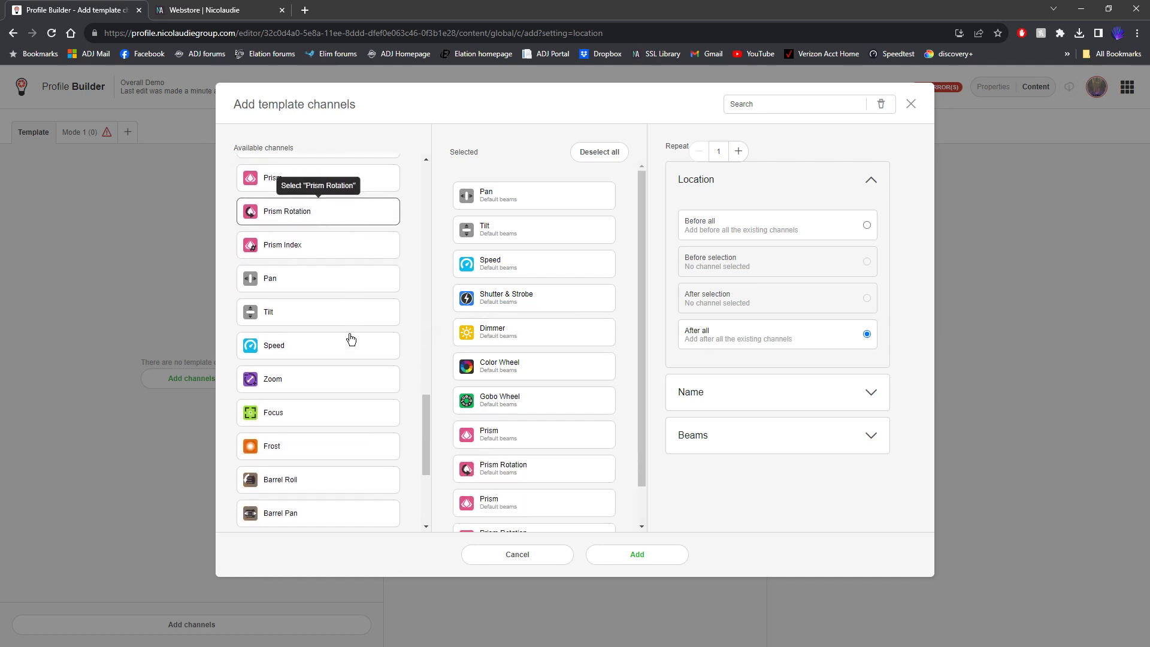
scroll(350, 337, "down", 2)
left_click(323, 249)
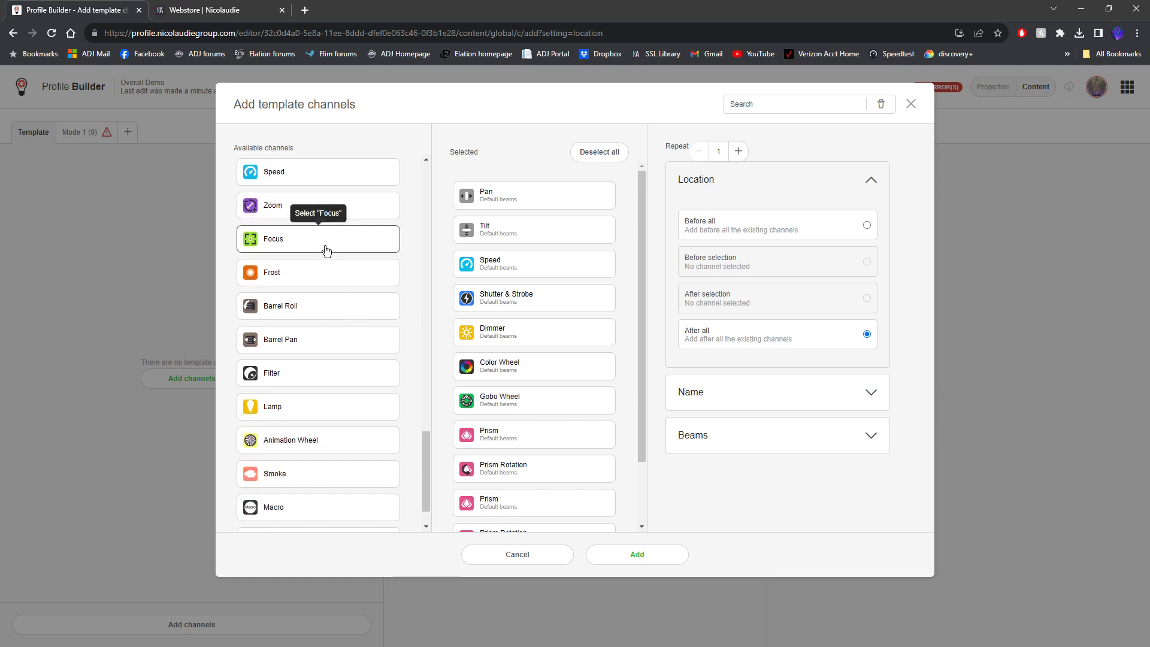
scroll(328, 325, "down", 1)
left_click(328, 361)
left_click(290, 502)
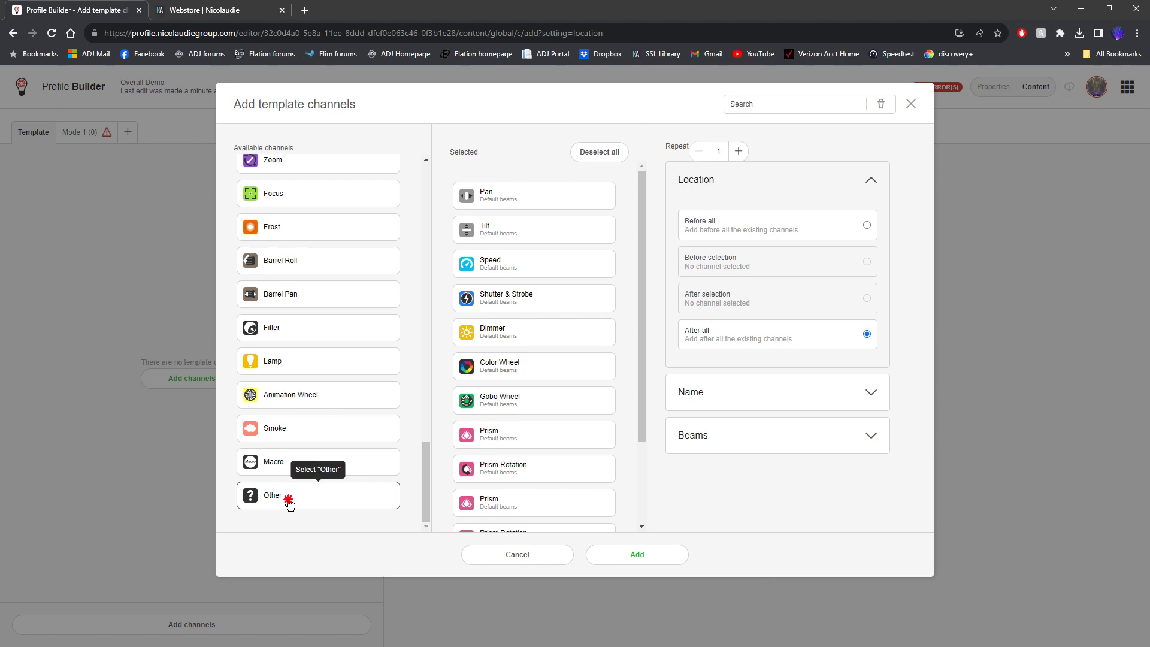
- Select a second Other channel and add all selected channels to the template
scroll(578, 318, "down", 3)
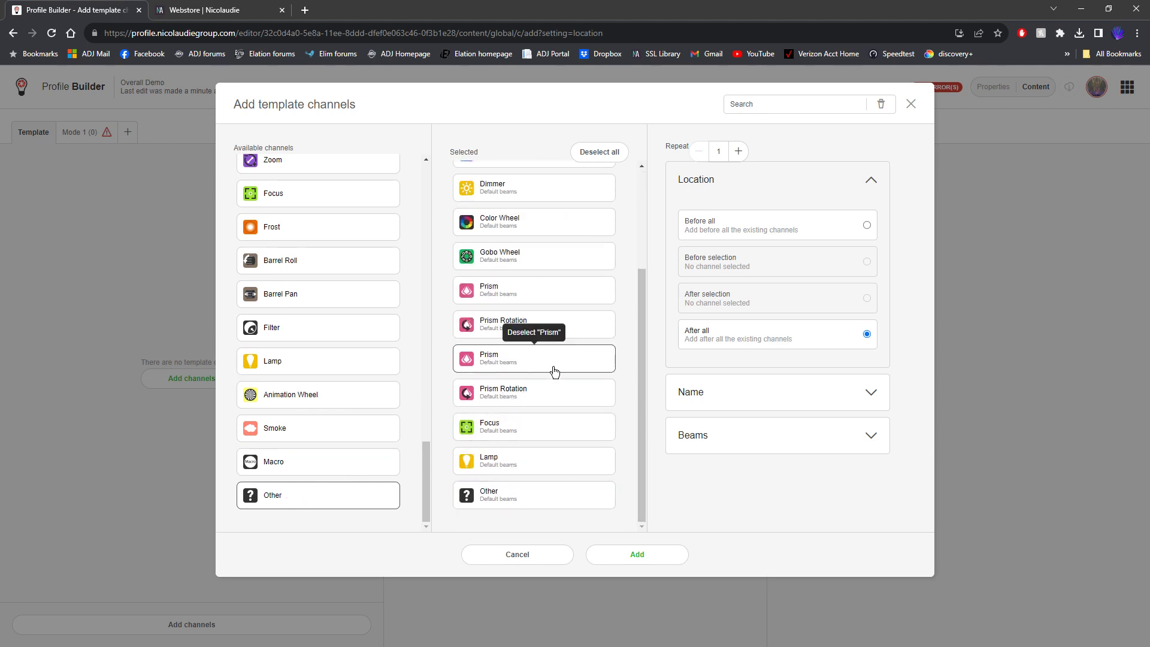
scroll(551, 368, "up", 3)
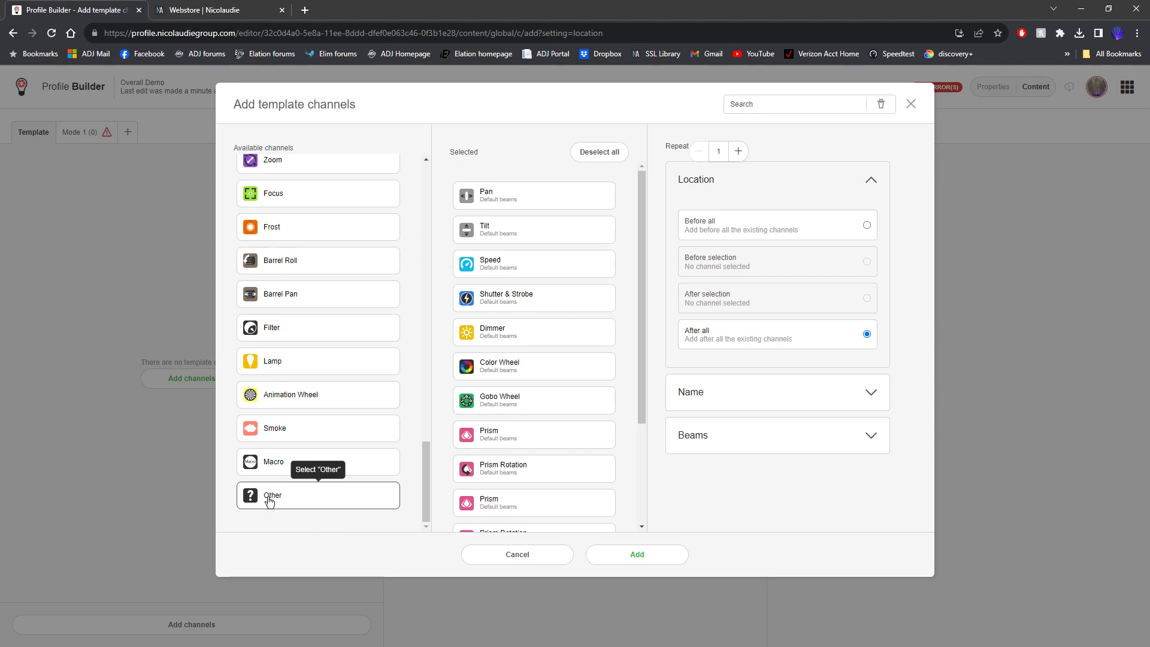
scroll(542, 446, "down", 2)
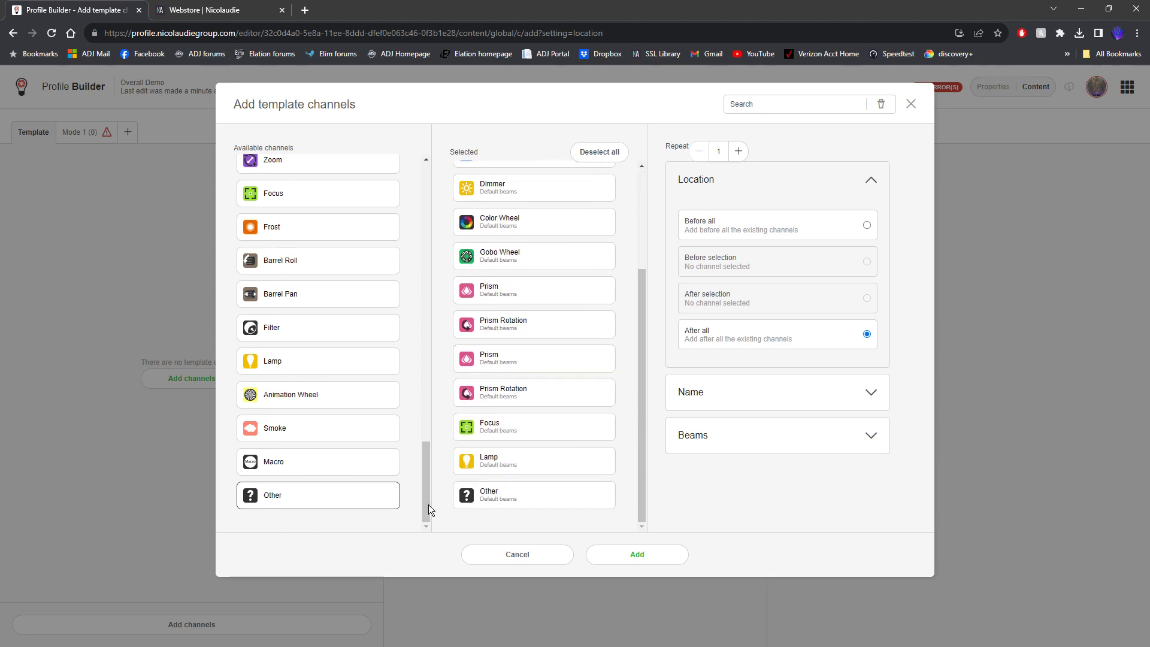
left_click(334, 497)
scroll(554, 483, "down", 1)
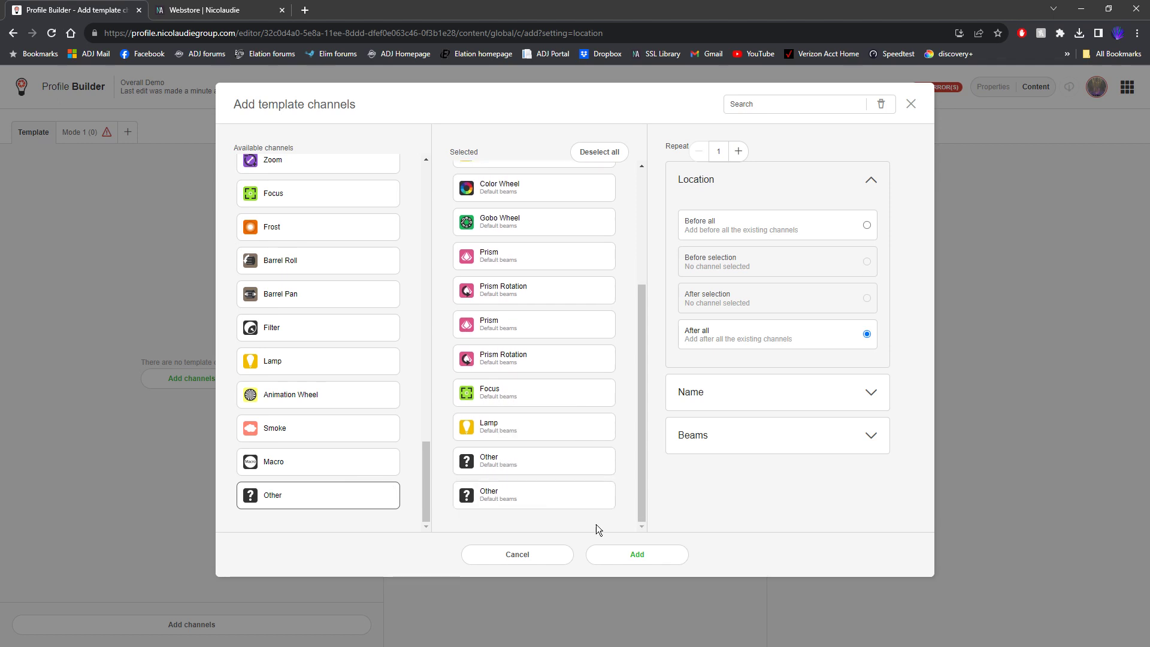
left_click(627, 555)
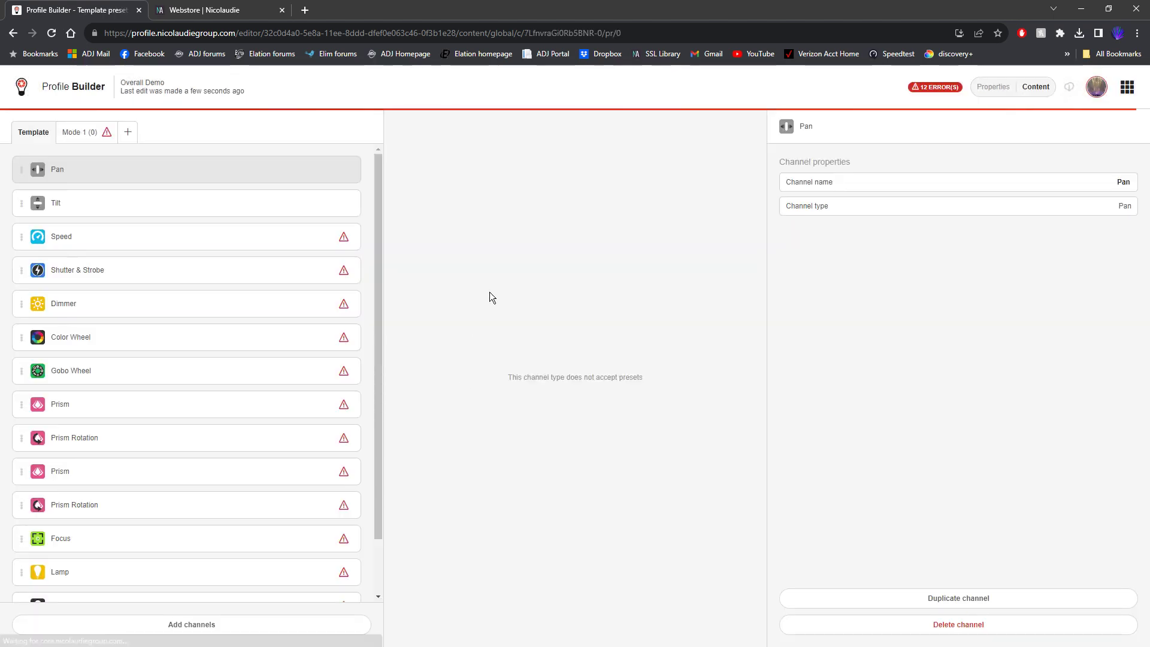
- Rename the last Other channel in the template as "7 Color"
scroll(149, 342, "down", 2)
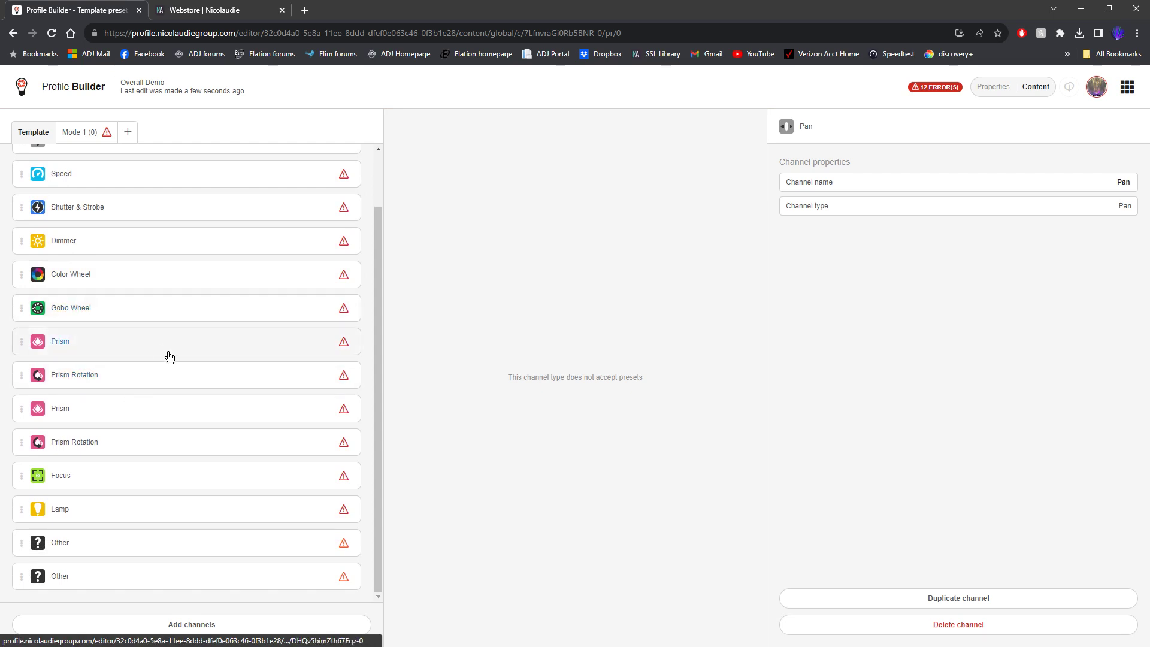
scroll(170, 354, "up", 2)
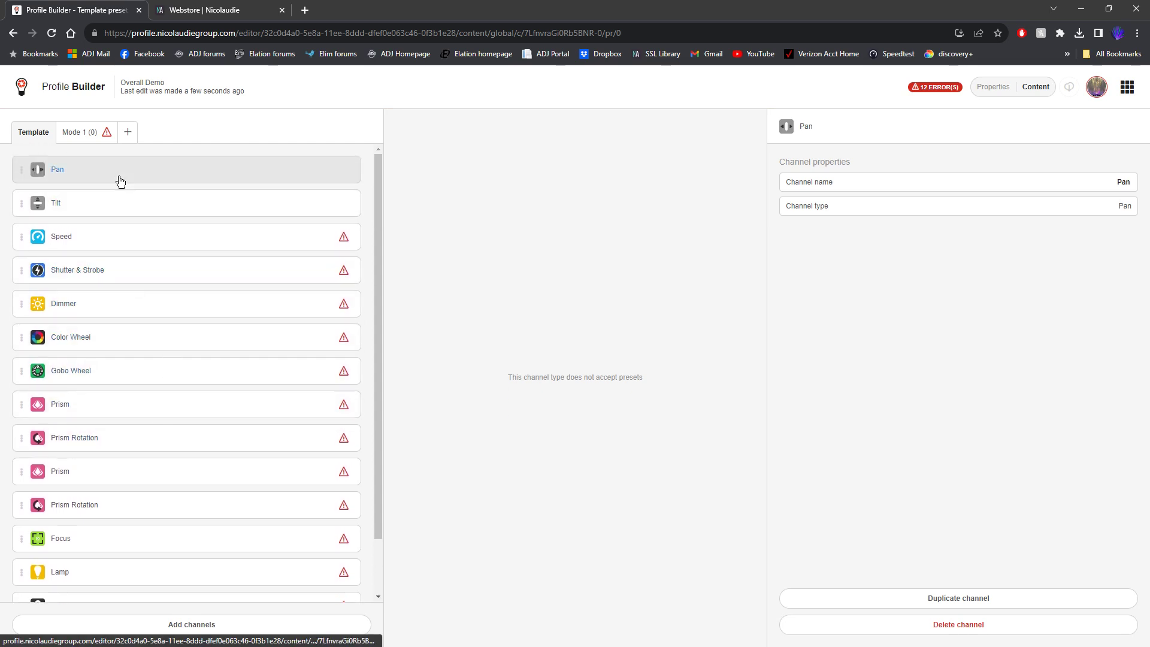
scroll(117, 345, "down", 2)
left_click(88, 572)
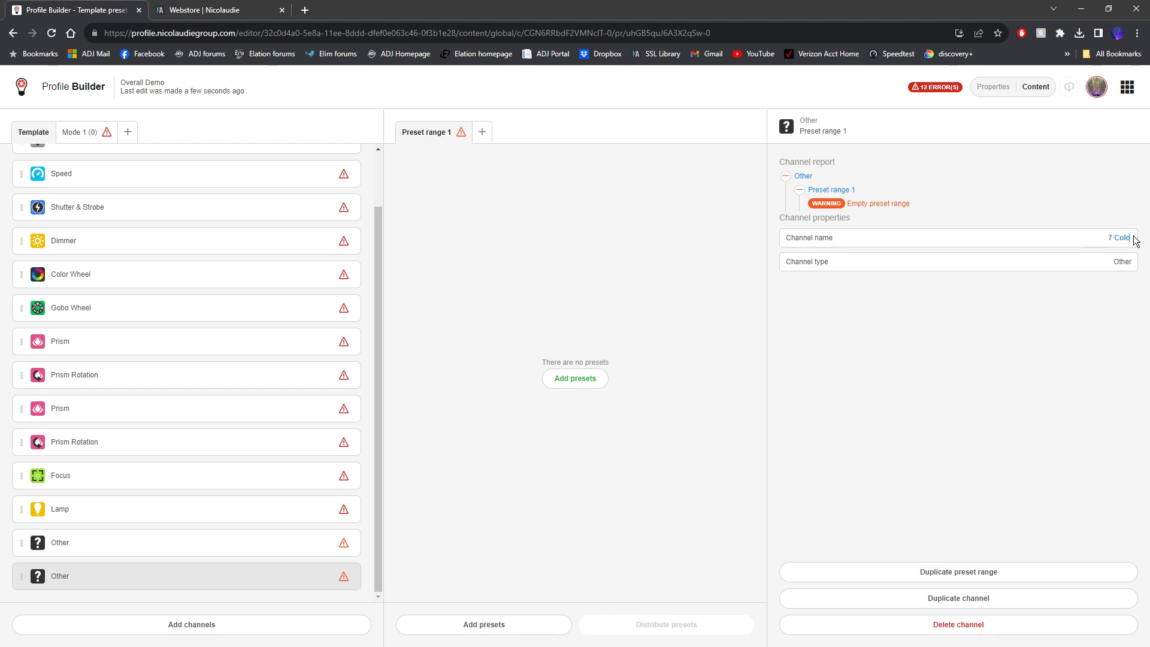
key("Return")
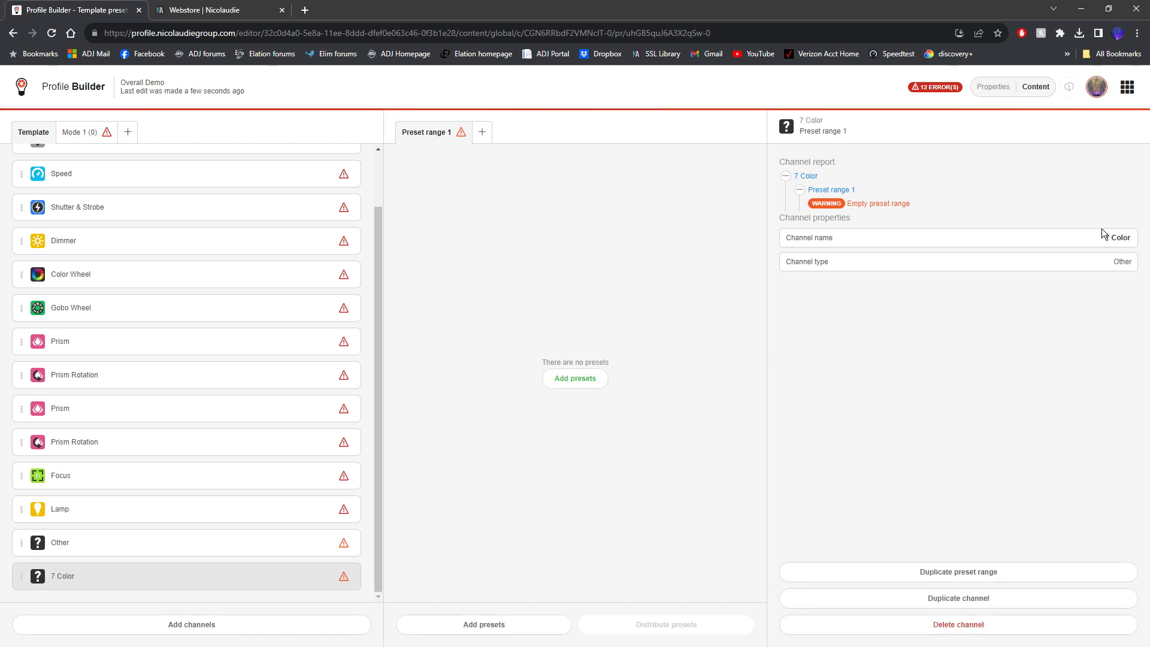
- Add the No function and Quad color presets to the 7 Color channel and open the Quad color preset's properties
left_click(569, 379)
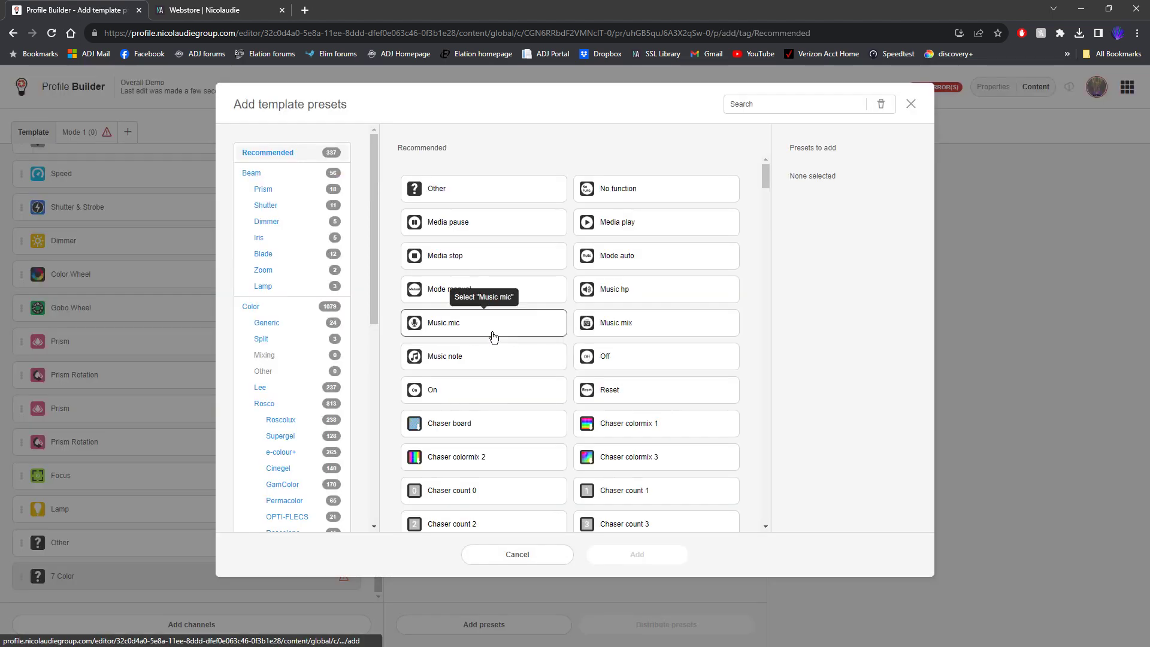
left_click(664, 189)
scroll(757, 348, "down", 4)
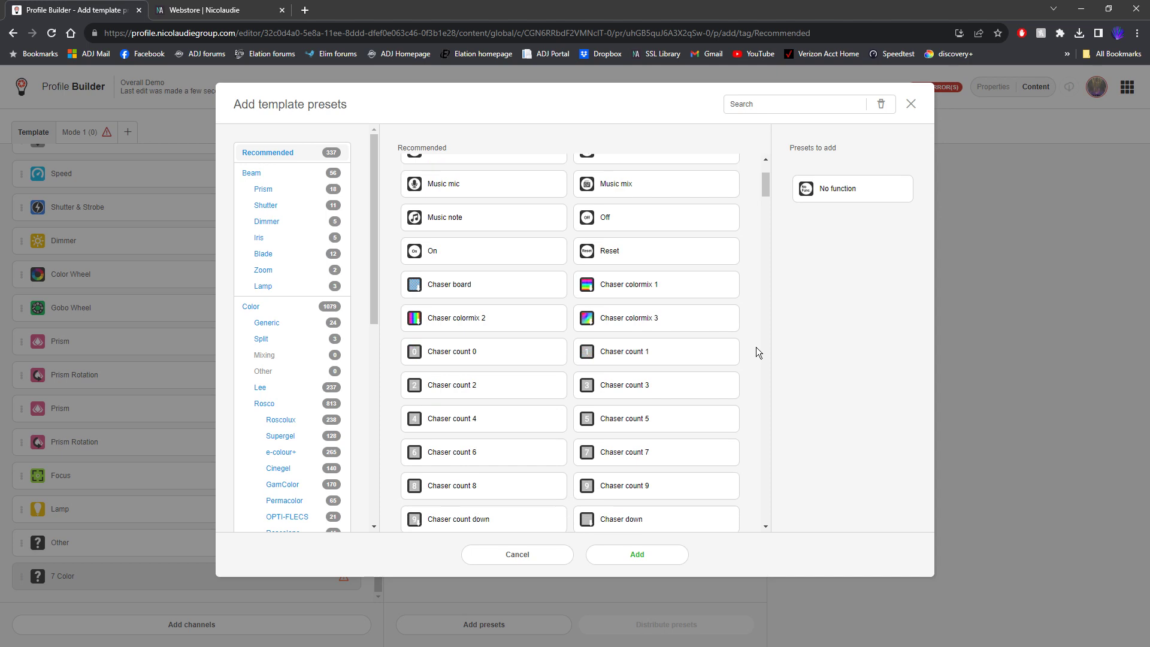
scroll(756, 346, "down", 8)
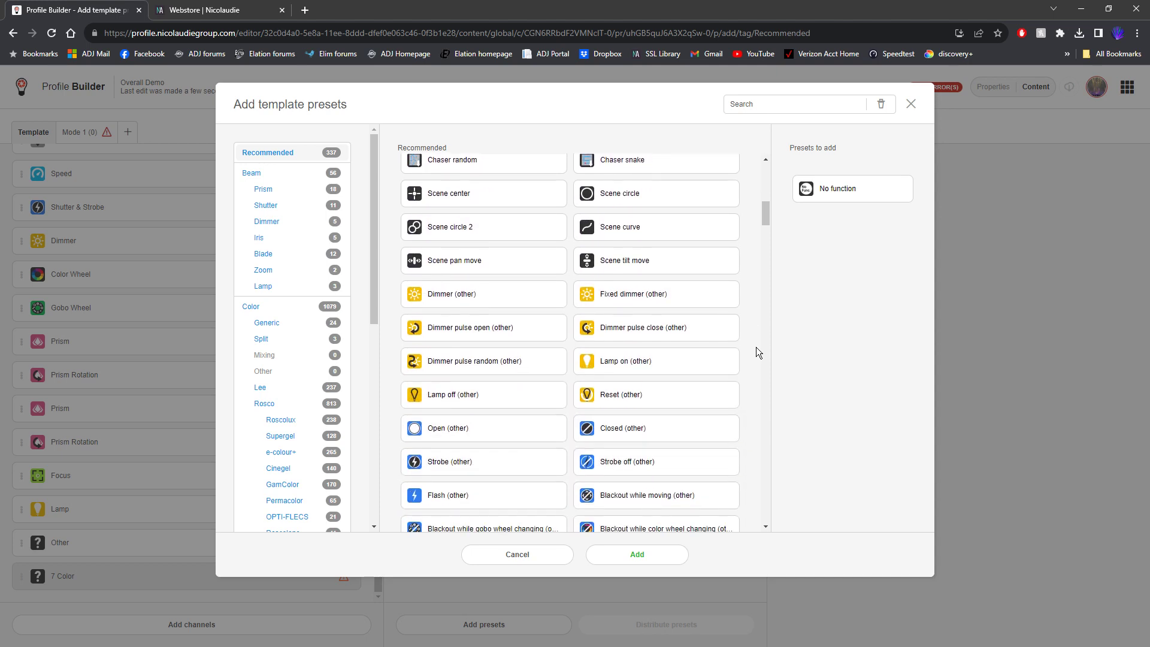
scroll(756, 347, "down", 5)
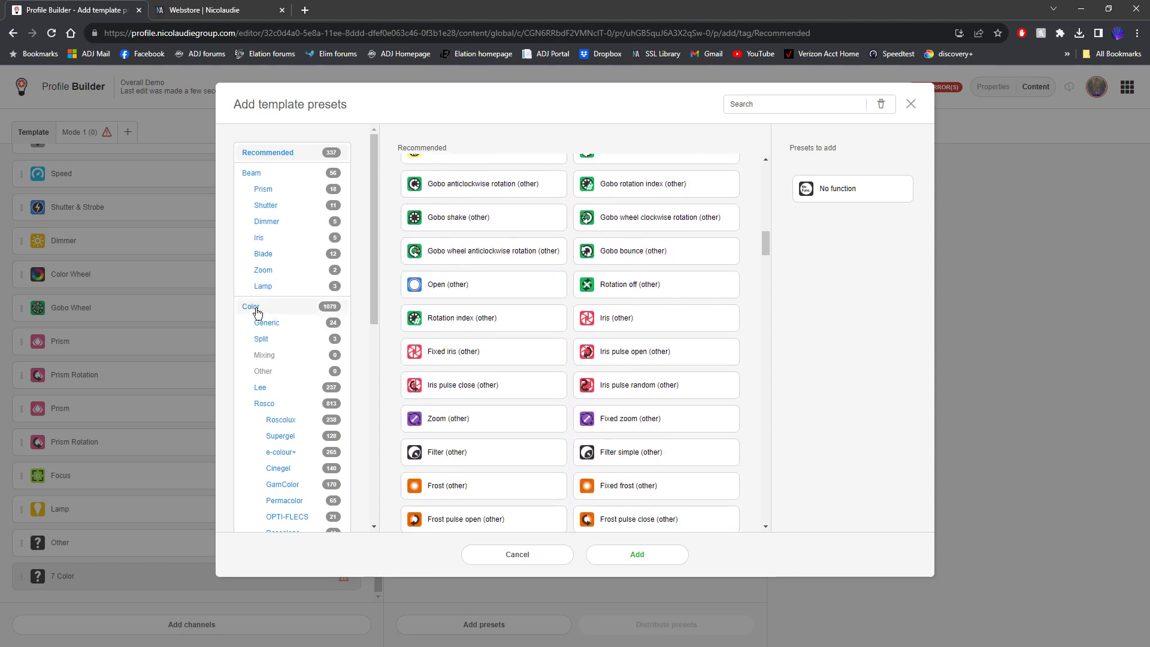
left_click(252, 307)
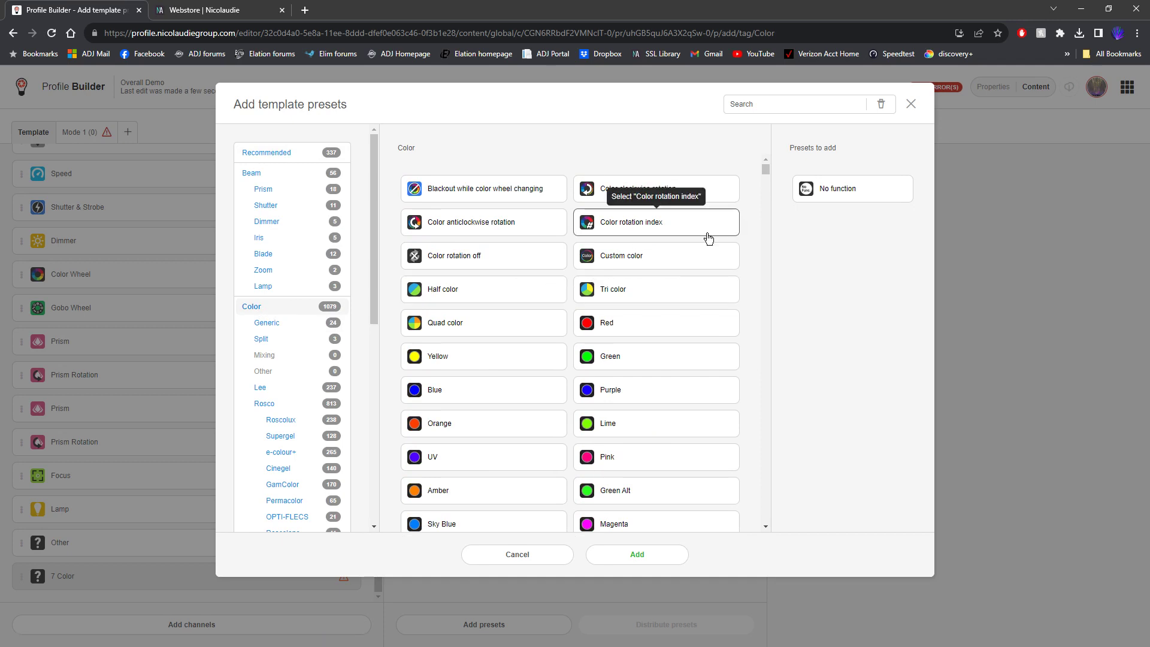
left_click(504, 322)
left_click(638, 553)
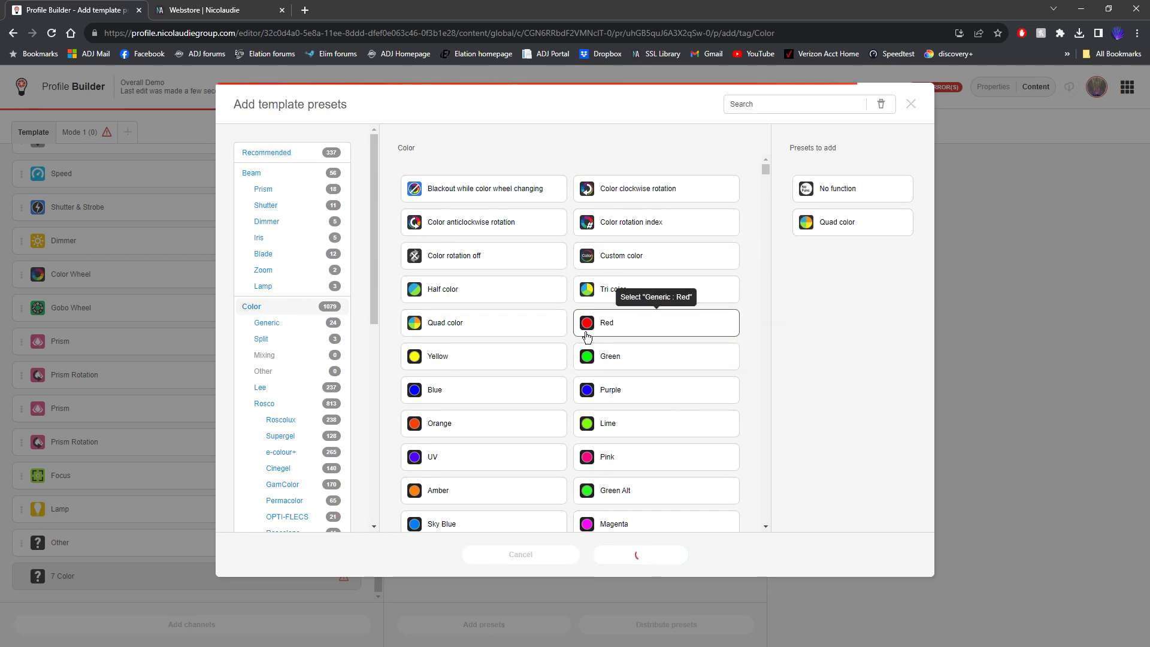
left_click(633, 312)
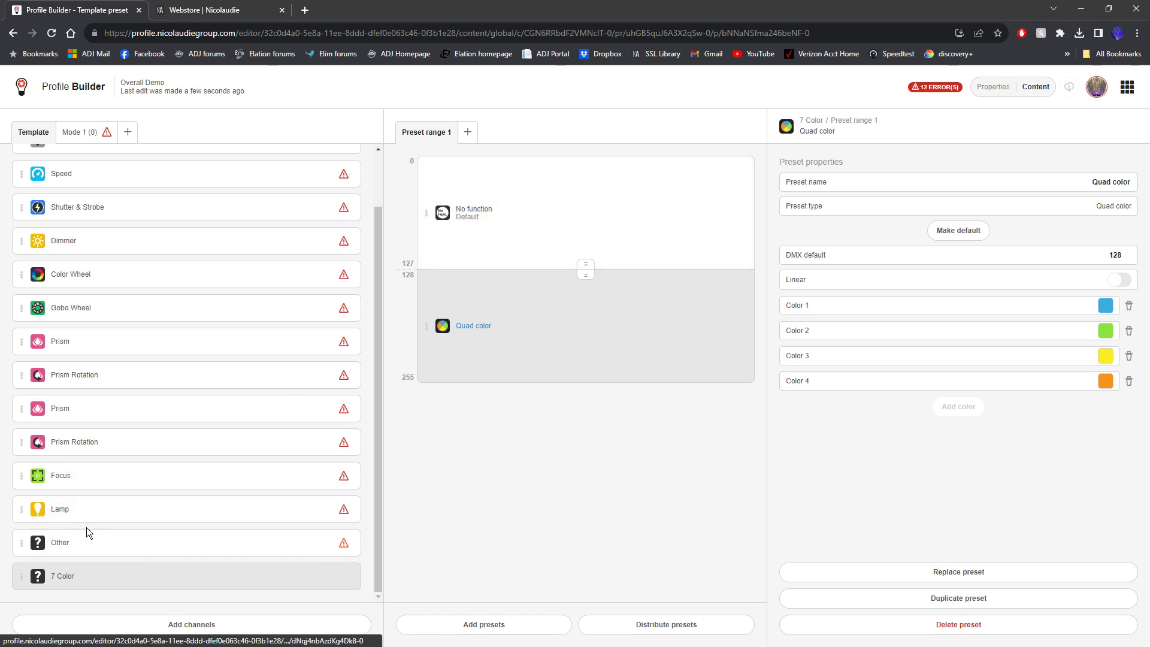
- Rename the remaining Other channel as "Functions" and add the No function and Reset presets to it
left_click(100, 548)
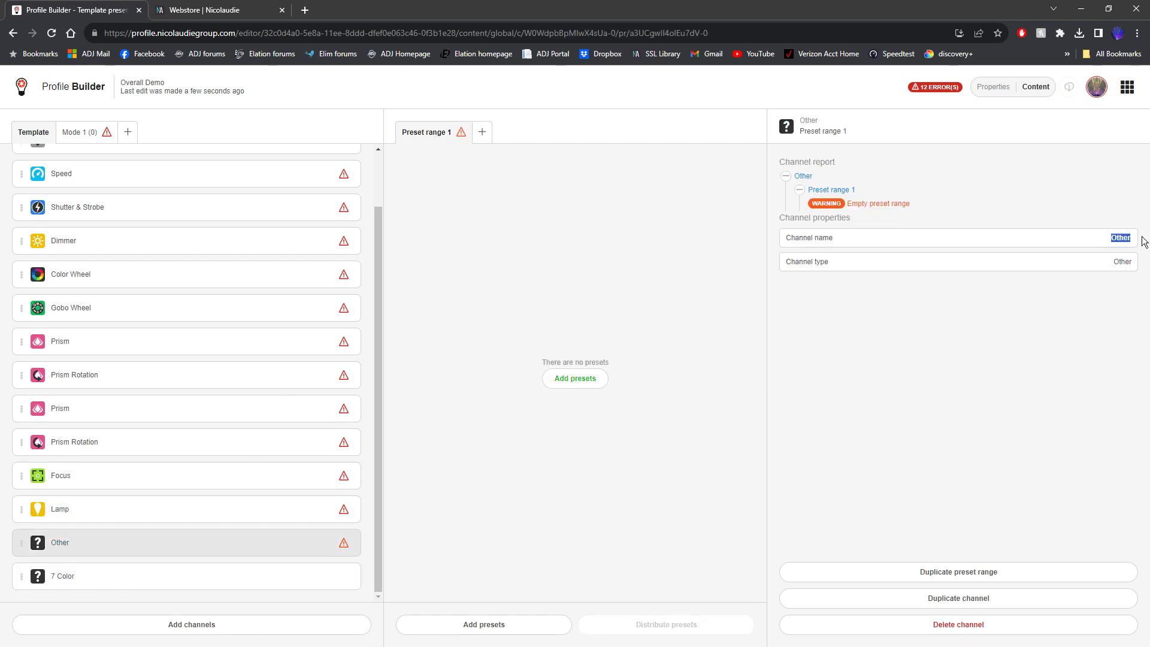
key("Return")
left_click(575, 378)
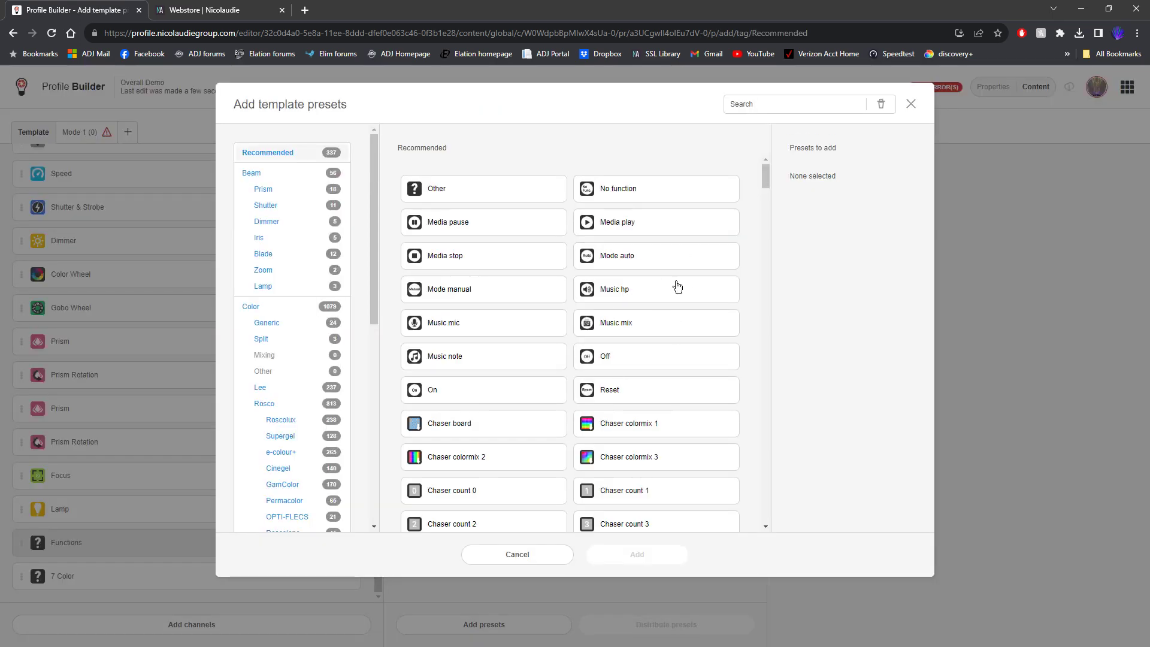
left_click(655, 194)
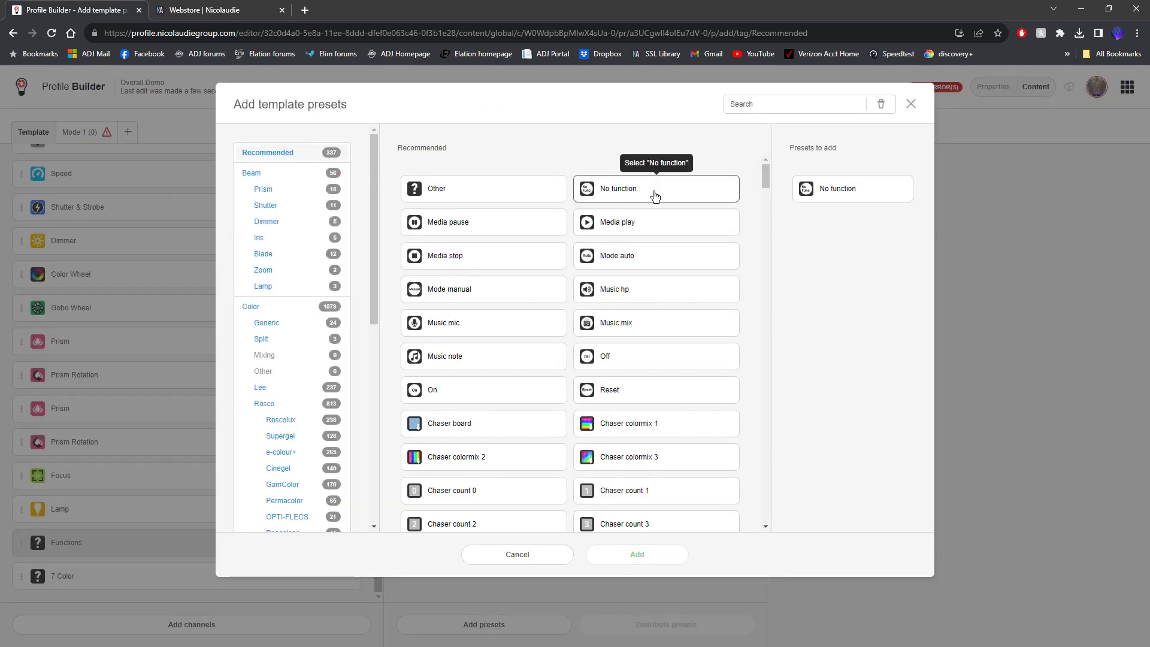
left_click(622, 393)
scroll(551, 366, "down", 5)
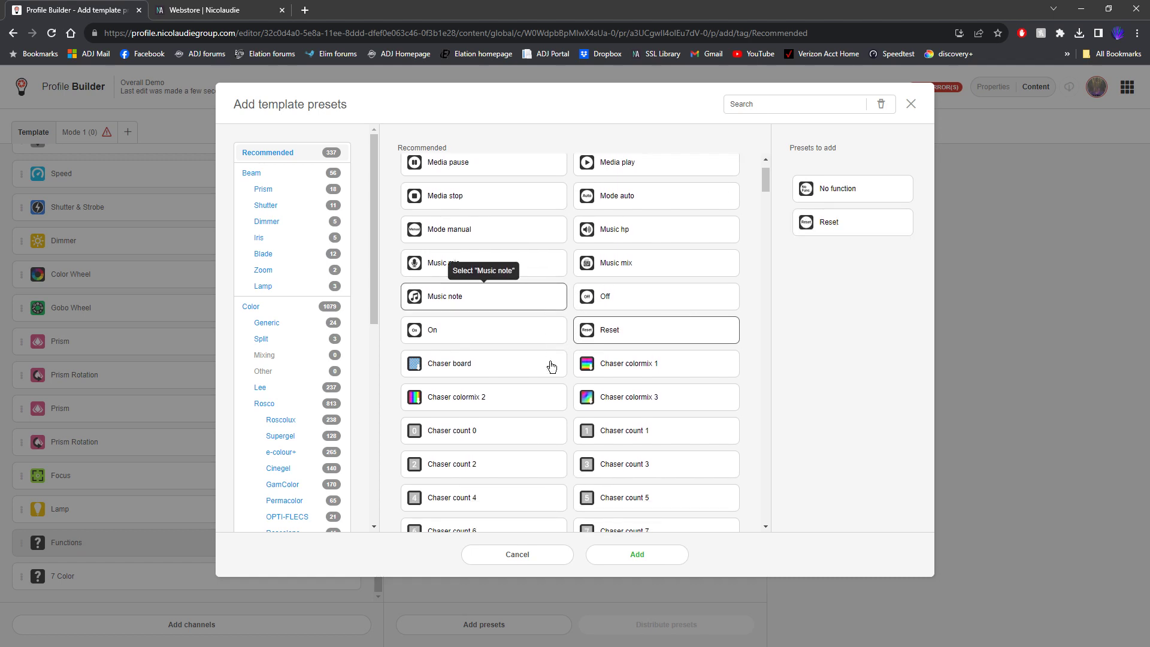
scroll(557, 426, "down", 1)
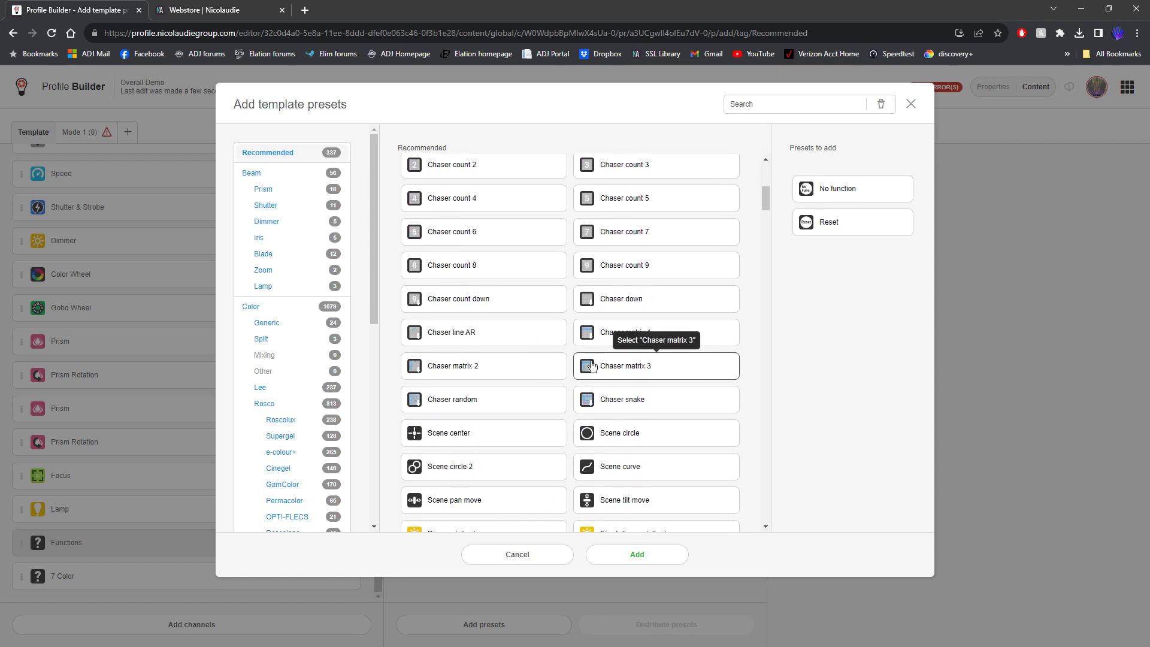
left_click(637, 554)
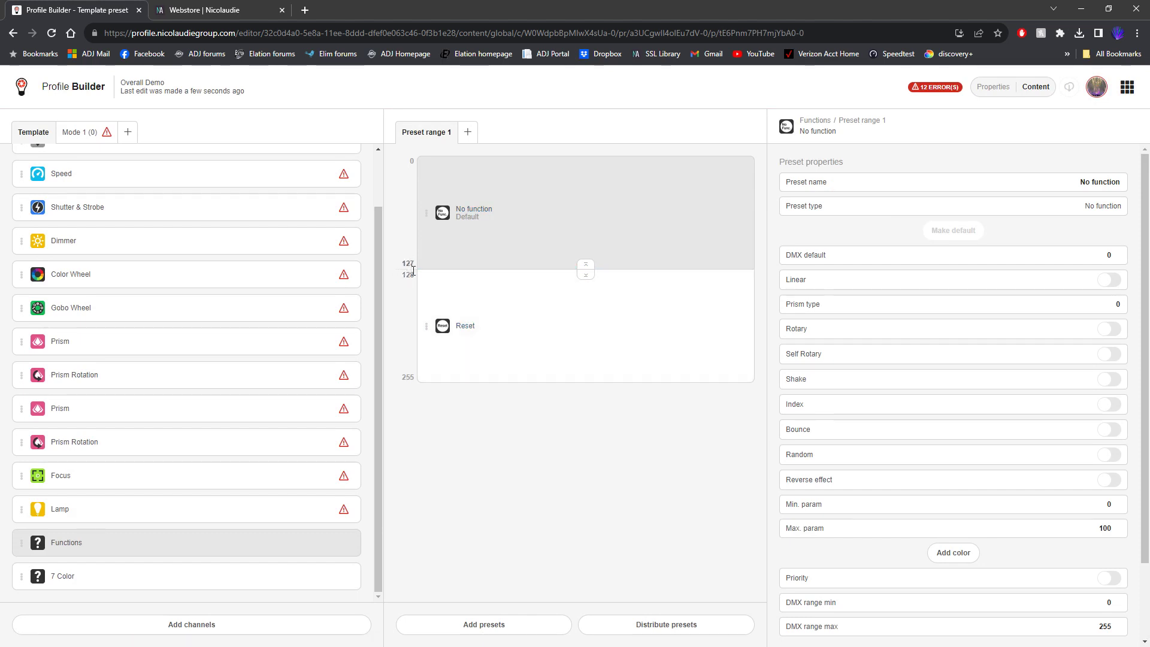
- Extend the No function preset of the Functions channel to DMX 205 so that Reset starts at 206
left_click_drag(586, 271, 584, 317)
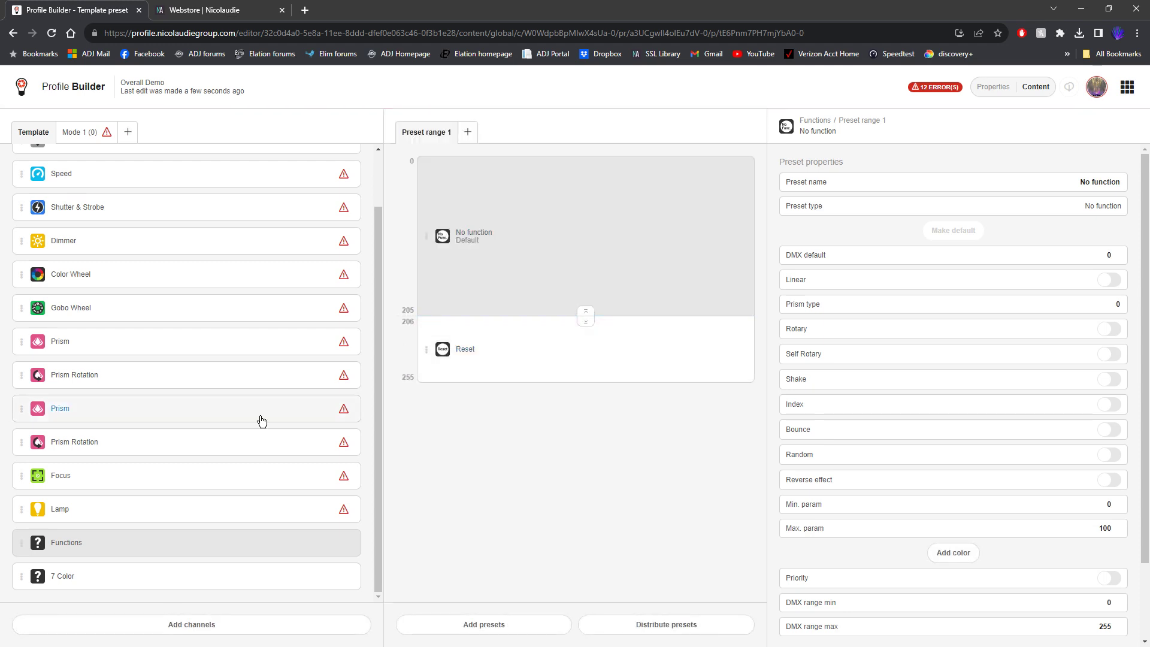
- Add the recommended Lamp on and Lamp off presets to the Lamp channel
left_click(149, 510)
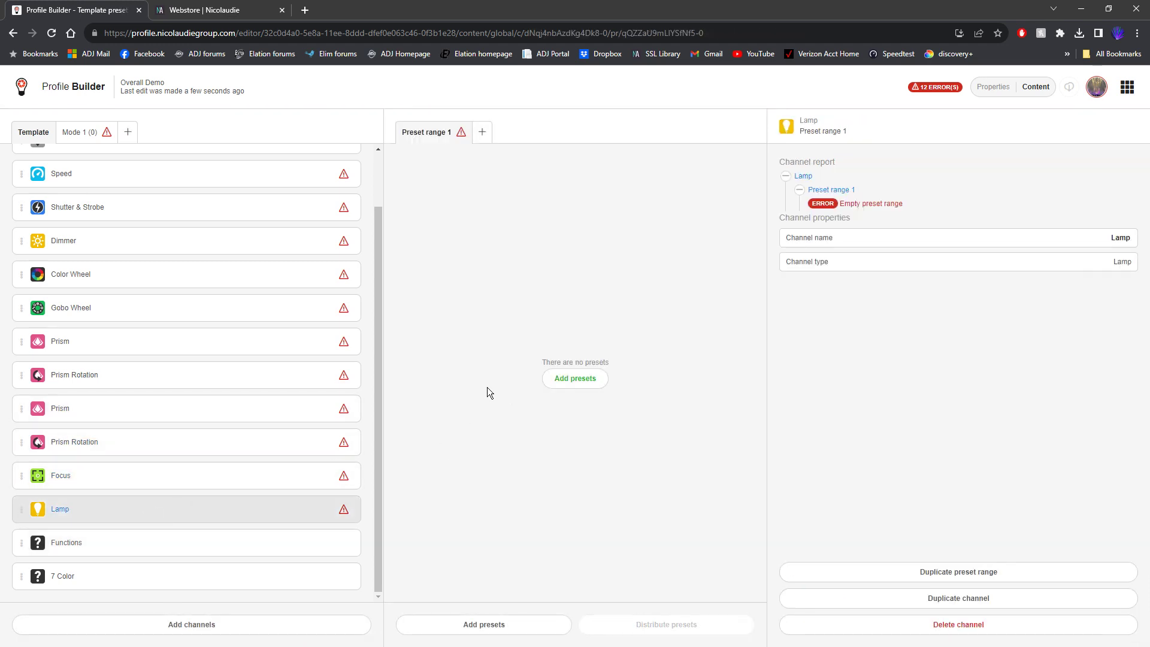
left_click(142, 550)
left_click(143, 508)
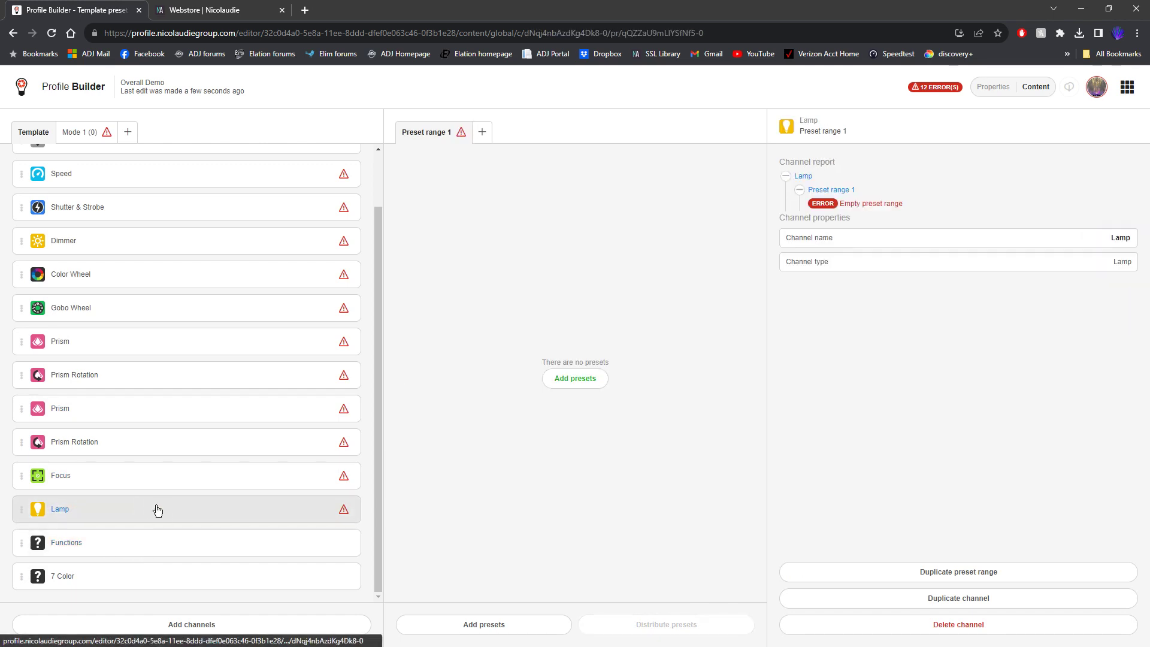
left_click(560, 380)
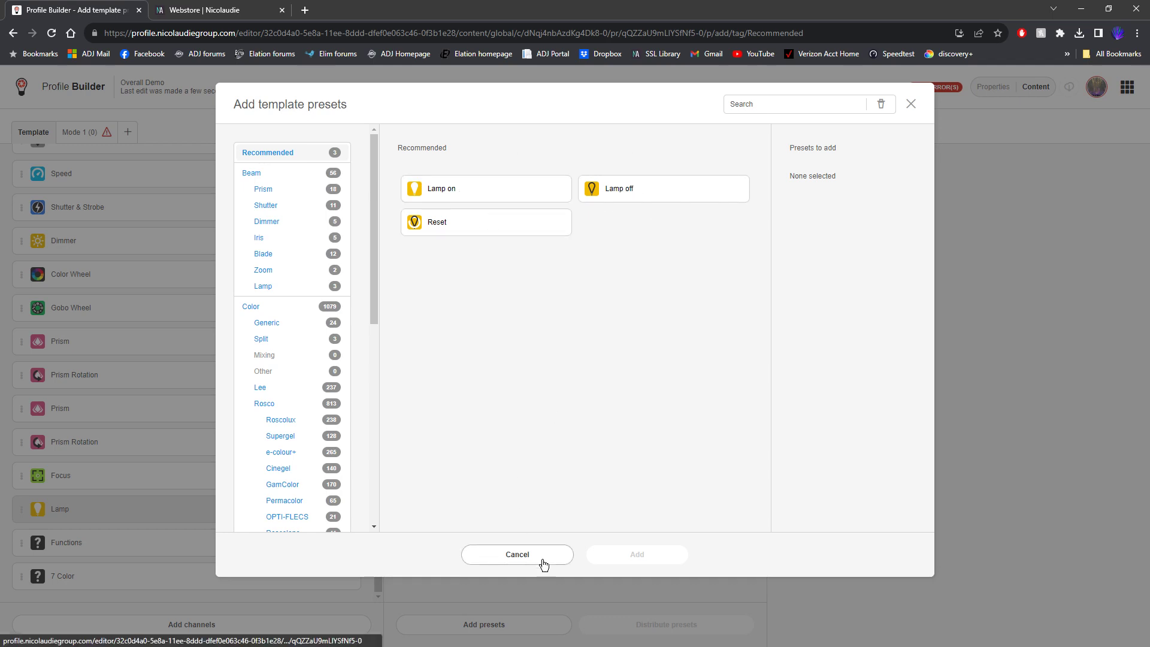
left_click(551, 187)
left_click(620, 195)
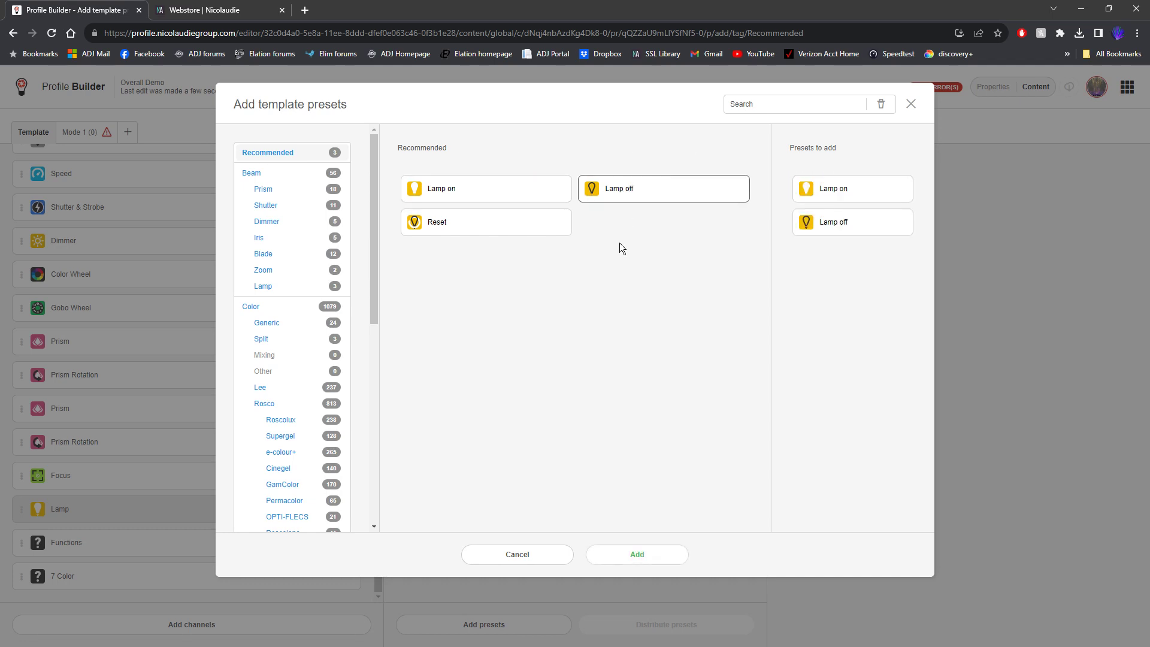
left_click(633, 556)
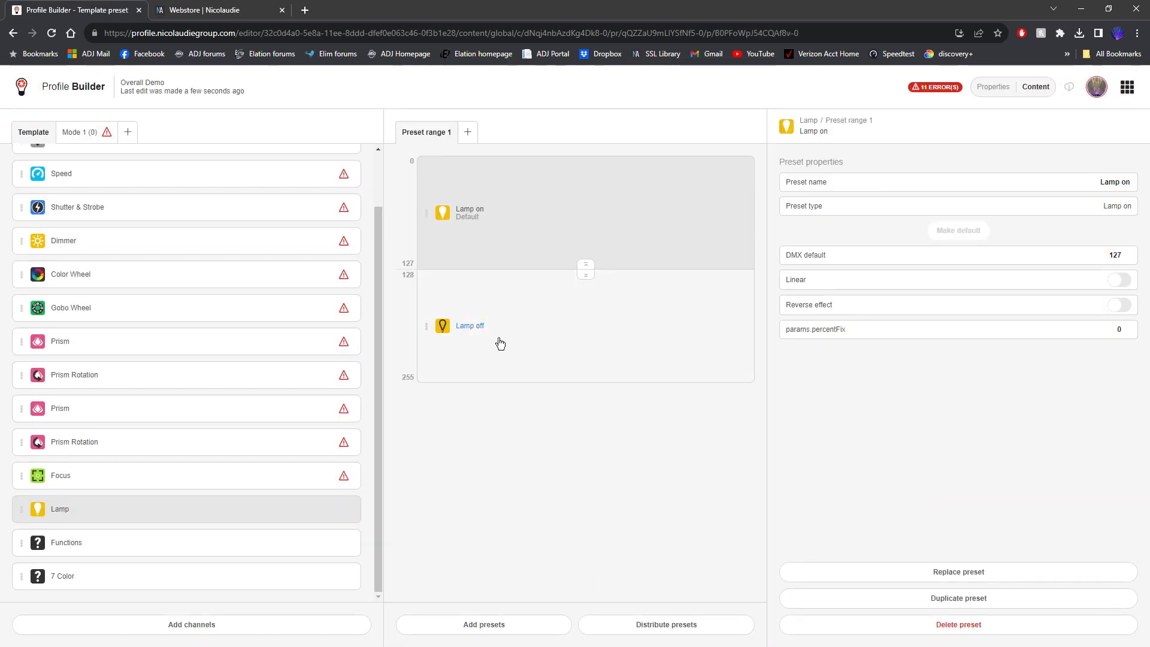
left_click(576, 231)
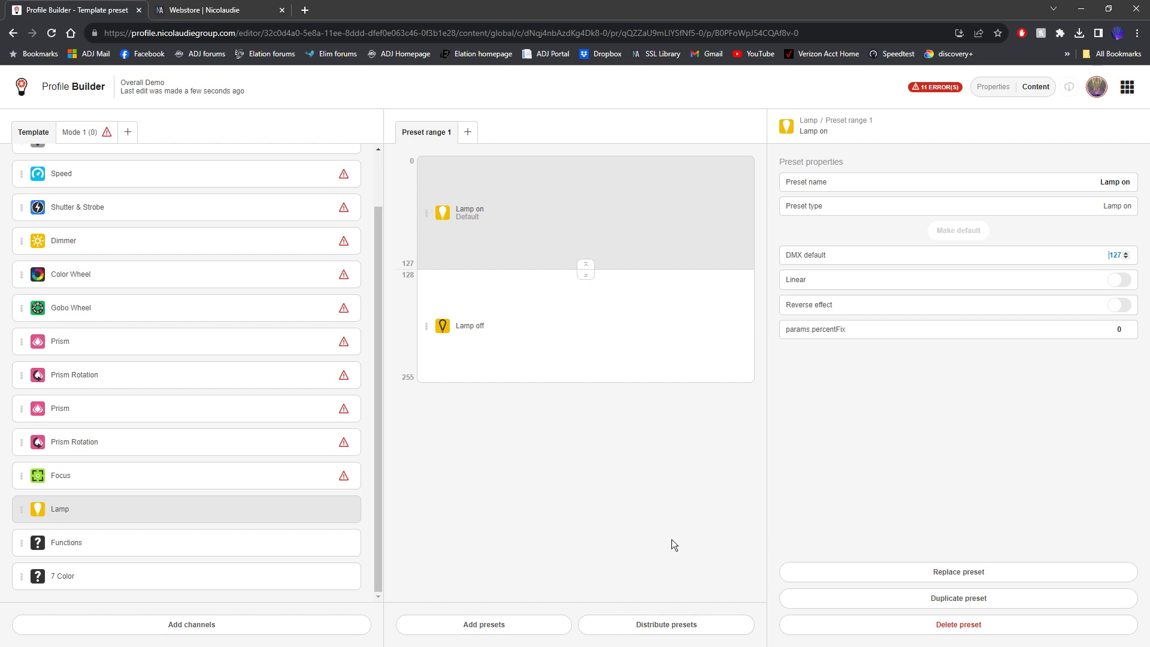
- Add three No function presets from the Other category to the Lamp channel
left_click(532, 623)
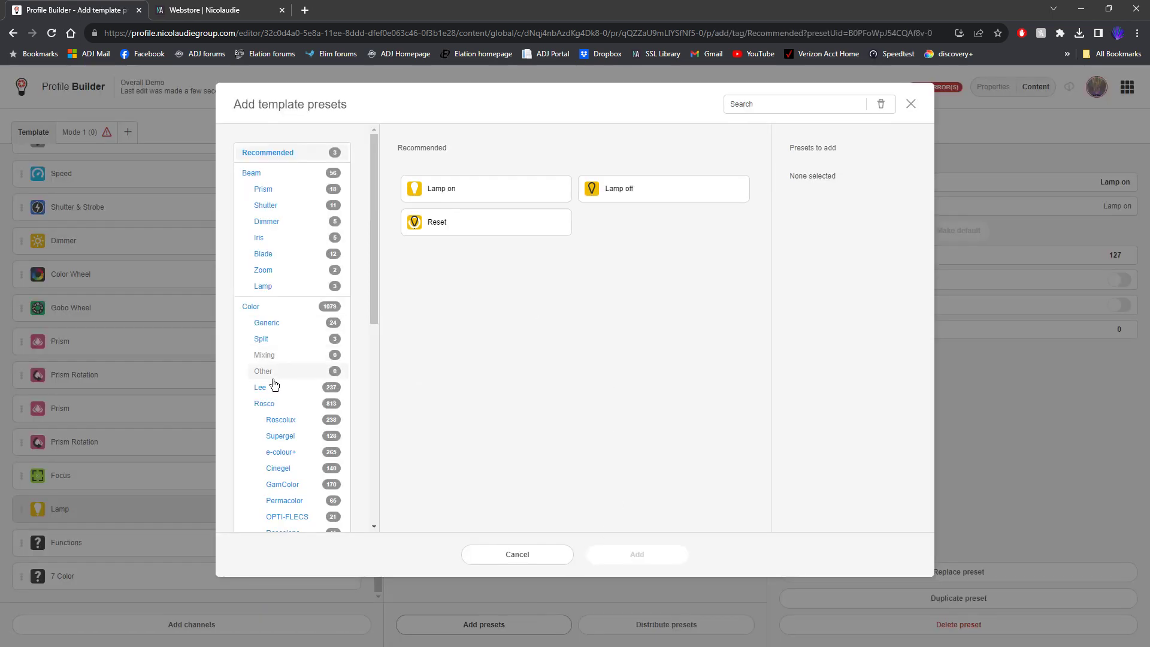
scroll(280, 384, "down", 10)
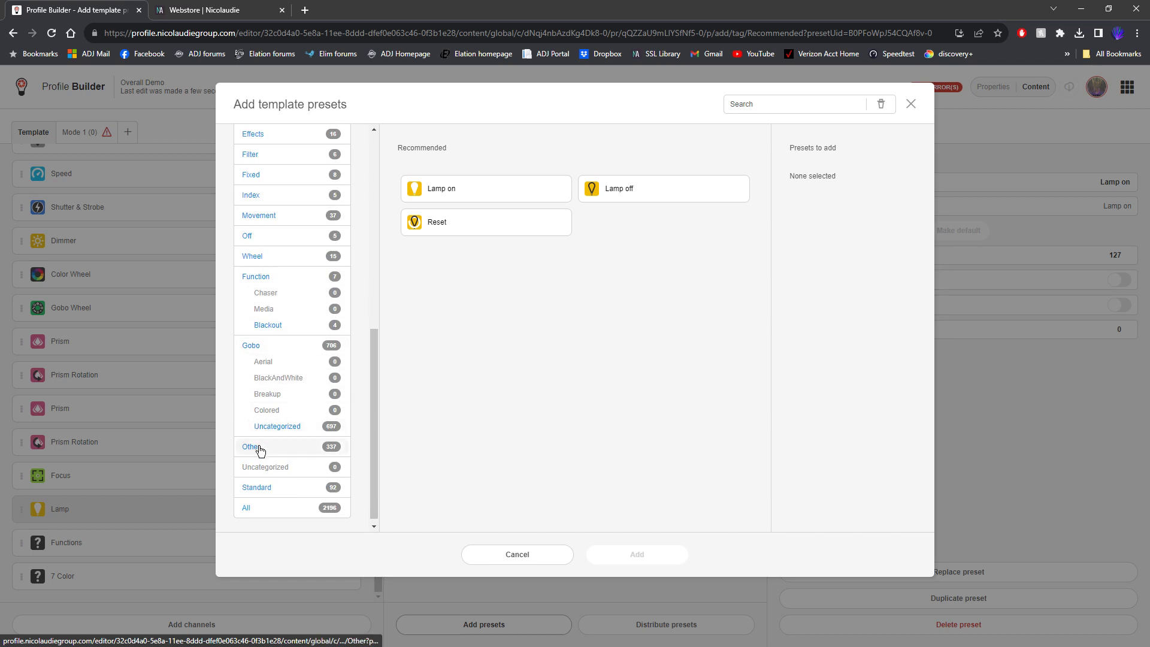
left_click(258, 487)
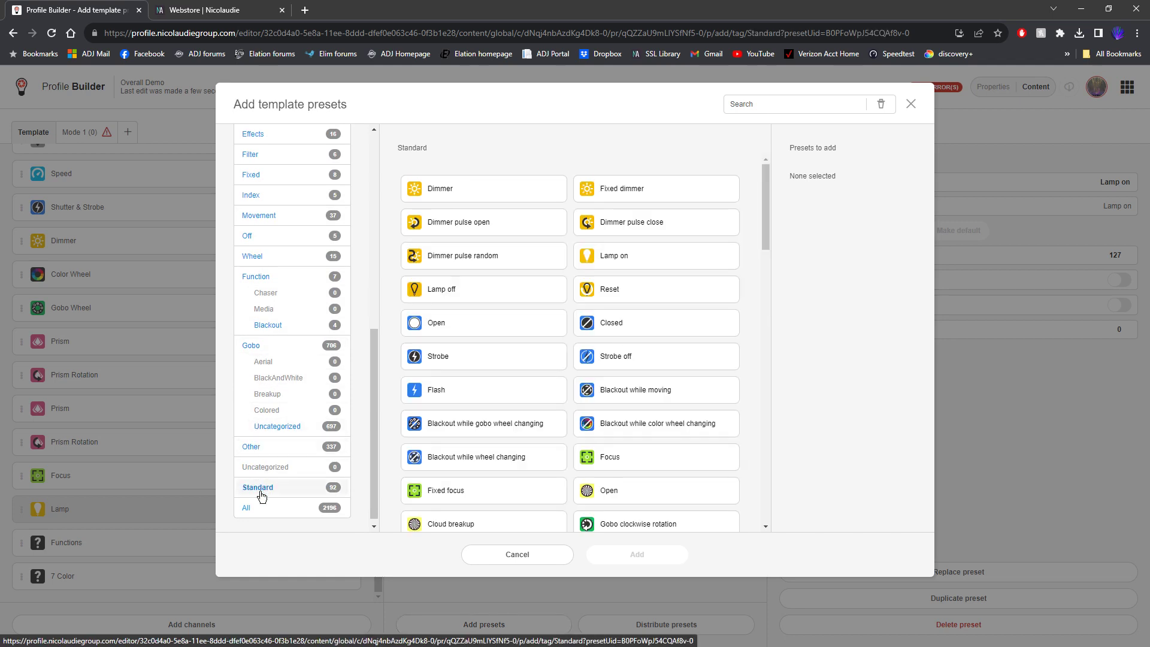
left_click(251, 511)
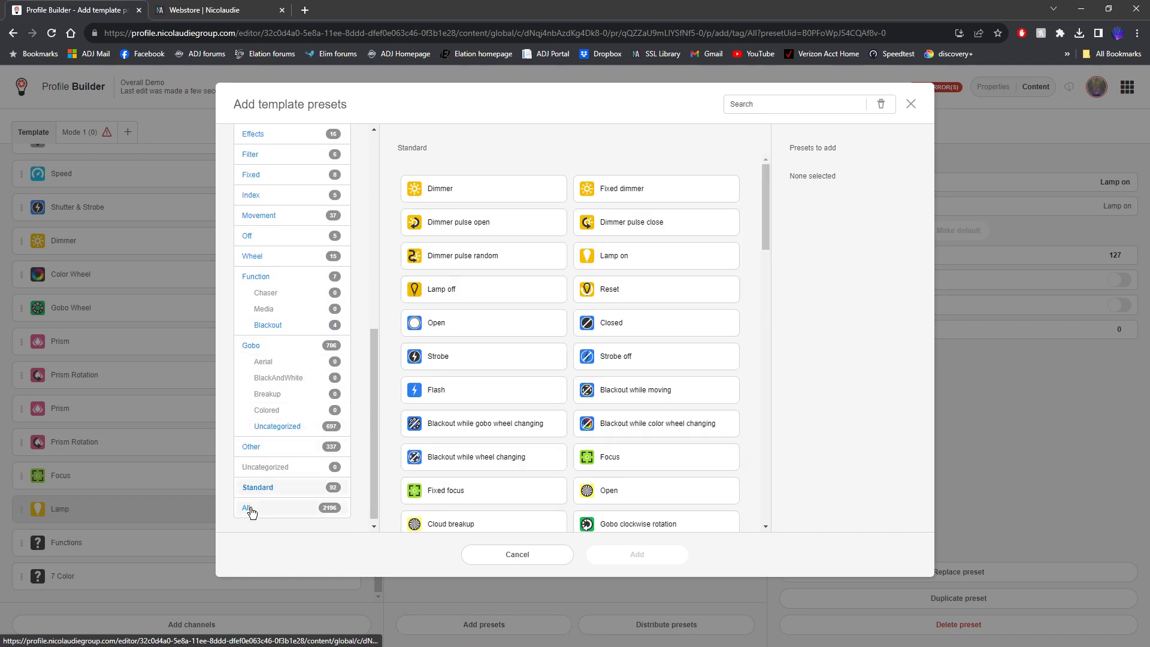
left_click(253, 447)
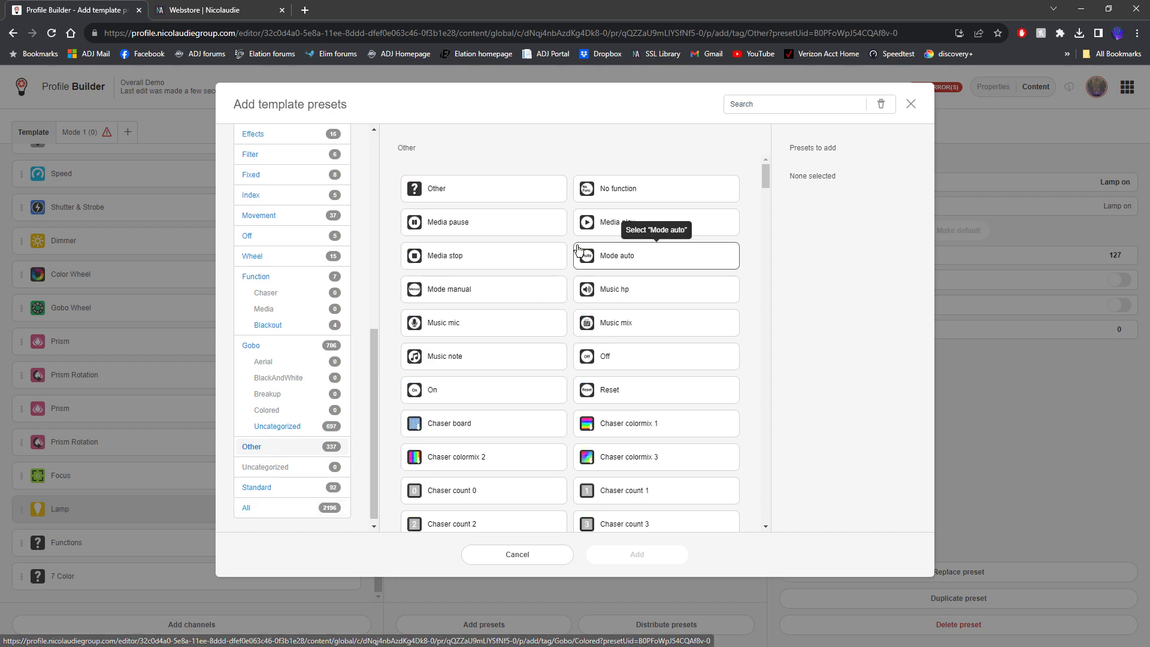
left_click(658, 185)
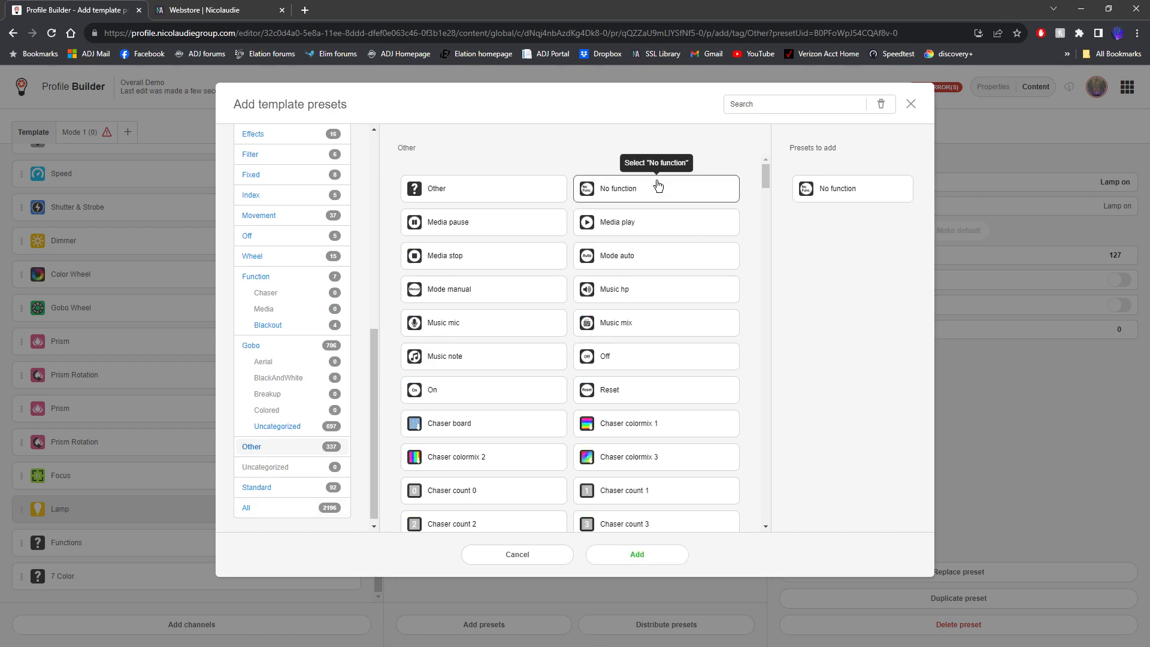
left_click(660, 190)
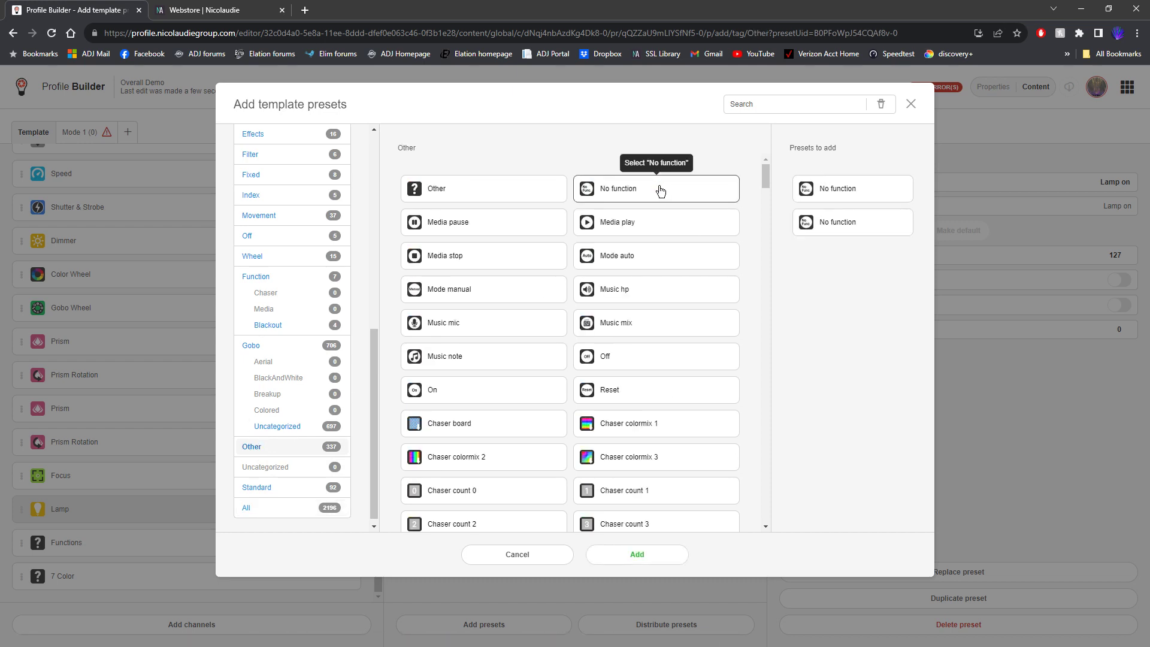
left_click(660, 191)
left_click(669, 546)
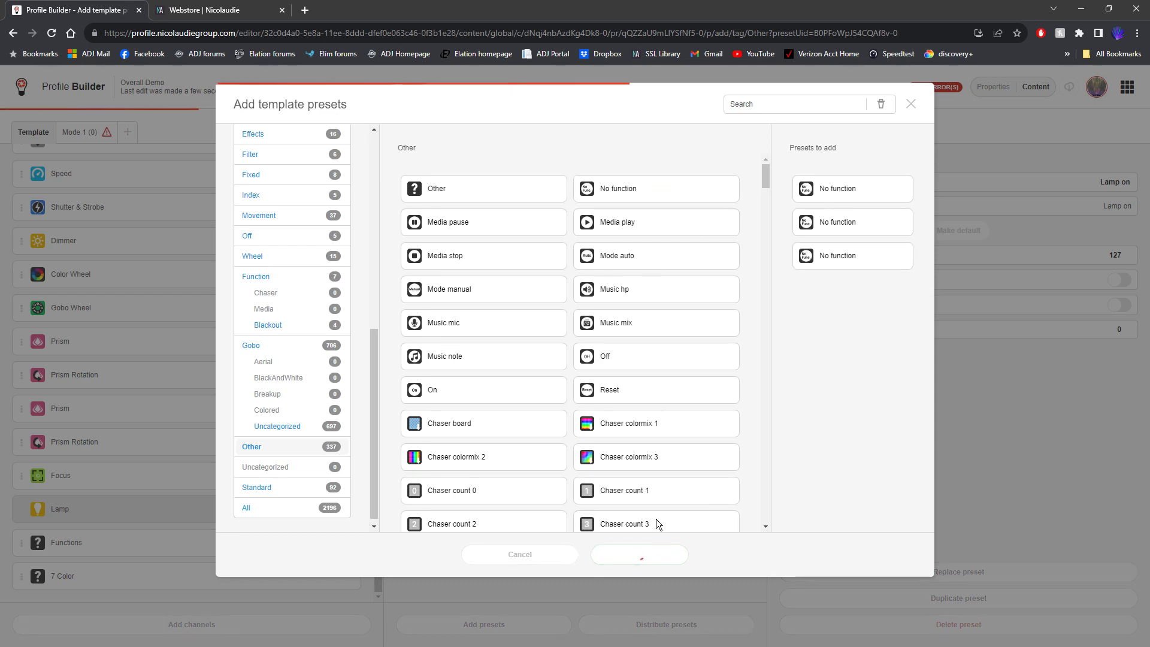
- Place No function presets before Lamp on and between Lamp on and Lamp off, and make the first one the default
left_click_drag(427, 399, 465, 180)
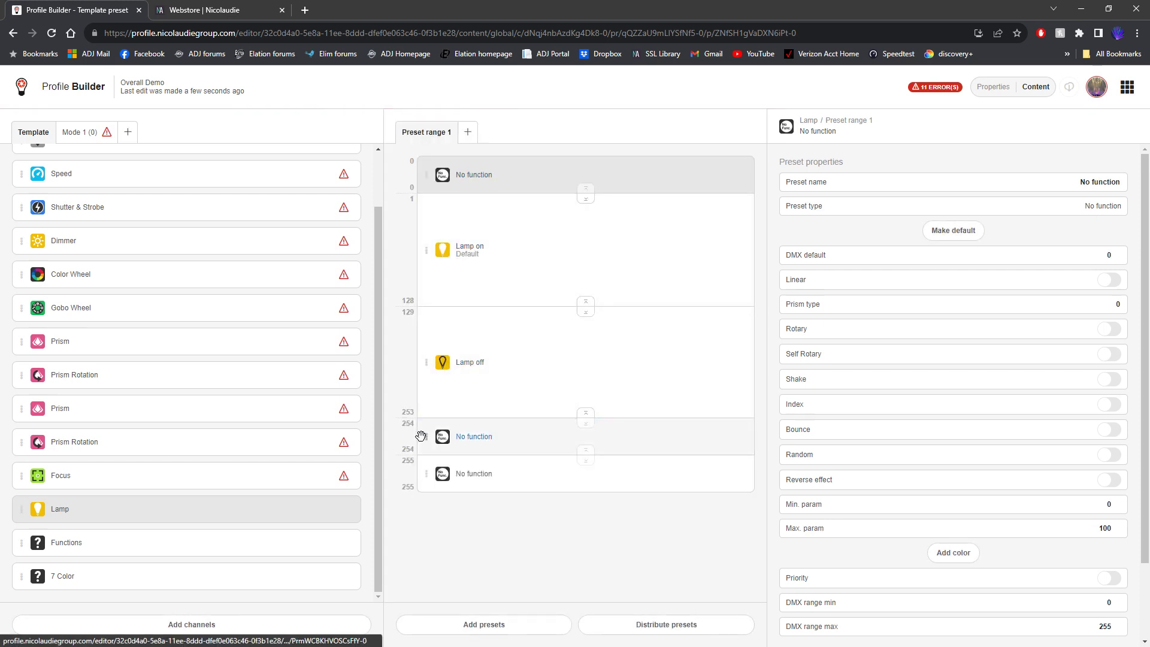
left_click_drag(425, 442, 469, 325)
left_click_drag(469, 326, 475, 326)
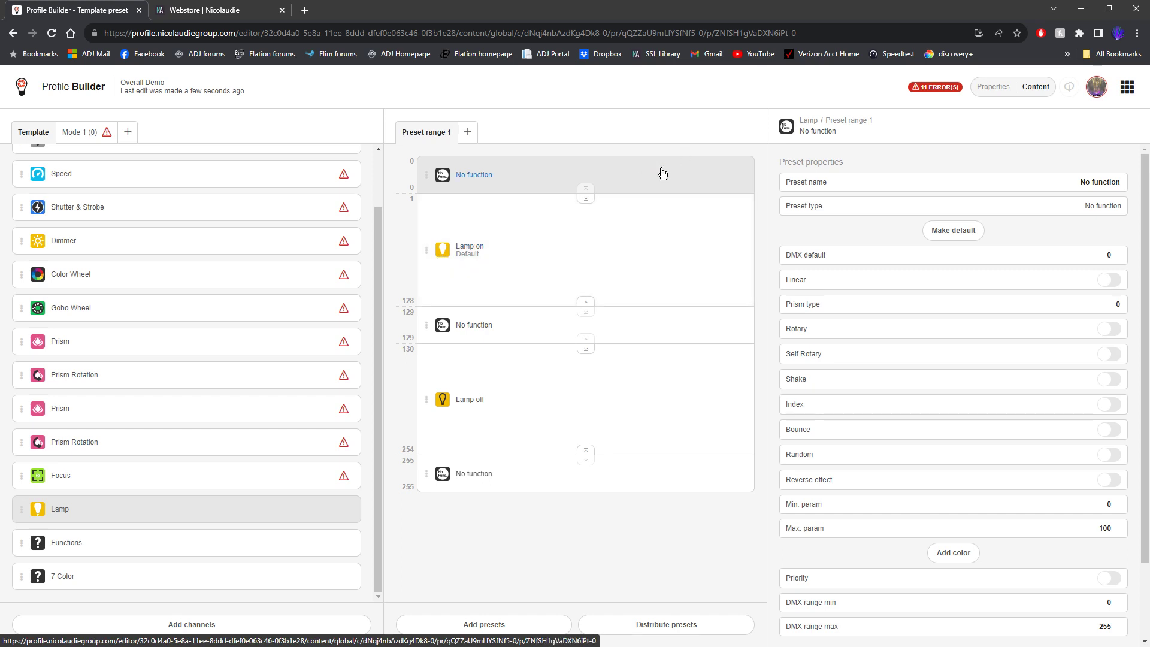
left_click(954, 231)
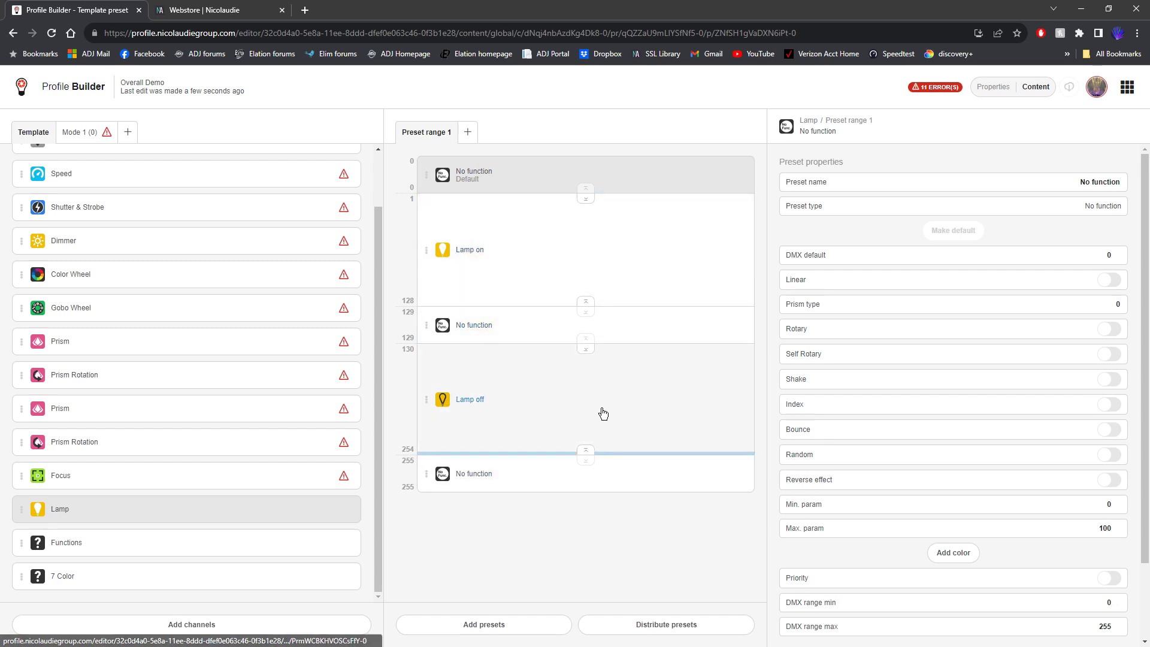
left_click(133, 546)
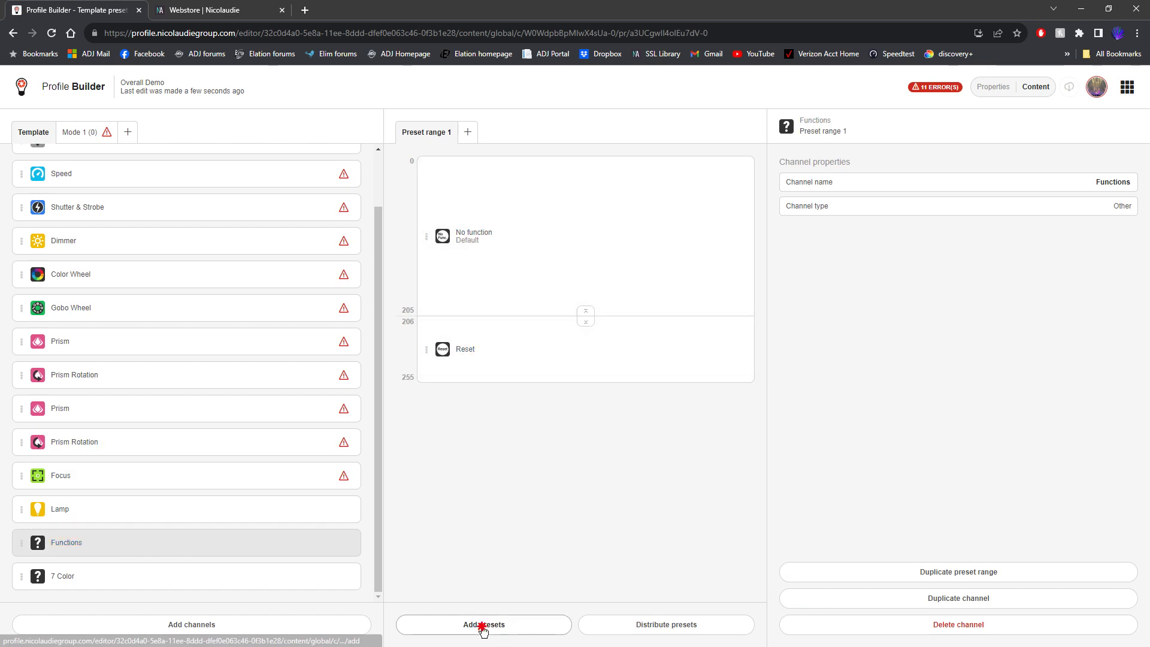
left_click(483, 623)
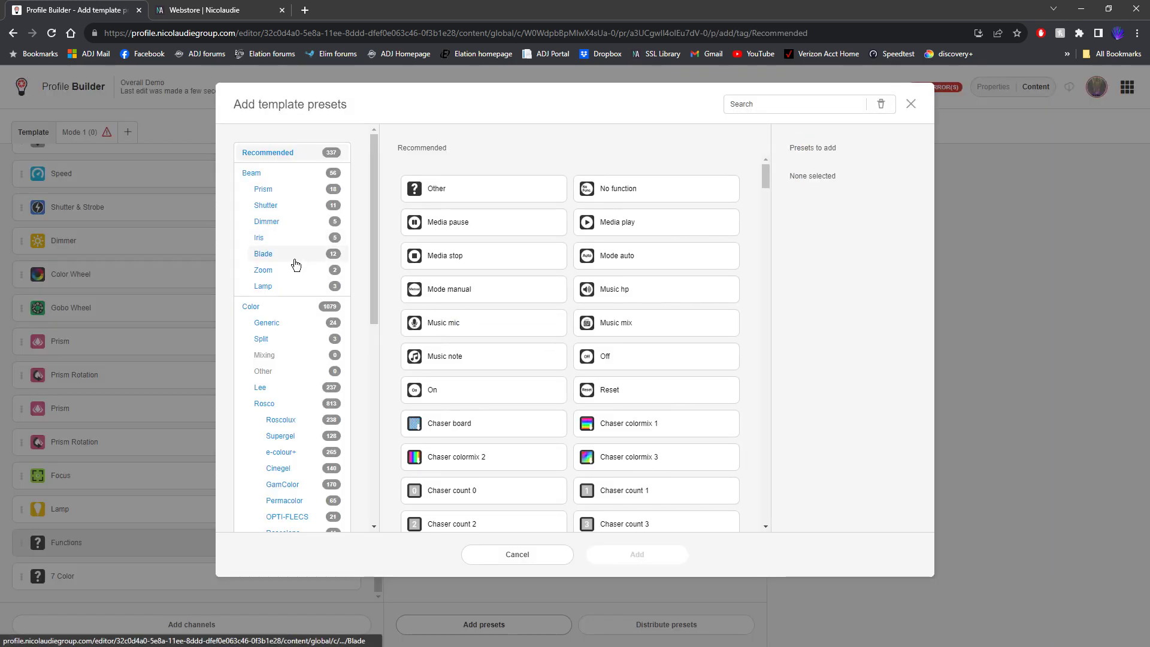
left_click(276, 287)
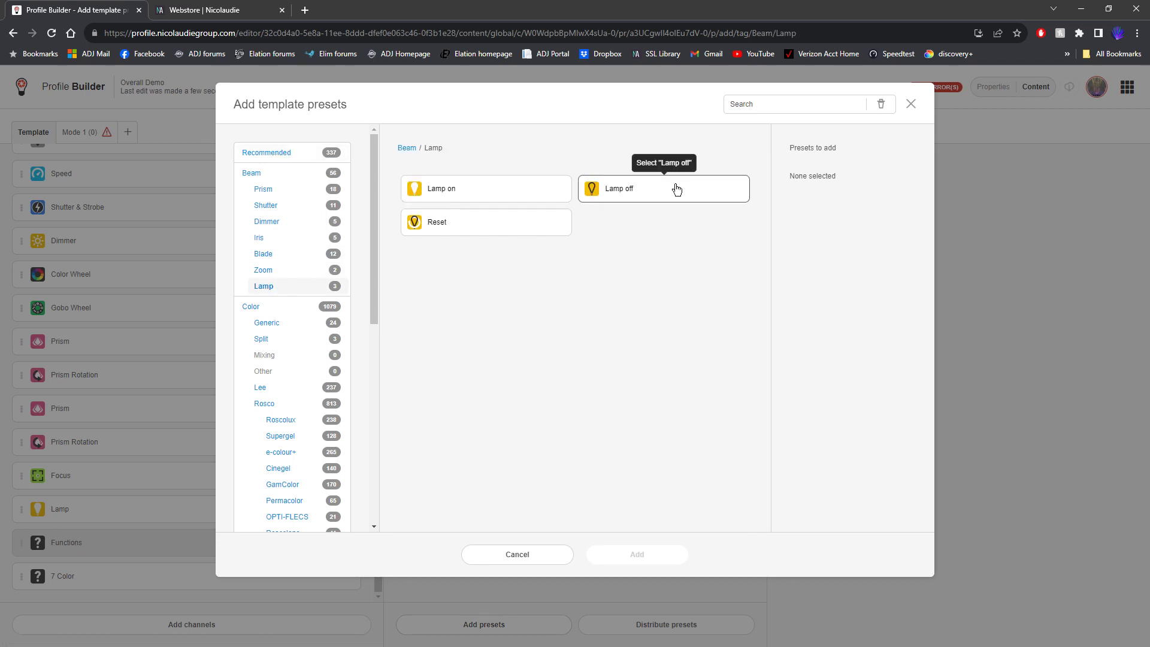
left_click(518, 554)
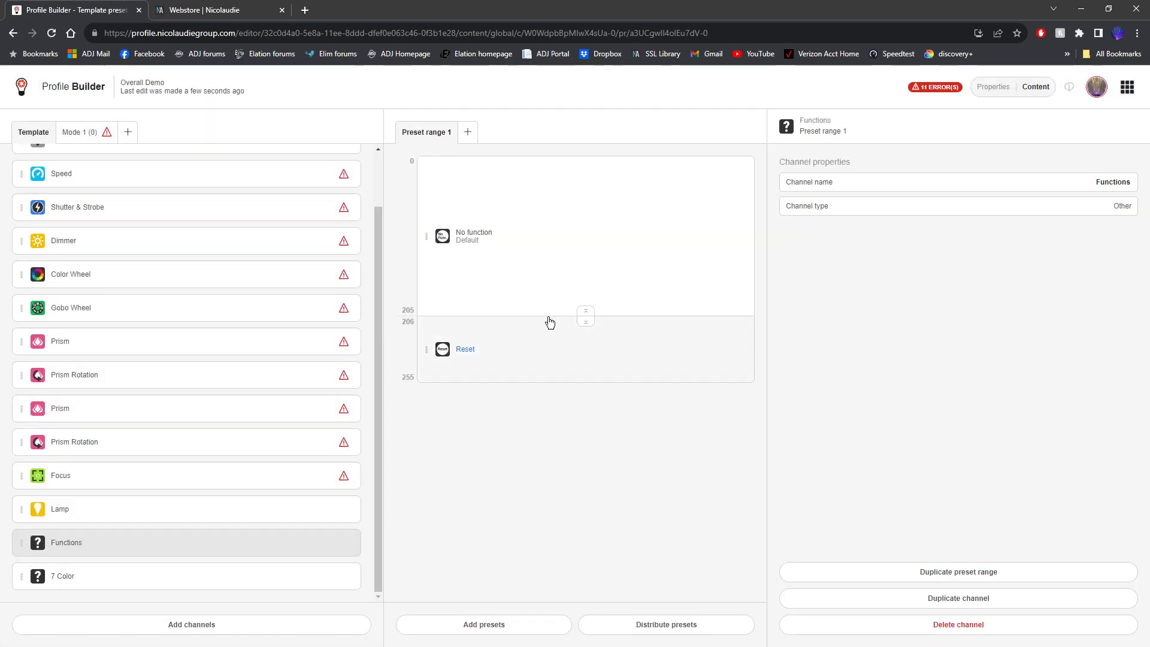
- Add the recommended Speed preset to the Speed channel
scroll(170, 440, "up", 1)
left_click(195, 233)
left_click(554, 378)
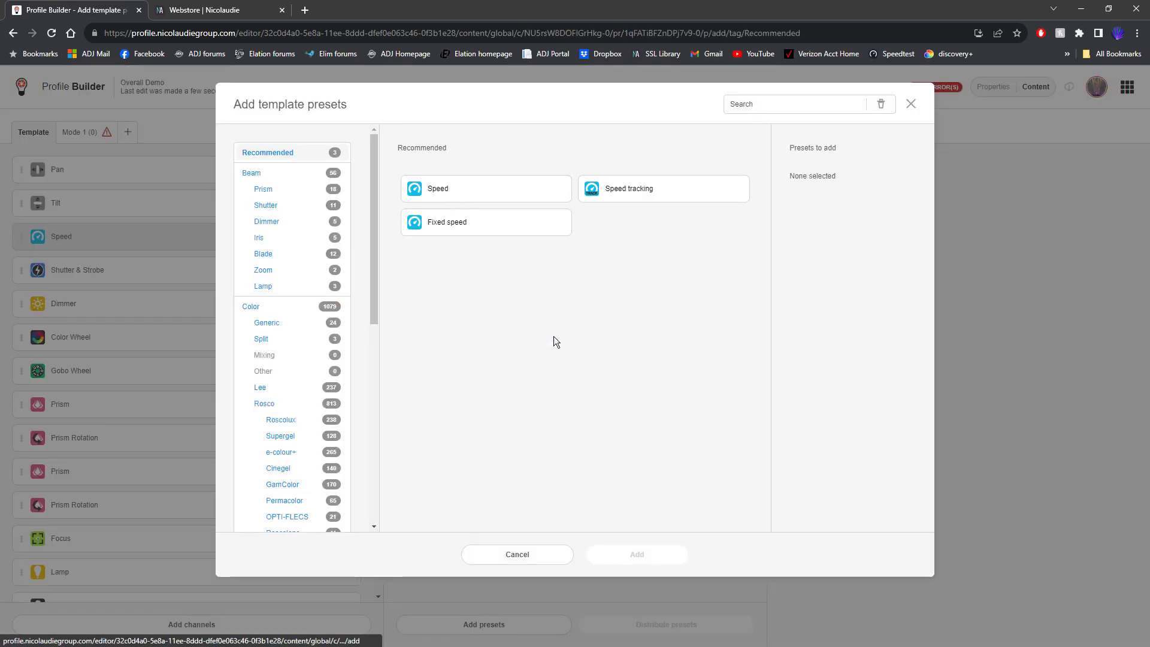
left_click(527, 198)
left_click(637, 554)
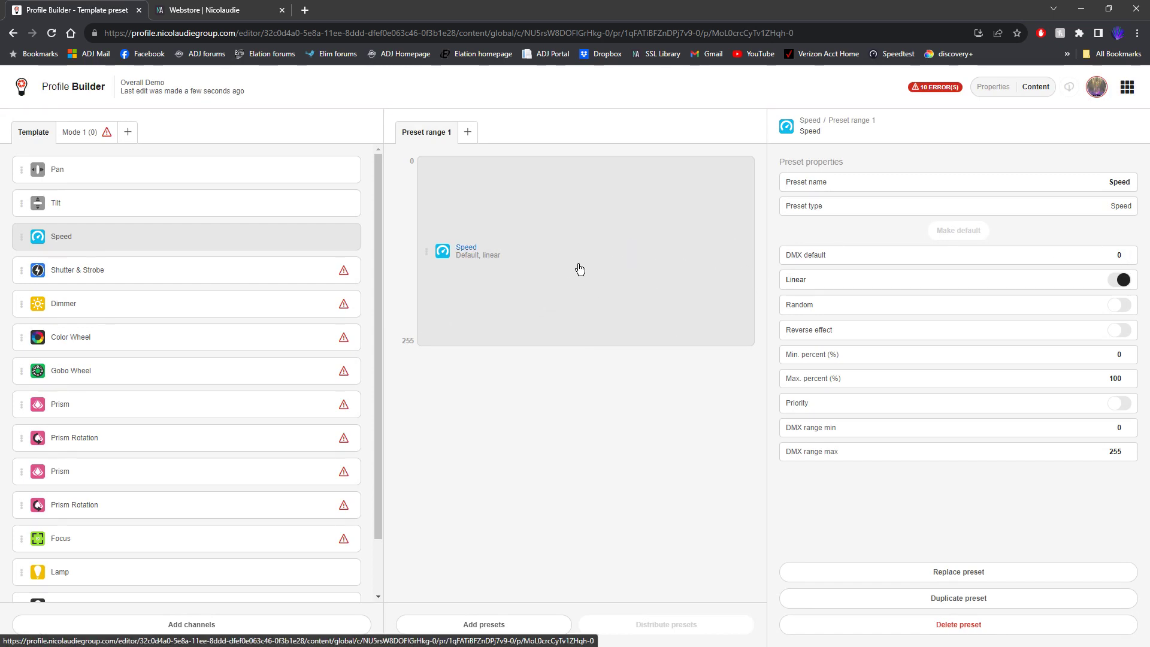
- Select Closed, Open, Strobe, a second Open and Dimmer pulse open as presets to add to the Shutter & Strobe channel
left_click(297, 269)
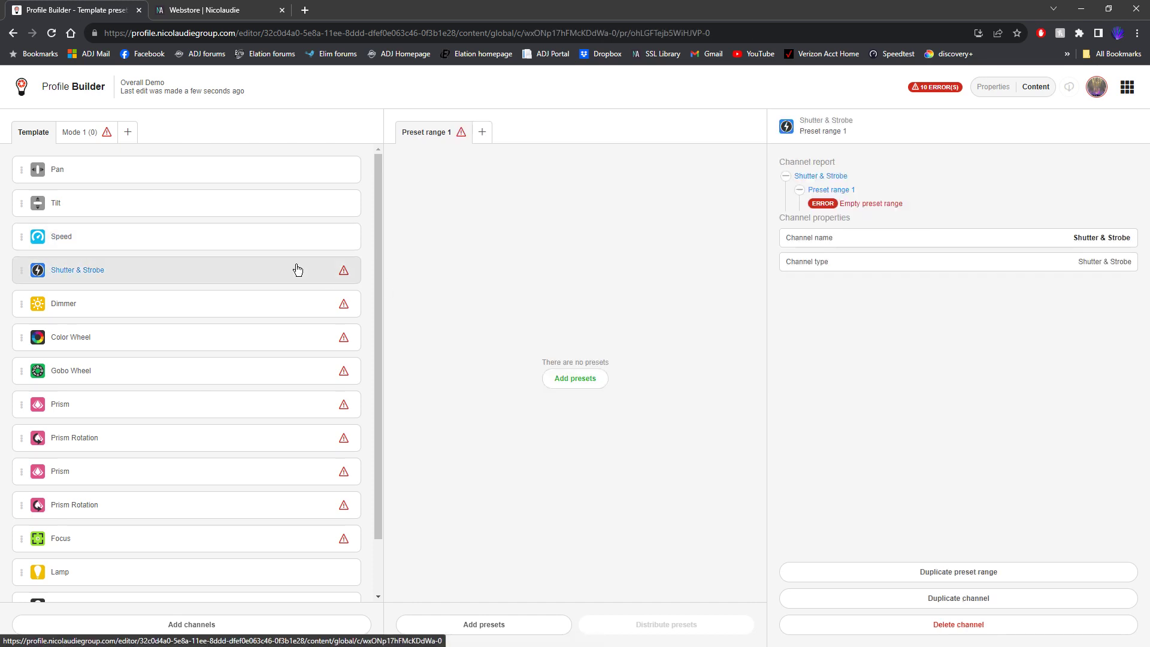
left_click(573, 378)
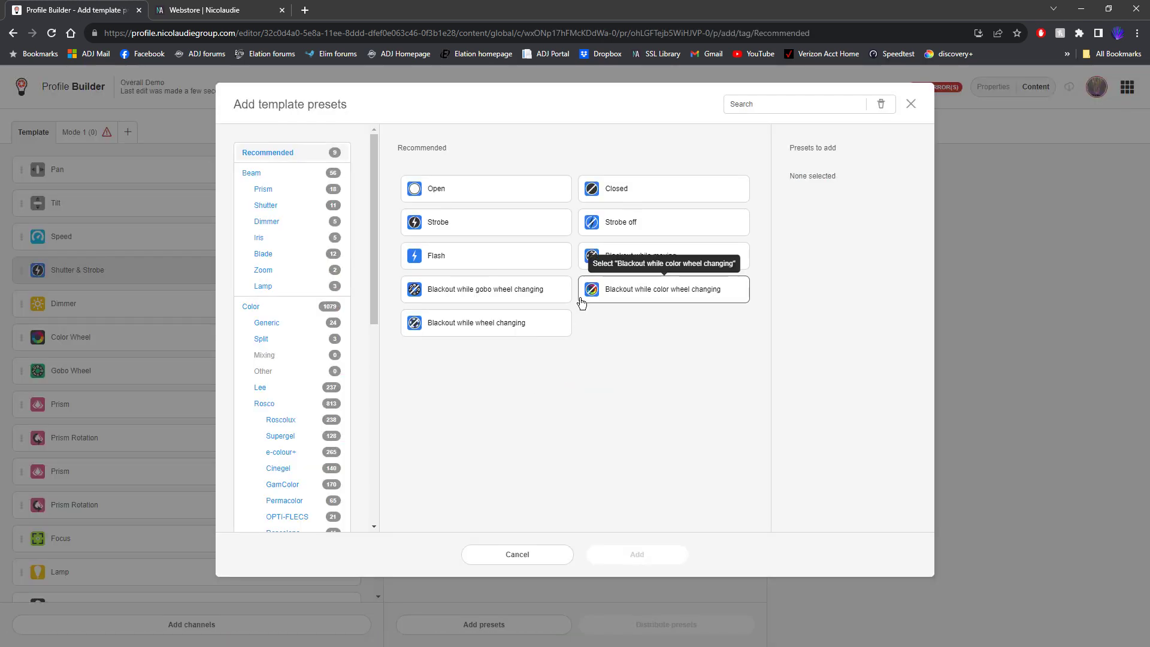
left_click(632, 199)
left_click(534, 187)
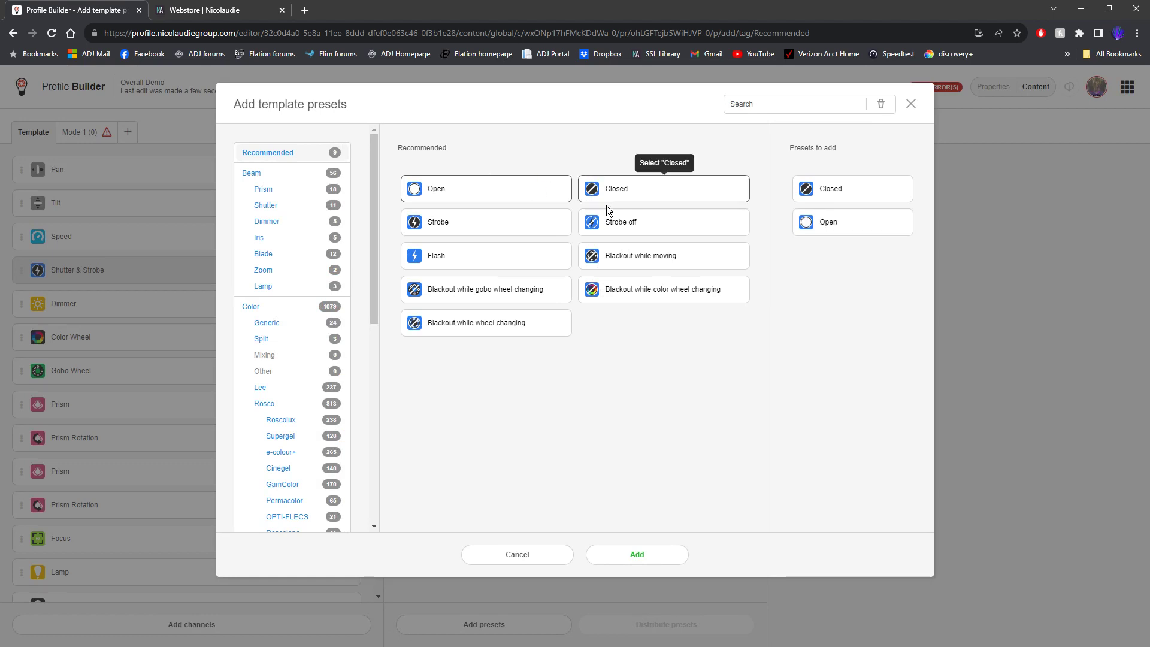
left_click(510, 225)
left_click(519, 199)
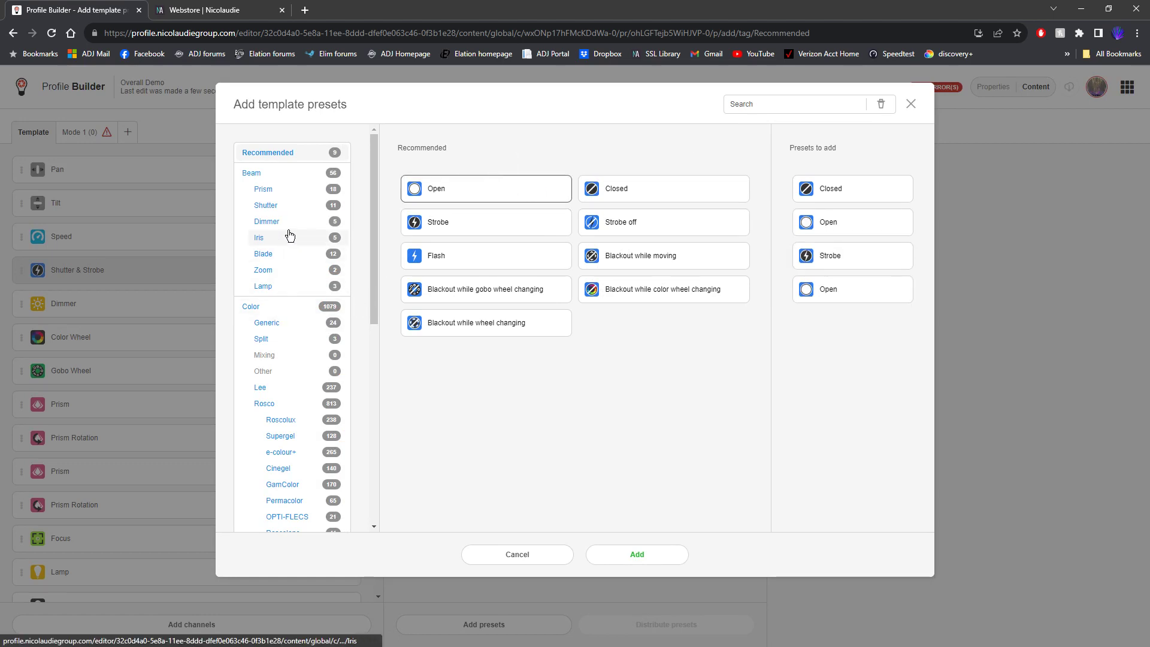
left_click(279, 223)
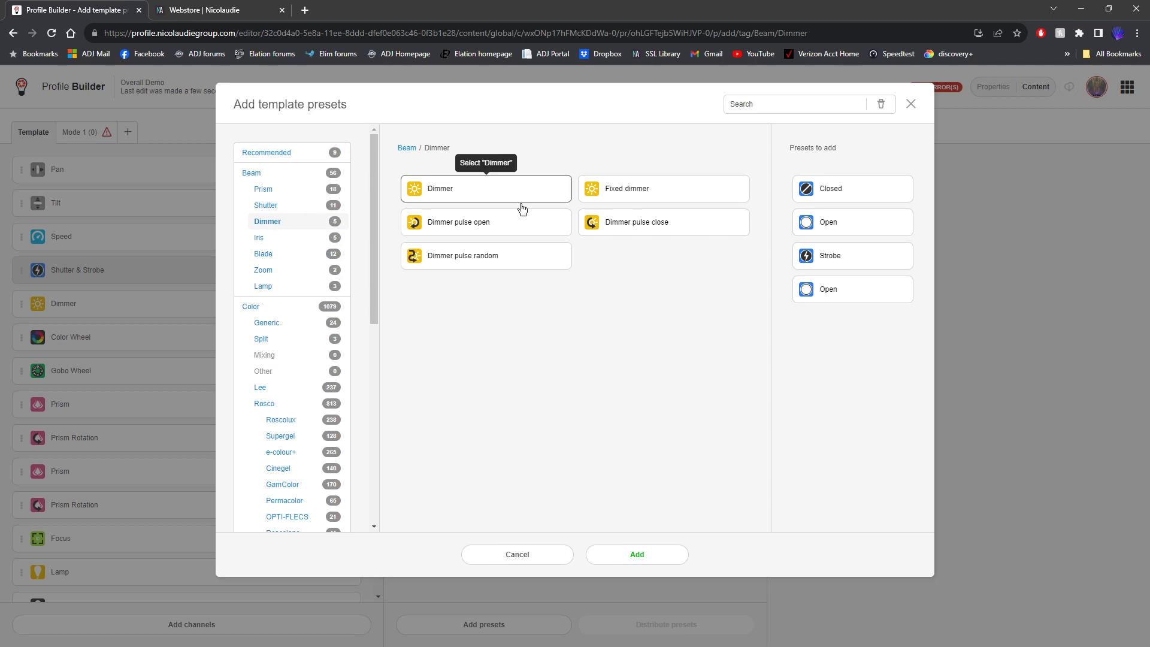
left_click(510, 230)
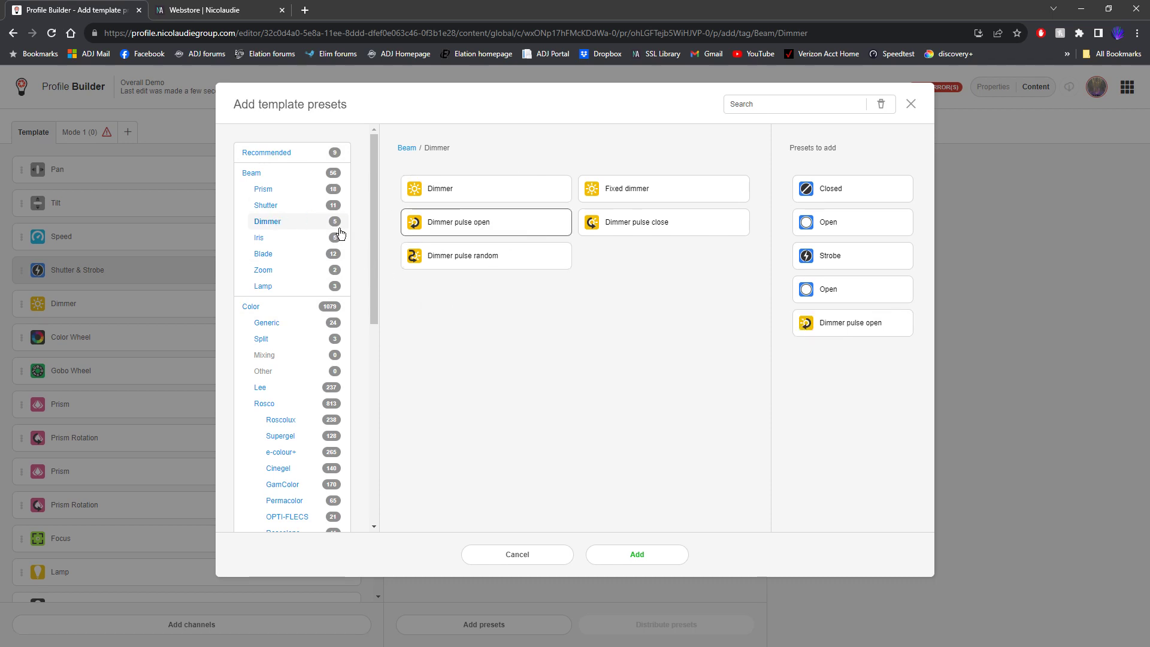
- Select Open, Flash and another Open from the recommended presets, and add all the selected presets to the Shutter & Strobe channel
left_click(254, 177)
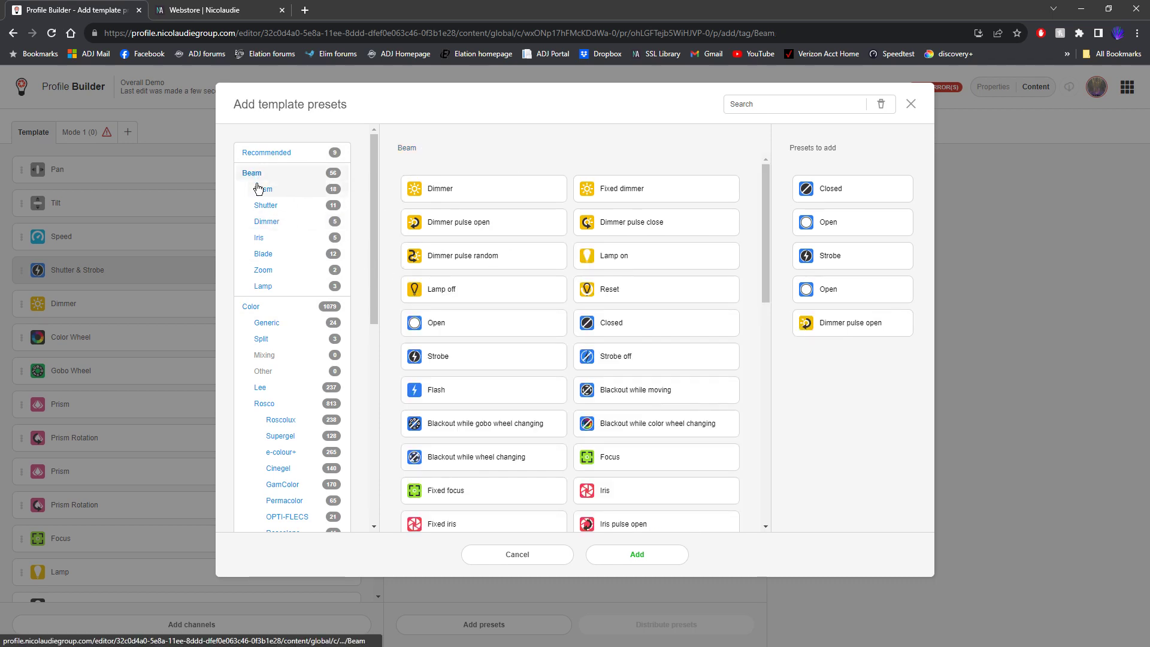
scroll(250, 322, "down", 3)
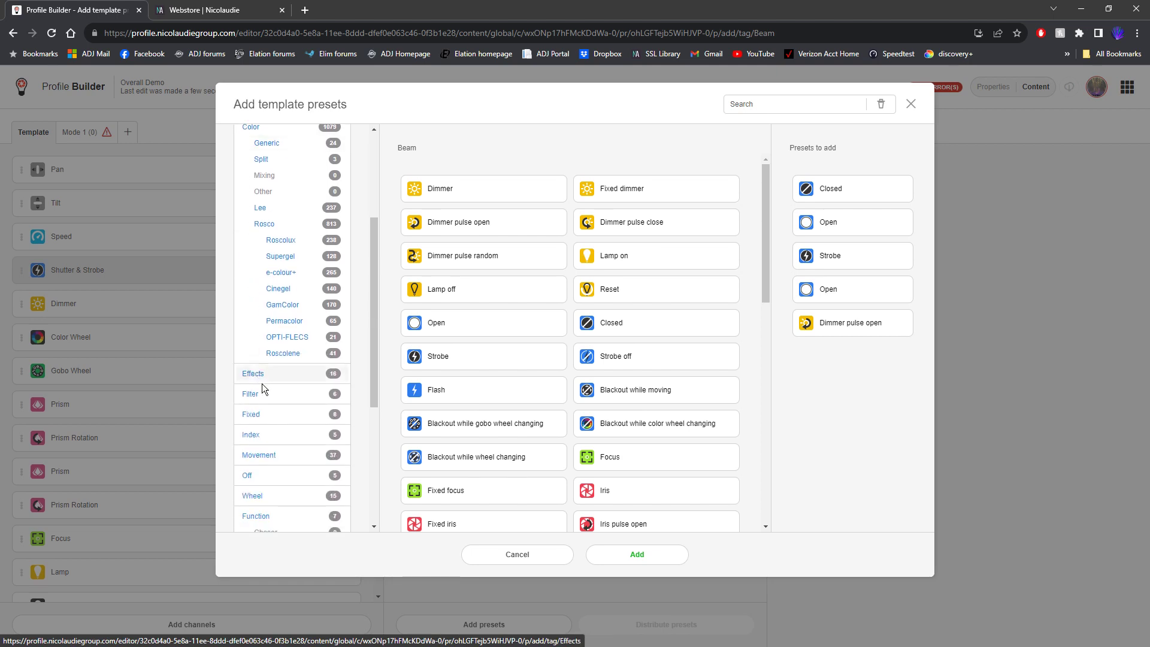
scroll(273, 458, "down", 4)
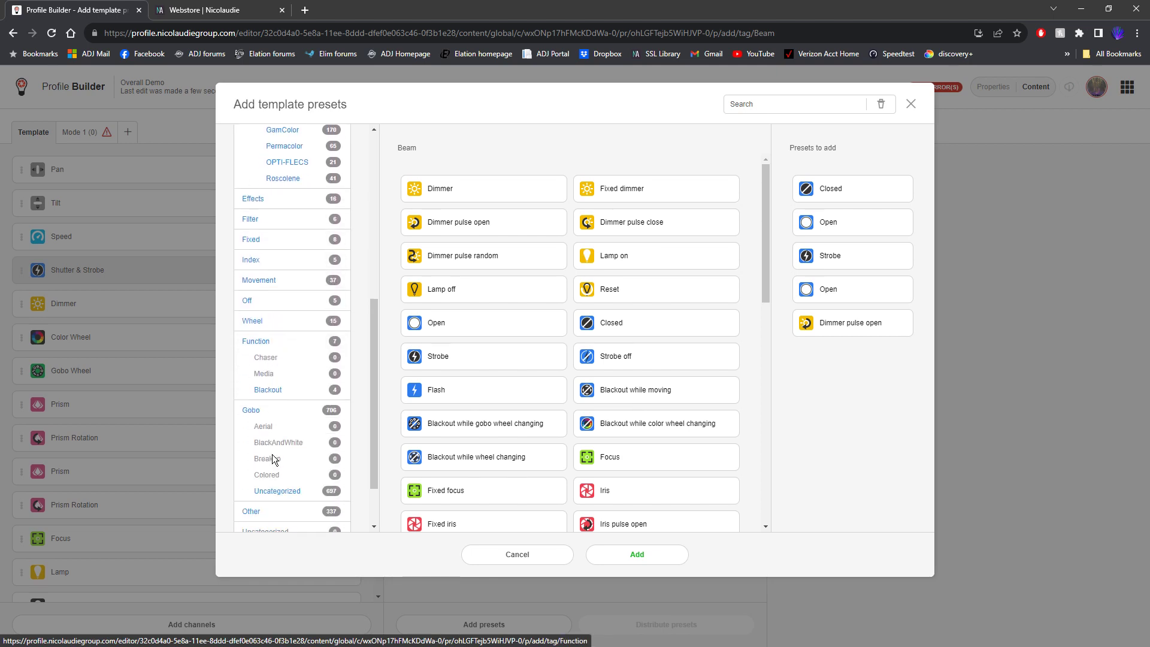
scroll(273, 458, "up", 7)
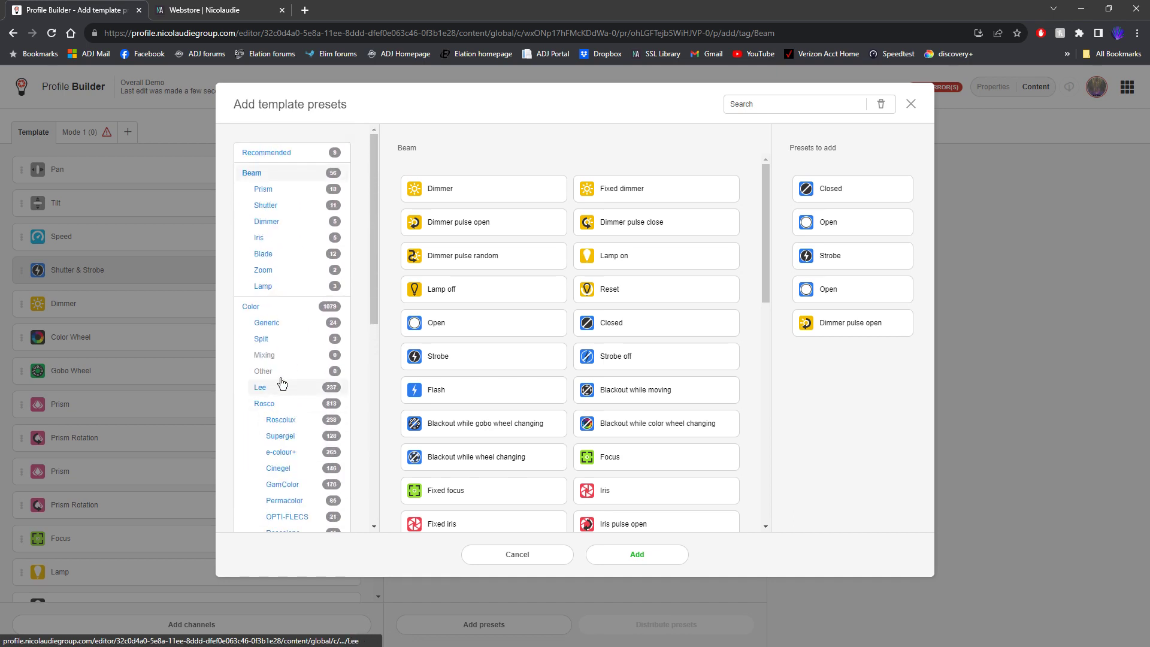
left_click(286, 154)
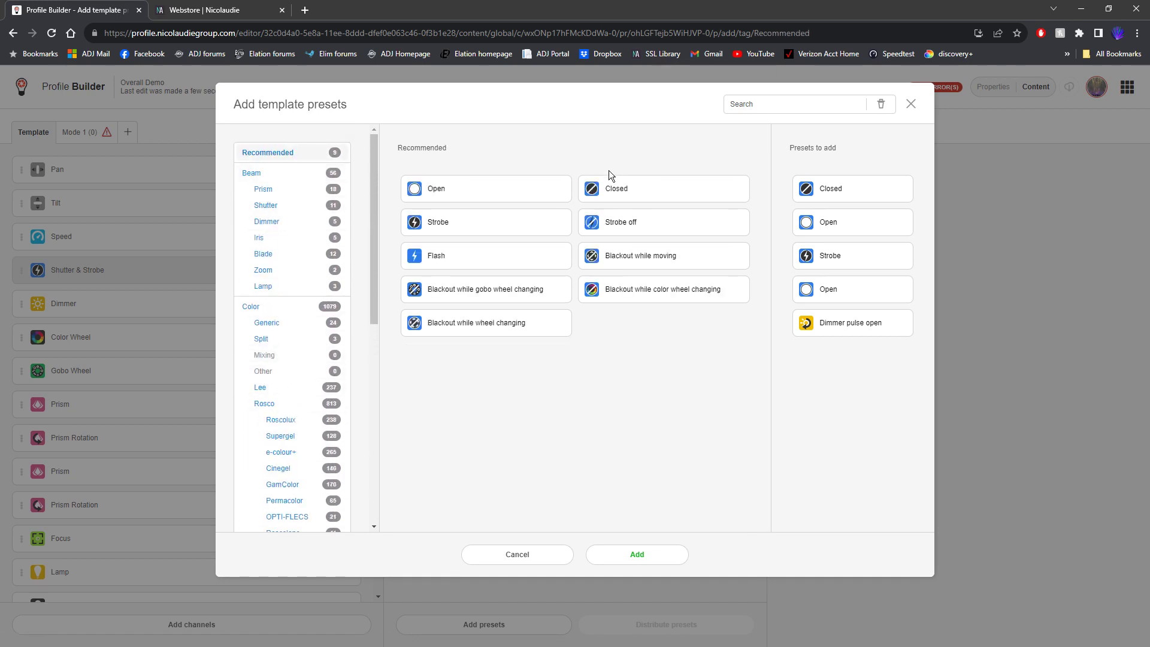
left_click(478, 192)
left_click(492, 258)
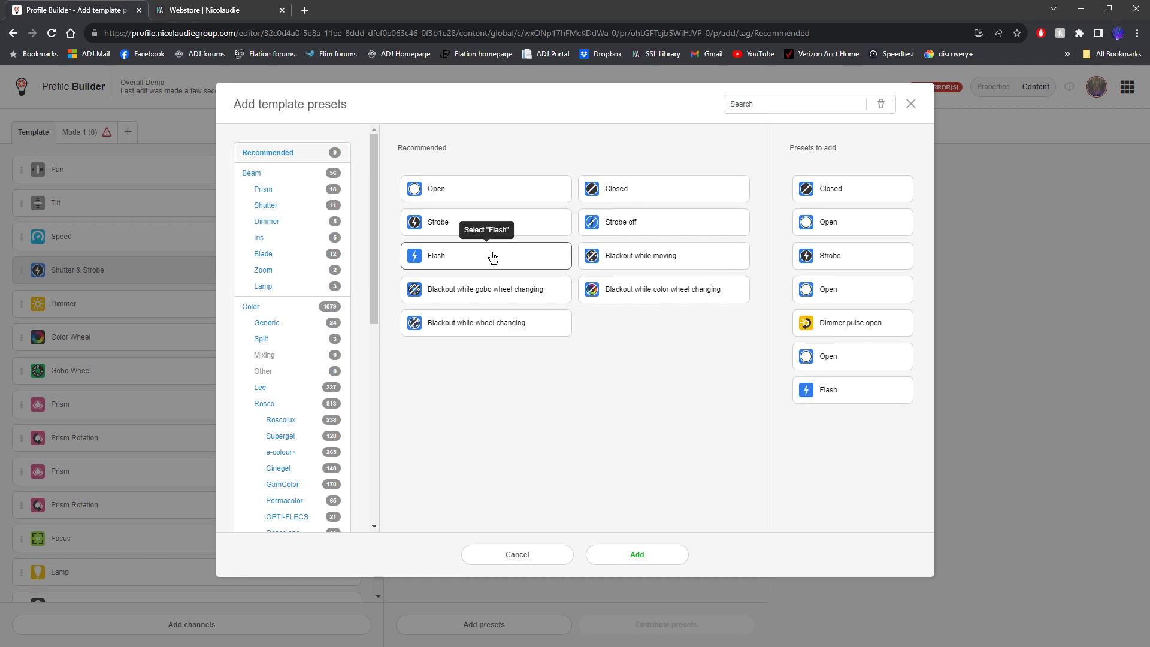
left_click(480, 195)
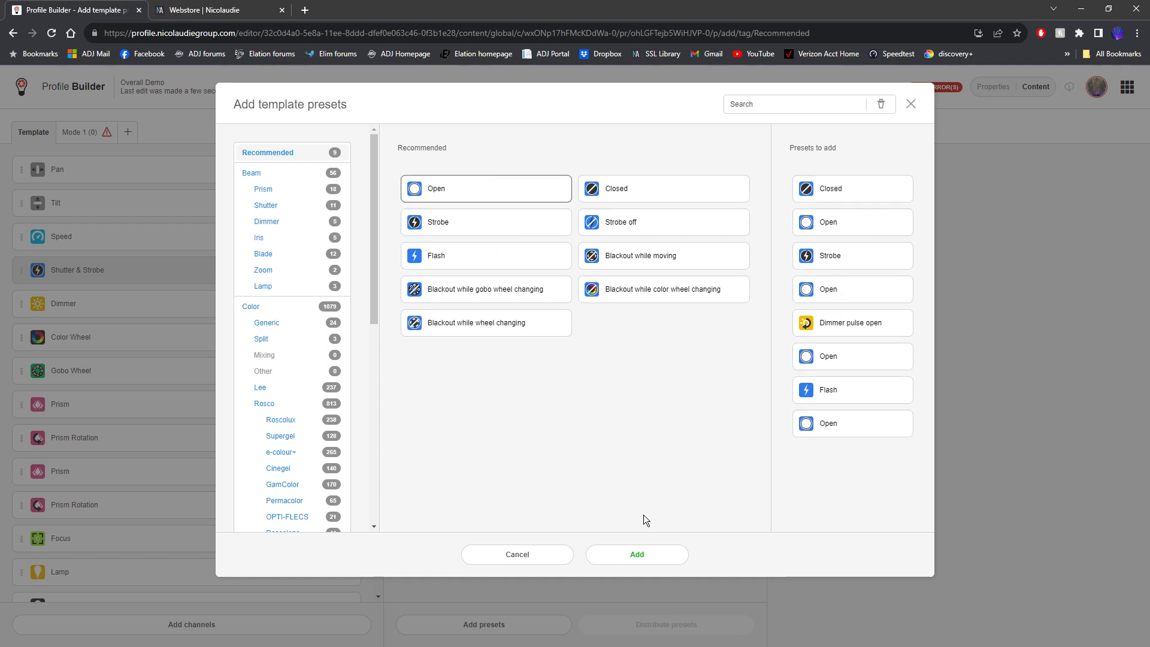
left_click(624, 556)
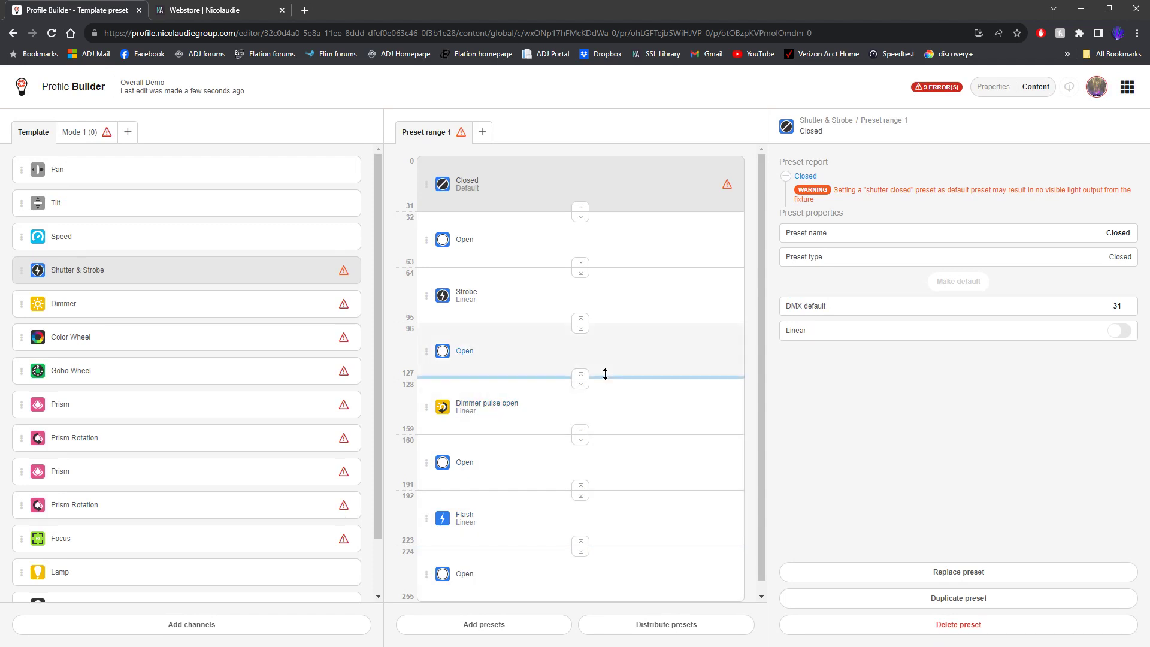
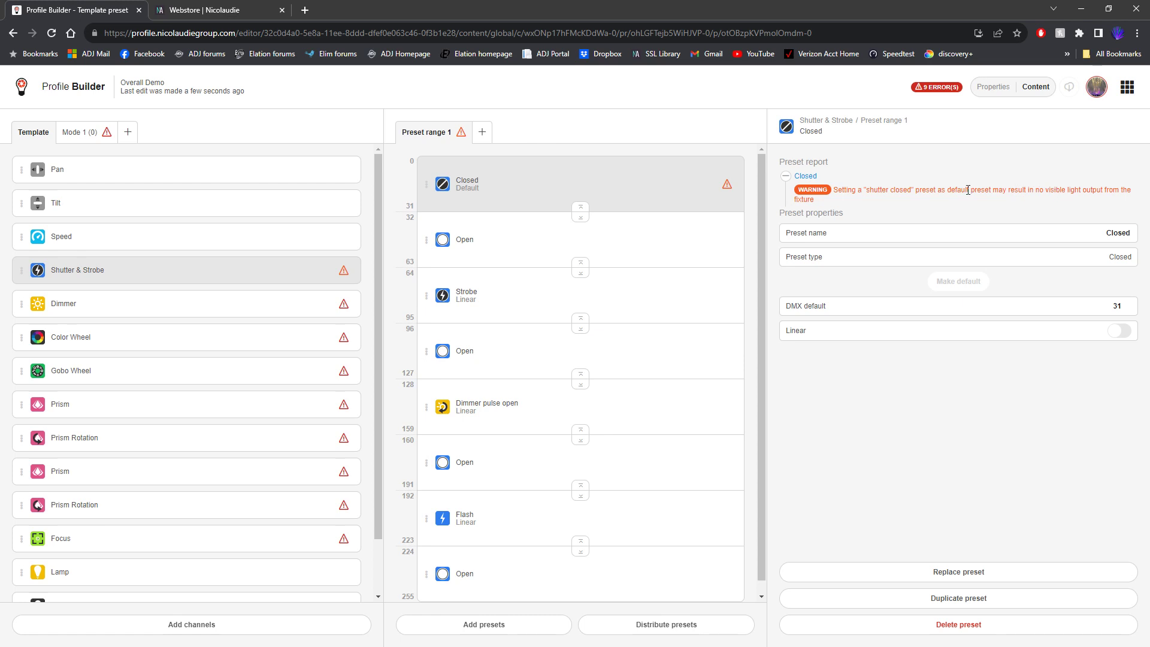
- Make the first Open preset, directly after Closed, the default of the Shutter & Strobe channel
left_click(646, 244)
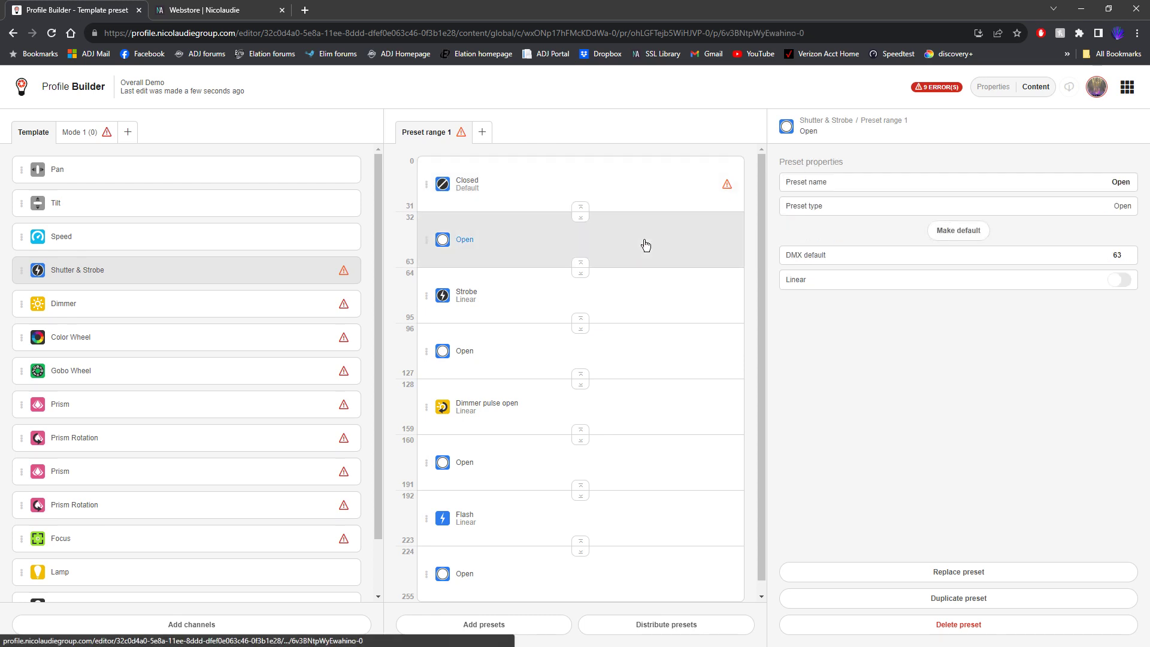
left_click(961, 233)
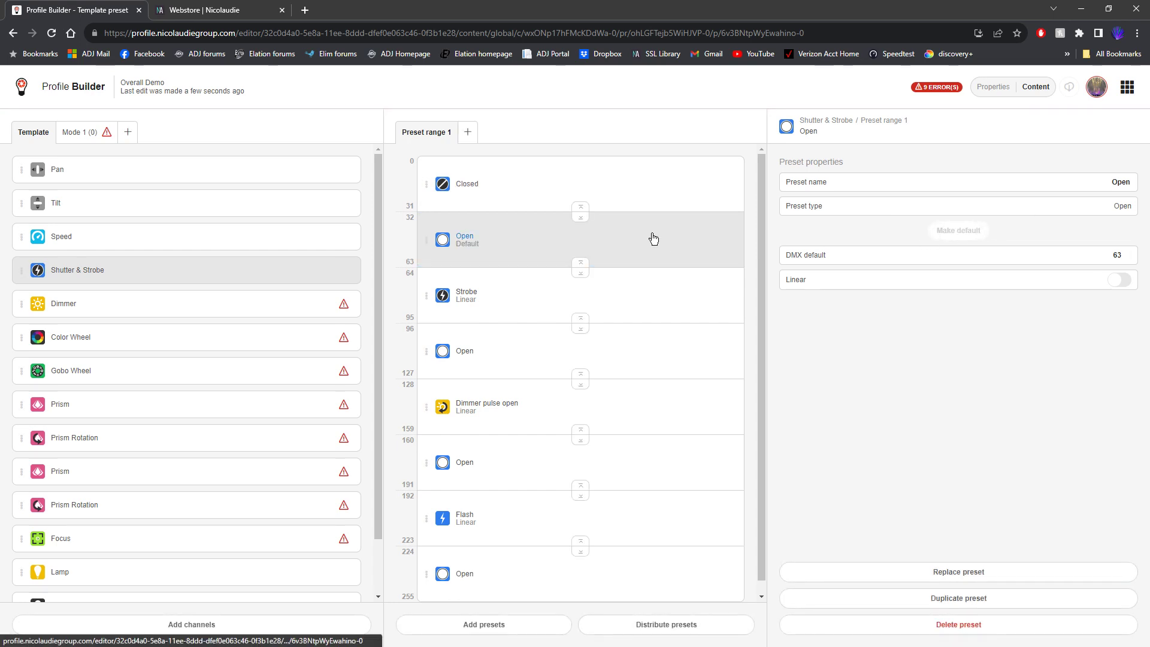
scroll(652, 238, "down", 1)
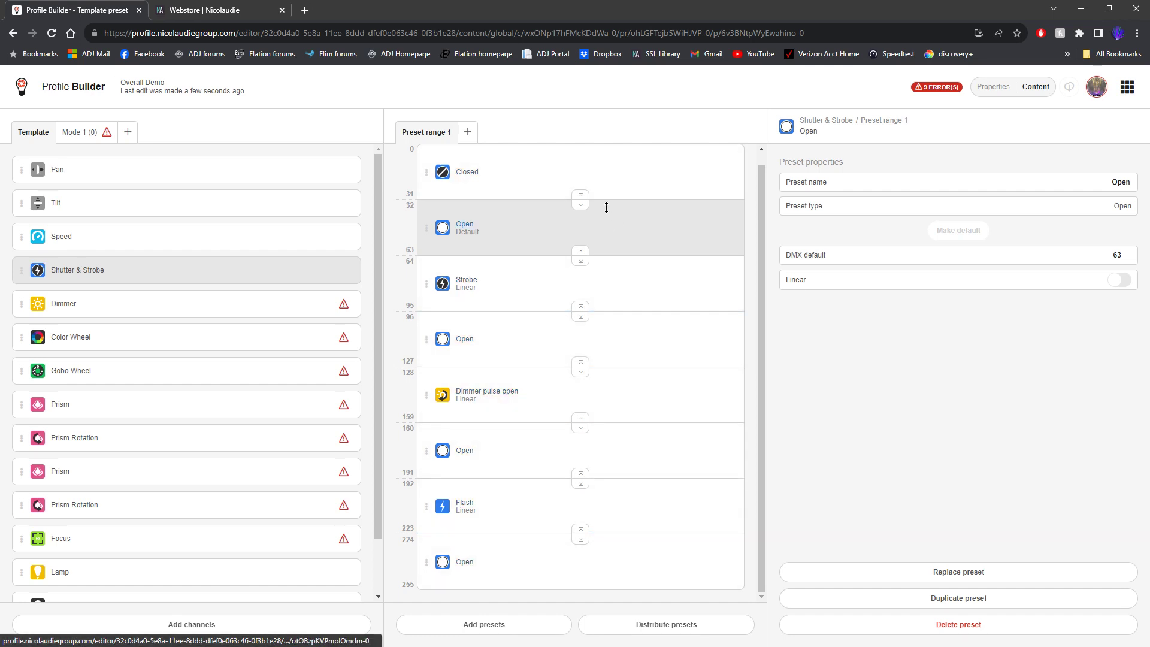
scroll(599, 240, "up", 1)
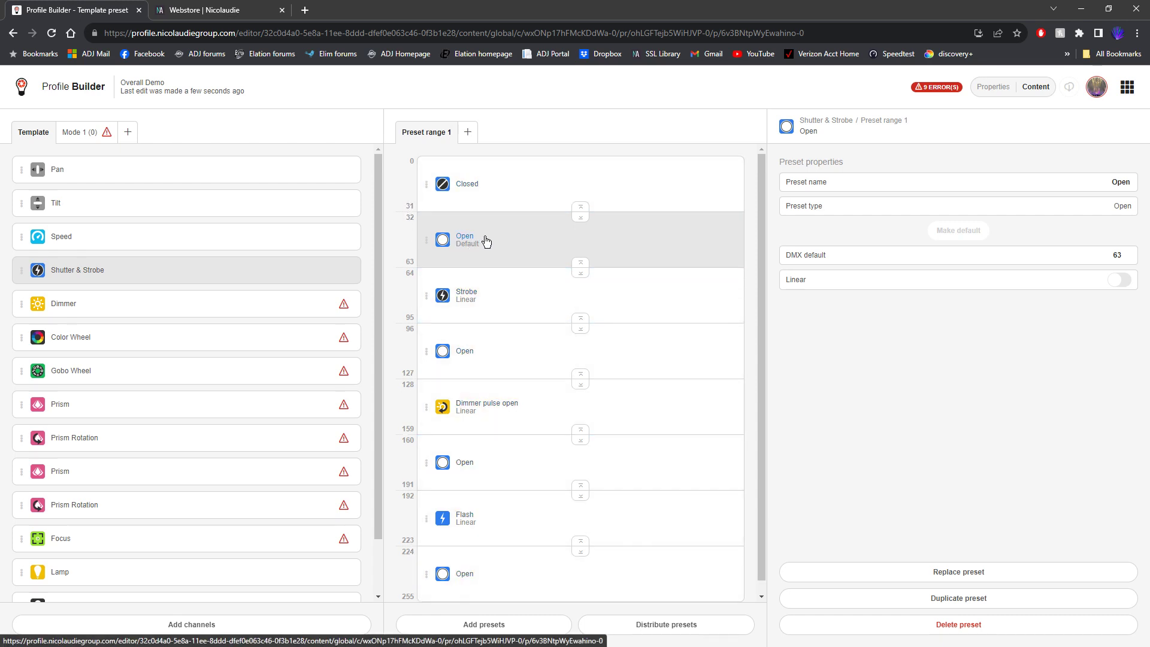
- Add the recommended Dimmer preset to the Dimmer channel
left_click(100, 308)
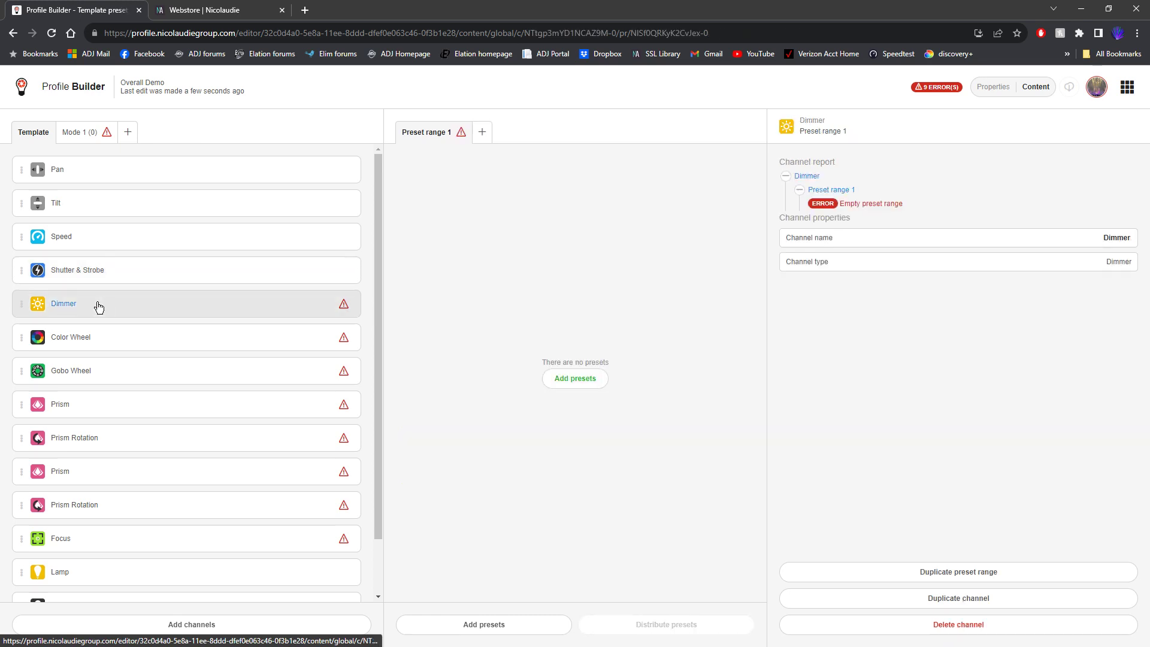
left_click(551, 381)
left_click(502, 188)
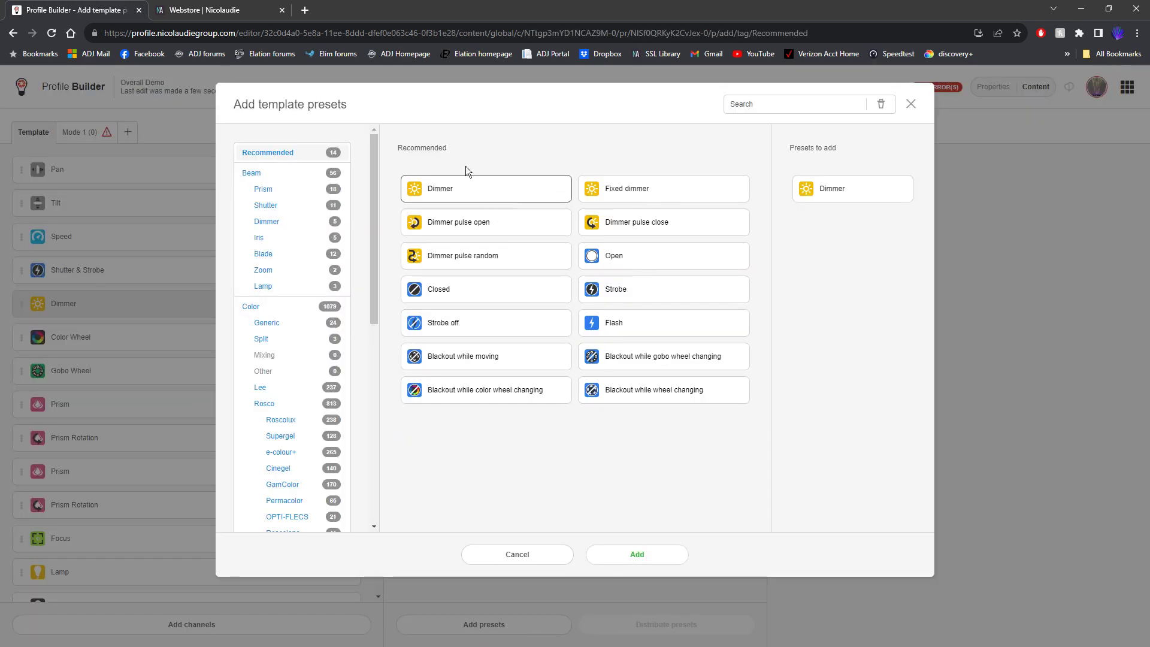
left_click(651, 550)
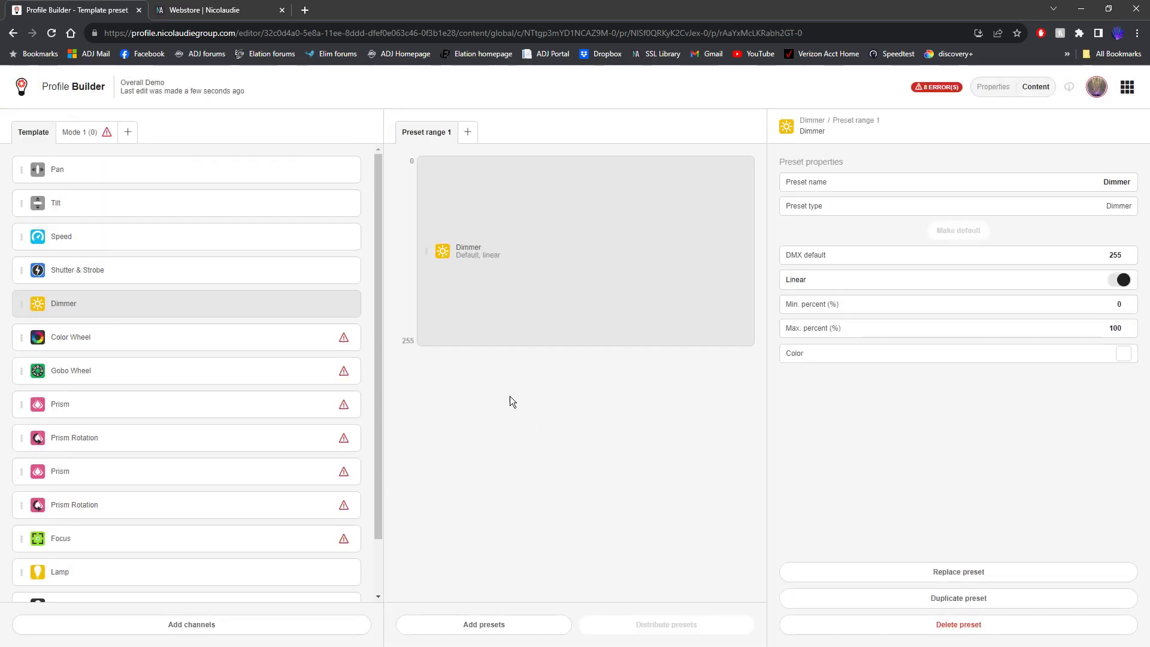
- Select the generic colors White, Red, Blue, Green, Yellow, Magenta and UV as presets to add to the Color Wheel channel
left_click(233, 339)
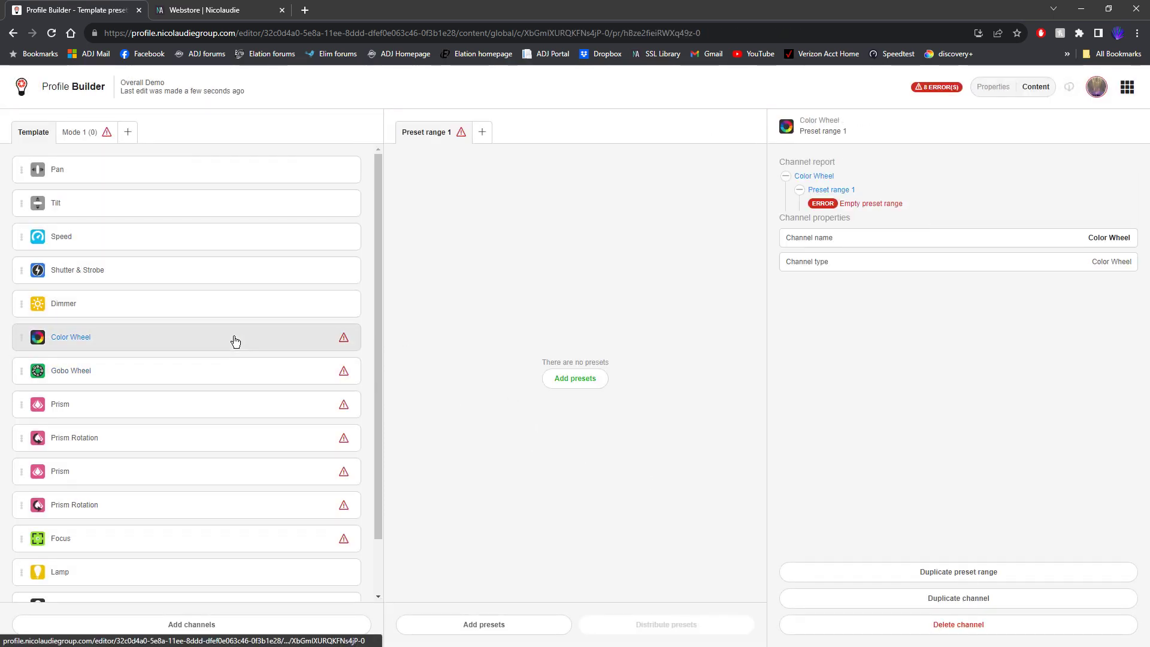
left_click(570, 381)
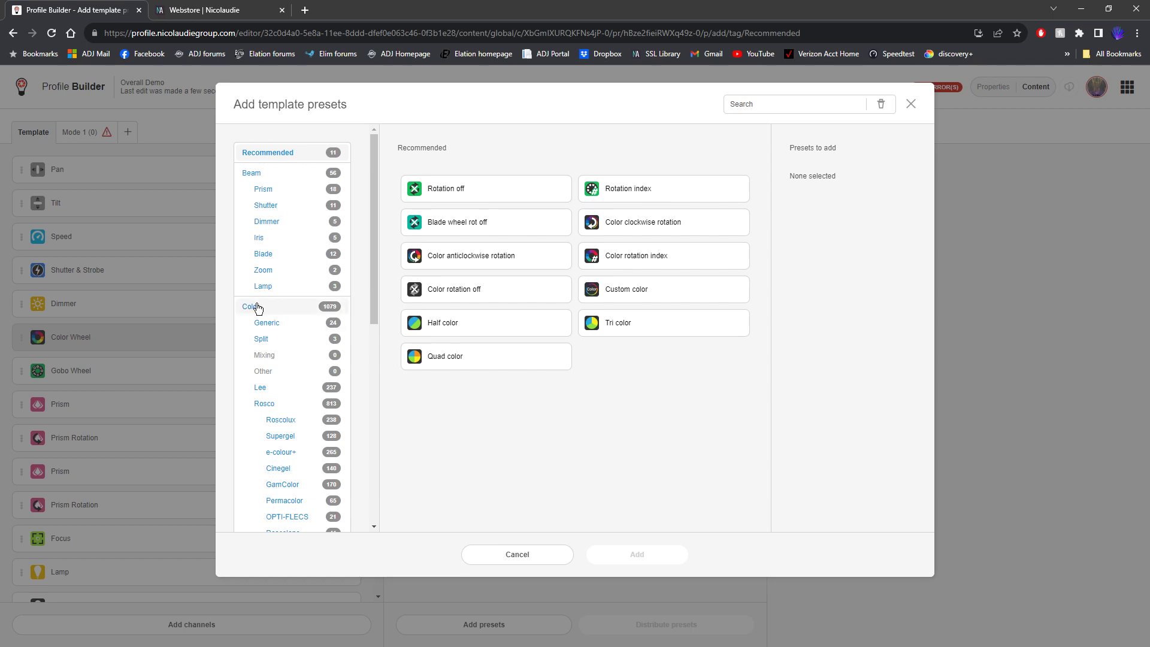
left_click(267, 322)
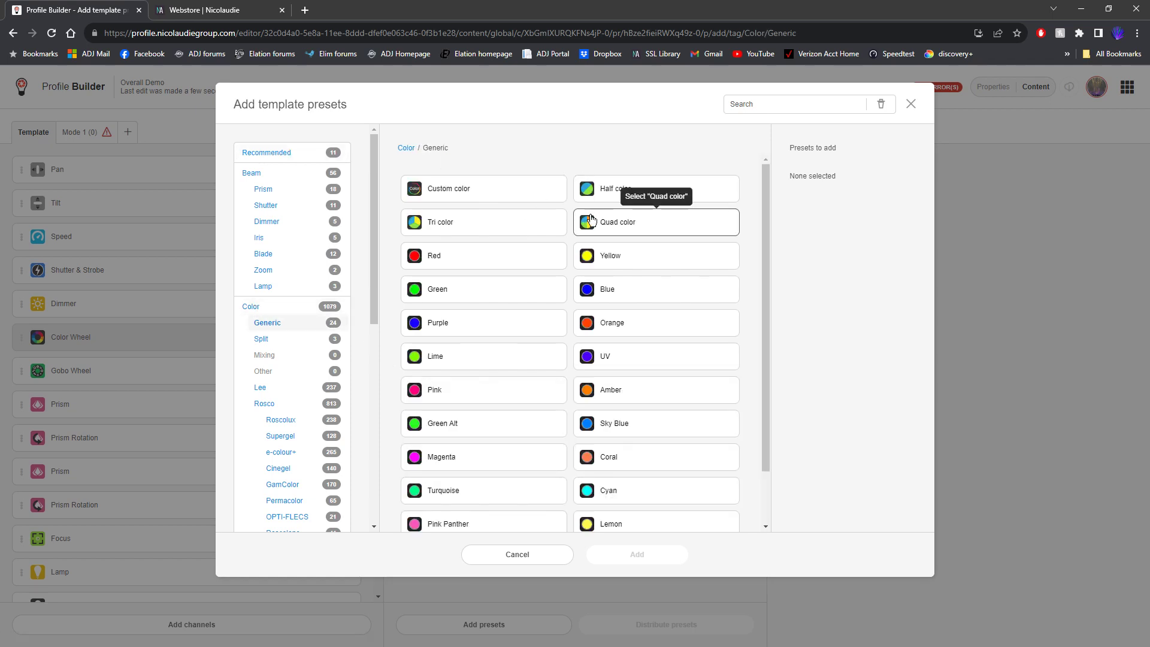
scroll(591, 219, "down", 1)
left_click(646, 506)
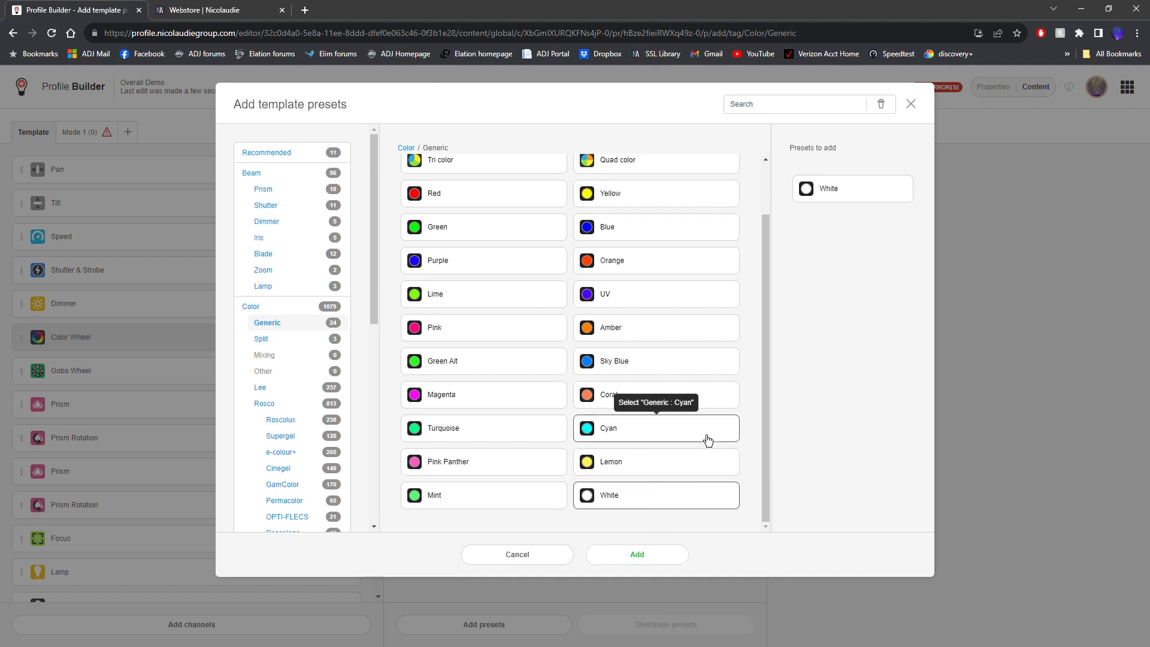
scroll(709, 440, "up", 1)
left_click(513, 254)
left_click(626, 290)
left_click(516, 287)
left_click(608, 258)
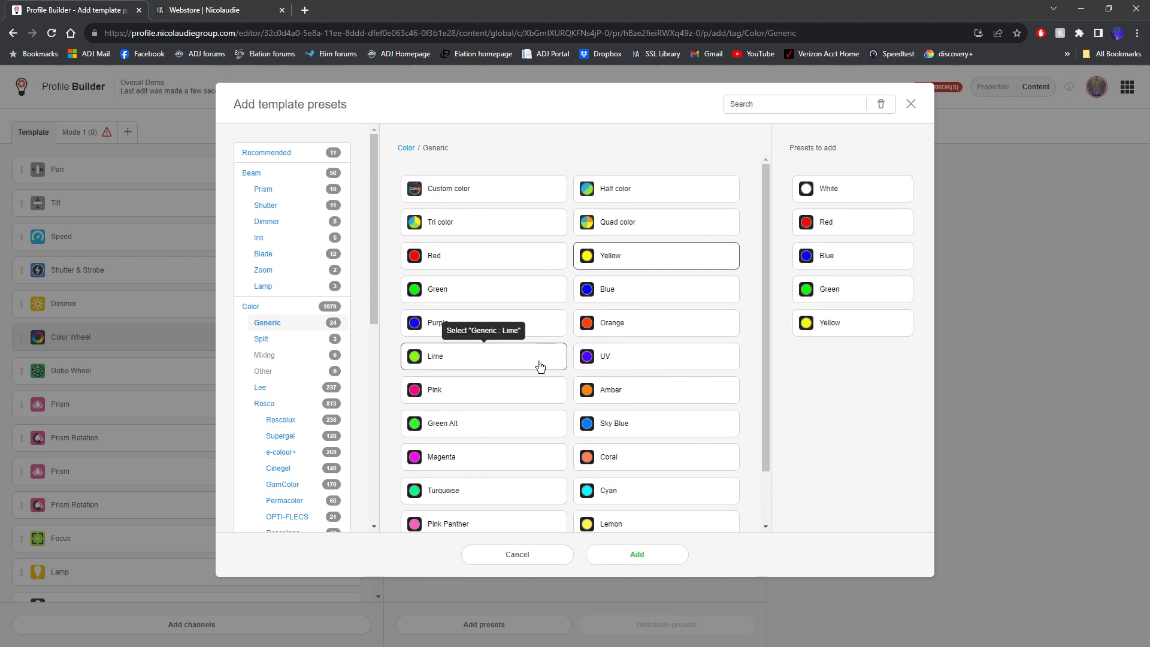
scroll(575, 414, "down", 1)
left_click(529, 398)
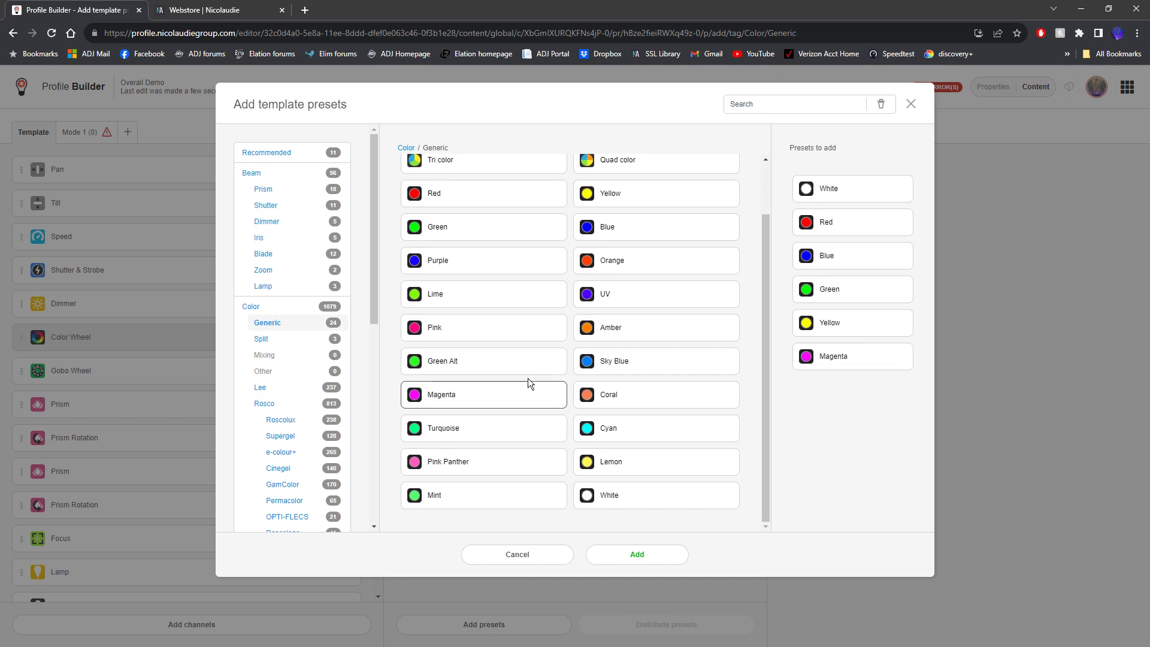
left_click(593, 298)
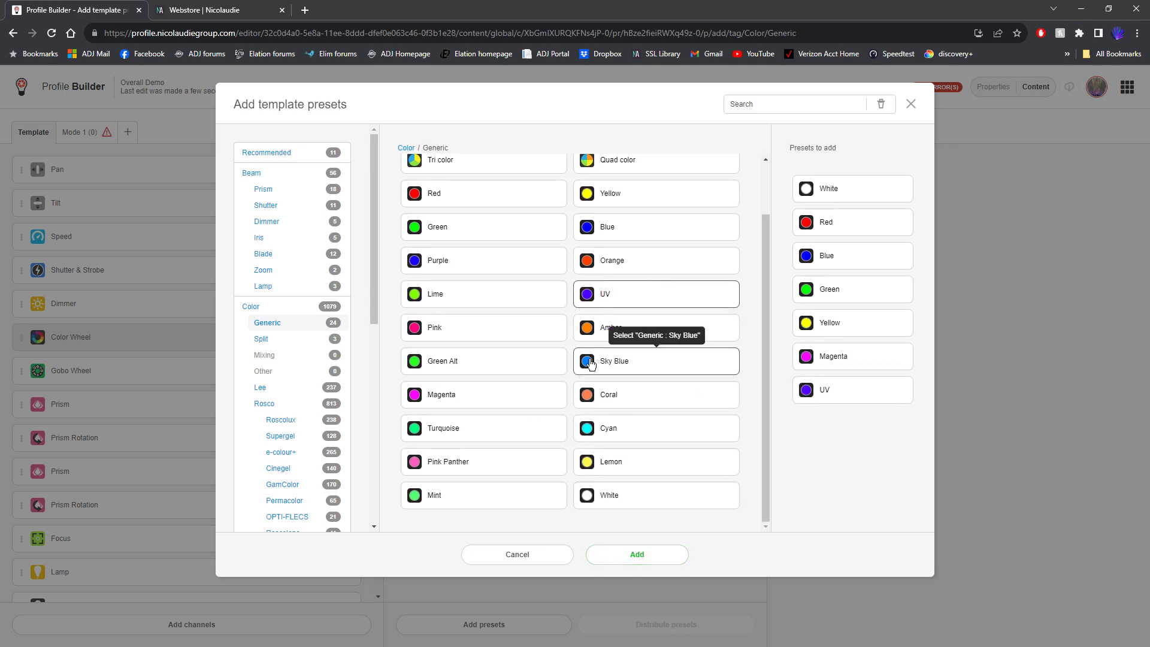
- Select three Half color presets to follow UV in the Color Wheel channel's presets to add
scroll(638, 360, "up", 1)
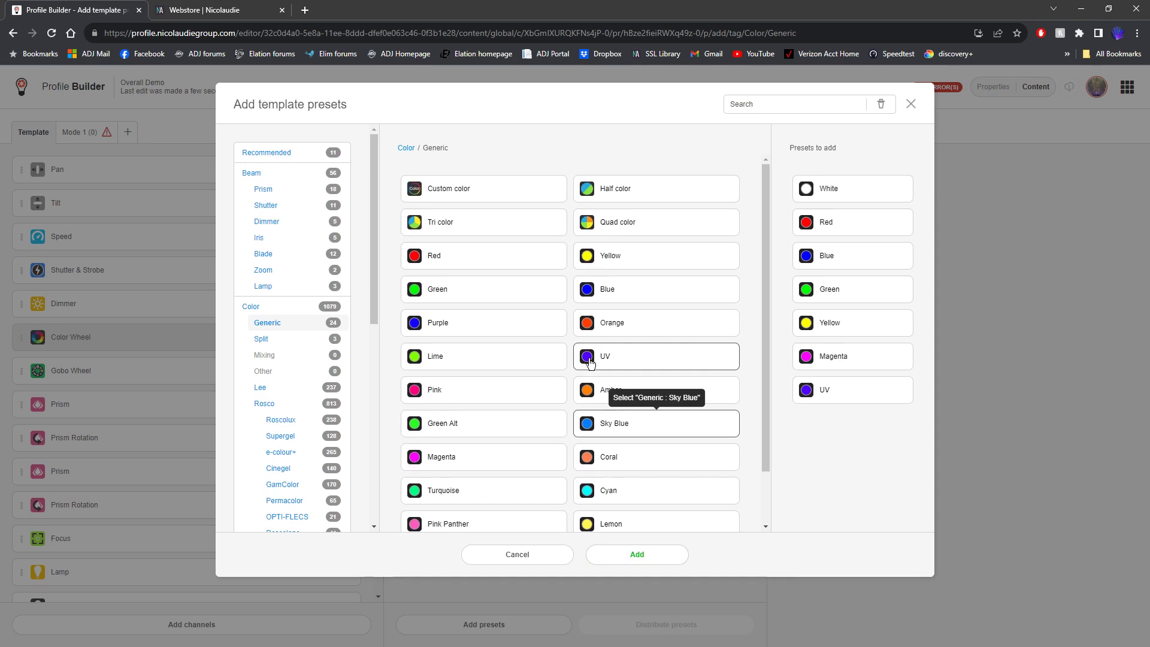
left_click(647, 188)
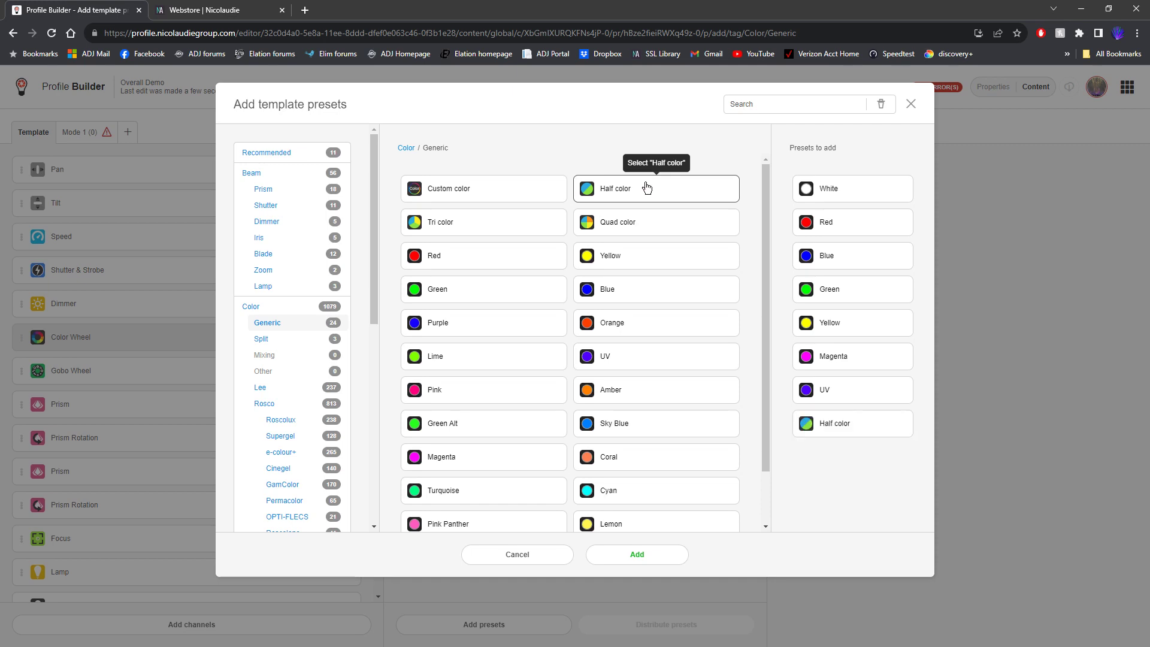
left_click(647, 188)
left_click(647, 188)
- Select recommended Color clockwise rotation, Rotation off and Color anticlockwise rotation, and add all the selected presets to the Color Wheel channel
scroll(623, 189, "down", 1)
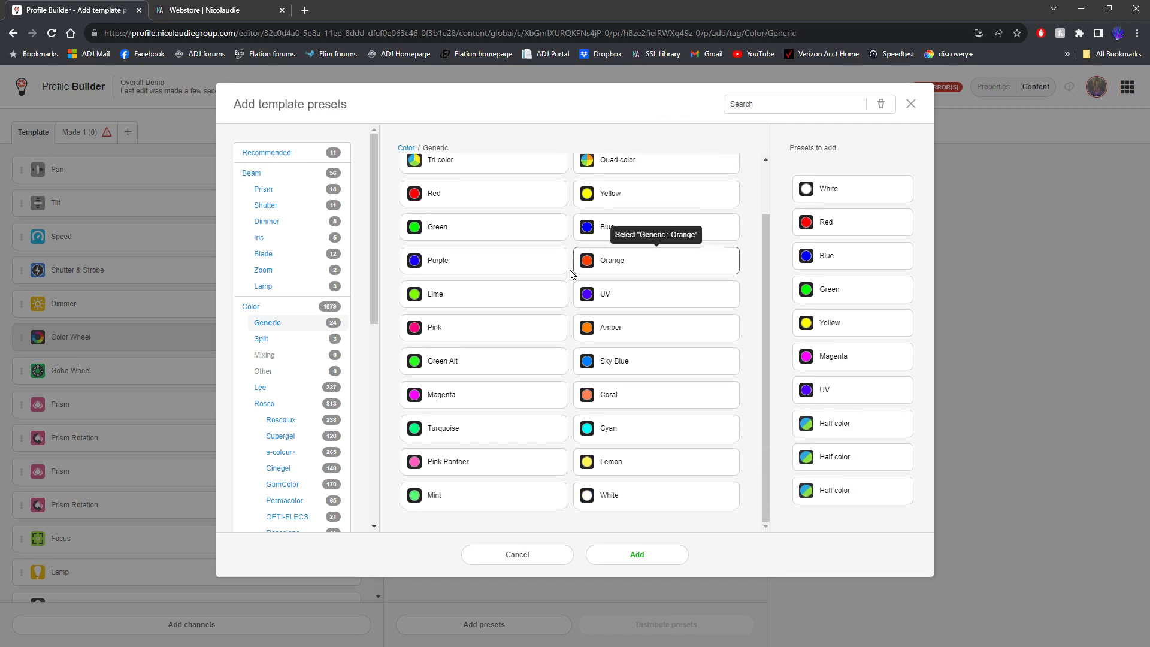
left_click(280, 153)
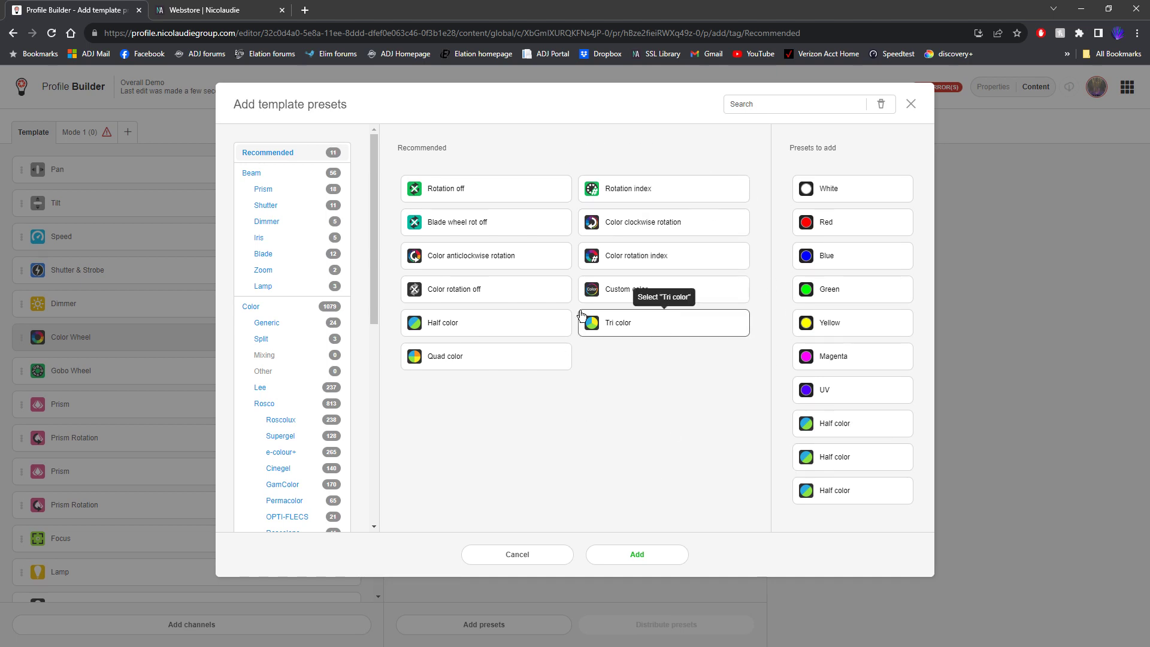
left_click(650, 228)
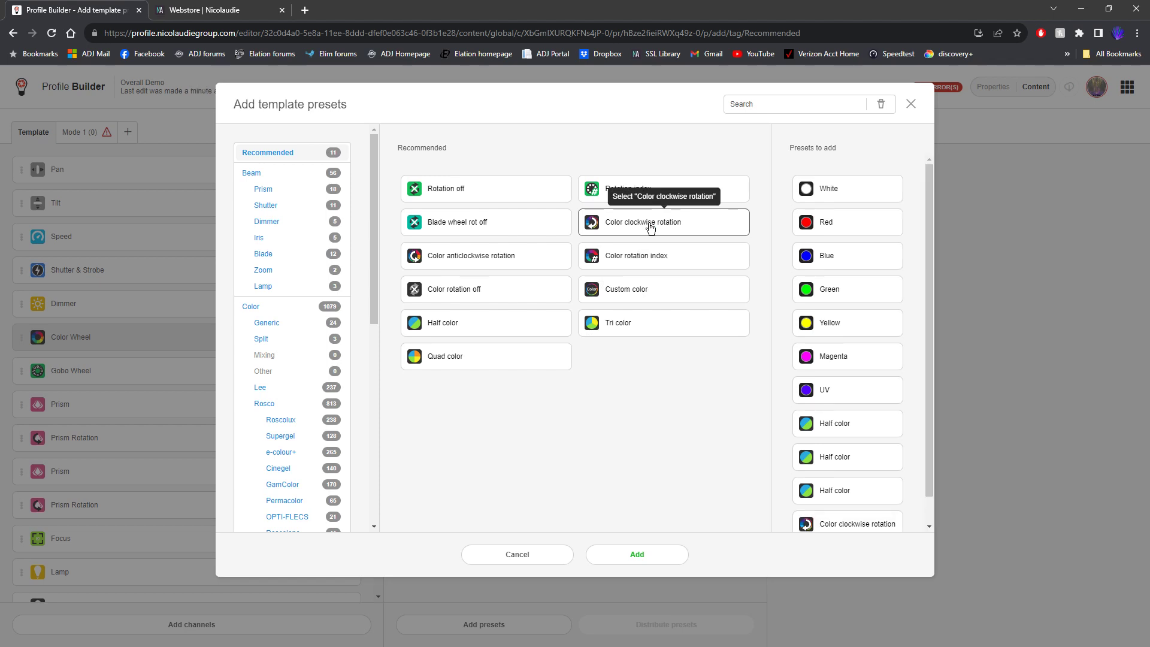
left_click(523, 191)
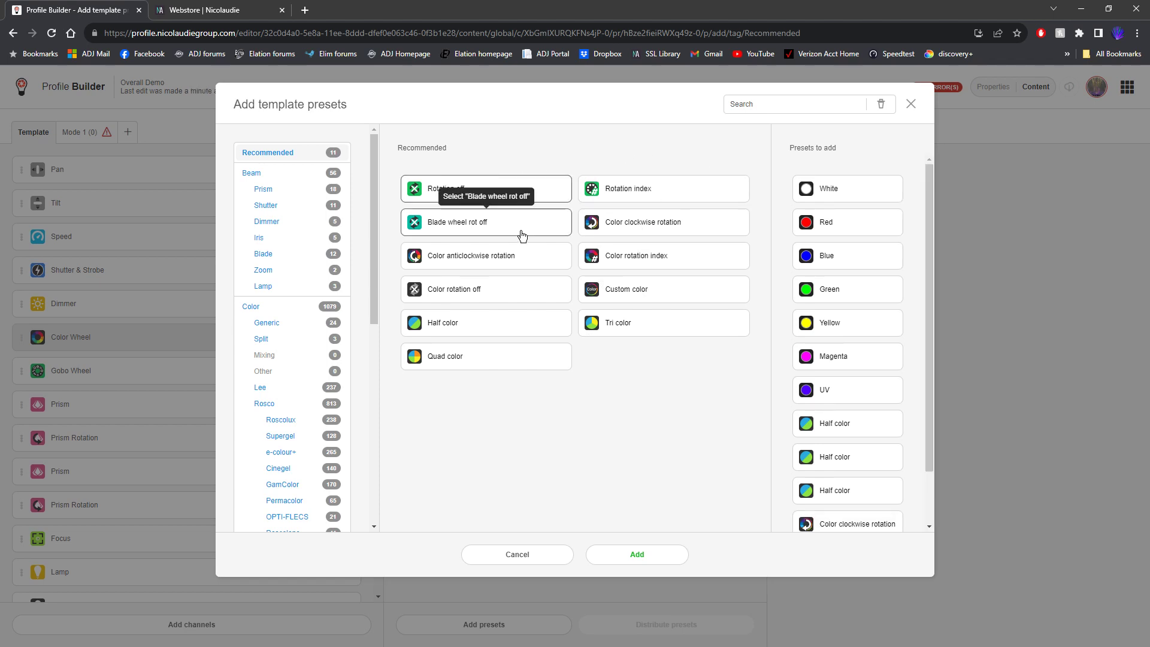
left_click(519, 255)
left_click(634, 552)
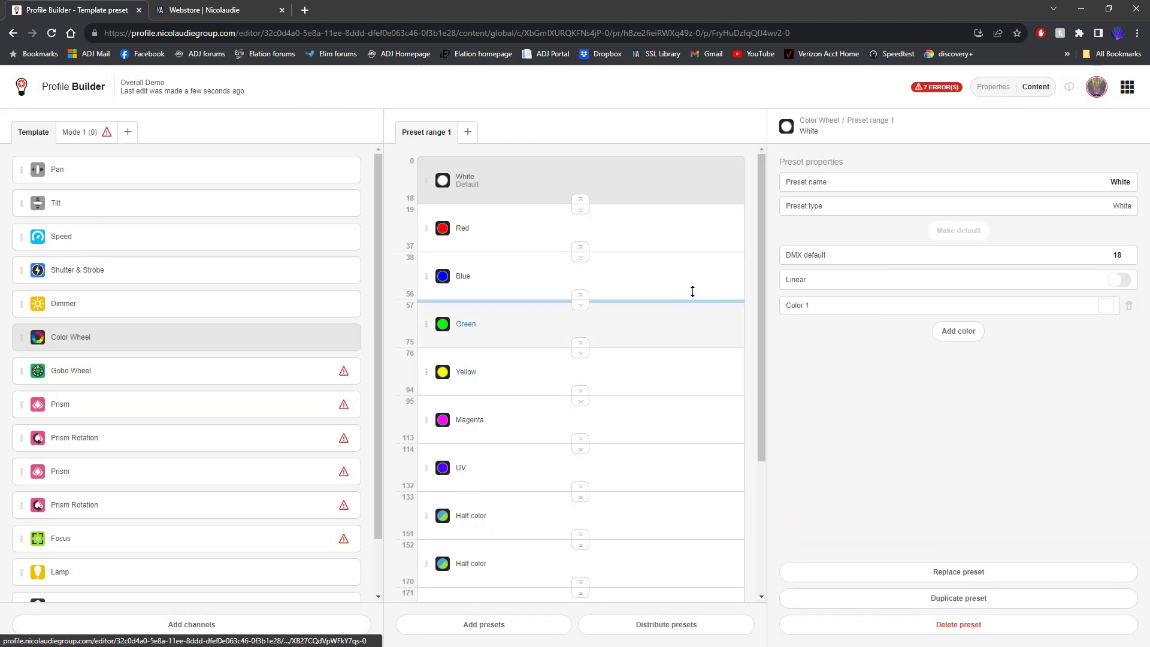
- Set the first Half color preset's Color 1 to UV violet and its Color 2 to white
scroll(673, 243, "down", 3)
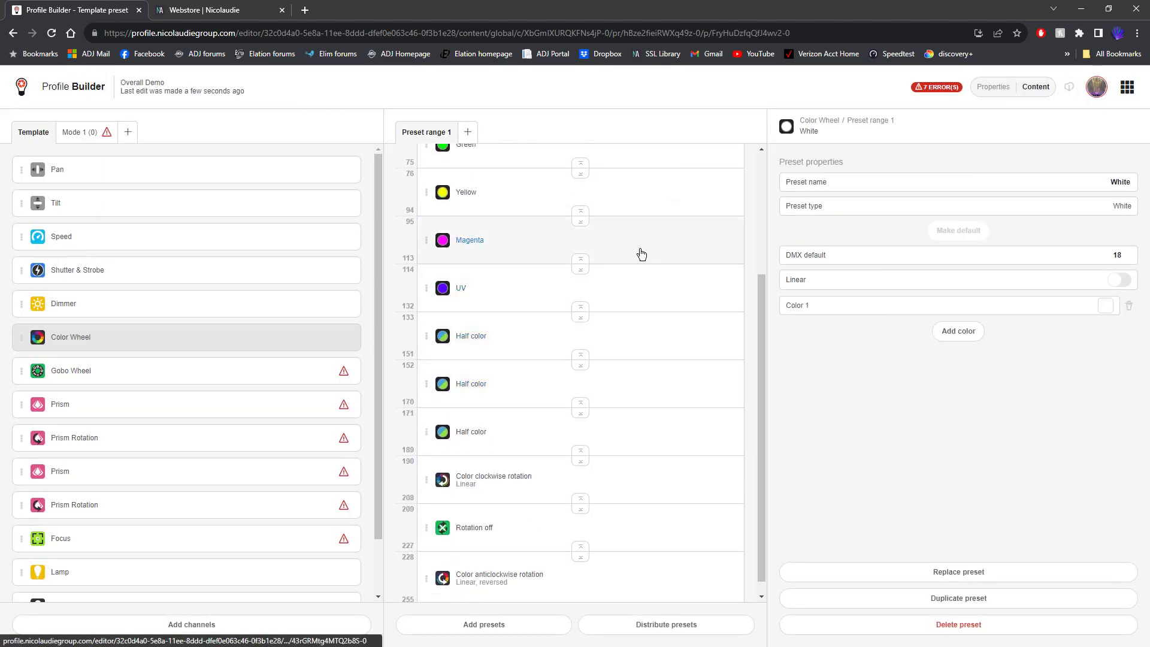
scroll(641, 256, "up", 3)
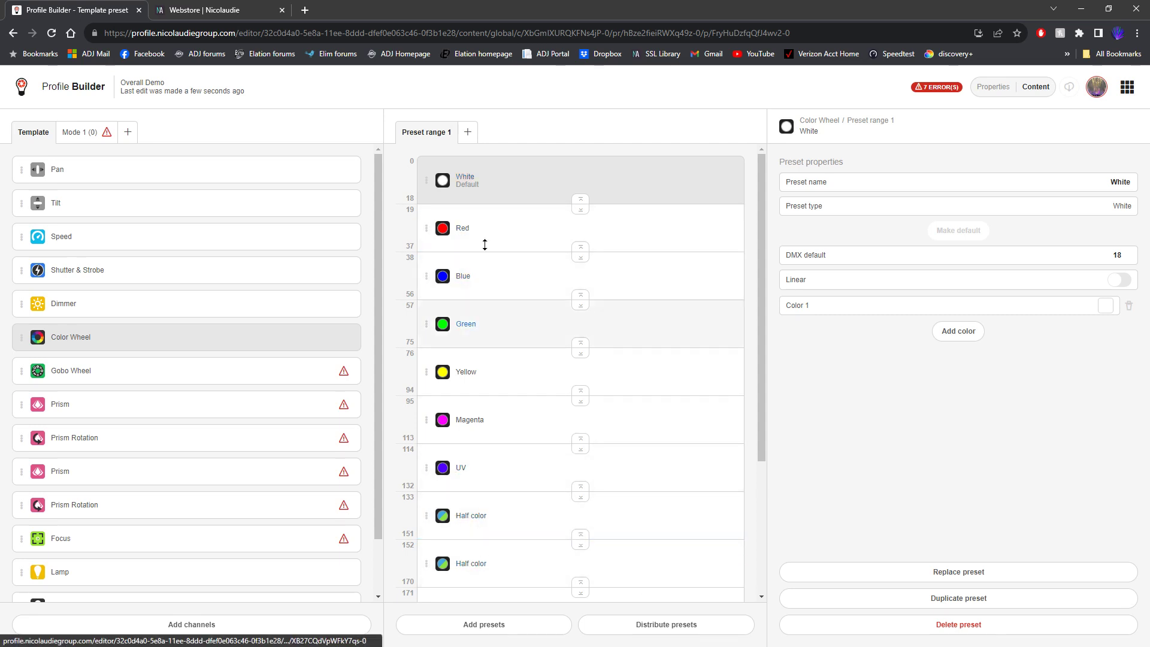
scroll(641, 264, "down", 3)
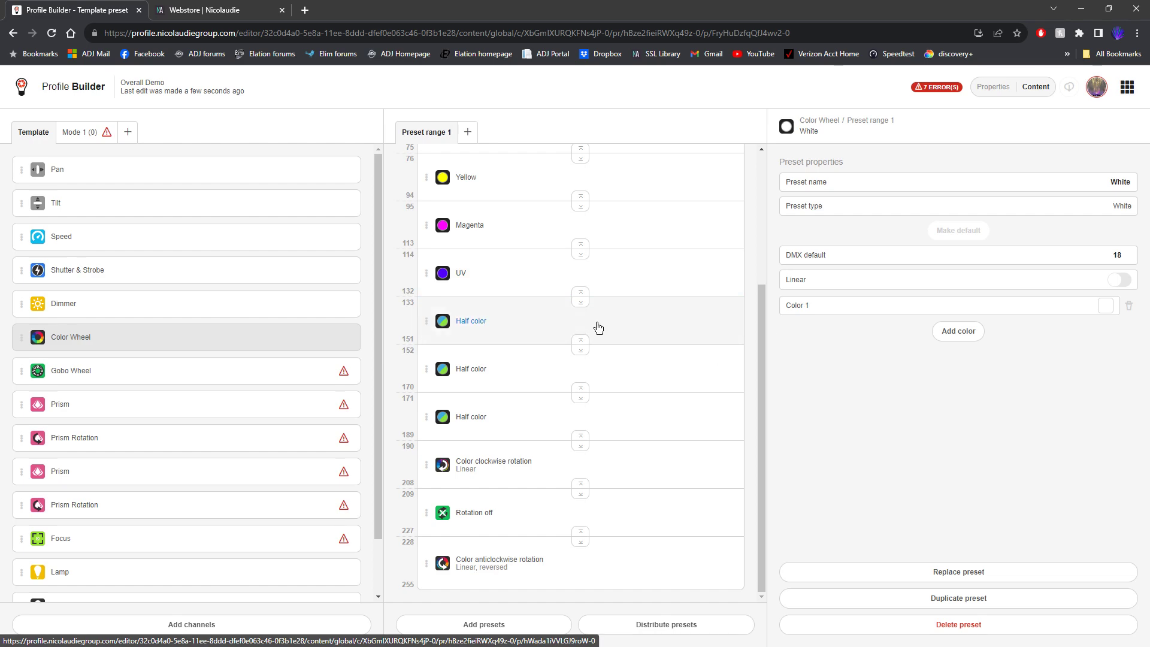
left_click(639, 320)
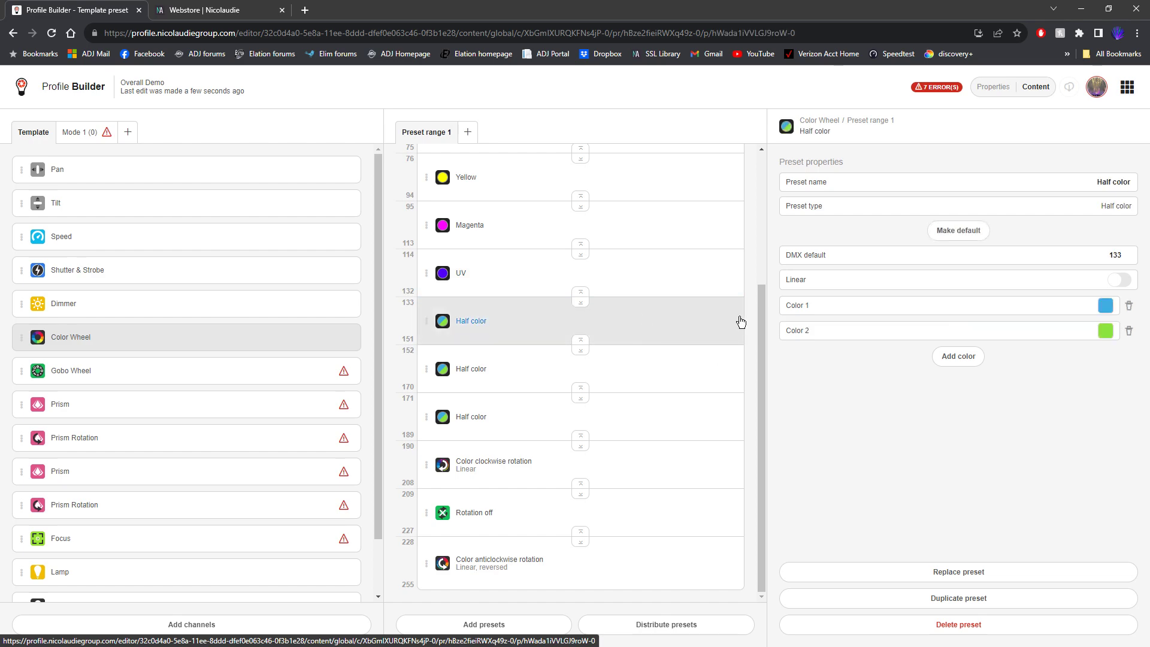
left_click(1106, 306)
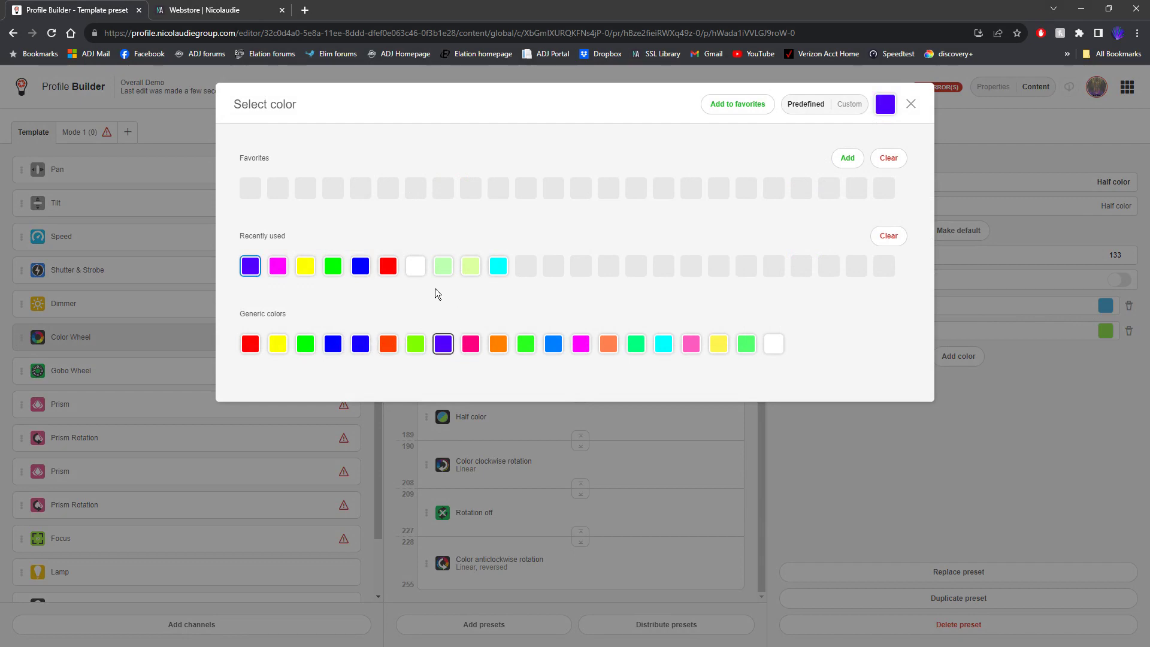
left_click(912, 106)
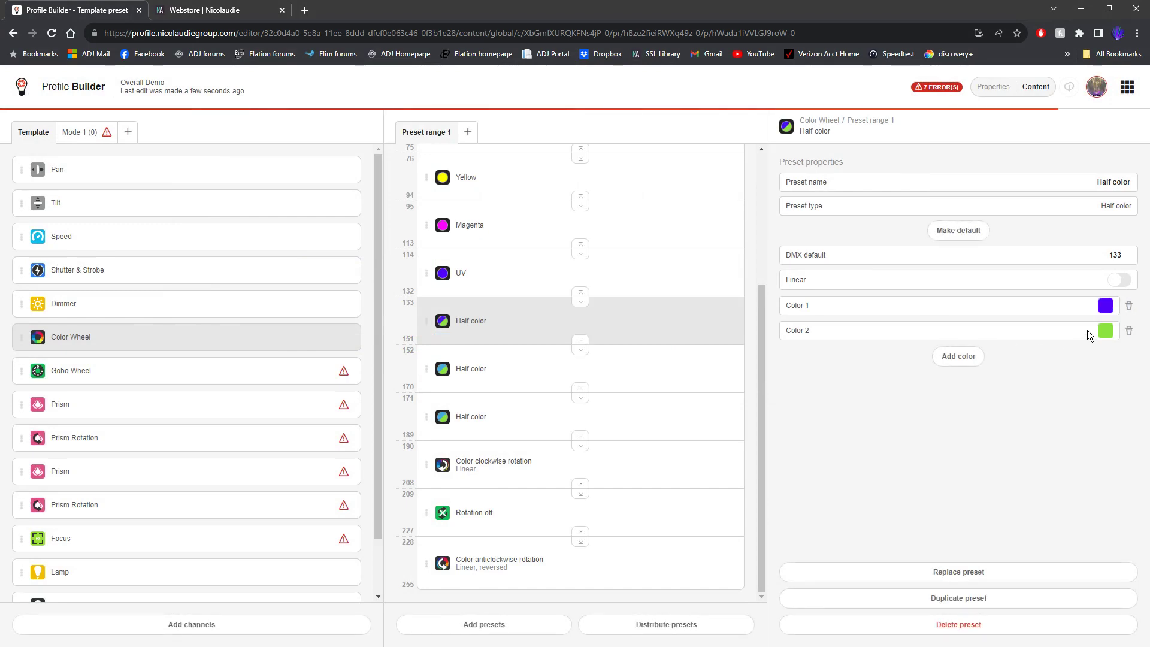
left_click(1088, 330)
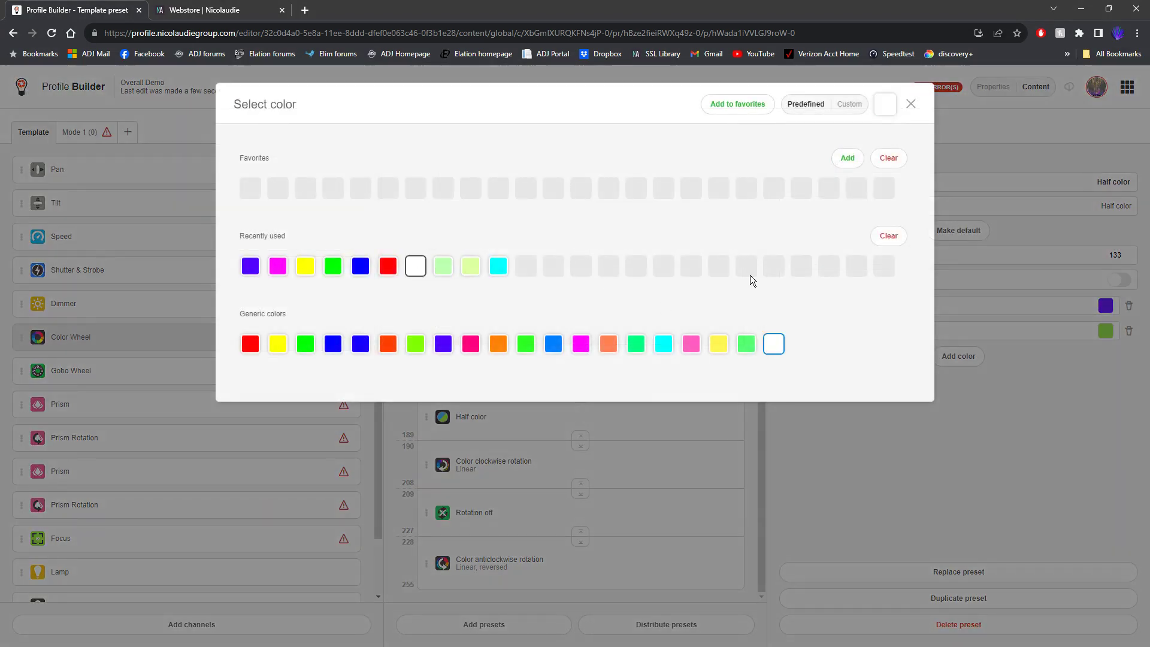
left_click(911, 105)
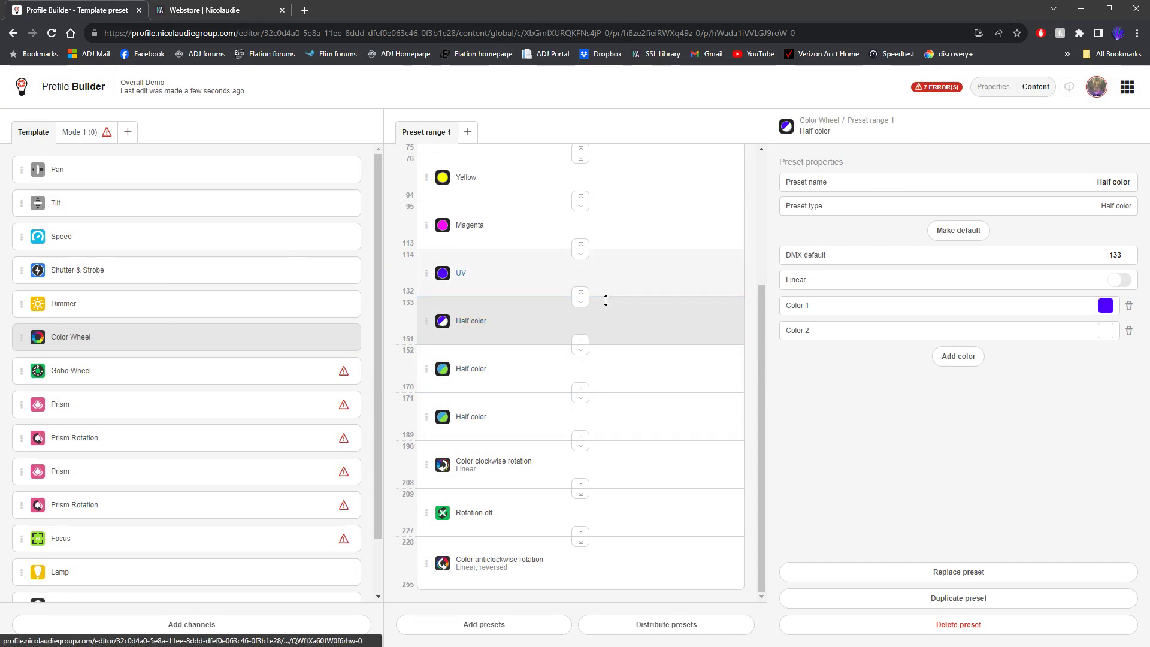
- Set the second Half color preset's Color 1 to white and its Color 2 to red
scroll(623, 276, "up", 3)
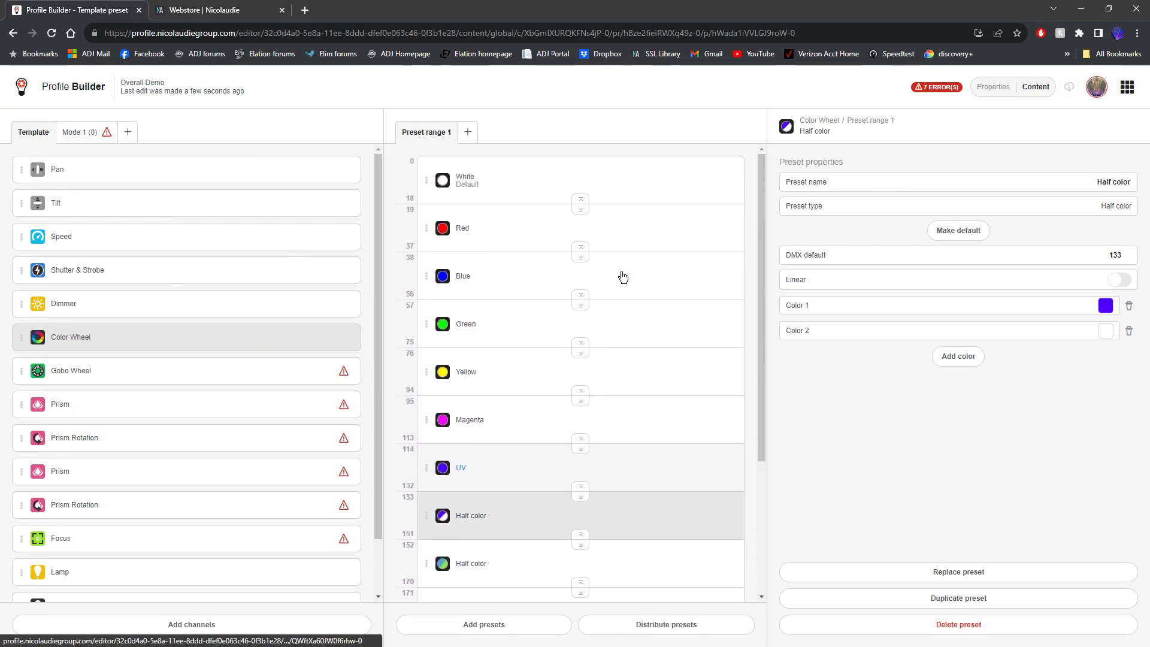
scroll(663, 260, "down", 1)
scroll(663, 260, "down", 3)
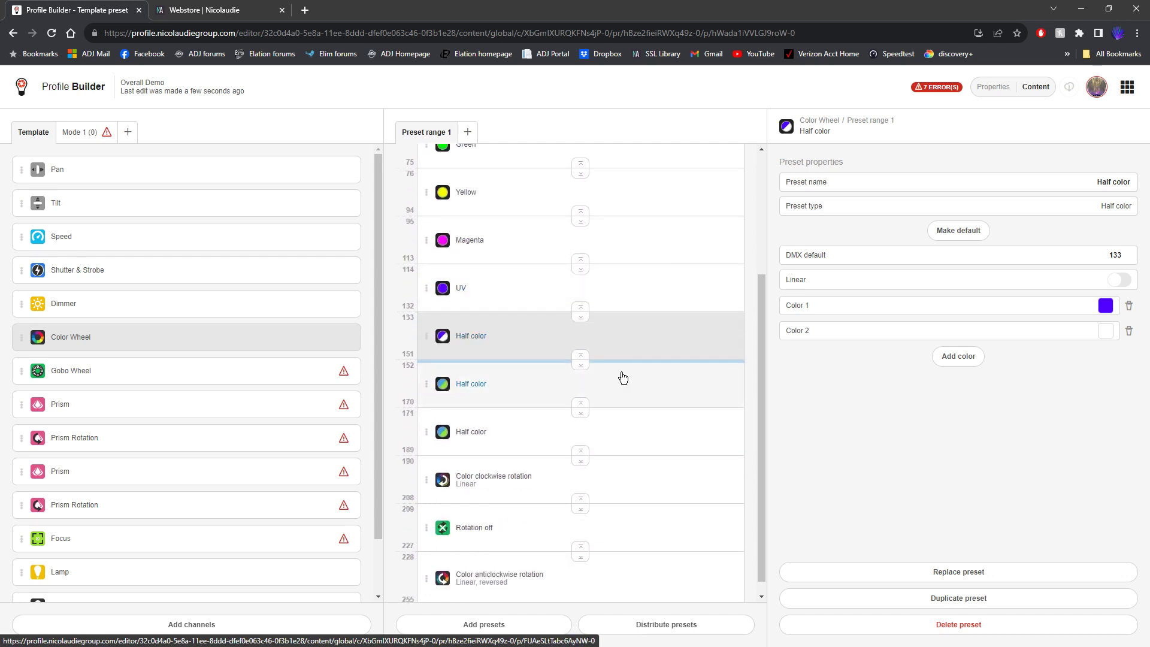
left_click(624, 376)
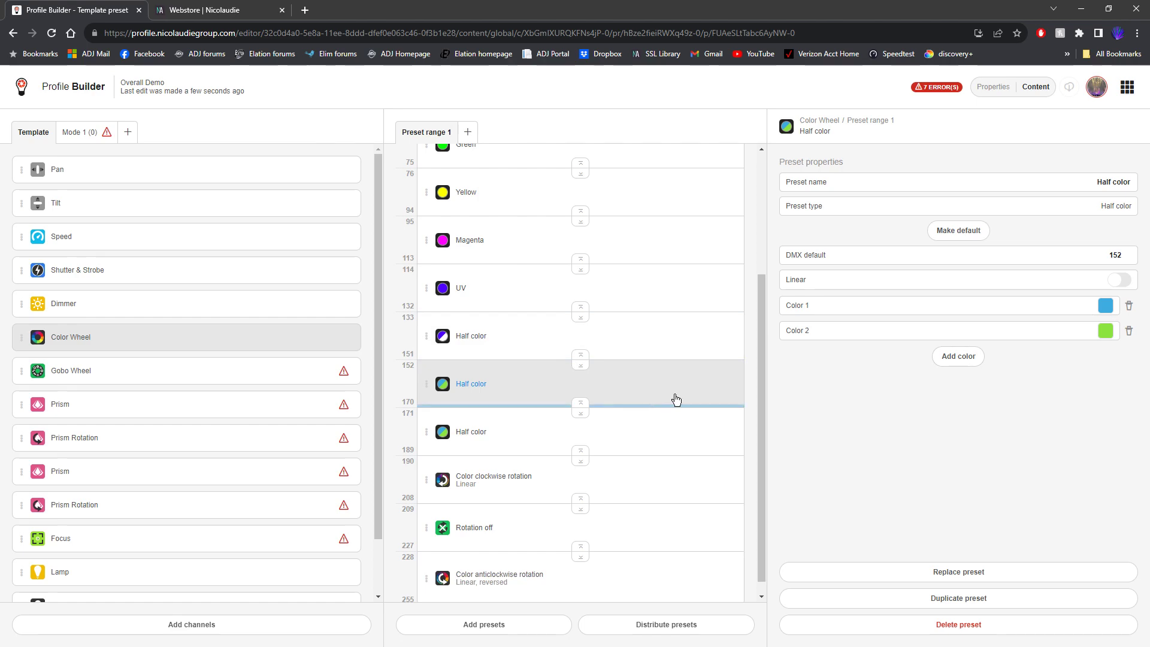
left_click(1105, 308)
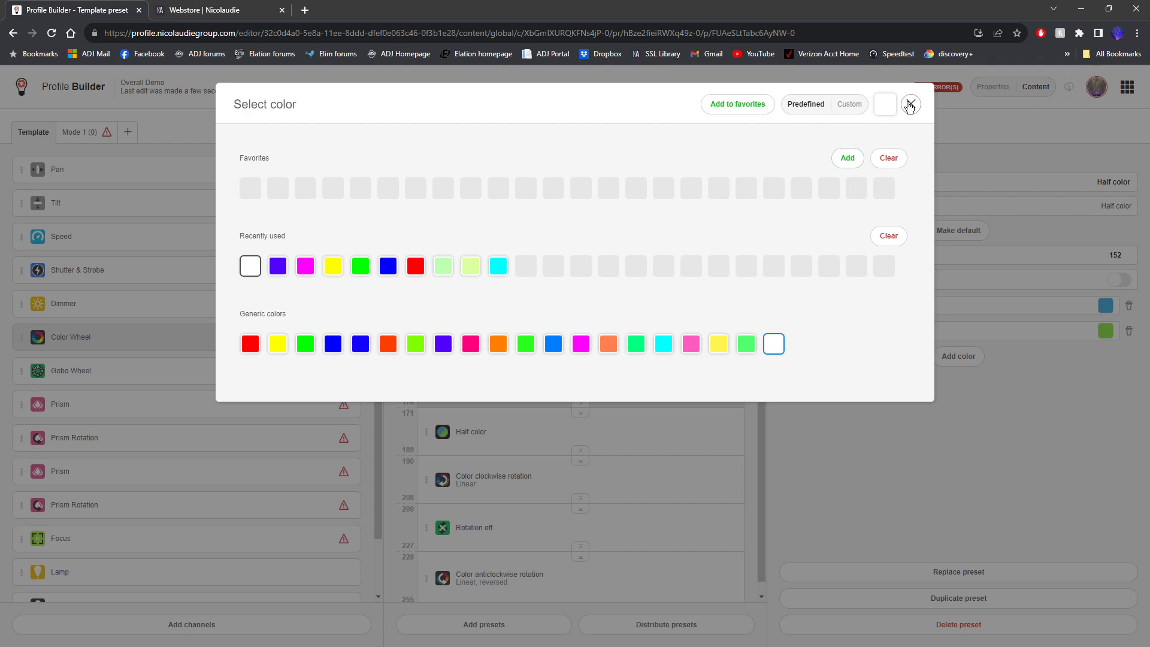
left_click(849, 106)
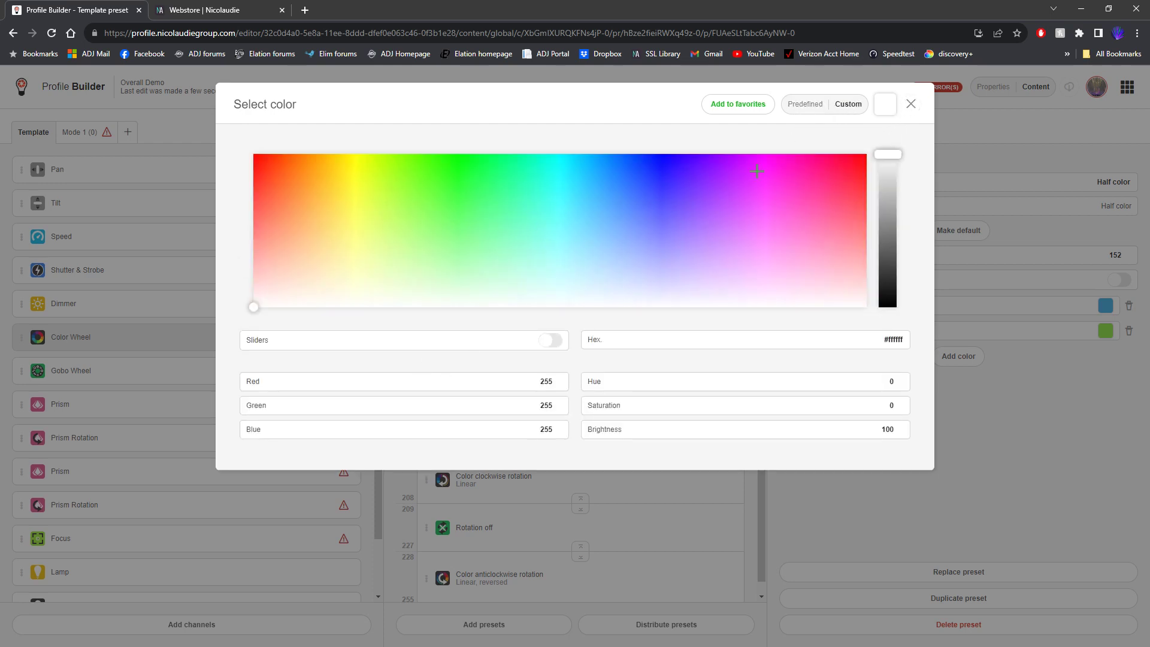
left_click(809, 106)
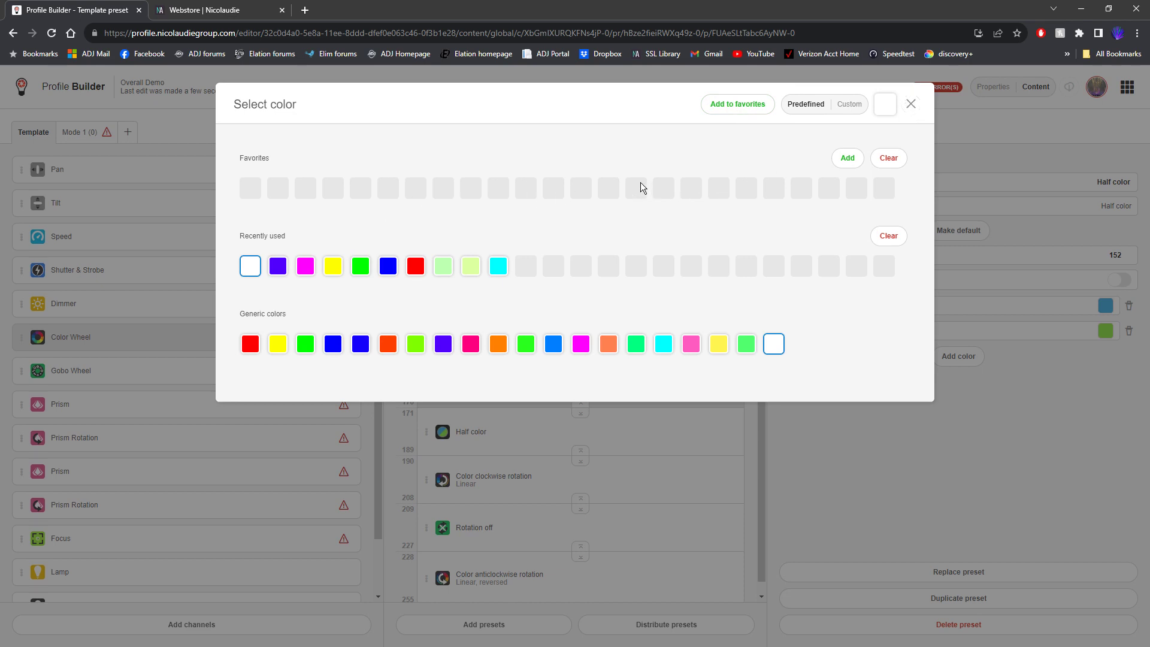
left_click(911, 104)
left_click(1106, 331)
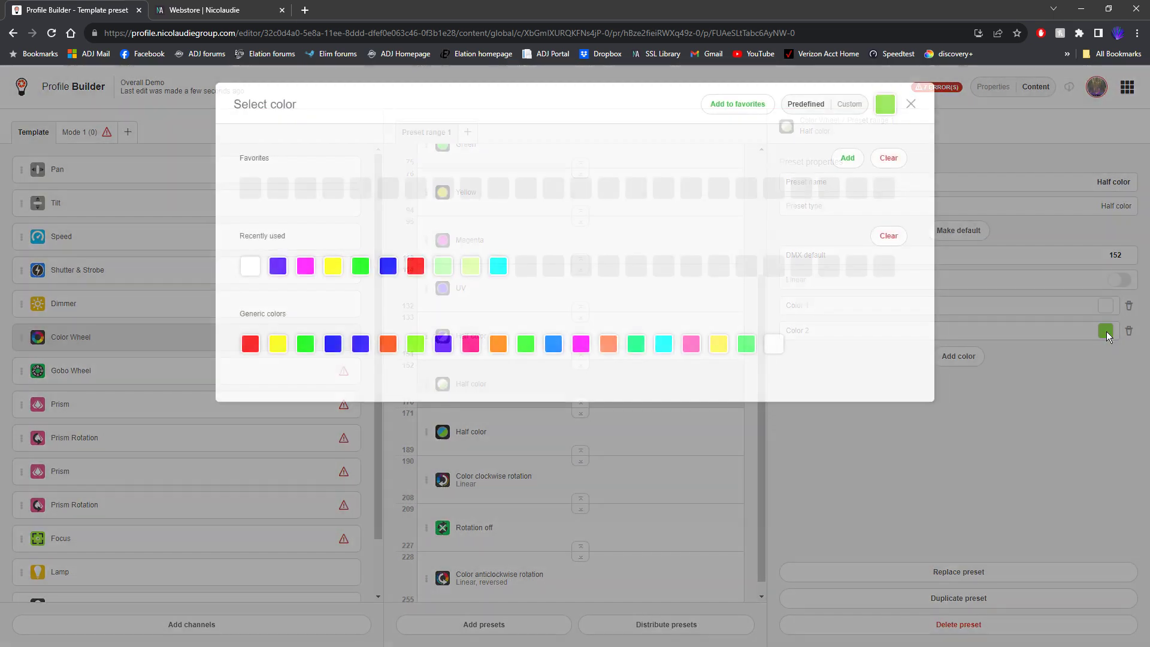
left_click(416, 266)
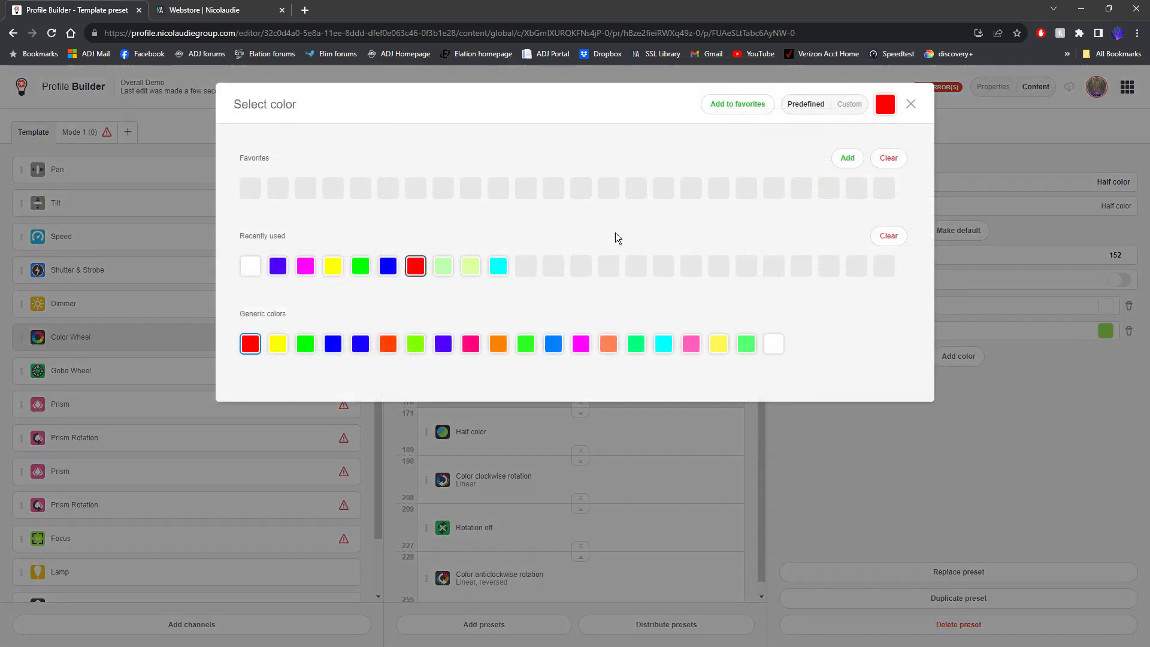
left_click(910, 104)
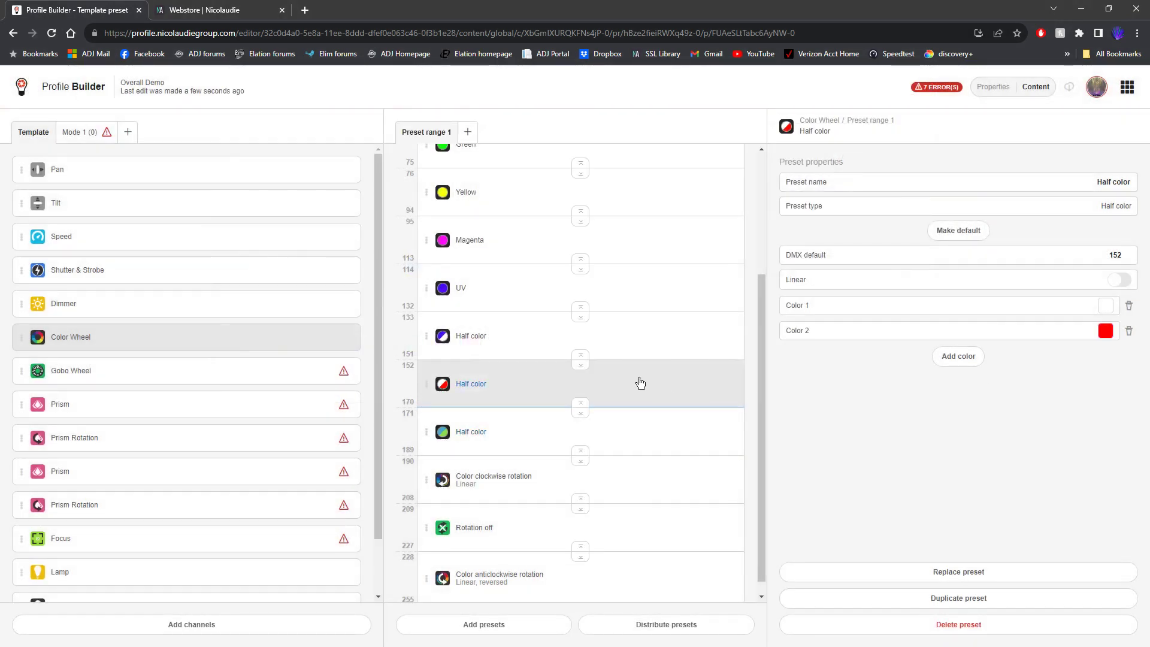
- Set the third Half color preset's Color 1 to red and its Color 2 to blue
scroll(668, 360, "up", 3)
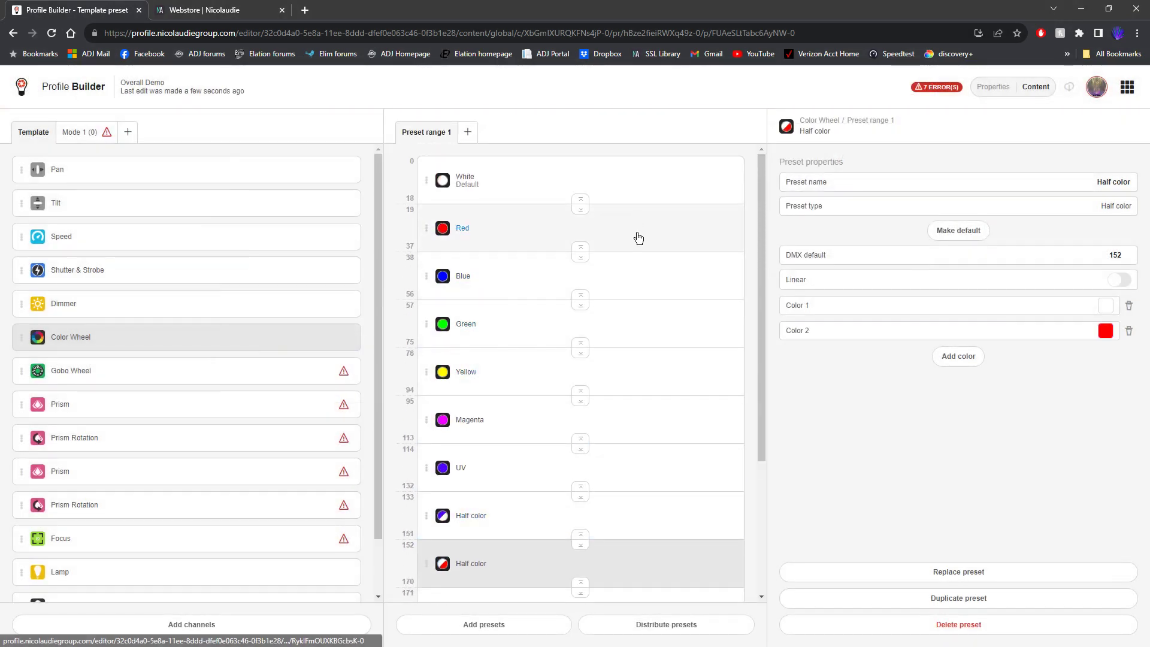
scroll(655, 335, "down", 3)
left_click(653, 442)
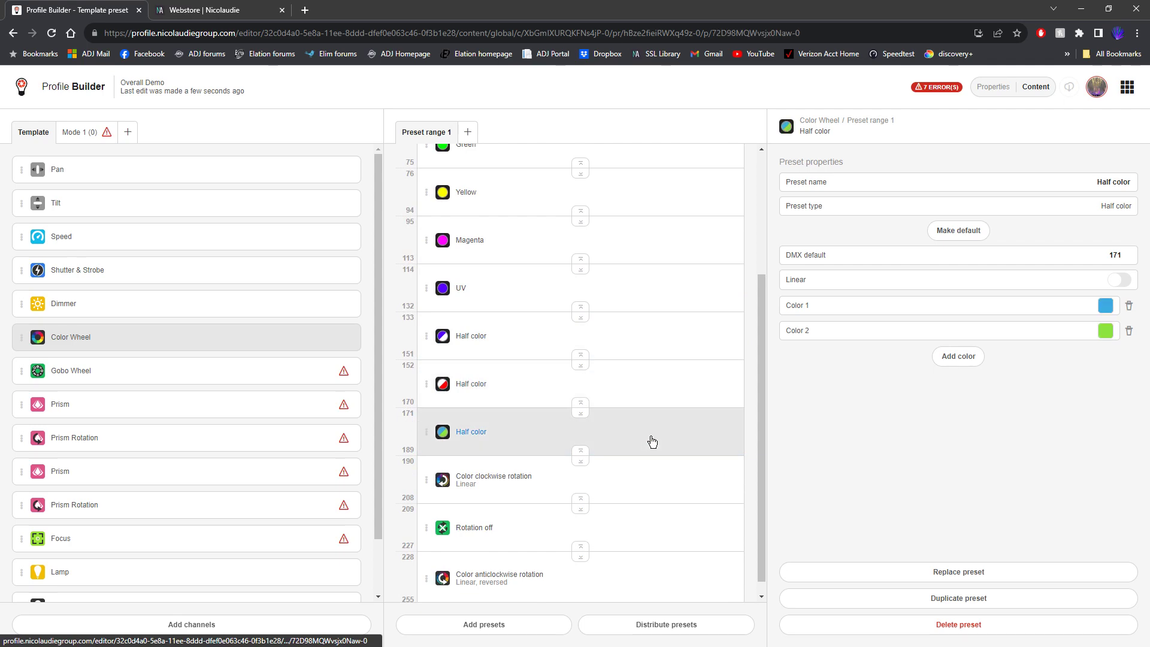
left_click(1108, 306)
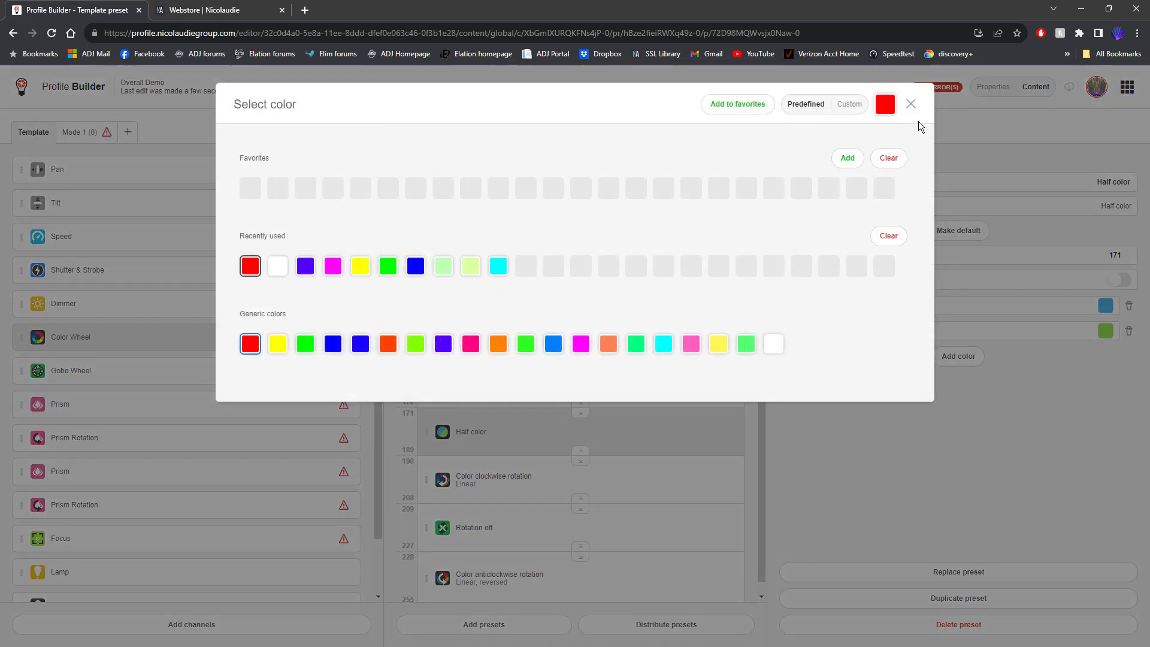
left_click(911, 105)
left_click(1103, 331)
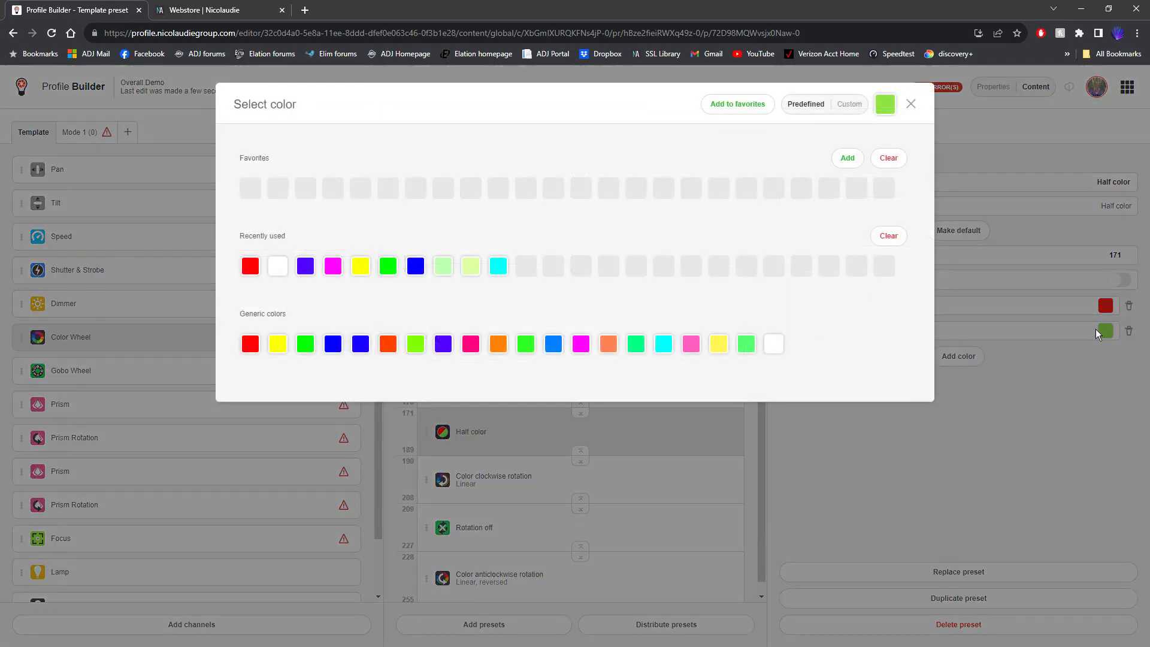
left_click(911, 105)
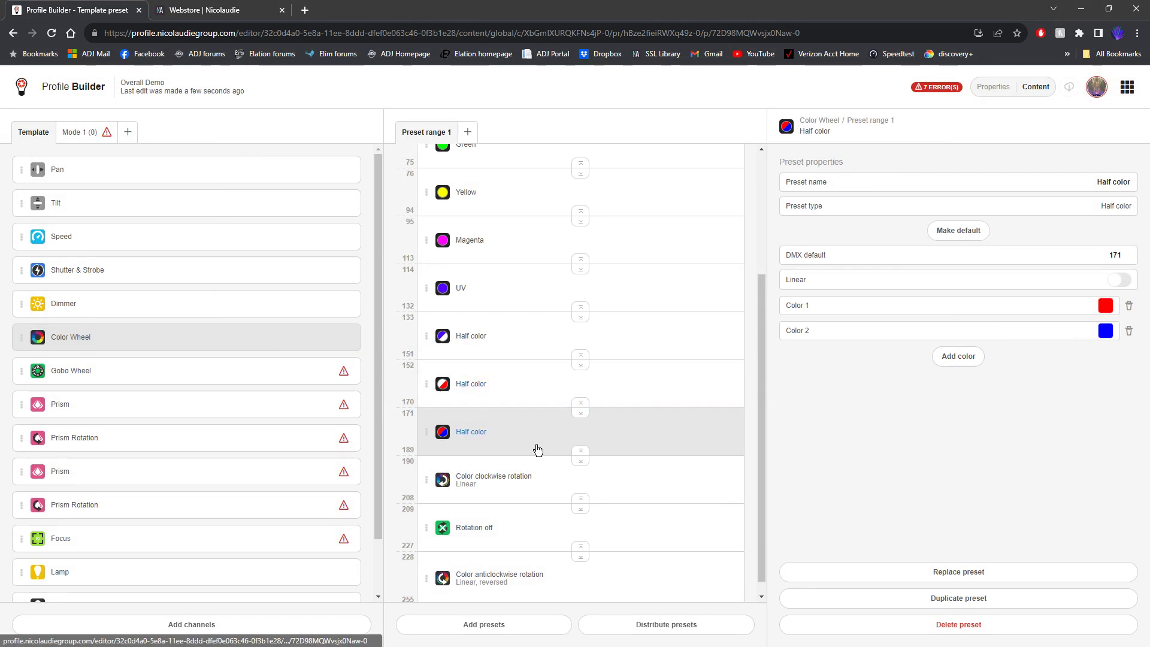
- Set the end of the Rotation off preset's DMX range to 212
scroll(665, 395, "down", 1)
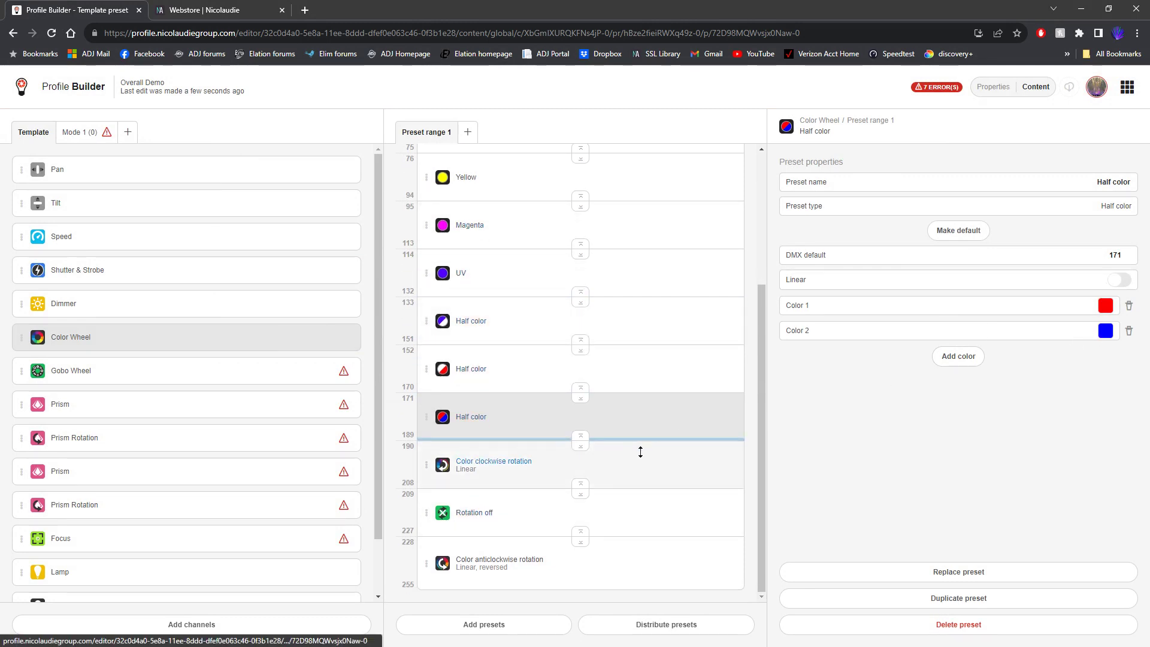
left_click(648, 477)
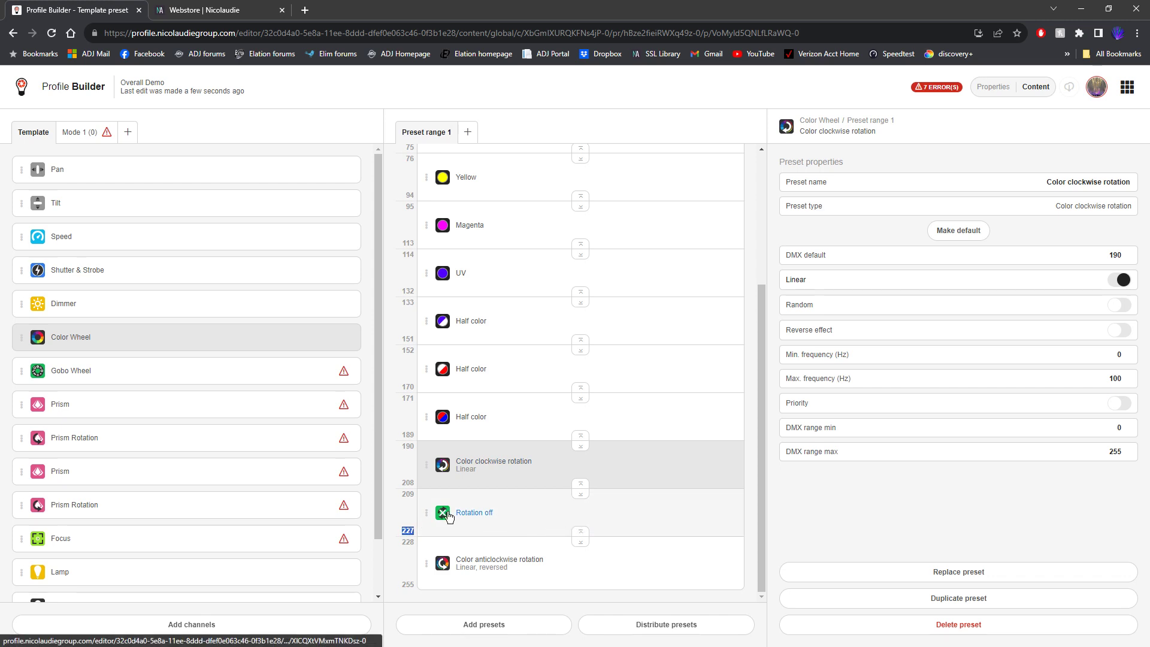
type("212")
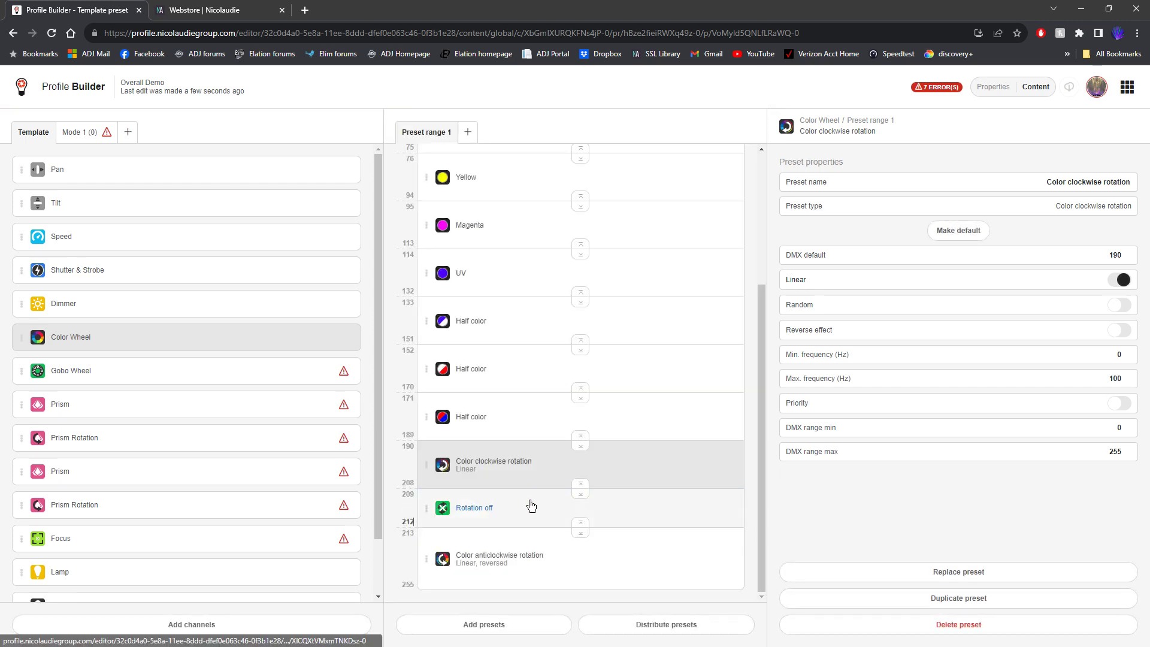
- Review the Color anticlockwise rotation preset's properties and the full range of Color Wheel presets
left_click(547, 554)
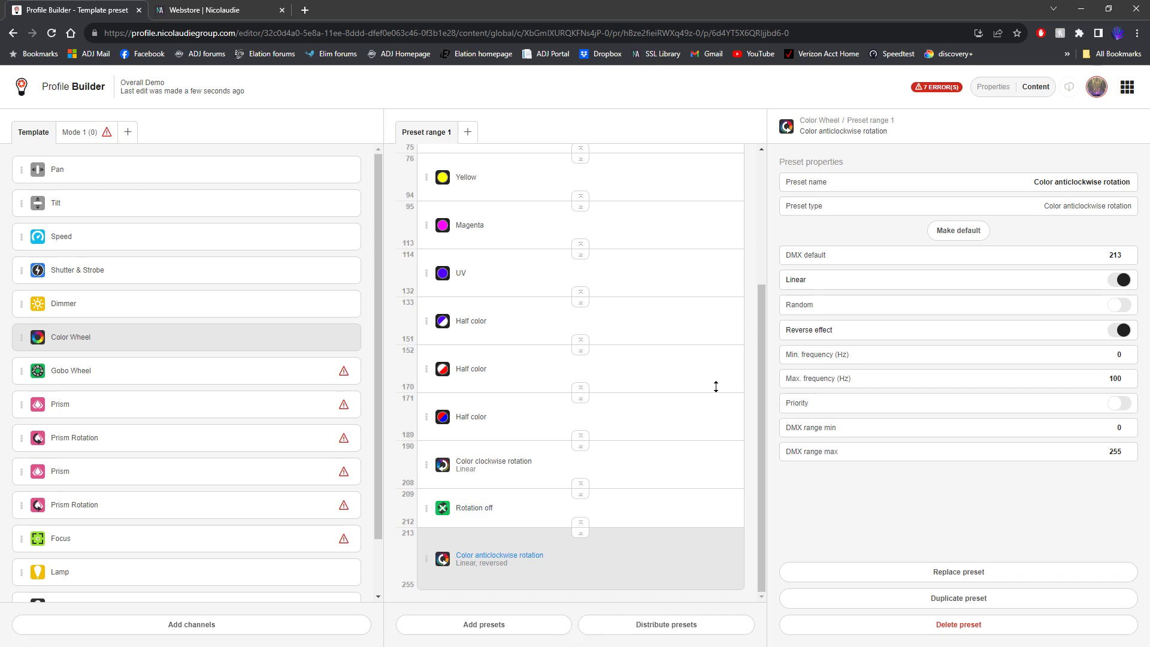
scroll(645, 383, "up", 3)
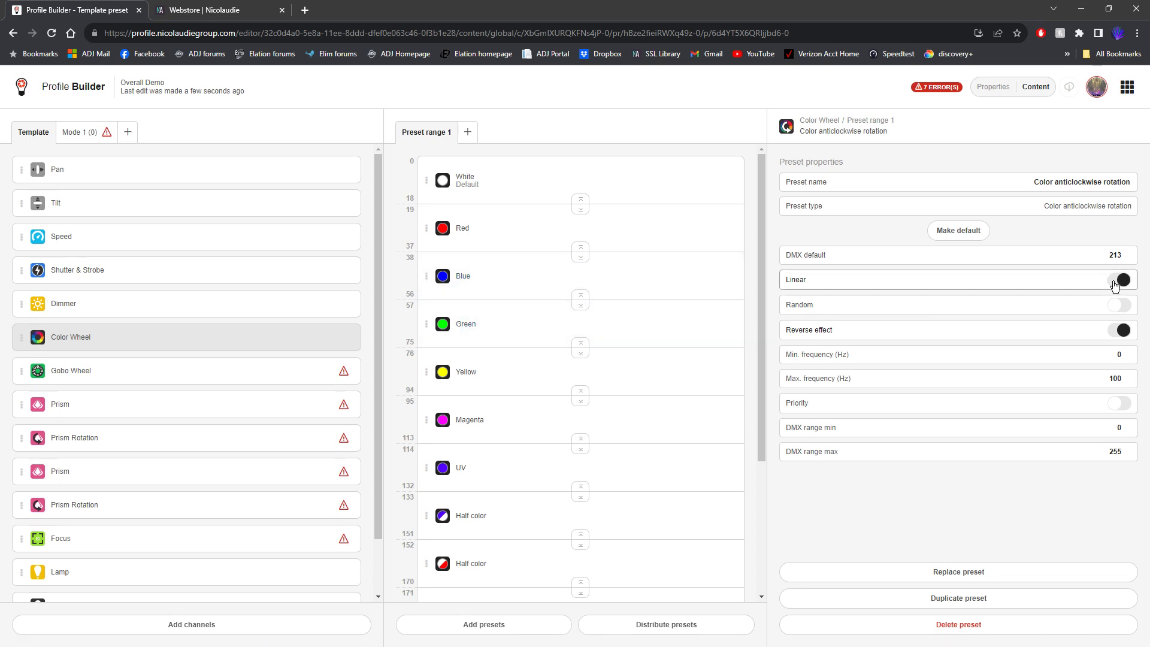
scroll(618, 387, "down", 5)
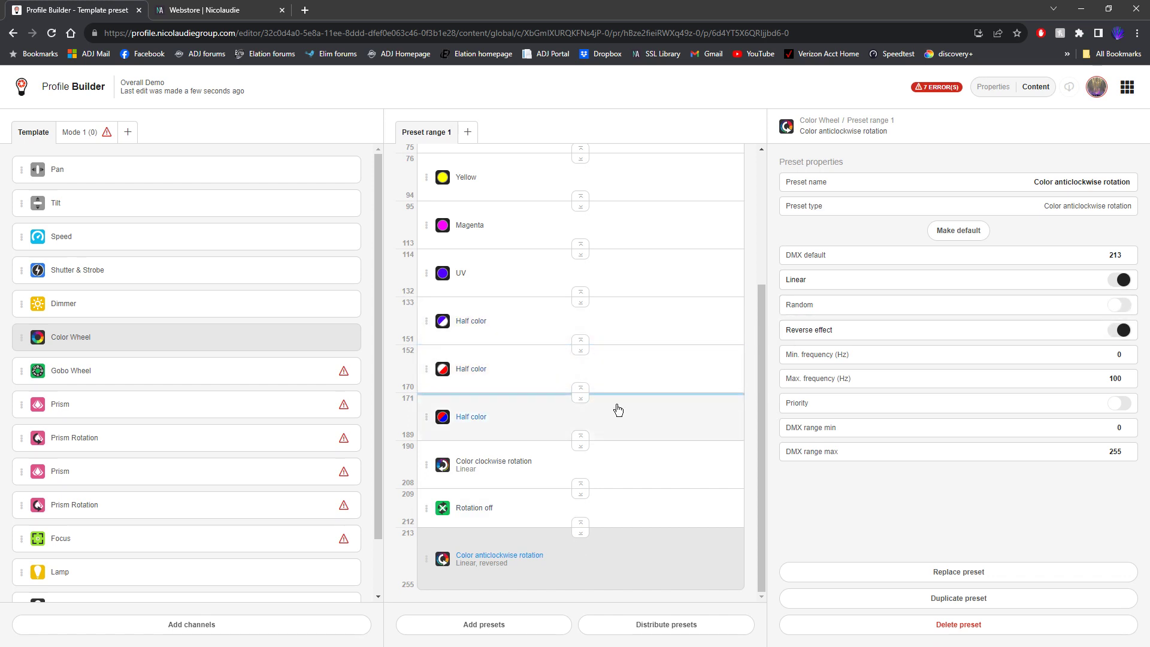
scroll(572, 371, "up", 1)
scroll(572, 371, "down", 1)
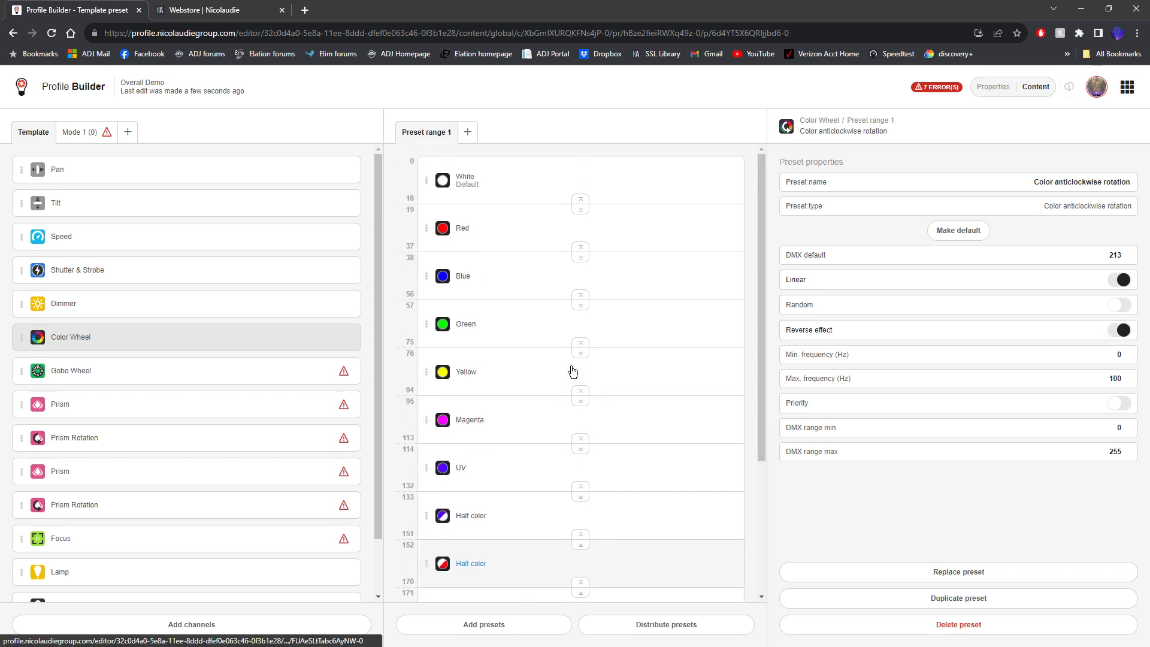
scroll(620, 198, "up", 3)
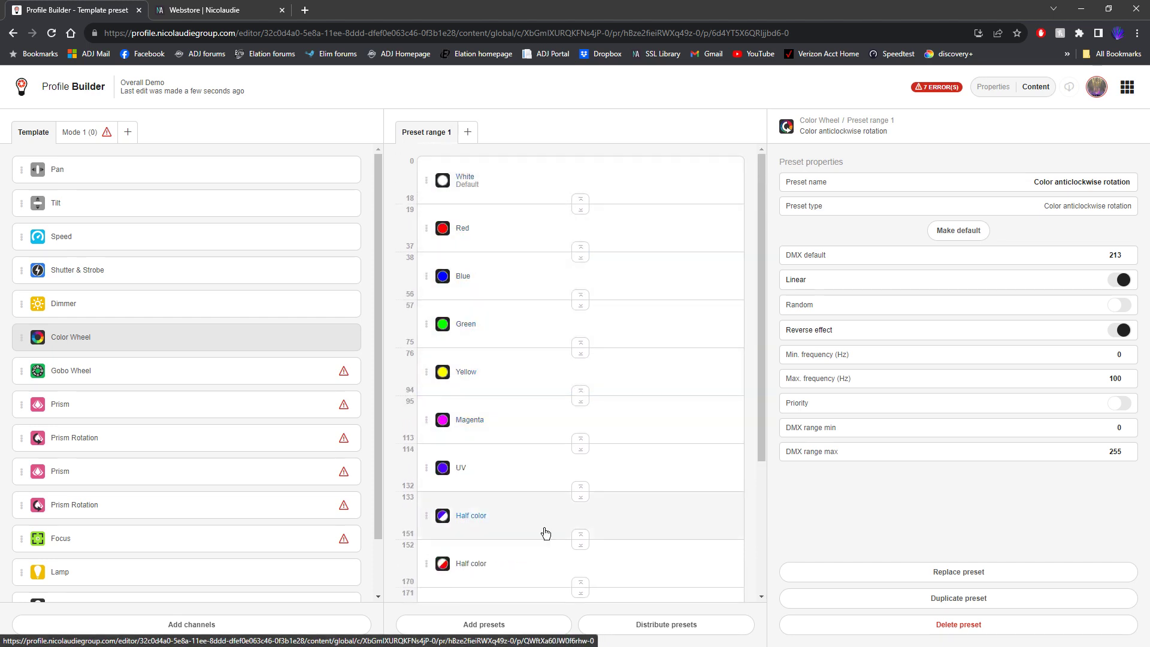
scroll(691, 334, "down", 5)
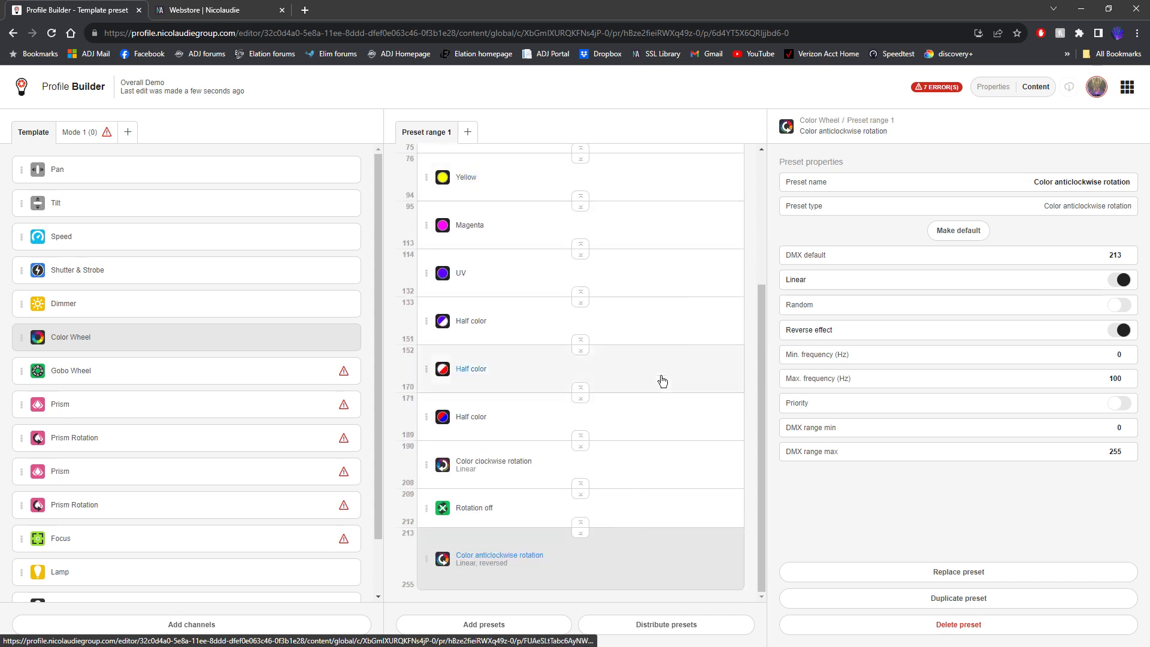
- Browse the Generic color presets available to add to the Color Wheel
left_click(483, 623)
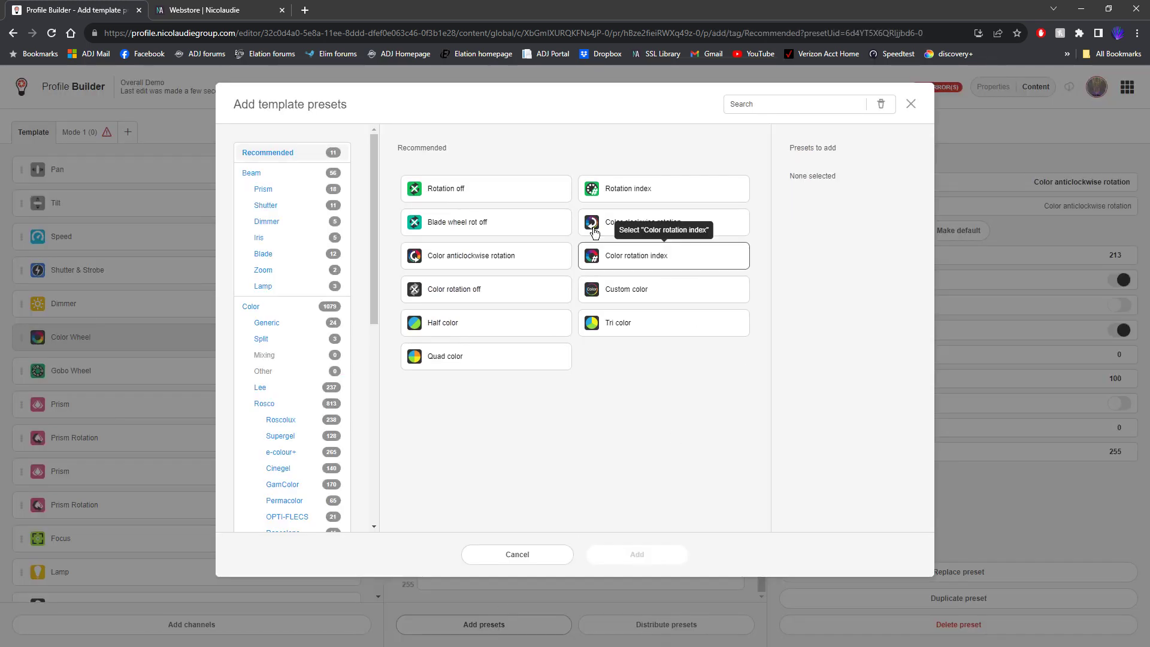
left_click(266, 322)
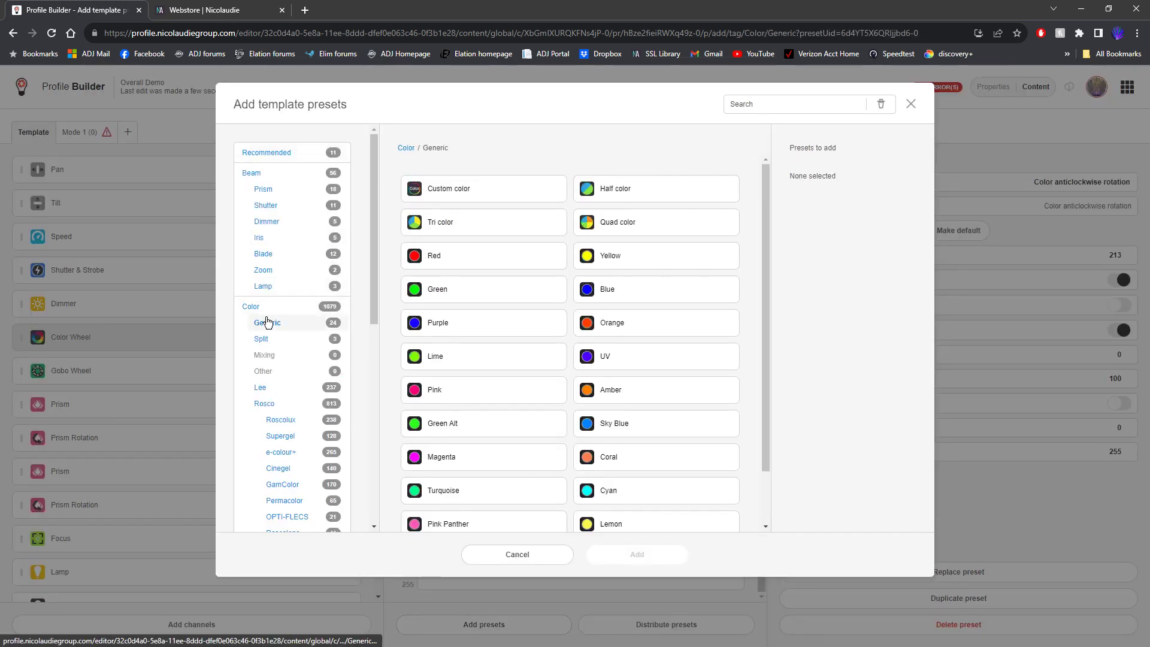
scroll(530, 308, "down", 1)
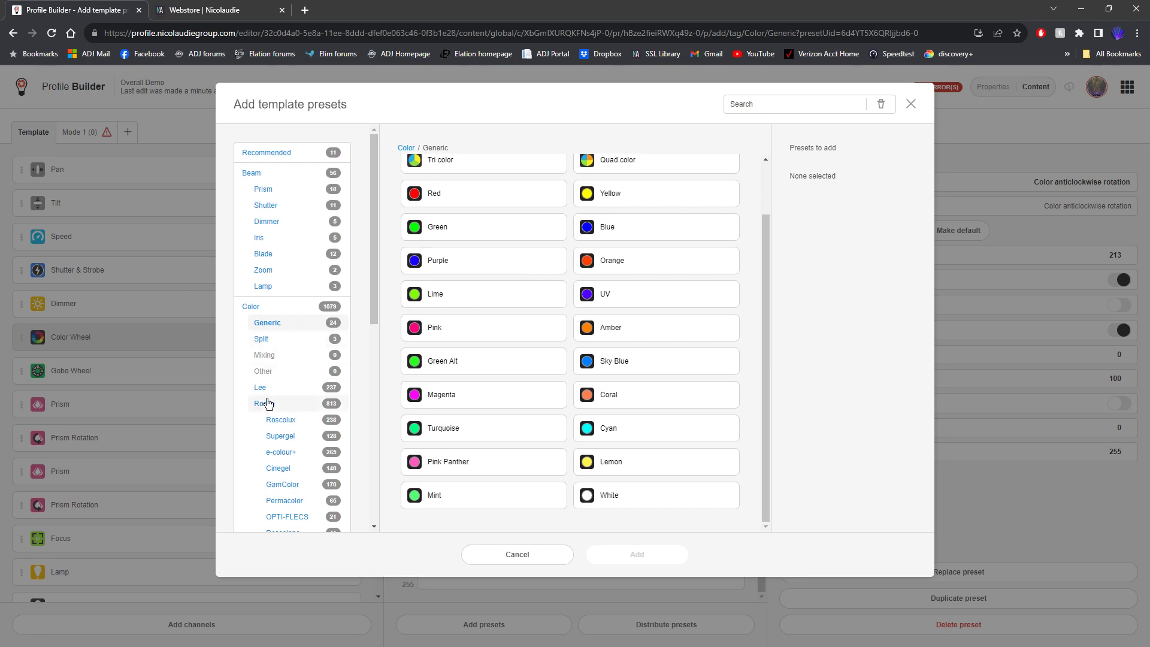
scroll(265, 389, "down", 5)
scroll(265, 389, "down", 2)
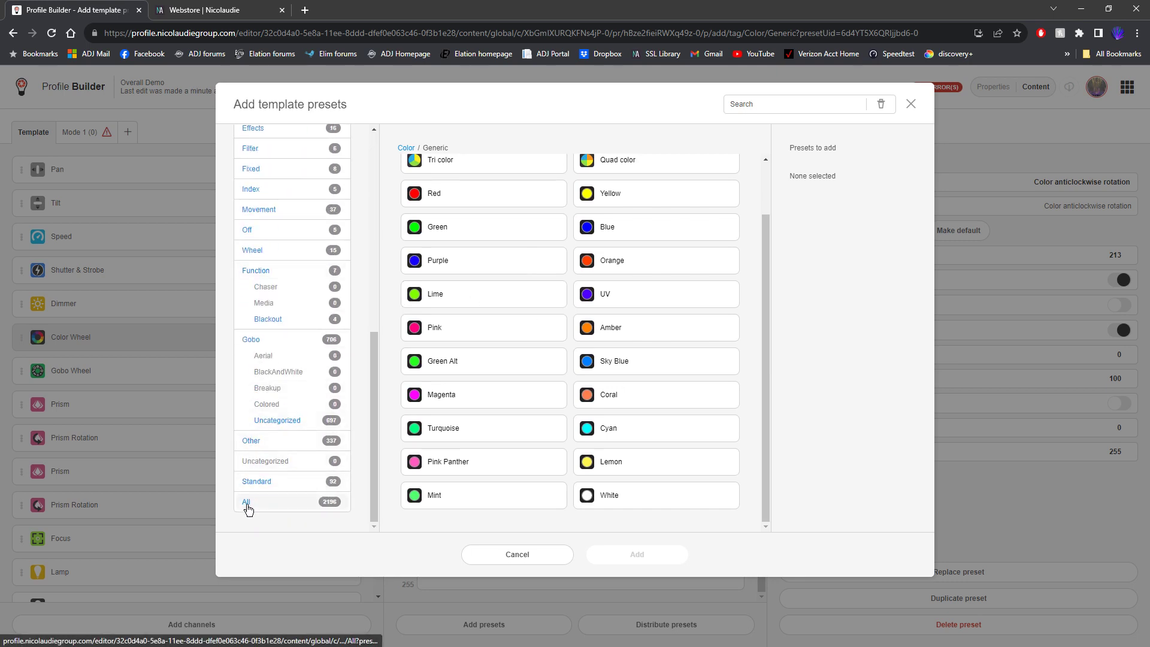
- Examine the numbered Color presets in the Other category, cancel without adding any, and review the Color Wheel's preset range
left_click(249, 441)
scroll(635, 269, "down", 5)
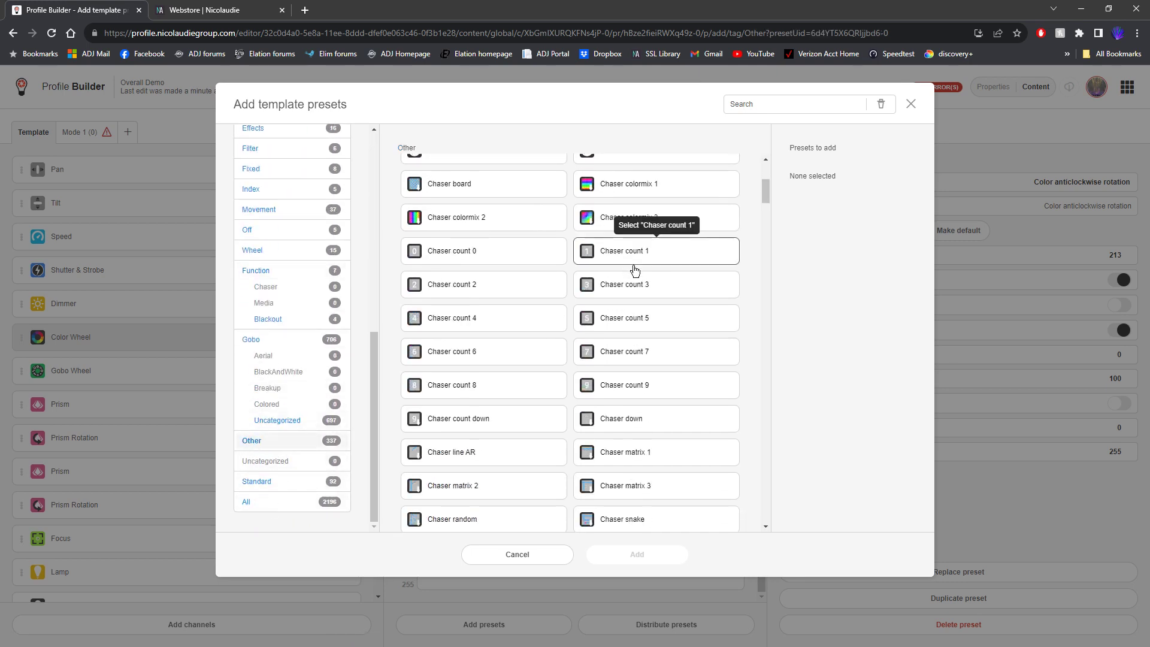
scroll(635, 271, "down", 20)
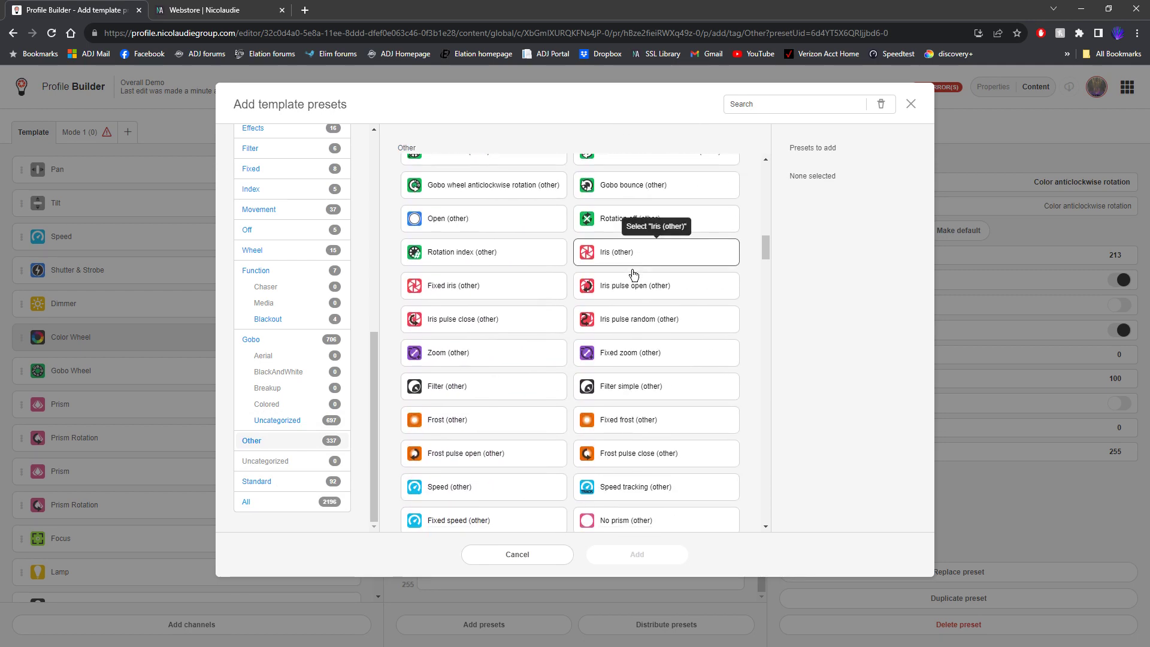
scroll(632, 272, "down", 8)
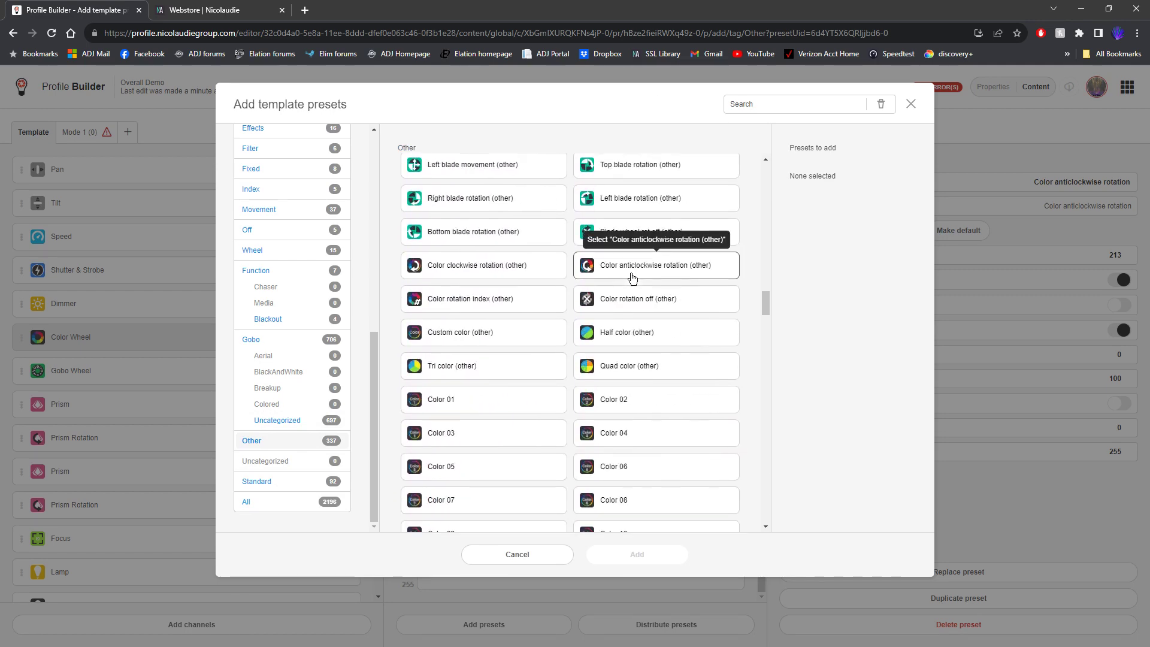
scroll(634, 276, "down", 4)
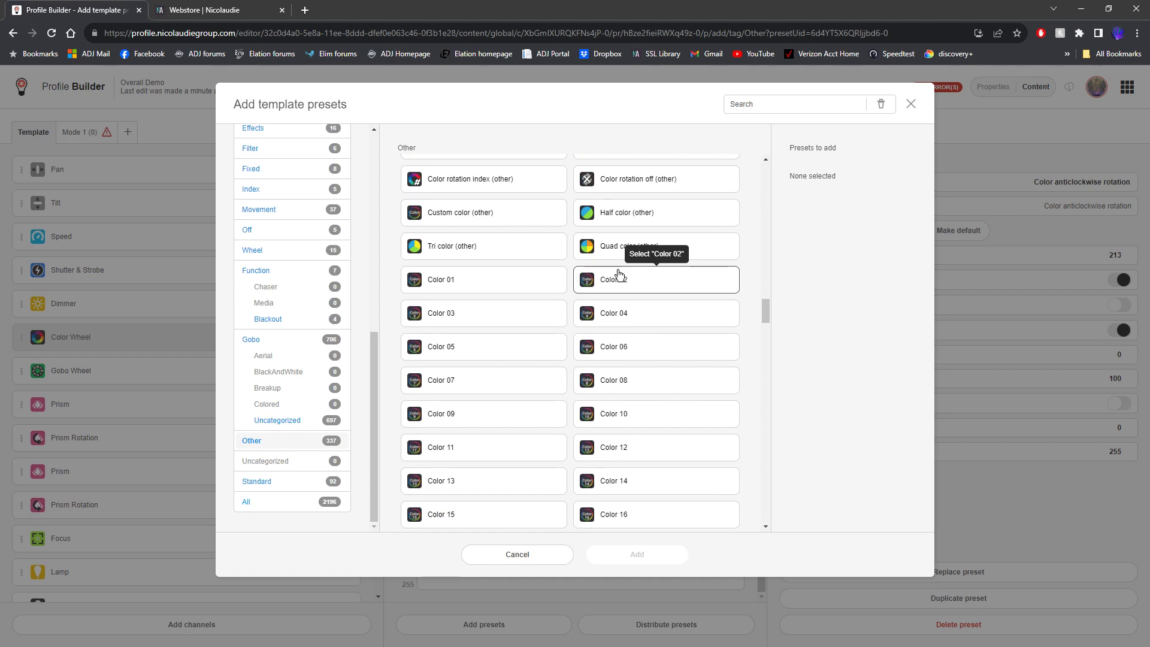
scroll(624, 311, "down", 10)
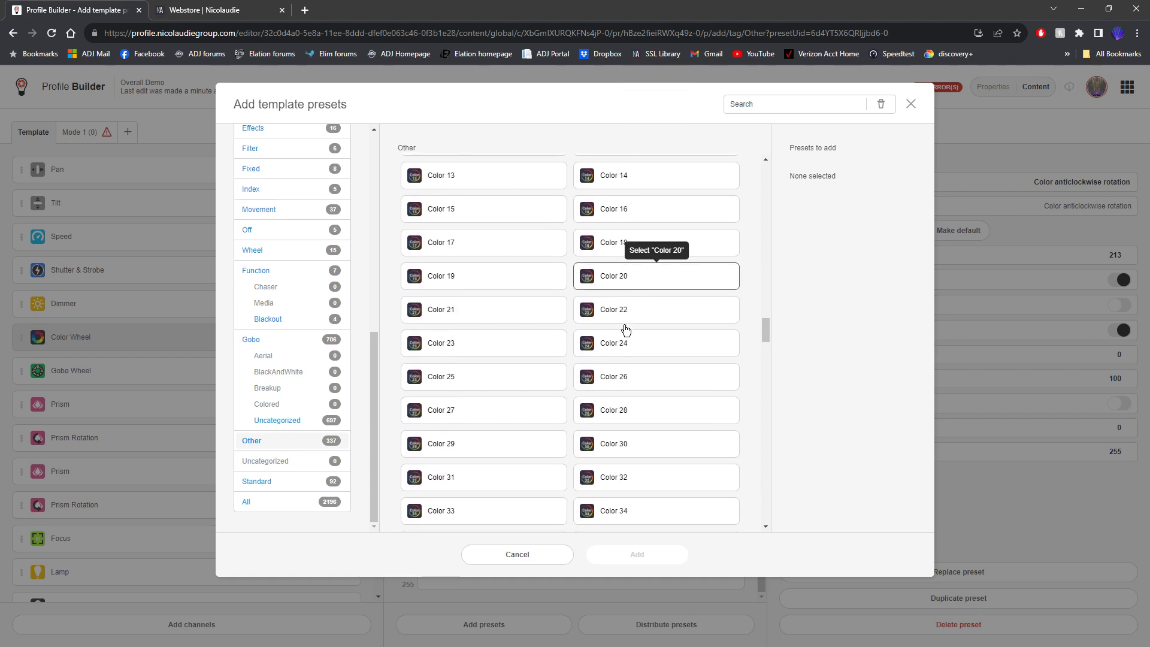
scroll(626, 329, "down", 17)
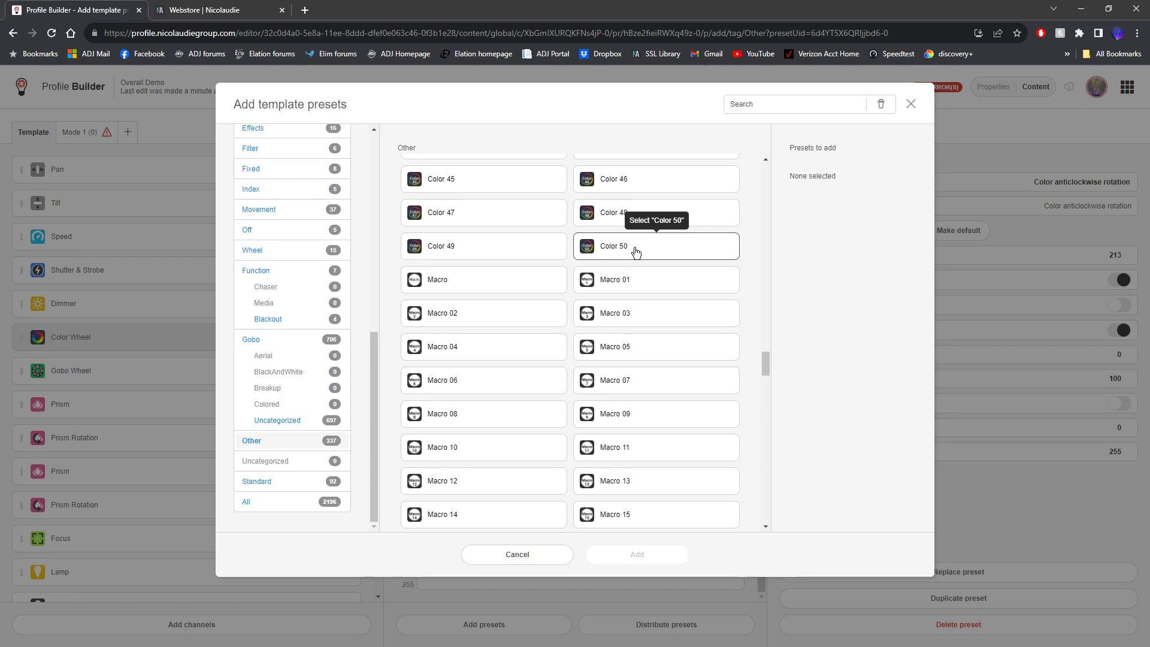
scroll(636, 251, "up", 2)
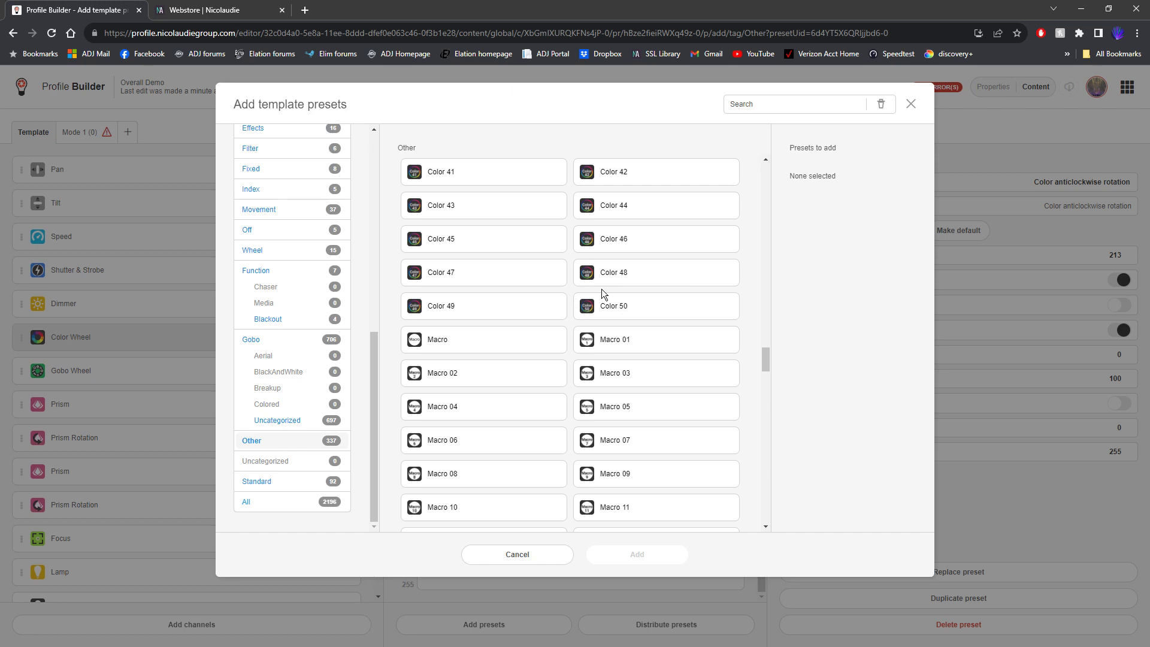
scroll(602, 289, "up", 2)
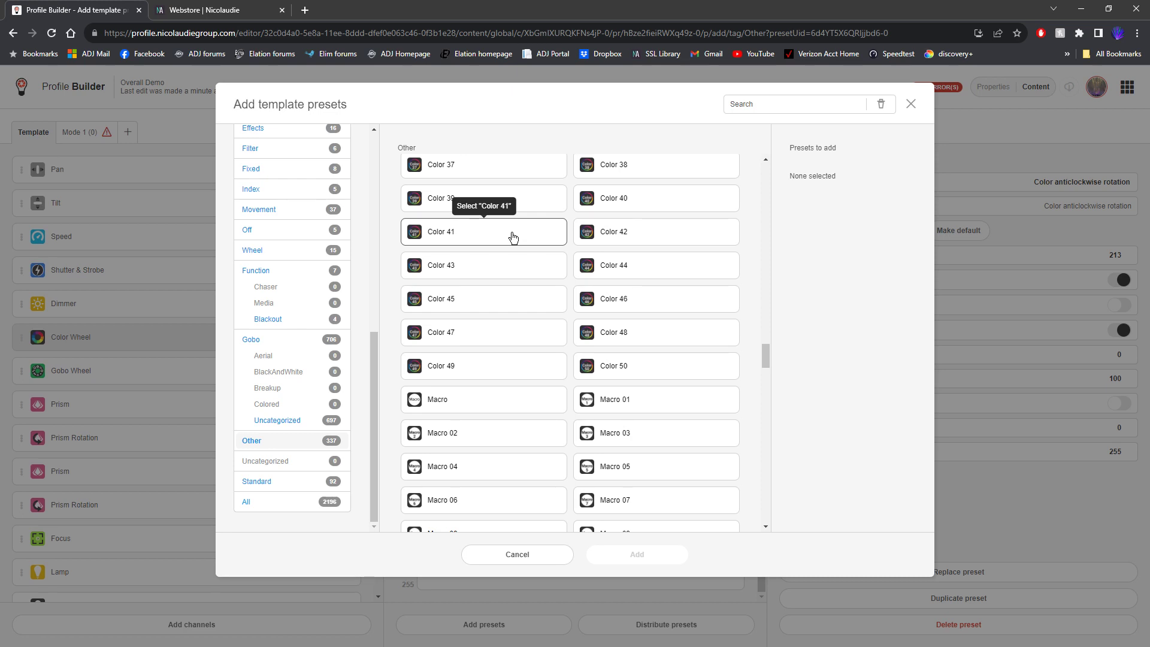
scroll(540, 247, "up", 7)
scroll(551, 234, "up", 17)
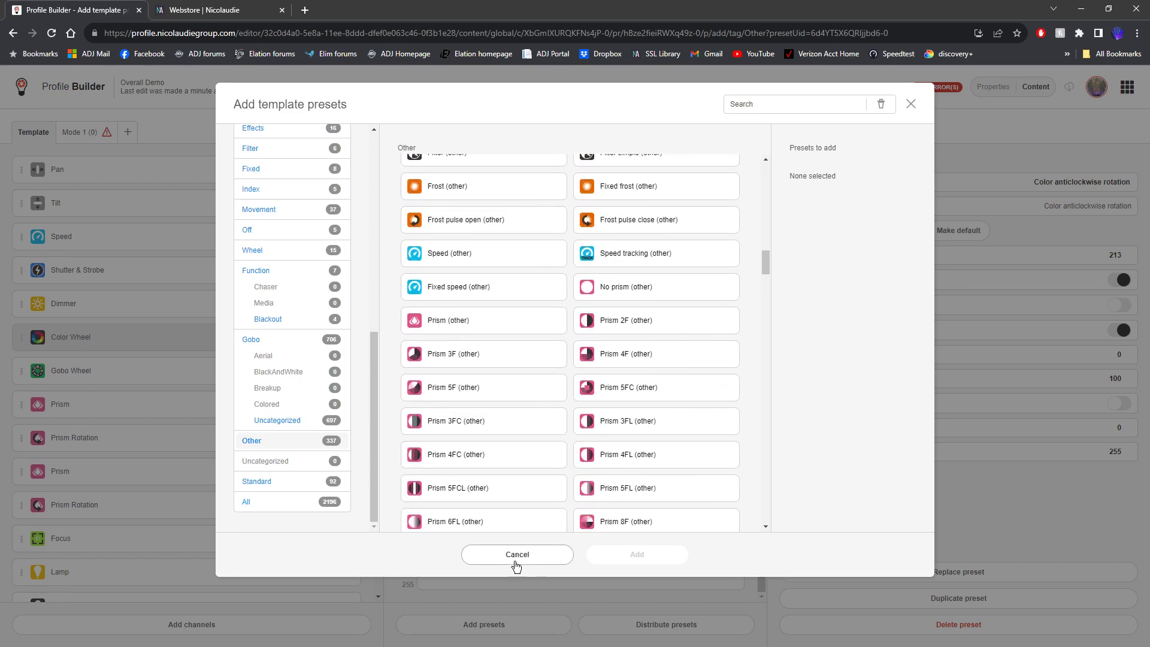
left_click(517, 555)
scroll(580, 293, "up", 6)
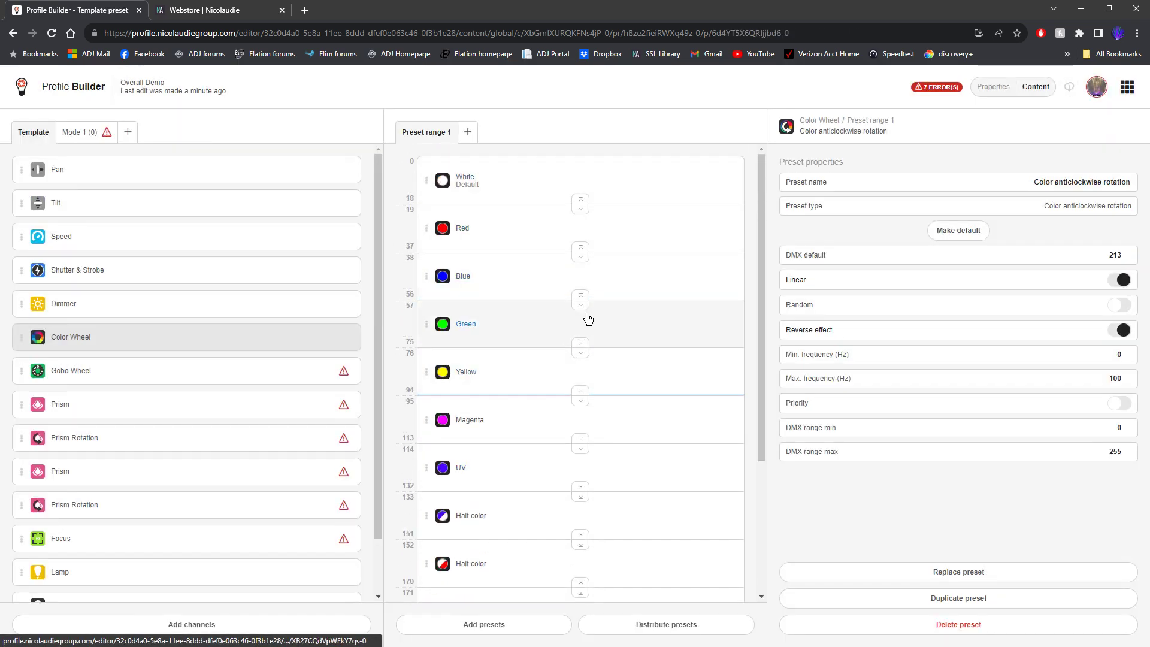
scroll(588, 323, "down", 3)
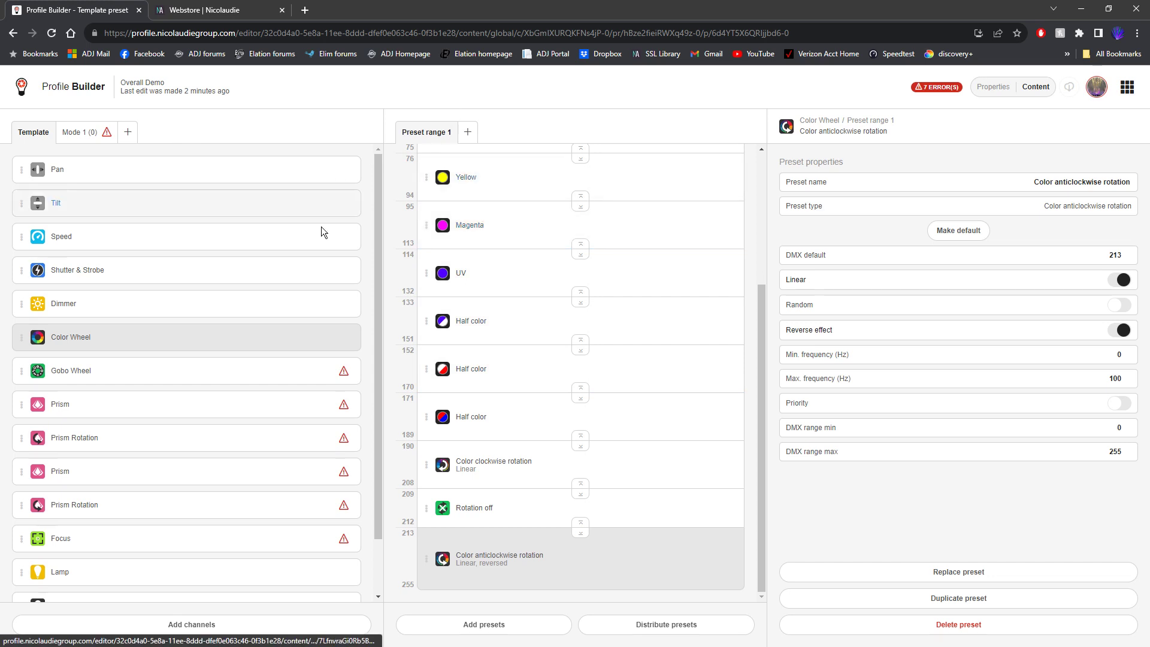
- Start adding presets to the Gobo Wheel channel and choose the Open preset first
left_click(101, 372)
left_click(574, 379)
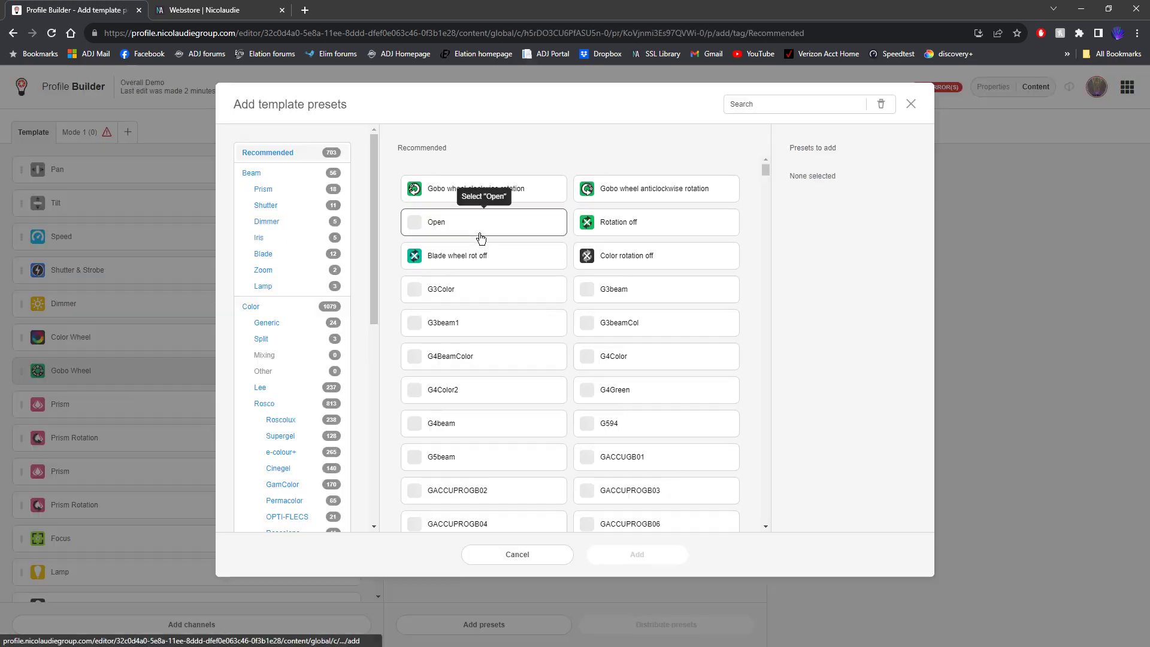
left_click(457, 222)
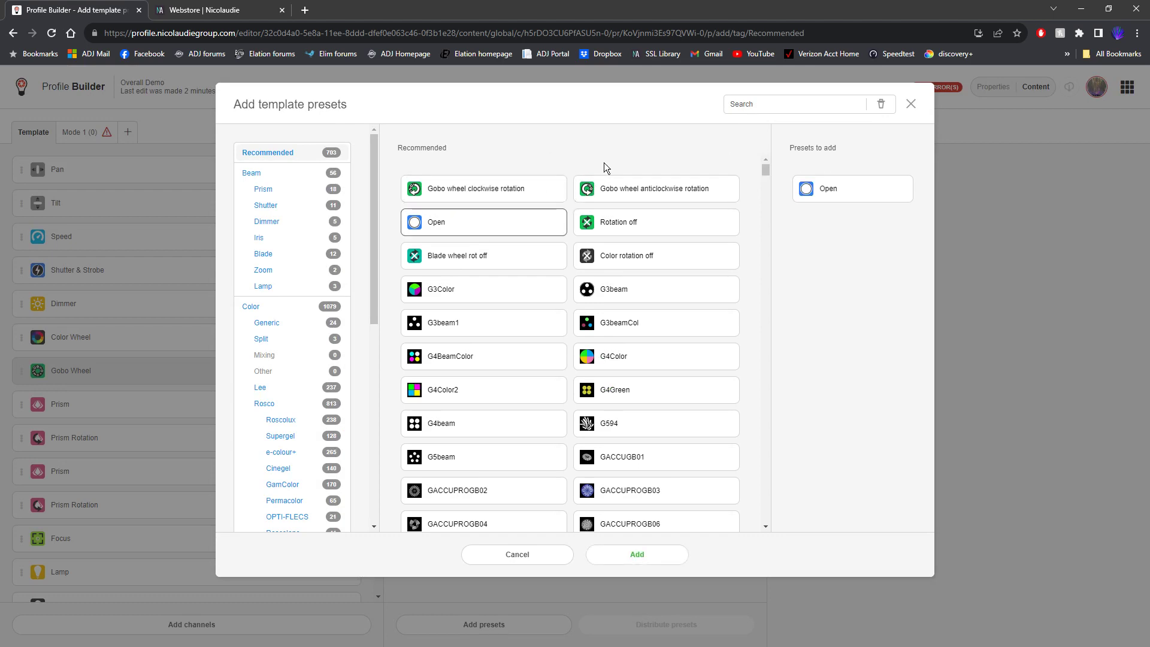
- Browse the recommended gobo presets as far as the numbered GGobo entries
scroll(642, 290, "down", 2)
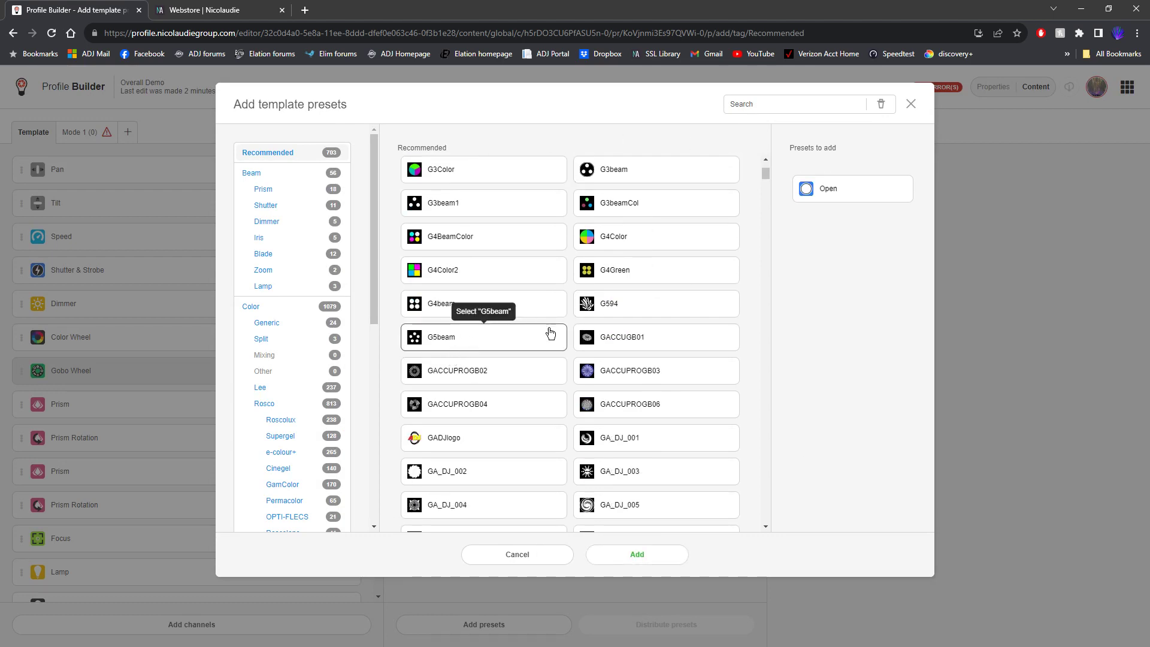
scroll(575, 389, "down", 2)
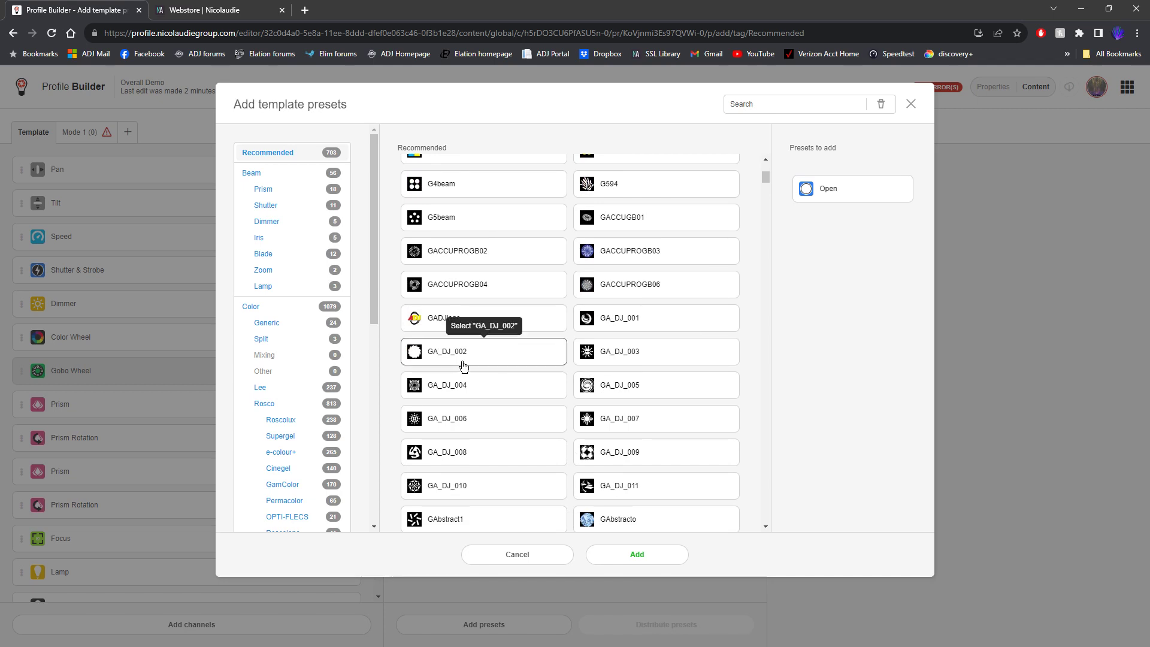
scroll(473, 366, "down", 2)
scroll(623, 340, "down", 3)
scroll(630, 342, "down", 6)
scroll(662, 318, "down", 7)
scroll(663, 321, "down", 8)
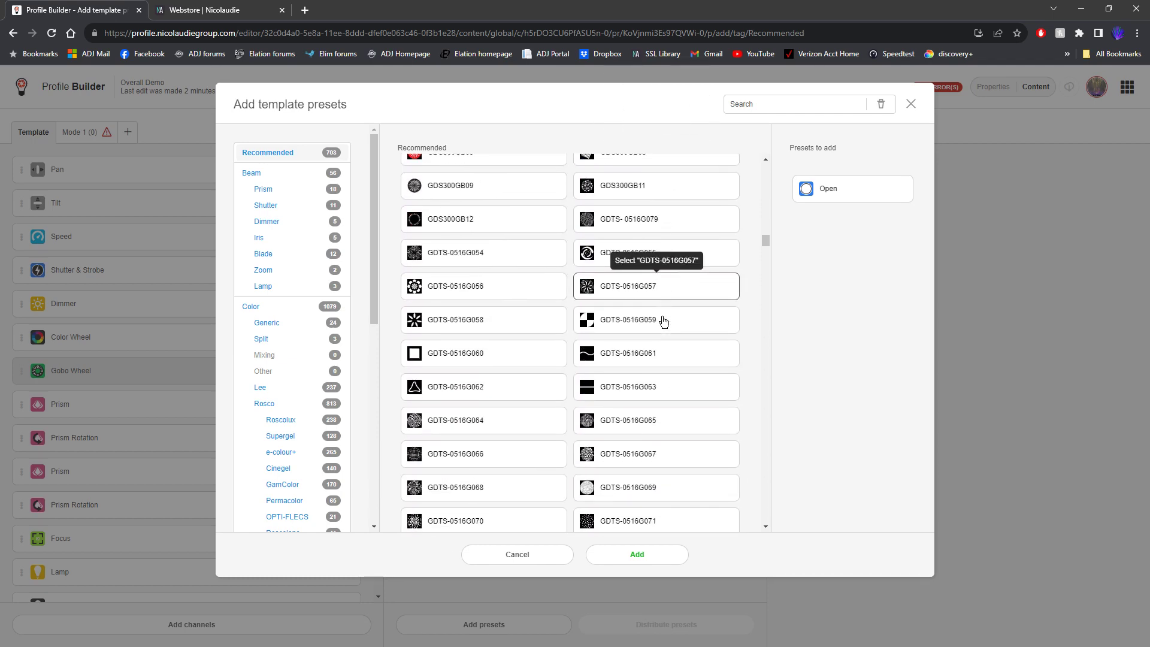
scroll(663, 322, "down", 8)
scroll(663, 321, "down", 5)
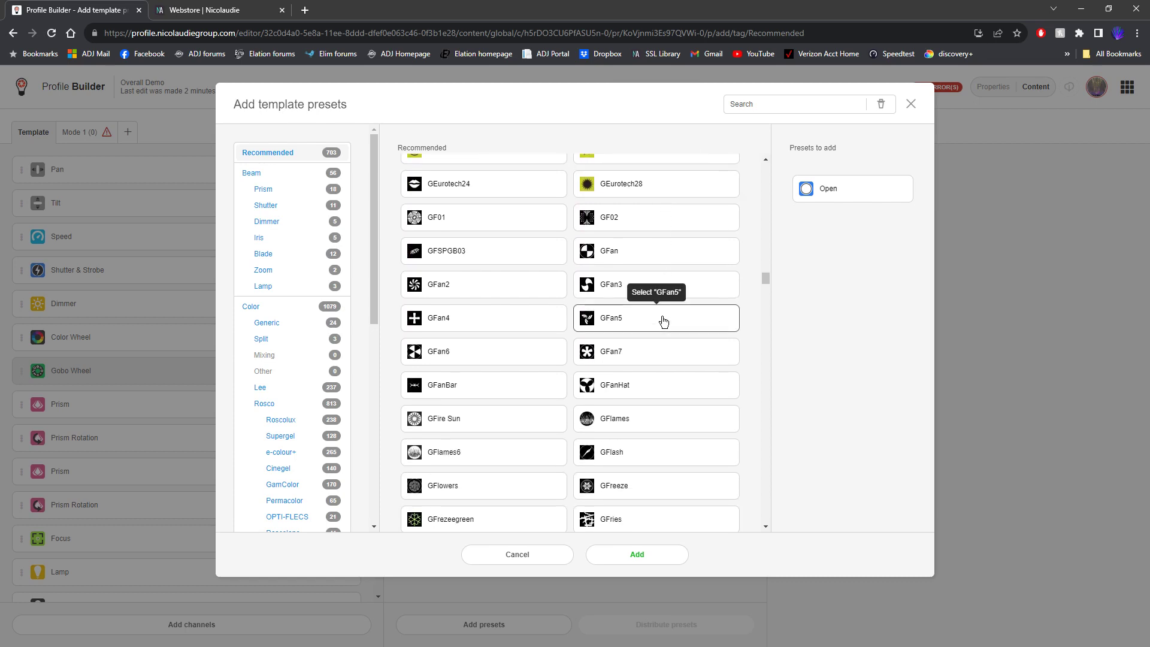
scroll(663, 322, "down", 8)
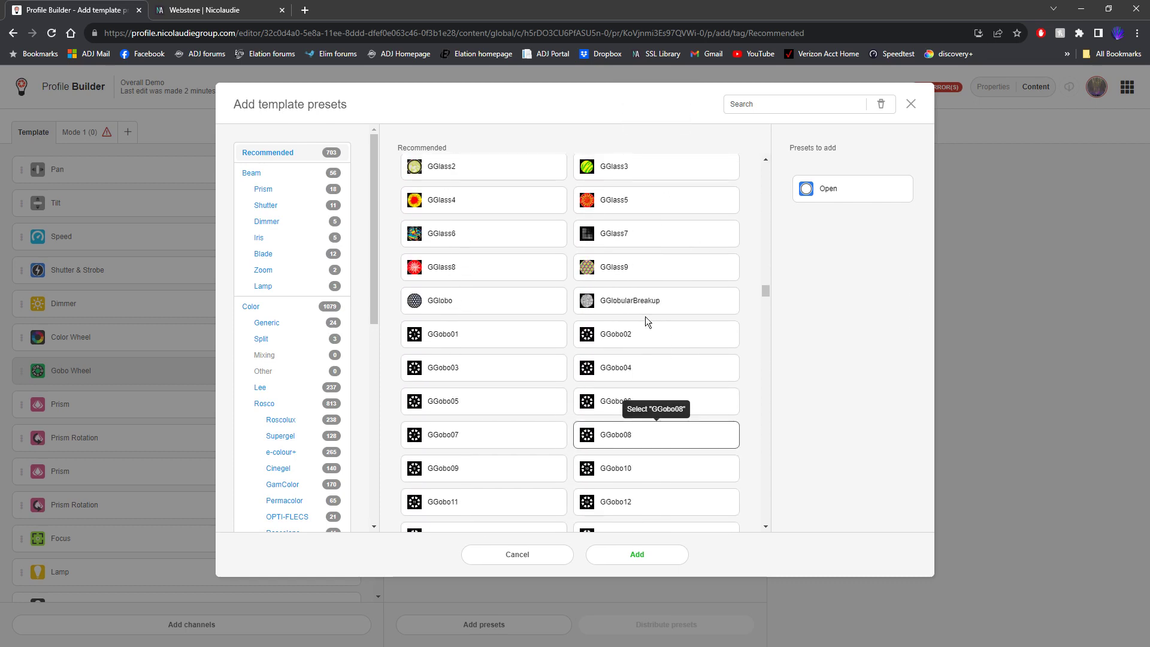
scroll(458, 341, "down", 8)
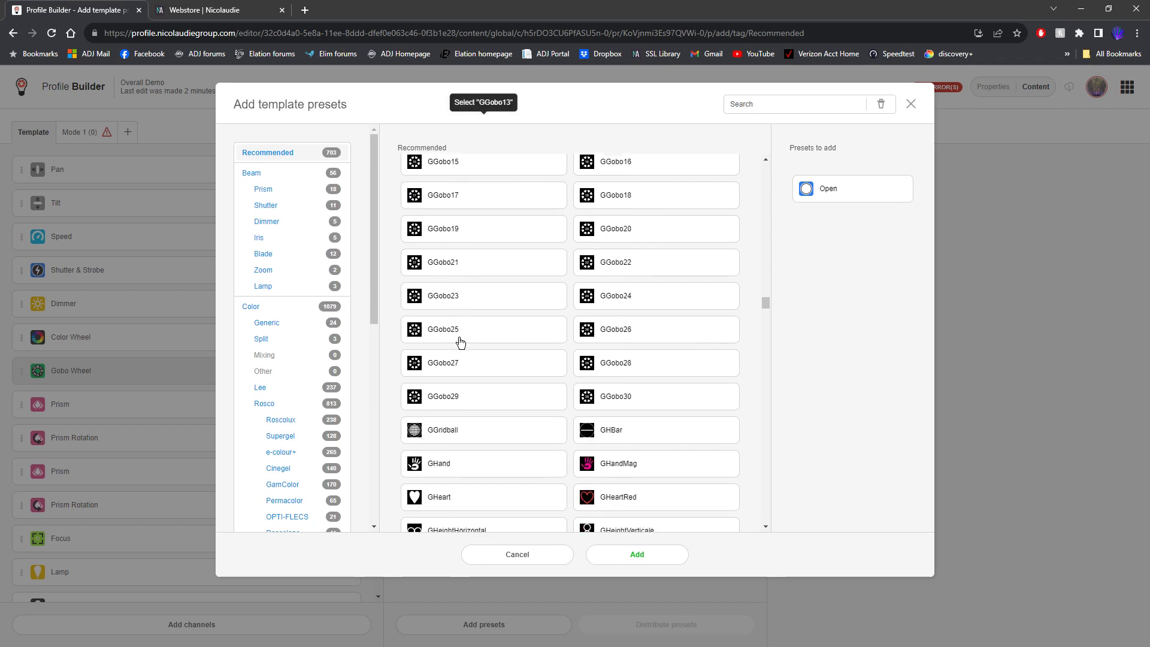
- Choose GGobo01 through GGobo08 in ascending order as further presets for the Gobo Wheel
scroll(610, 345, "up", 7)
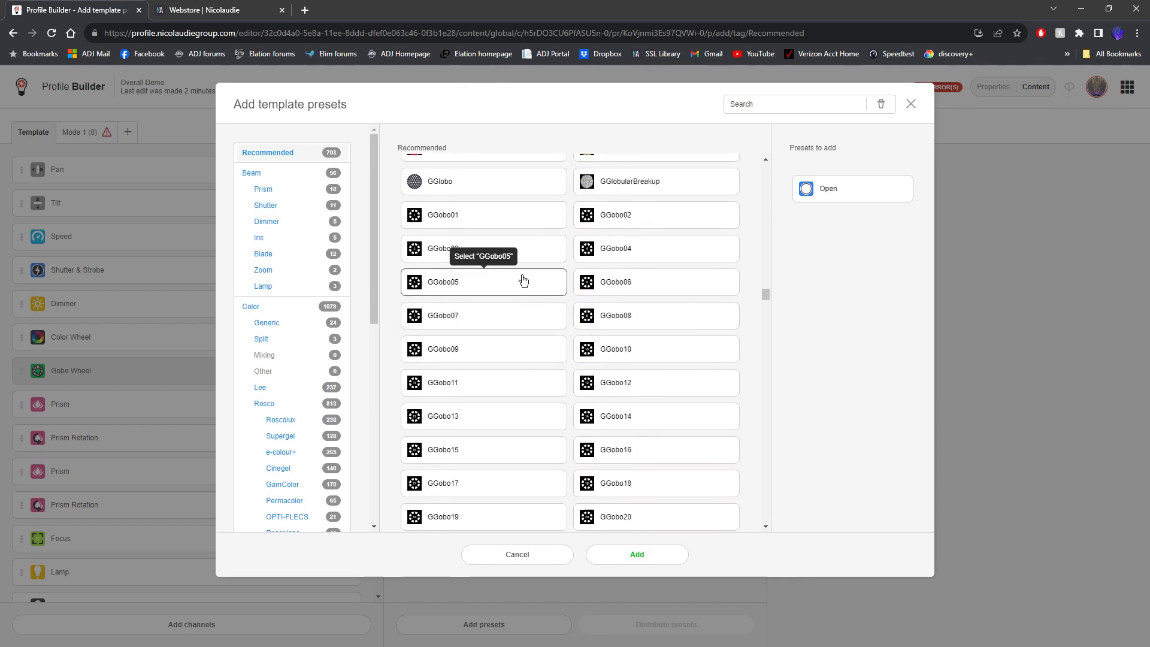
left_click(455, 217)
left_click(644, 221)
left_click(544, 249)
left_click(582, 261)
left_click(455, 282)
left_click(635, 285)
left_click(527, 316)
left_click(608, 322)
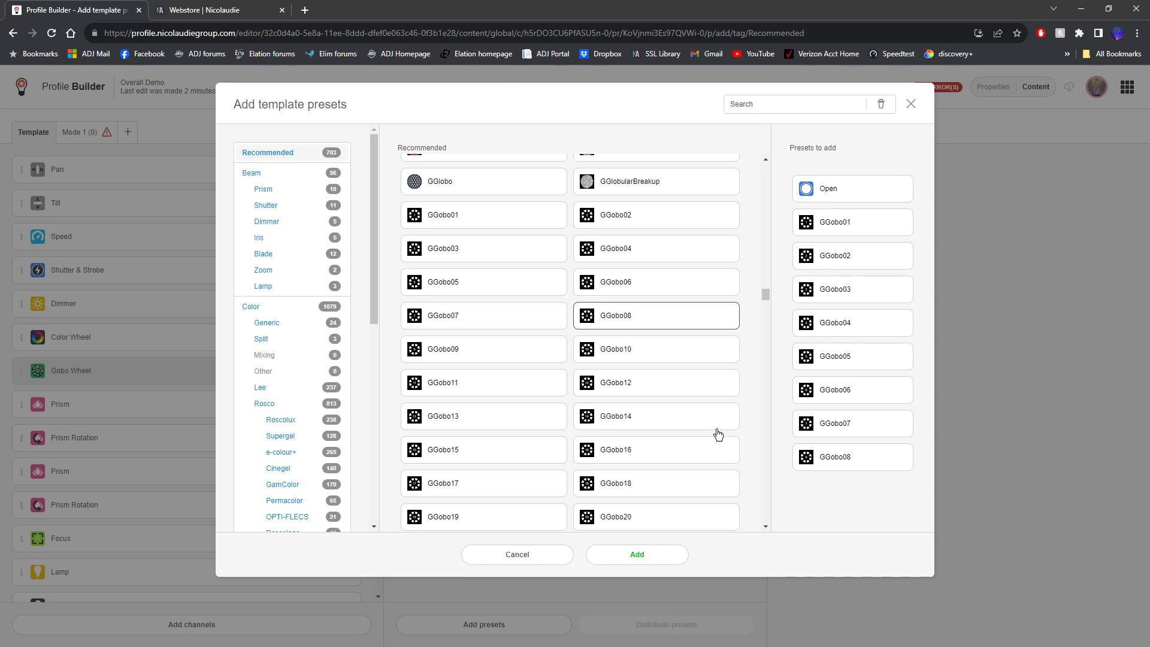
- Choose the gobos again in descending order from GGobo08 to GGobo01 and add all chosen presets to the Gobo Wheel
left_click(656, 322)
left_click(542, 314)
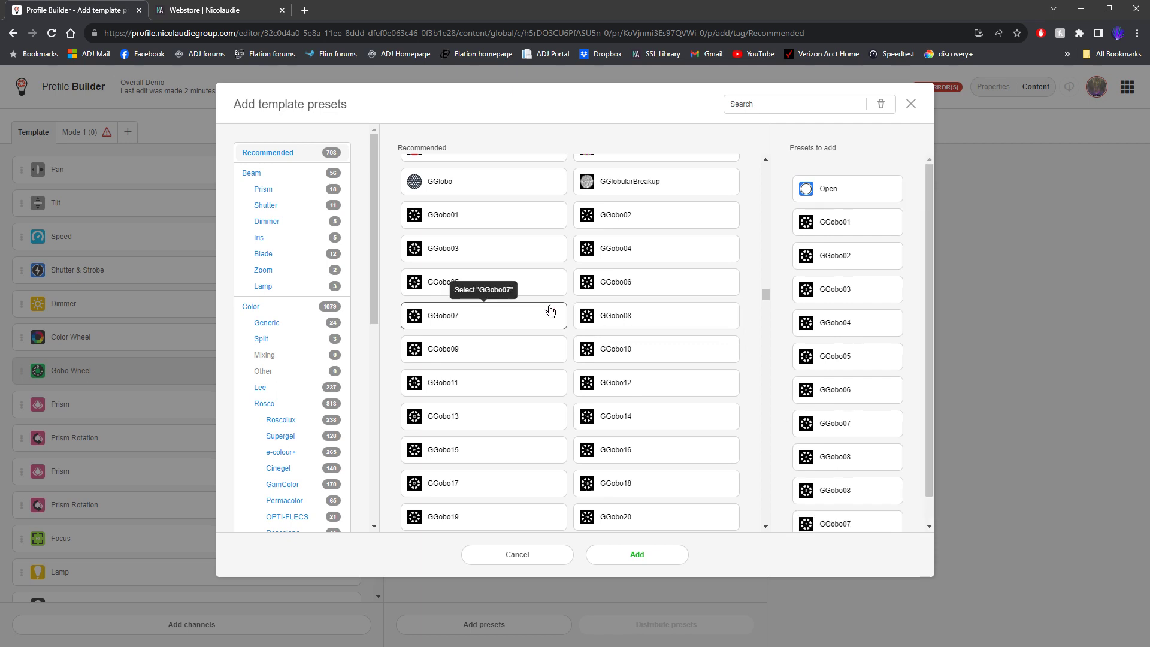
left_click(634, 290)
left_click(616, 252)
left_click(533, 252)
left_click(608, 228)
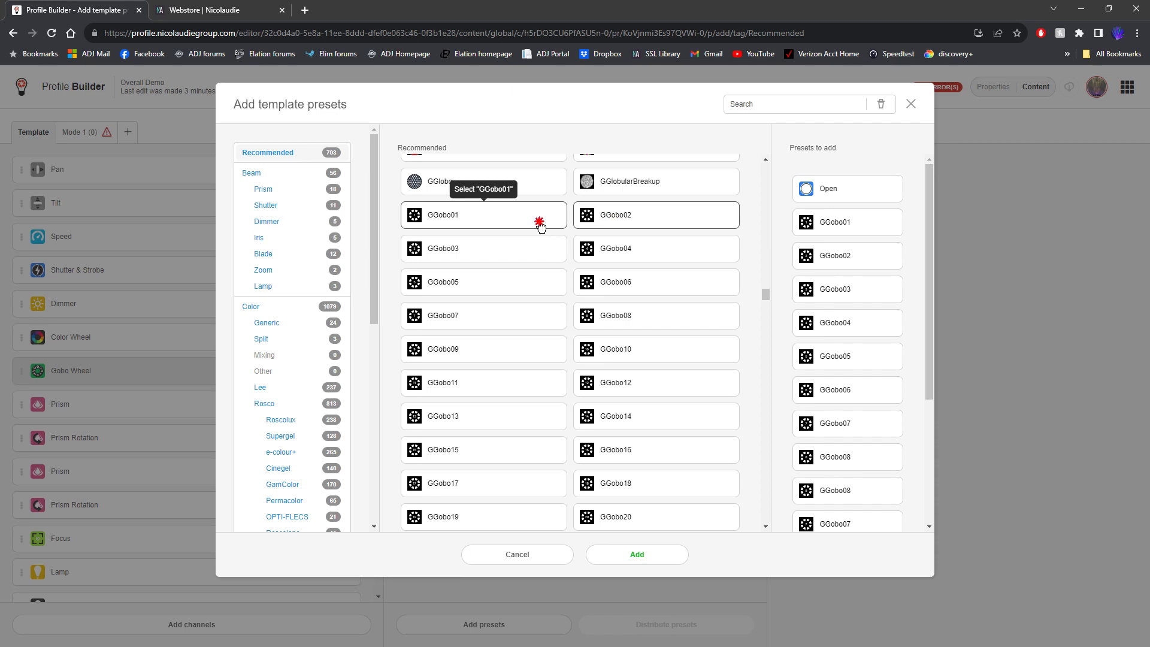
left_click(541, 223)
scroll(860, 299, "down", 3)
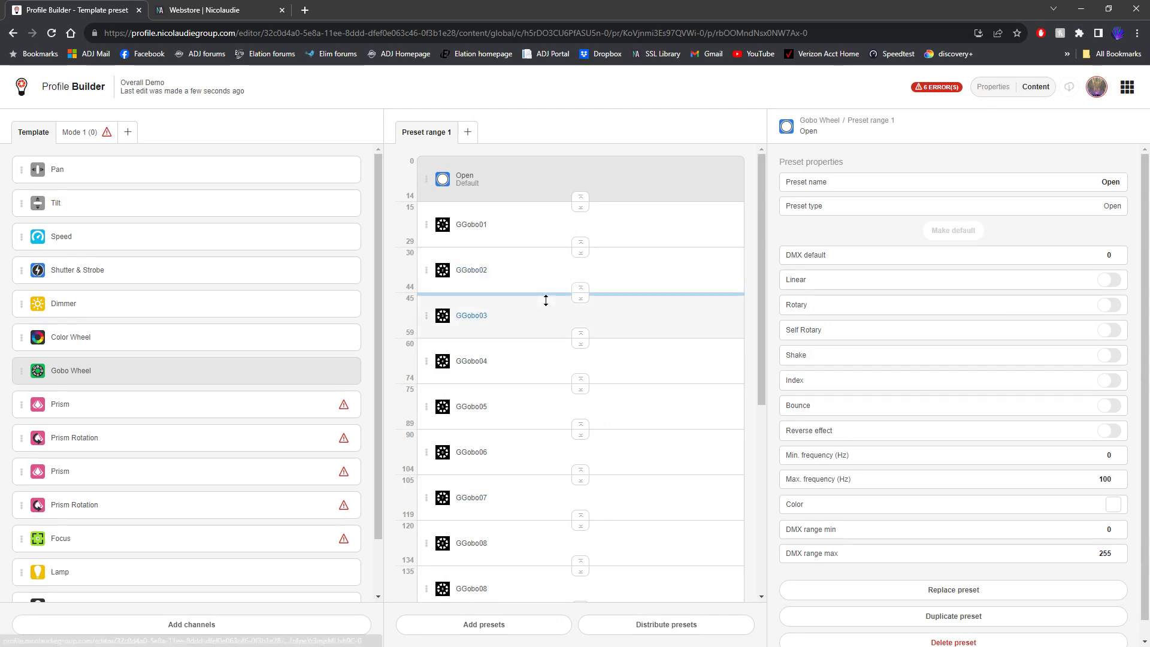
- Enable Shake for the final GGobo01 preset at the end of the Gobo Wheel's range
scroll(546, 301, "down", 6)
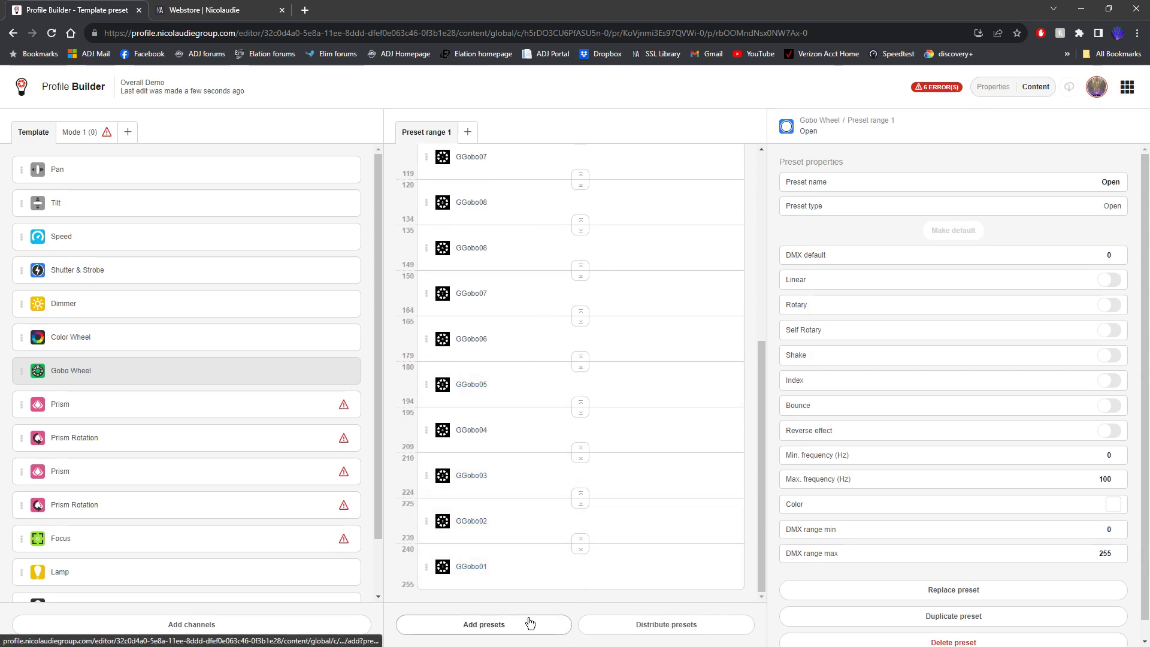
left_click(628, 561)
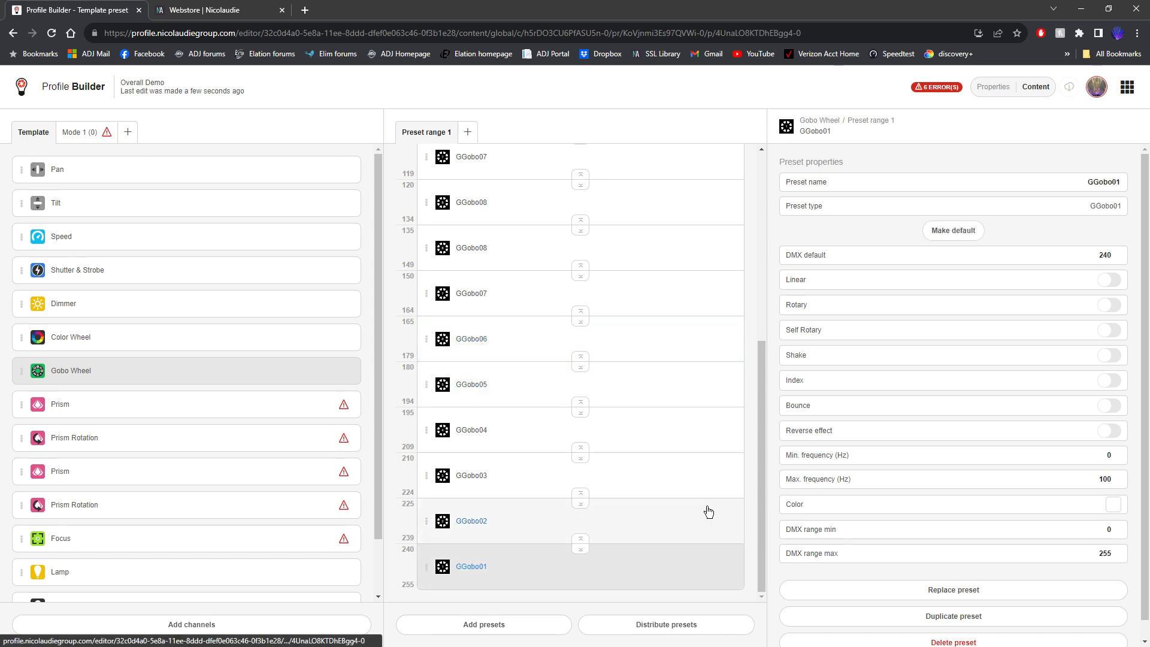
left_click(1109, 356)
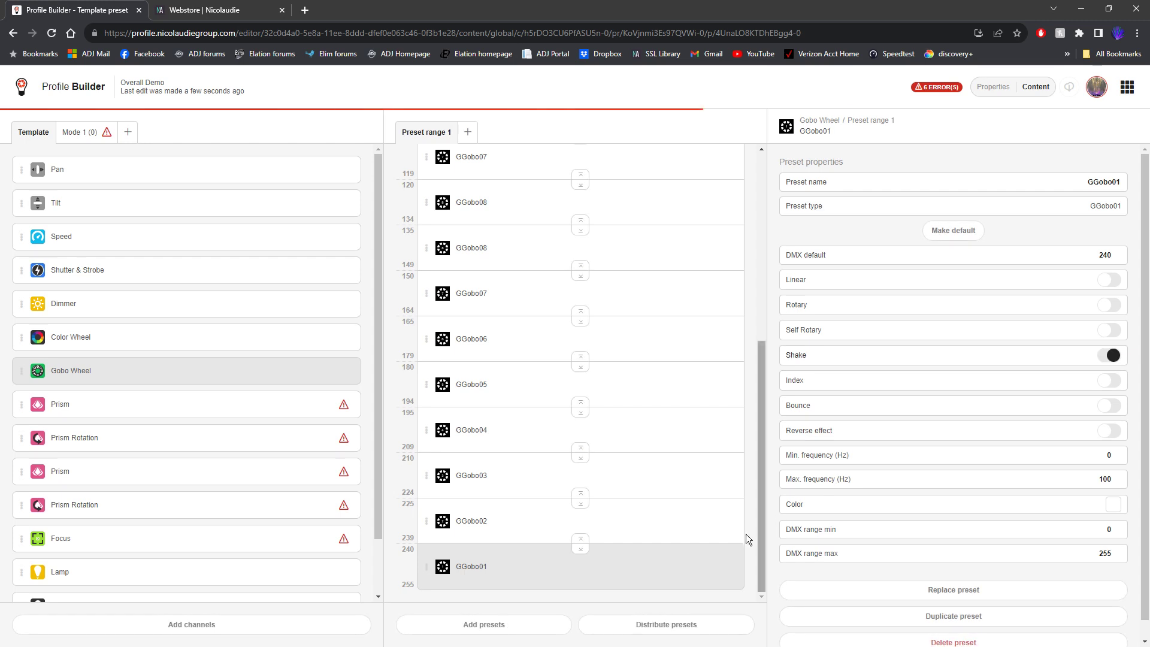
- Turn on Shake for each second-set gobo preset from GGobo02 back through GGobo08 on the Gobo Wheel channel
left_click(675, 521)
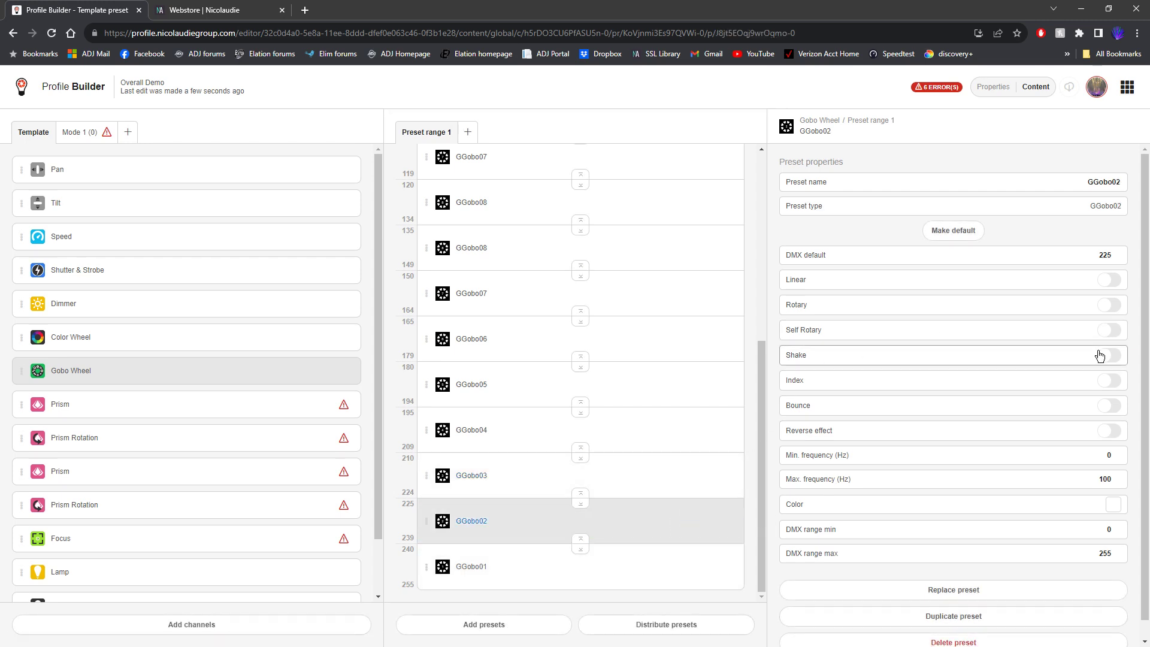
left_click(655, 482)
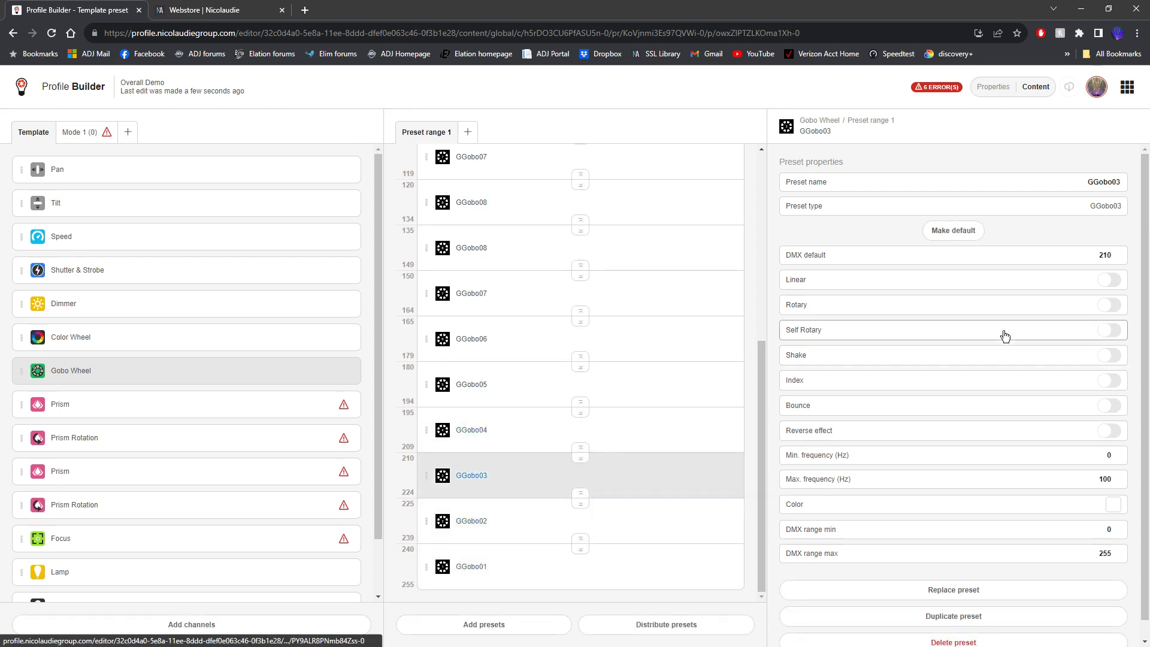
left_click(689, 427)
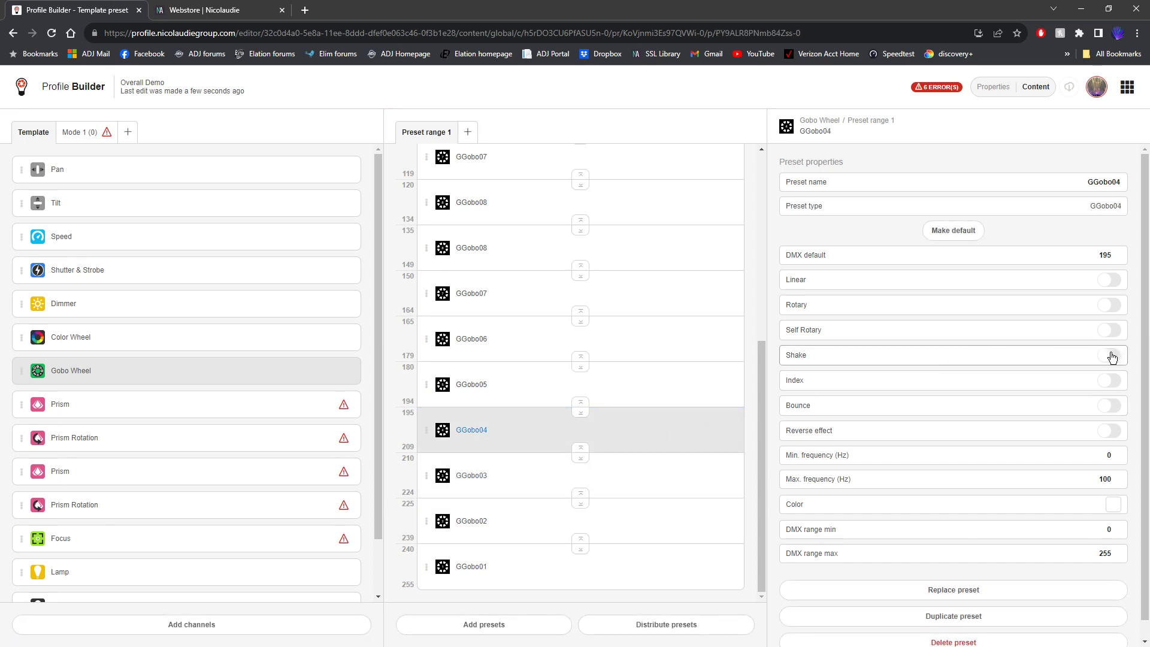
left_click(670, 385)
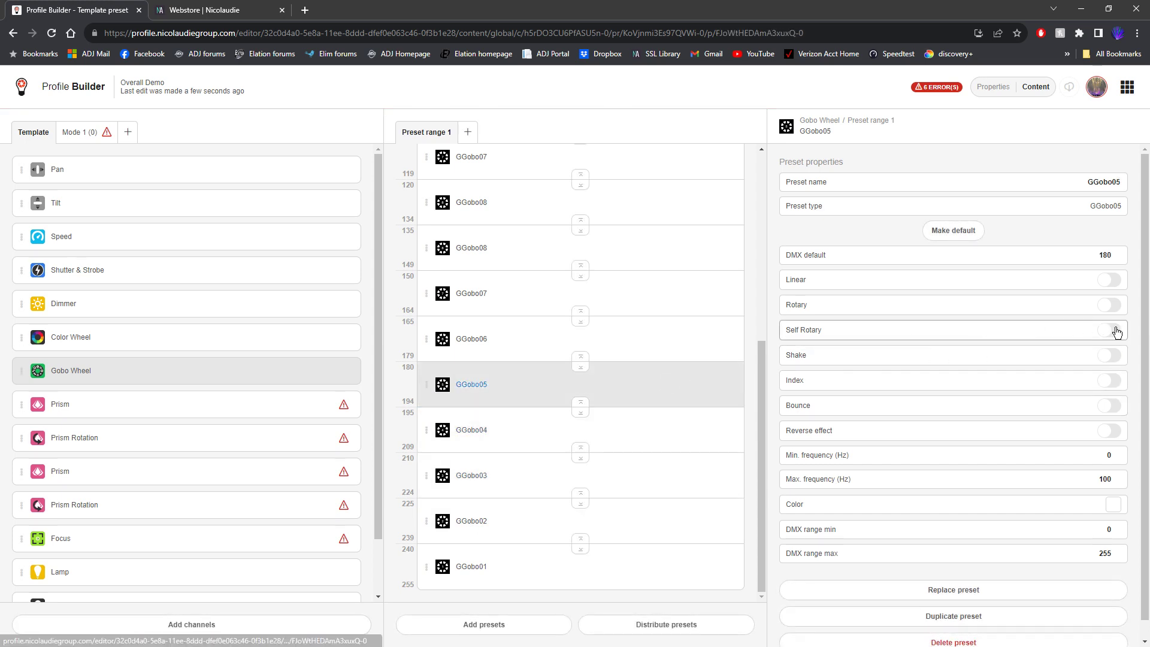
left_click(672, 338)
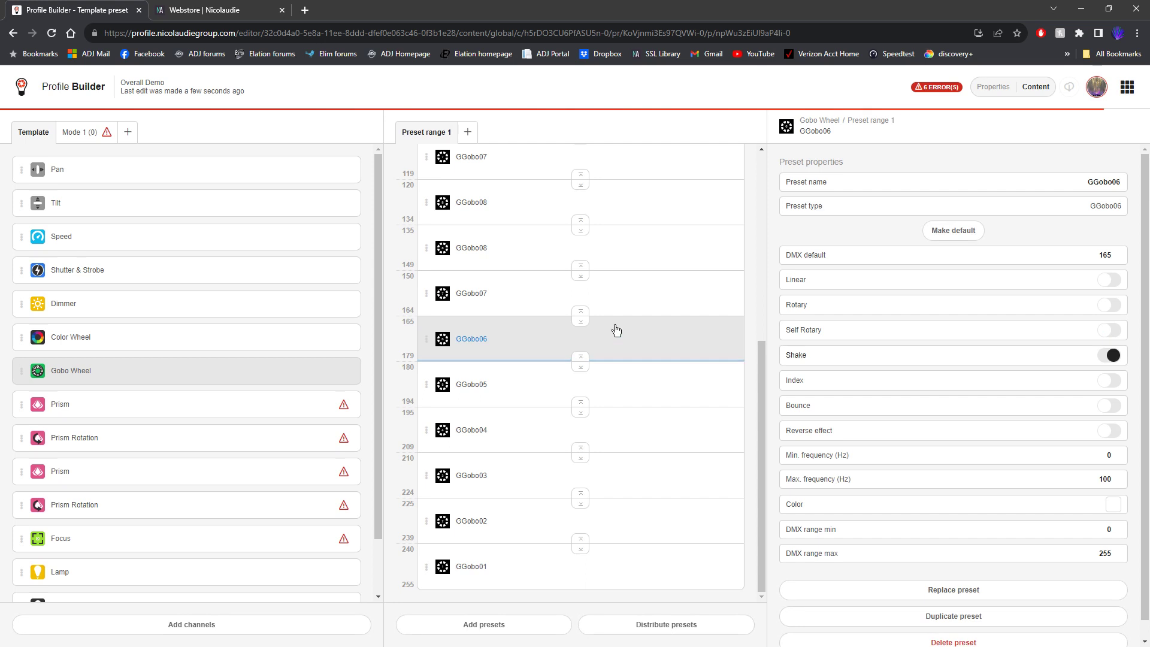
left_click(630, 285)
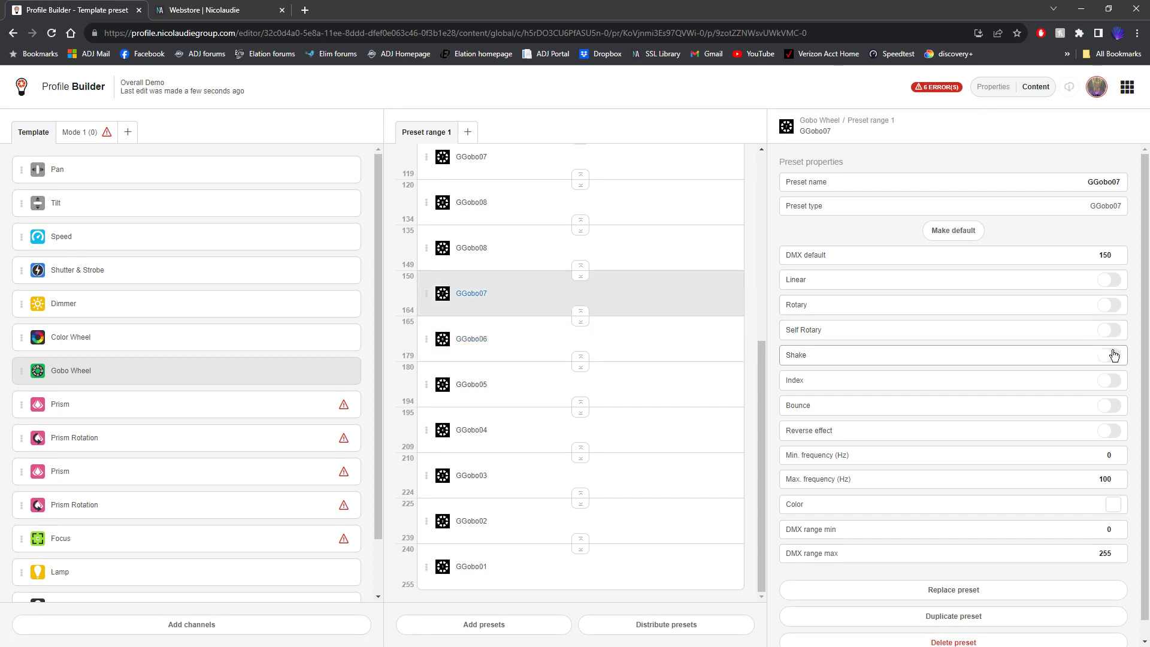
left_click(644, 243)
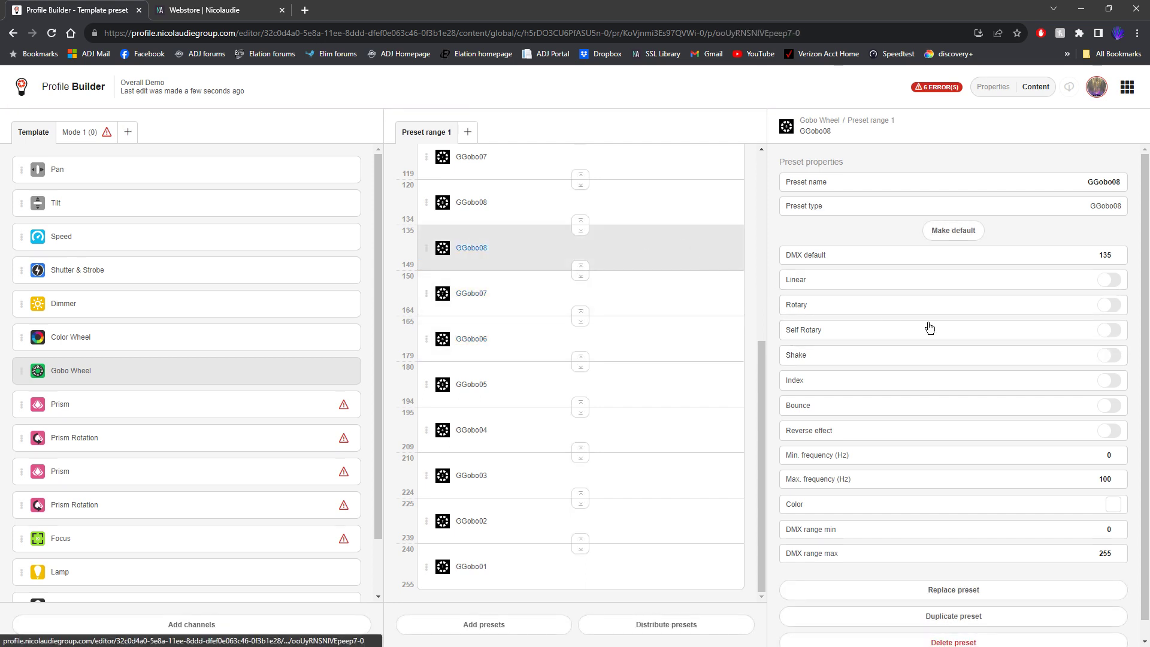
left_click(1103, 358)
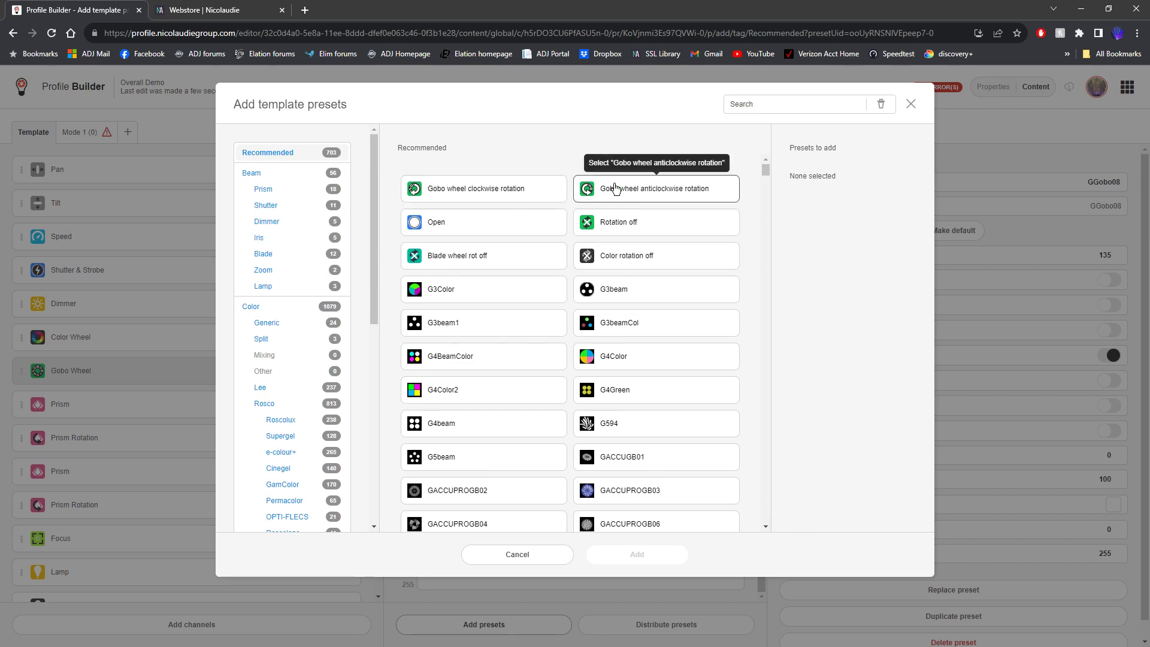
- Add Gobo wheel clockwise rotation, Rotation off and Gobo wheel anticlockwise rotation presets to the Gobo Wheel channel
left_click(444, 198)
left_click(609, 227)
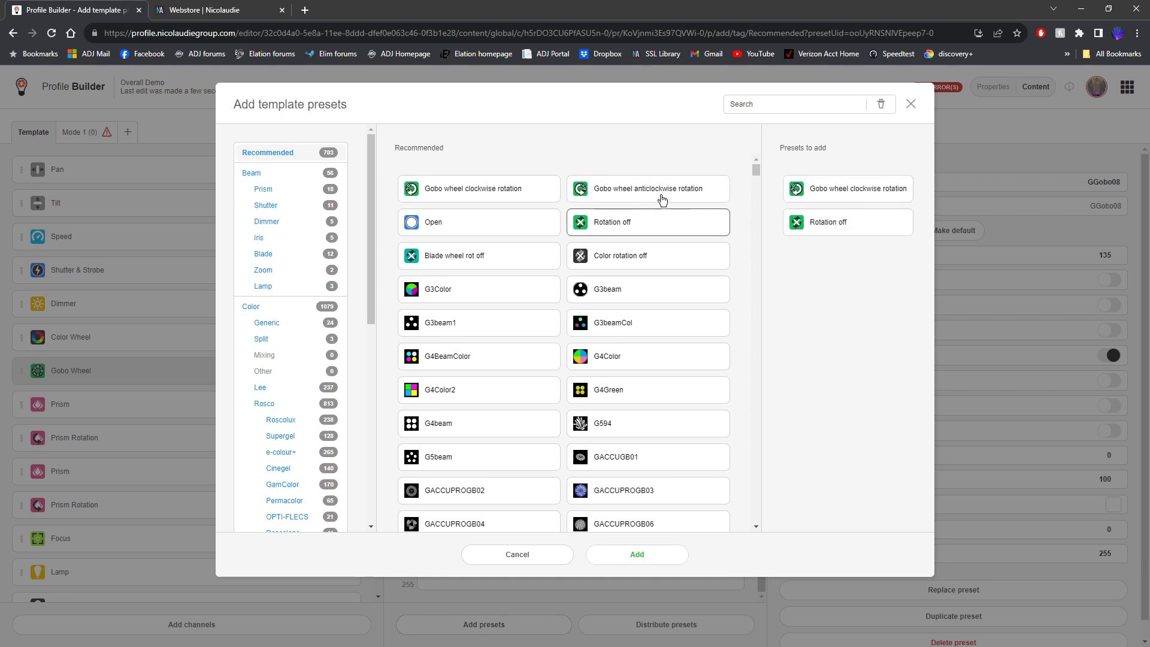
left_click(659, 188)
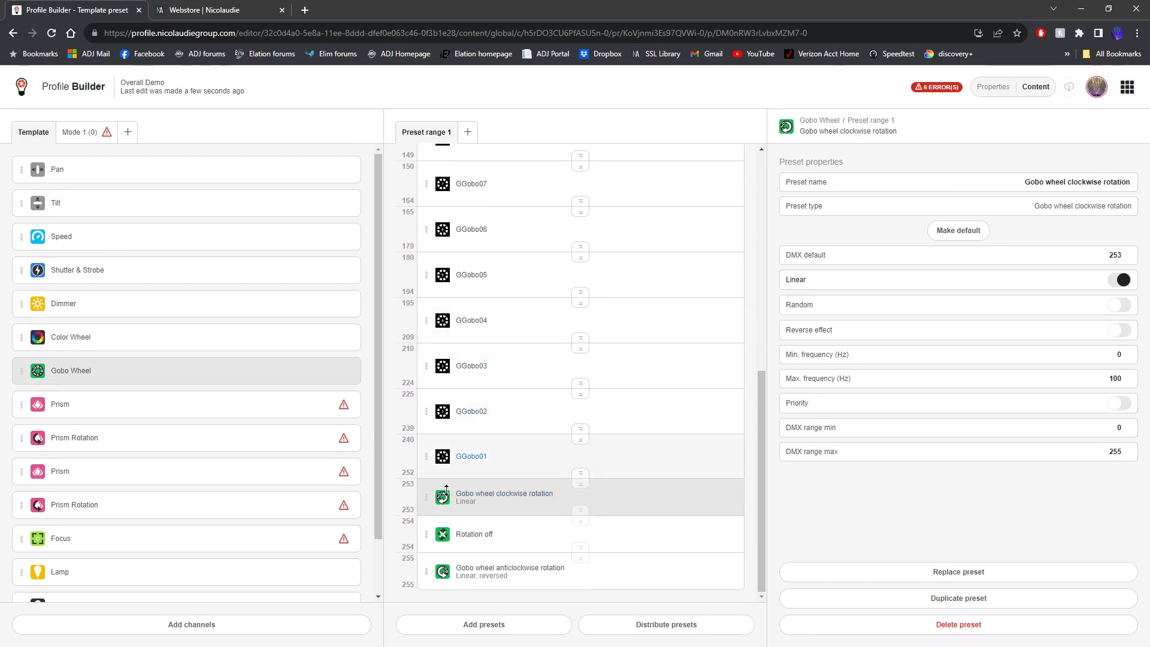
- Spread the Gobo Wheel presets equally across the DMX range and shorten Rotation off so it ends at 219
left_click(640, 626)
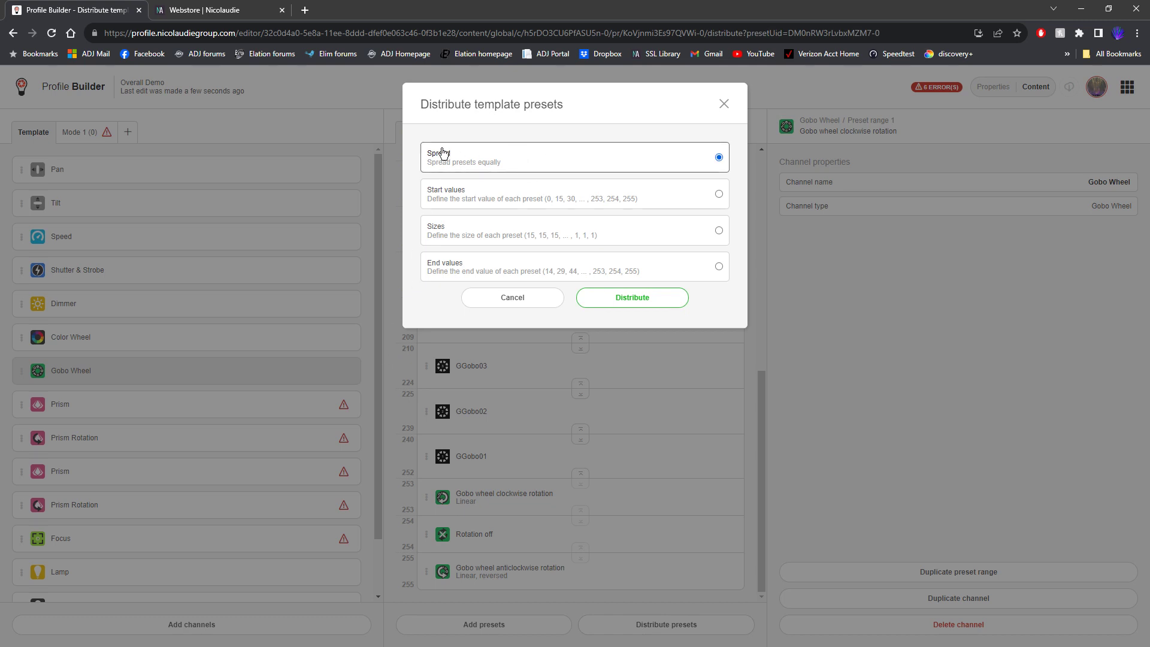
left_click(631, 300)
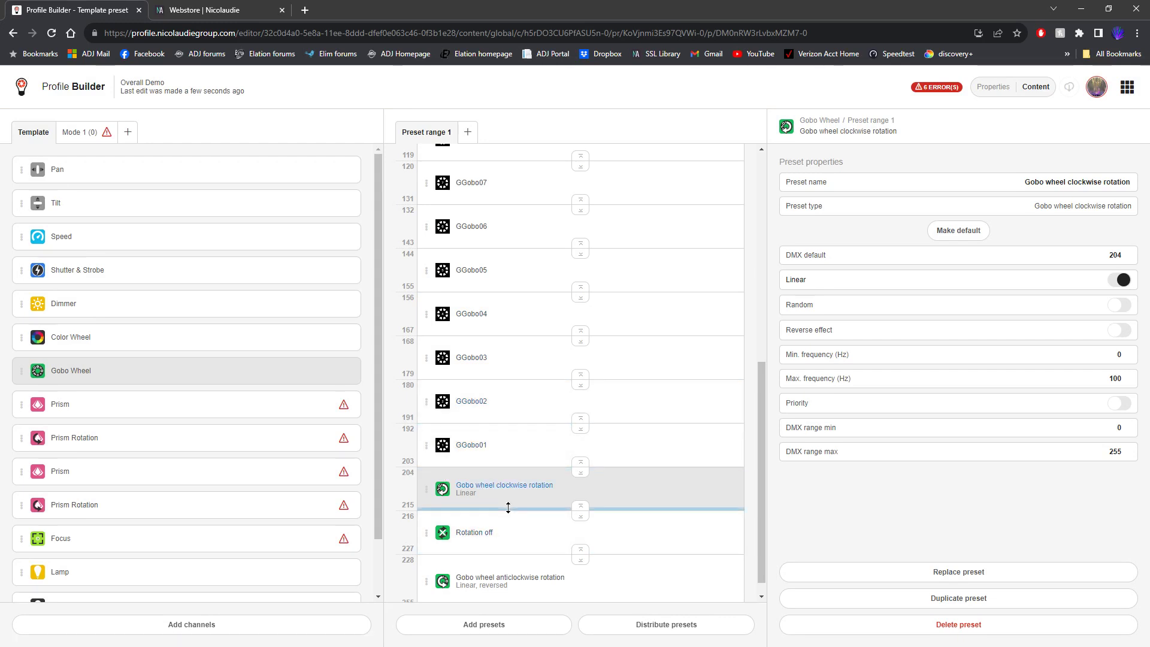
left_click(581, 550)
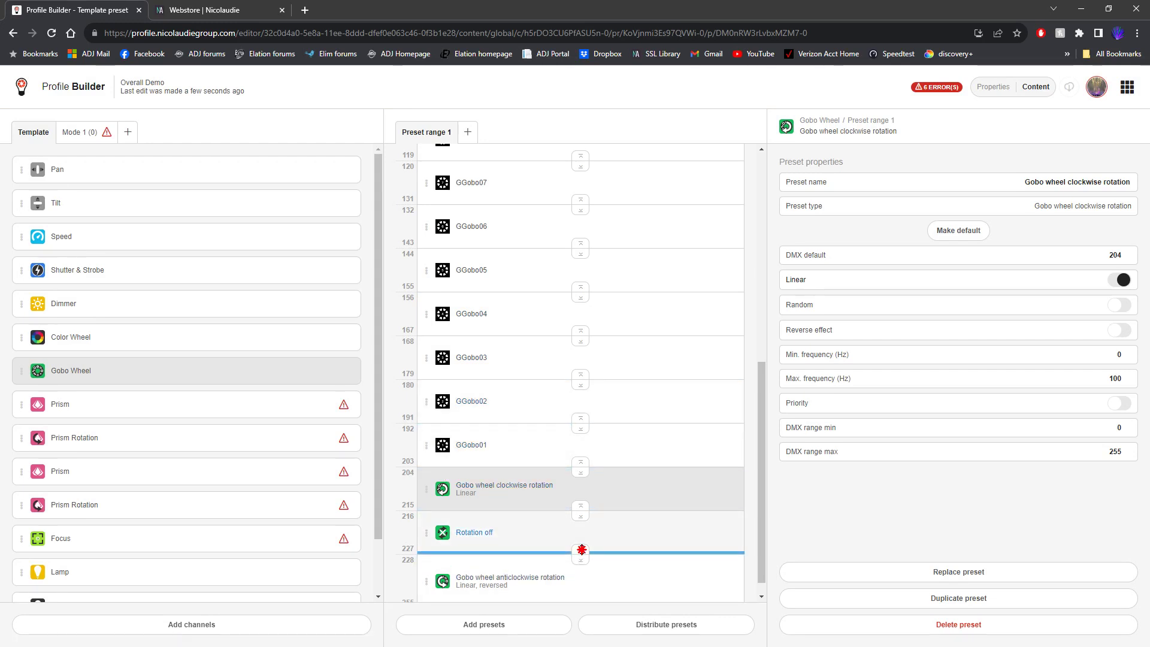
left_click_drag(581, 550, 582, 544)
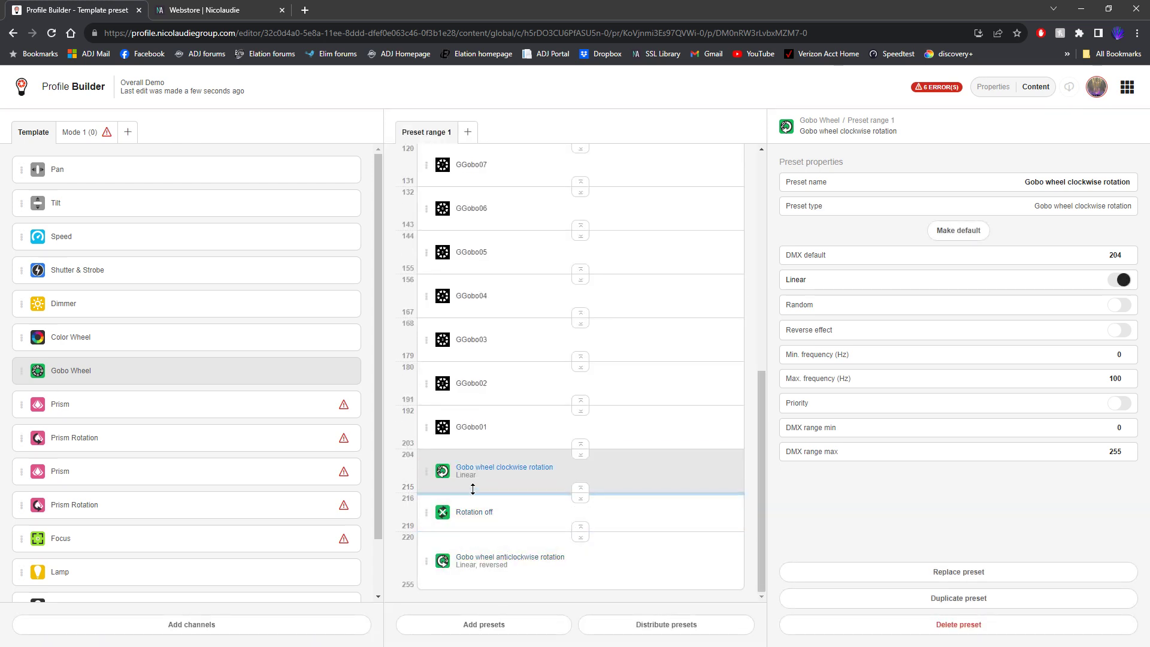
scroll(509, 404, "up", 3)
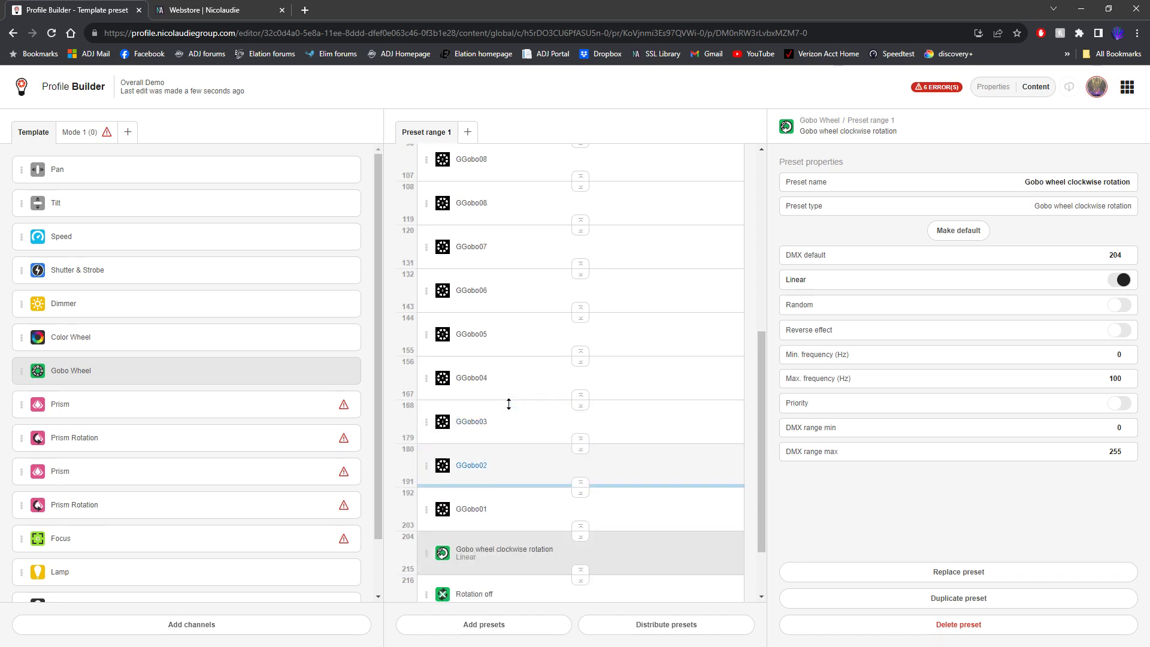
scroll(509, 405, "up", 1)
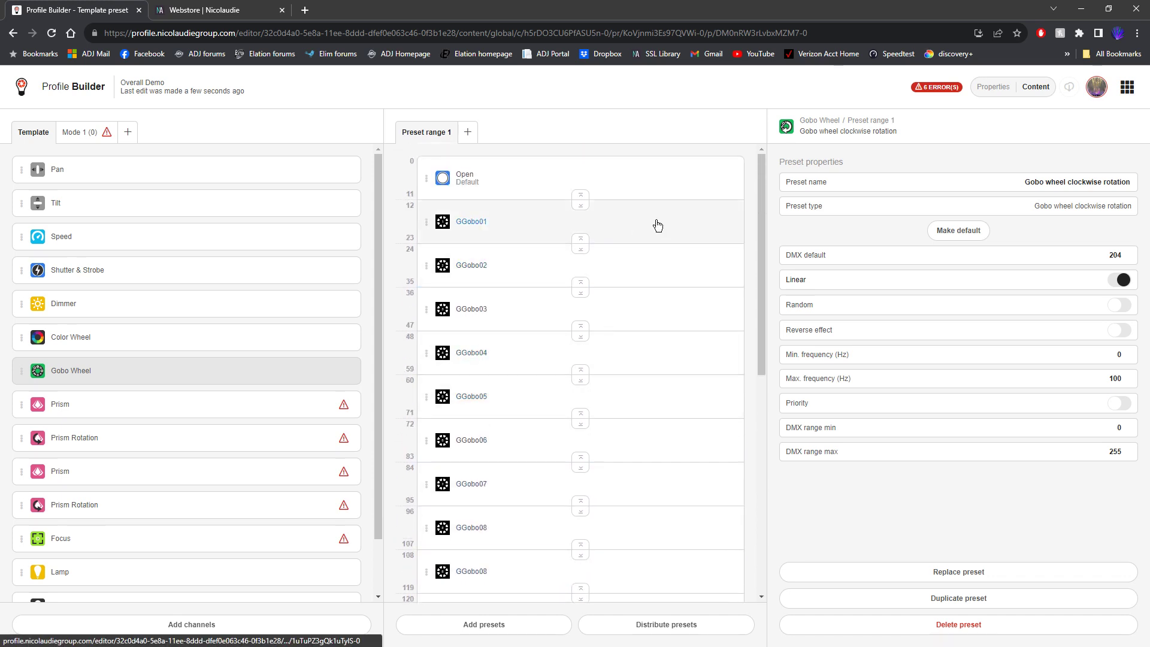
scroll(656, 223, "up", 1)
scroll(656, 223, "down", 4)
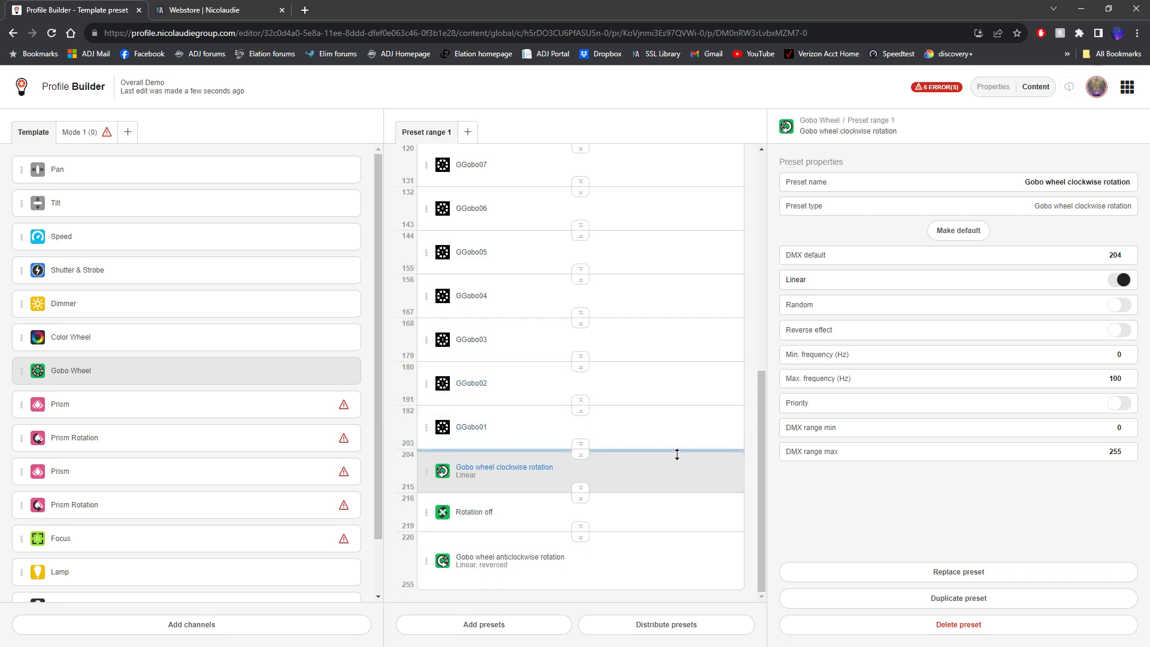
left_click(685, 514)
- Add No prism, Prism 3F and Prism 6FL presets to the empty Prism channel above the first Prism Rotation channel
left_click(207, 394)
left_click(198, 413)
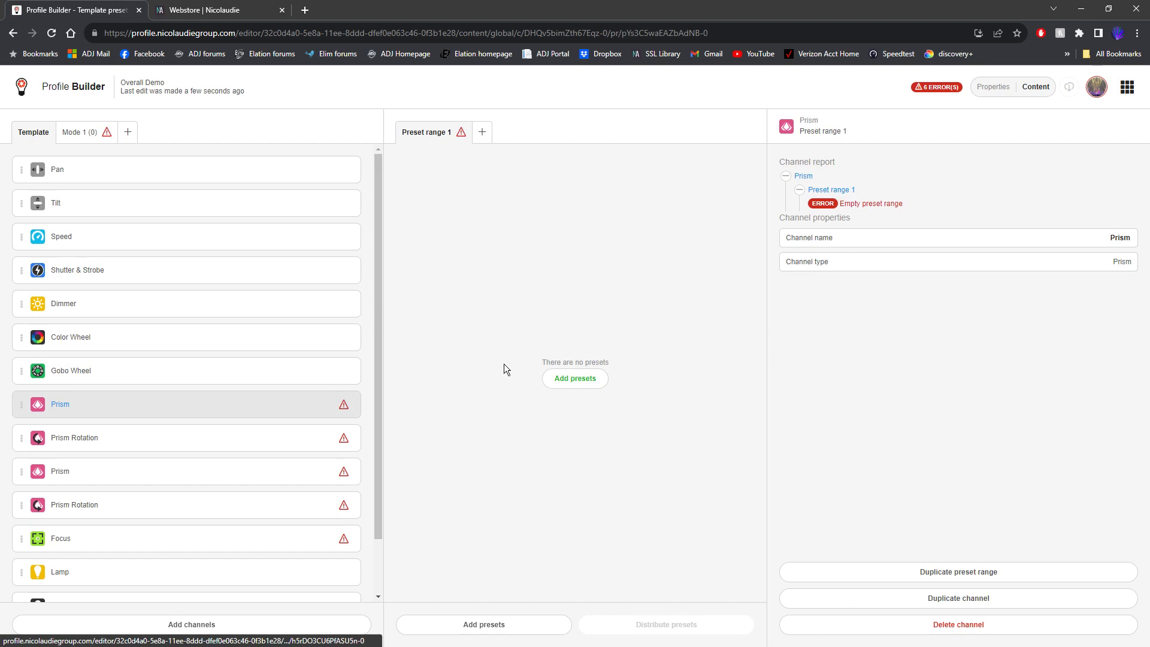
left_click(589, 385)
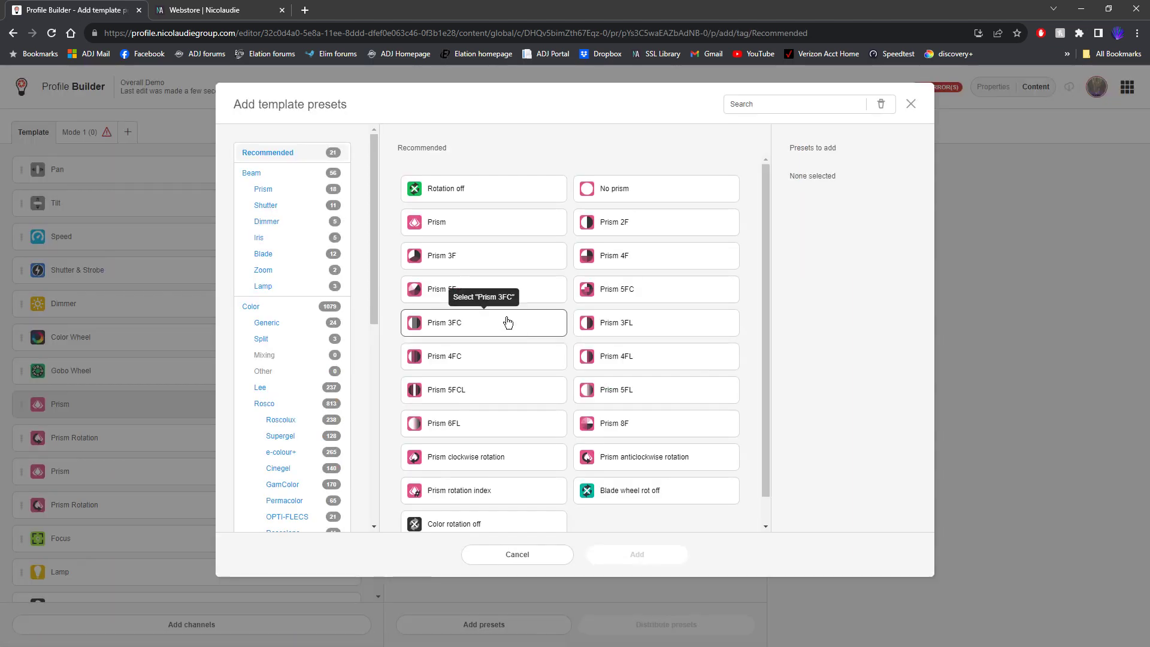
left_click(644, 192)
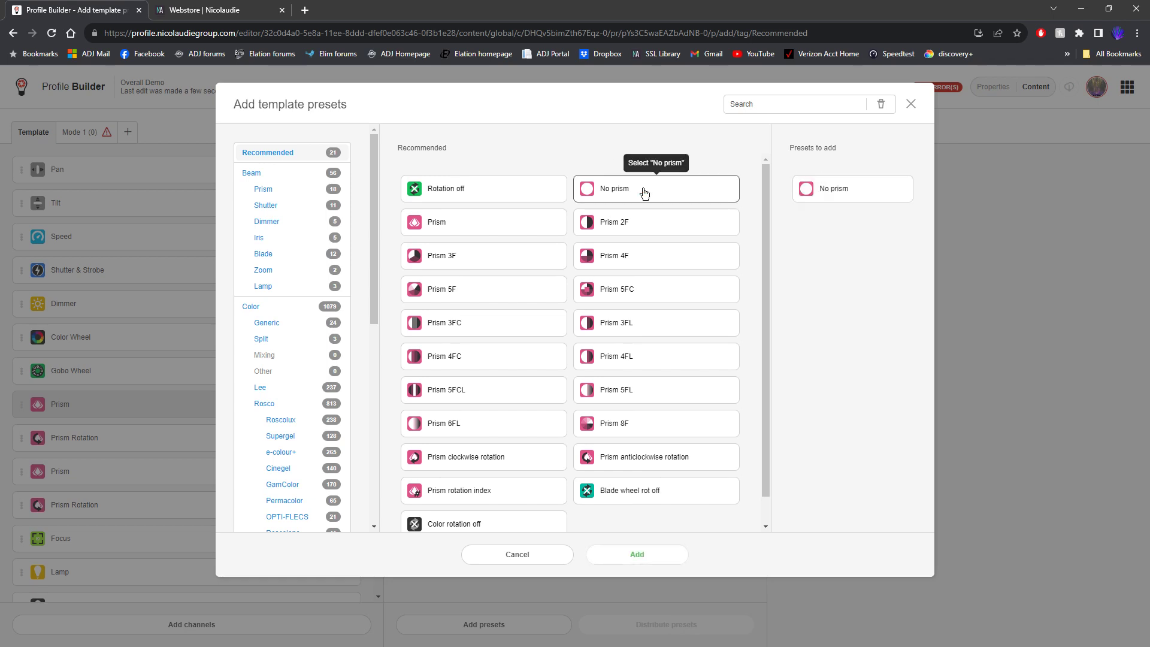
left_click(452, 267)
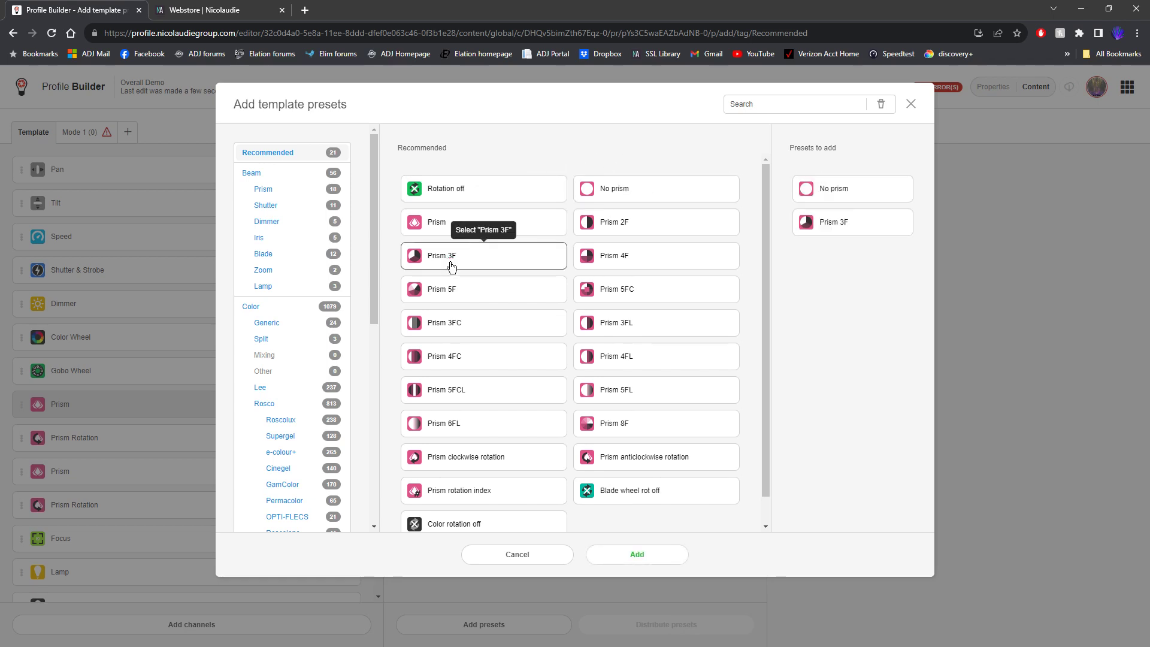
left_click(485, 429)
left_click(629, 555)
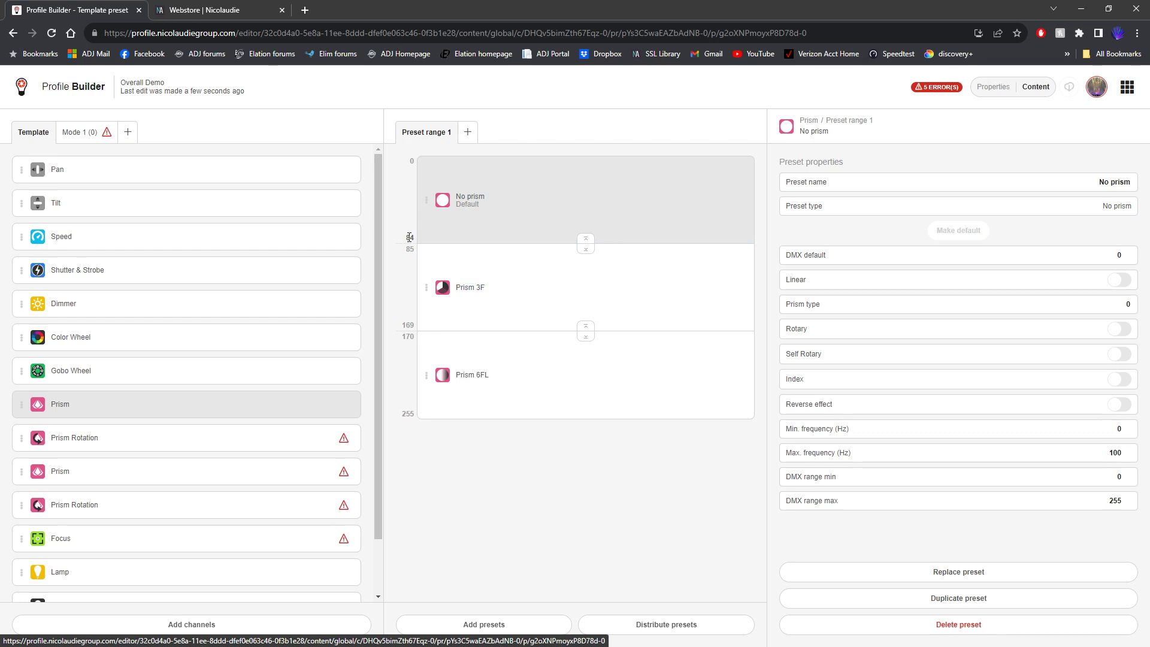
- Set the end value of the No prism preset to 9
double_click(410, 237)
type("9")
key("Return")
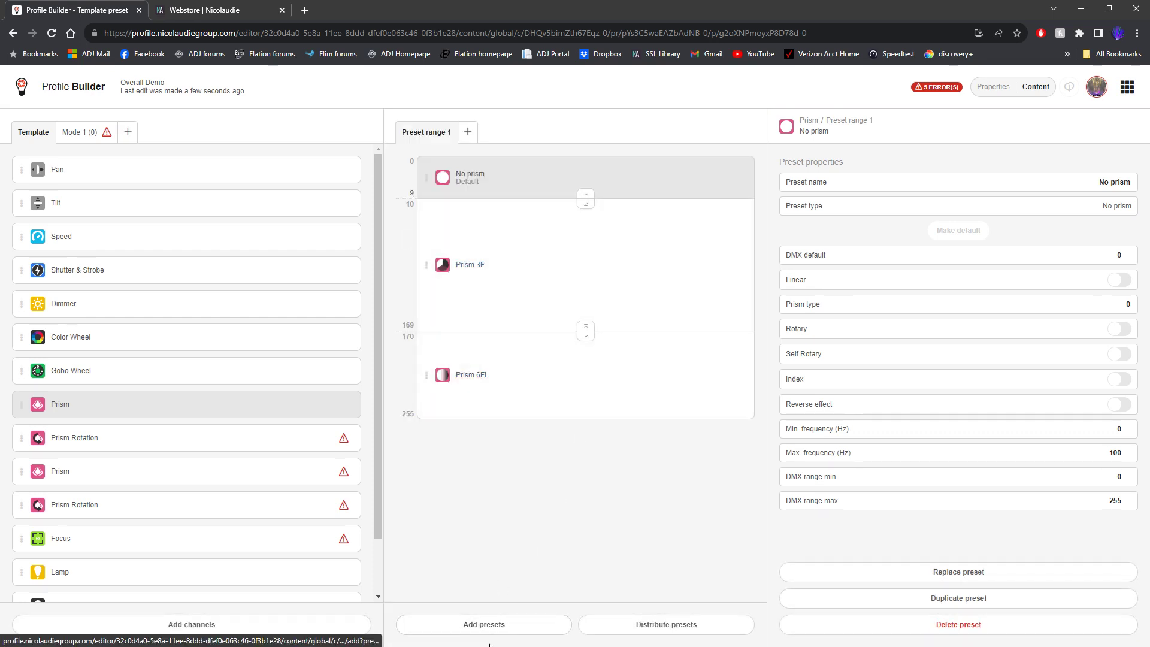
- Browse the Recommended, Standard and Other preset categories available for the Prism channel
left_click(498, 628)
scroll(483, 288, "down", 1)
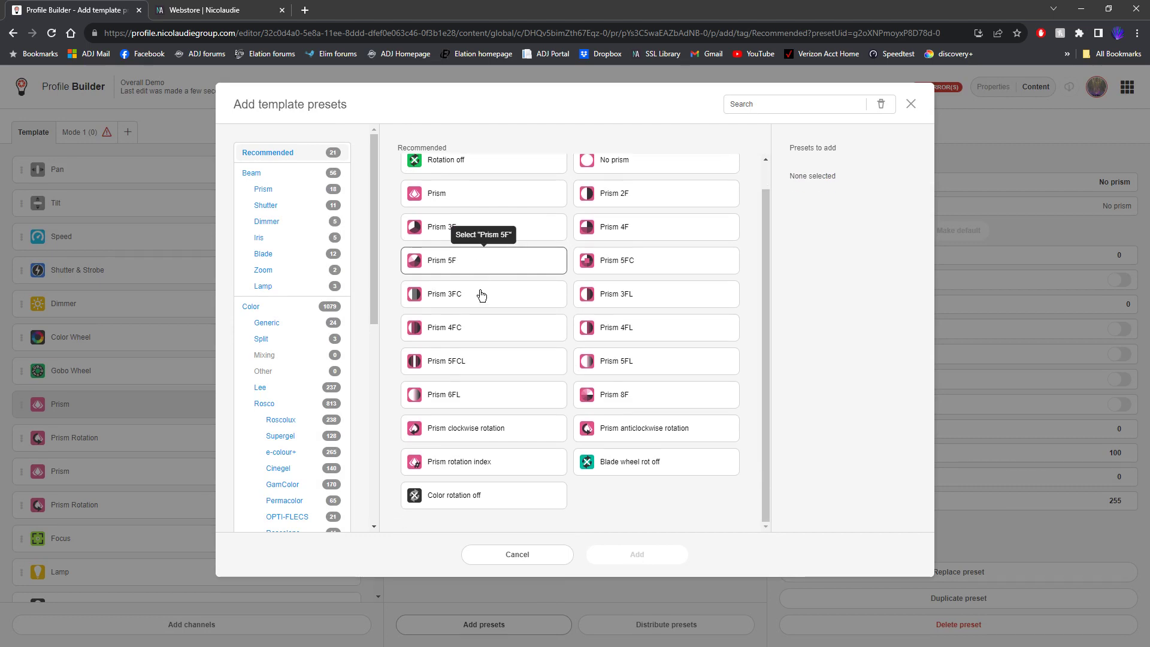
scroll(291, 393, "down", 10)
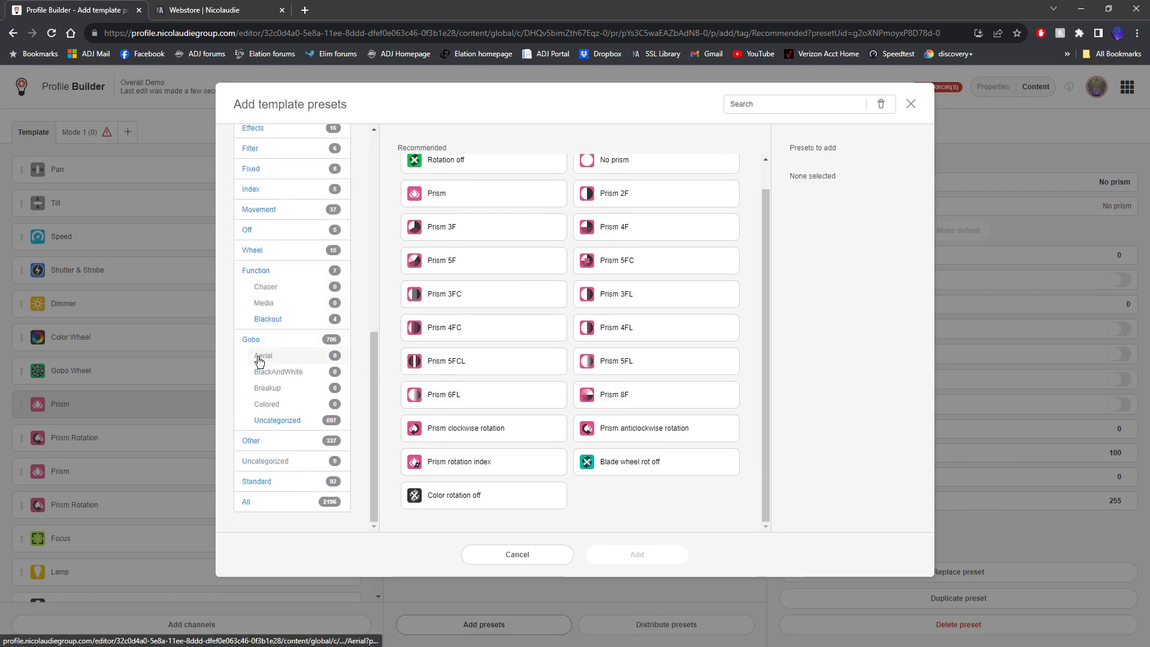
left_click(261, 482)
scroll(579, 369, "down", 4)
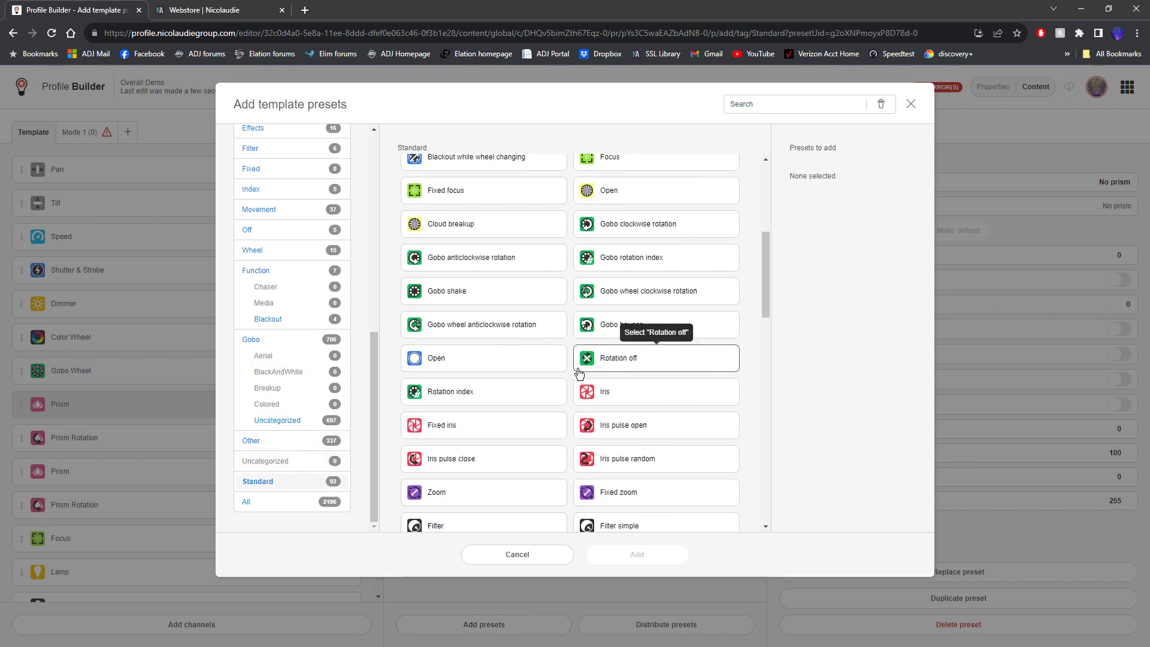
scroll(579, 373, "down", 3)
left_click(252, 441)
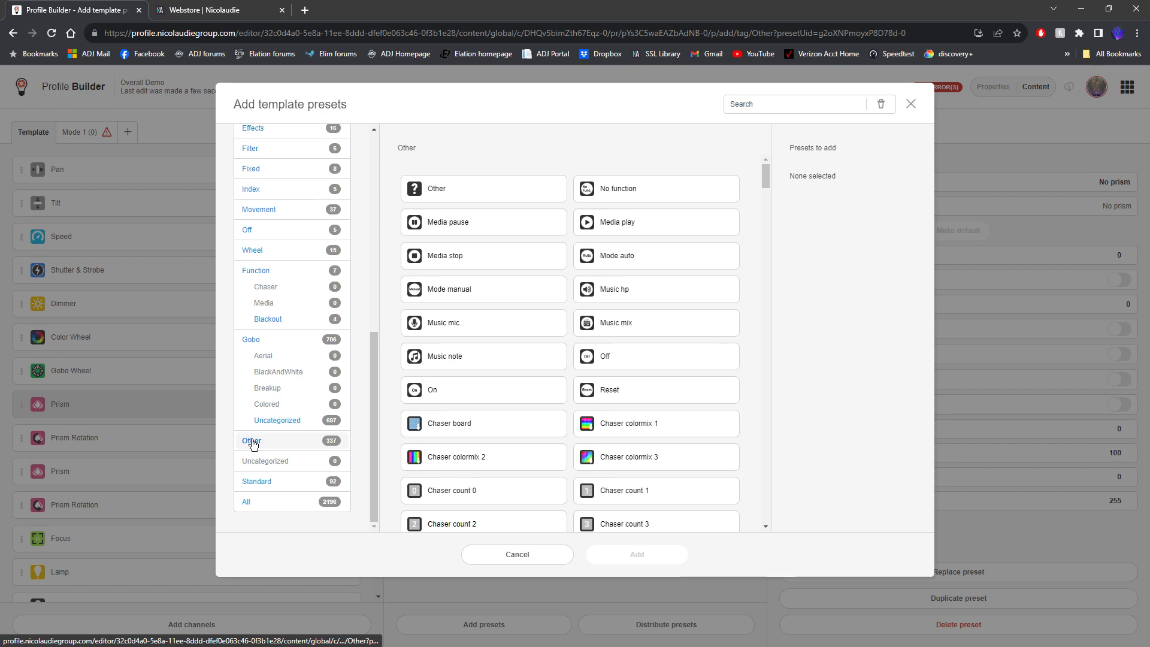
scroll(461, 300, "down", 15)
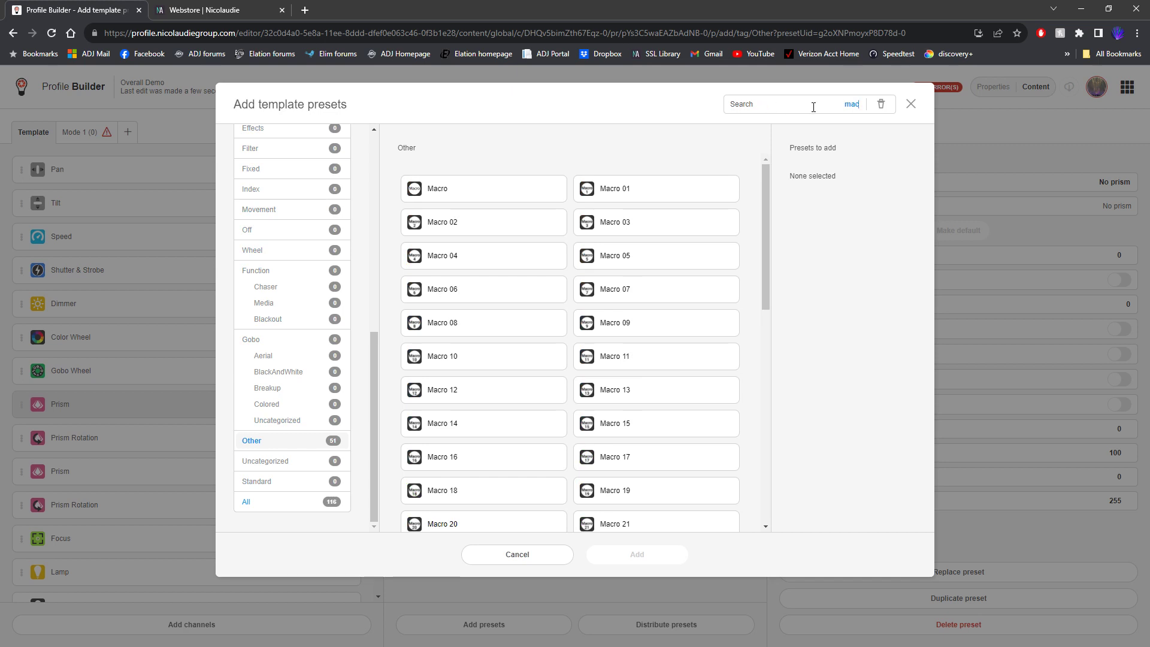
- Search the template presets for "mac" and look through the matches in Other and in all categories
scroll(577, 264, "down", 7)
scroll(577, 264, "down", 3)
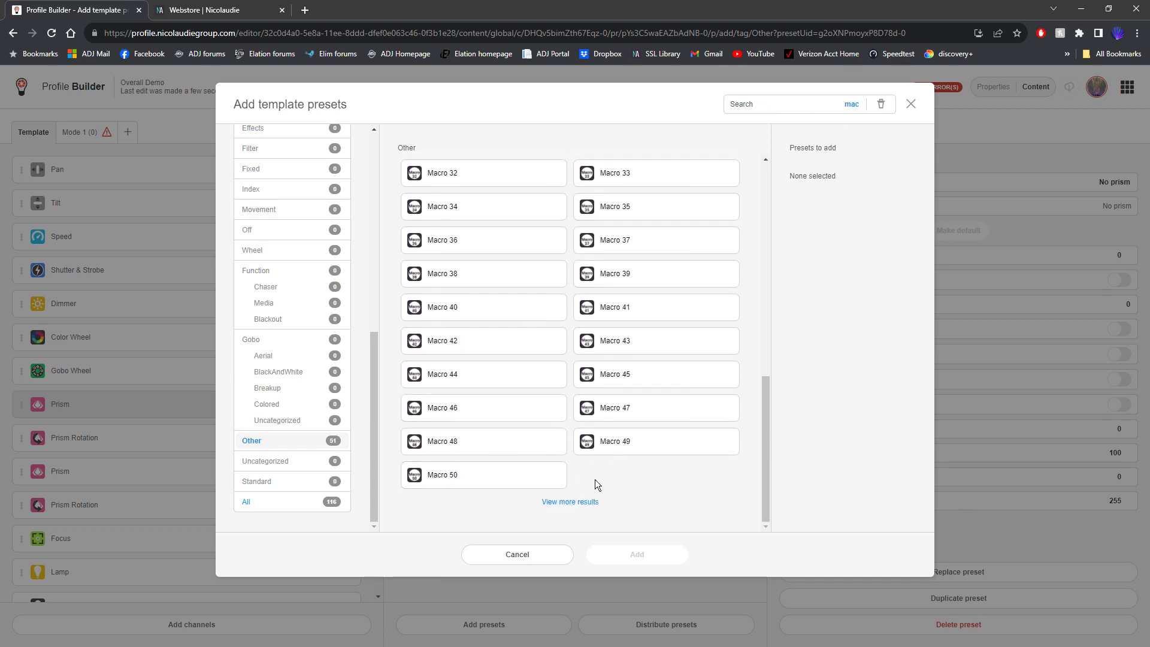
scroll(559, 359, "up", 3)
scroll(558, 395, "down", 3)
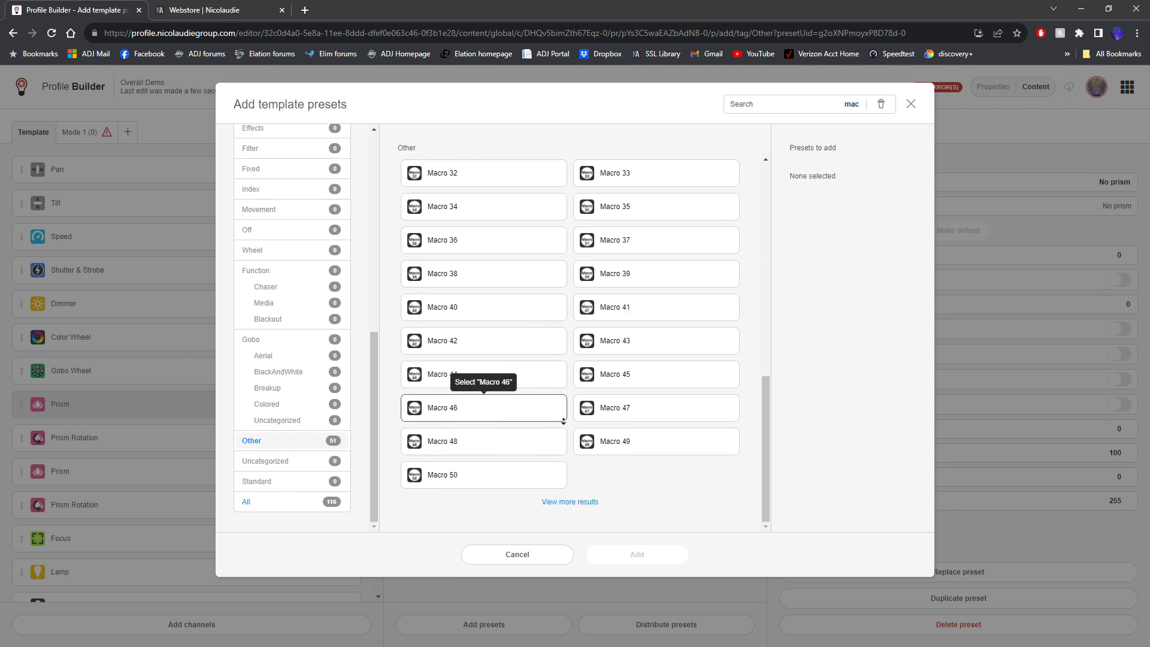
left_click(585, 507)
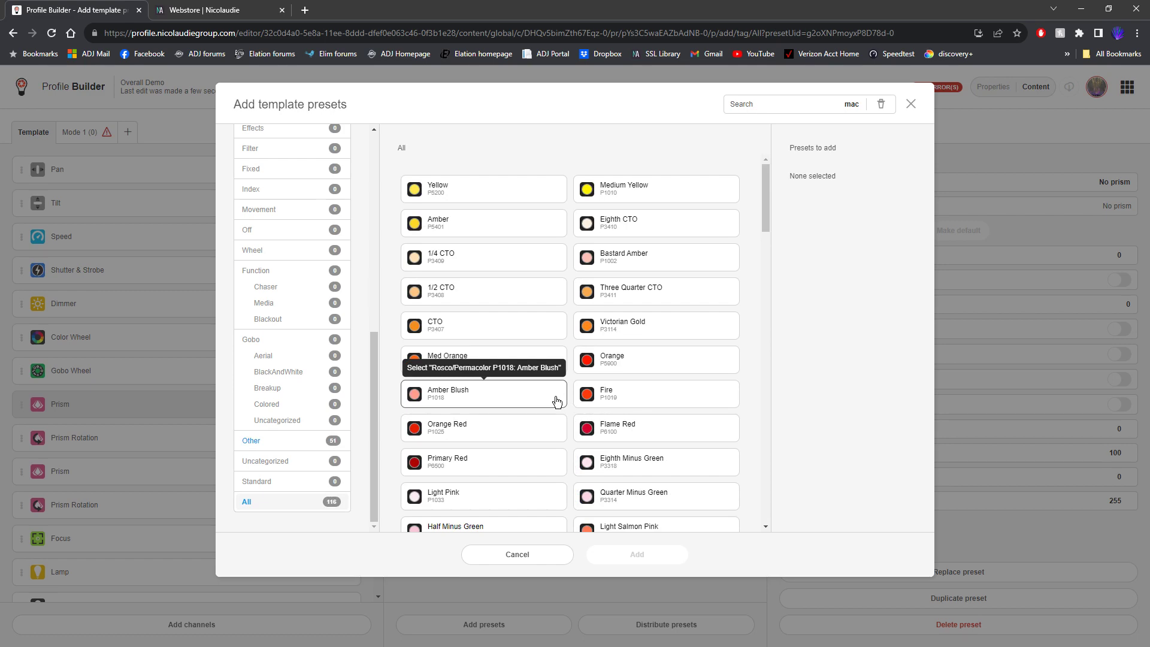
scroll(556, 401, "down", 20)
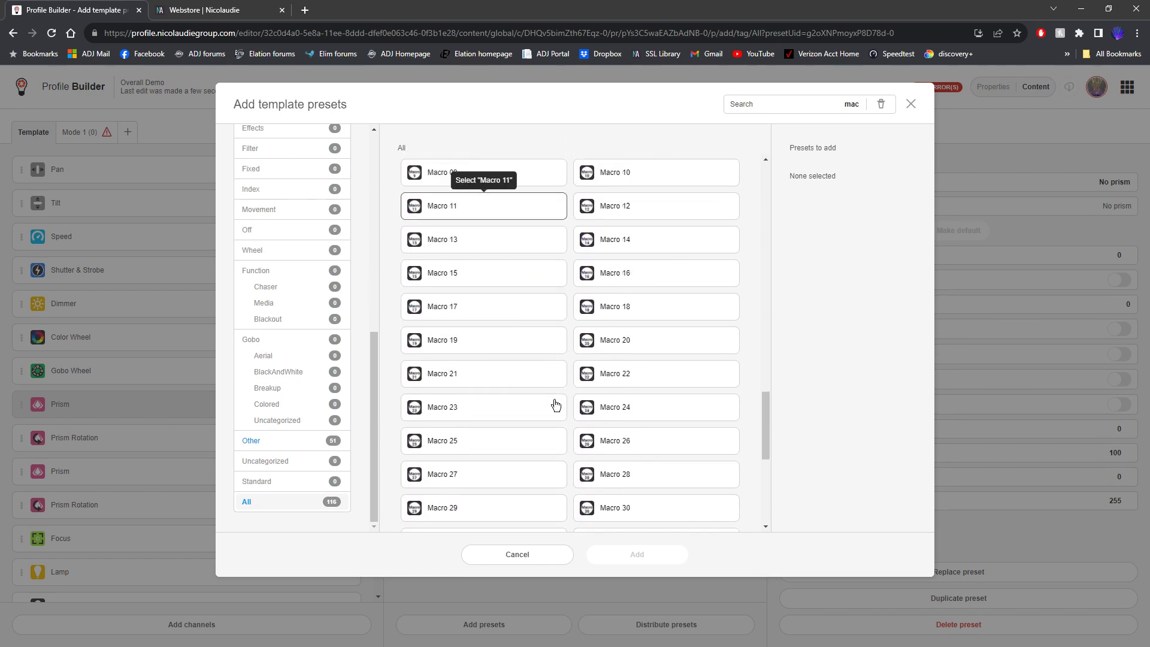
scroll(552, 398, "up", 15)
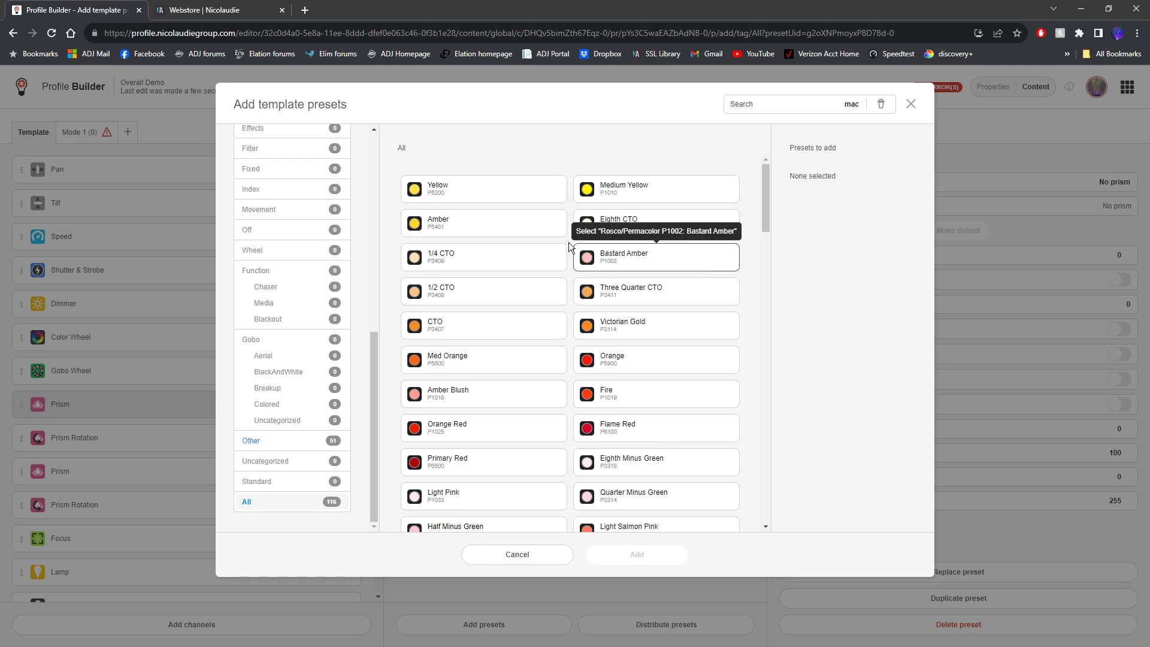
scroll(540, 264, "down", 3)
scroll(522, 273, "up", 3)
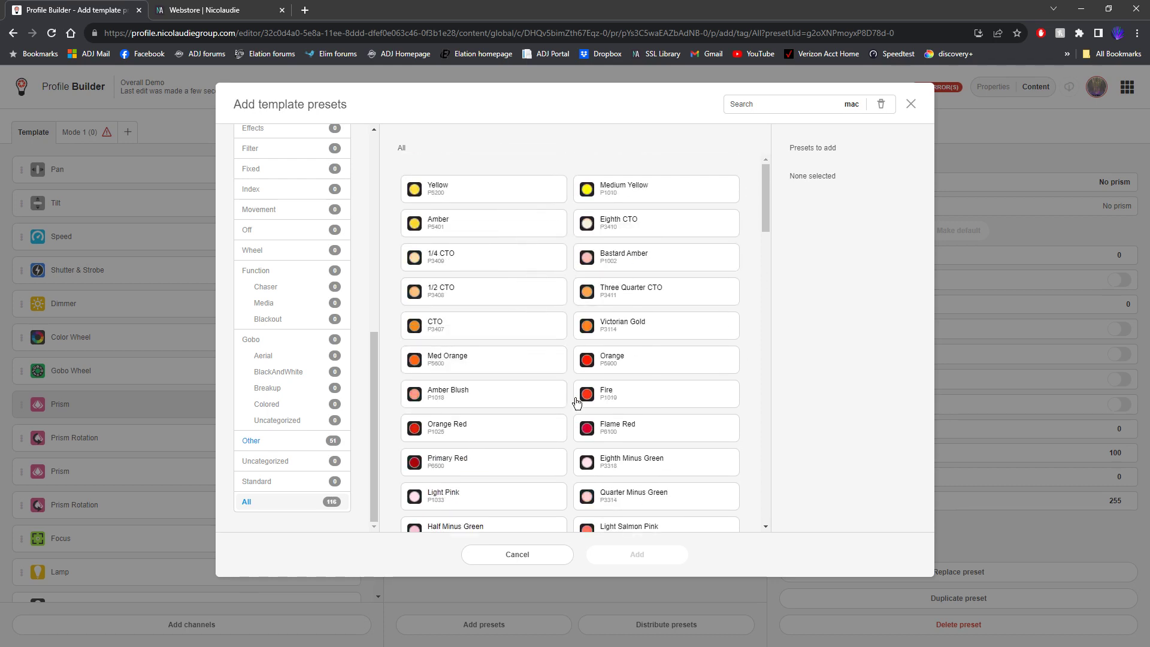
scroll(712, 175, "down", 1)
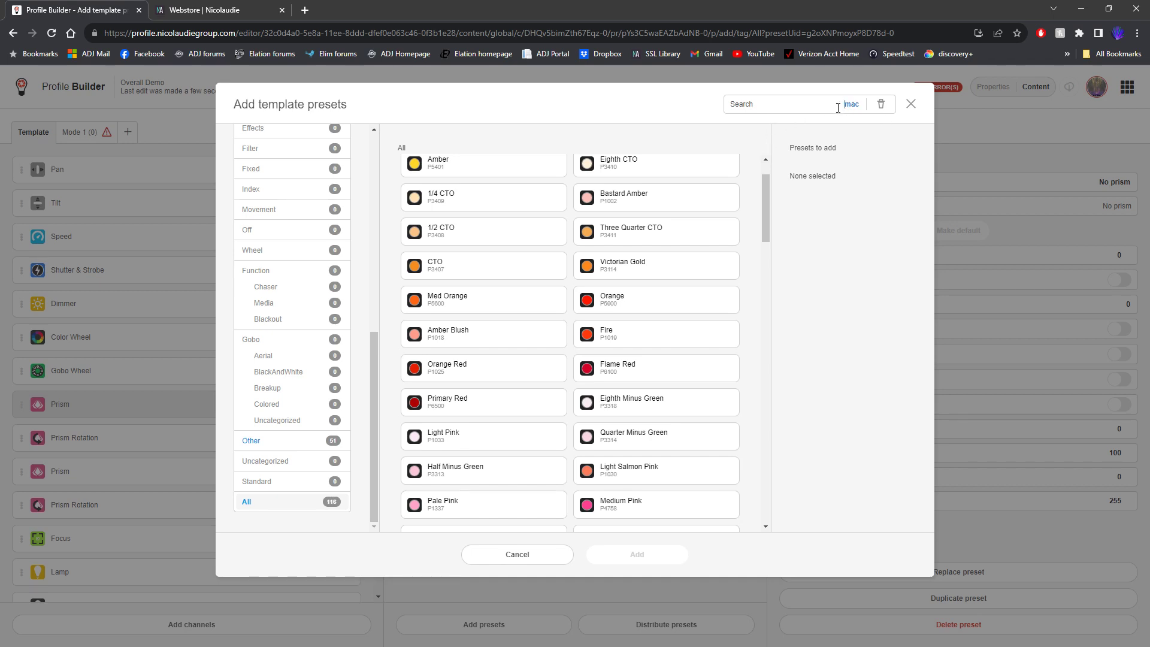
- Clear the "mac" search, return to the Recommended presets and close the preset dialog without adding anything
key("BackSpace")
key("BackSpace")
key("BackSpace")
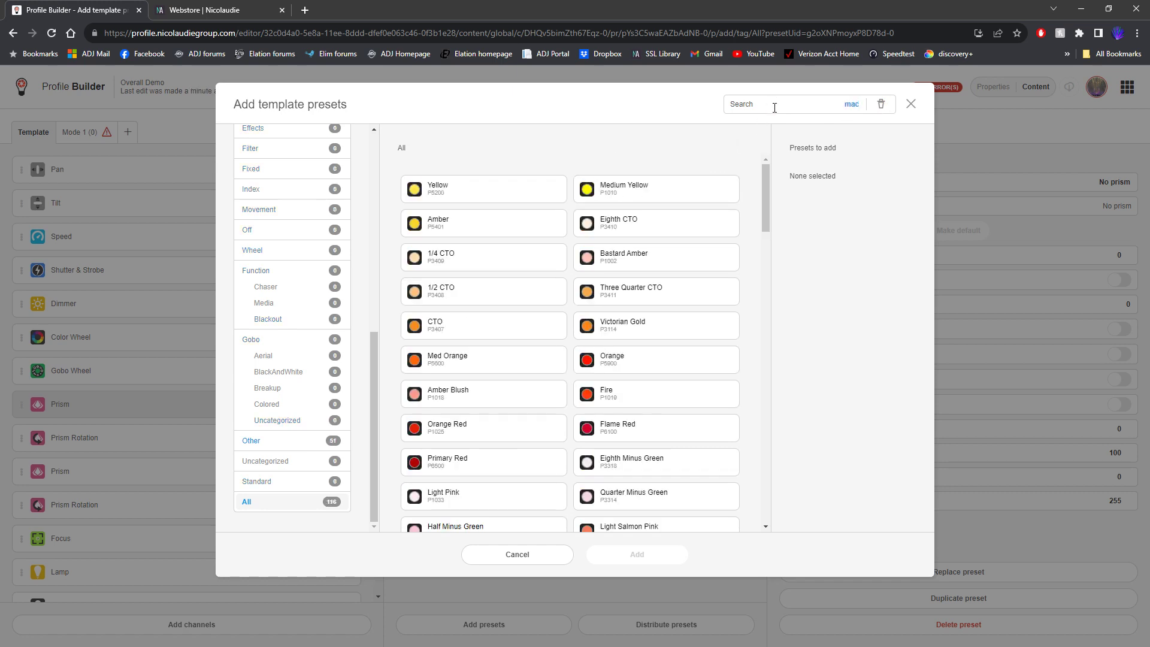
scroll(563, 281, "down", 1)
scroll(270, 252, "up", 7)
left_click(264, 152)
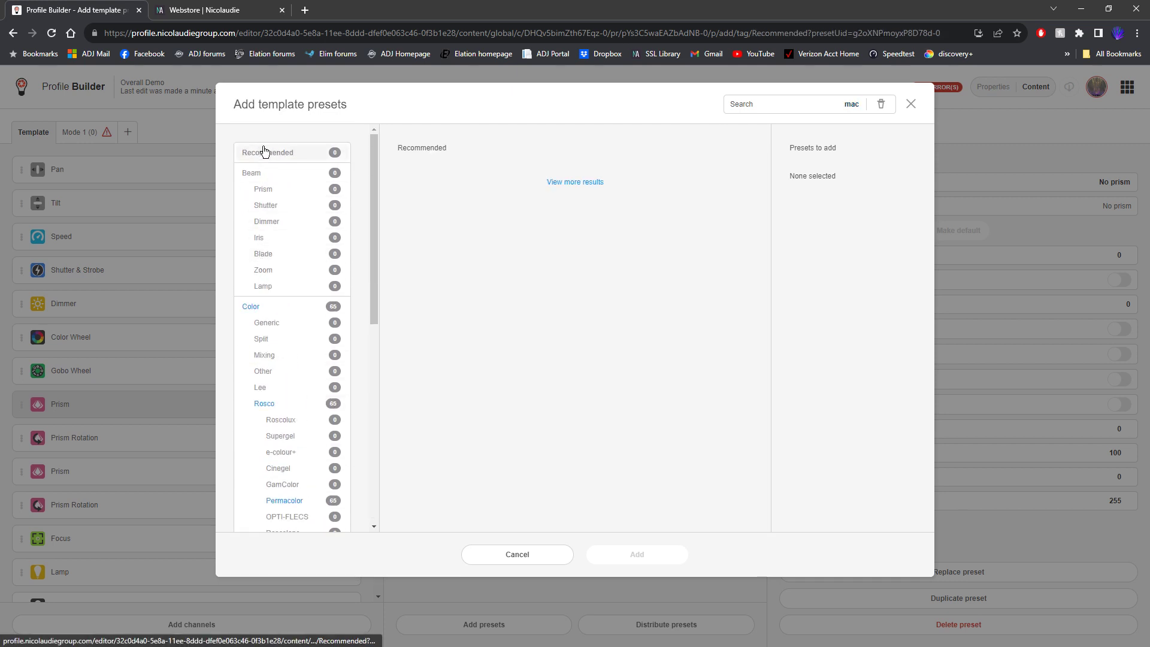
left_click(877, 106)
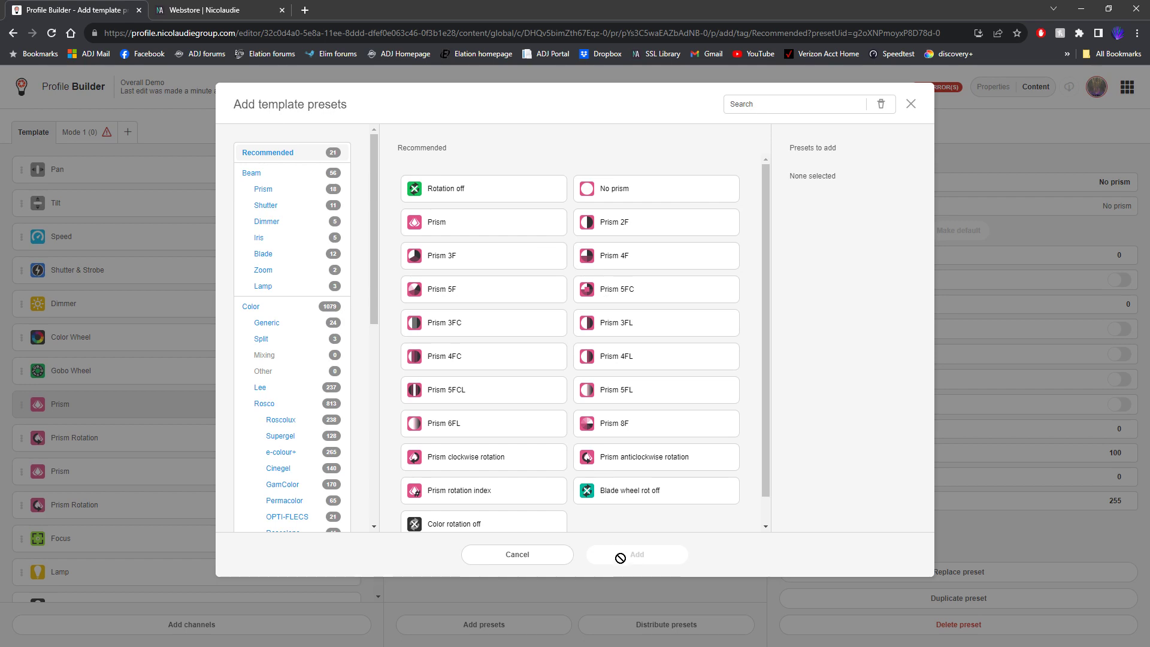
left_click(512, 557)
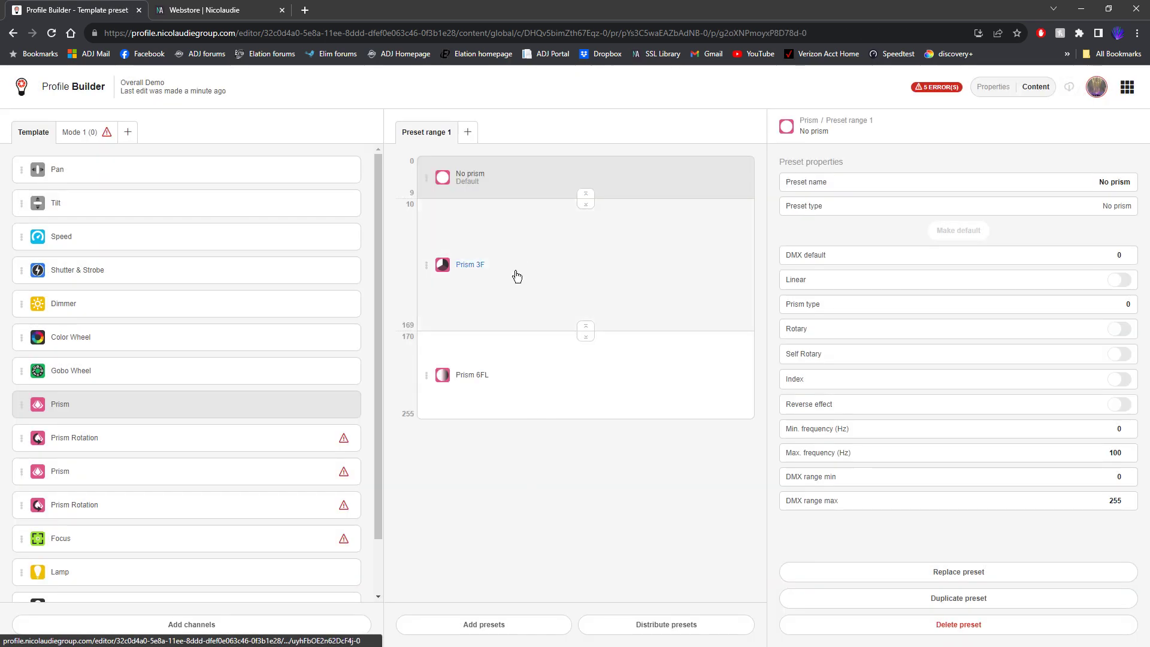
- Add Prism rotation index, Prism clockwise rotation, Rotation off and Prism anticlockwise rotation presets to the first Prism Rotation channel
left_click(187, 437)
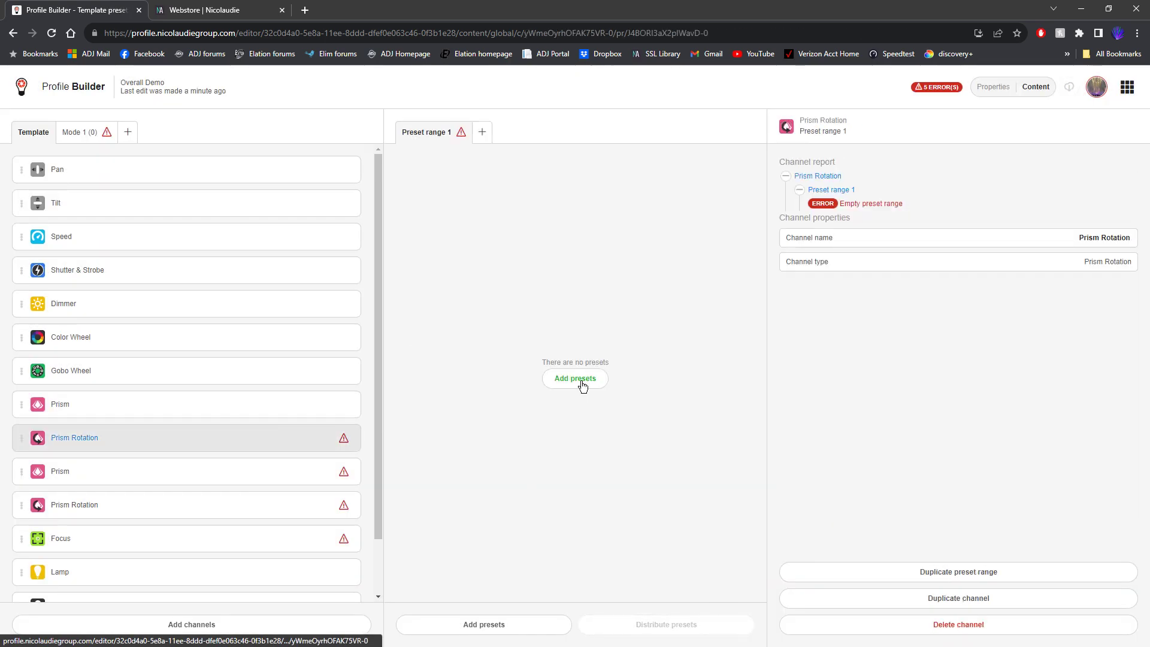
left_click(576, 380)
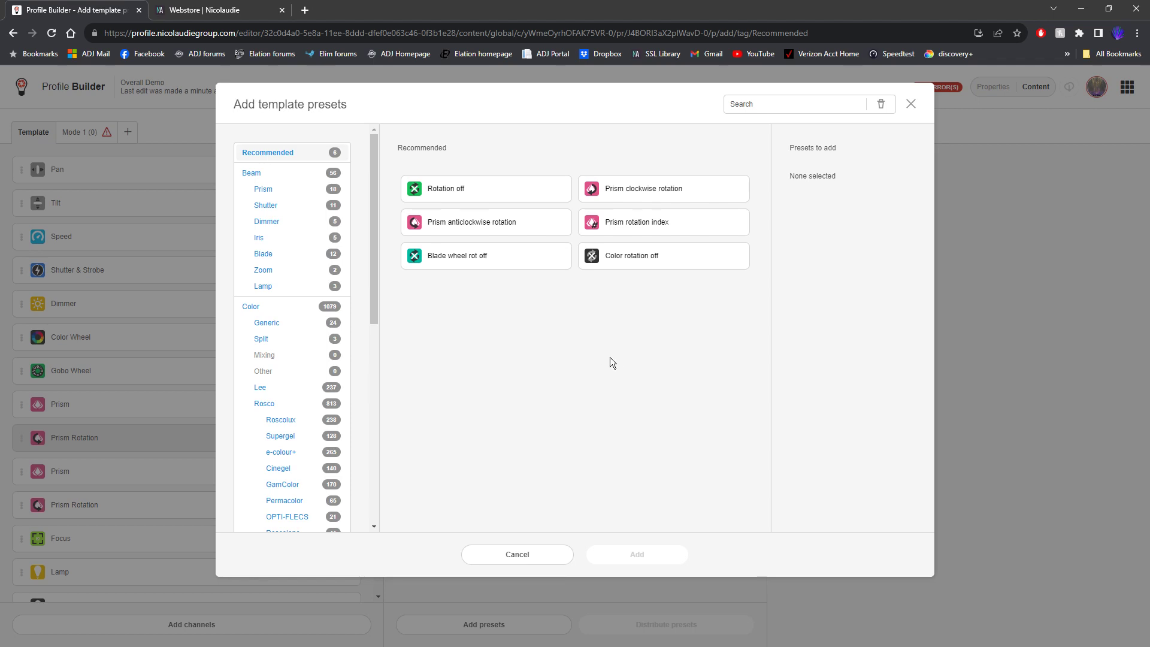
left_click(639, 234)
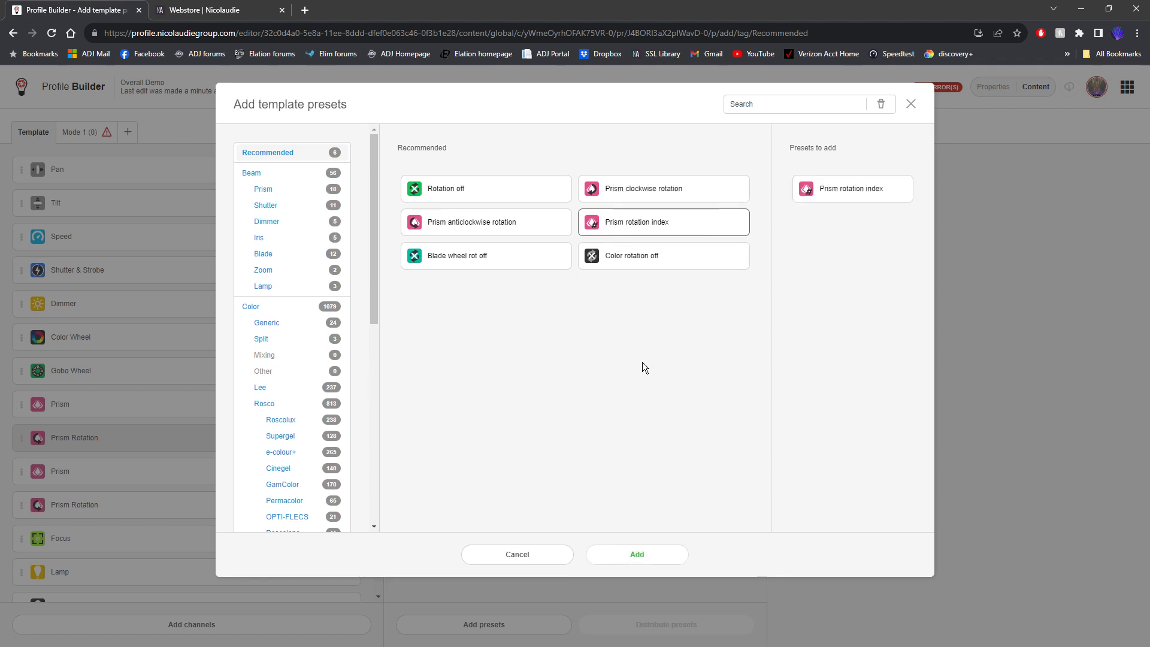
left_click(628, 183)
left_click(515, 190)
left_click(513, 225)
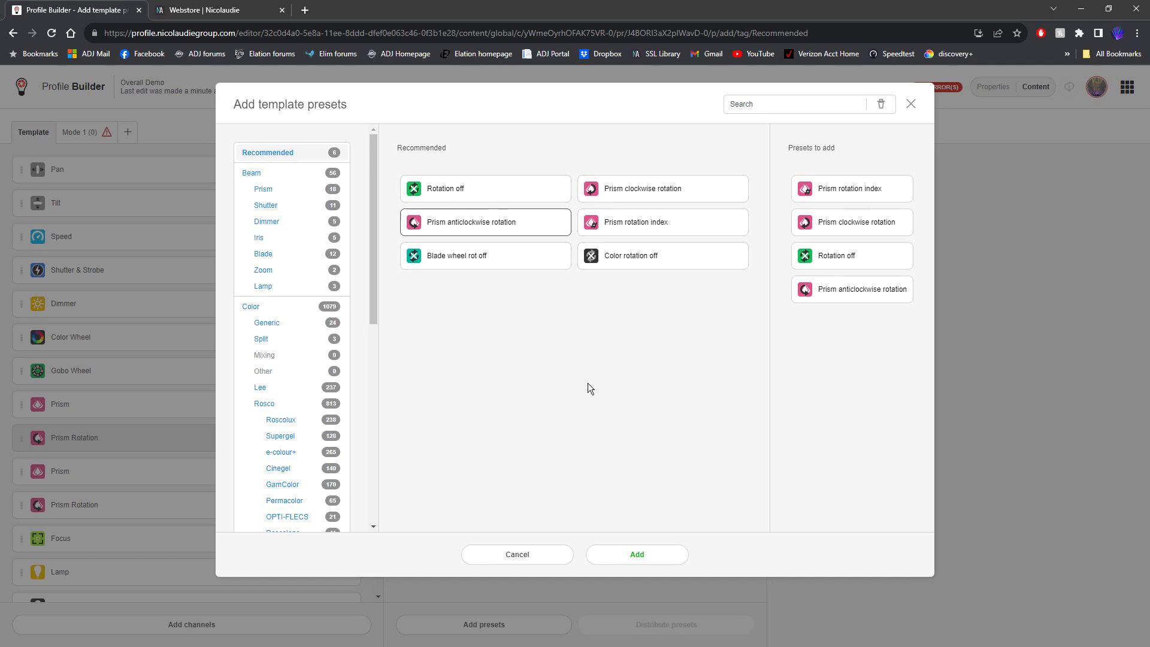
left_click(657, 555)
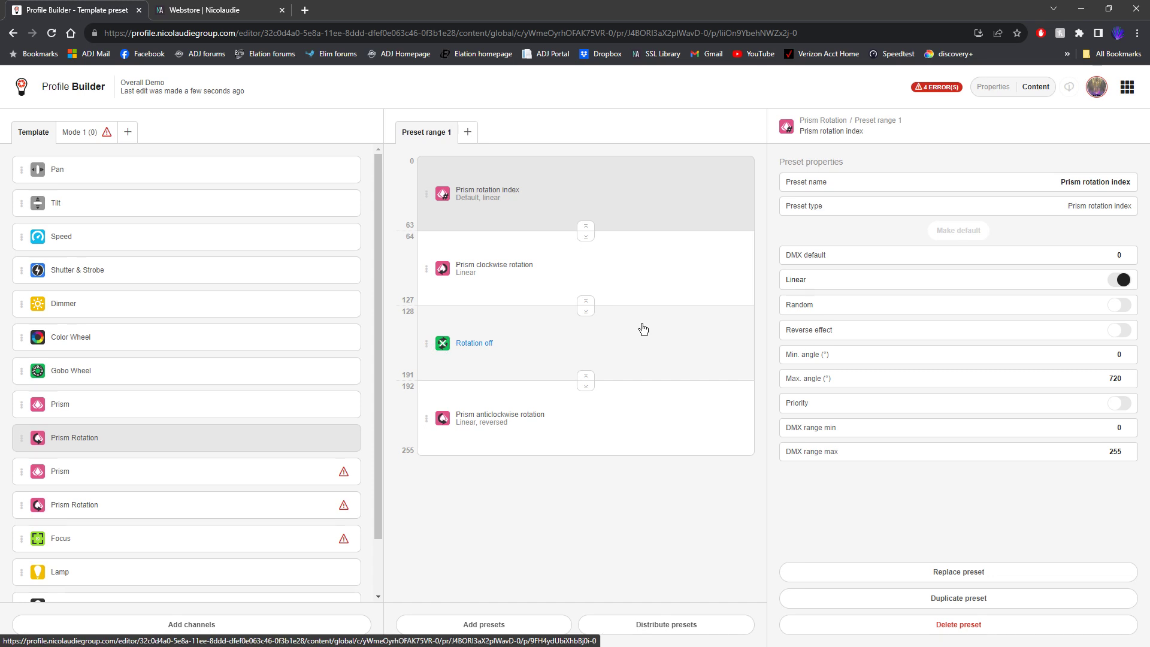
- Add No prism, Prism 8F and Prism 3F presets to the second Prism channel and set No prism's end value to 63
left_click(244, 474)
left_click(559, 381)
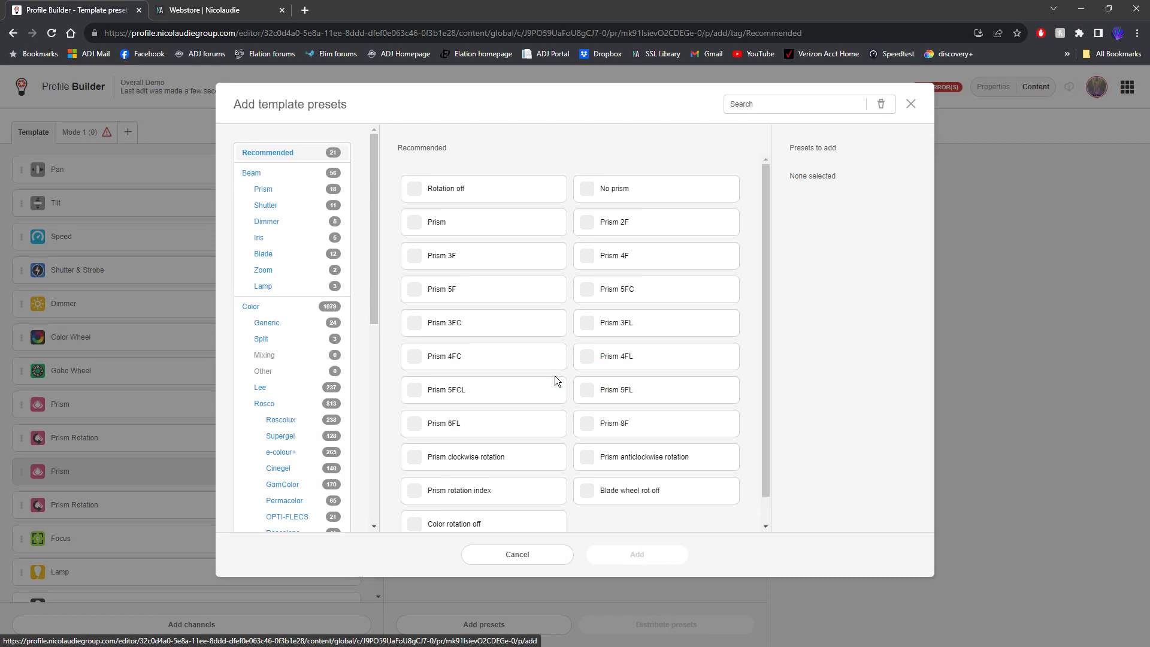
left_click(610, 191)
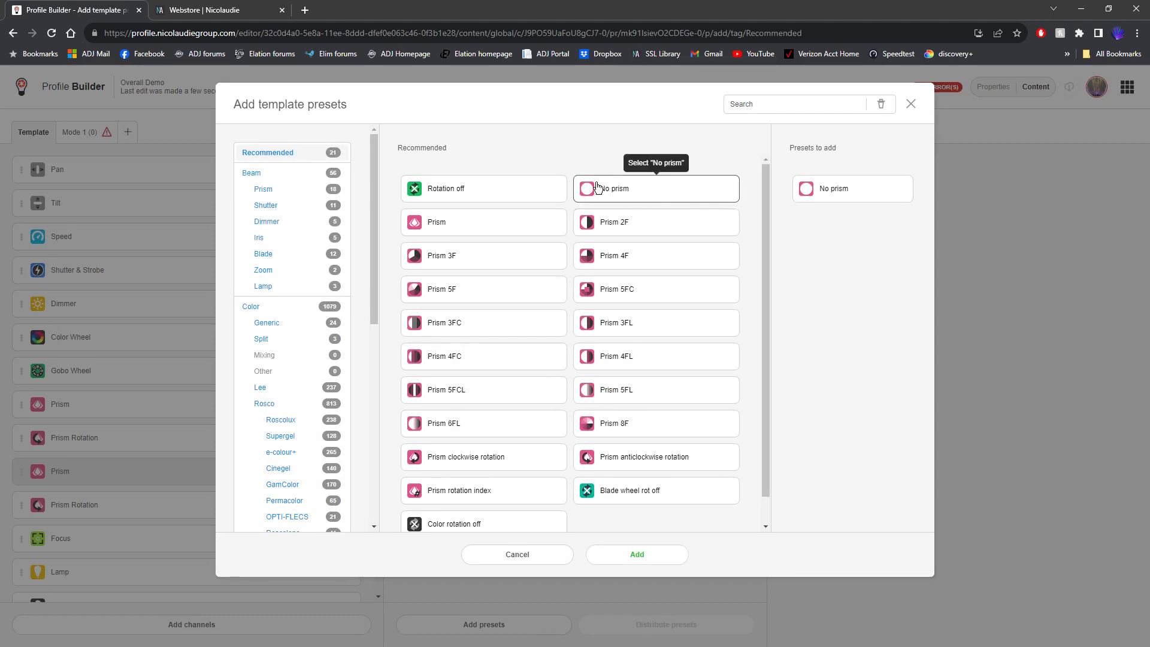
left_click(613, 423)
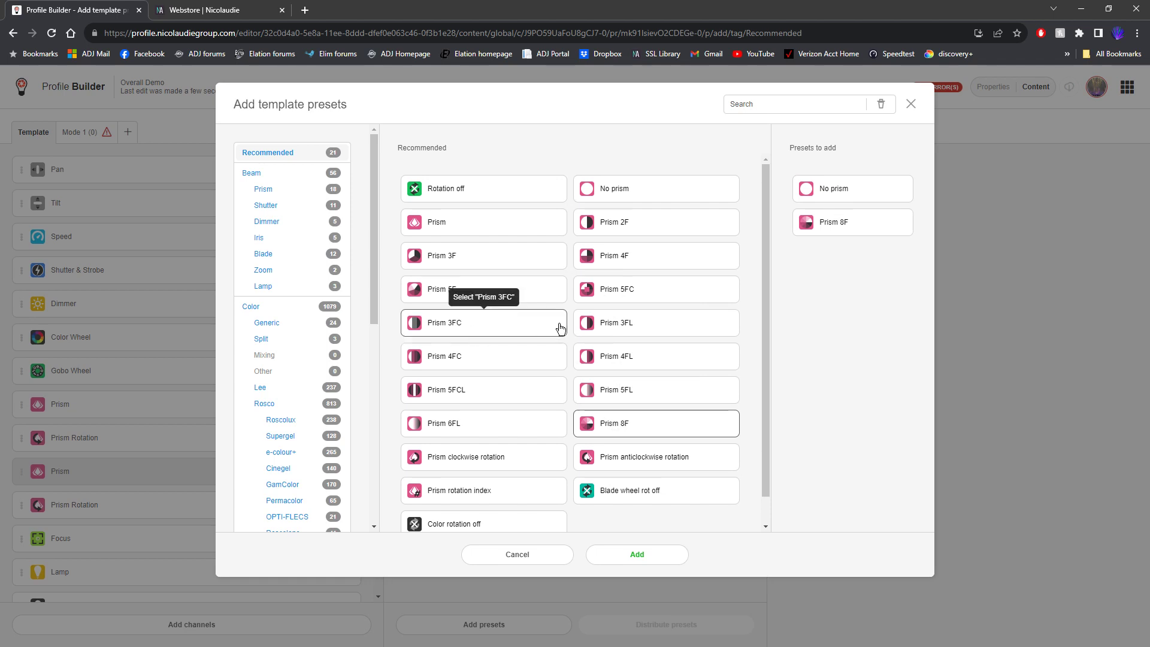
left_click(530, 268)
left_click(624, 559)
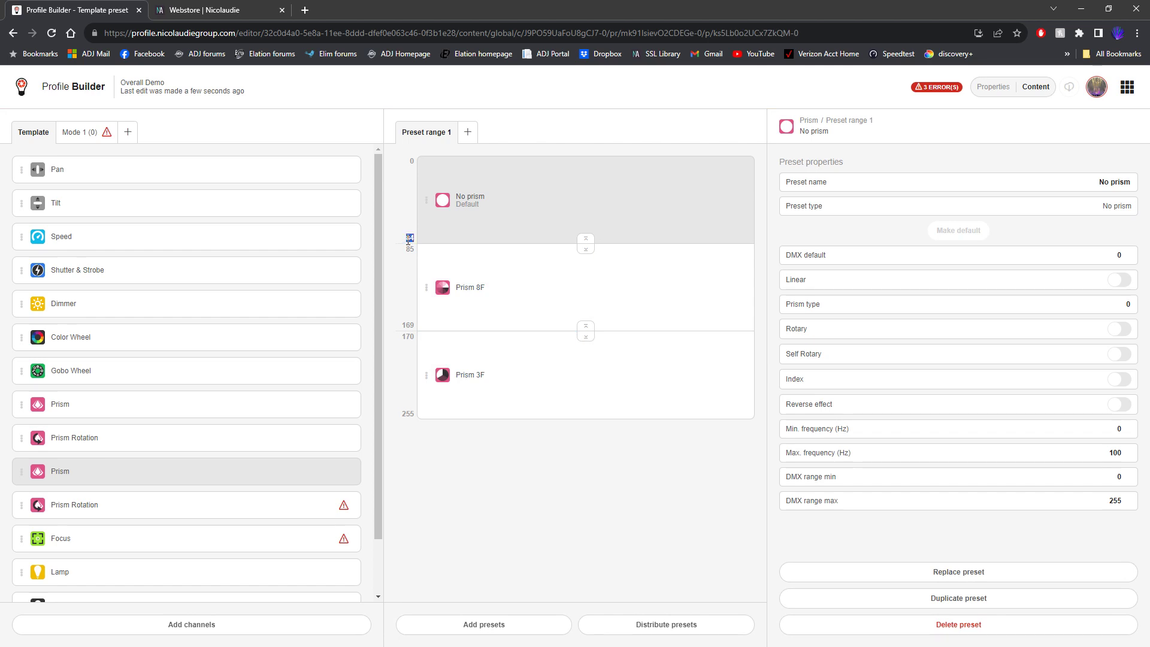
type("63")
key("Return")
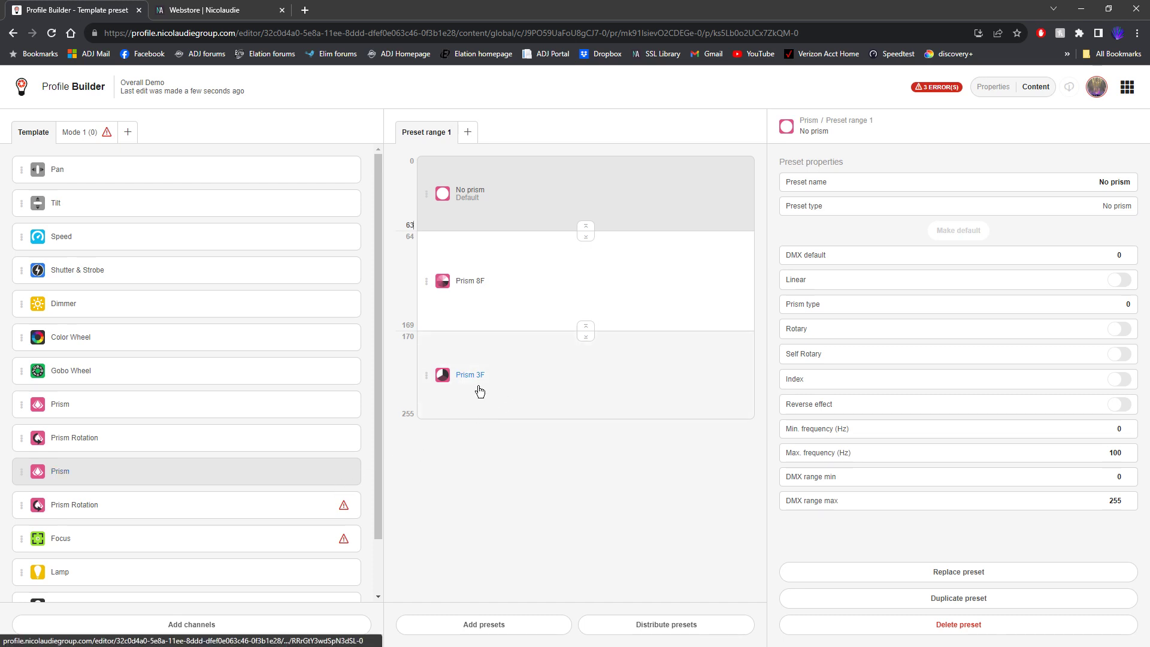
- Add Rotation off, Prism clockwise rotation, a second Rotation off and Prism anticlockwise rotation to the second Prism Rotation channel
left_click(183, 517)
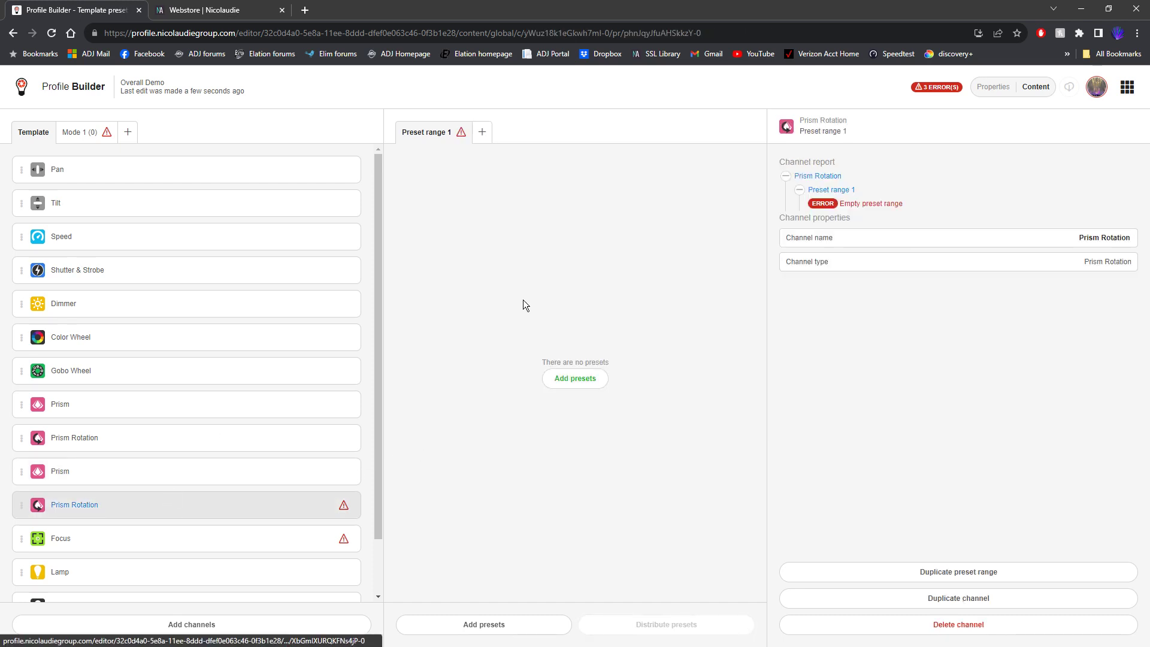
left_click(577, 381)
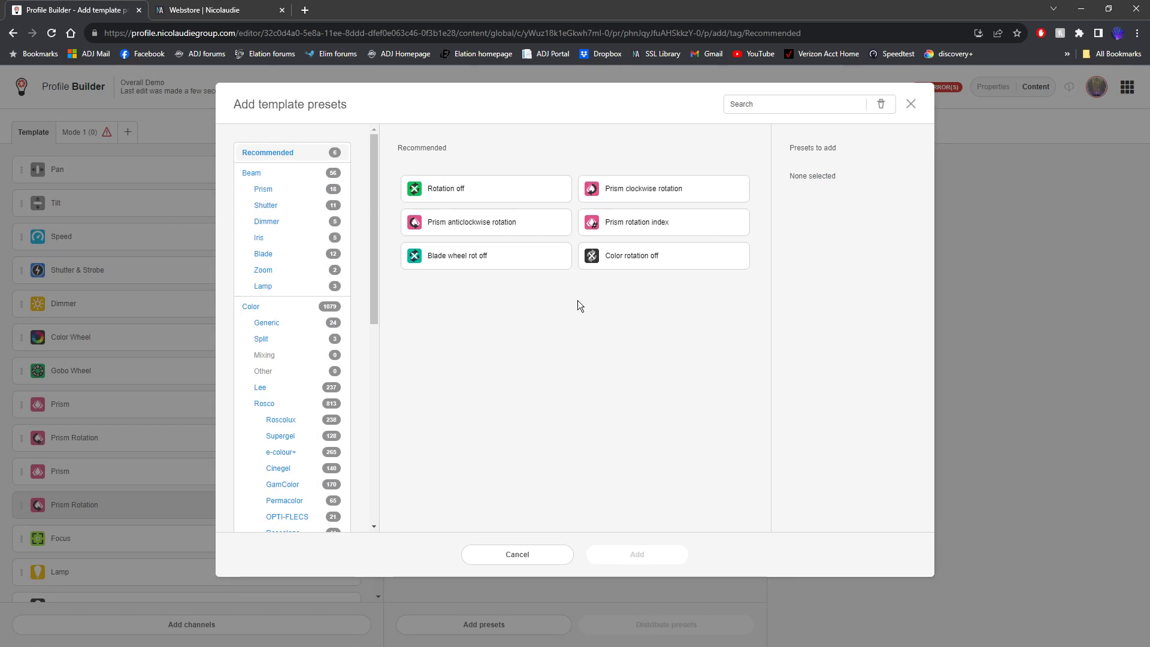
left_click(480, 187)
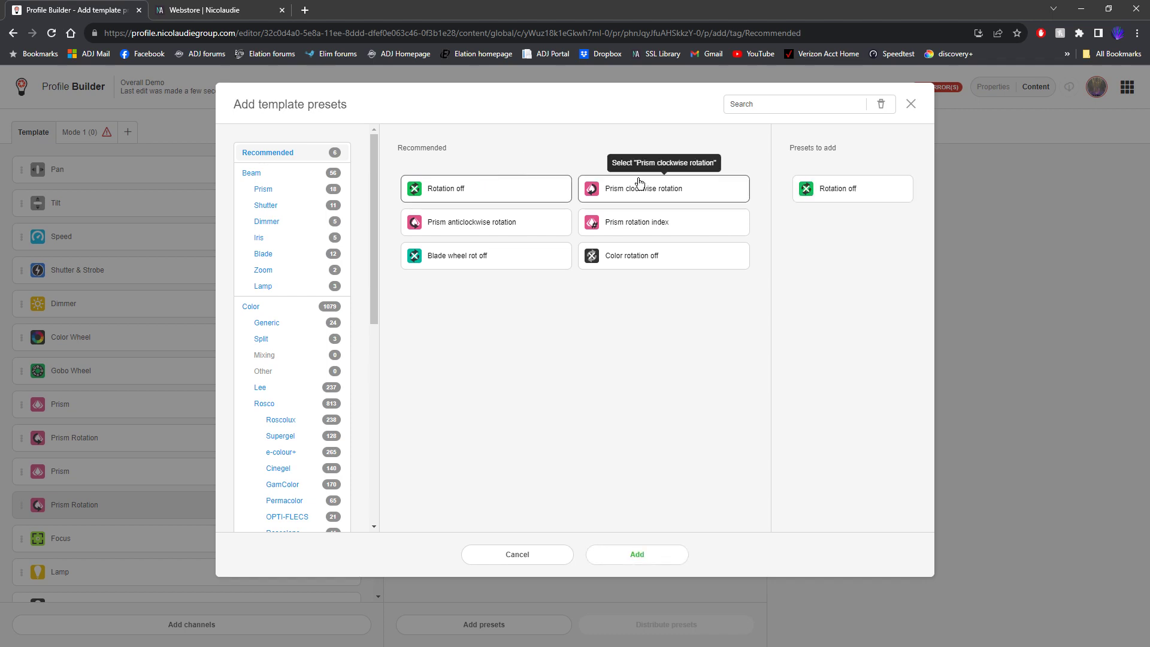
left_click(644, 189)
left_click(505, 185)
left_click(510, 226)
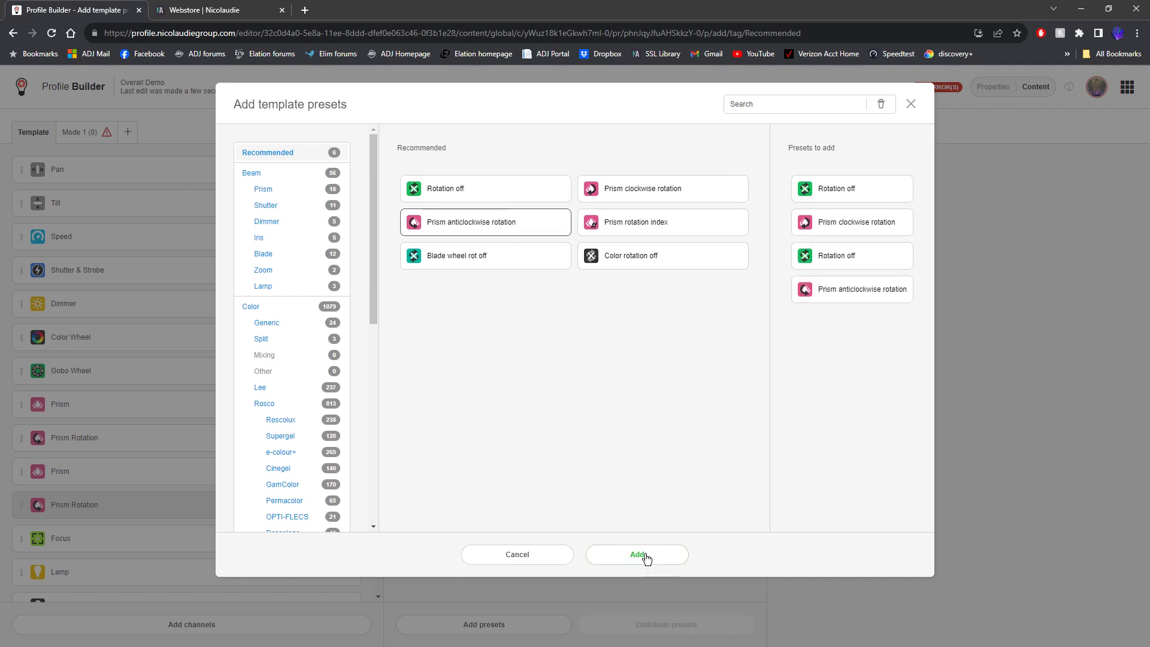
left_click(648, 561)
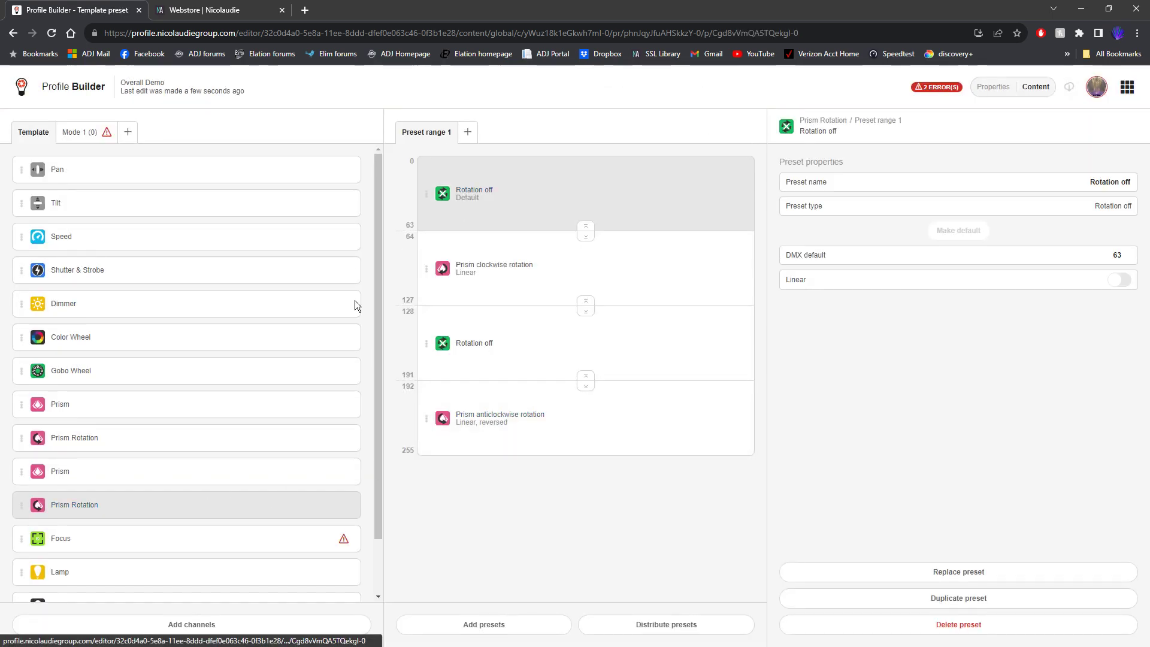
- Add the Focus preset to the empty Focus channel
scroll(218, 457, "down", 2)
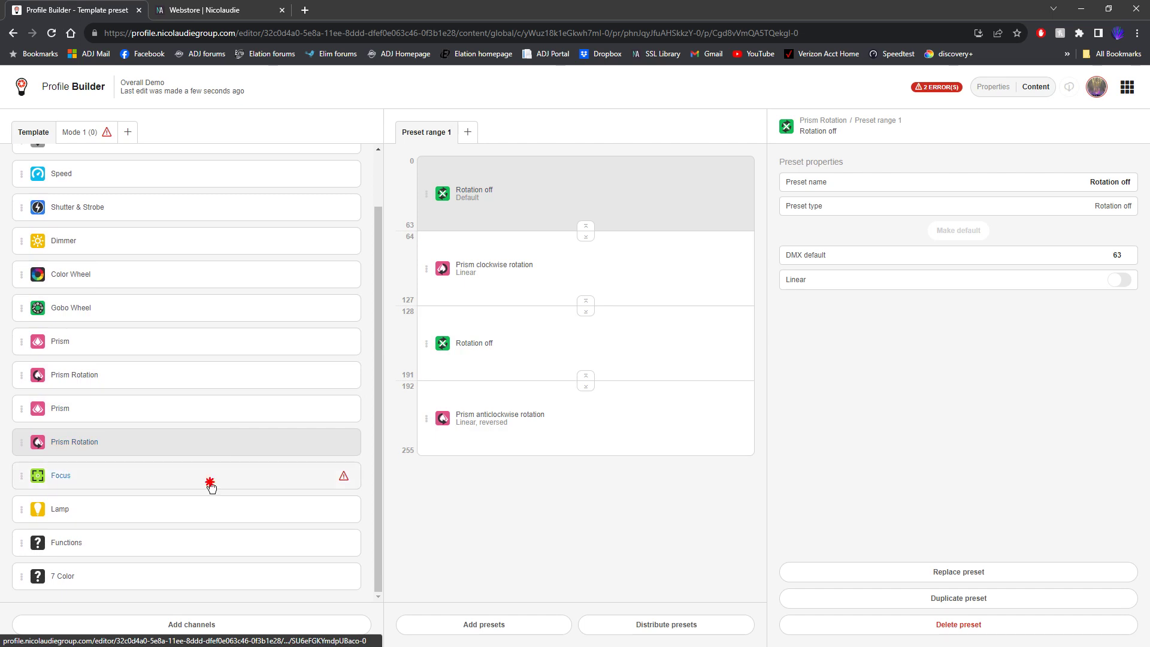
left_click(211, 486)
left_click(595, 383)
left_click(486, 192)
left_click(651, 556)
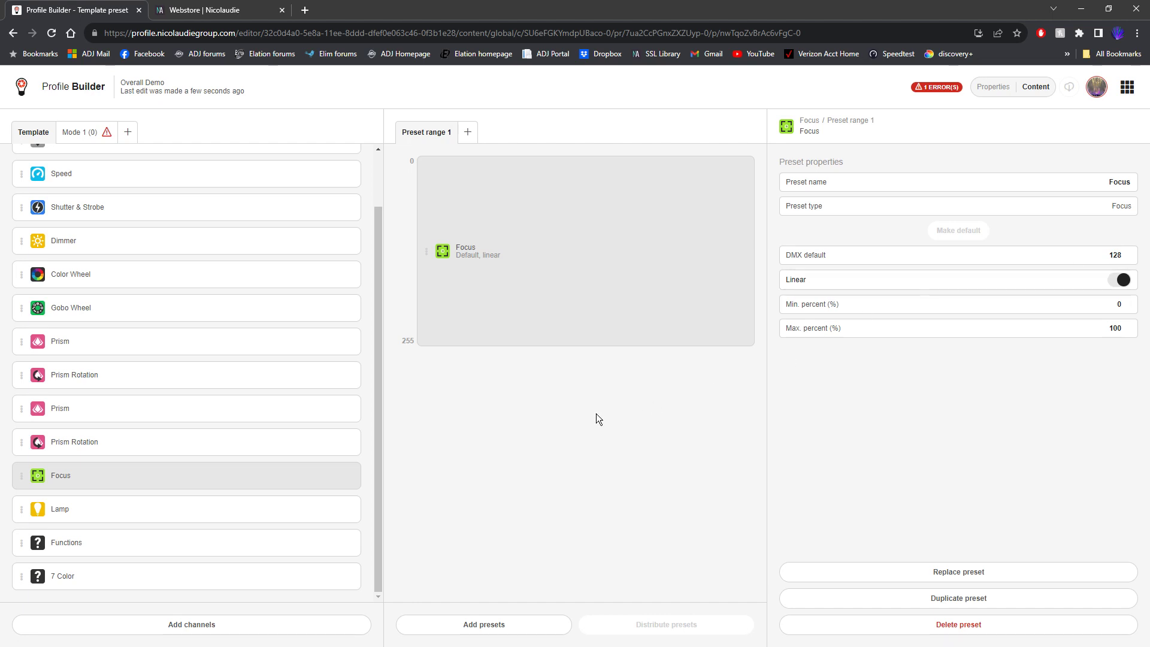
- Add all available template channels to Mode 1
scroll(275, 375, "up", 1)
scroll(119, 221, "down", 1)
scroll(135, 227, "up", 1)
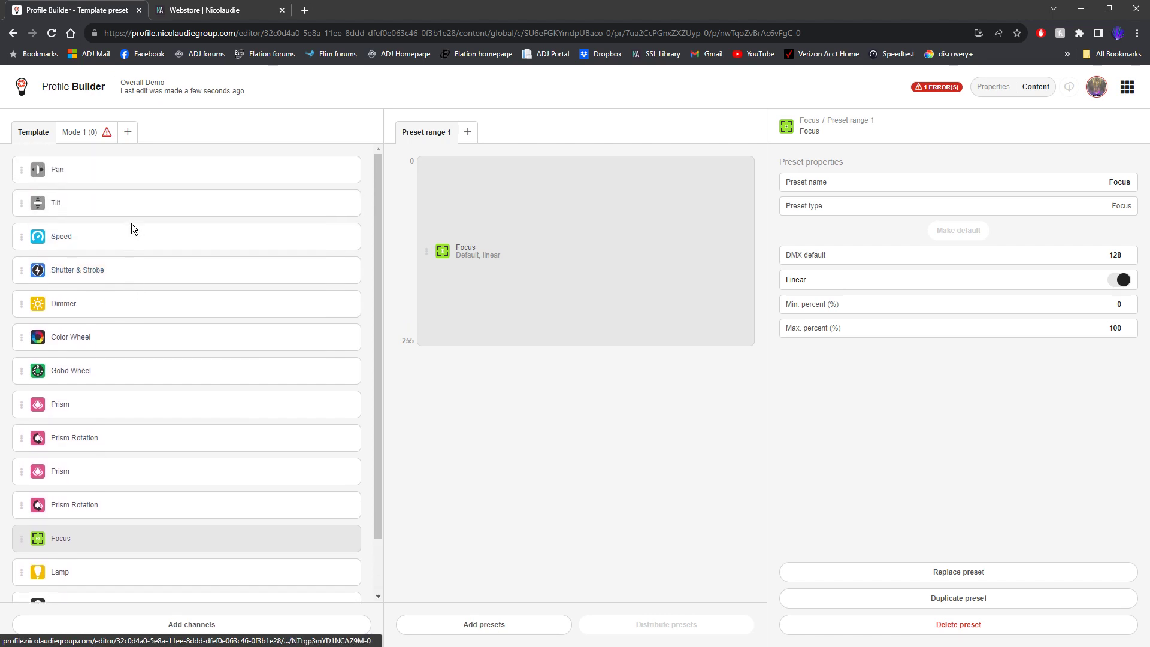
left_click(80, 147)
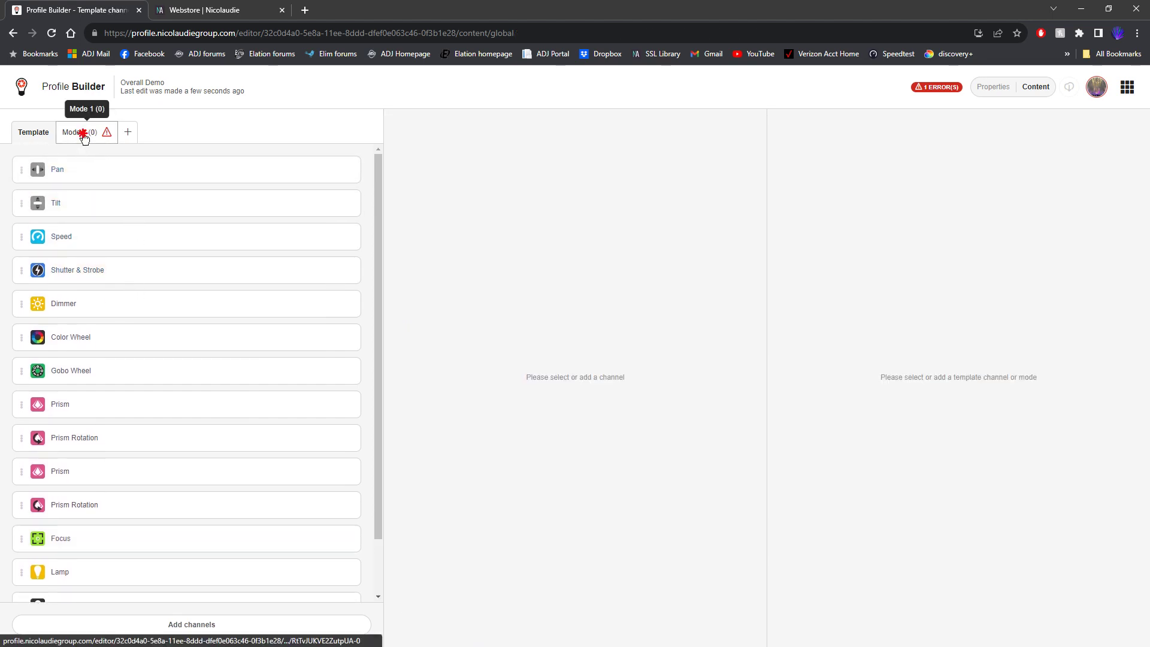
left_click(79, 131)
left_click(191, 377)
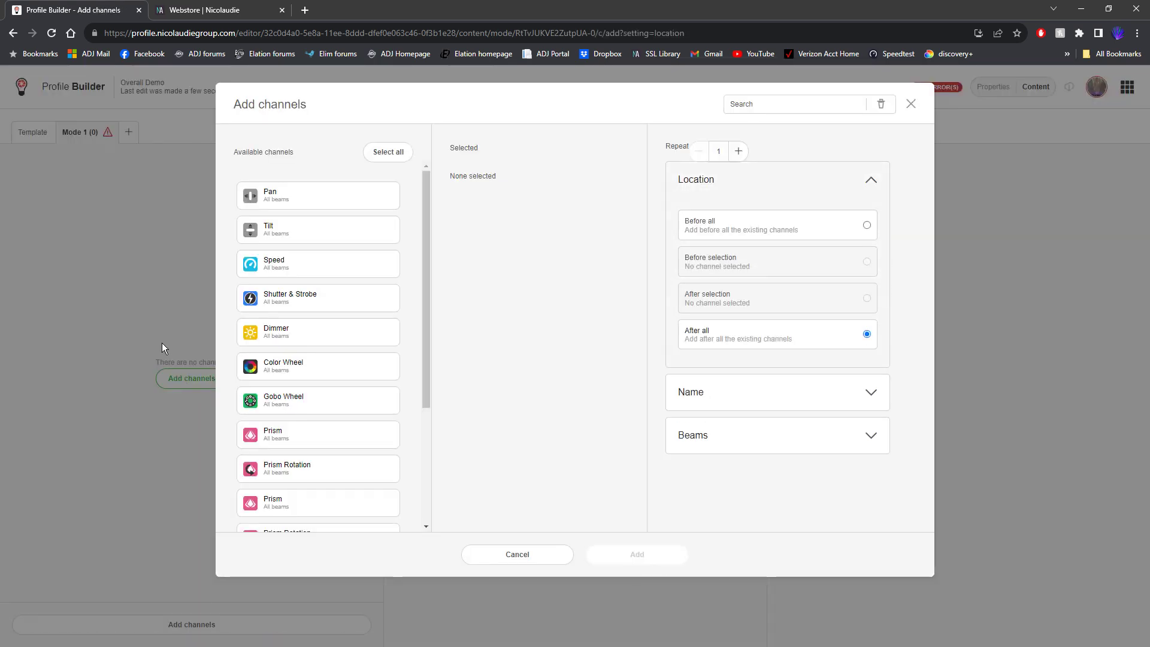
left_click(391, 161)
left_click(637, 552)
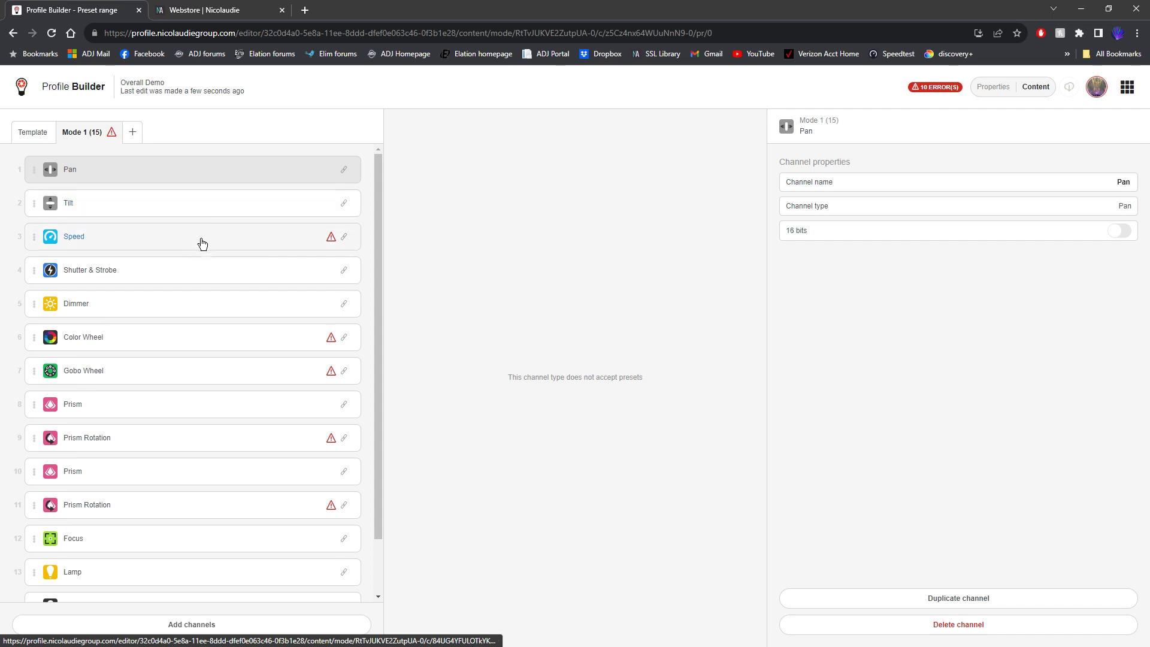
- Examine the Mode 1 channels flagged with errors: Speed, Color Wheel, Gobo Wheel and both Prism Rotation channels
left_click(194, 245)
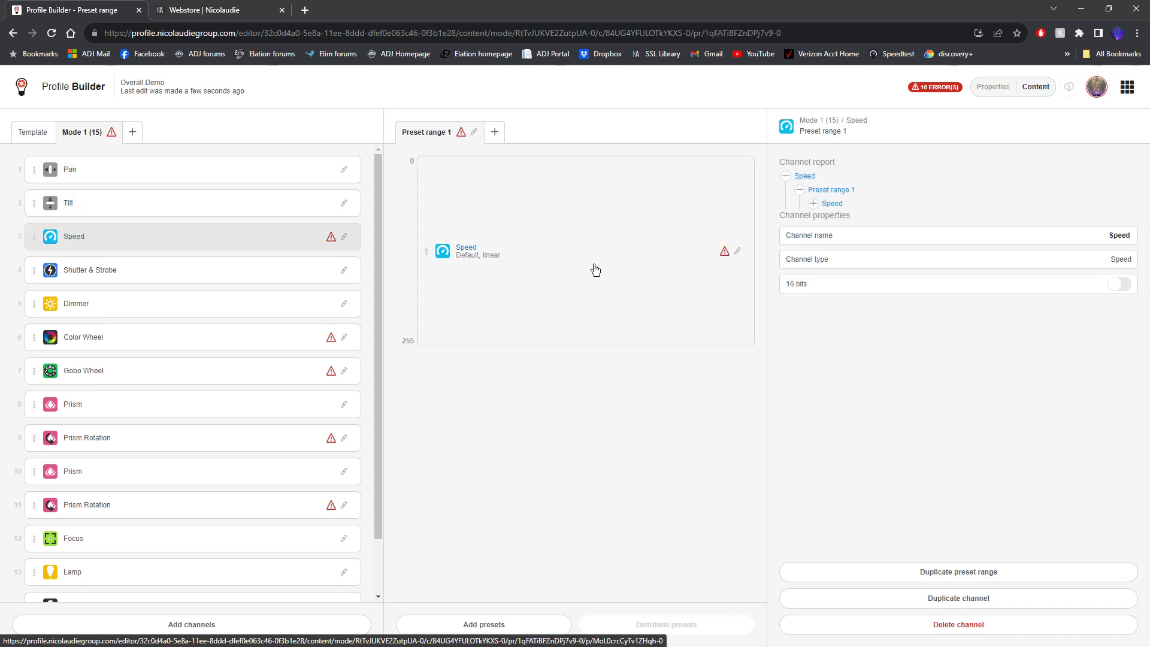
left_click(595, 270)
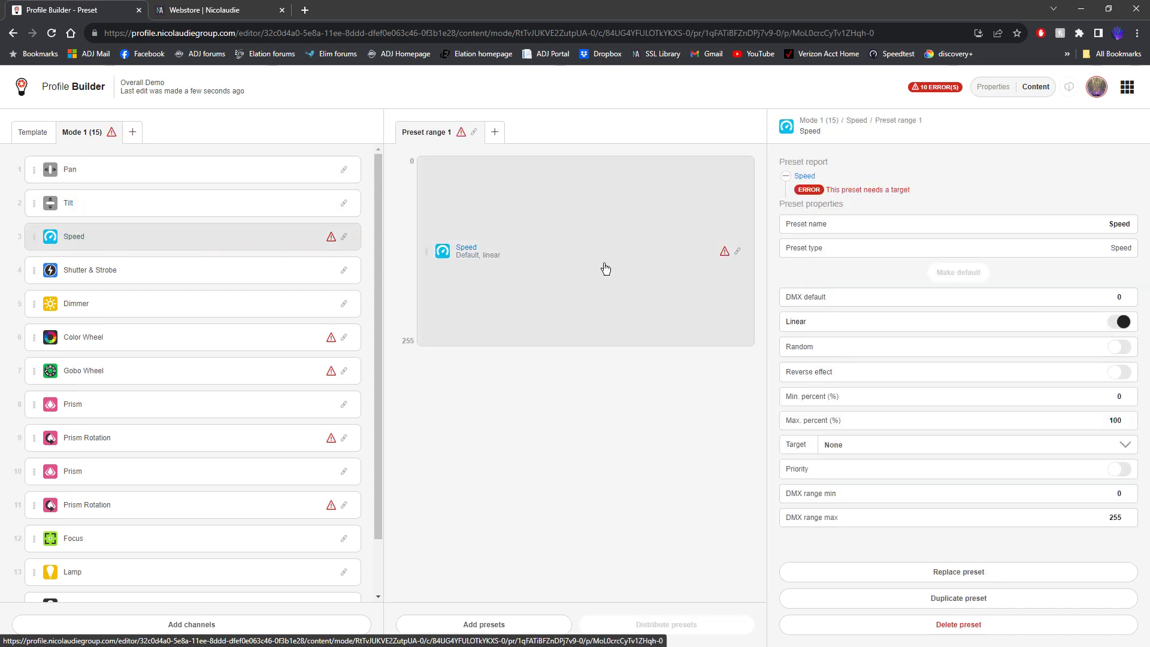
left_click(279, 338)
left_click(290, 369)
left_click(246, 438)
left_click(251, 505)
scroll(251, 512, "down", 2)
scroll(246, 497, "up", 2)
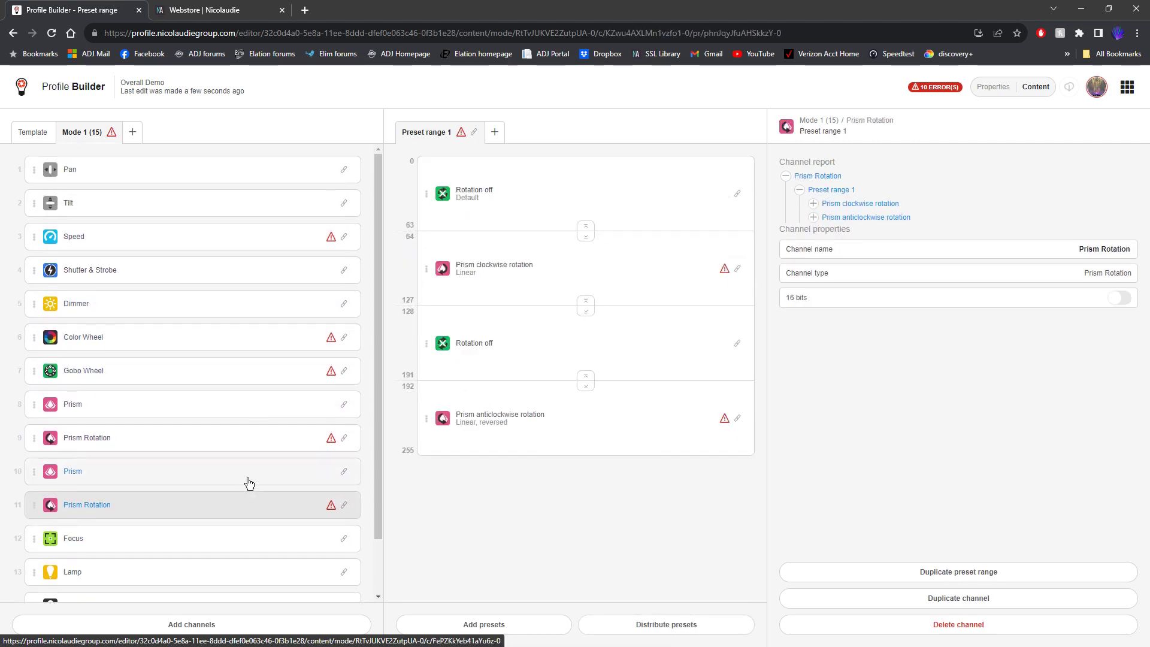
left_click(242, 237)
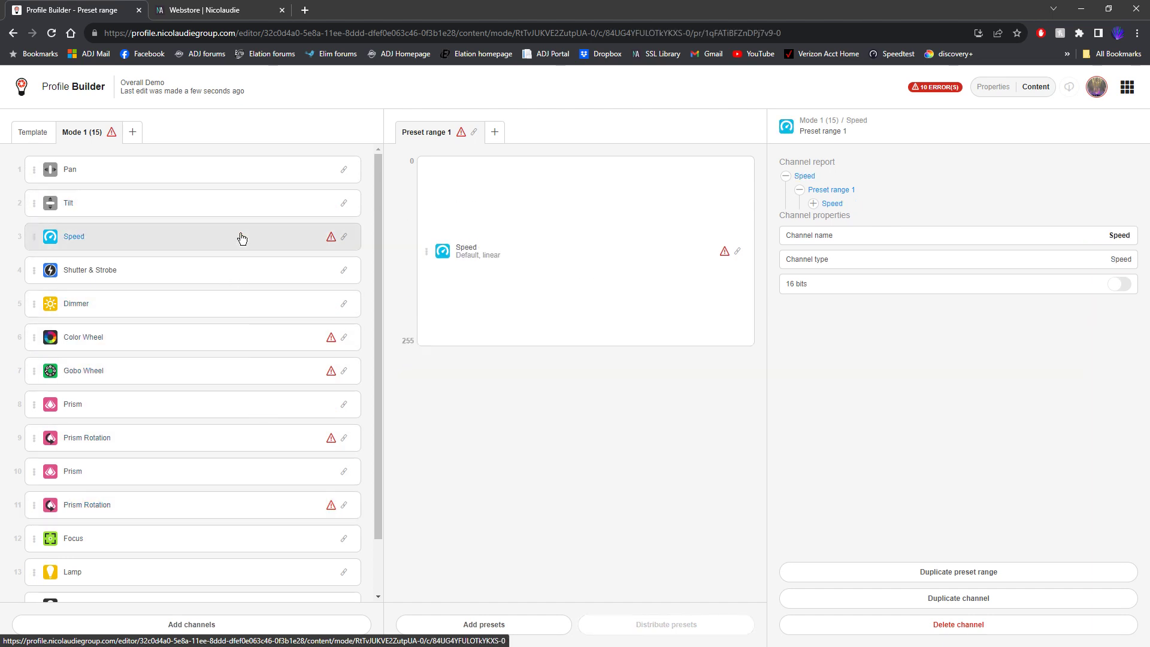
left_click(247, 337)
left_click(242, 370)
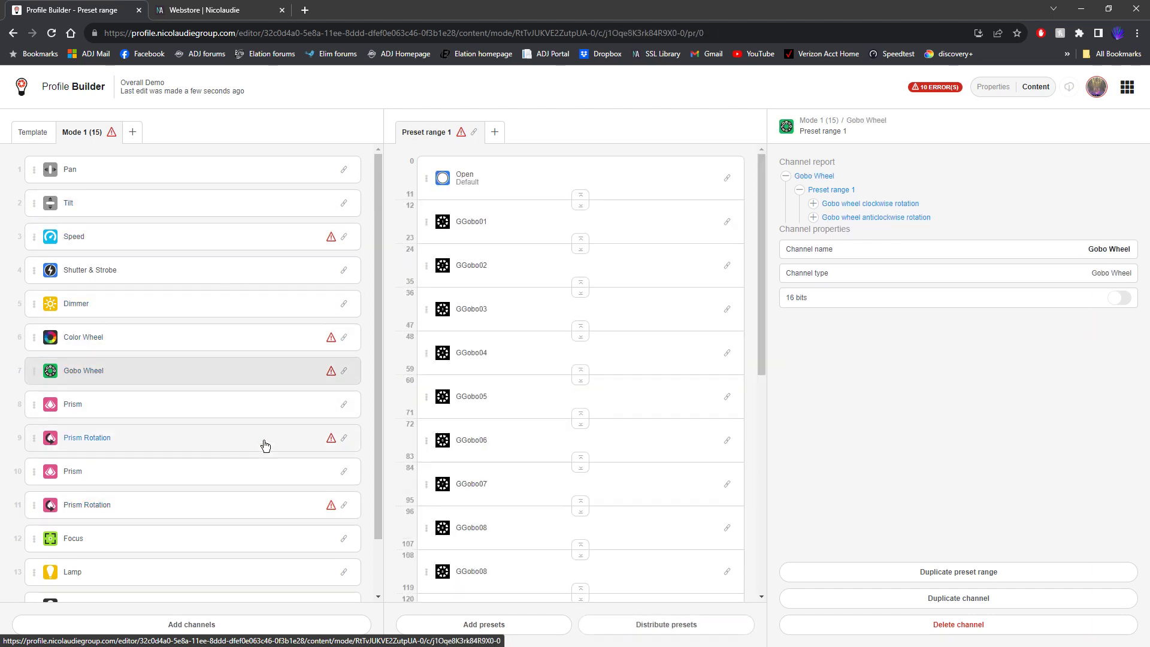
left_click(265, 446)
left_click(267, 504)
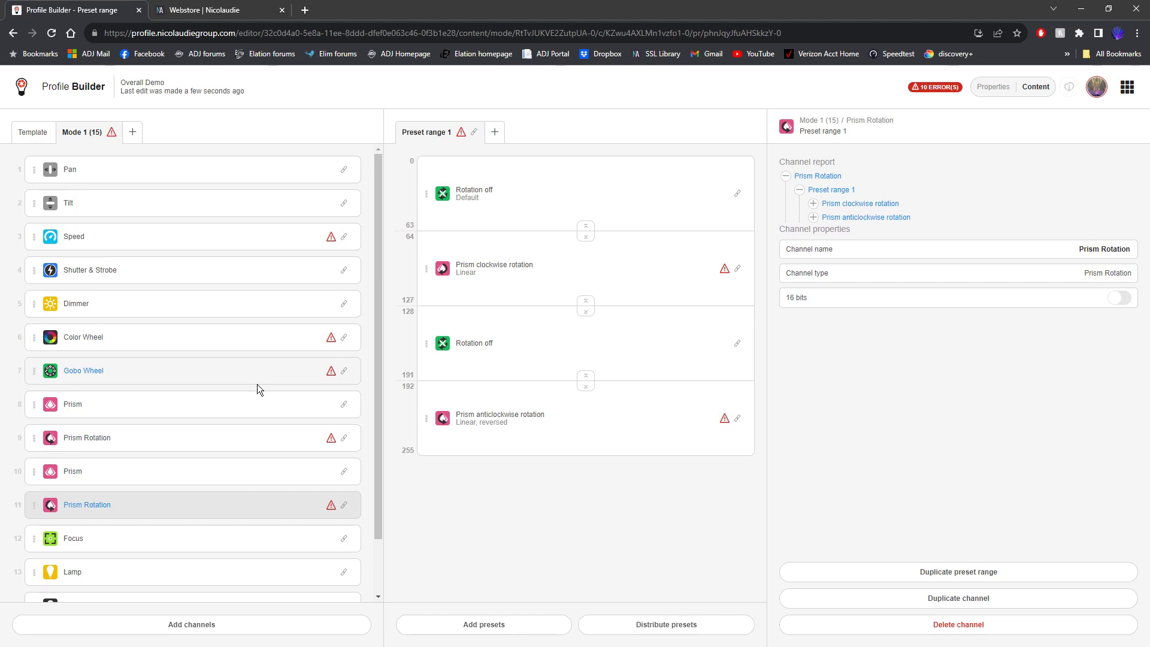
- Set the target of the Speed channel's preset in Mode 1 to Pan
left_click(215, 240)
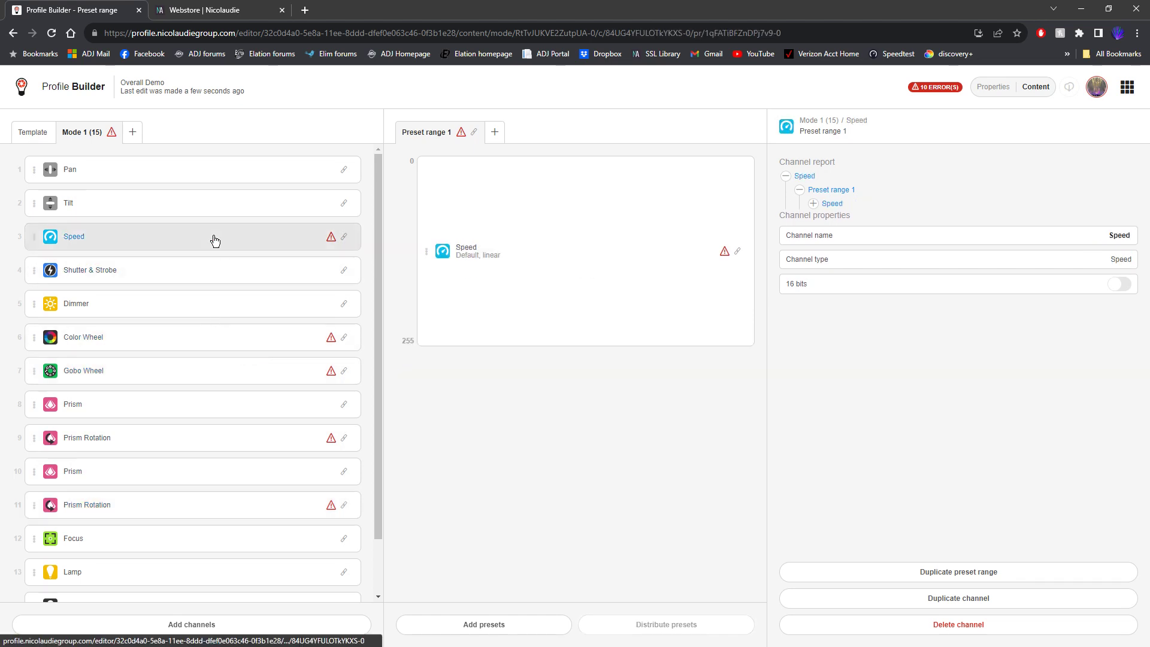
left_click(548, 232)
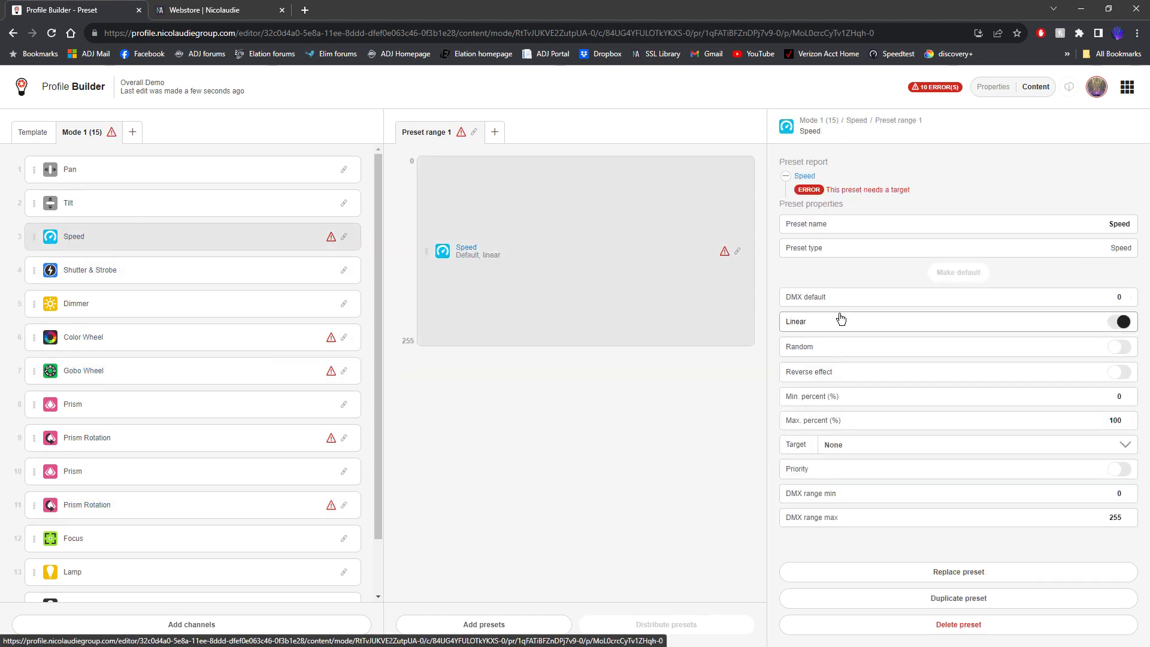
left_click(988, 442)
left_click(838, 484)
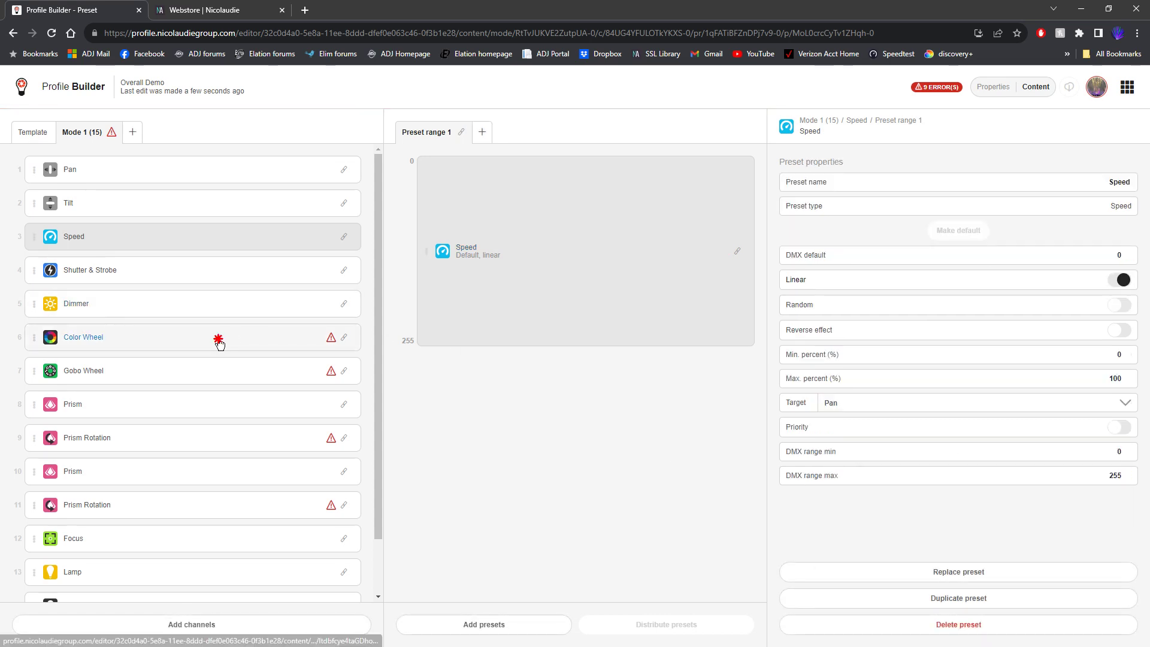
- Set the target of the Color Wheel channel's Color clockwise rotation preset in Mode 1 to Color Wheel
left_click(219, 343)
scroll(587, 294, "down", 3)
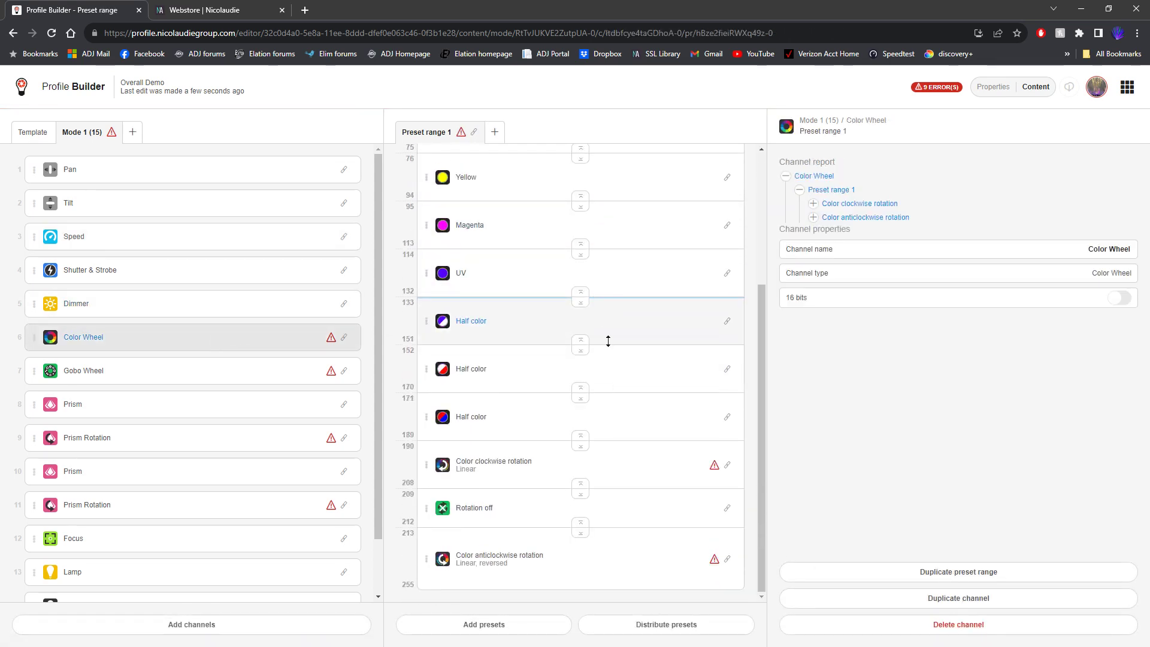
left_click(639, 464)
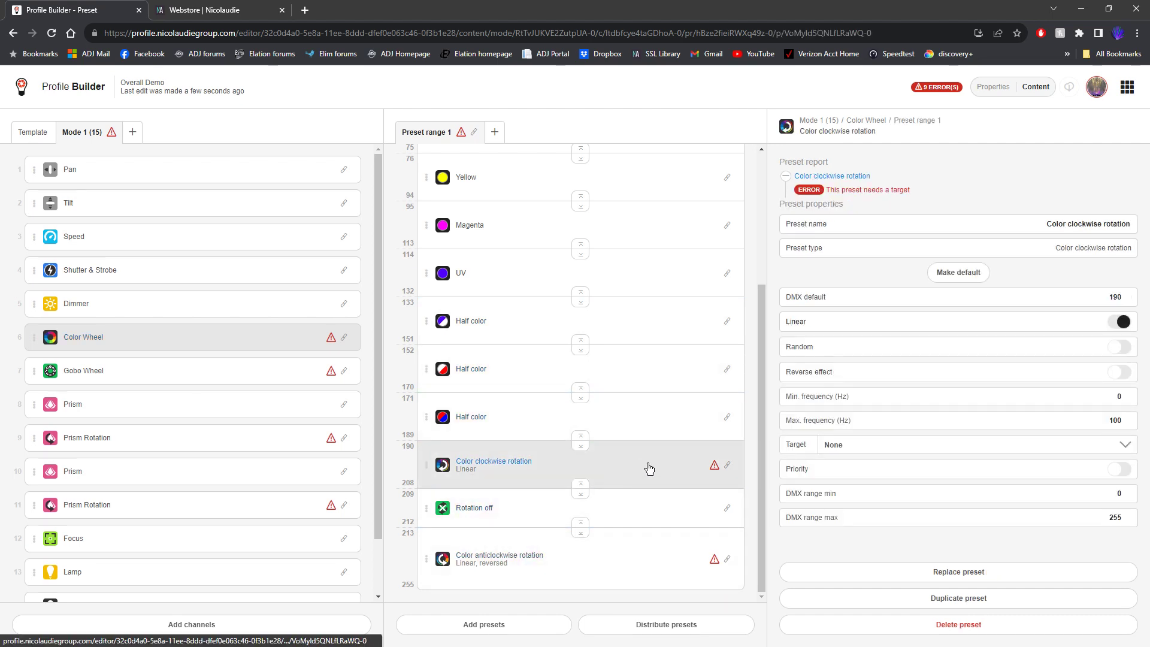
left_click(875, 447)
scroll(887, 489, "down", 1)
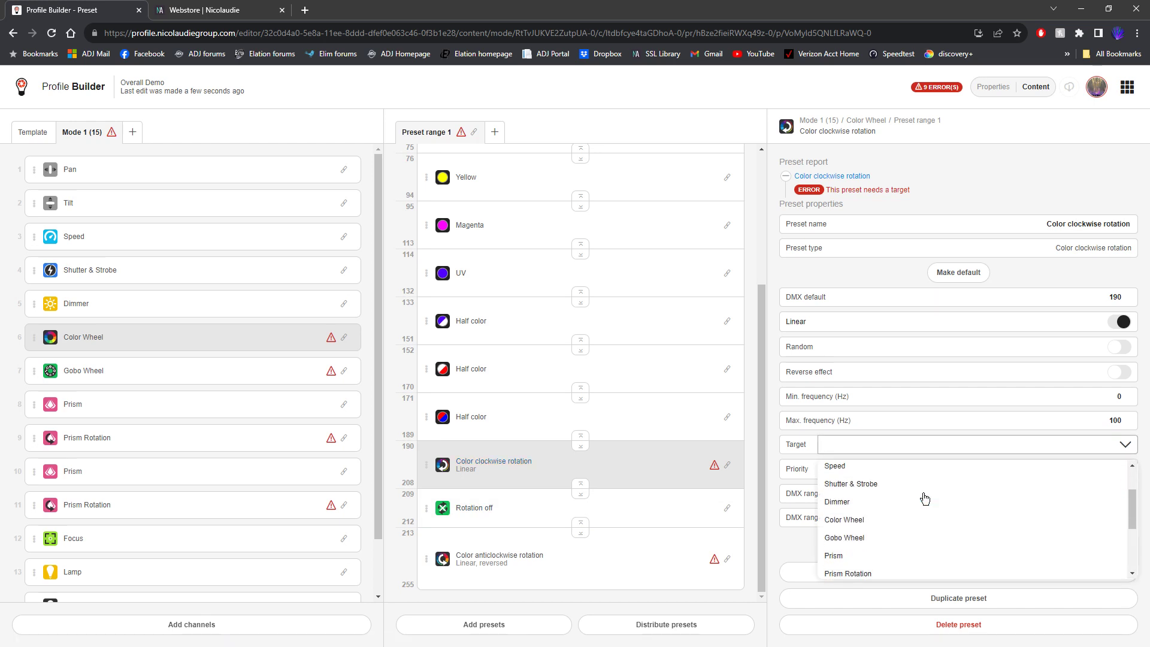
left_click(854, 516)
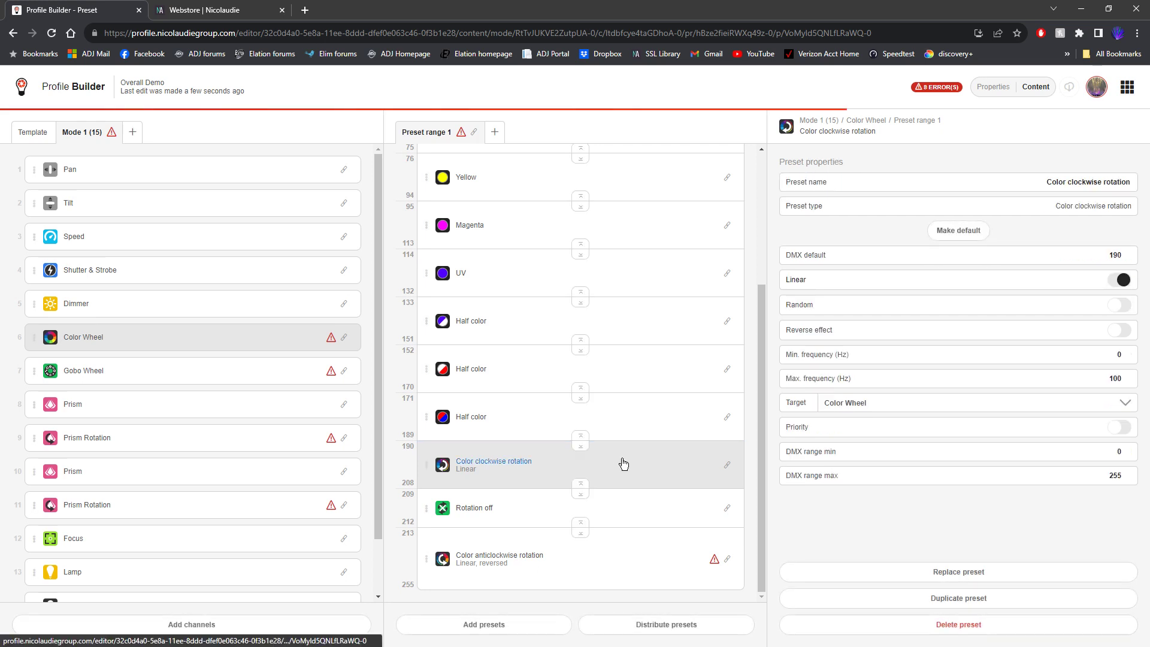
- Set the target of the Color anticlockwise rotation preset to Color Wheel
left_click(644, 550)
left_click(892, 444)
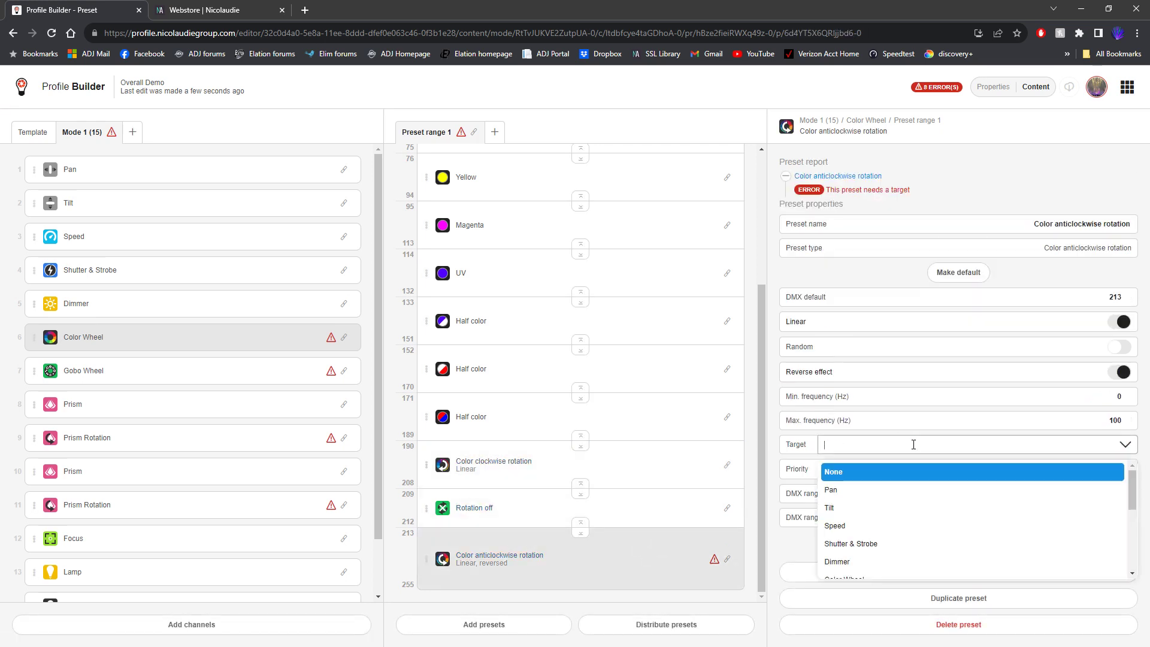
scroll(900, 530, "down", 1)
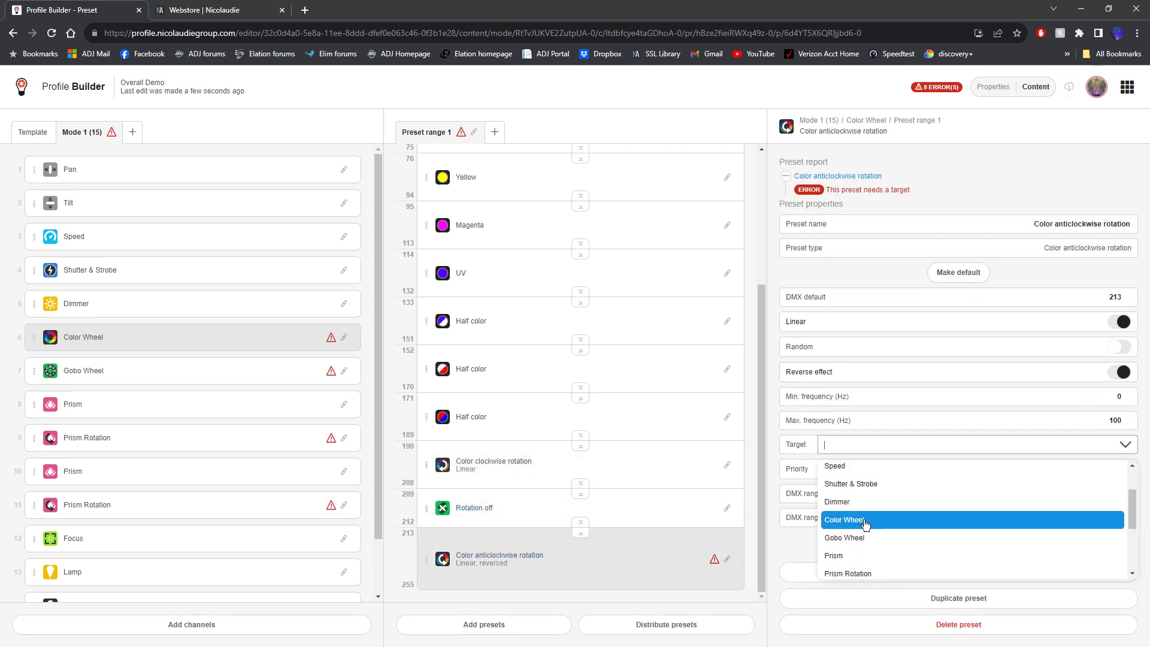
left_click(901, 526)
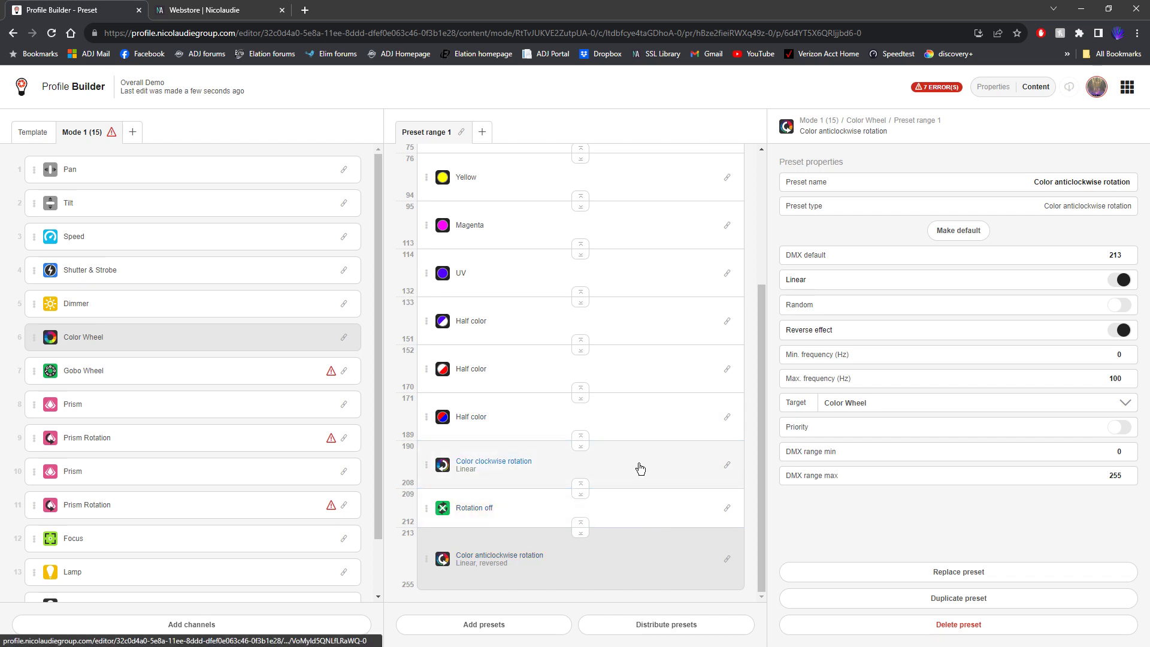
- Set the target of the Gobo Wheel channel's Gobo wheel clockwise rotation preset to Gobo Wheel
left_click(230, 379)
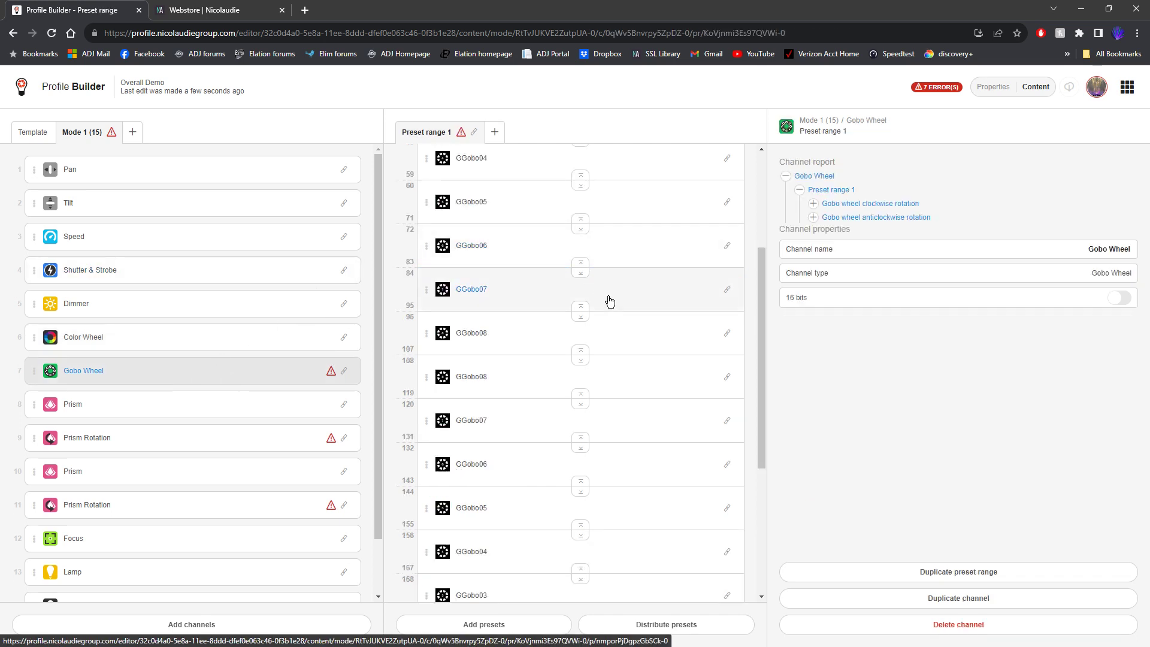
scroll(605, 297, "up", 3)
scroll(599, 249, "down", 6)
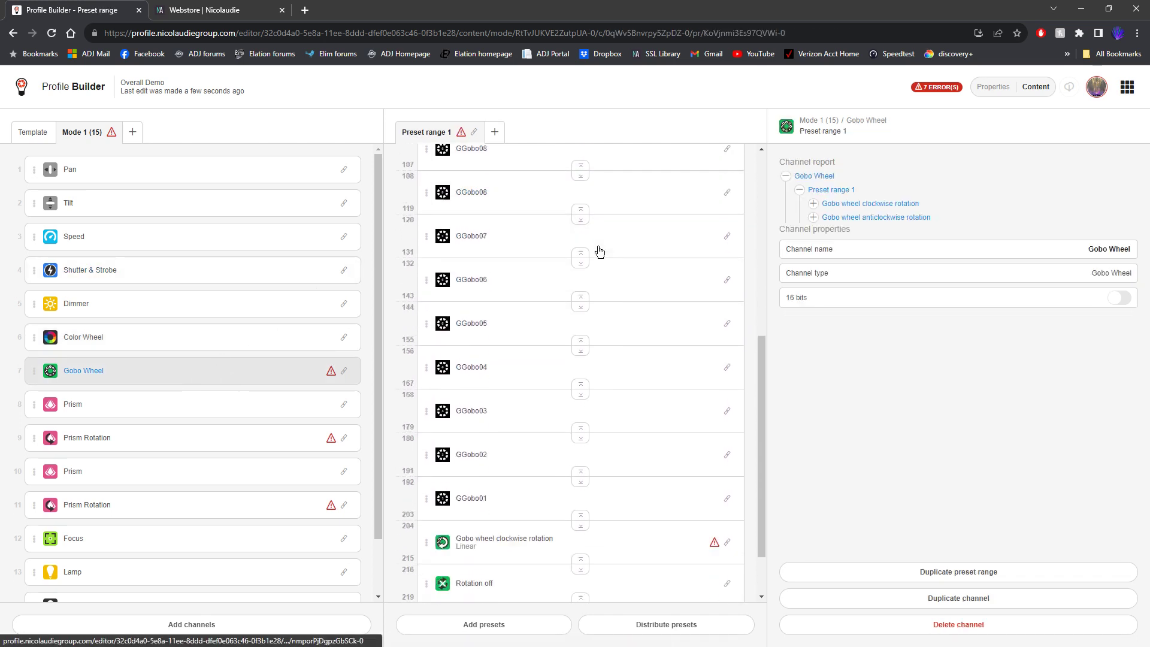
scroll(599, 250, "down", 2)
mouse_move(330, 376)
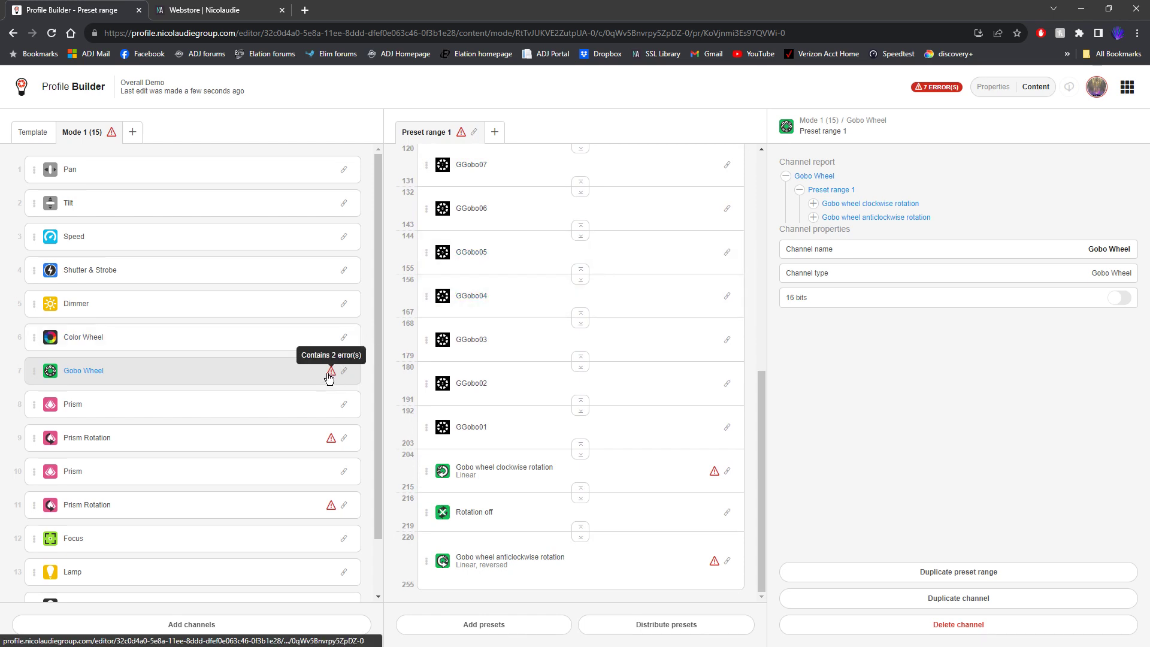
left_click(660, 471)
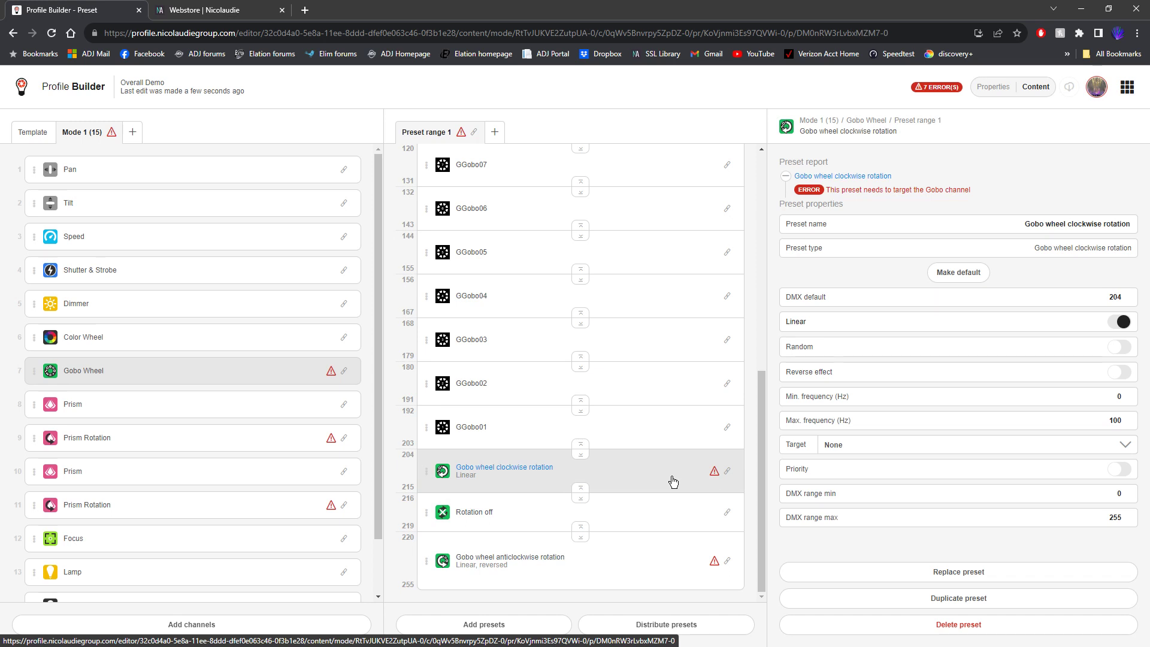
left_click(860, 453)
scroll(874, 509, "down", 2)
left_click(854, 478)
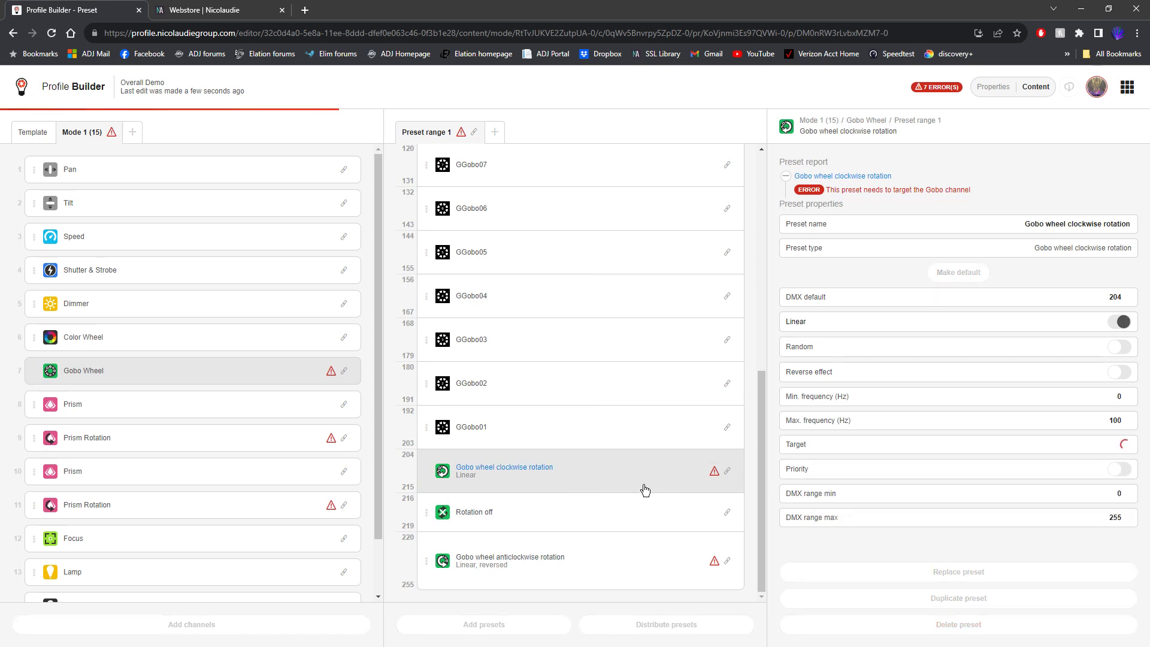
- Set the target of the Gobo wheel anticlockwise rotation preset to Gobo Wheel
left_click(682, 573)
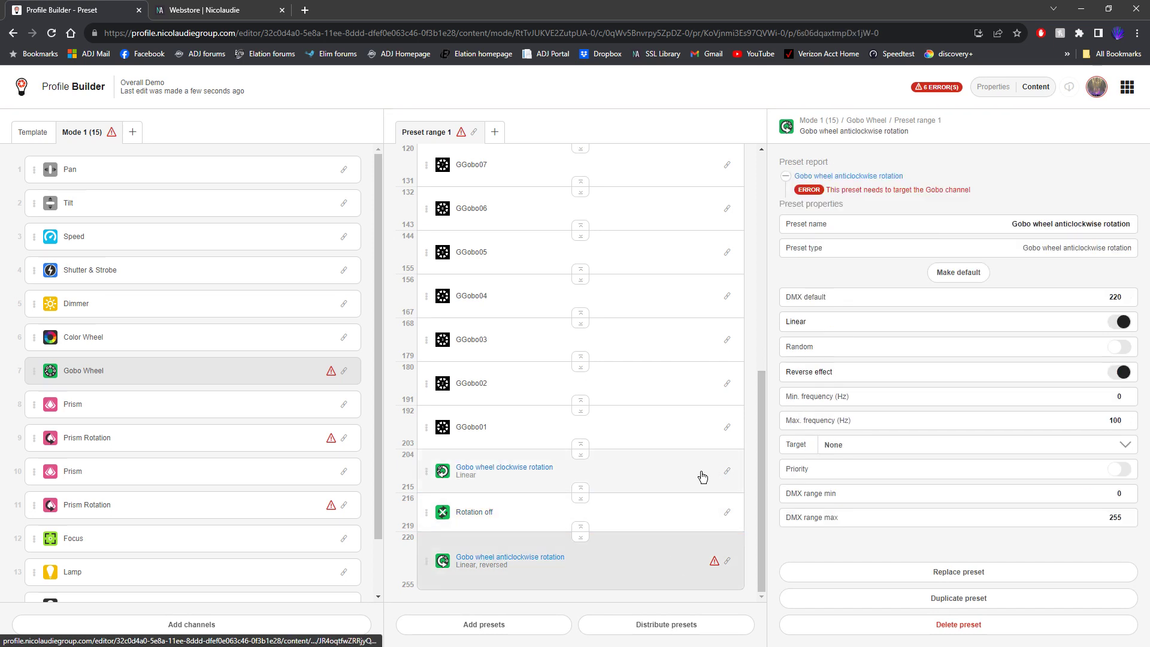
left_click(893, 446)
scroll(903, 528, "down", 1)
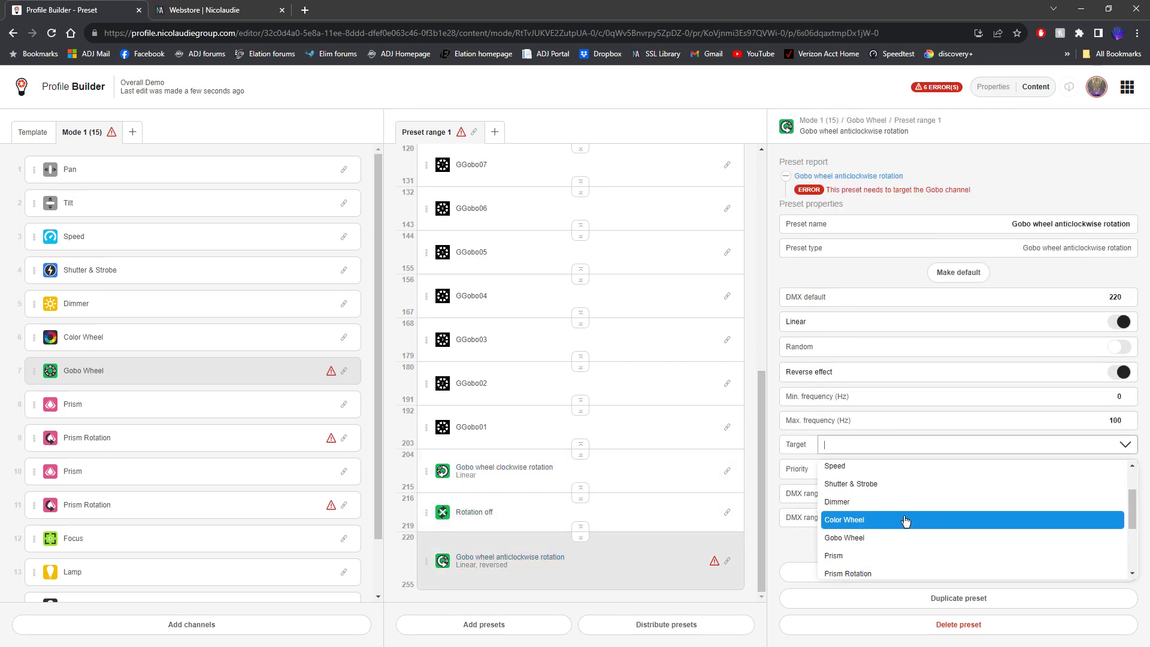
left_click(876, 539)
- Set the target of the Prism rotation index preset in Prism Rotation channel 9 to the first Prism channel
left_click(242, 442)
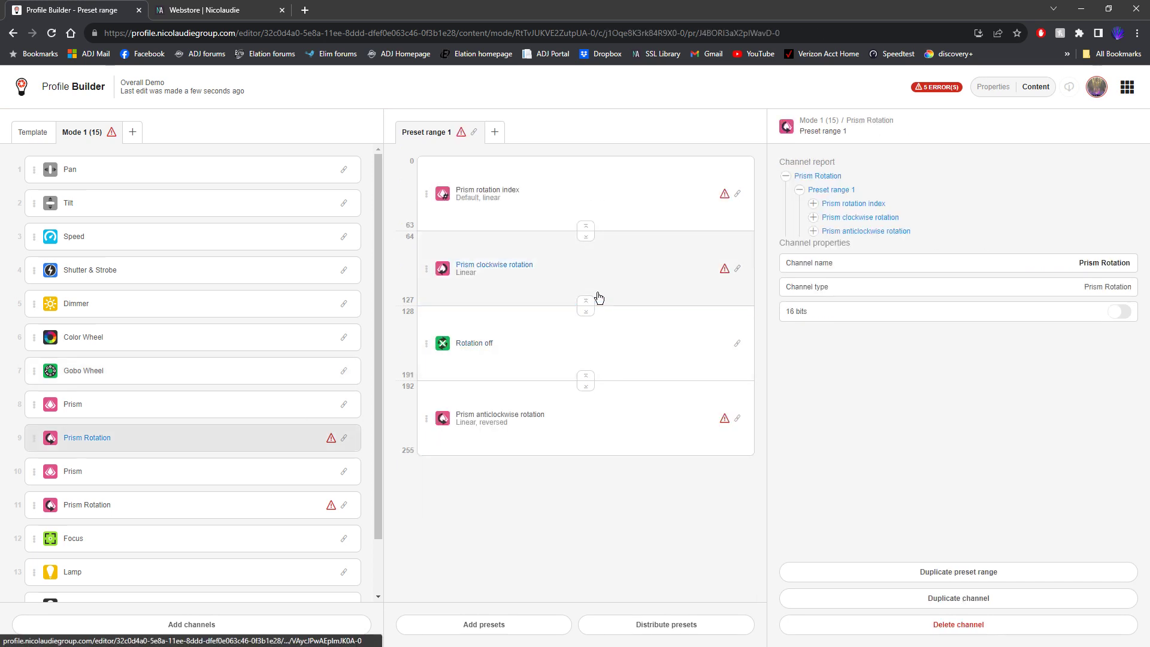
left_click(638, 218)
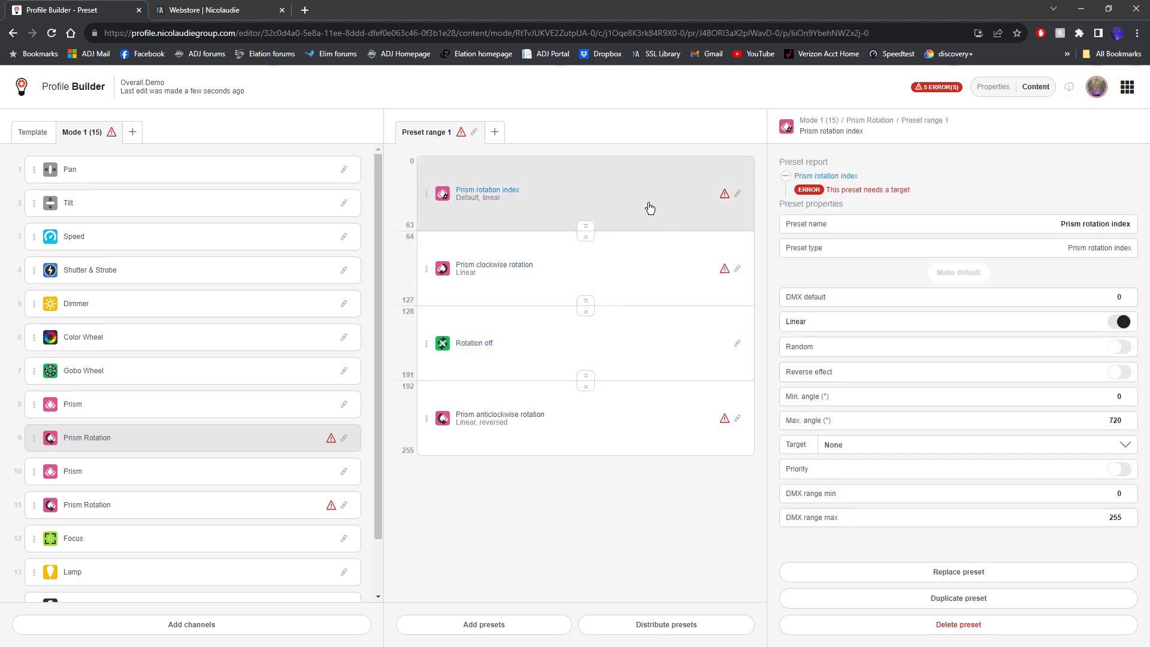
left_click(880, 444)
scroll(930, 521, "down", 3)
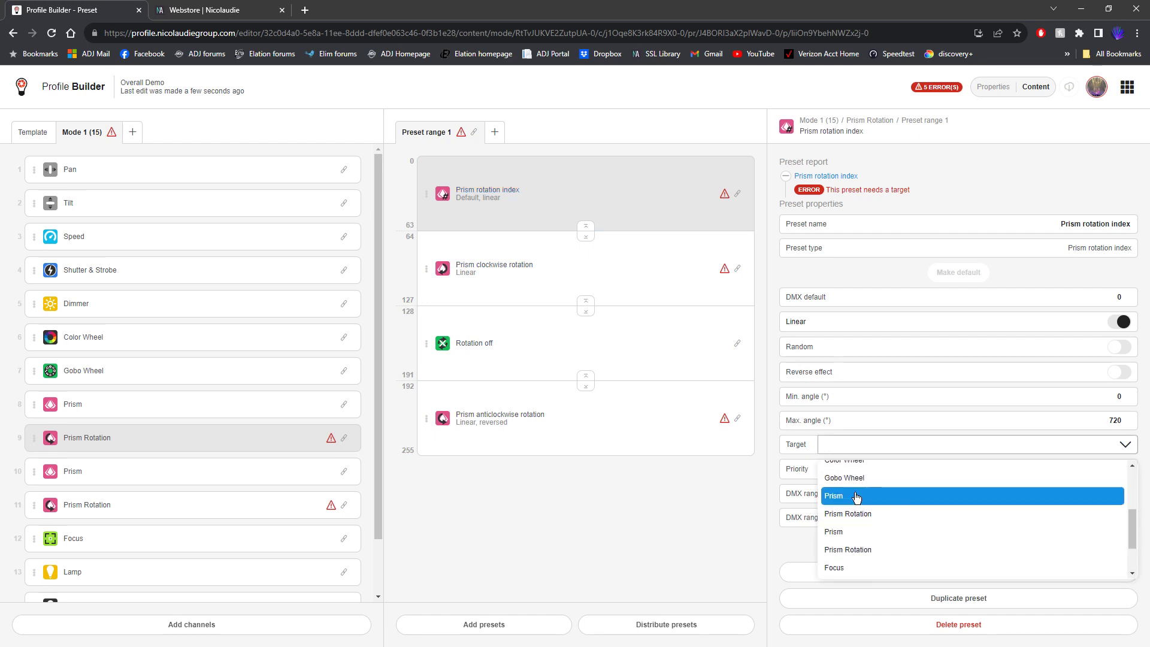
left_click(857, 496)
- Set the target of channel 9's Prism clockwise rotation preset to the first Prism channel
left_click(659, 274)
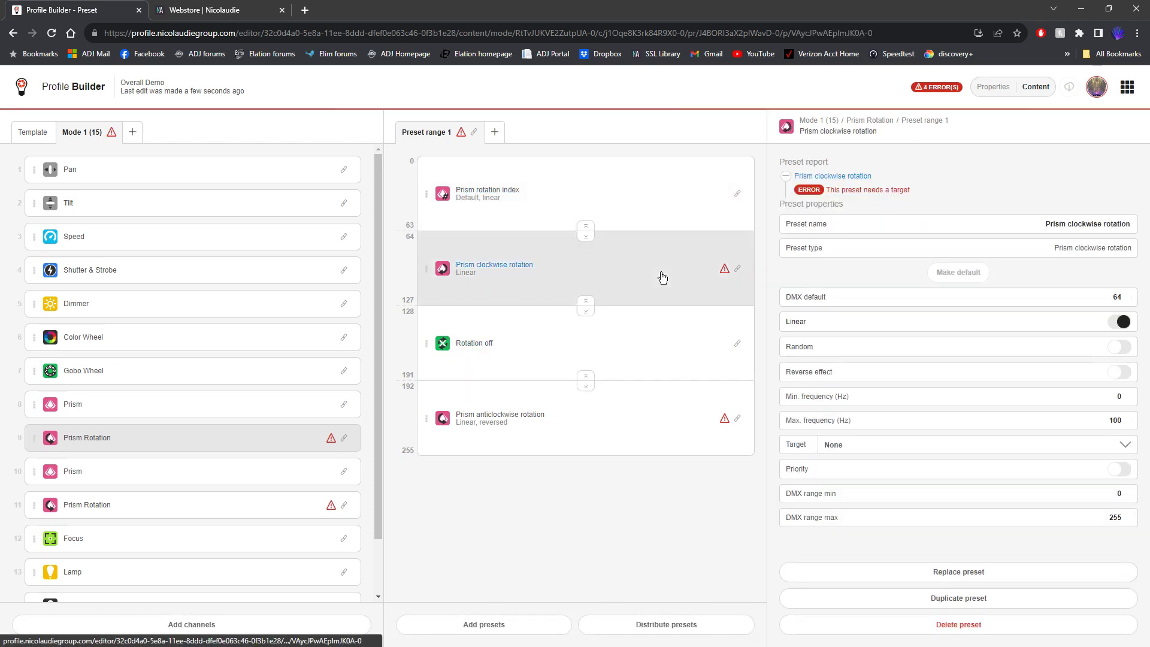
left_click(936, 443)
scroll(937, 509, "down", 3)
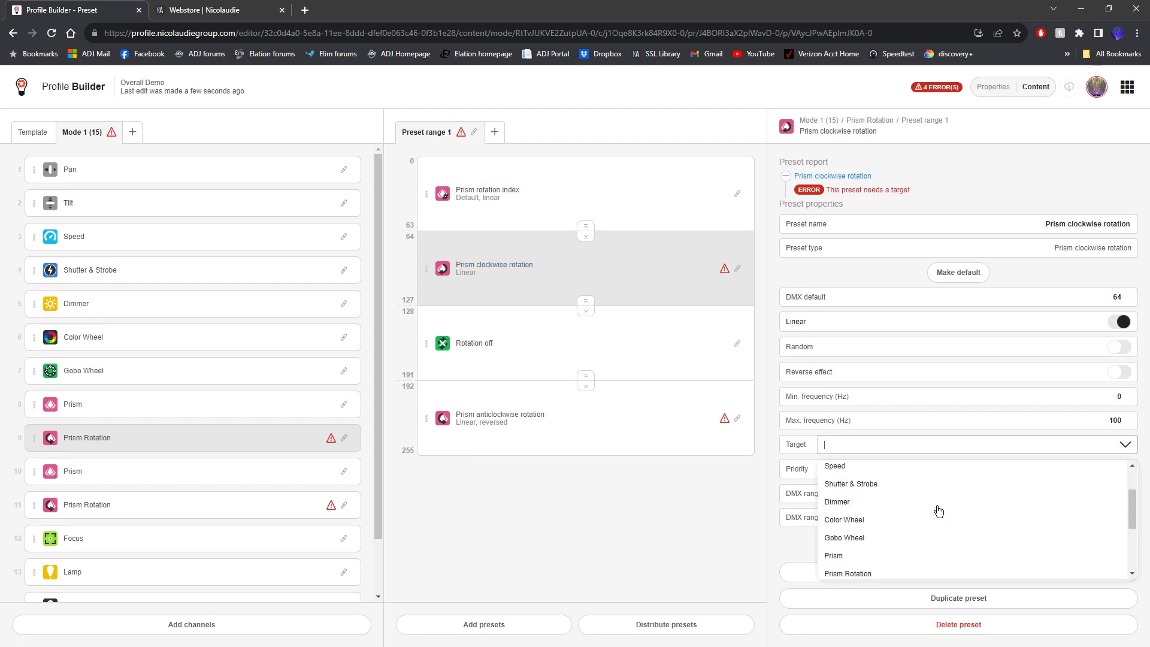
left_click(892, 500)
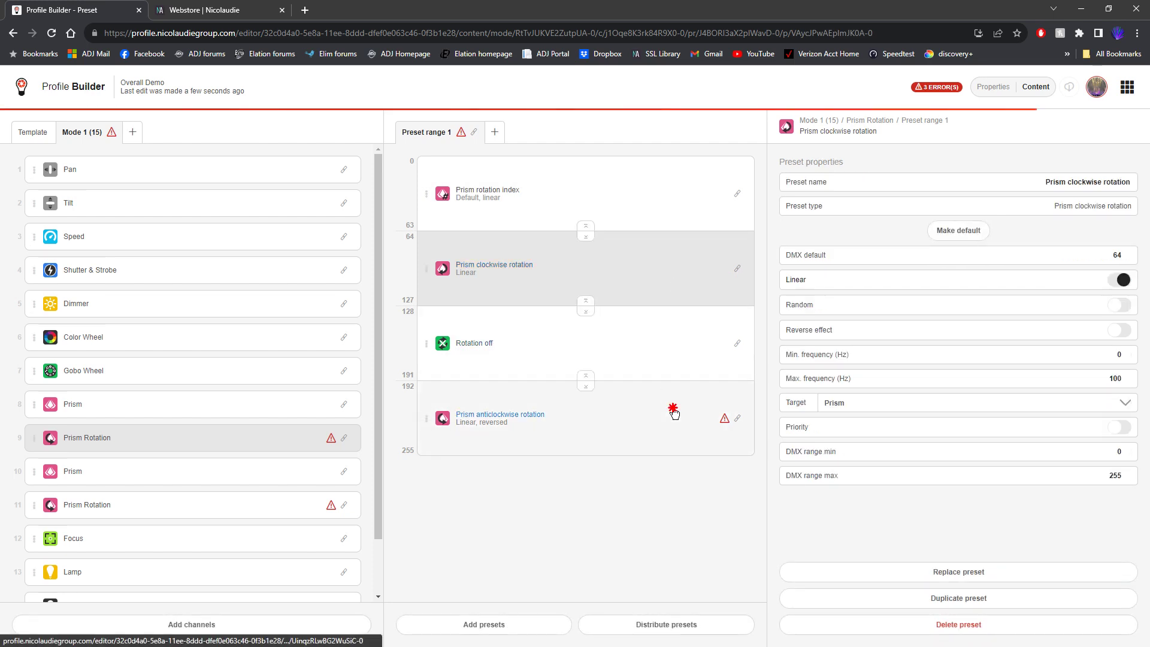
- Set the target of channel 9's Prism anticlockwise rotation preset to the first Prism channel
left_click(674, 412)
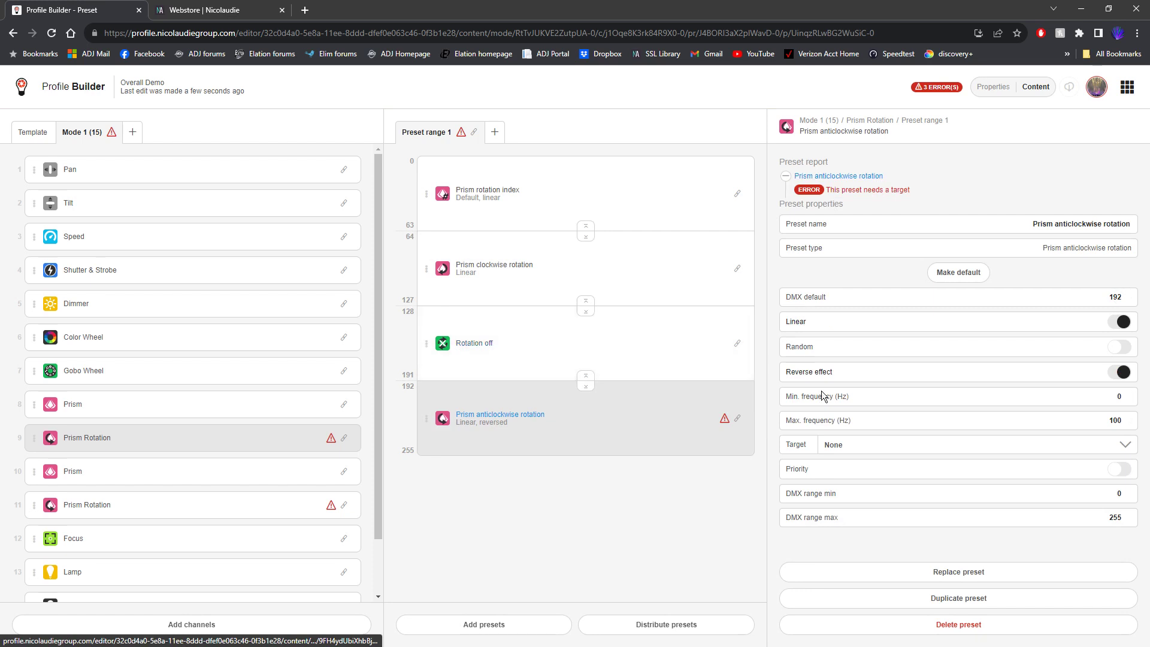
left_click(973, 443)
scroll(950, 532, "down", 2)
left_click(863, 497)
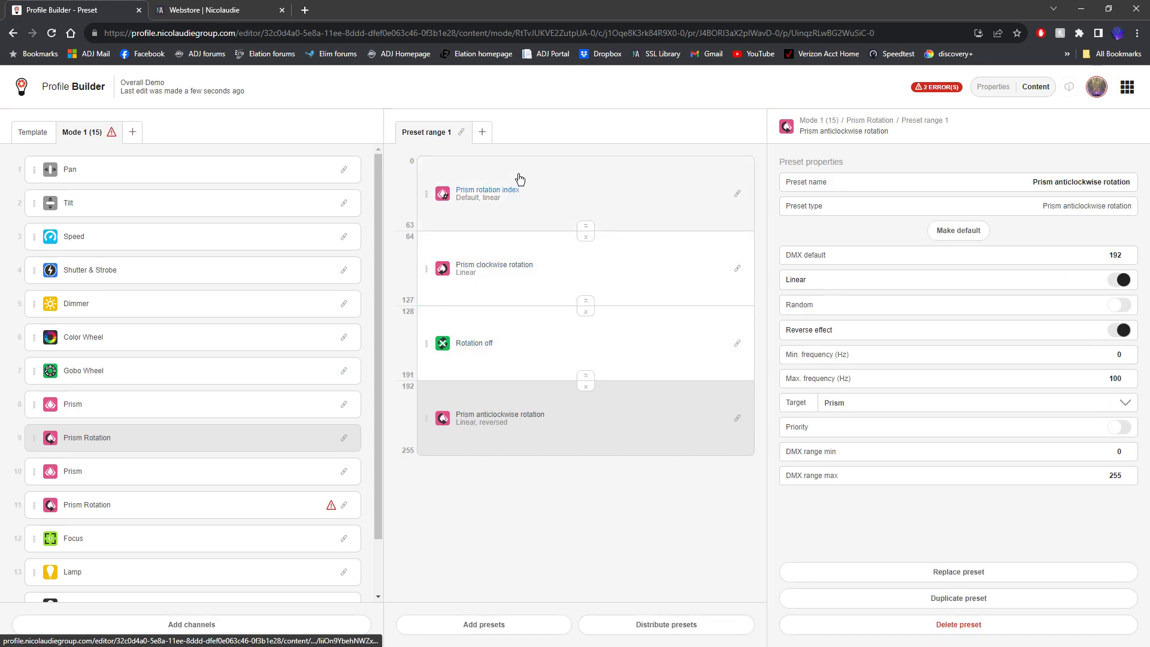
- Check both Prism channels, and set the target of the Prism clockwise rotation preset in Prism Rotation channel 11 to the second Prism channel
left_click(282, 403)
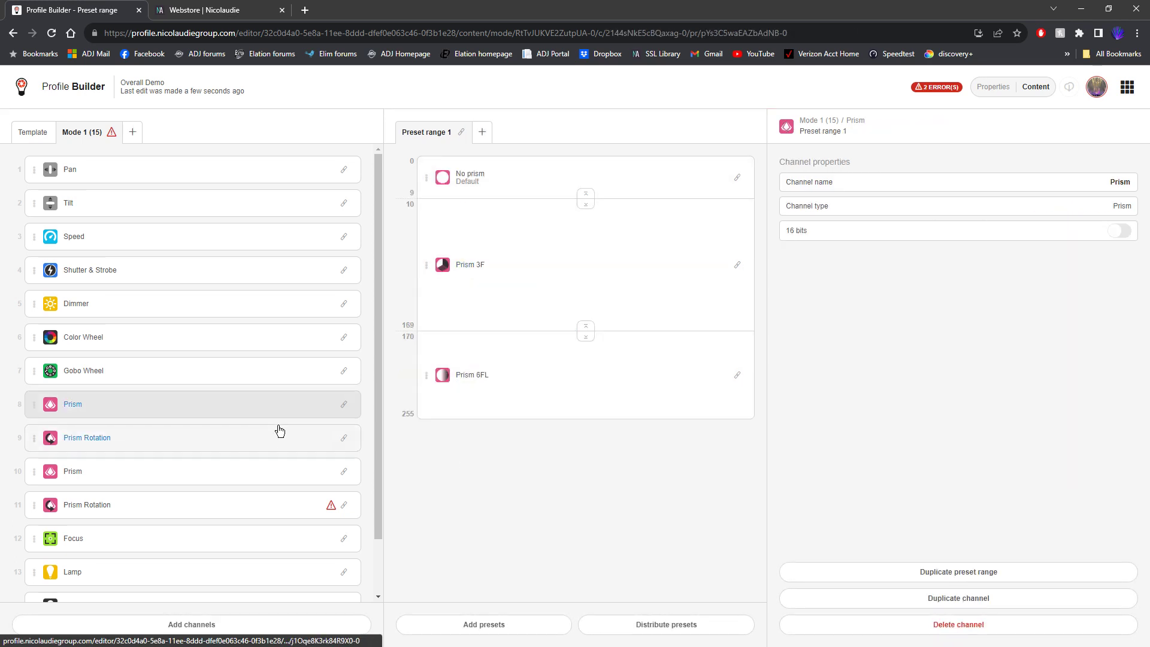
left_click(290, 509)
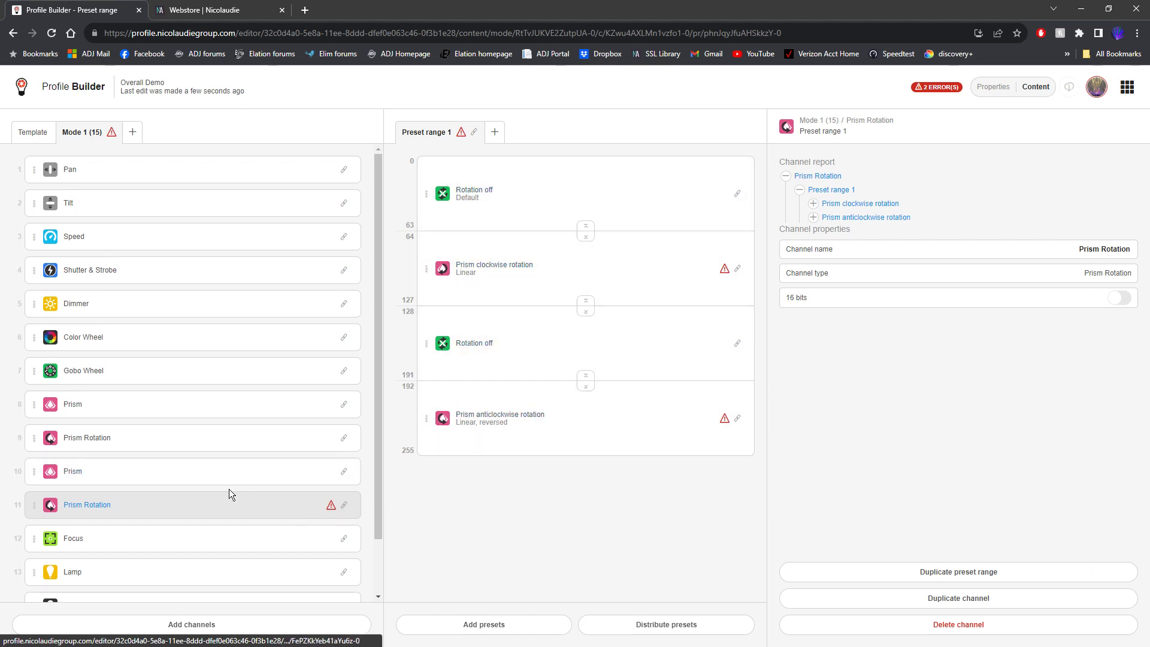
left_click(204, 477)
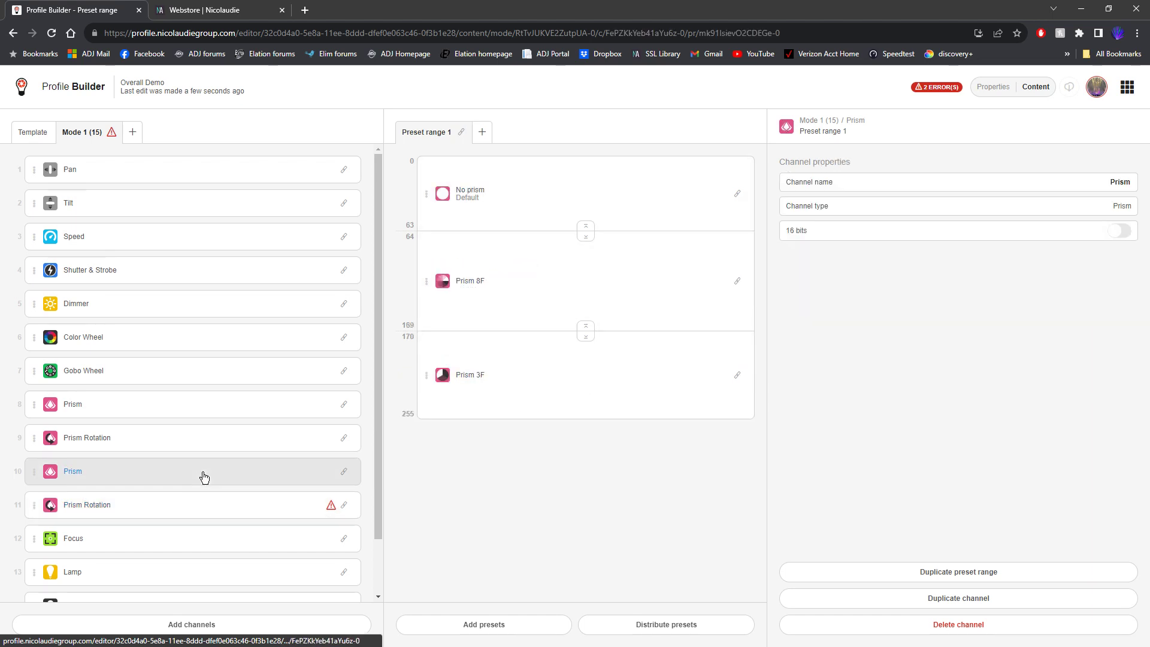
left_click(247, 510)
left_click(664, 250)
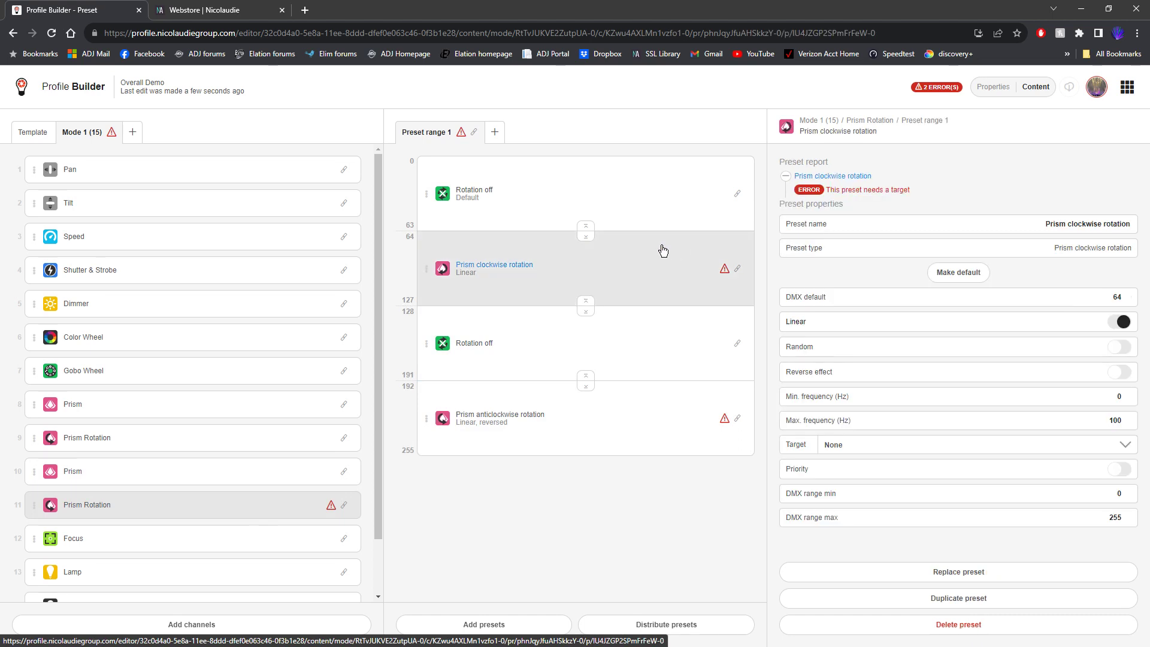
left_click(864, 446)
scroll(883, 509, "down", 3)
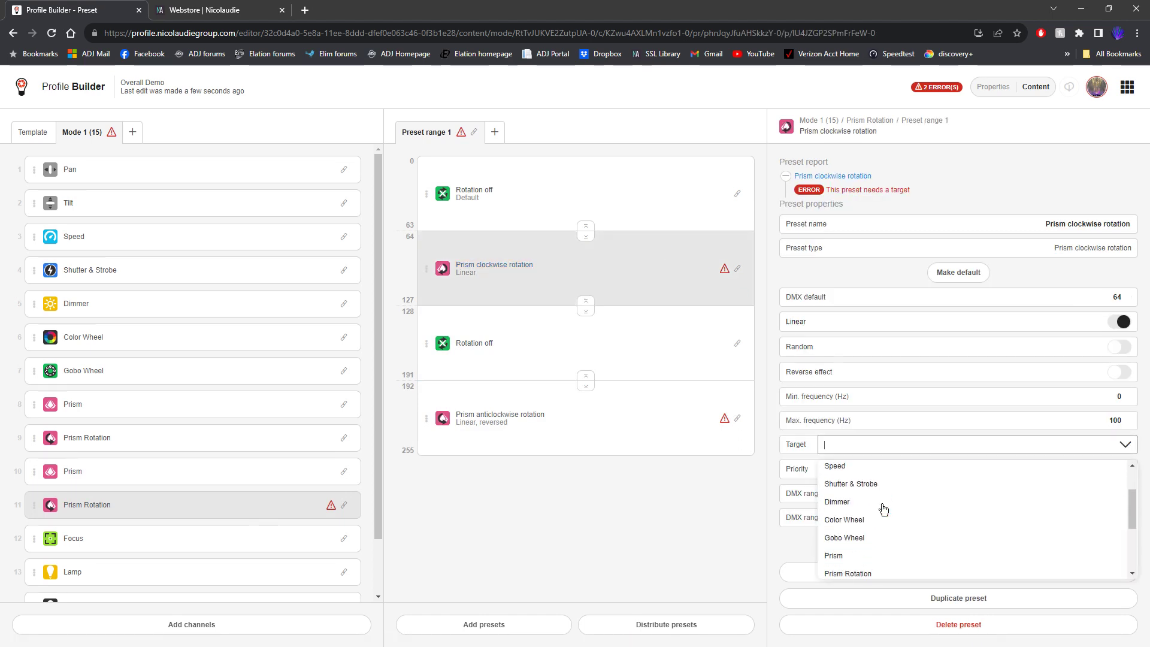
left_click(846, 531)
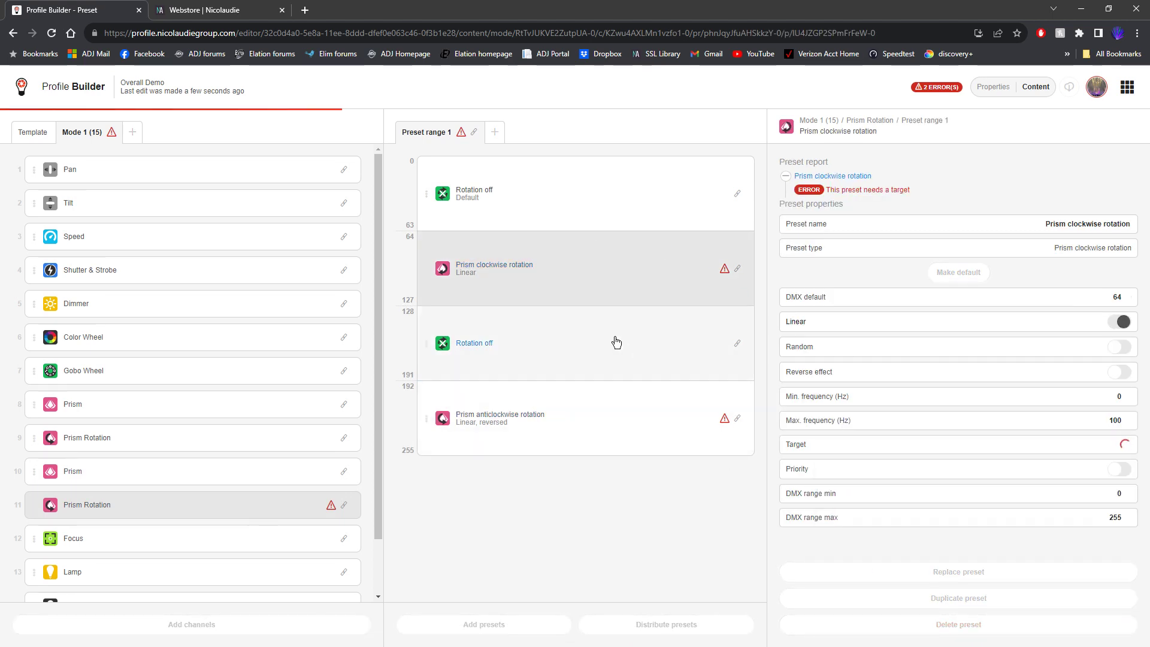
- Set the target of channel 11's Prism anticlockwise rotation preset to Prism Rotation
left_click(669, 415)
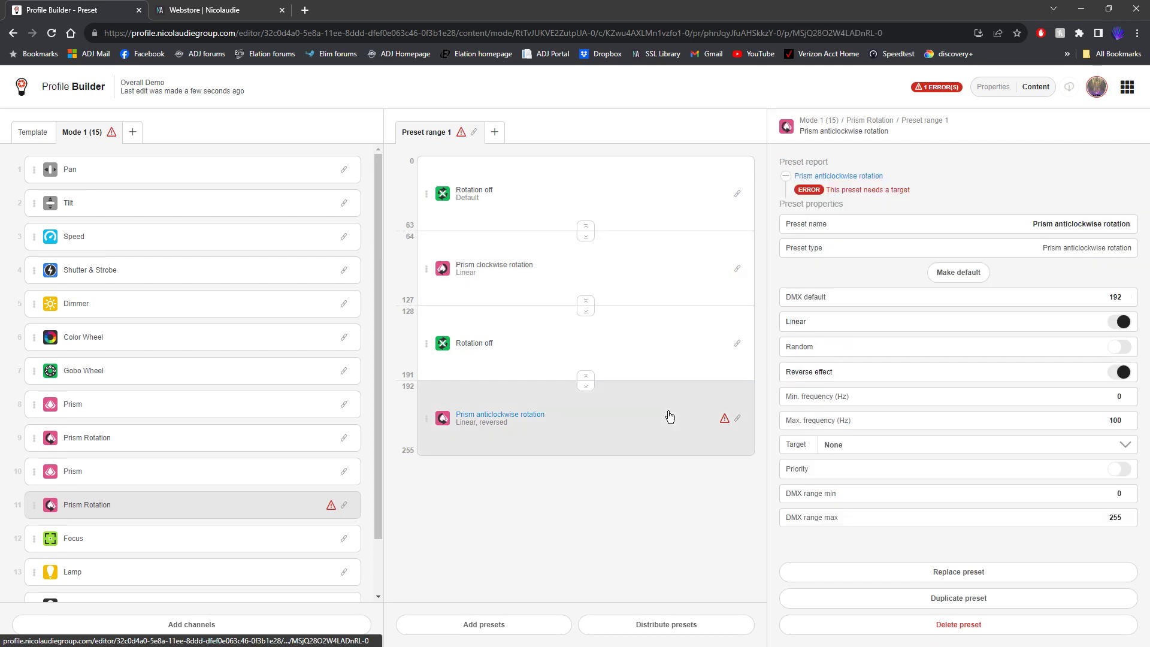
left_click(877, 444)
scroll(905, 501, "down", 5)
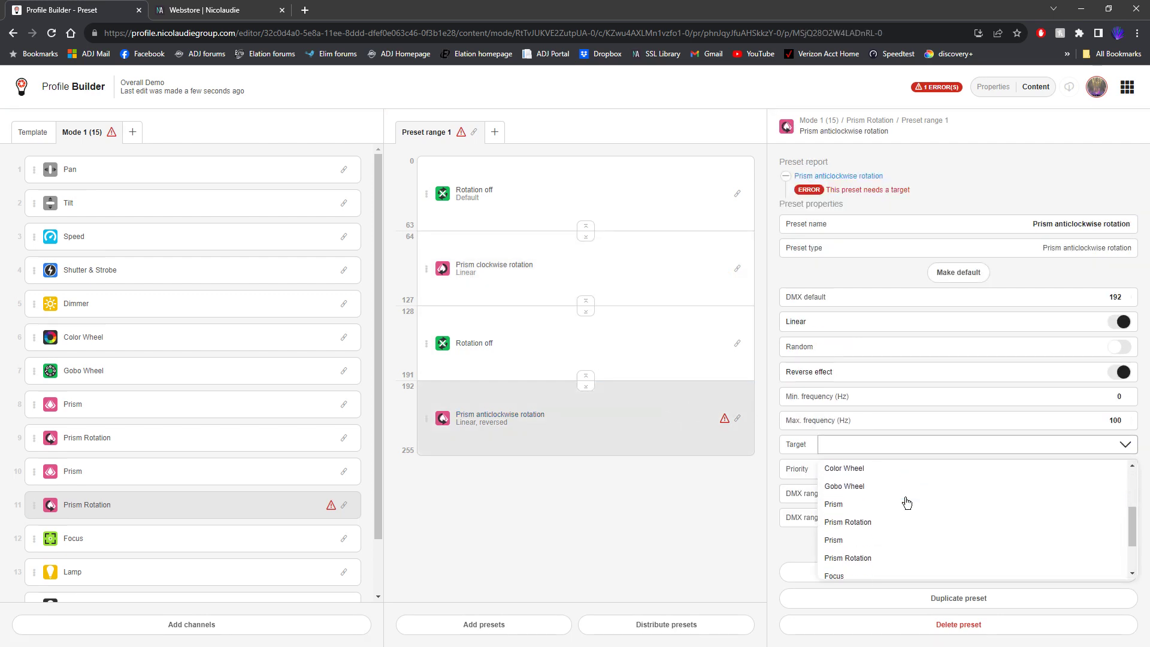
scroll(893, 497, "down", 1)
left_click(873, 492)
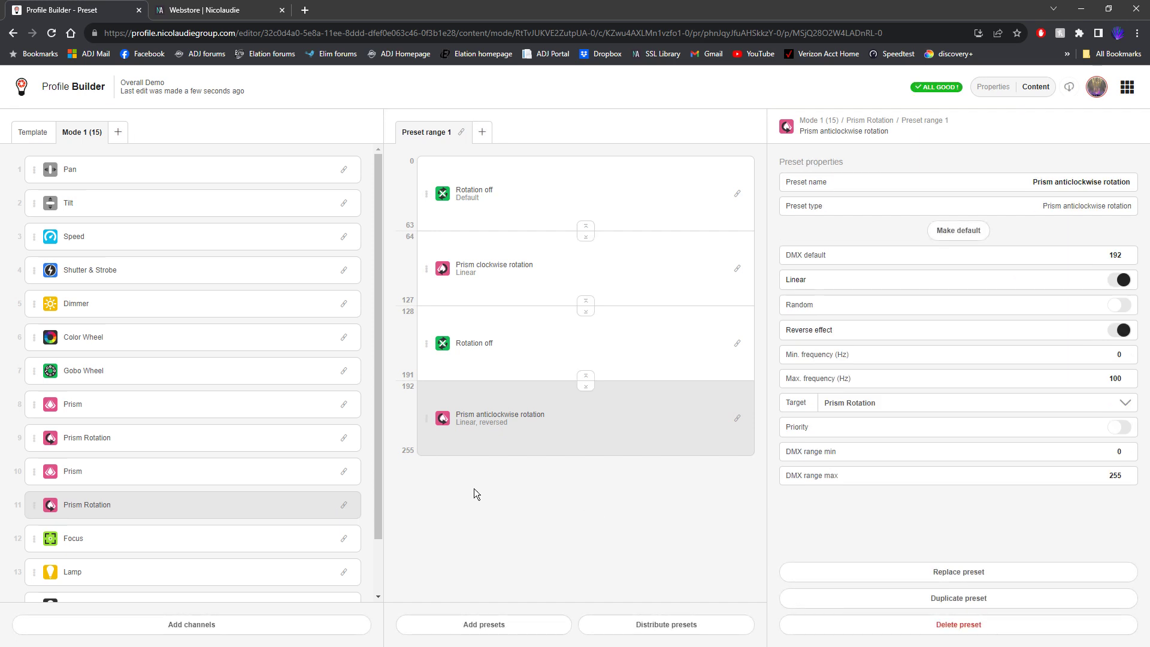
- Duplicate Mode 1 with all its channels as a new mode and look over the copied channel list
scroll(186, 406, "down", 2)
scroll(172, 406, "up", 2)
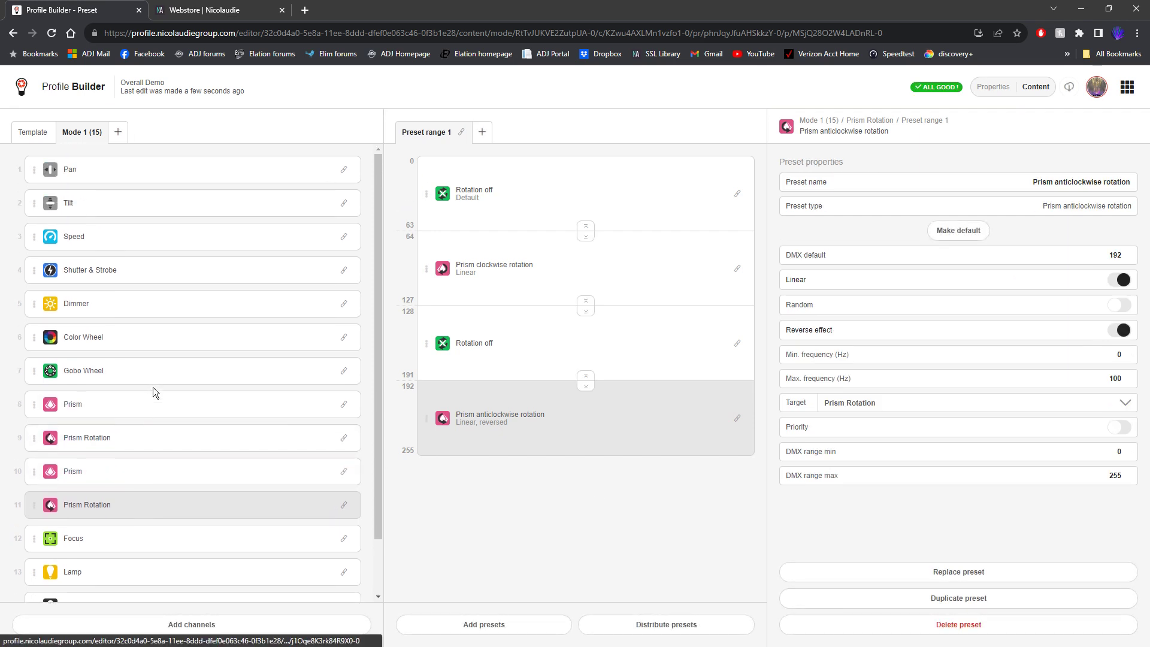
left_click(209, 147)
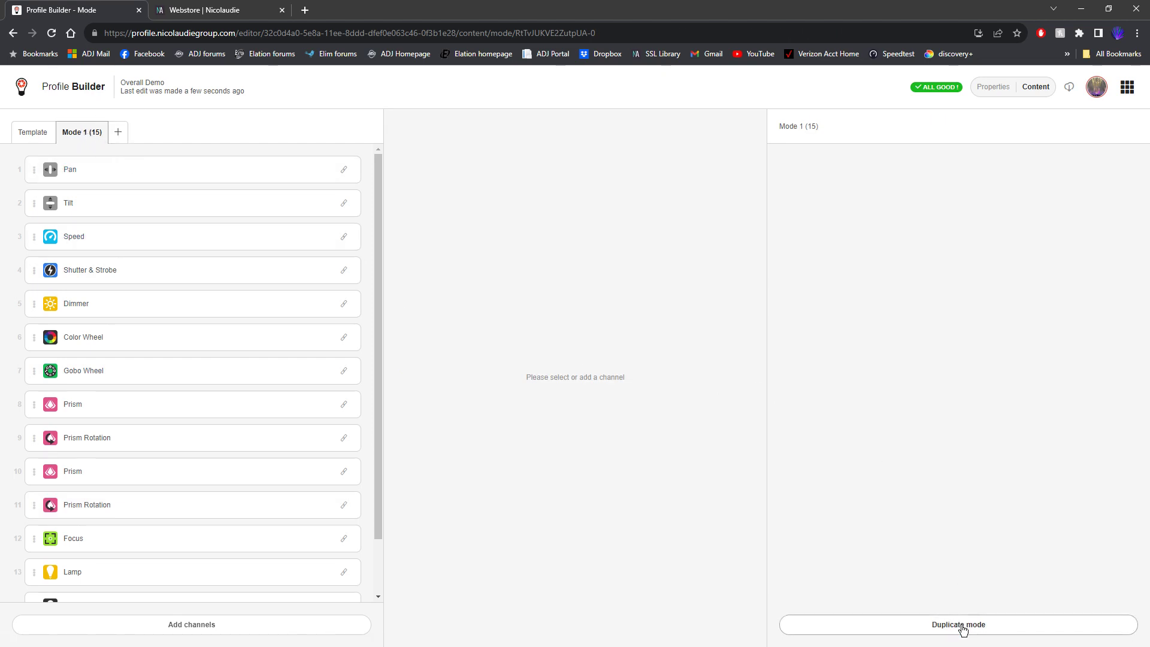
left_click(960, 625)
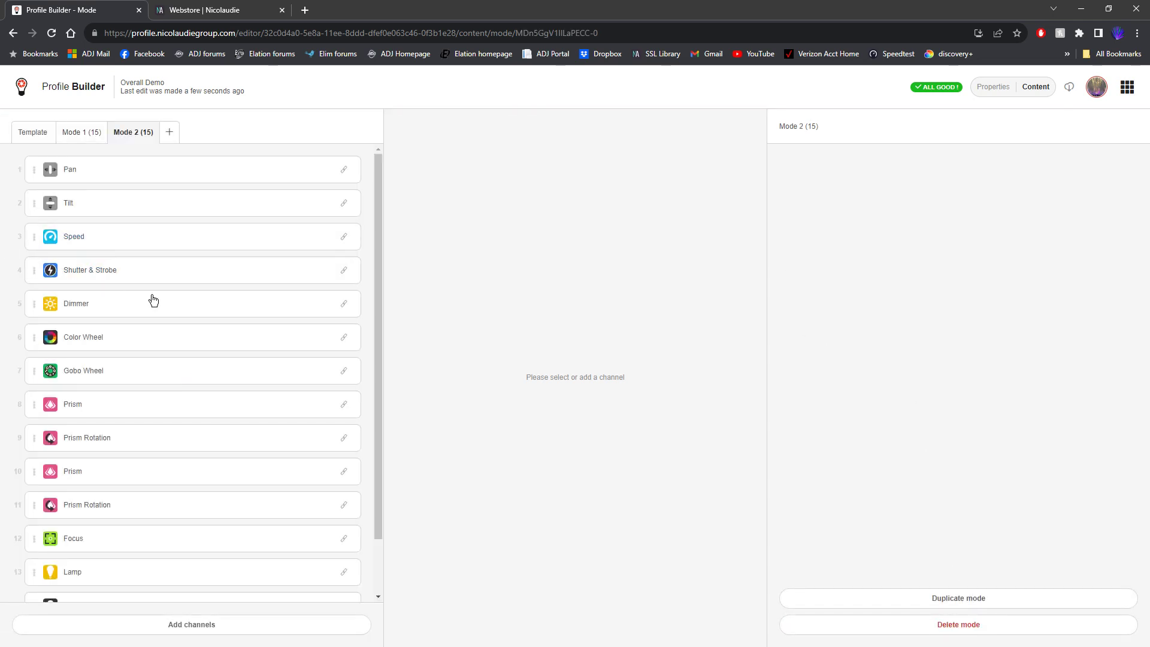
scroll(189, 325, "down", 1)
scroll(190, 326, "up", 1)
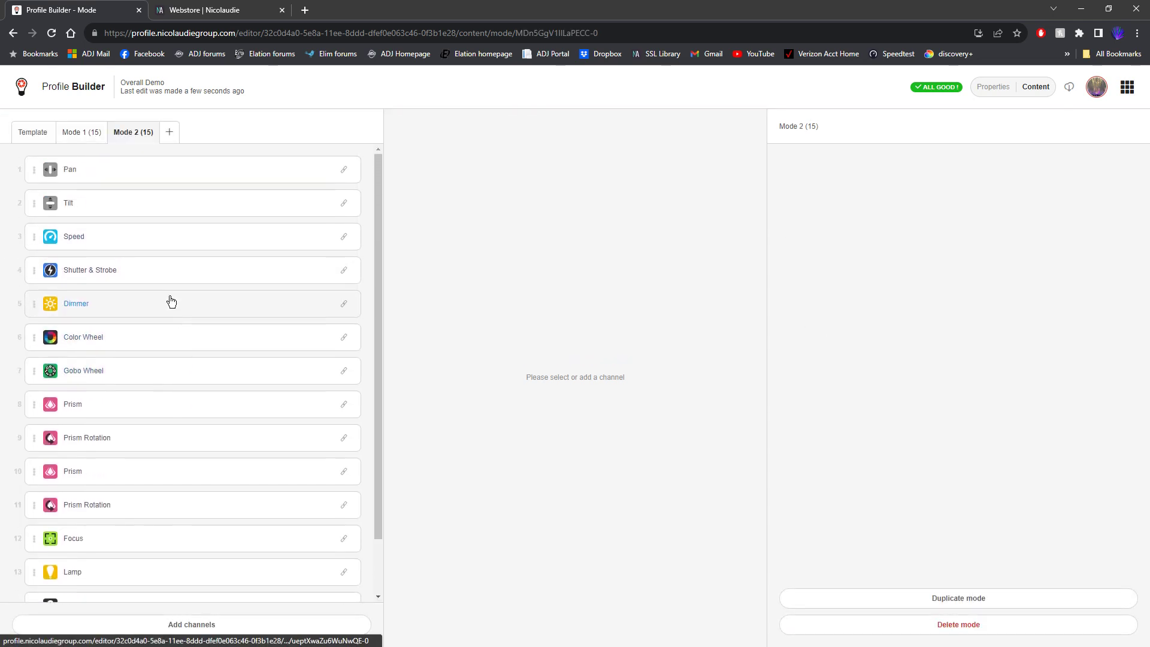
- Enable 16 bits on the Pan and Tilt channels of Mode 2
left_click(168, 171)
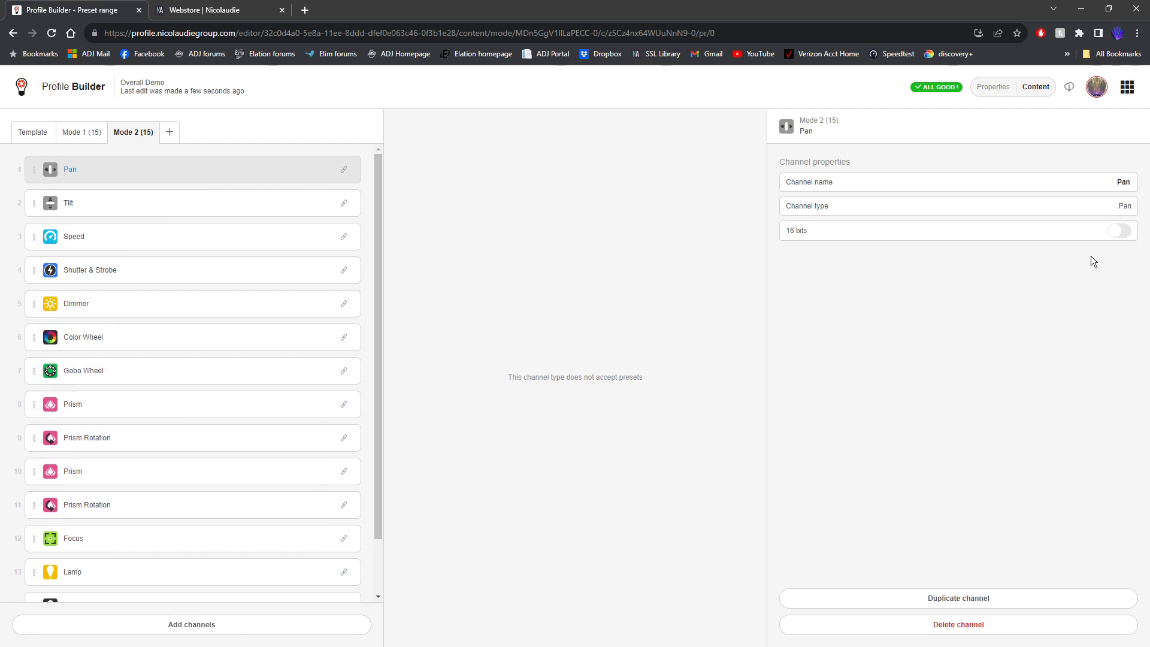
left_click(1119, 231)
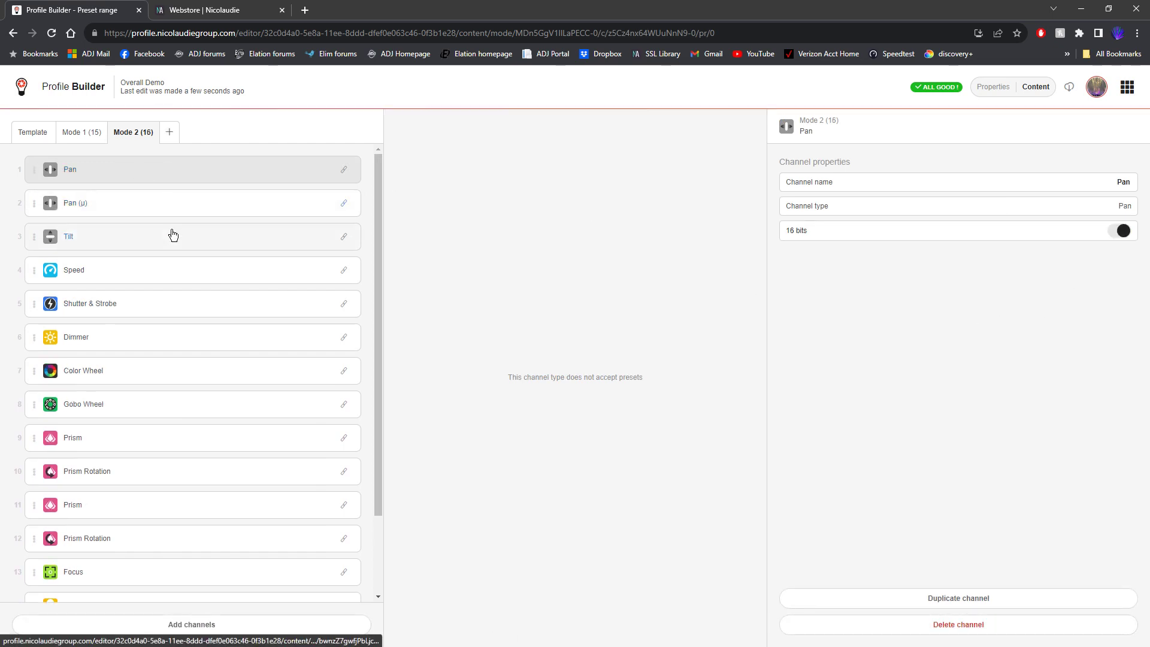
left_click(174, 236)
left_click(1119, 230)
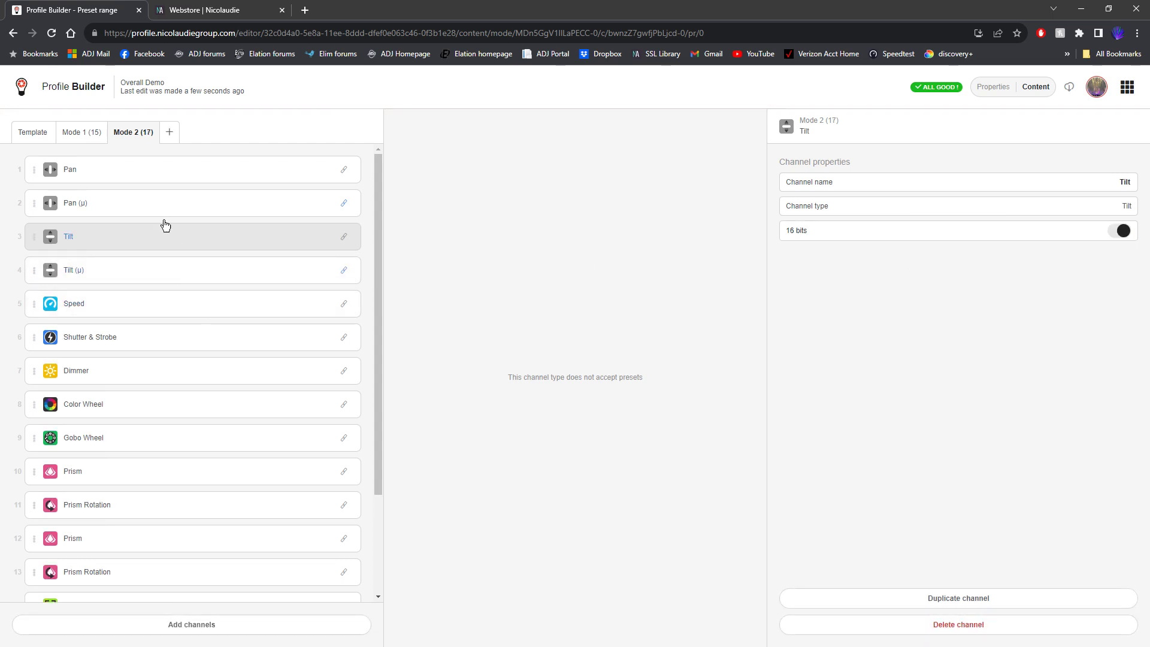
- Move the Pan (µ) and Tilt (µ) channels of Mode 2 to directly after Lamp, ahead of Functions
scroll(185, 275, "down", 2)
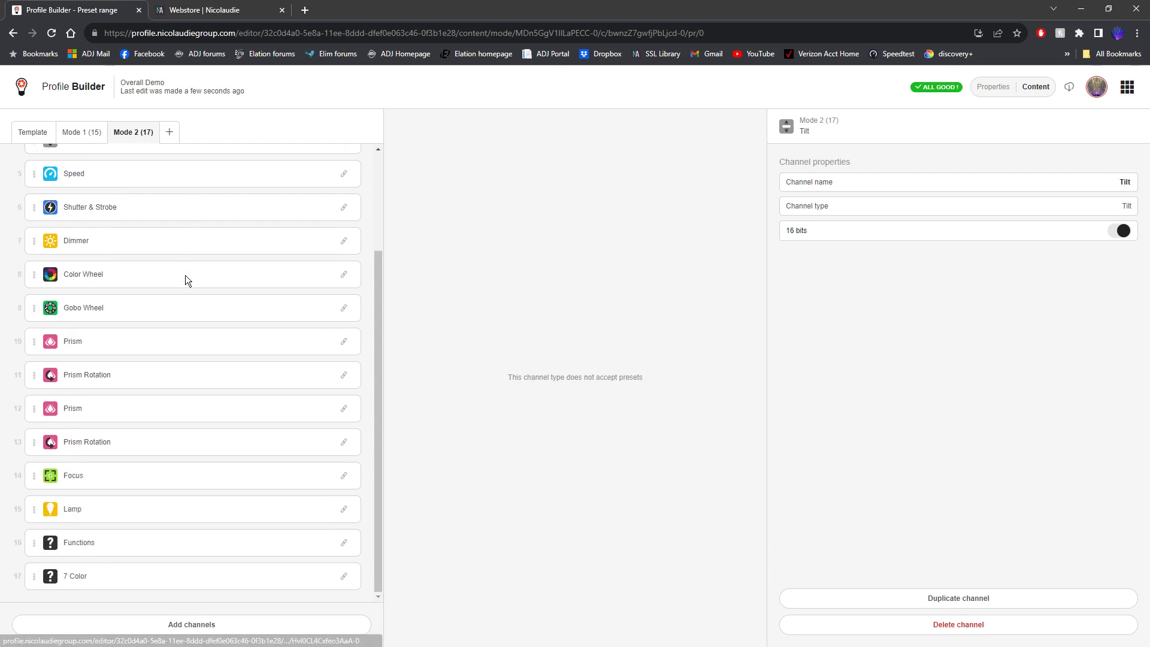
scroll(185, 275, "up", 1)
scroll(183, 275, "down", 1)
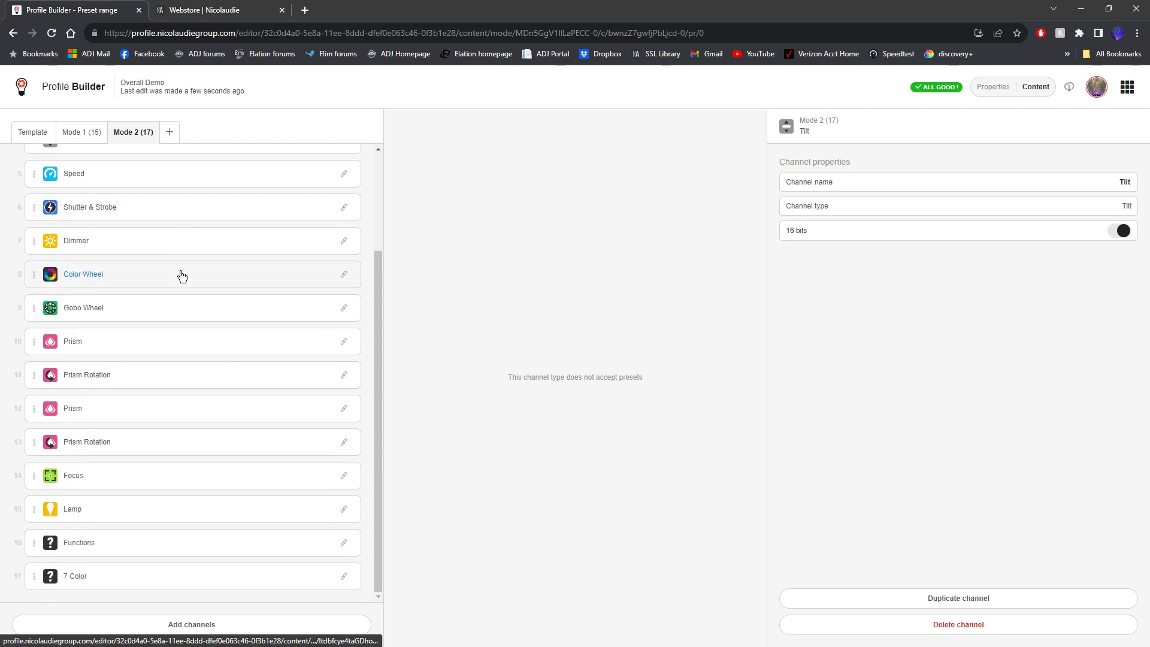
scroll(180, 275, "up", 2)
left_click_drag(31, 192, 72, 527)
scroll(174, 407, "up", 2)
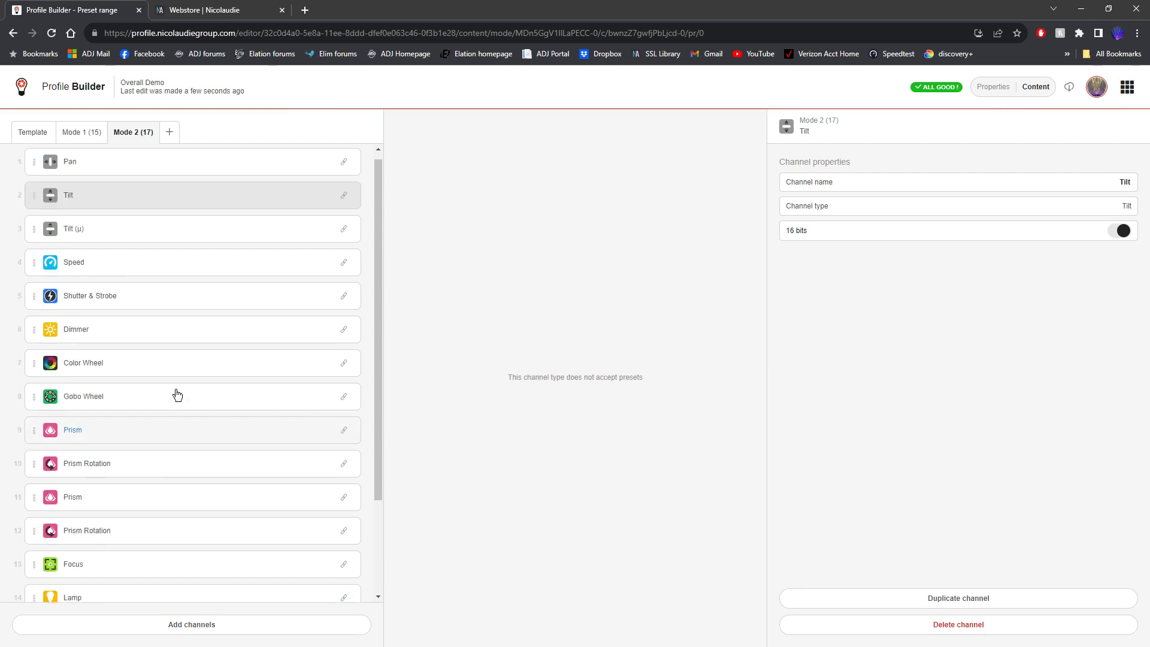
left_click_drag(34, 236, 125, 513)
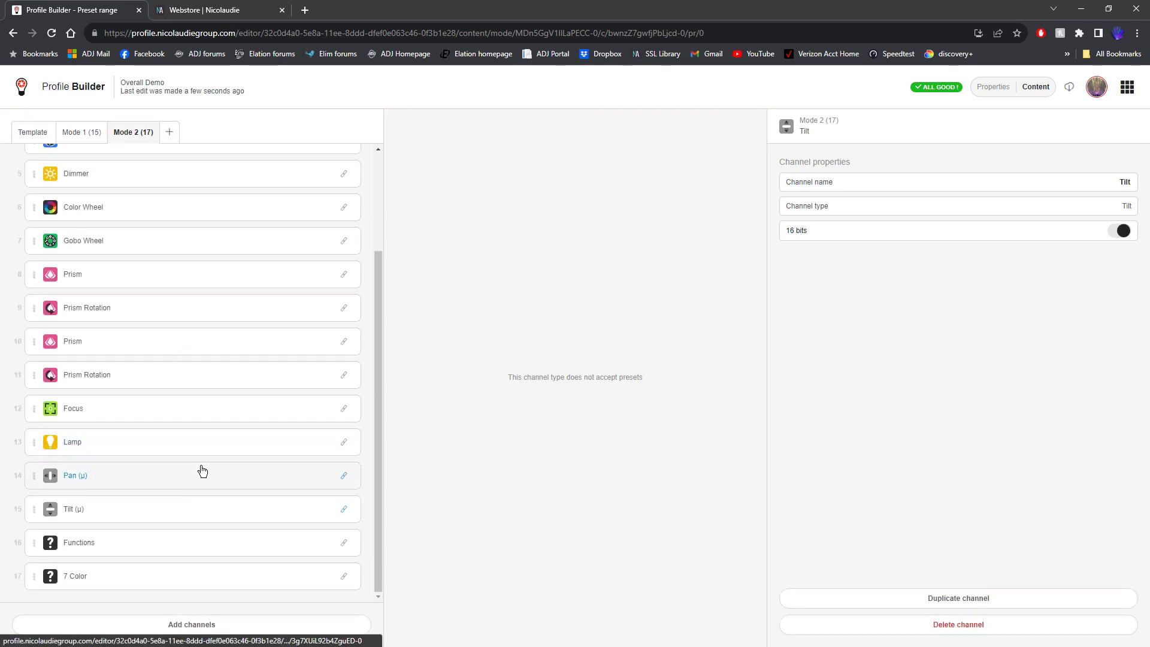
scroll(199, 471, "up", 3)
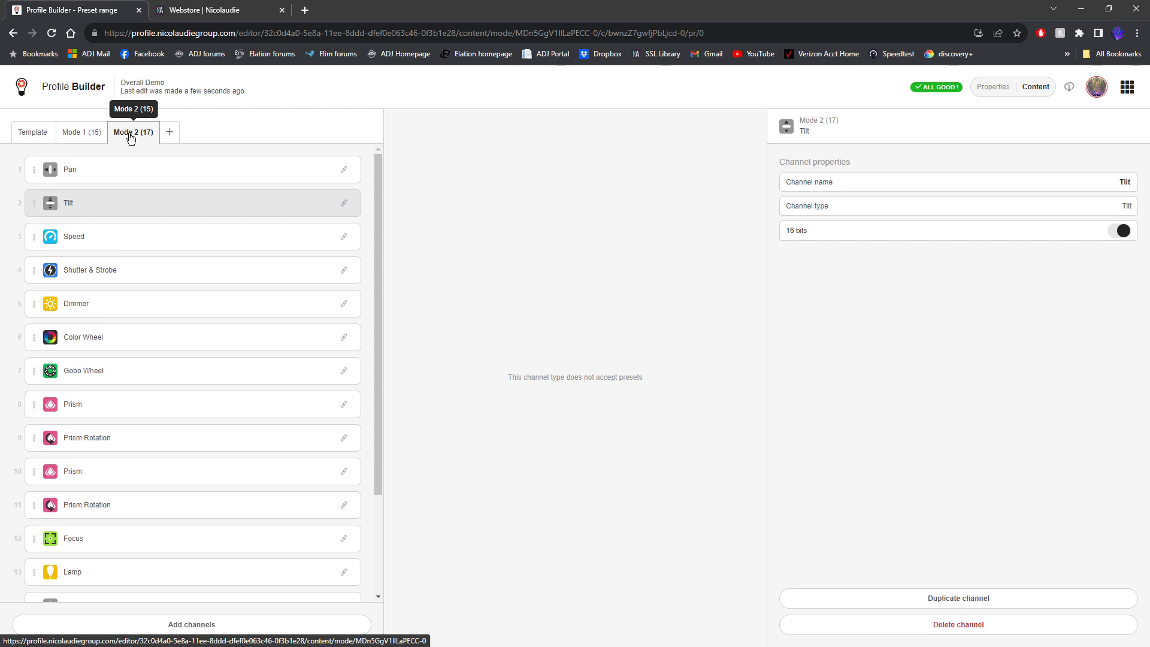
- Enable sharing in the profile's Sharing & permissions properties and return to the channel content
left_click(33, 134)
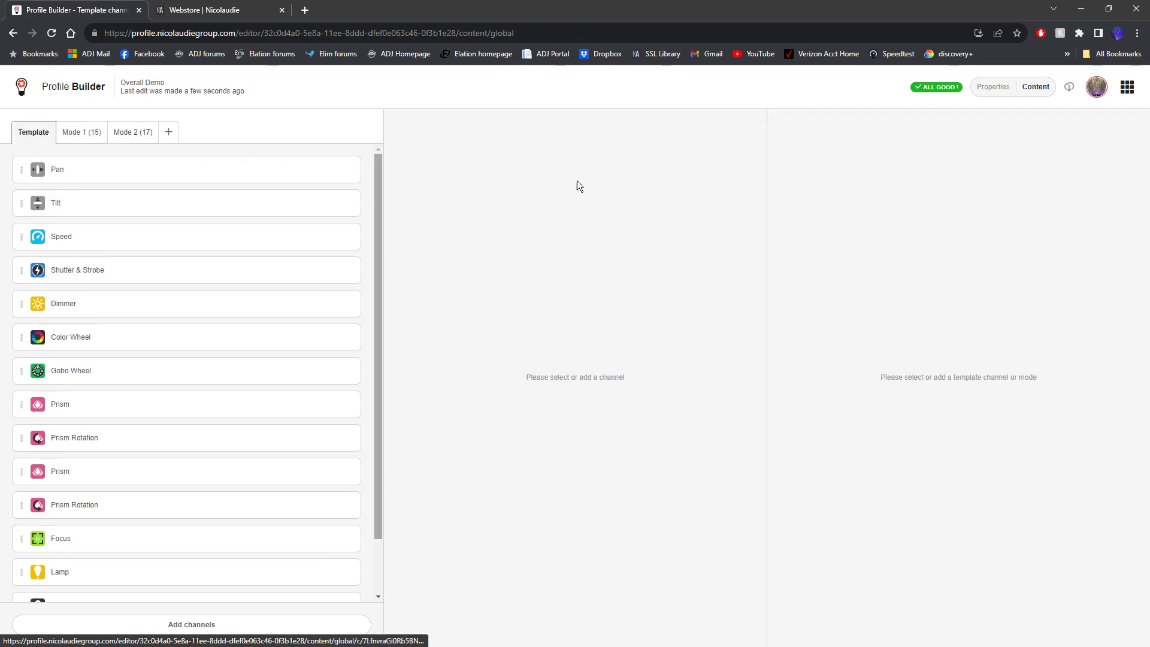
left_click(993, 88)
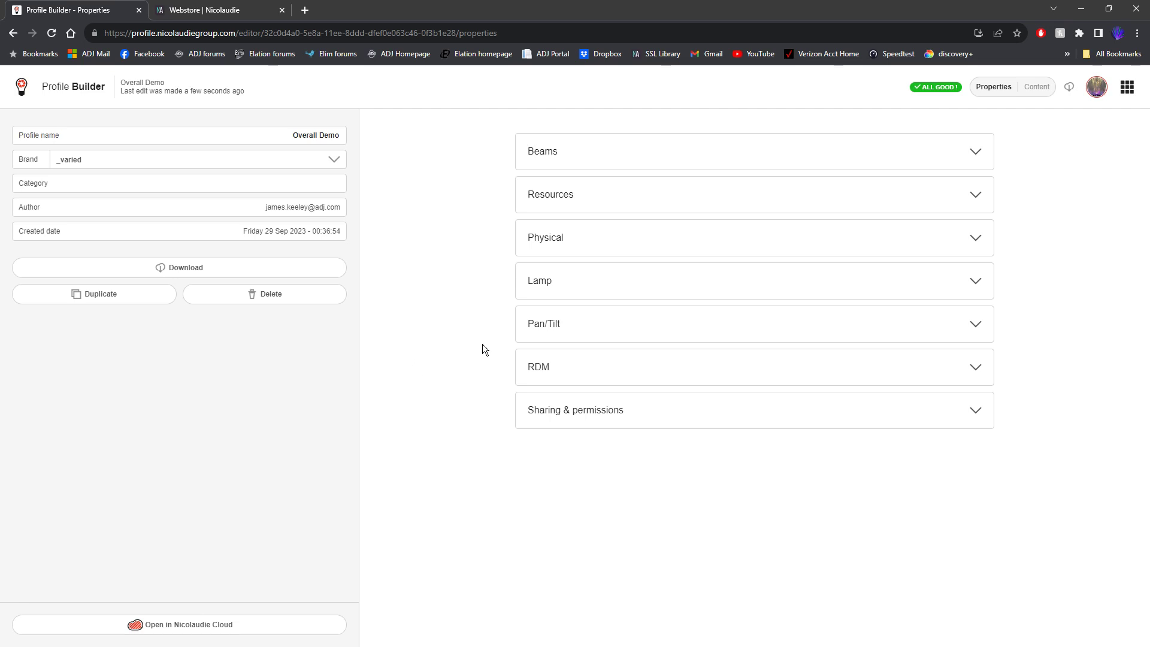
left_click(643, 424)
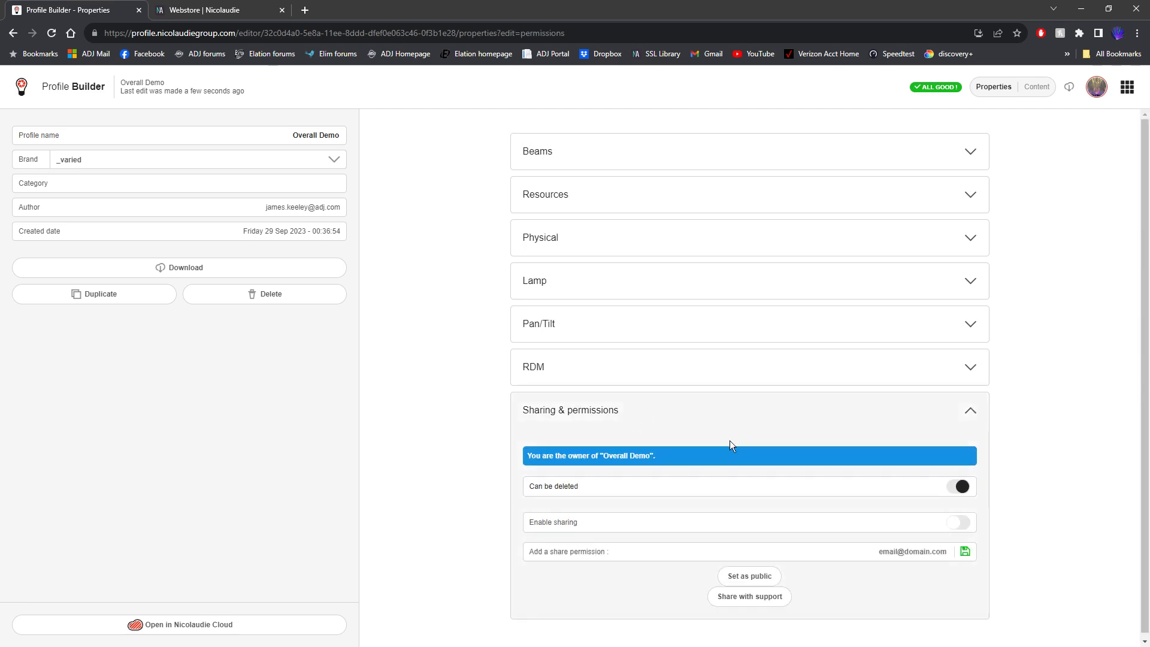
left_click(959, 523)
left_click(1039, 88)
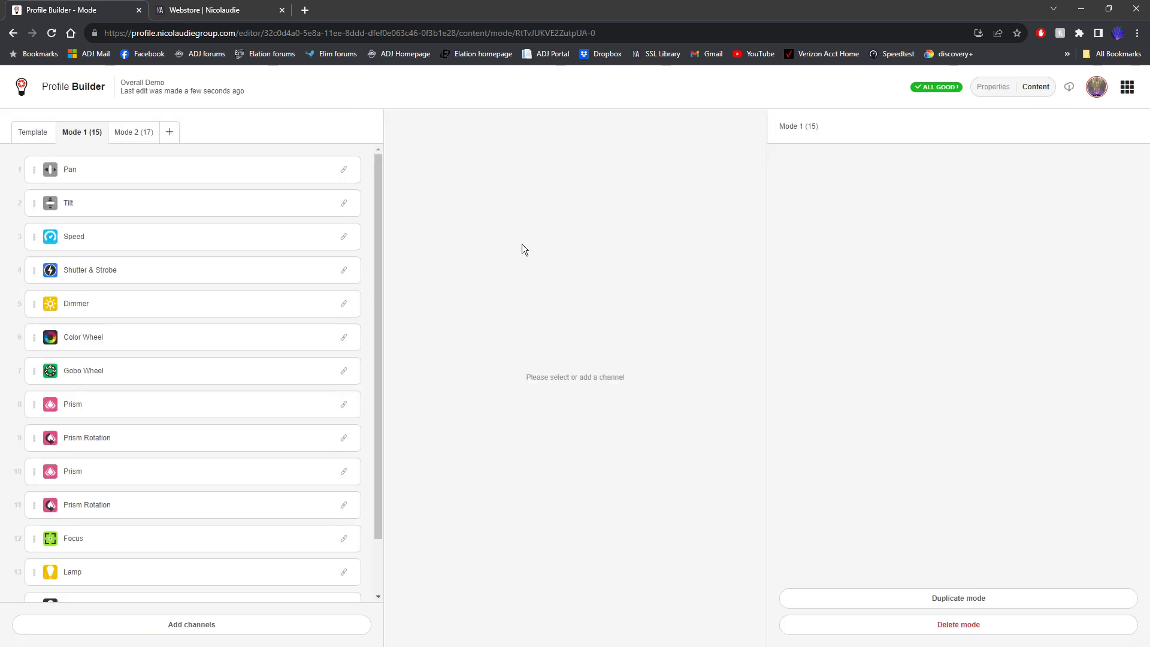
- Delete Mode 2 from the profile and confirm the deletion
left_click(128, 134)
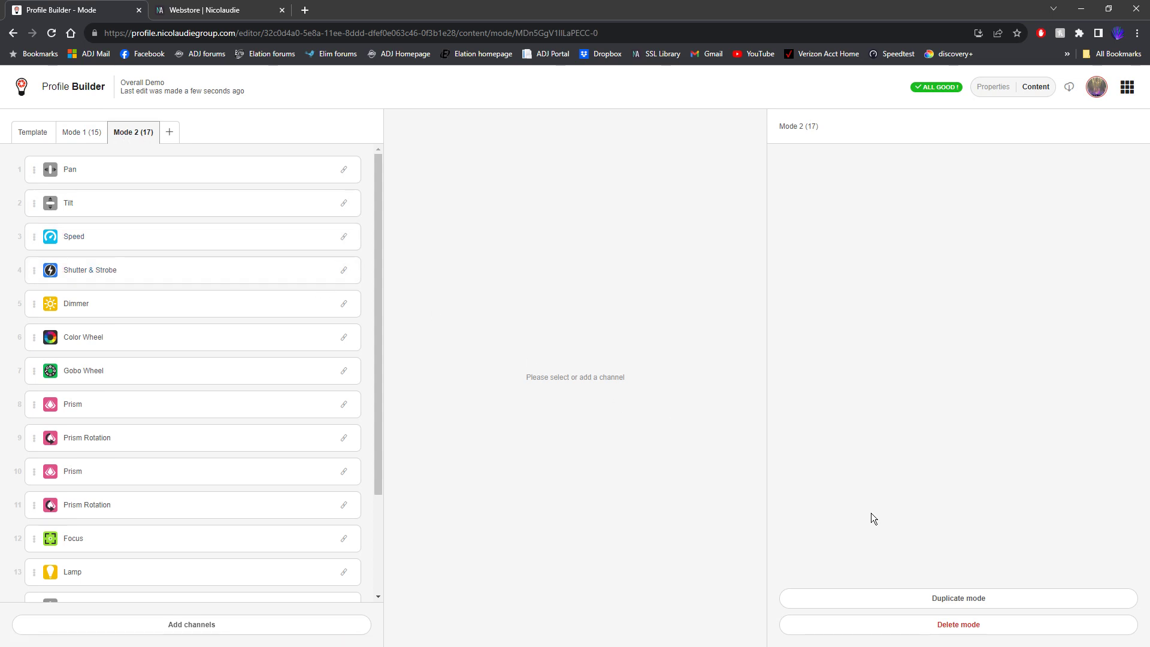
left_click(977, 624)
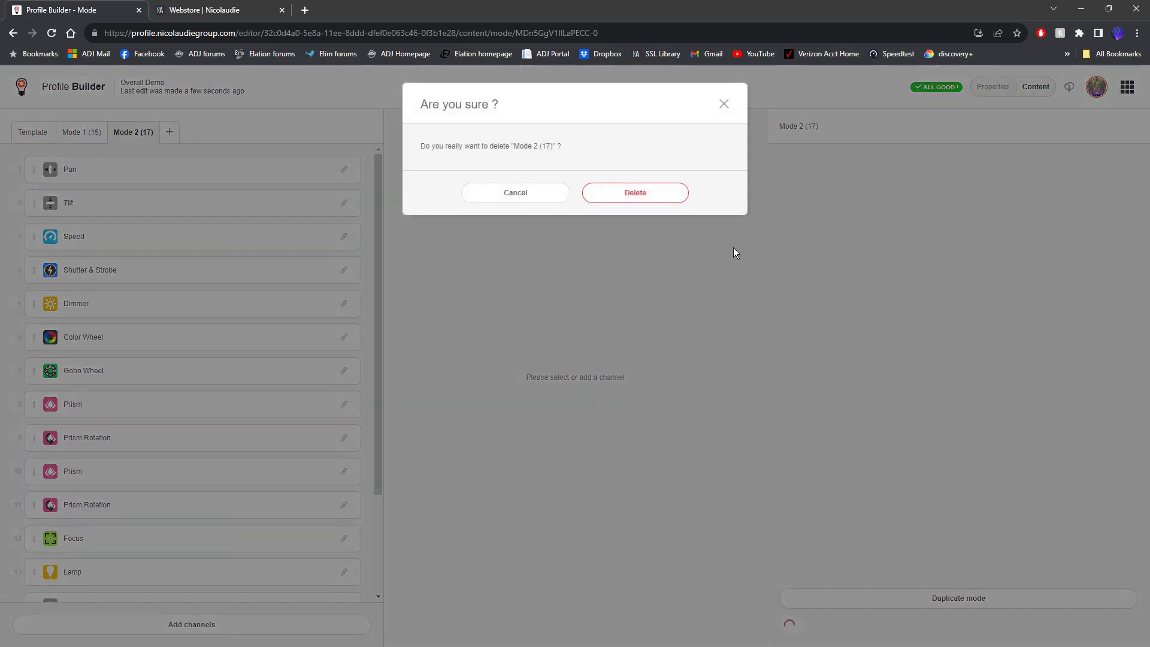
left_click(660, 193)
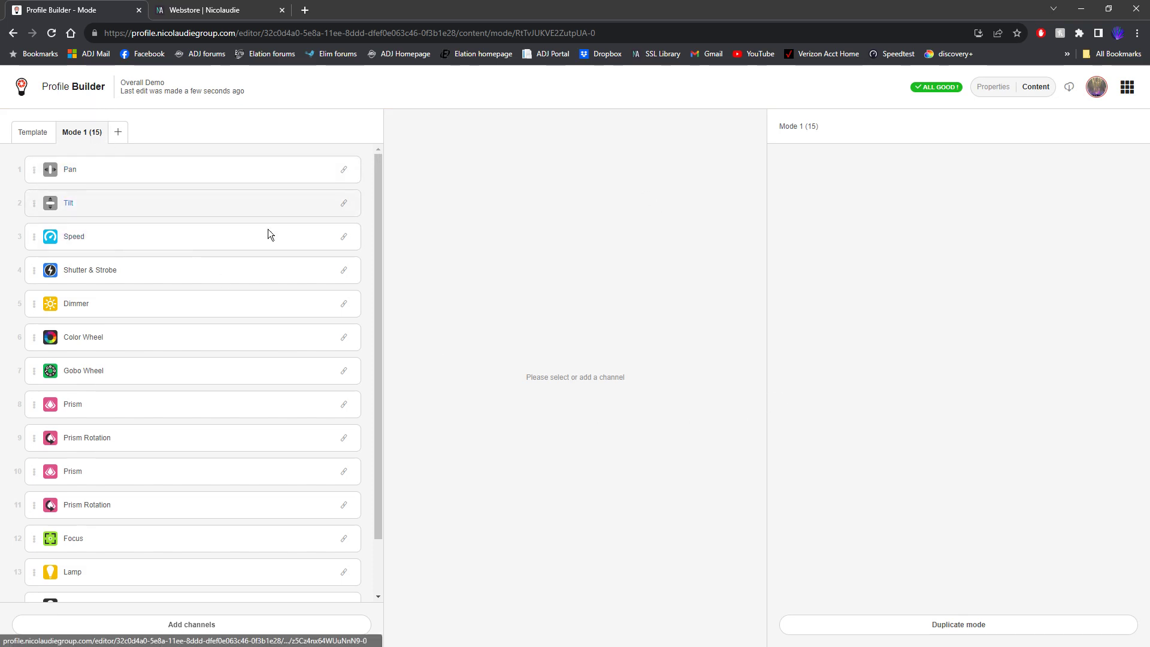
- Duplicate Mode 1 once more and delete the duplicated mode
left_click(916, 627)
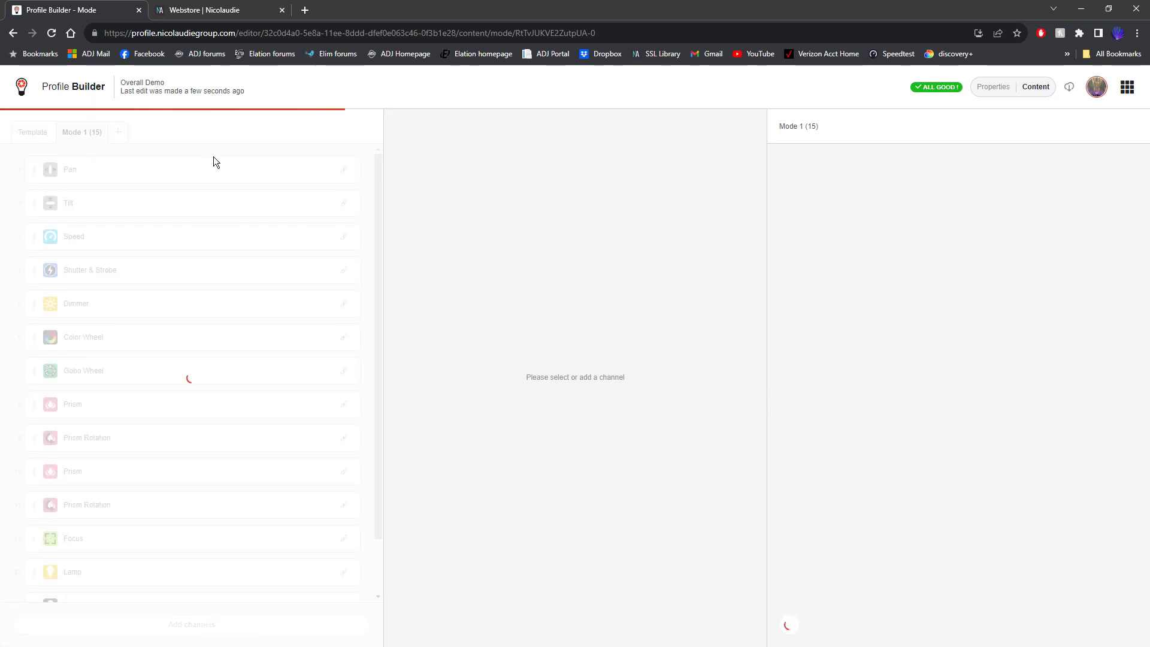
left_click(953, 626)
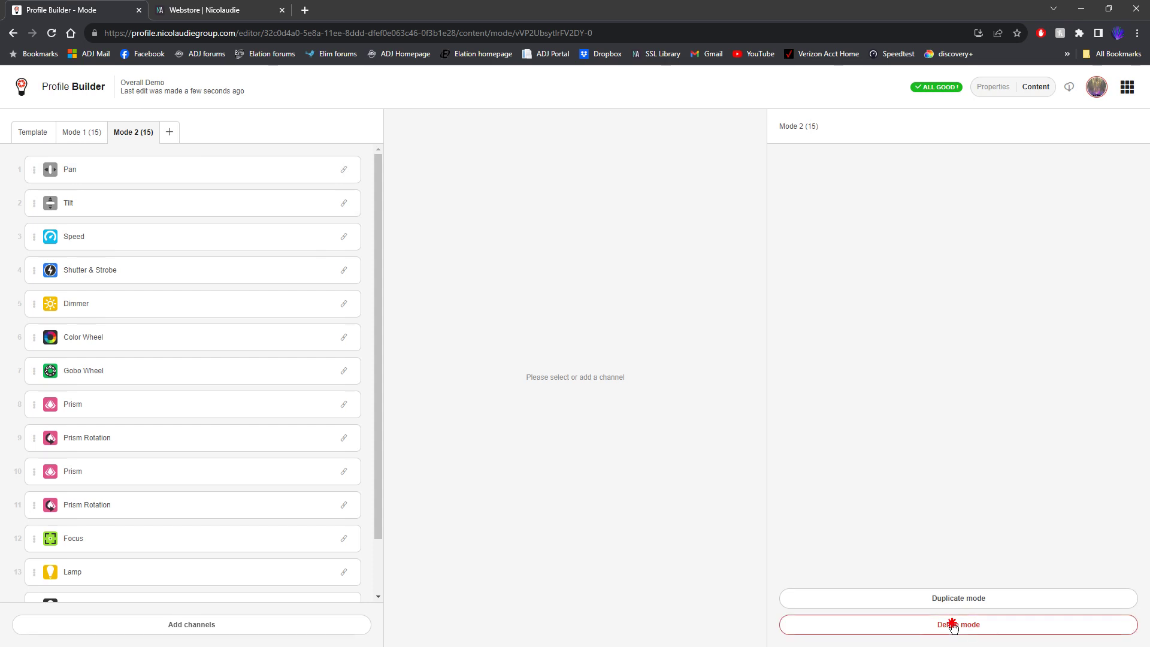
left_click(617, 192)
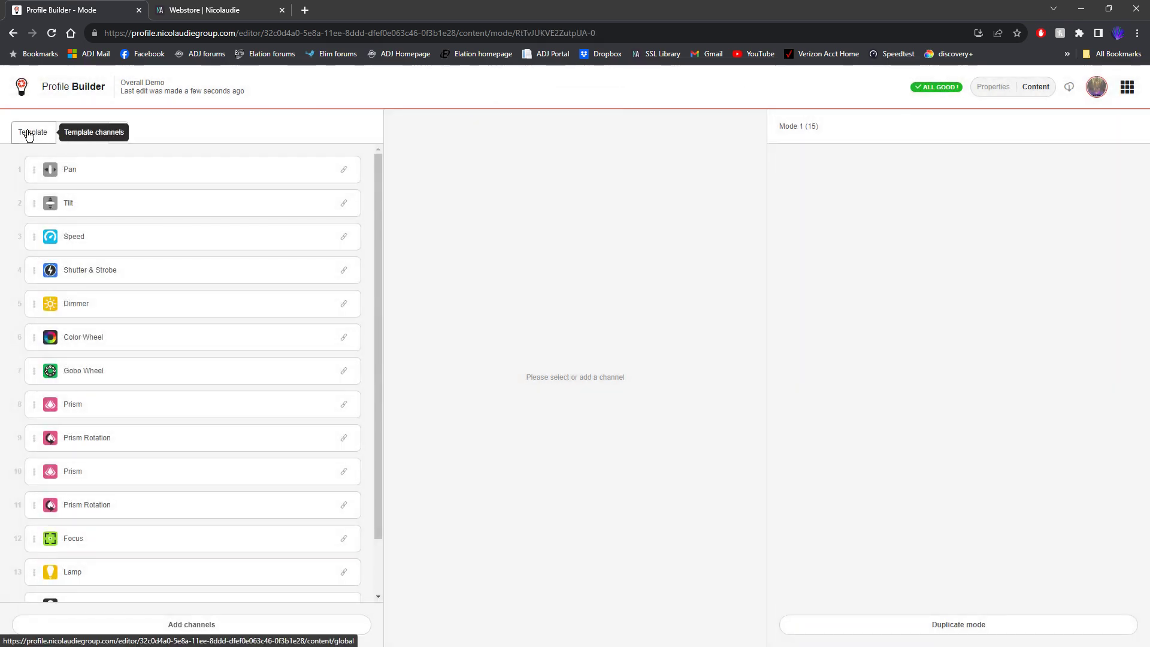
- Delete the 7 Color and Functions channels from the template channels
left_click(32, 132)
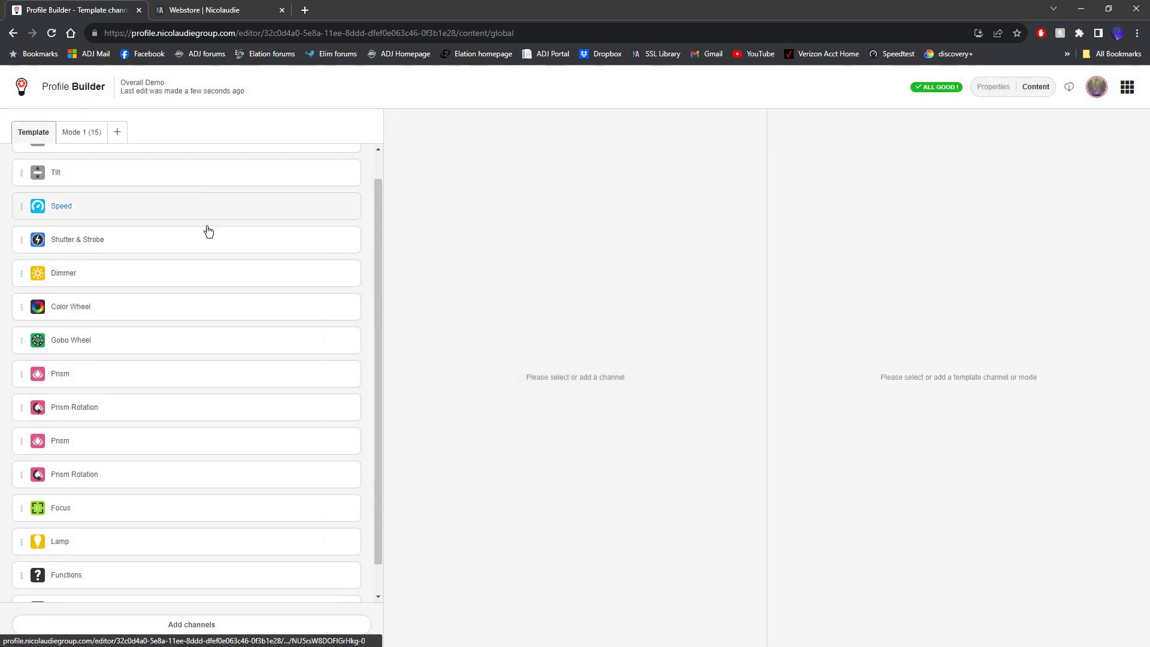
scroll(208, 231, "down", 1)
left_click(275, 577)
left_click(927, 629)
left_click(628, 195)
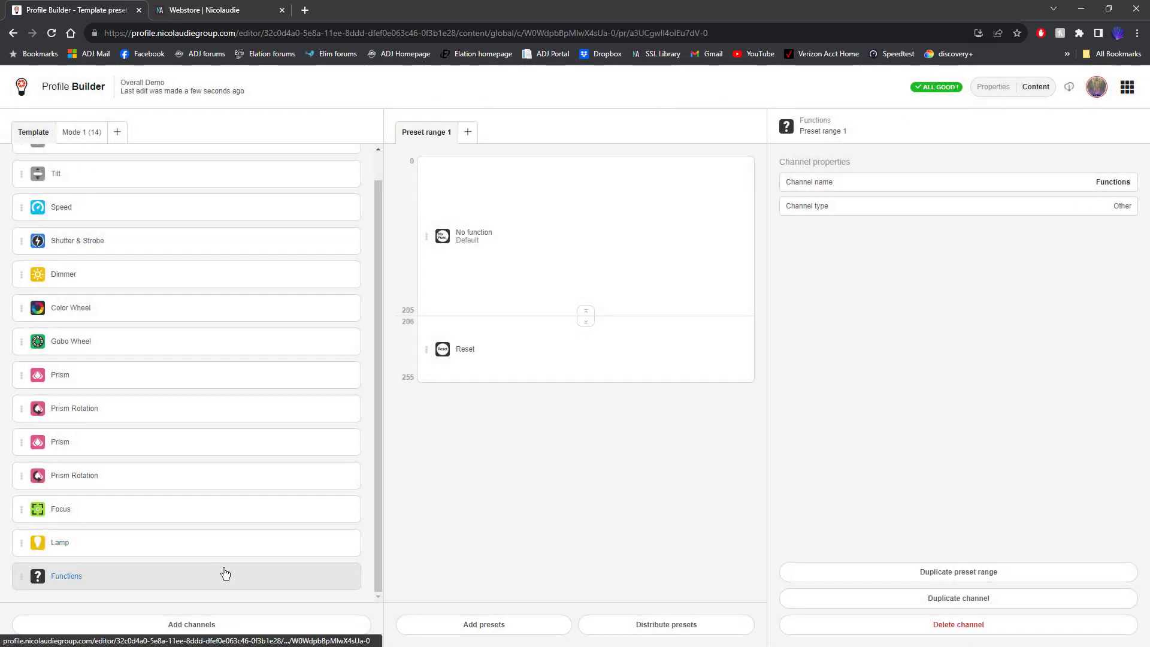
left_click(880, 626)
left_click(659, 193)
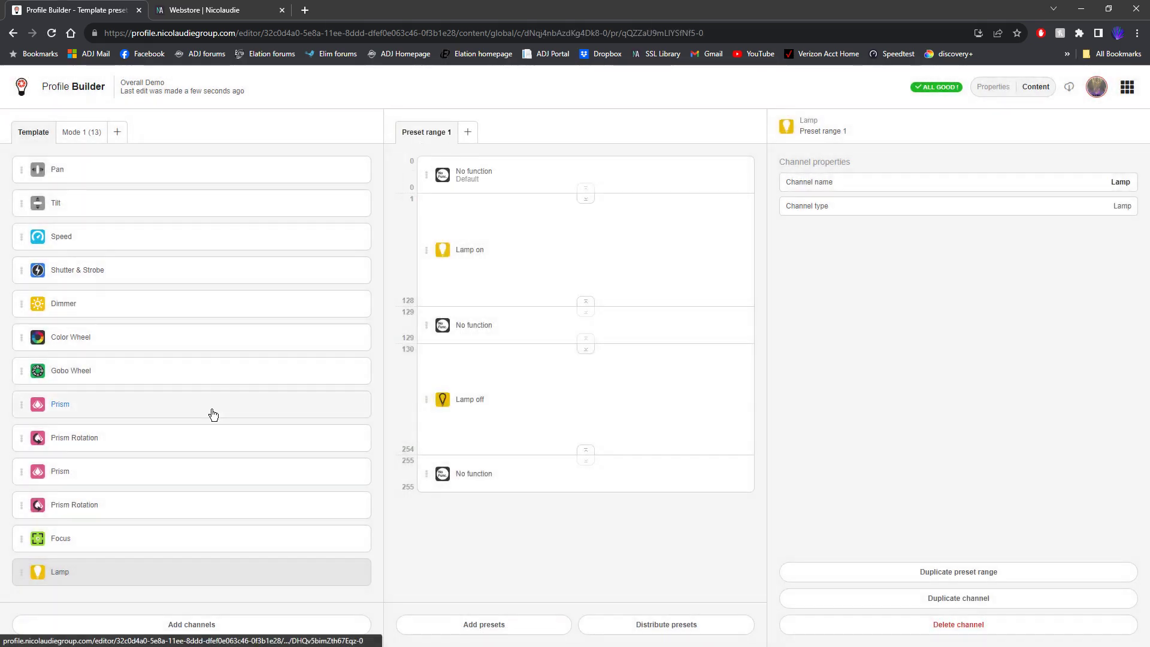
- Delete the second Prism Rotation channel and the second Prism channel from the template
left_click(199, 505)
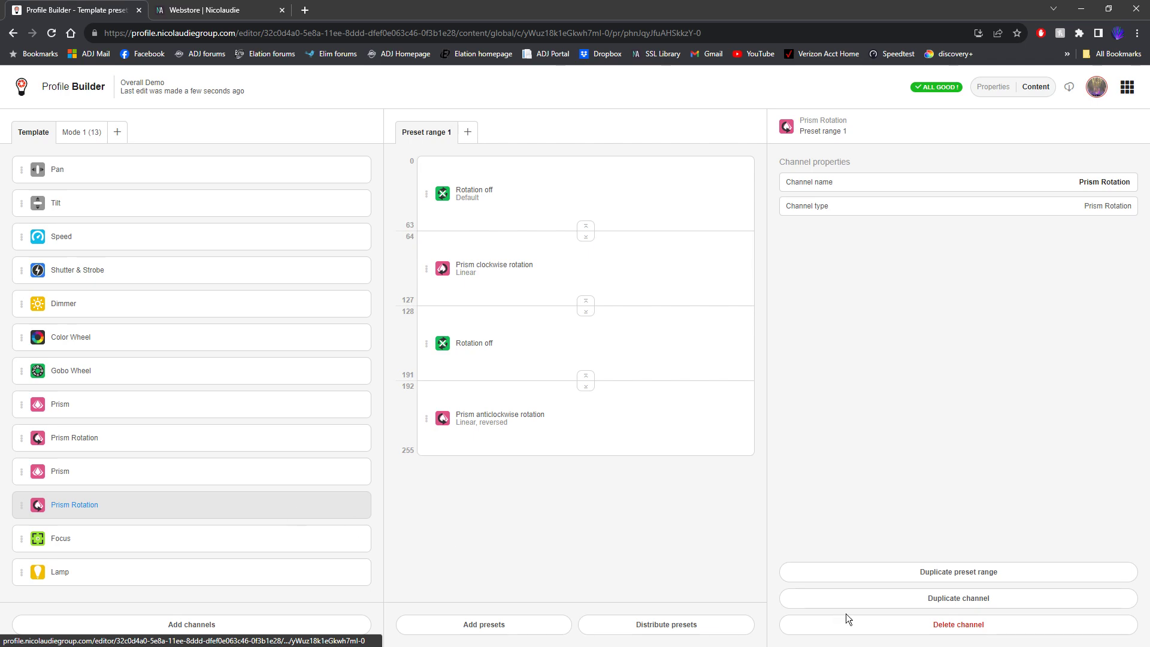
left_click(893, 626)
left_click(654, 199)
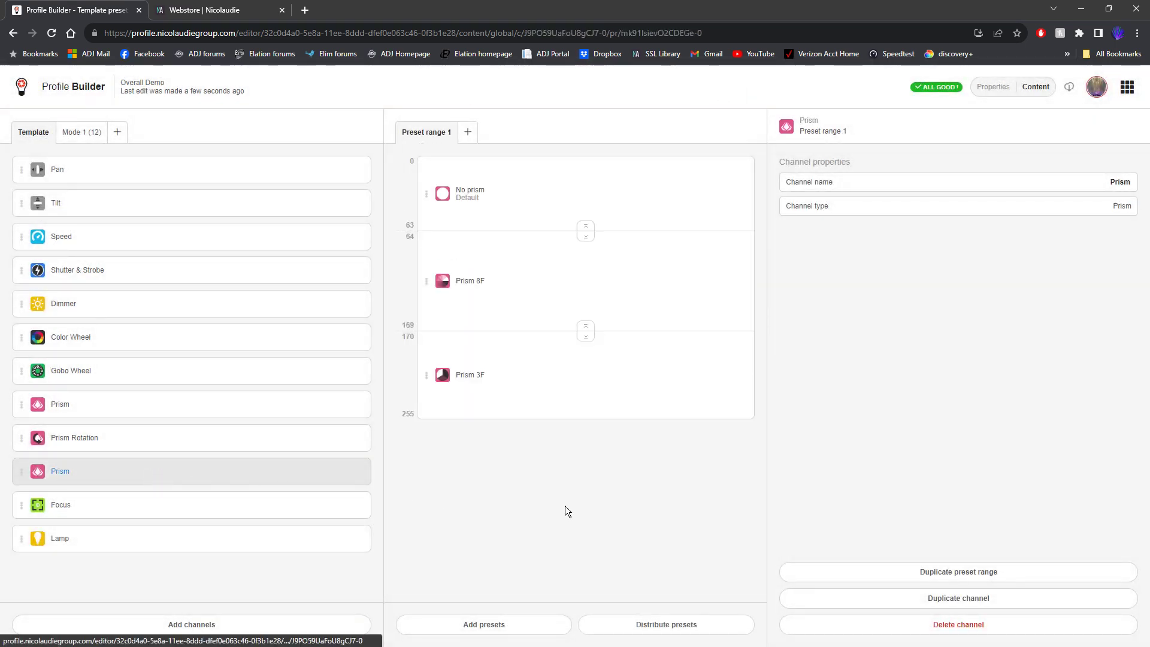
left_click(929, 625)
left_click(655, 207)
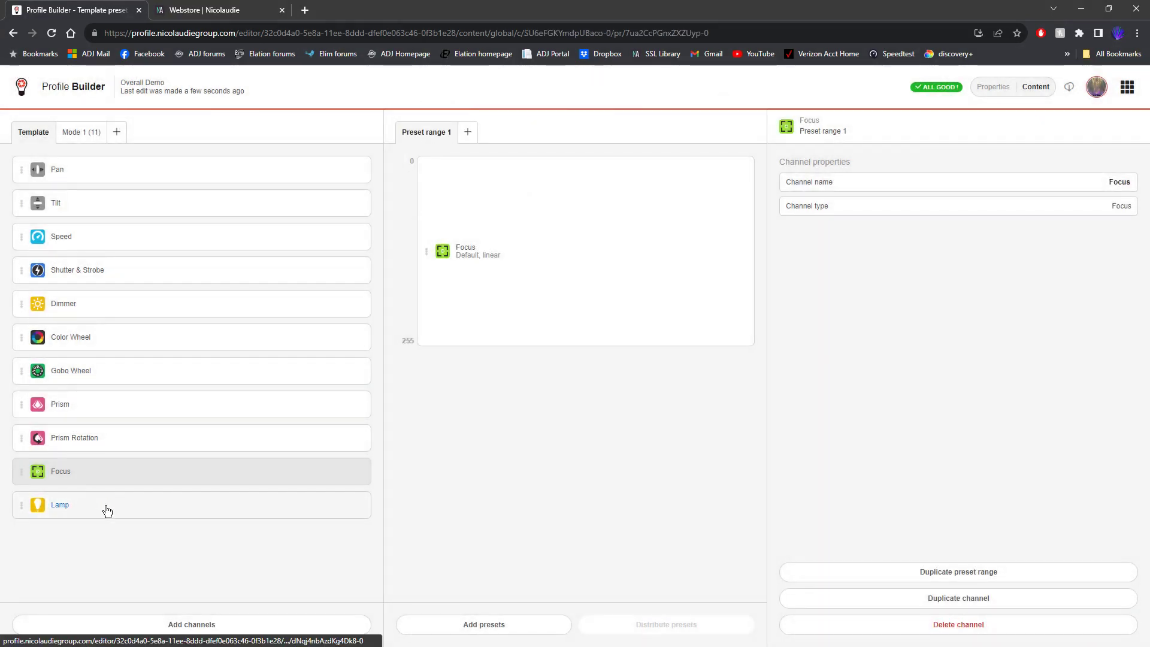
- Delete the Lamp channel from the template channels
left_click(222, 513)
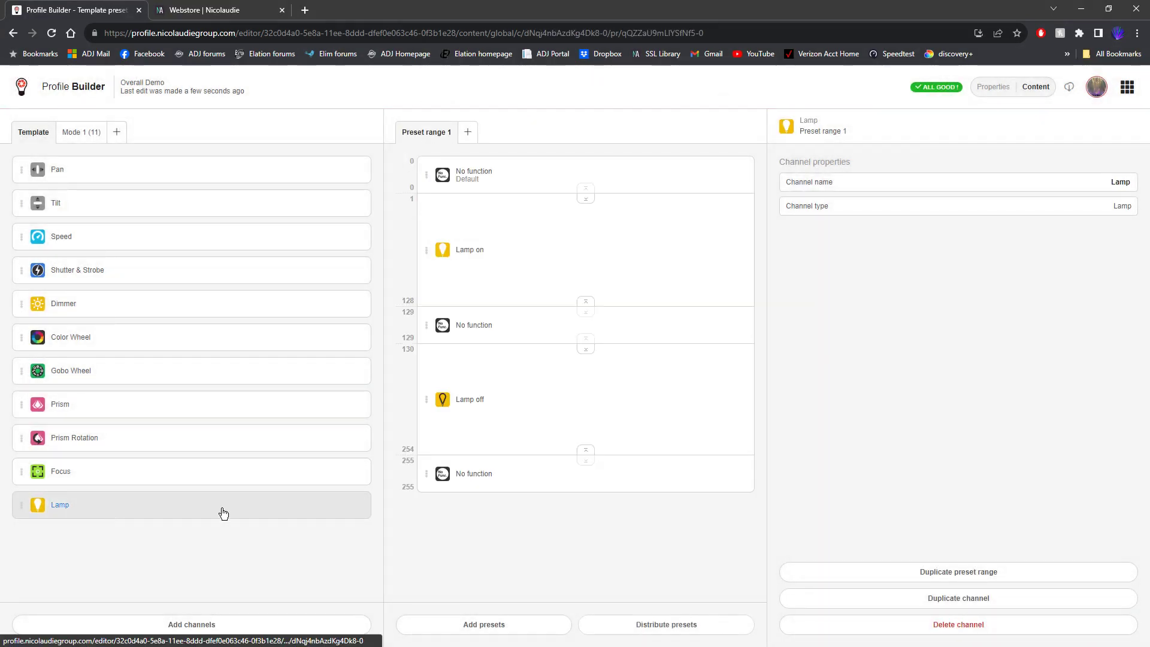
left_click(926, 623)
left_click(632, 194)
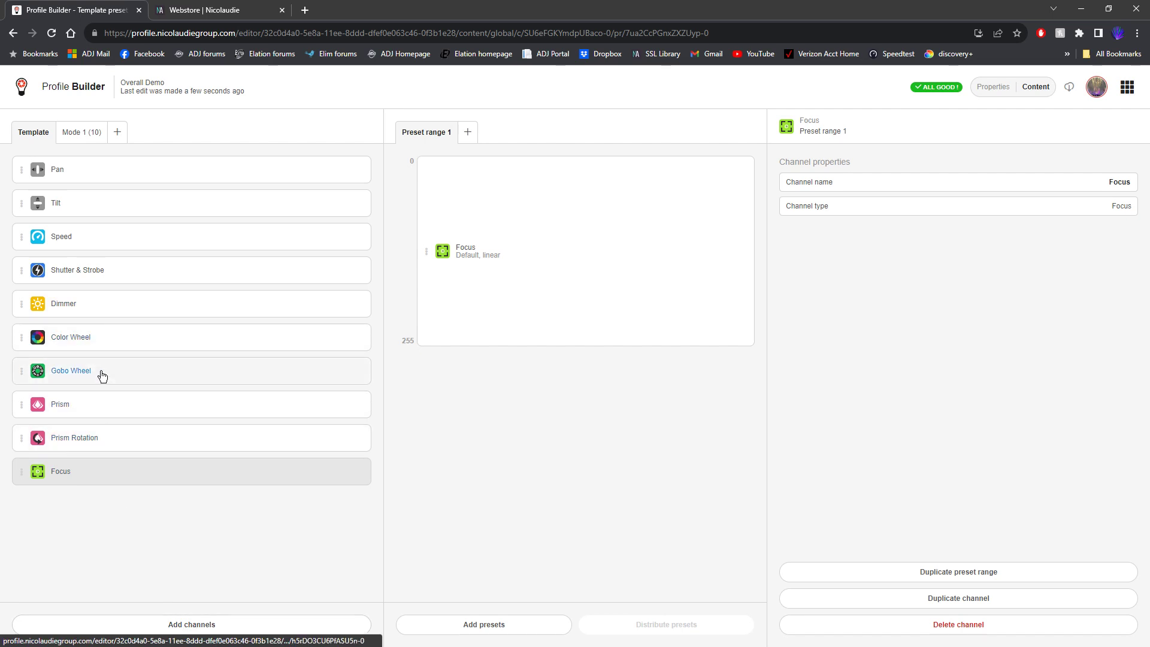
- Add a second Gobo Wheel template channel and place it directly after the existing Gobo Wheel
left_click(206, 622)
scroll(300, 399, "down", 8)
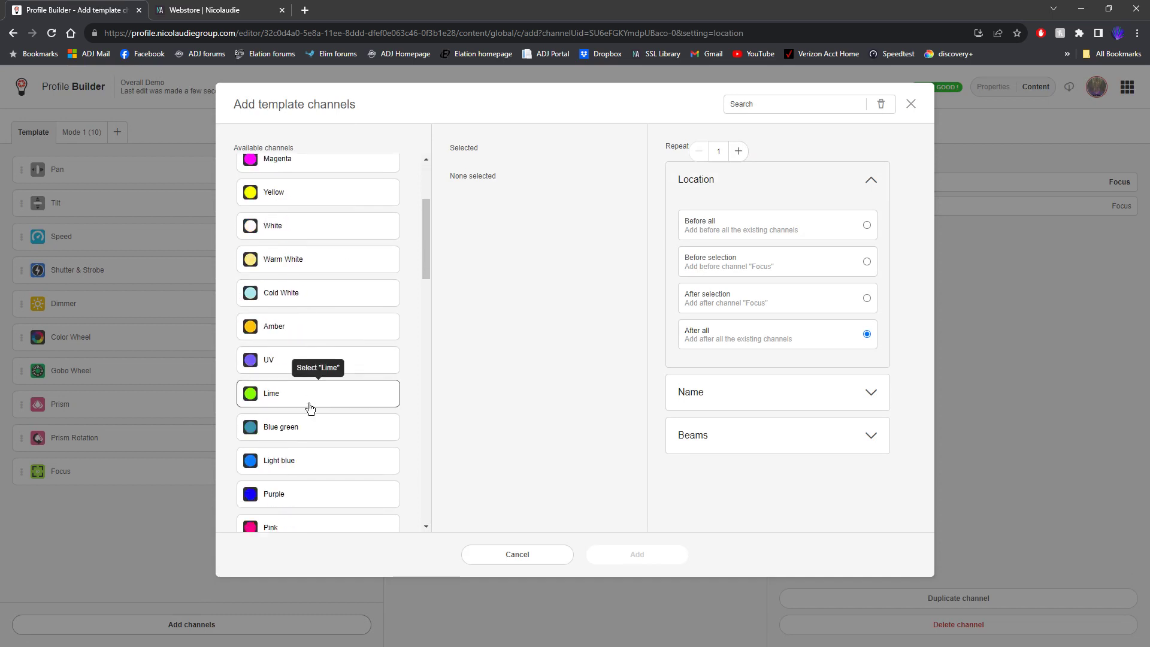
left_click(337, 389)
left_click(616, 555)
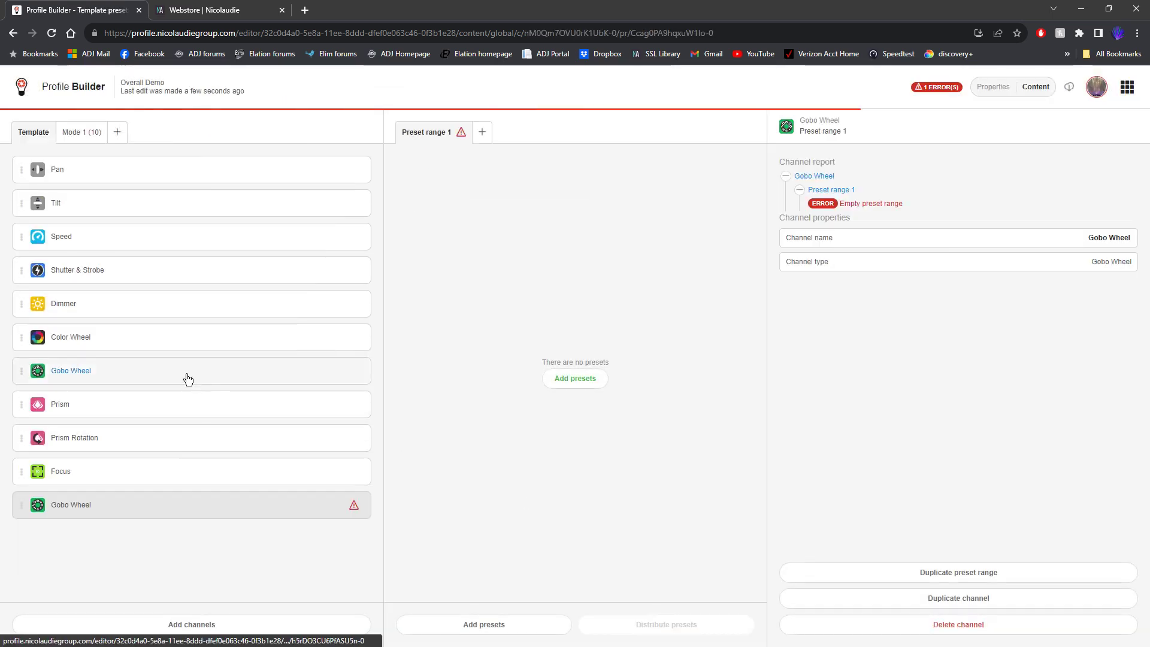
left_click_drag(23, 508, 71, 406)
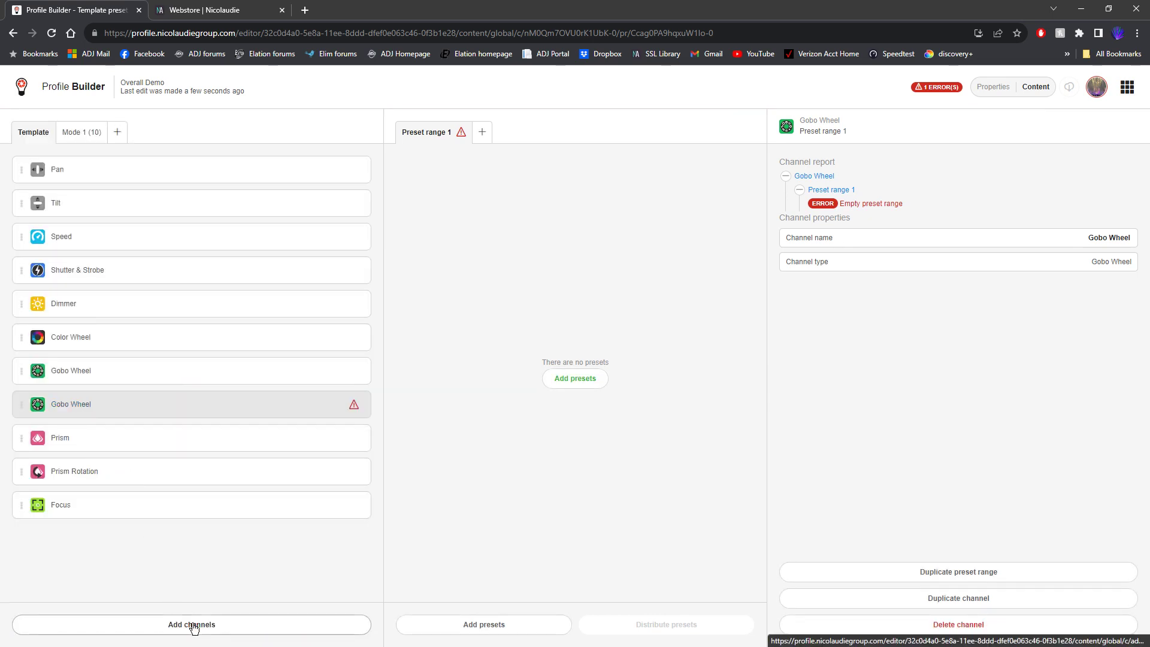
- Add a Gobo Rotation template channel after all the existing channels
left_click(192, 625)
scroll(295, 344, "down", 7)
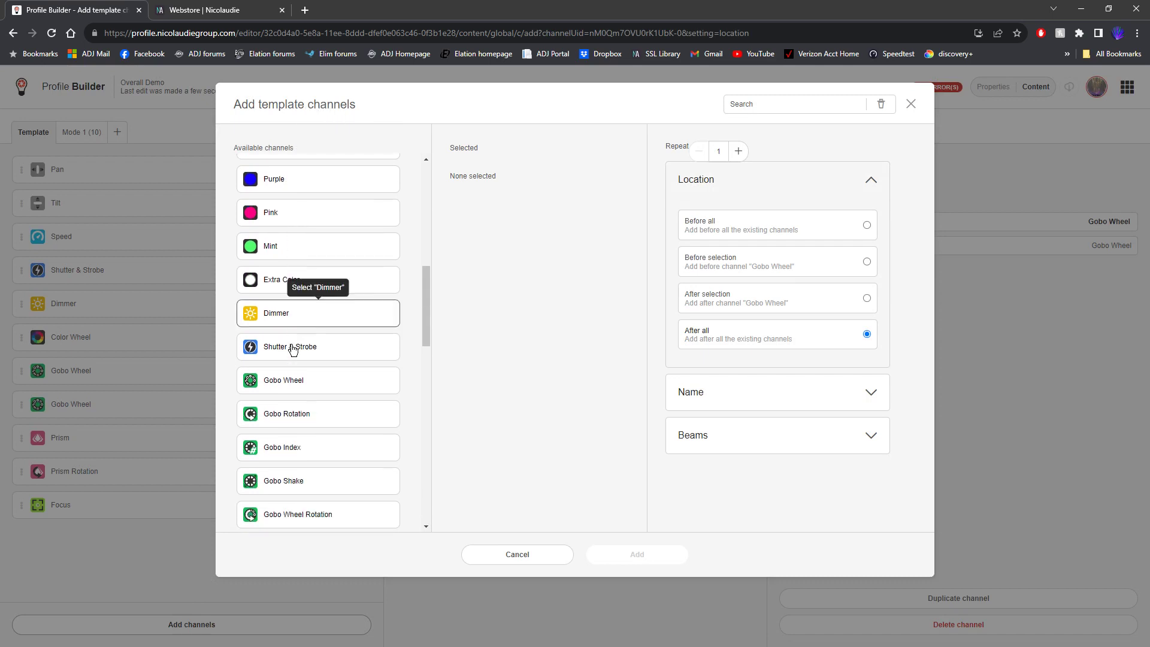
left_click(318, 384)
left_click(514, 207)
left_click(327, 412)
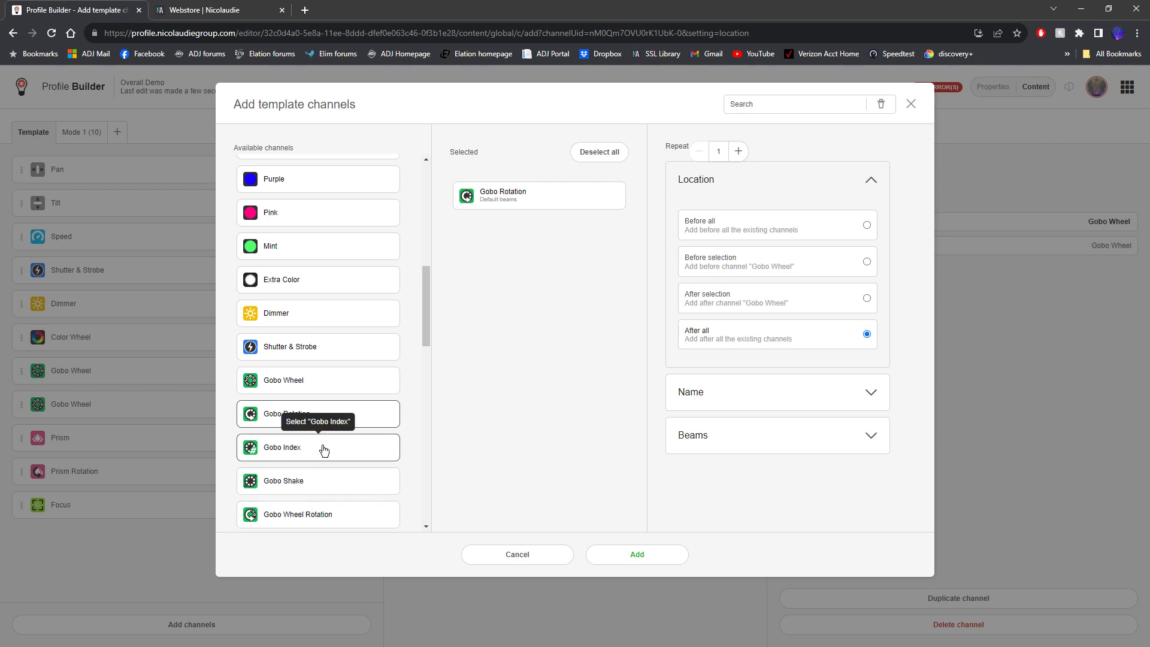
scroll(321, 456, "down", 1)
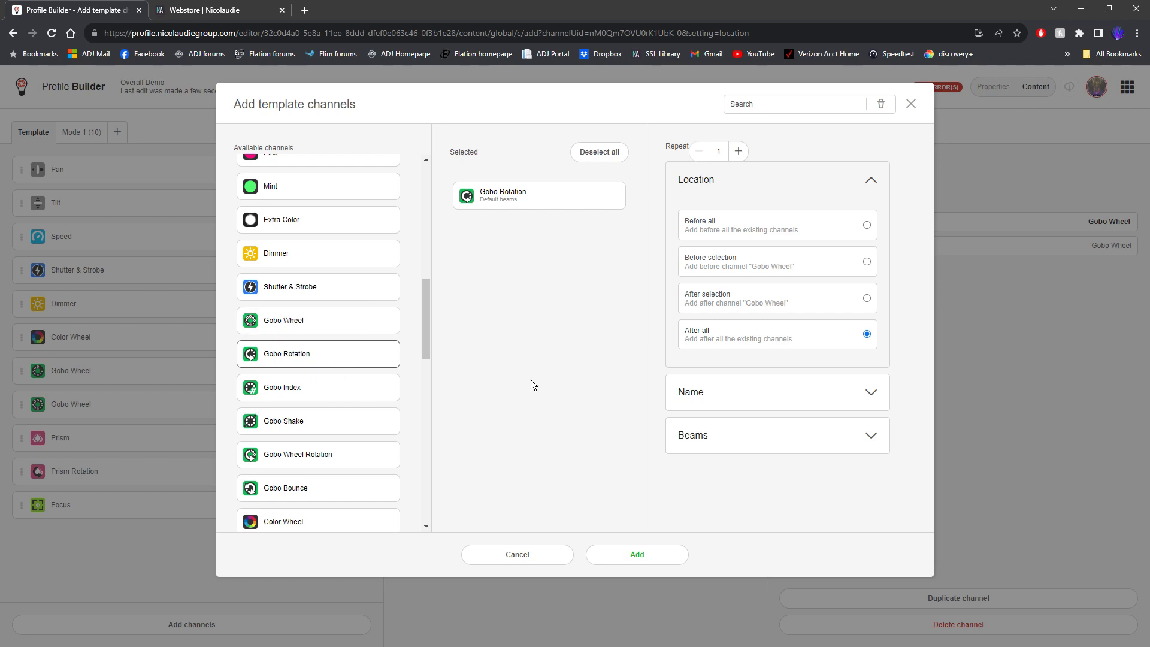
left_click(630, 552)
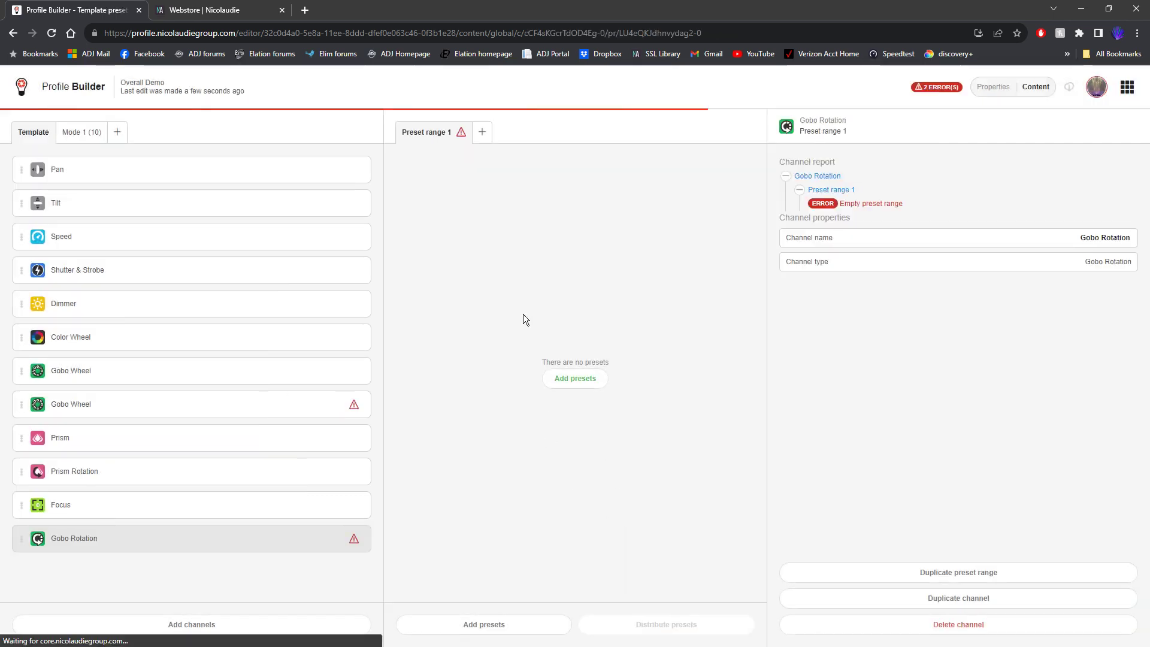
- Examine the preset range of the first Gobo Wheel template channel
left_click(153, 371)
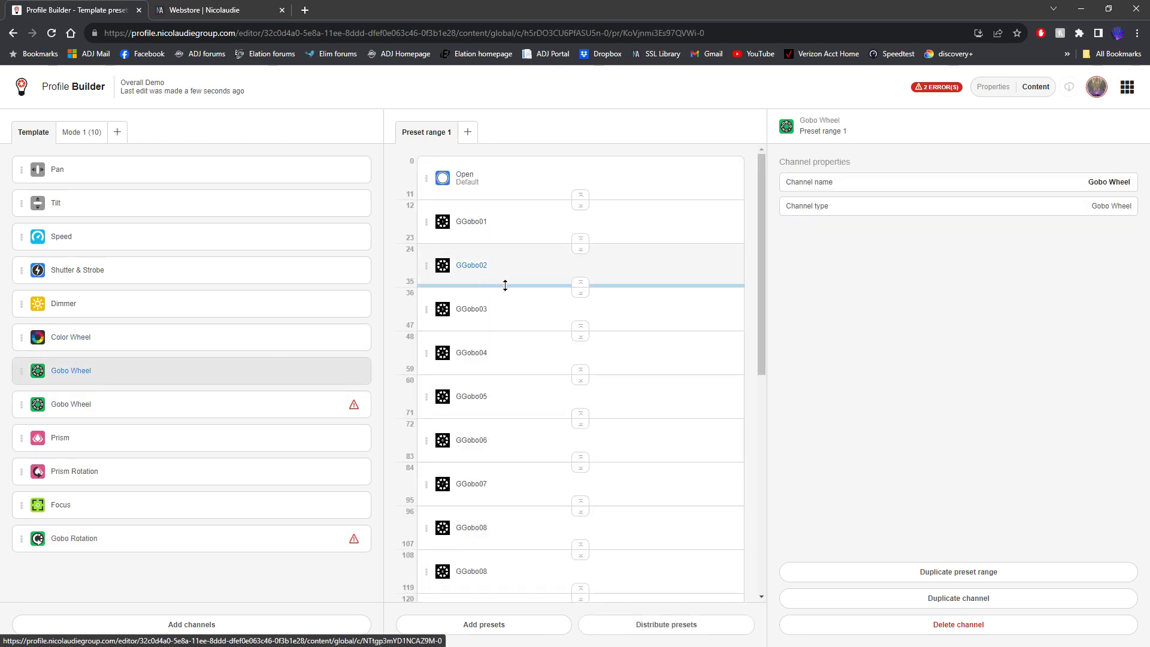
scroll(509, 300, "down", 4)
scroll(511, 315, "up", 3)
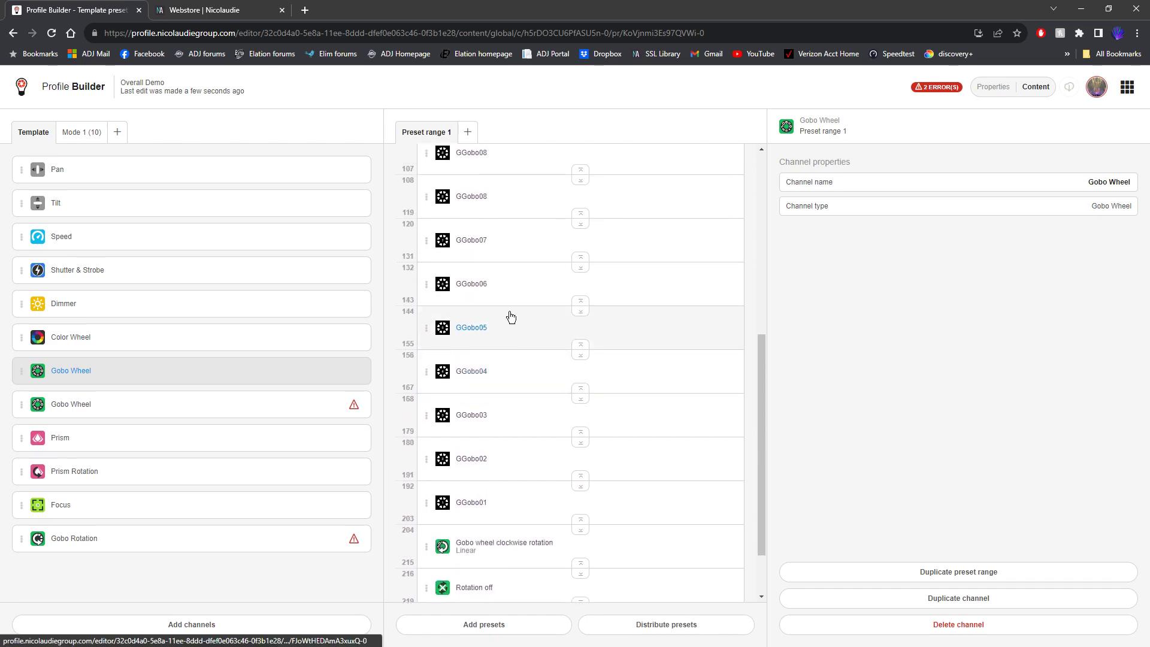
- Start adding presets to the empty second Gobo Wheel template channel, choosing Open as the first preset
left_click(120, 405)
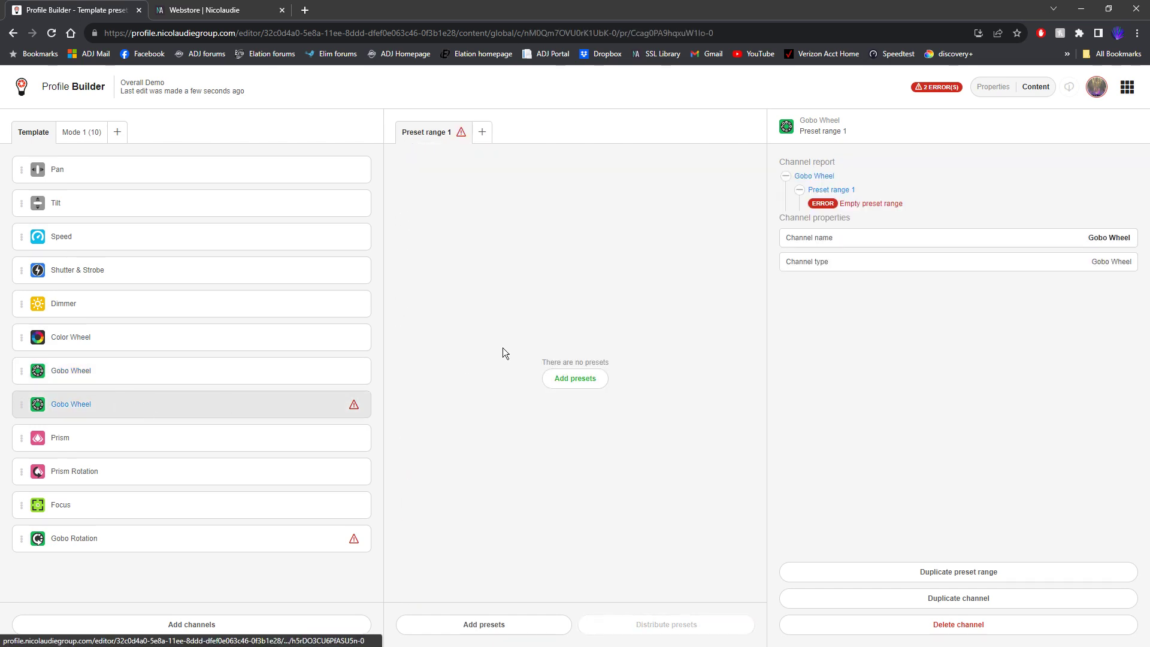
left_click(575, 378)
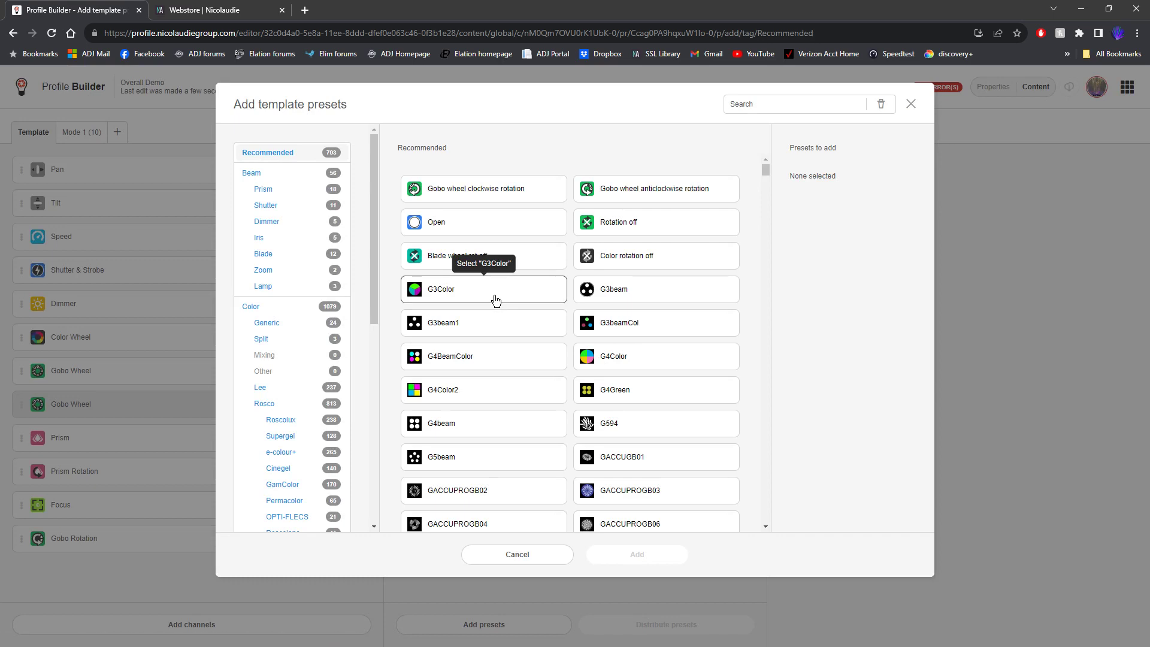
left_click(507, 225)
- Choose the presets GGobo01 through GGobo07 and add them together with Open to the second Gobo Wheel
scroll(650, 298, "down", 5)
scroll(651, 299, "up", 5)
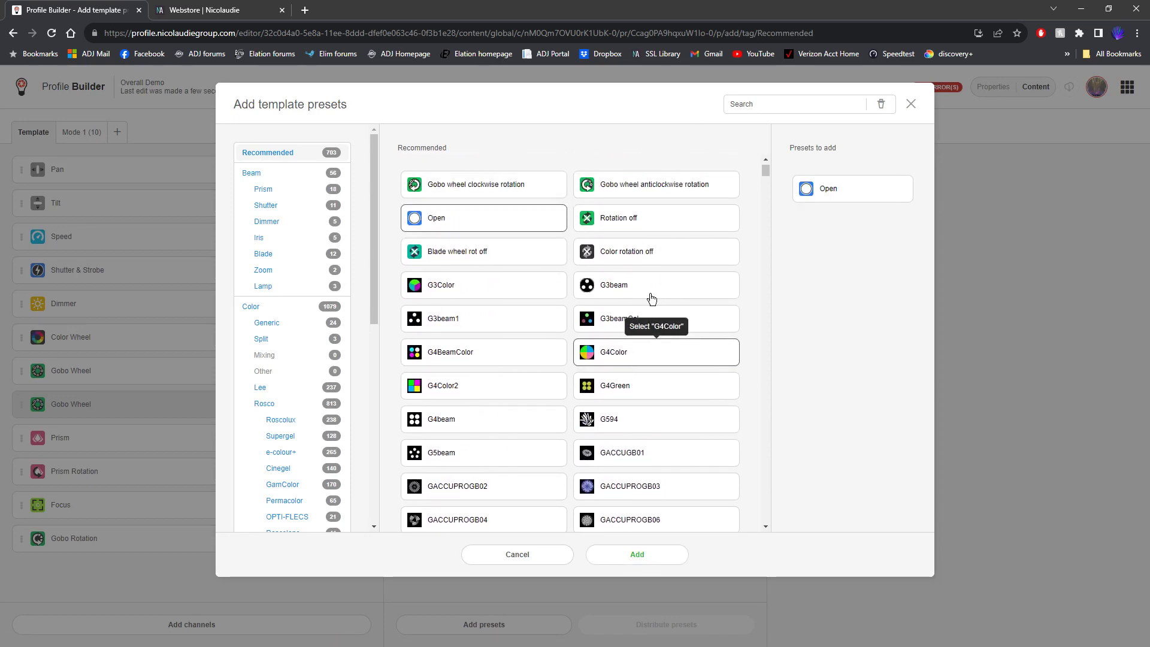
scroll(755, 322, "down", 7)
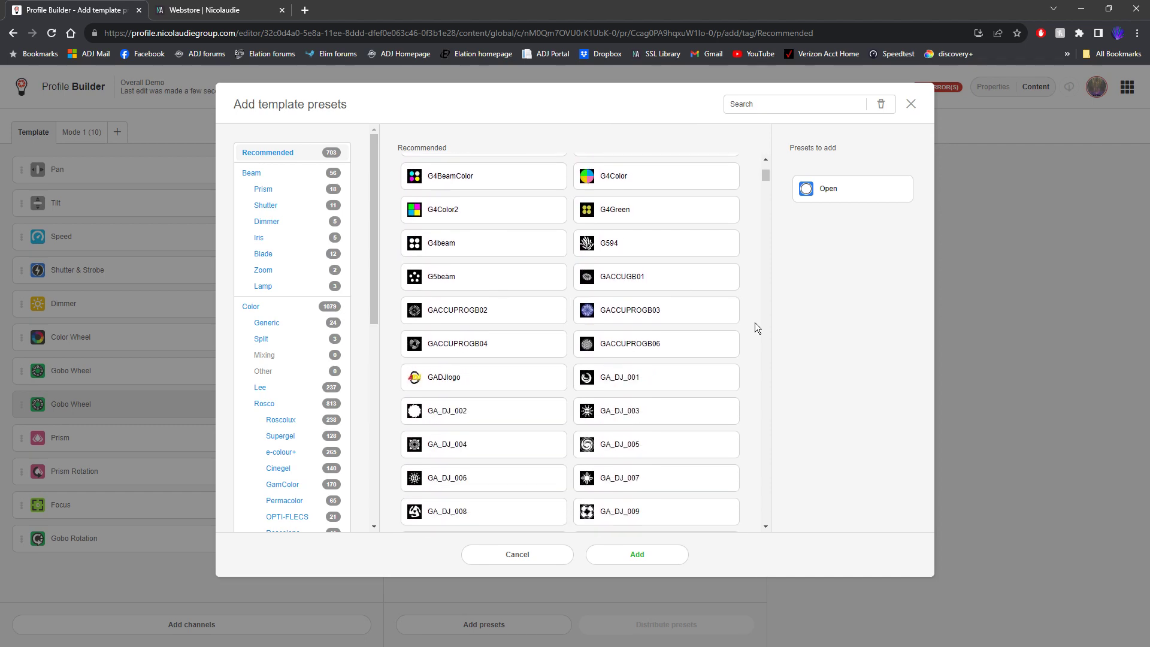
scroll(755, 323, "down", 10)
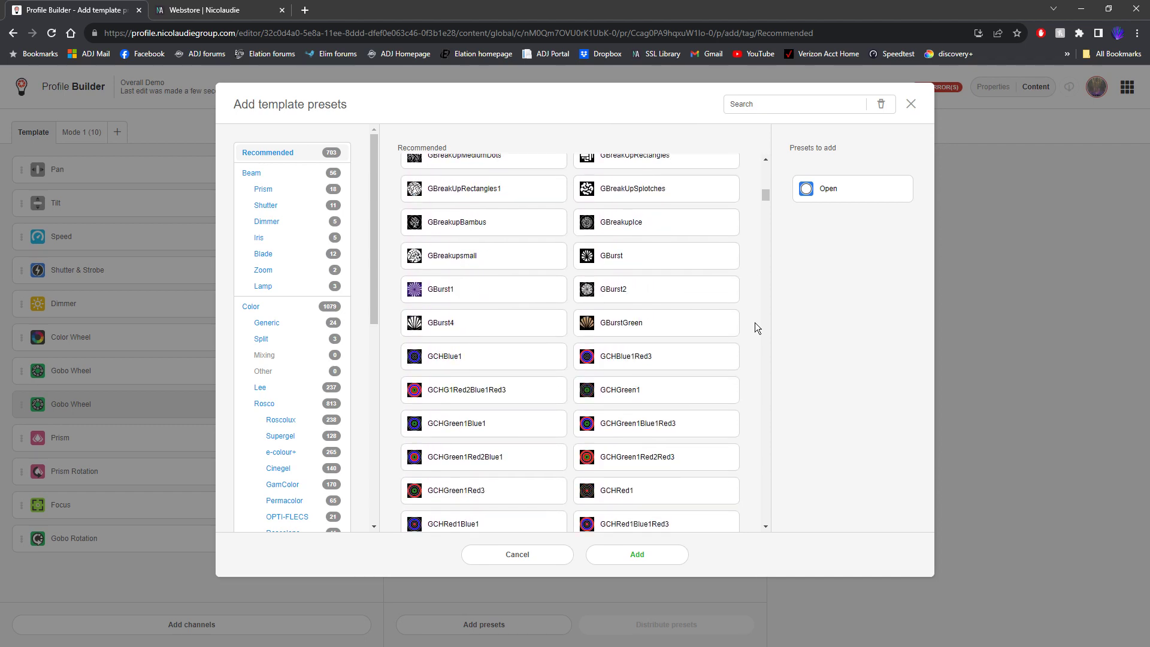
scroll(755, 322, "down", 10)
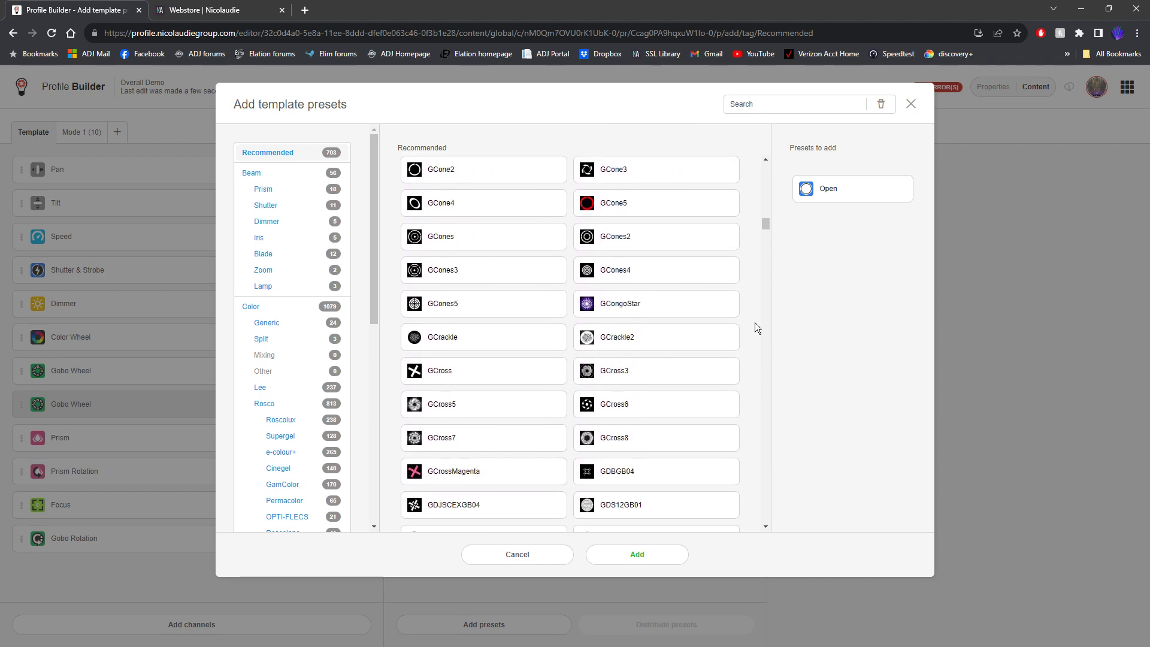
scroll(680, 338, "down", 10)
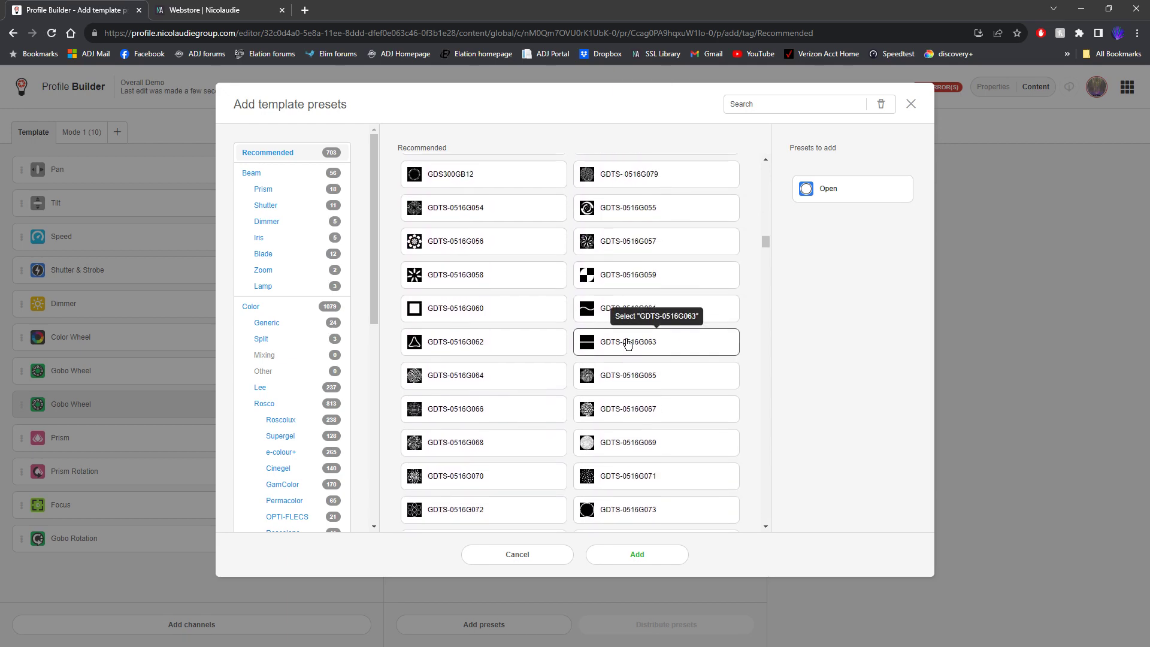
scroll(568, 339, "down", 10)
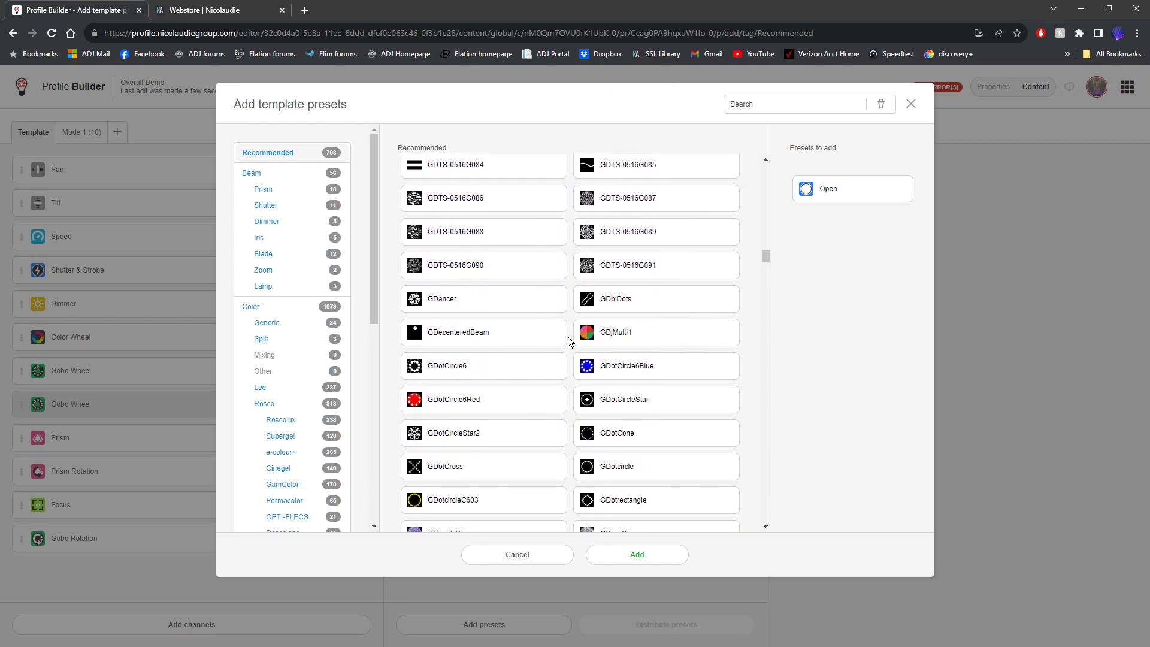
scroll(568, 342, "down", 6)
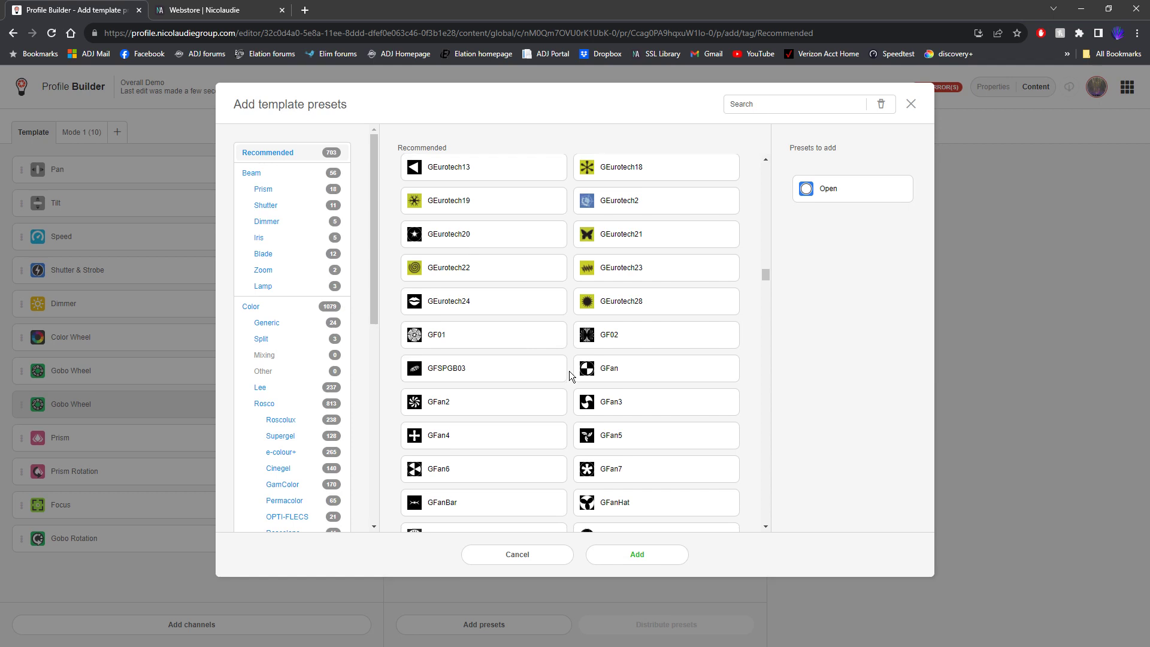
scroll(533, 312, "down", 5)
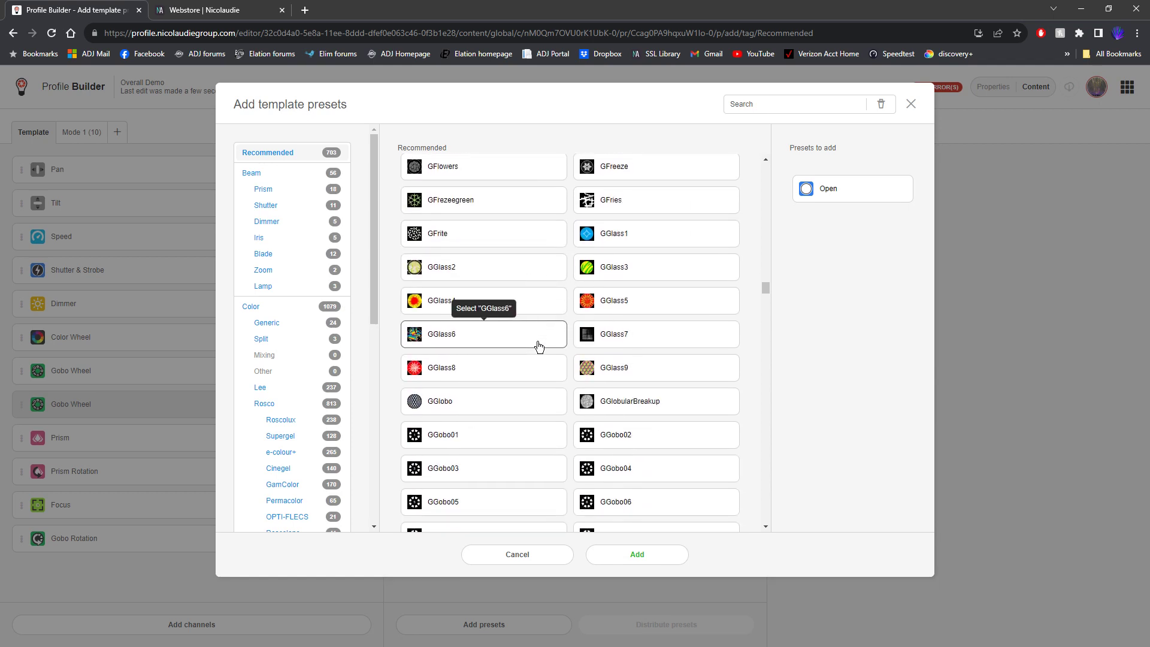
left_click(512, 339)
left_click(612, 334)
left_click(527, 366)
left_click(609, 368)
left_click(524, 404)
left_click(606, 406)
left_click(542, 439)
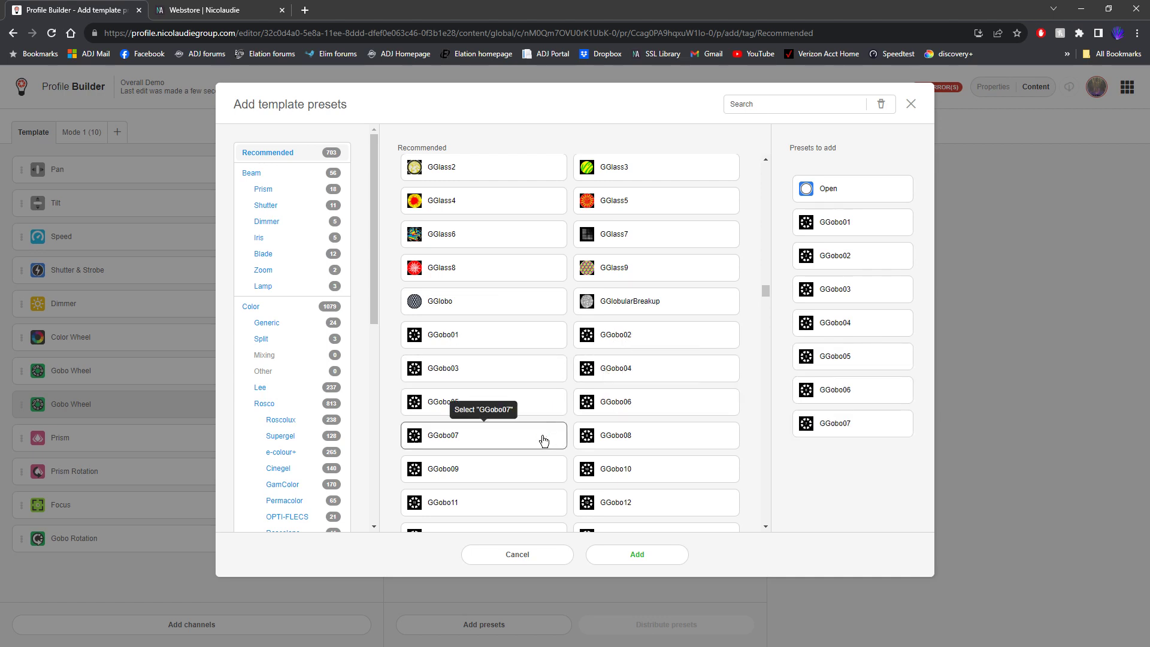
left_click(658, 555)
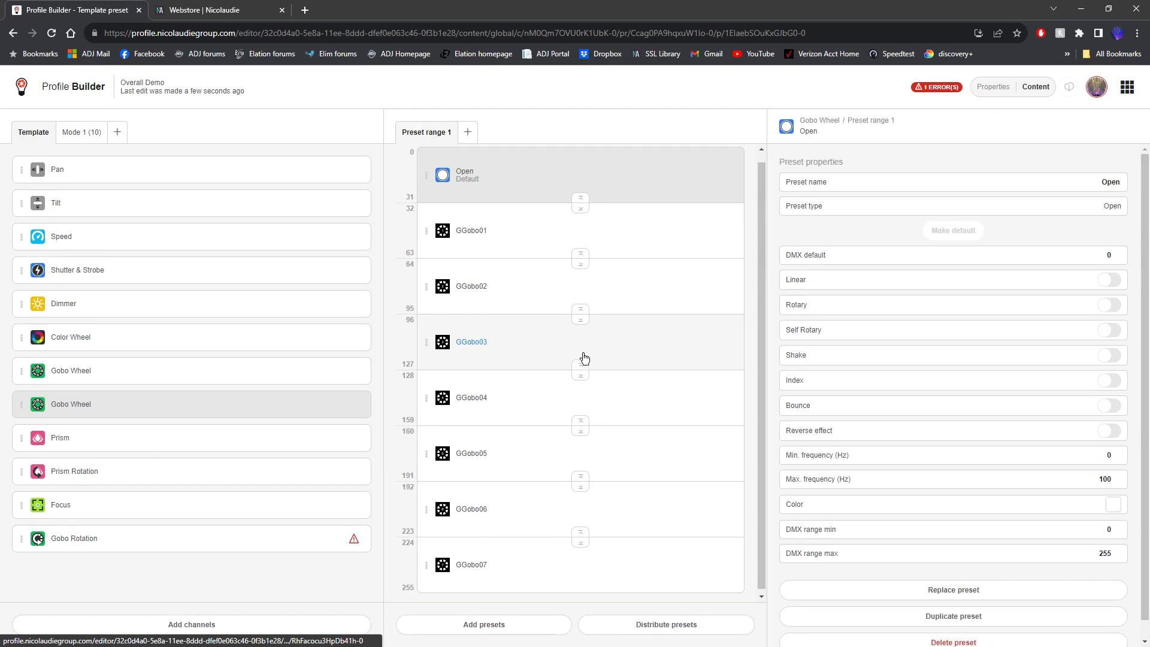
- Add a Gobo wheel clockwise rotation preset to the second Gobo Wheel's preset range
left_click(536, 621)
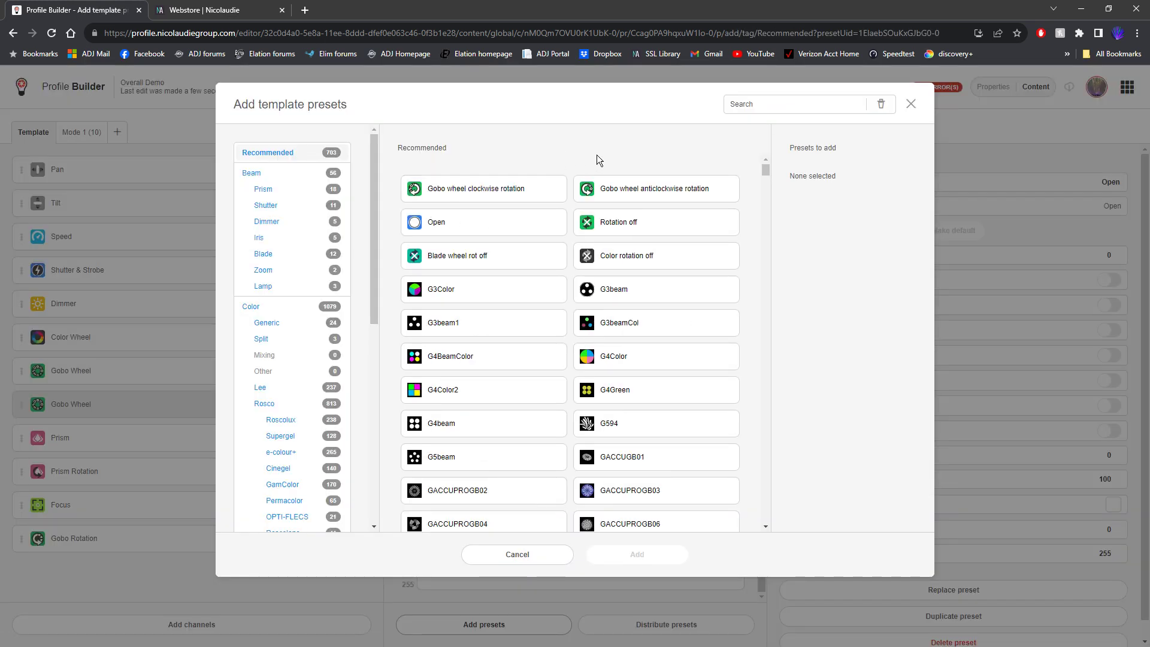
left_click(510, 189)
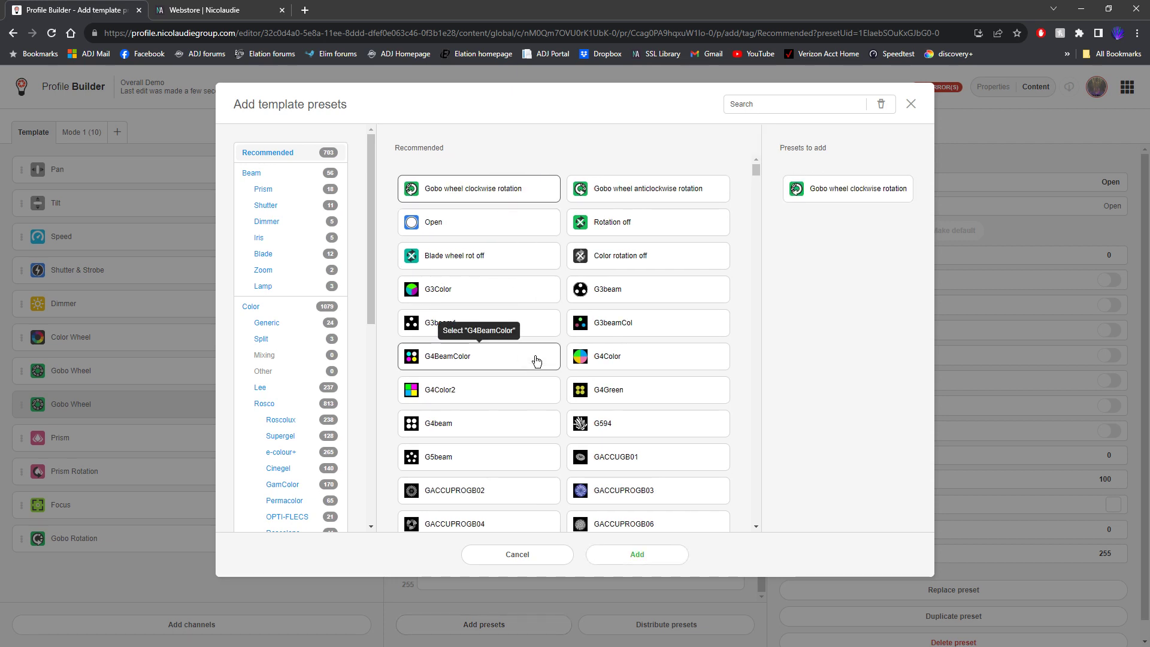
left_click(637, 556)
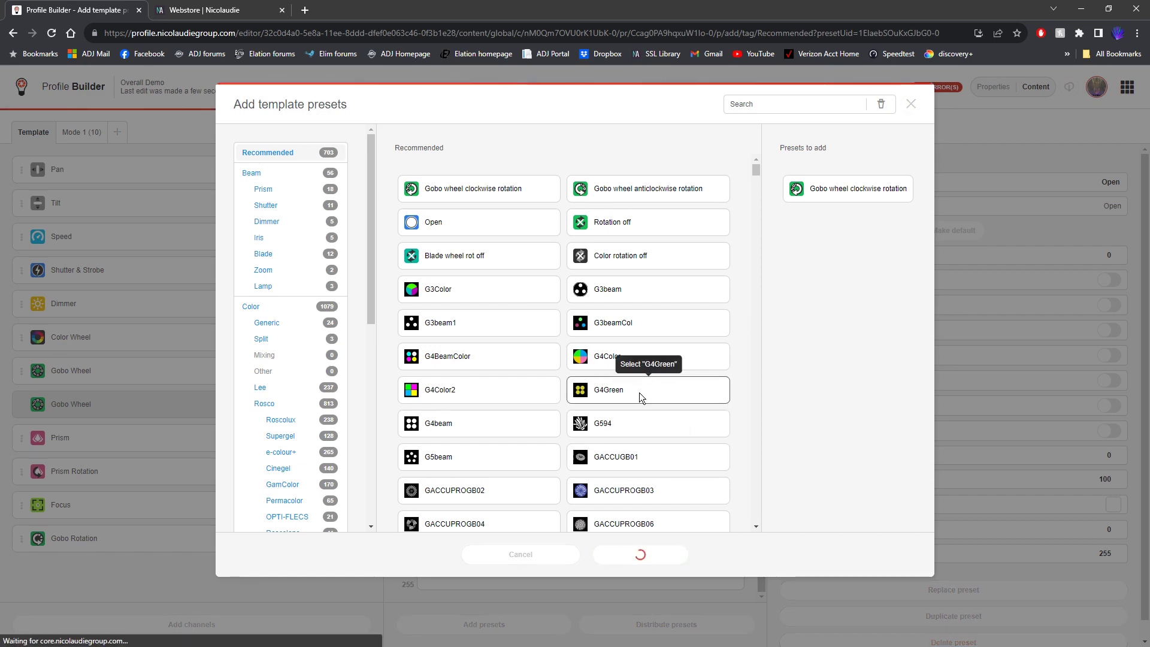
- Spread the second Gobo Wheel's presets equally, then extend the clockwise rotation preset so it starts at DMX 209
scroll(574, 347, "down", 1)
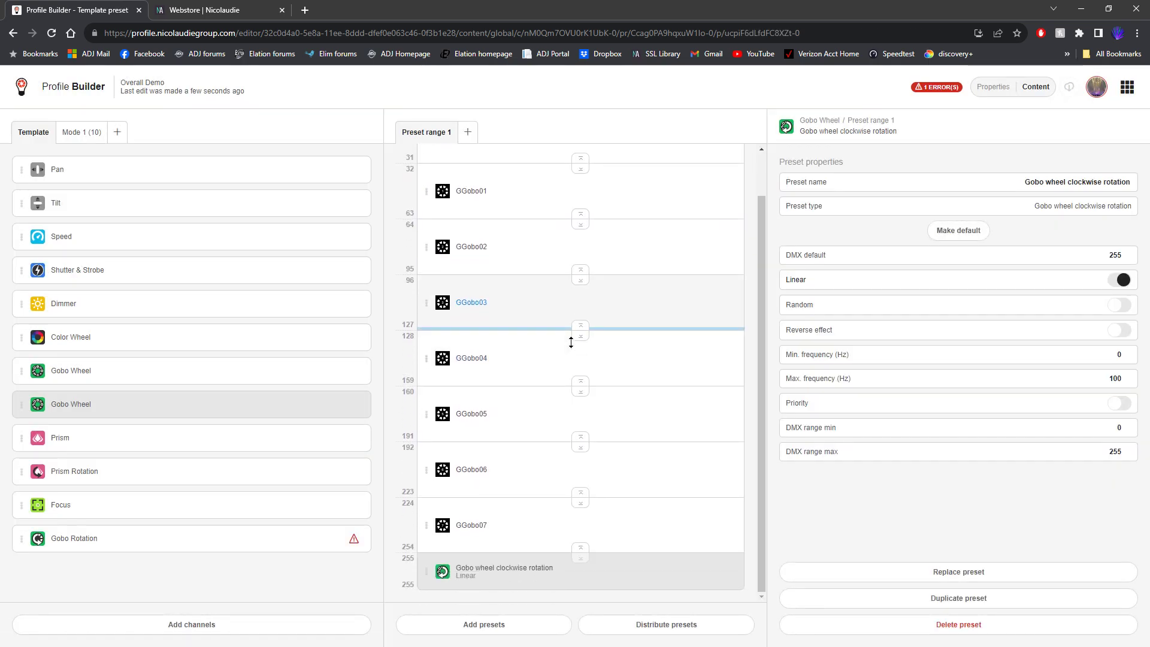
left_click(659, 625)
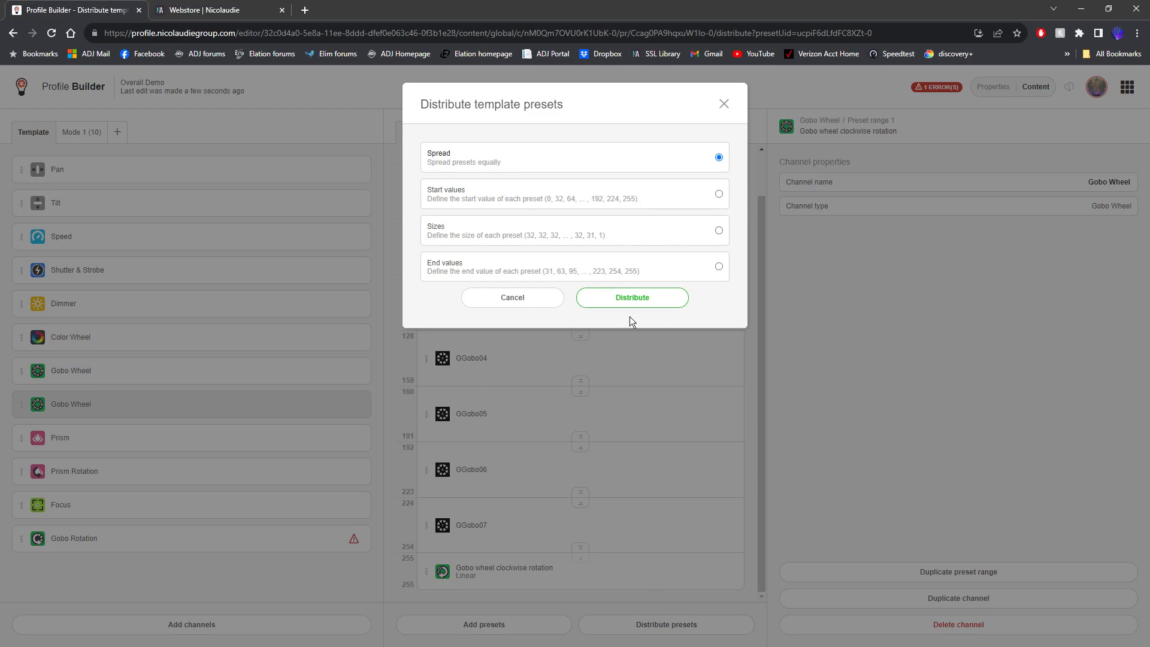
left_click(662, 305)
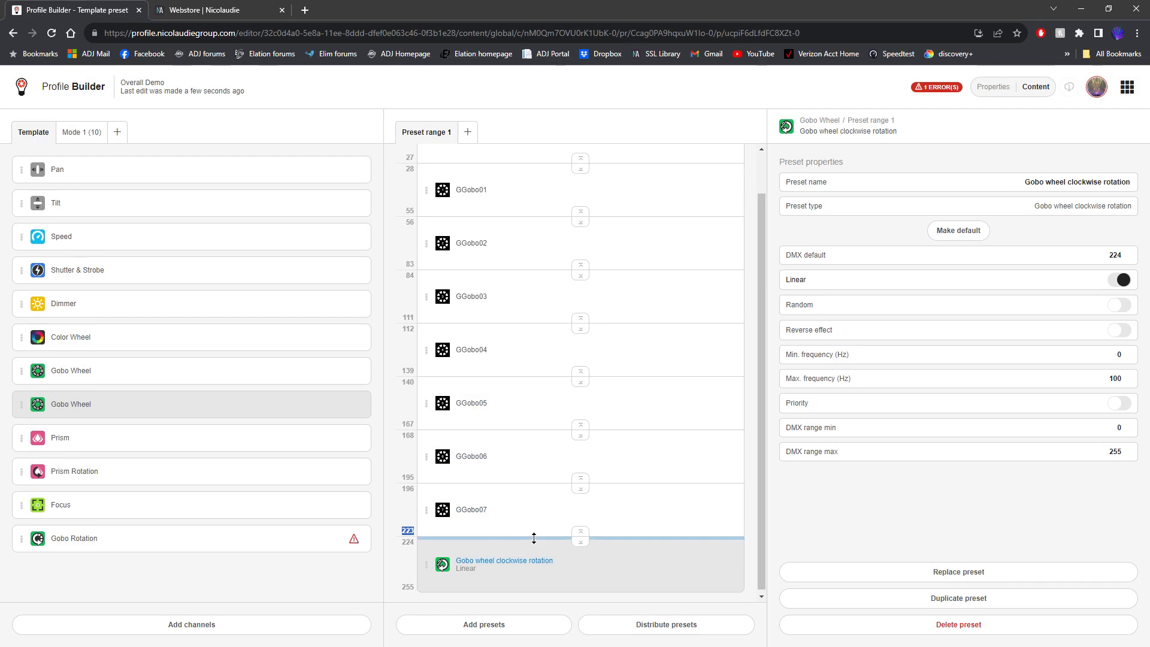
left_click_drag(575, 534, 578, 523)
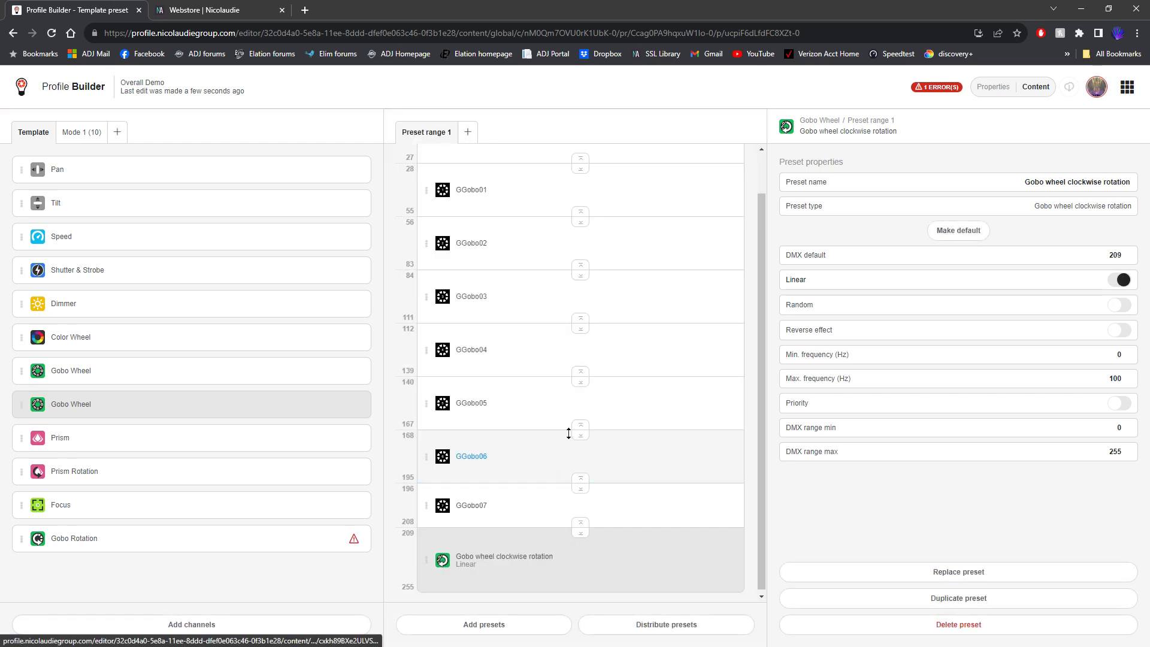
scroll(527, 287, "up", 1)
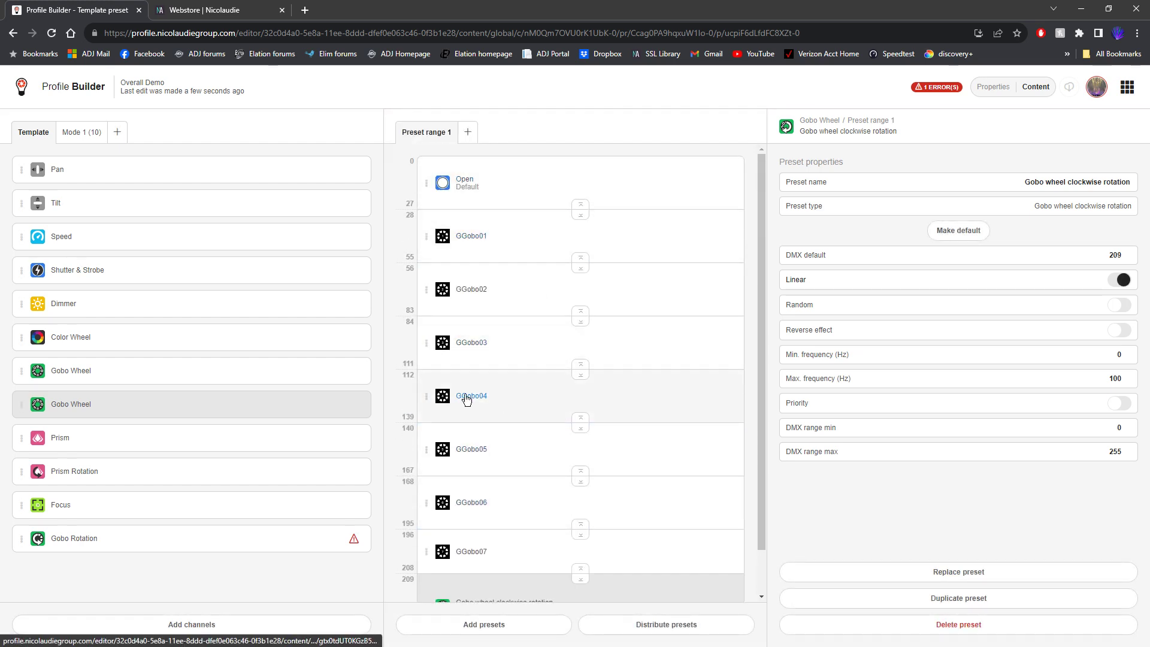
- Move the original Gobo Wheel channel below the new one and check the preset ranges of both
left_click(158, 376)
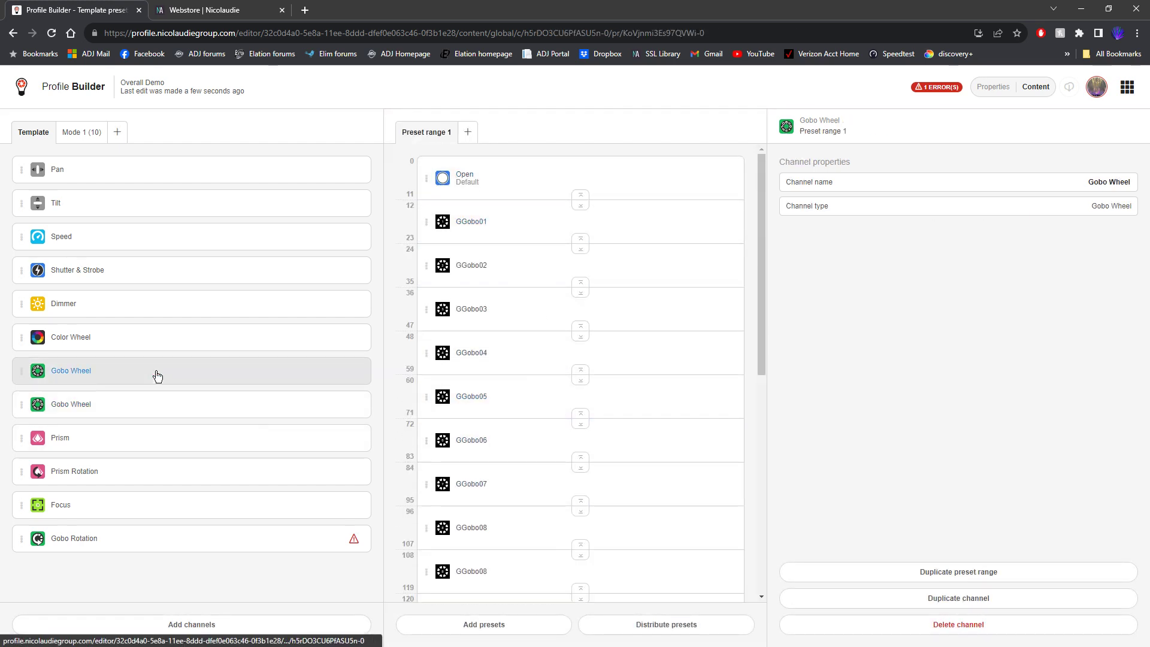
left_click_drag(18, 371, 20, 413)
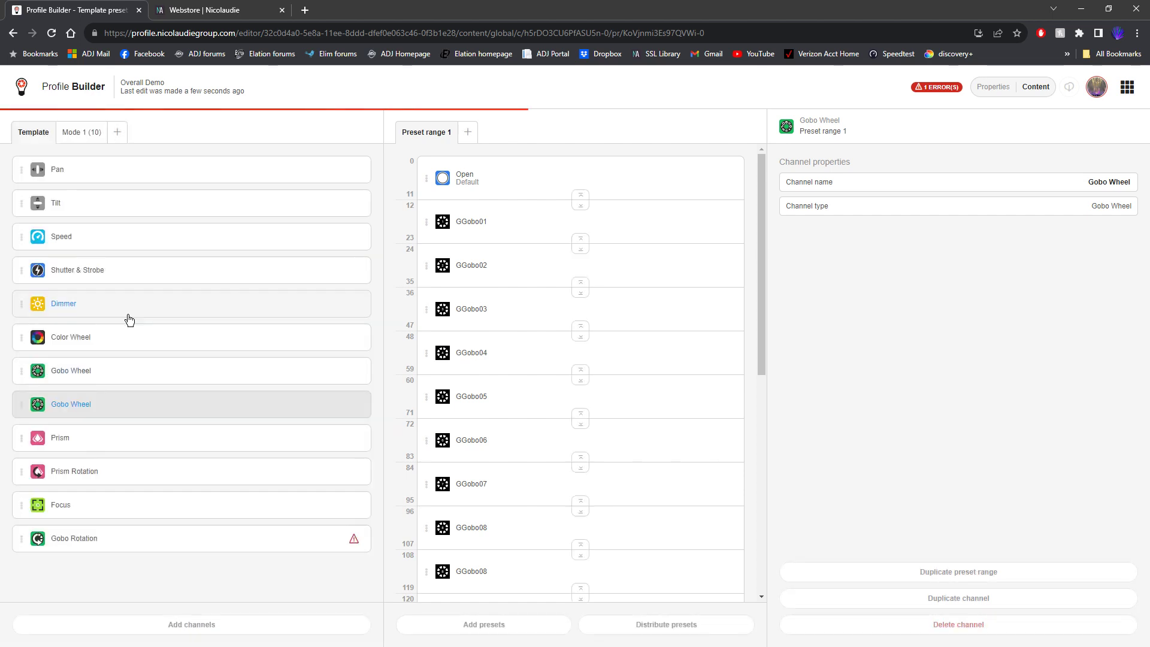
left_click(144, 374)
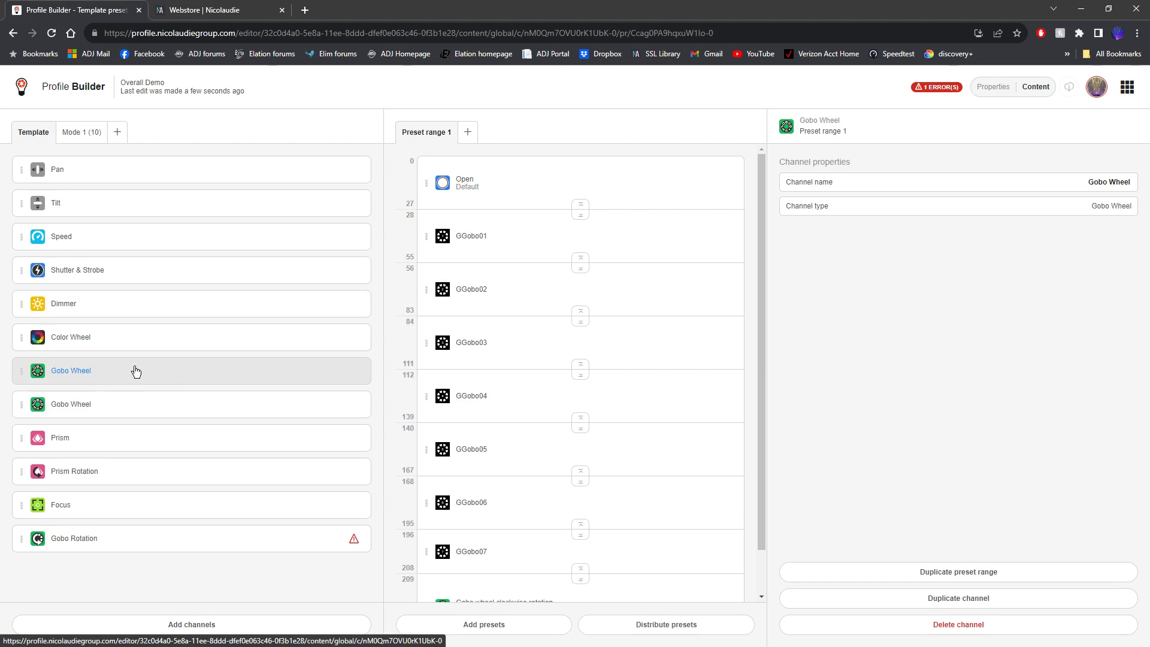
left_click(126, 403)
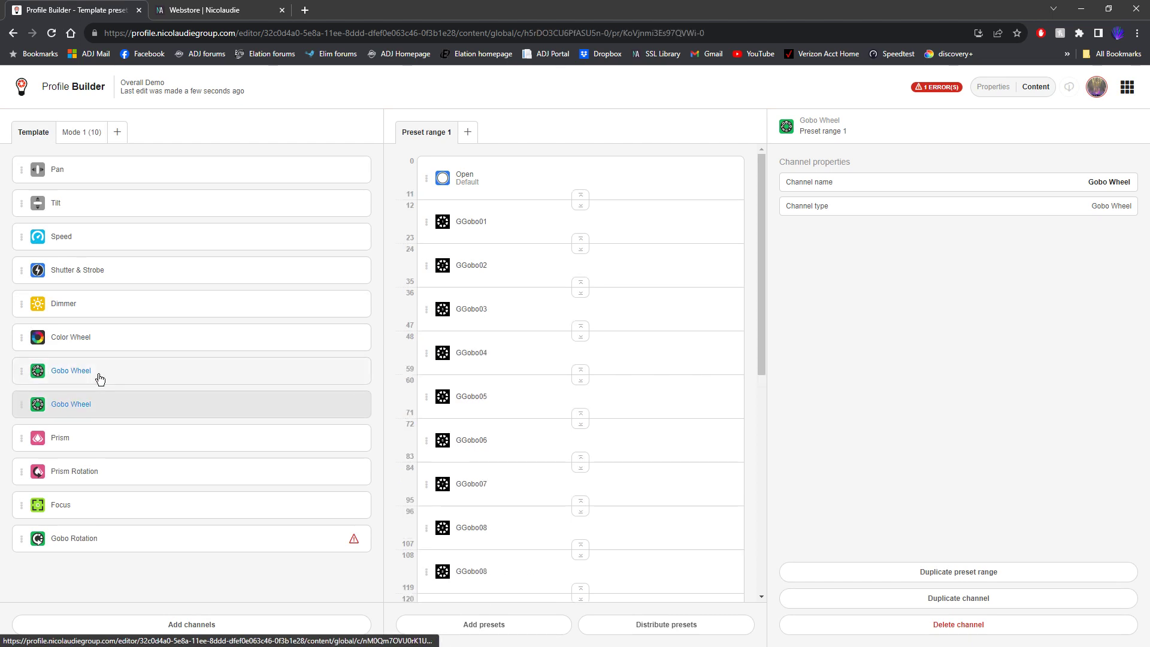
- Rename the upper Gobo Wheel channel, the one with seven gobos, as R Gobo Wheel
left_click(93, 368)
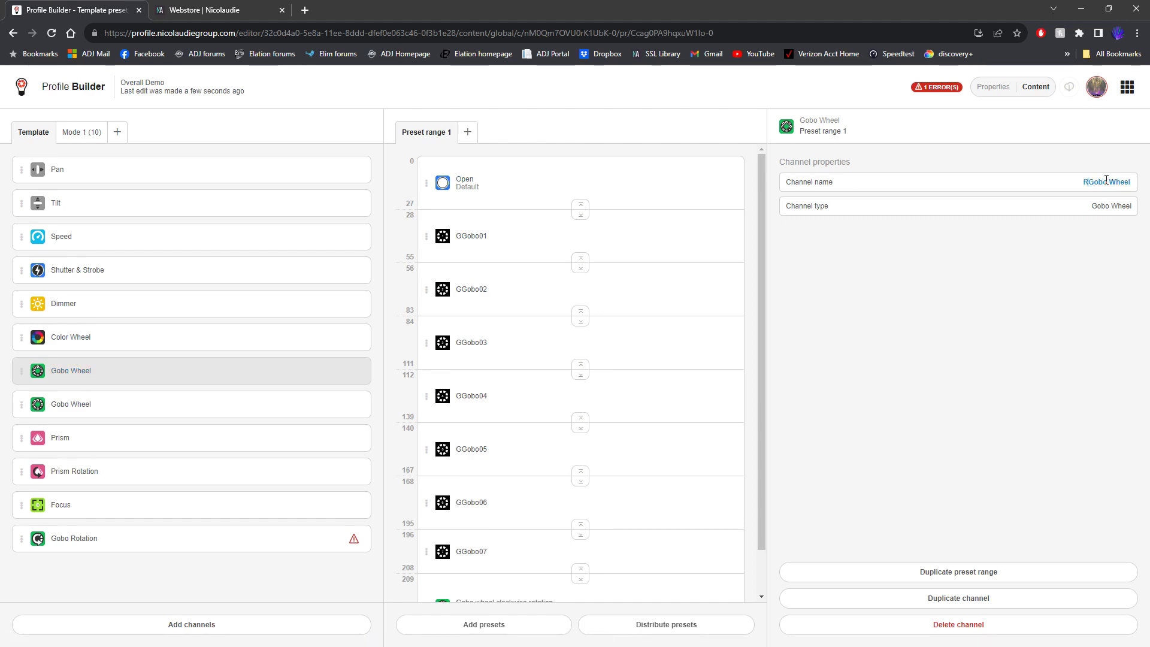
key("ctrl+a")
key("BackSpace")
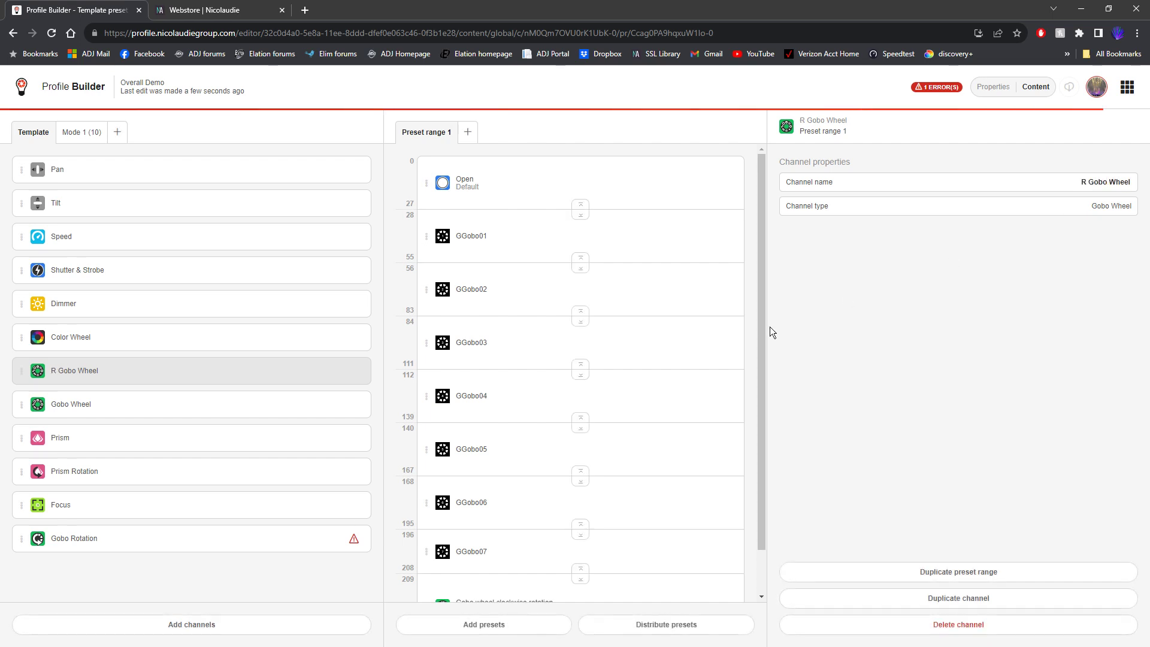
- Move the Gobo Rotation channel directly after the Gobo Wheel, ahead of Prism
left_click(242, 407)
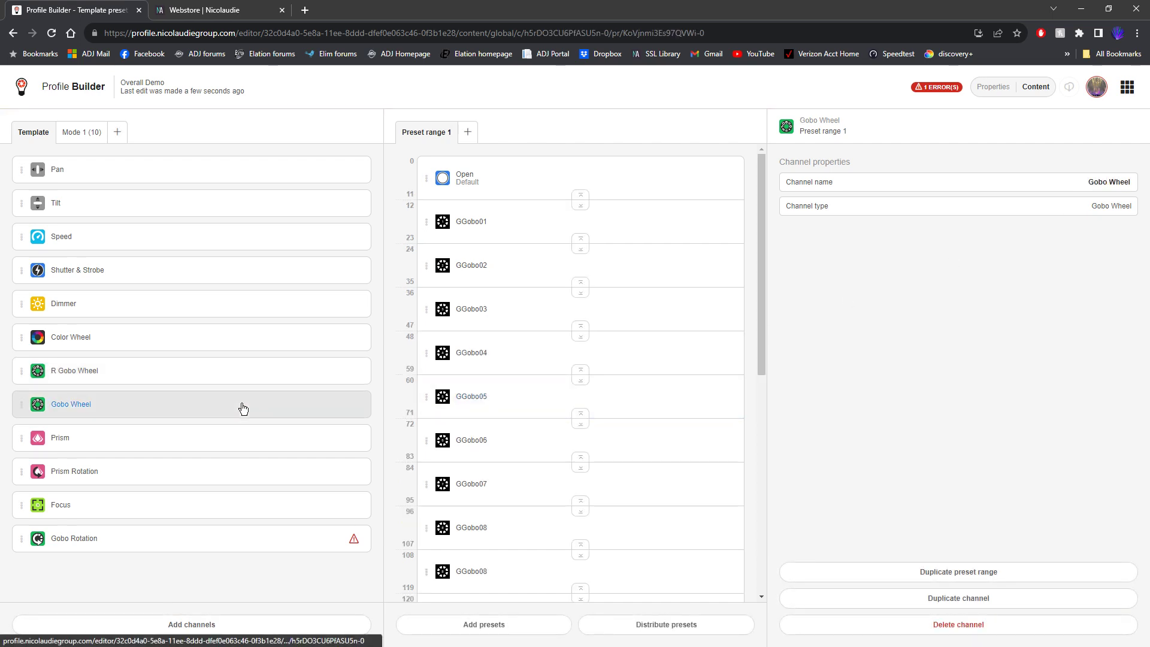
left_click(36, 550)
left_click_drag(28, 540, 56, 430)
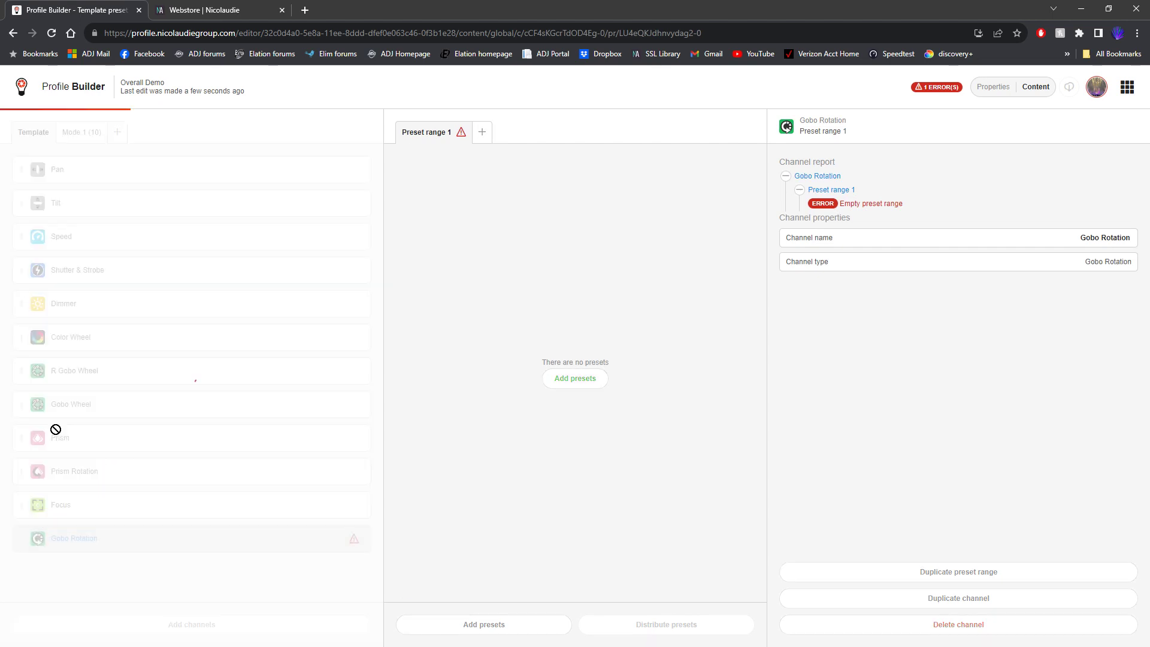
- Choose Gobo rotation index, Gobo clockwise rotation, Rotation off, Gobo anticlockwise rotation, Rotation off and Gobo bounce as presets for the Gobo Rotation channel
left_click(602, 381)
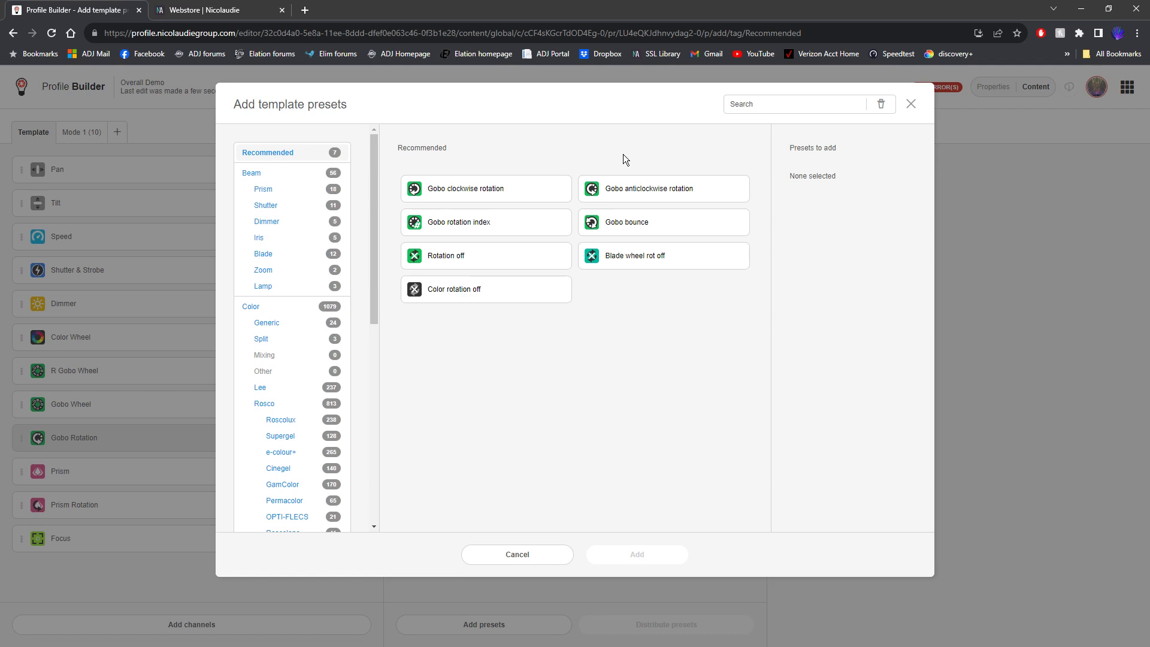
left_click(495, 223)
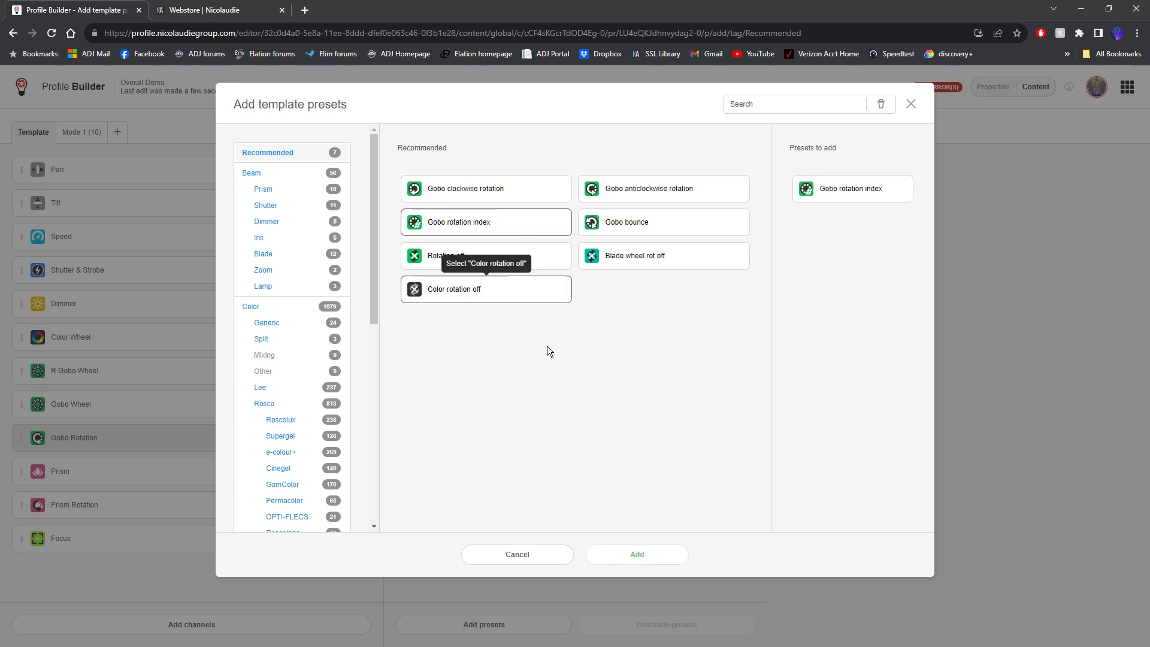
left_click(473, 187)
left_click(475, 256)
left_click(649, 181)
left_click(511, 258)
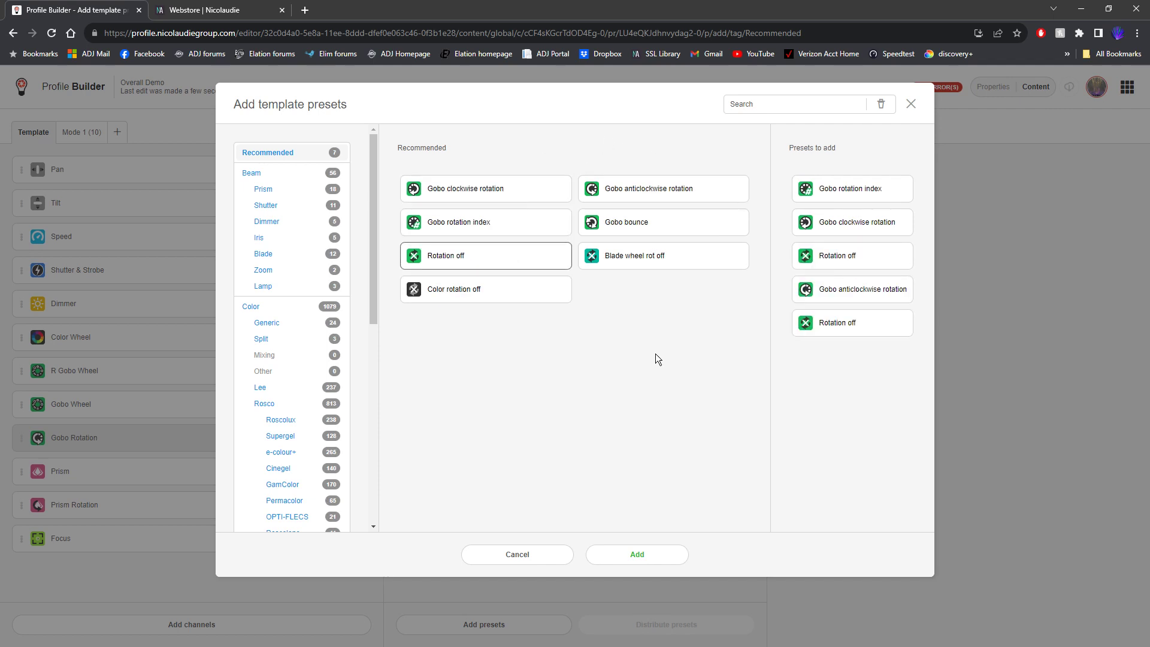
left_click(621, 231)
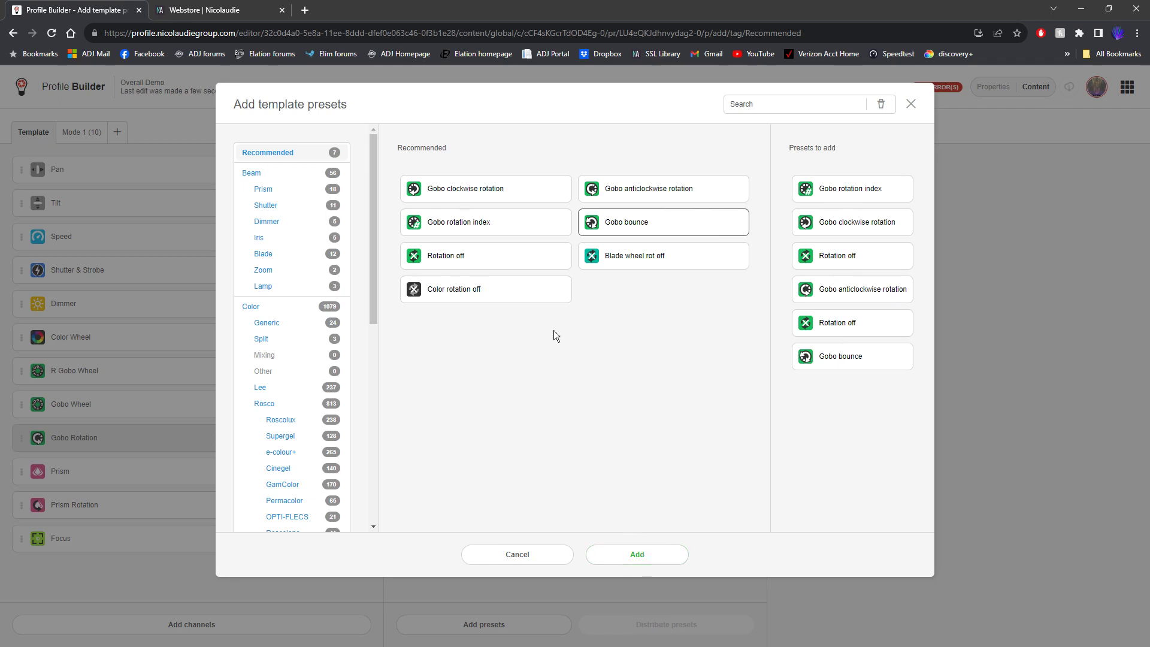
- Look through the preset categories and search the template presets for "shake"
scroll(264, 299, "down", 3)
scroll(264, 318, "down", 4)
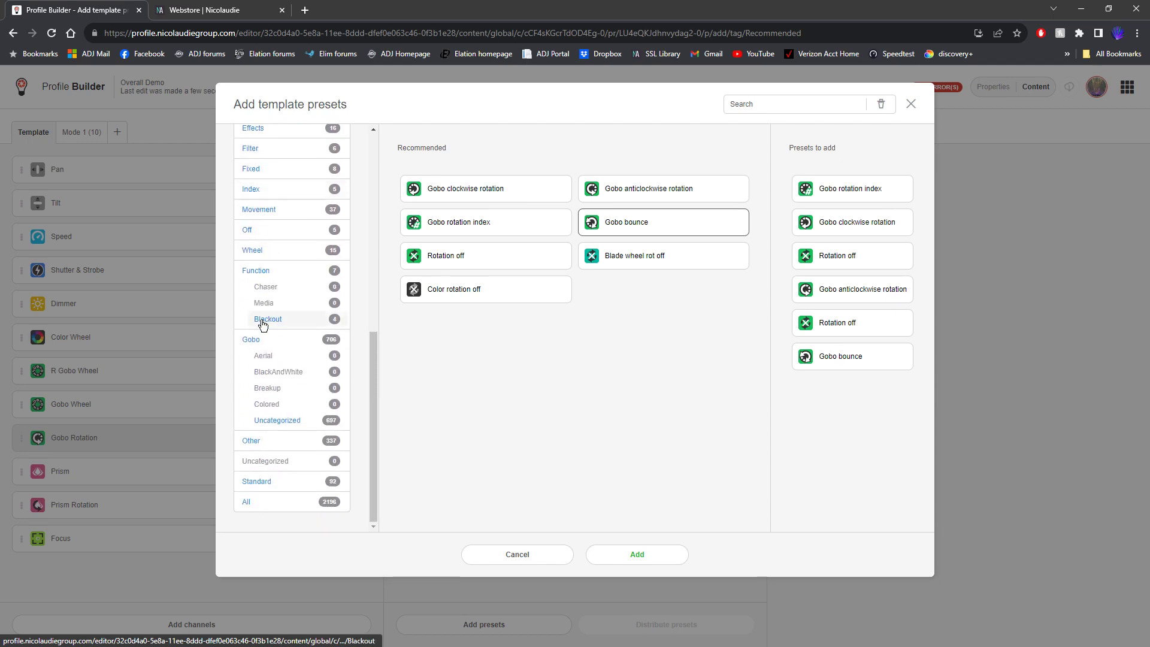
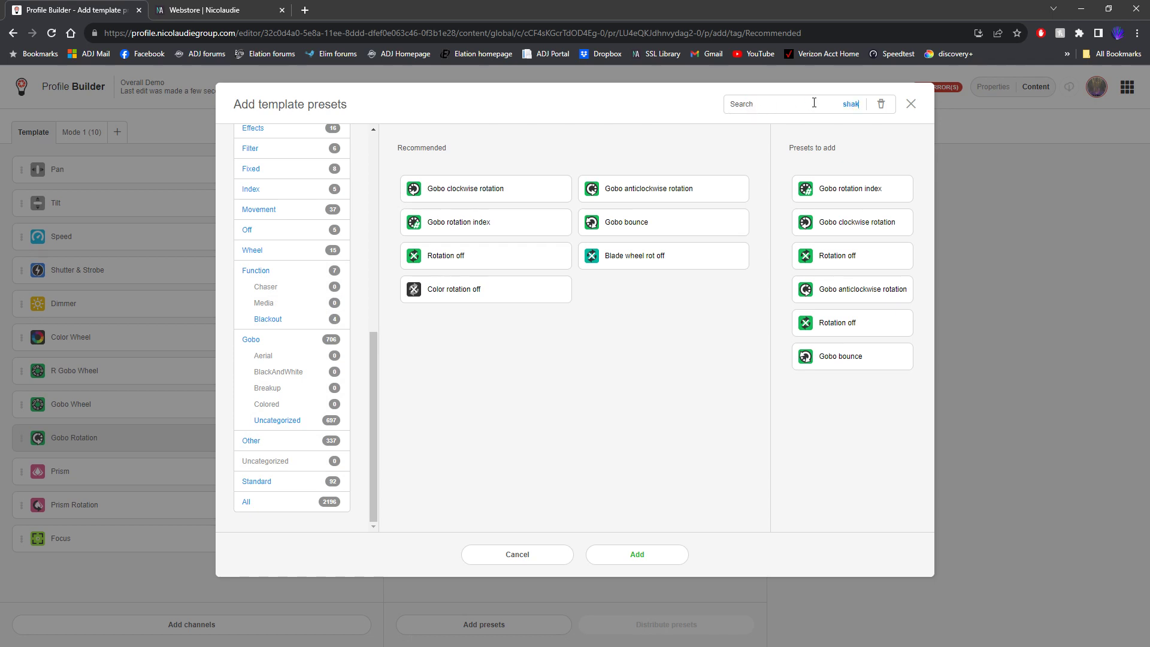
type("e")
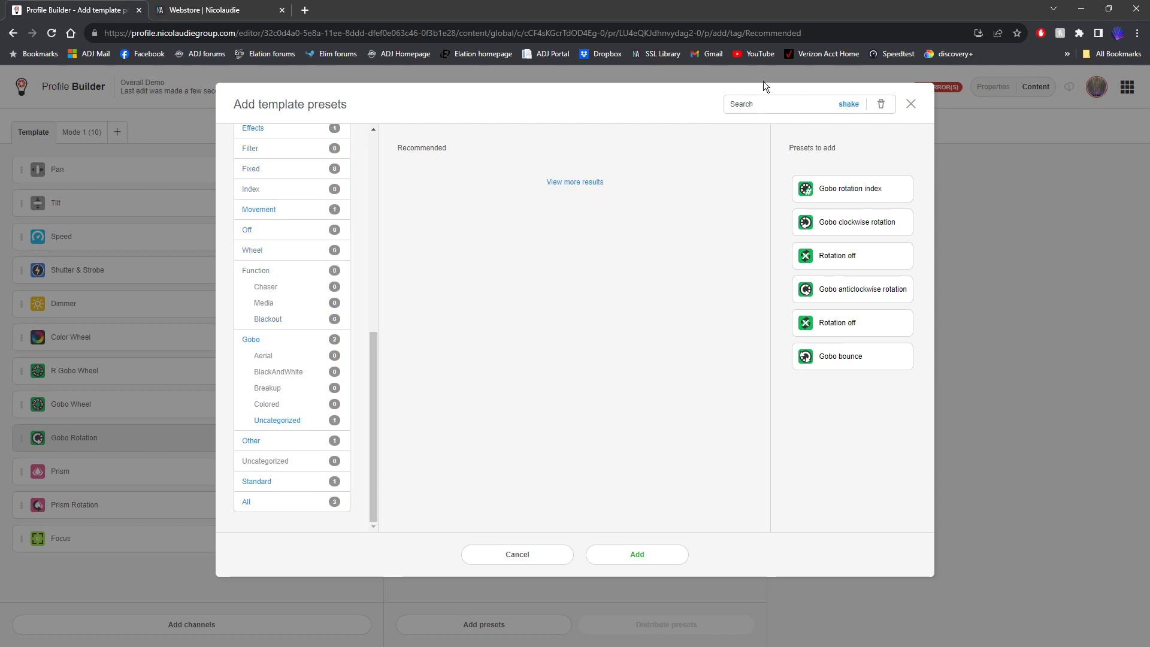
- Clear the preset search and look through the Gobo, Function, Recommended and uncategorized gobo presets for a shake option
left_click(889, 106)
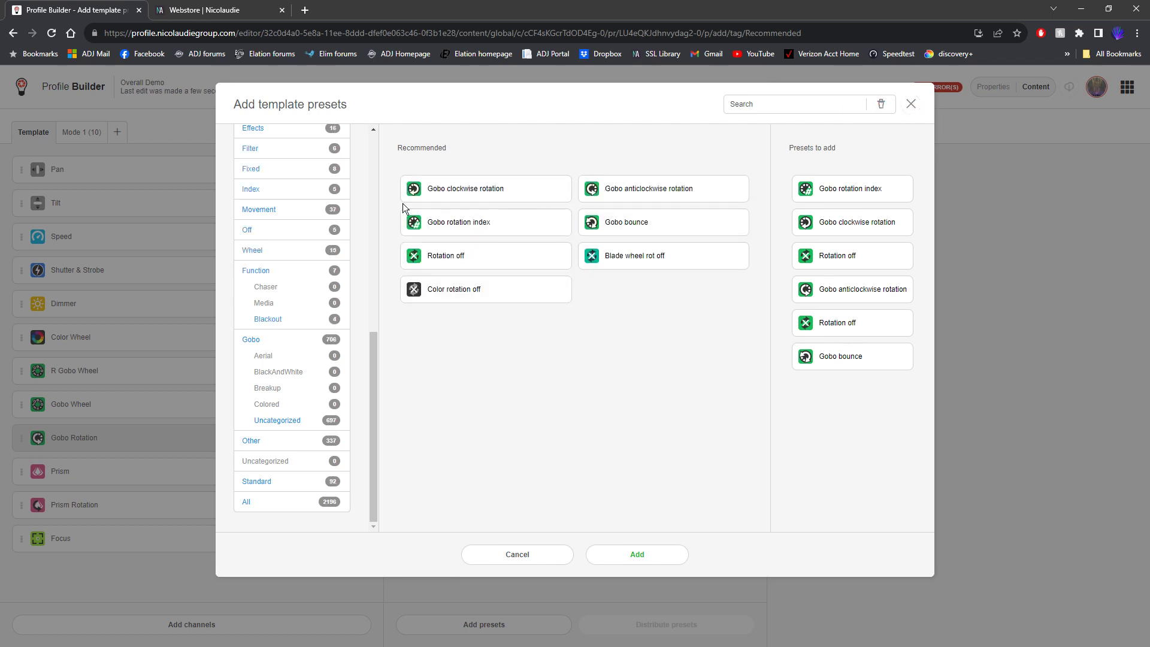
left_click(256, 341)
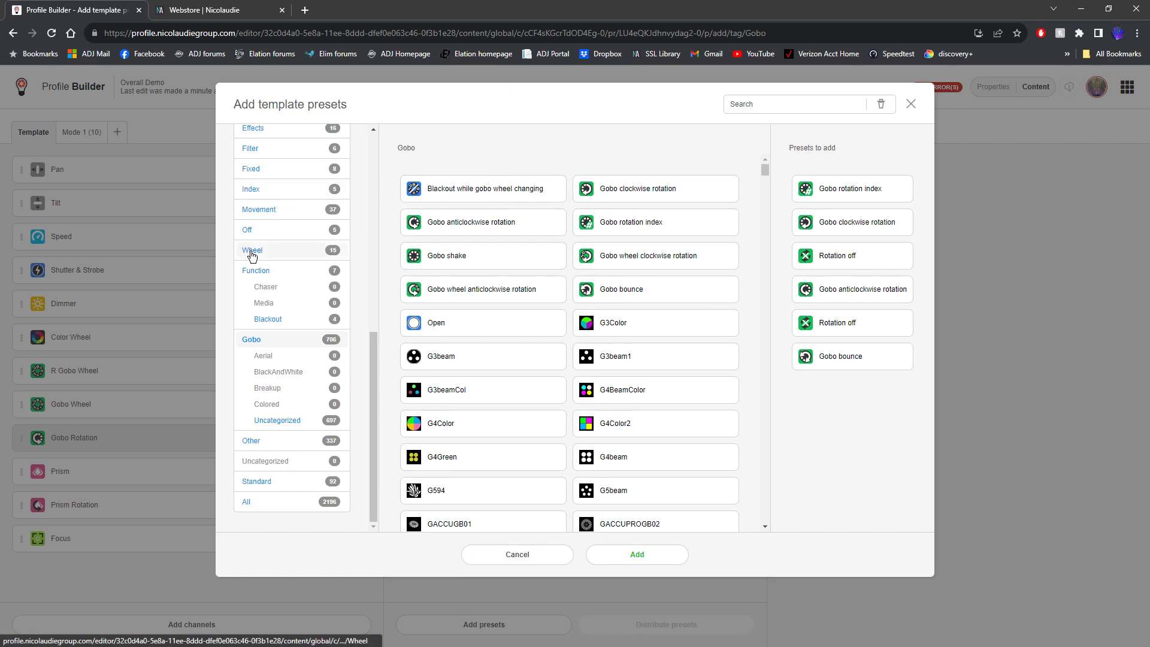
left_click(255, 272)
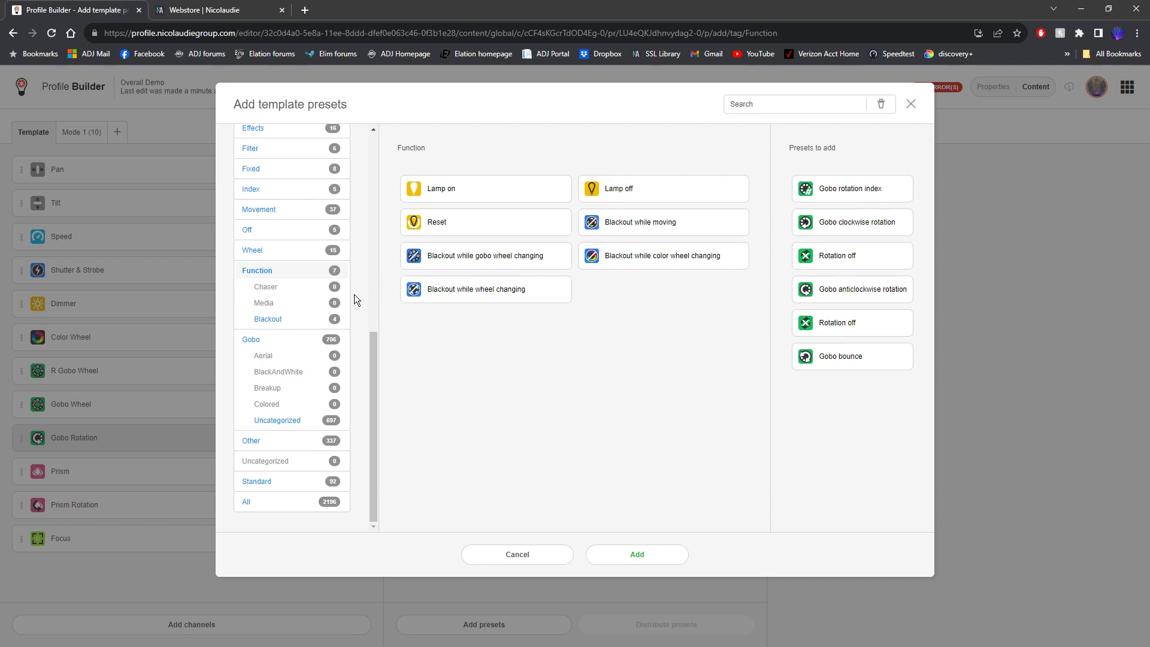
scroll(324, 256, "up", 2)
scroll(324, 256, "up", 7)
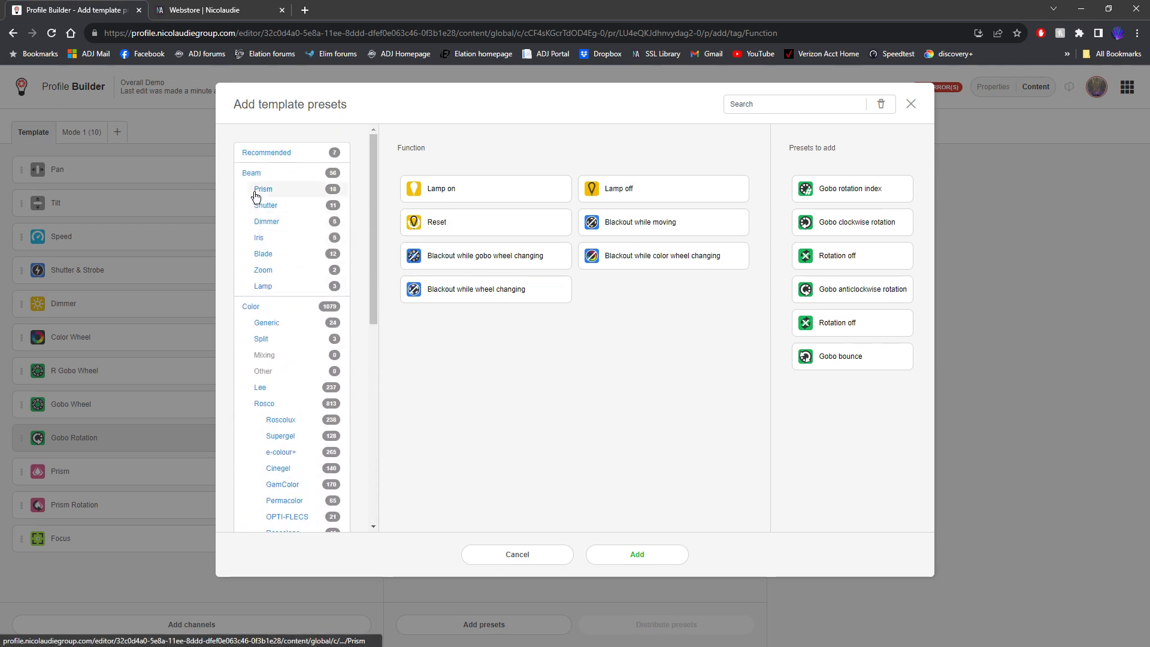
left_click(259, 153)
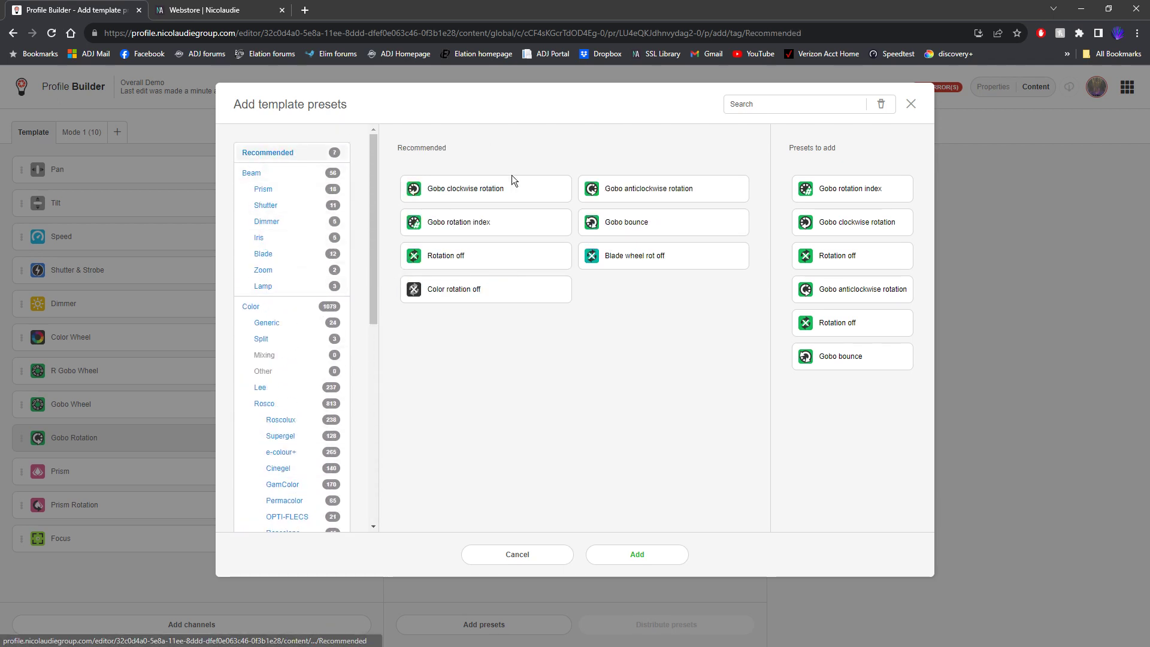
scroll(288, 342, "down", 8)
scroll(289, 342, "down", 1)
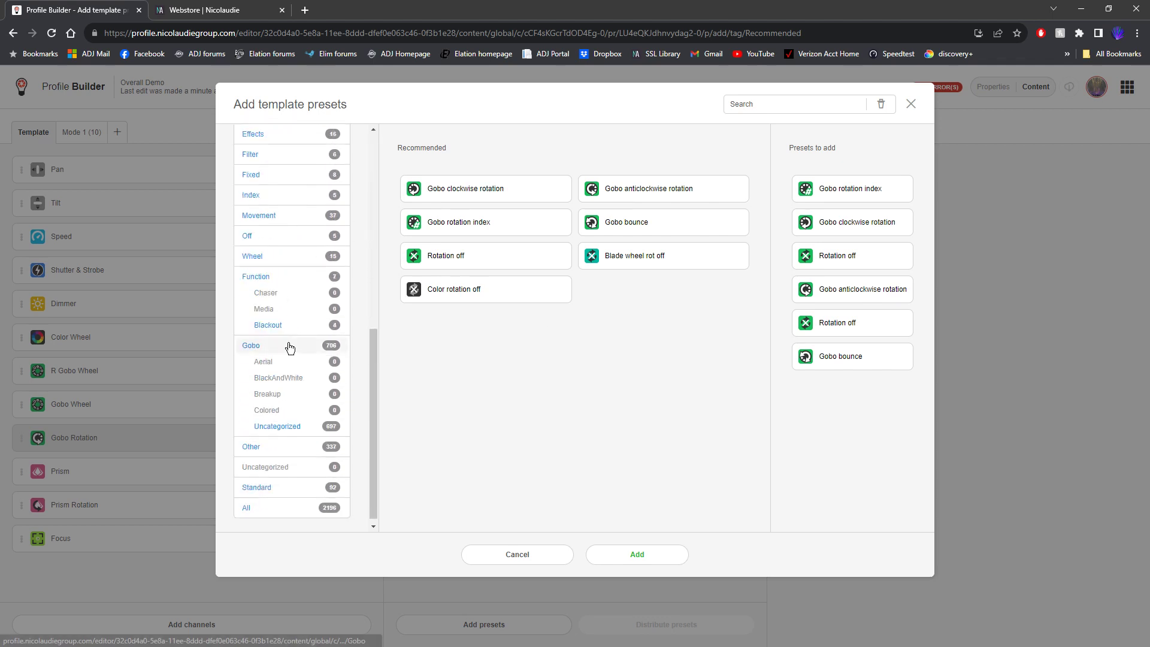
left_click(263, 426)
scroll(597, 229, "down", 10)
scroll(596, 229, "down", 5)
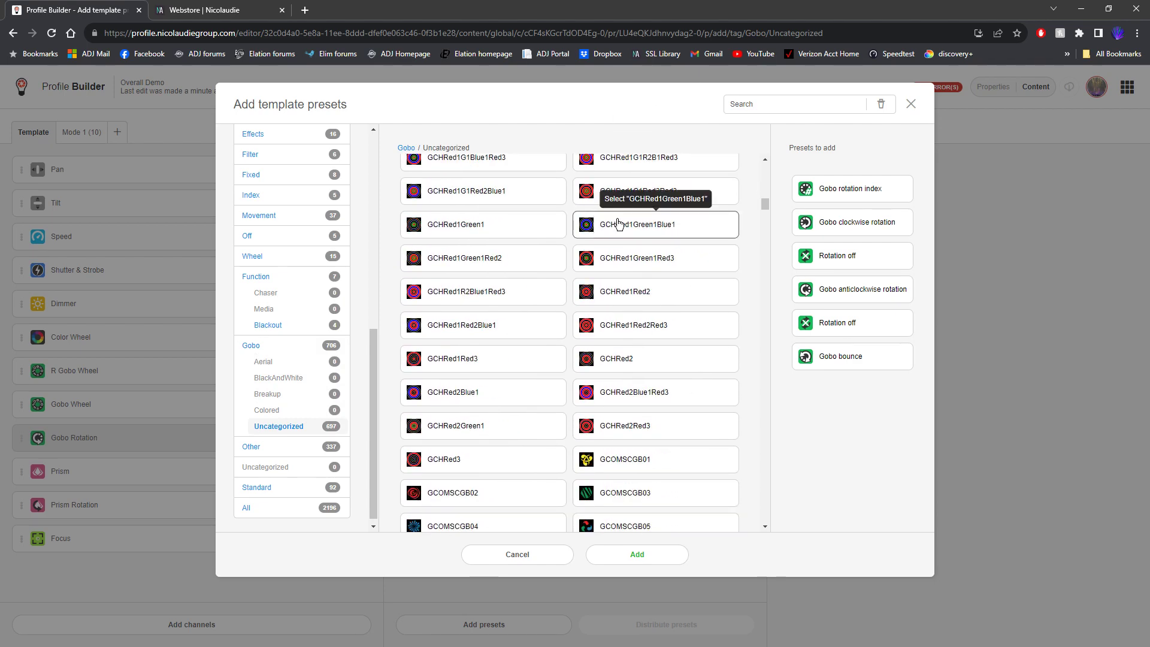
- Search the uncategorized gobo presets for "shake", clear the search and return to the recommended presets
left_click(824, 113)
type("sh")
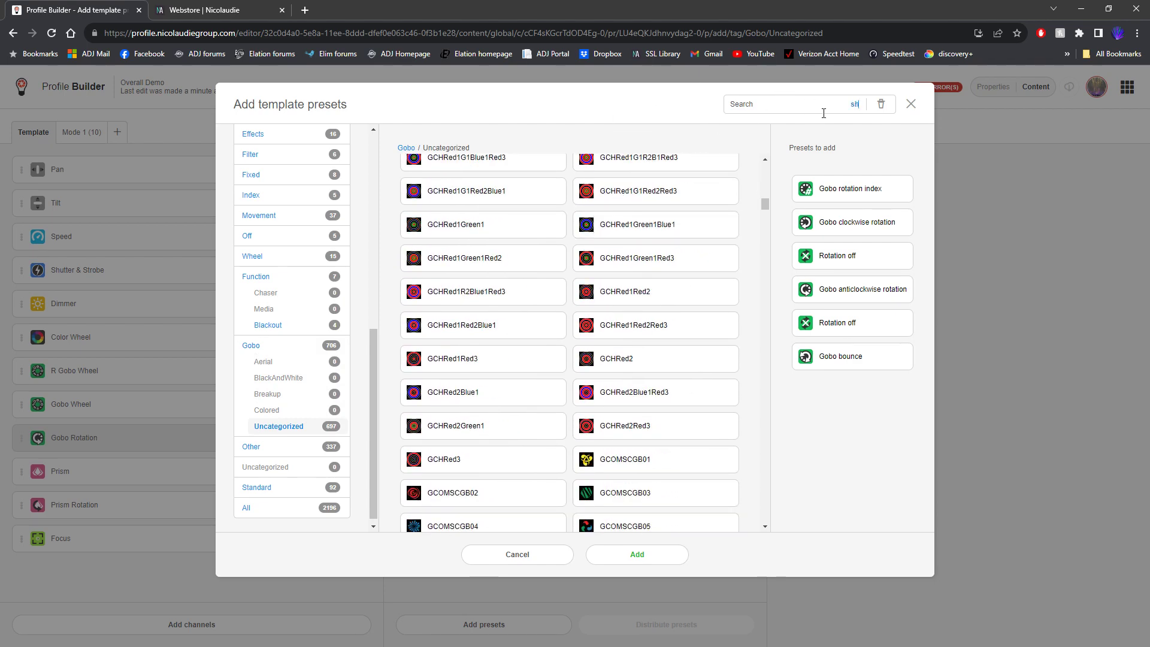
type("ake")
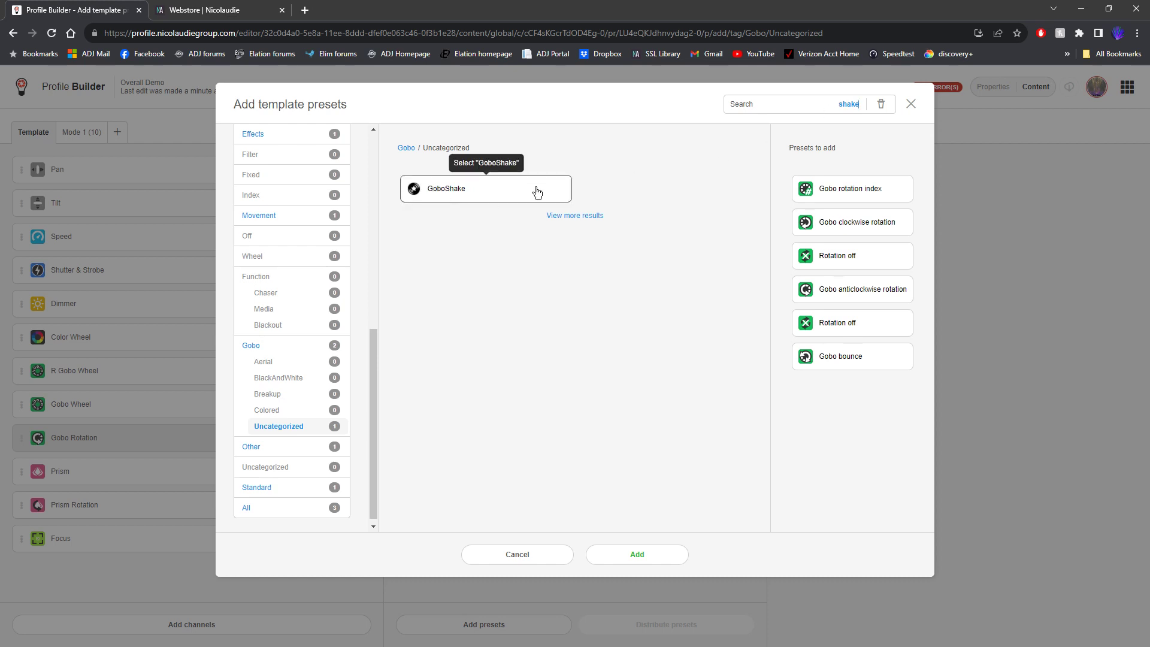
left_click(881, 104)
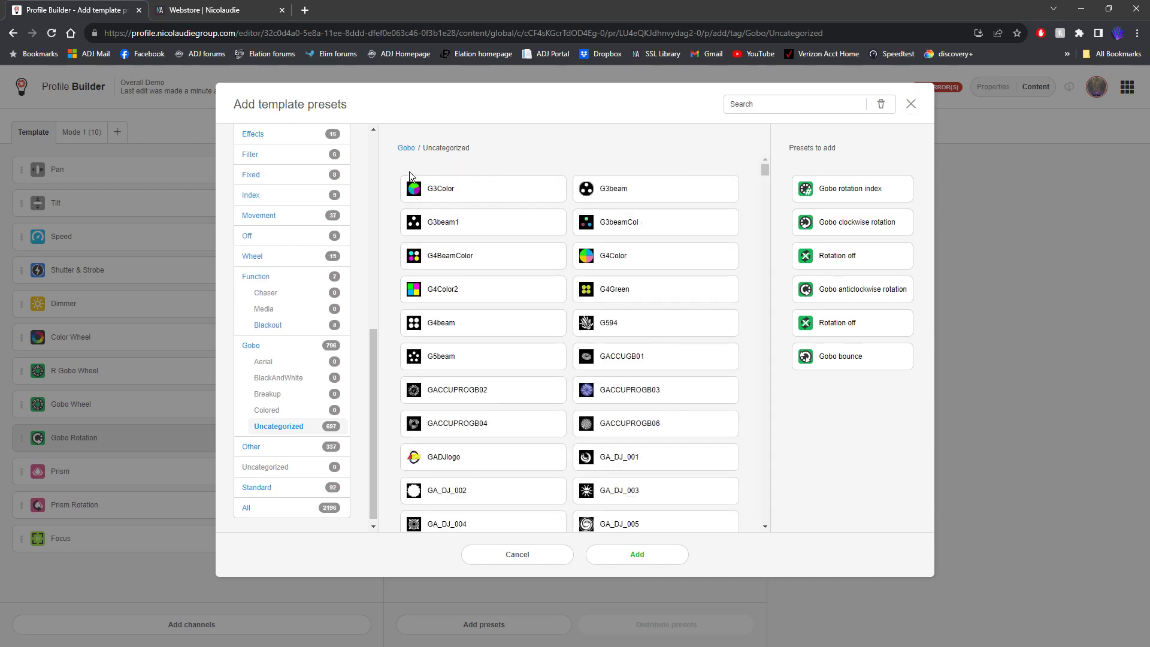
scroll(299, 240, "up", 10)
left_click(260, 157)
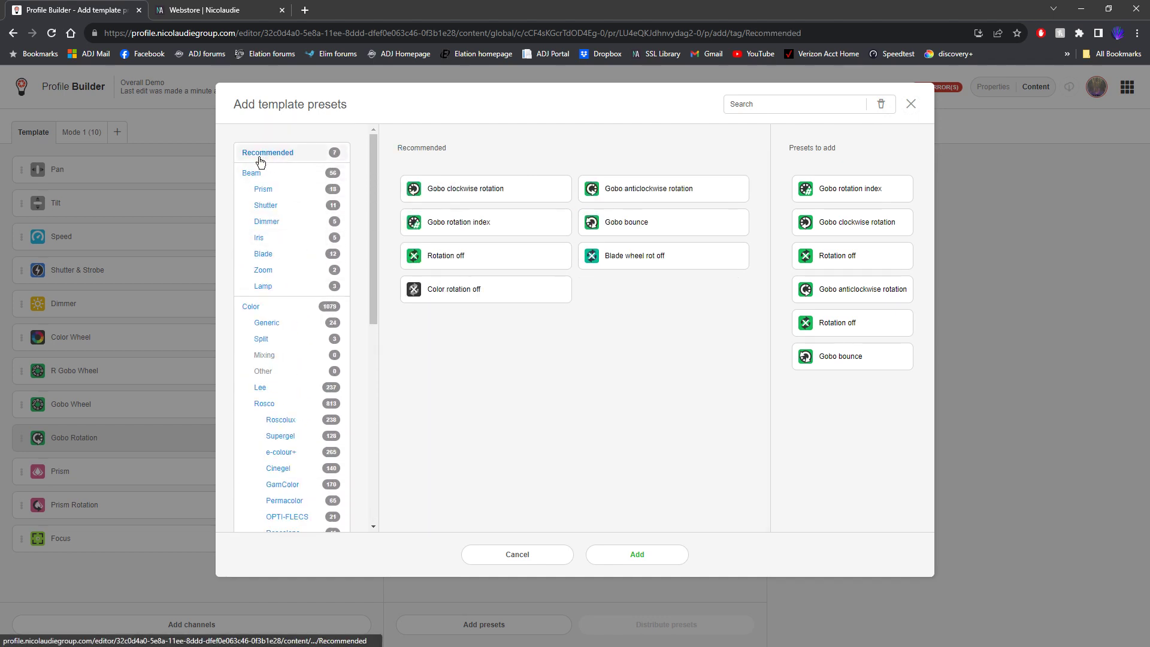
- Add the chosen presets to Gobo Rotation and end Gobo rotation index at 63, clockwise rotation at 122 and the second Rotation off at 170
left_click(656, 557)
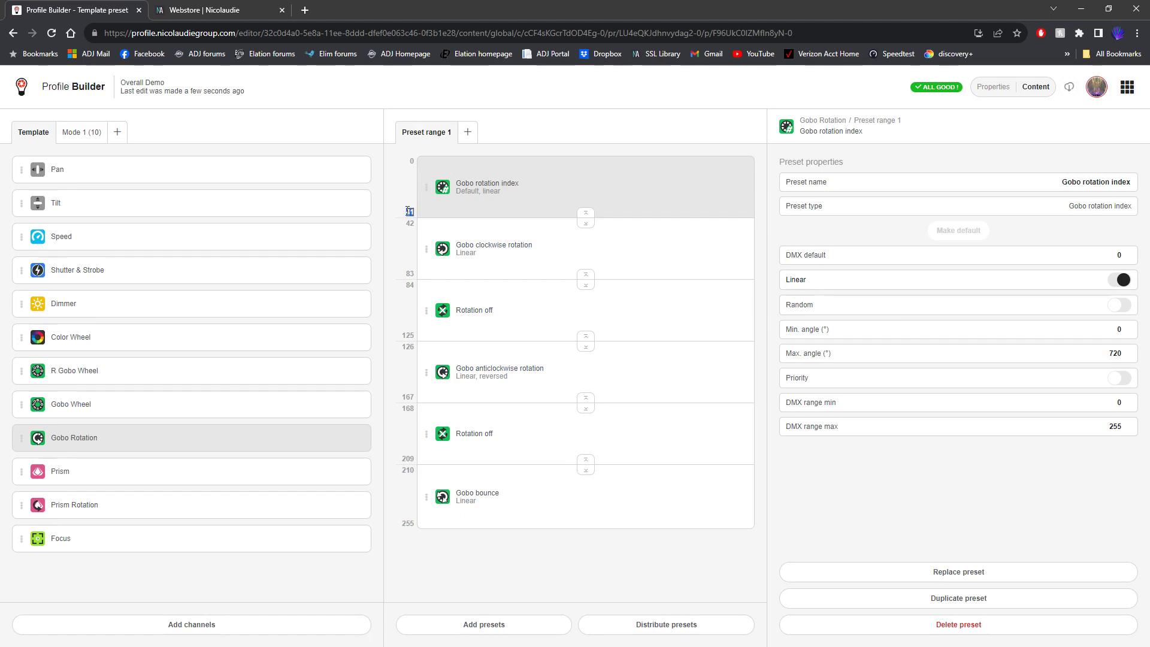
left_click_drag(408, 211, 407, 210)
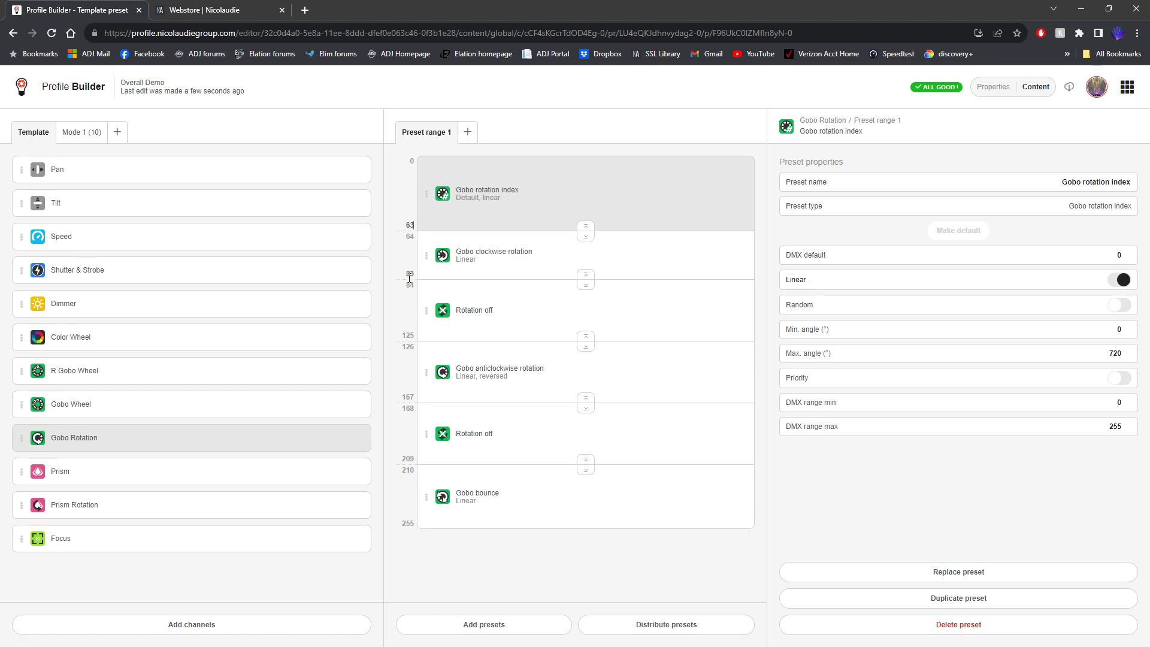
left_click_drag(583, 280, 577, 309)
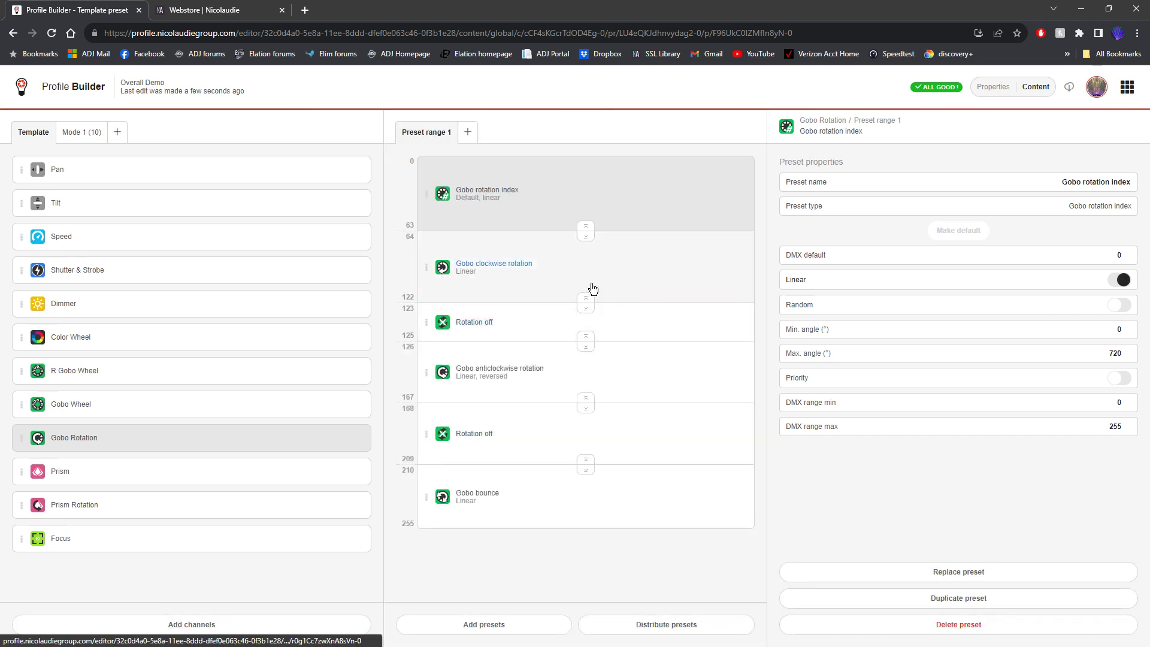
left_click_drag(586, 465, 586, 450)
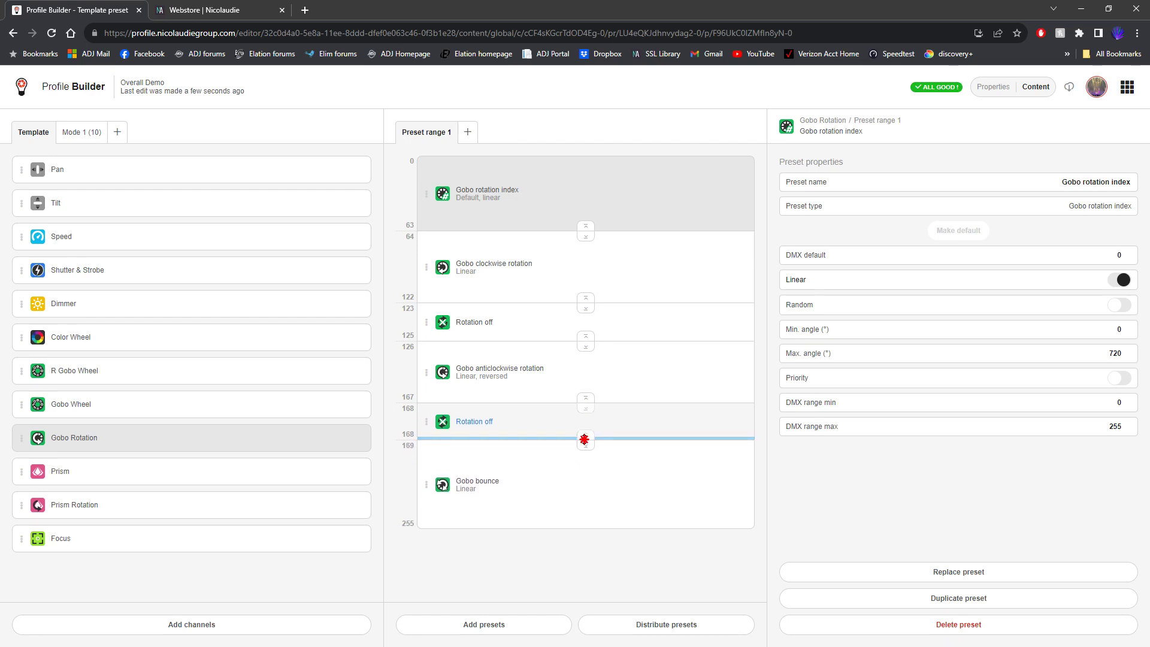
left_click_drag(584, 440, 584, 440)
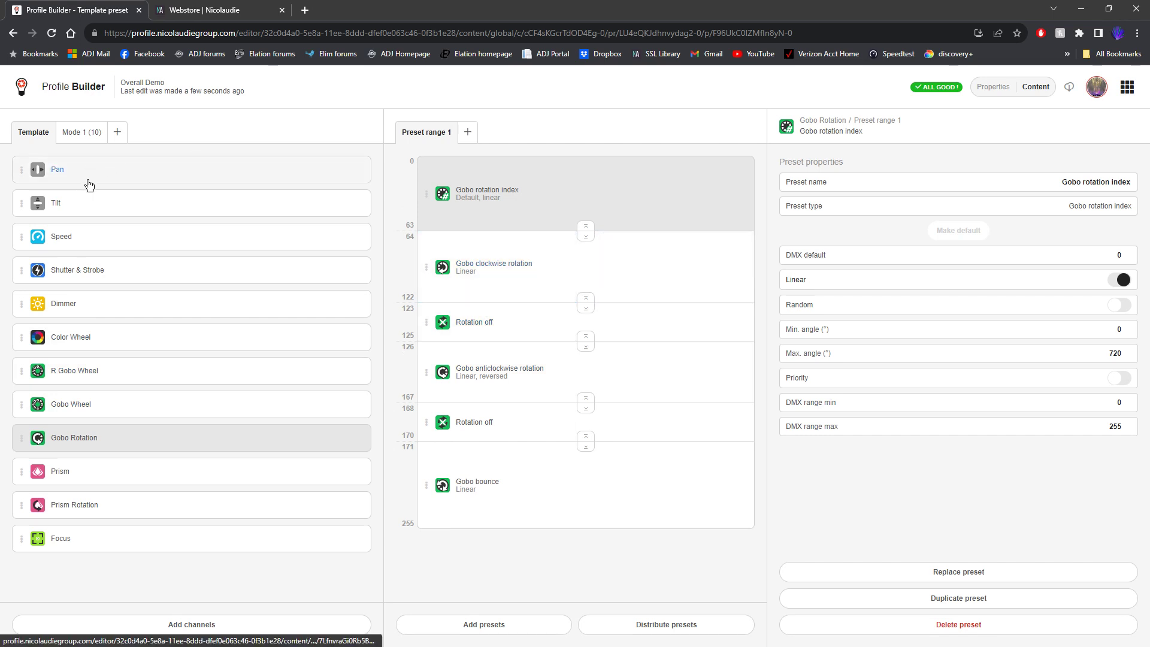
- Delete all ten existing channels from Mode 1, working from Focus back to Pan
left_click(164, 127)
left_click(83, 128)
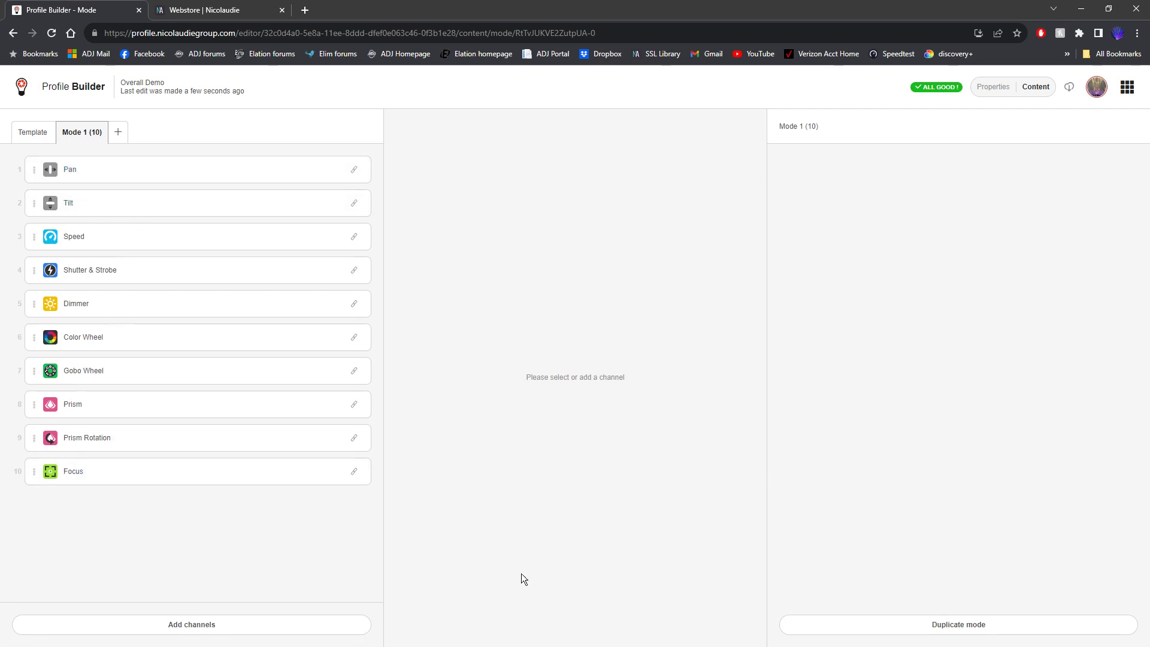
left_click(163, 481)
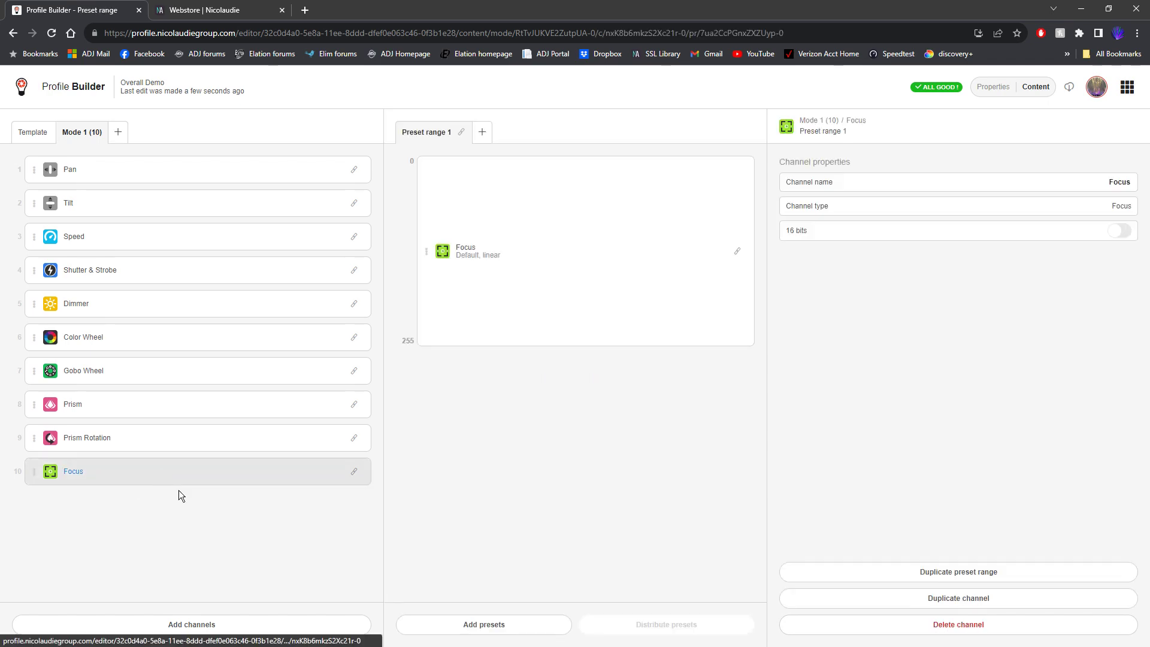
left_click(901, 625)
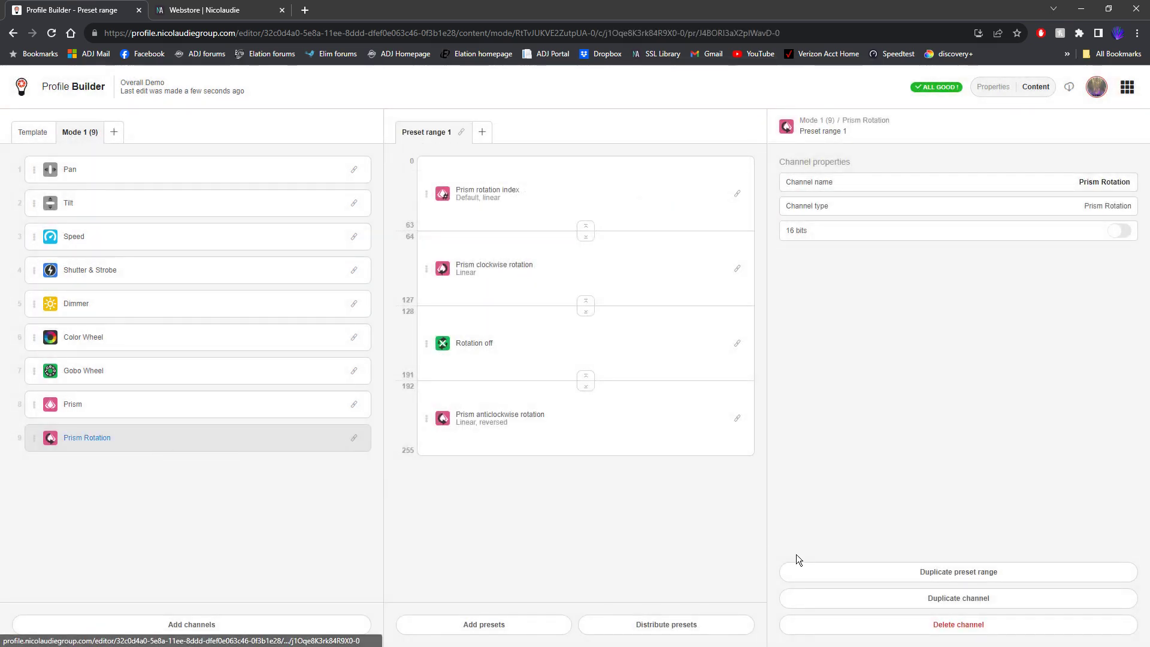
left_click(937, 625)
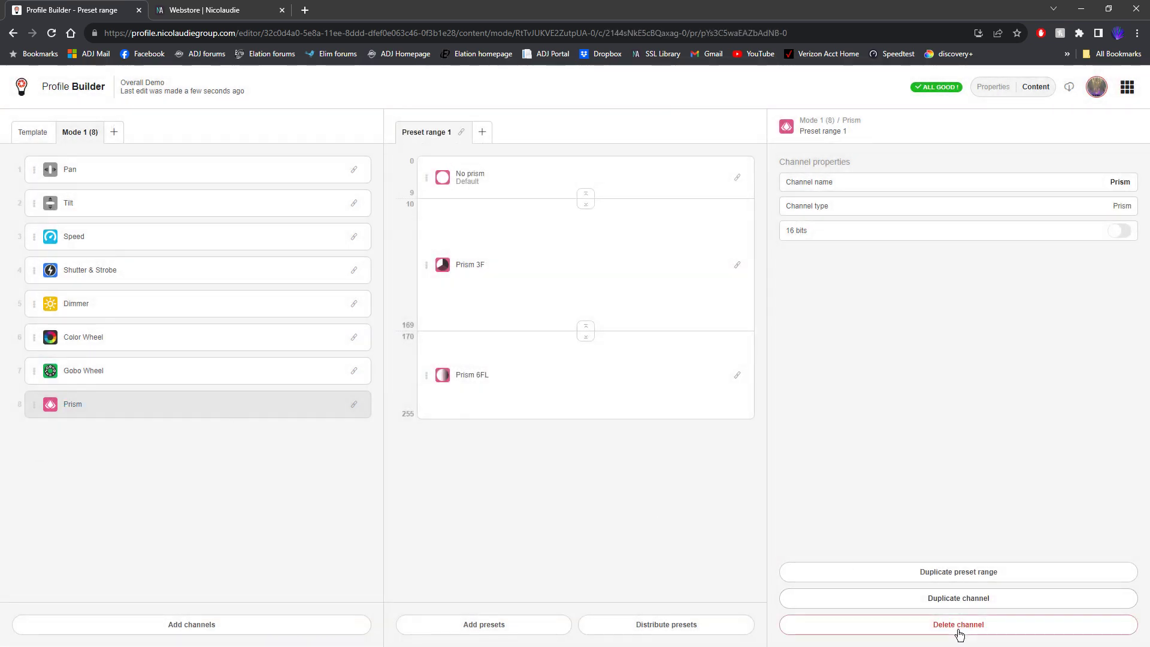
left_click(958, 626)
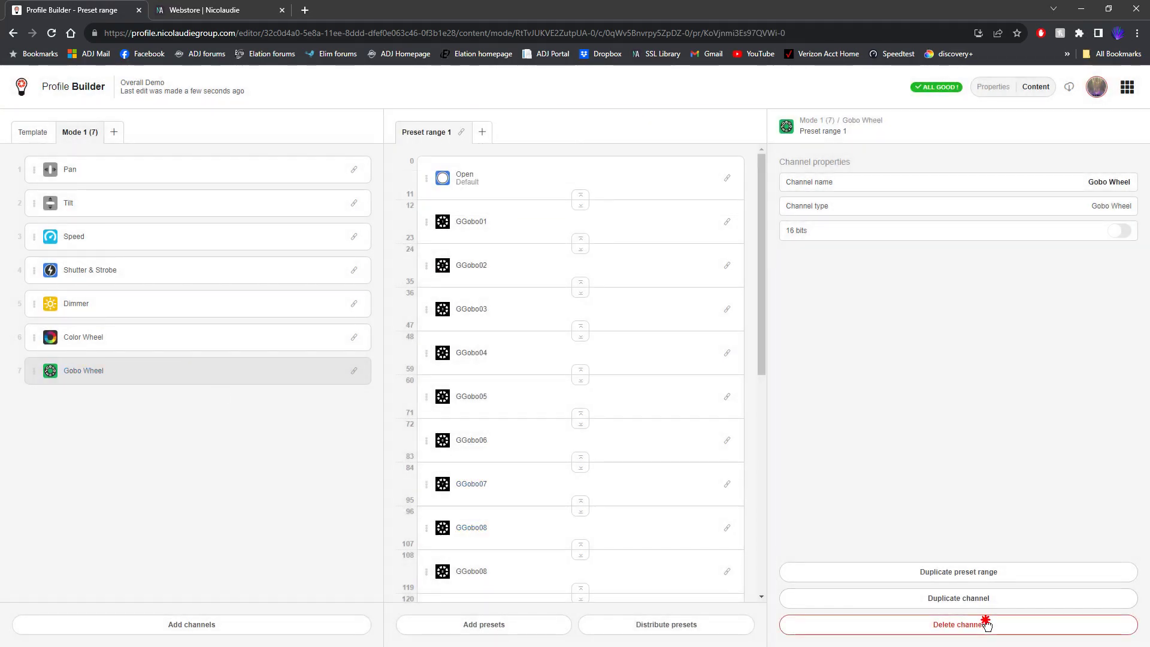
left_click(987, 625)
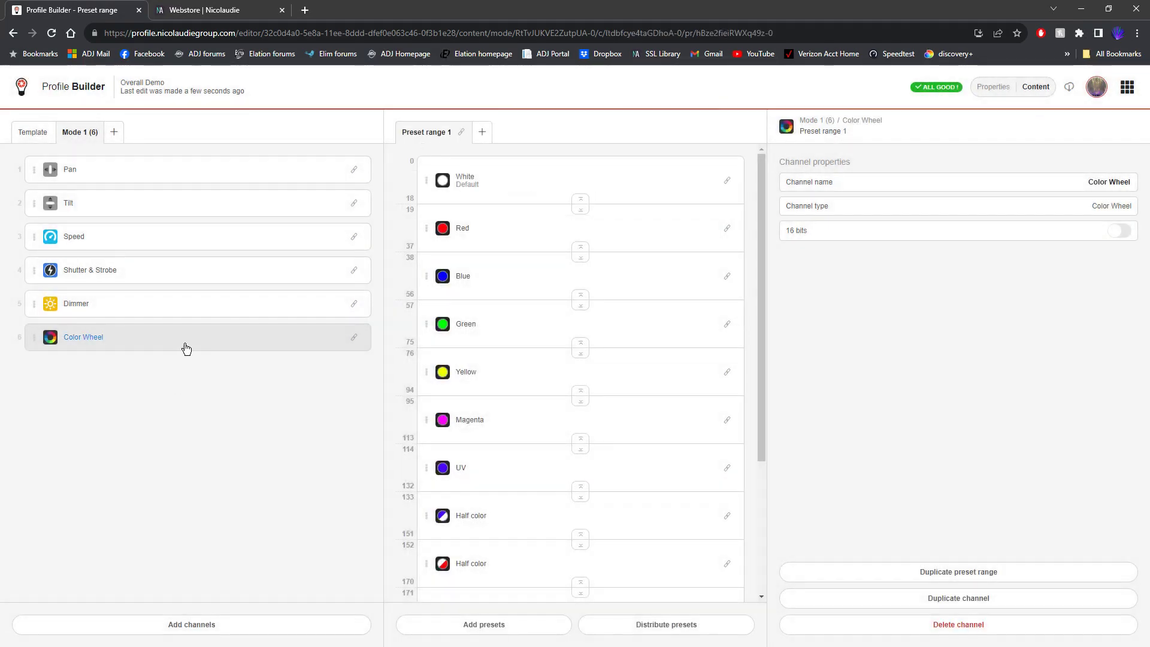
left_click(1031, 628)
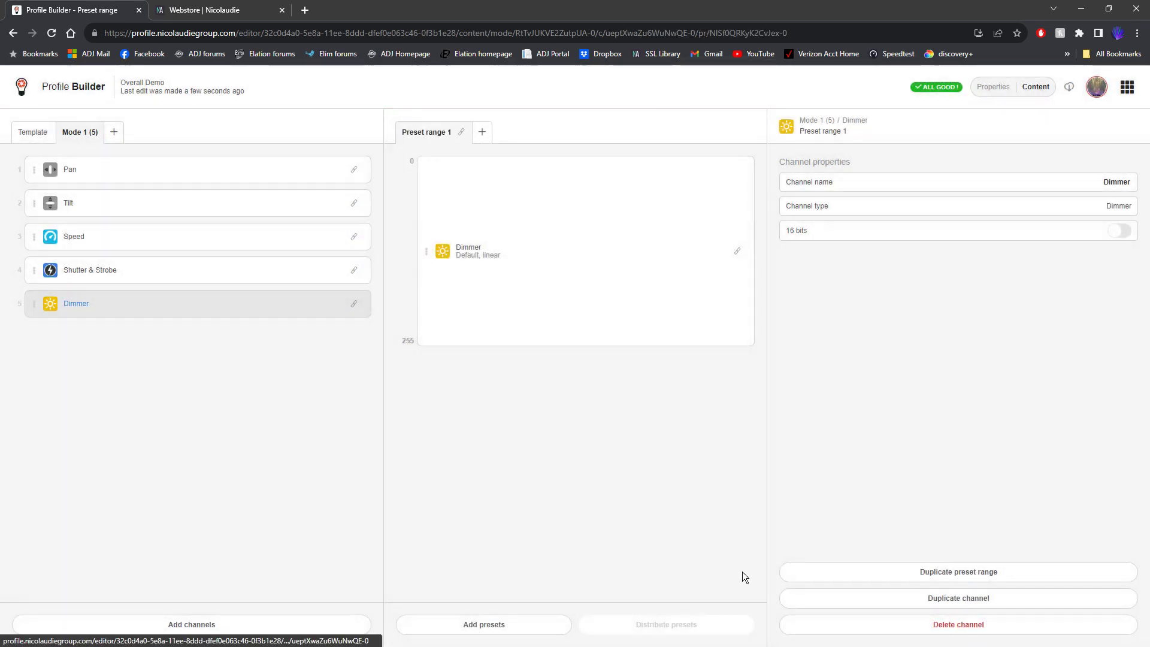
left_click(911, 627)
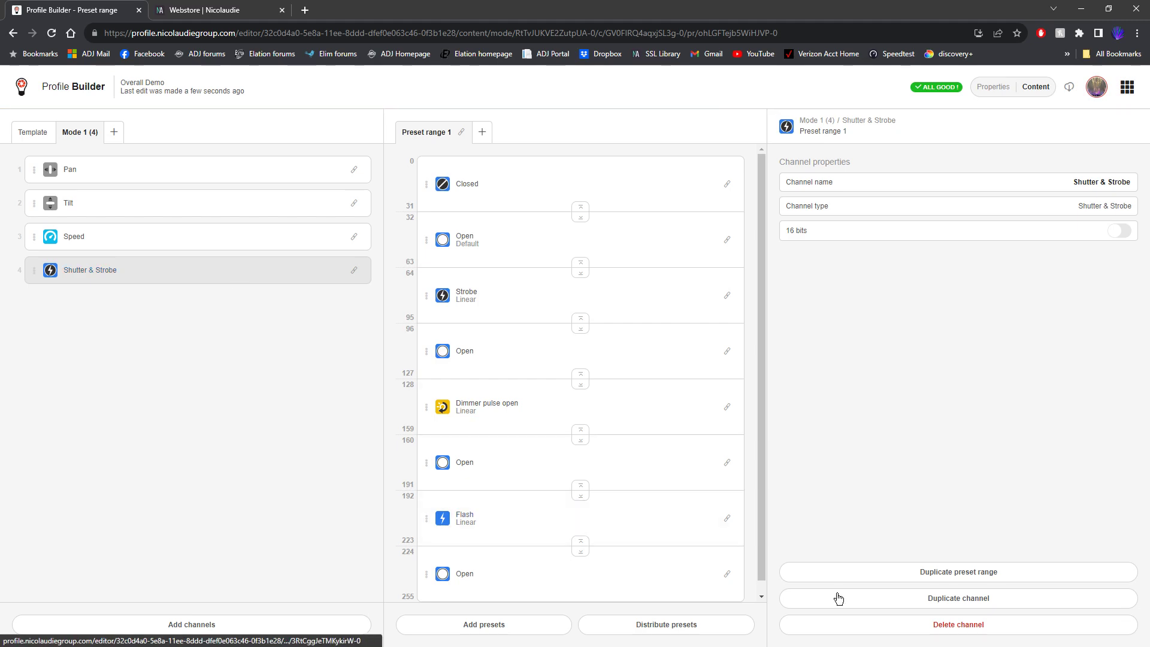
left_click(912, 625)
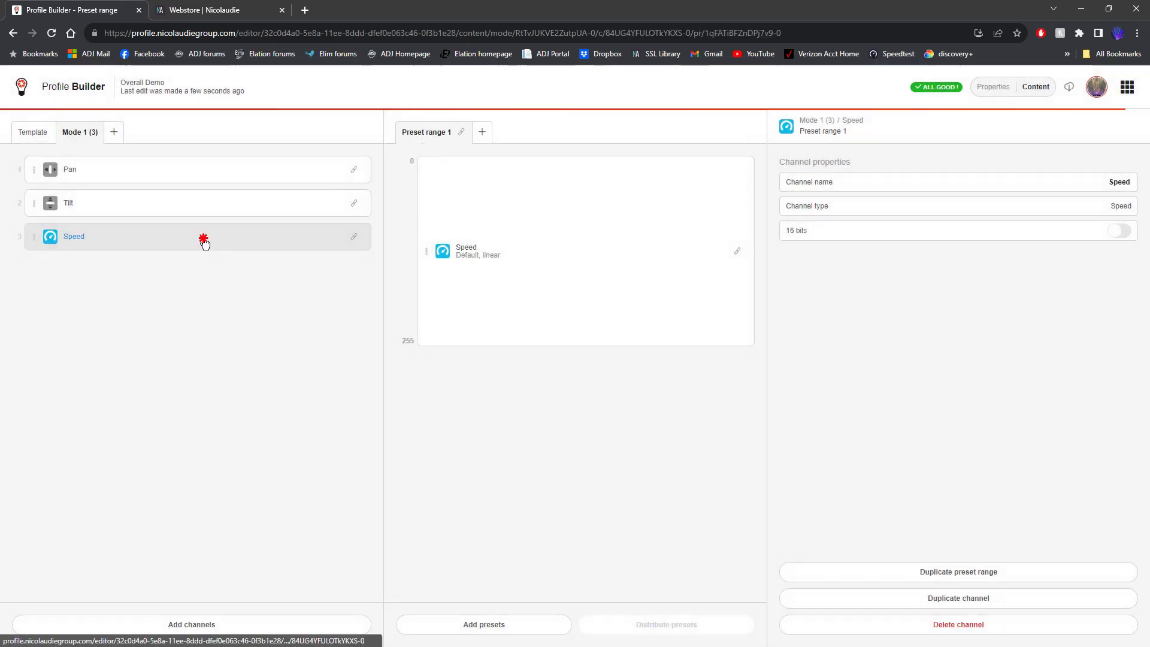
left_click(887, 623)
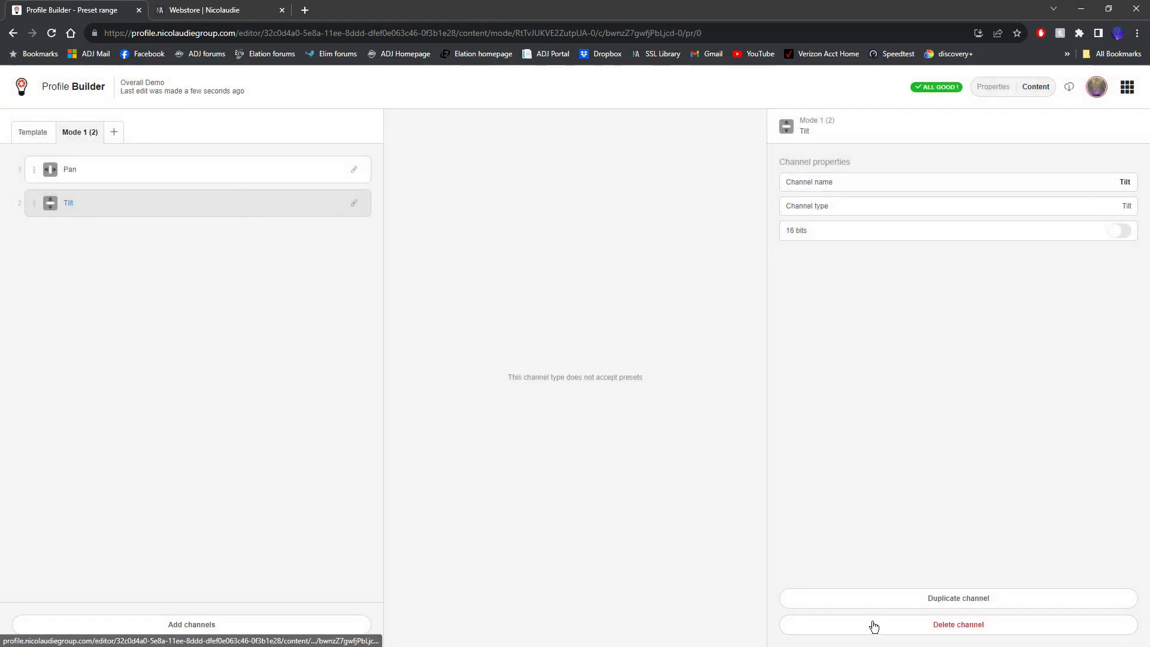
left_click(873, 624)
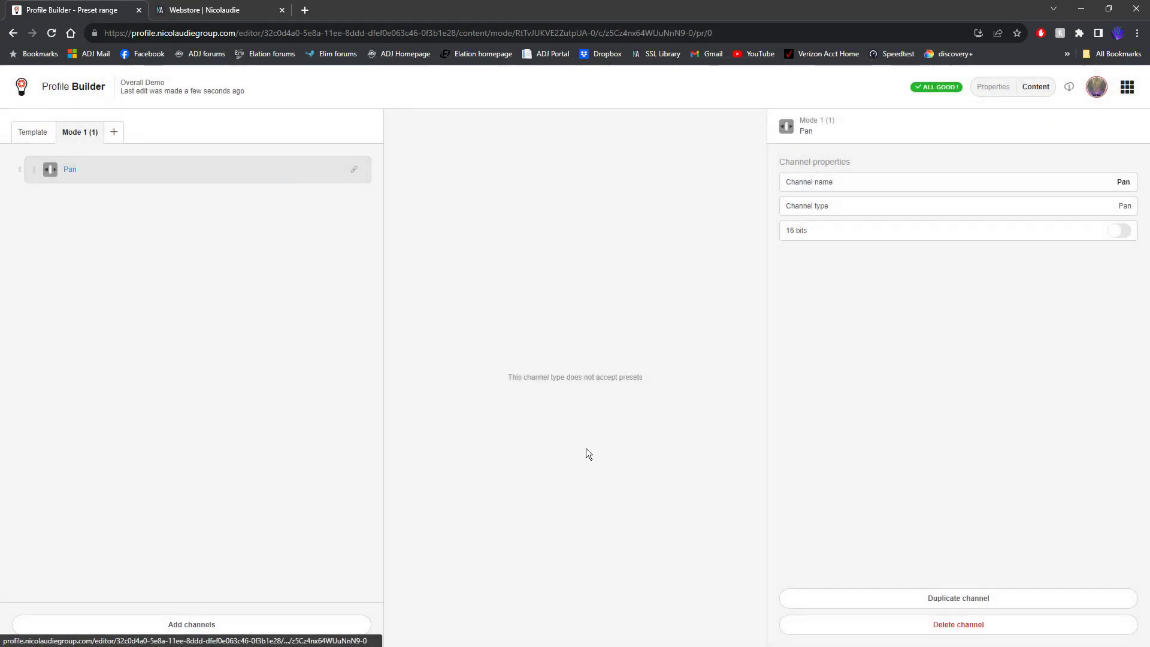
left_click(932, 624)
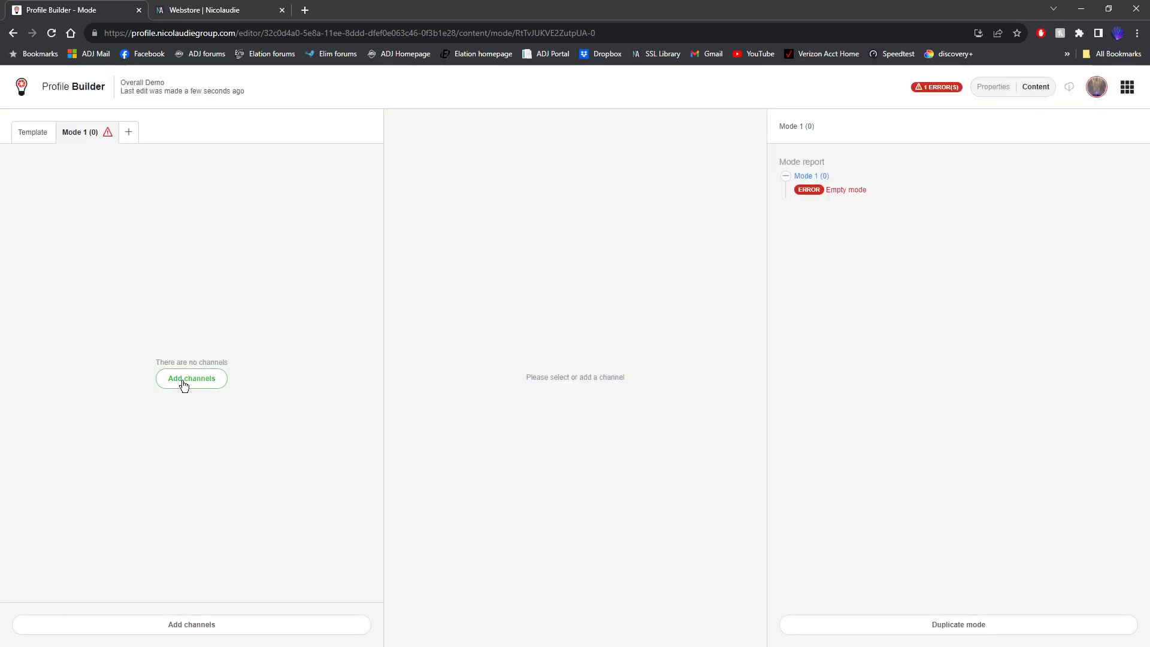
- Add all available template channels to the empty Mode 1
left_click(183, 381)
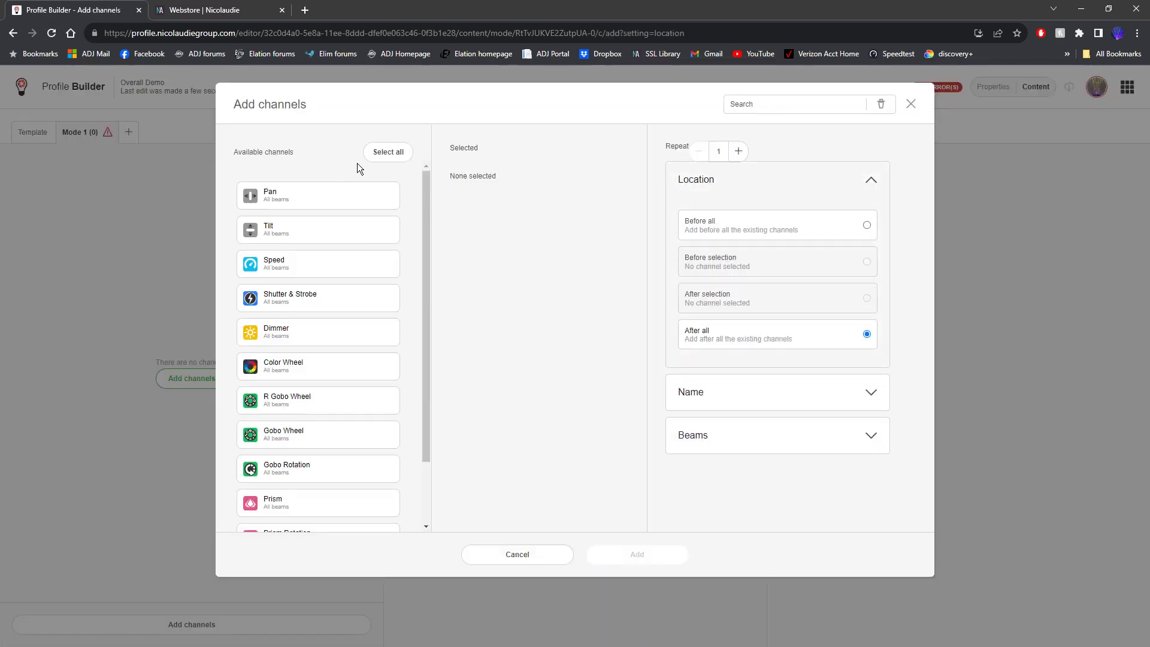
left_click(381, 154)
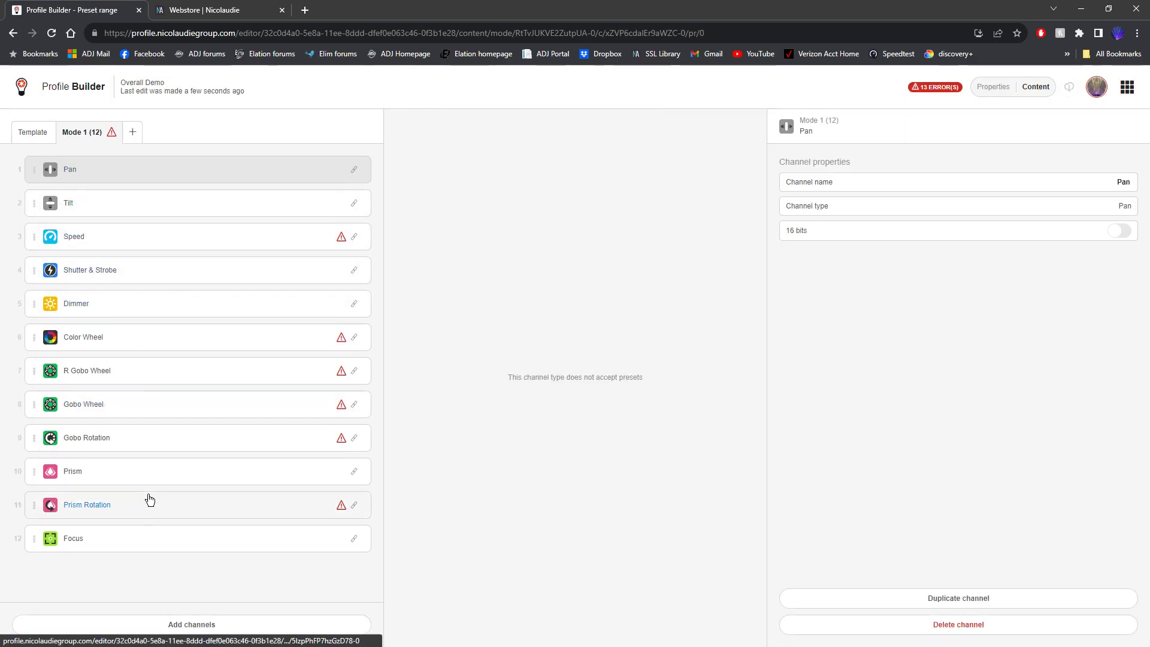
- Set the target of the Speed preset in Mode 1's Speed channel to Pan
left_click(210, 250)
left_click(596, 249)
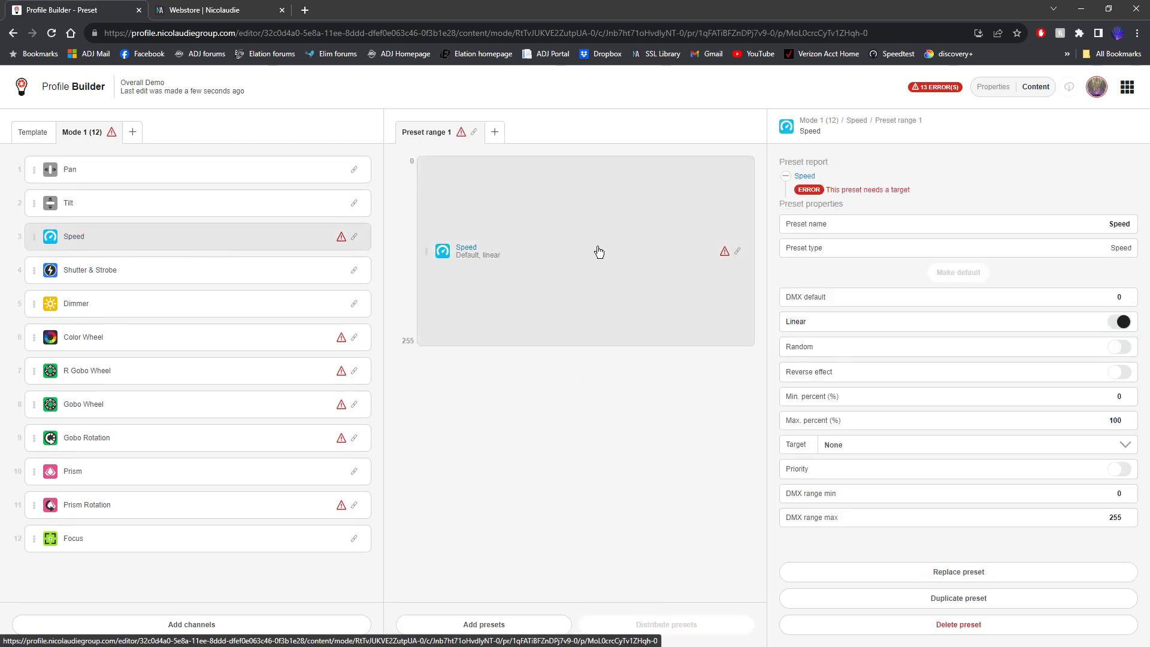
left_click(953, 444)
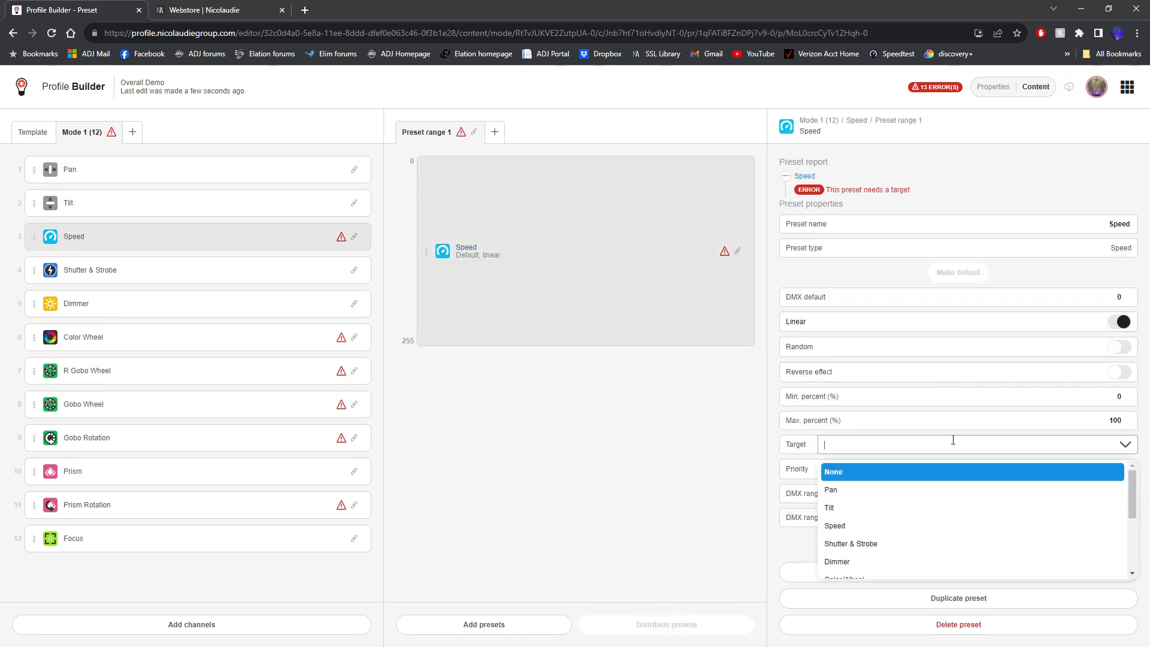
left_click(911, 489)
- Set the target of the Color clockwise rotation and Color anticlockwise rotation presets in Mode 1's Color Wheel channel to Color Wheel
left_click(210, 342)
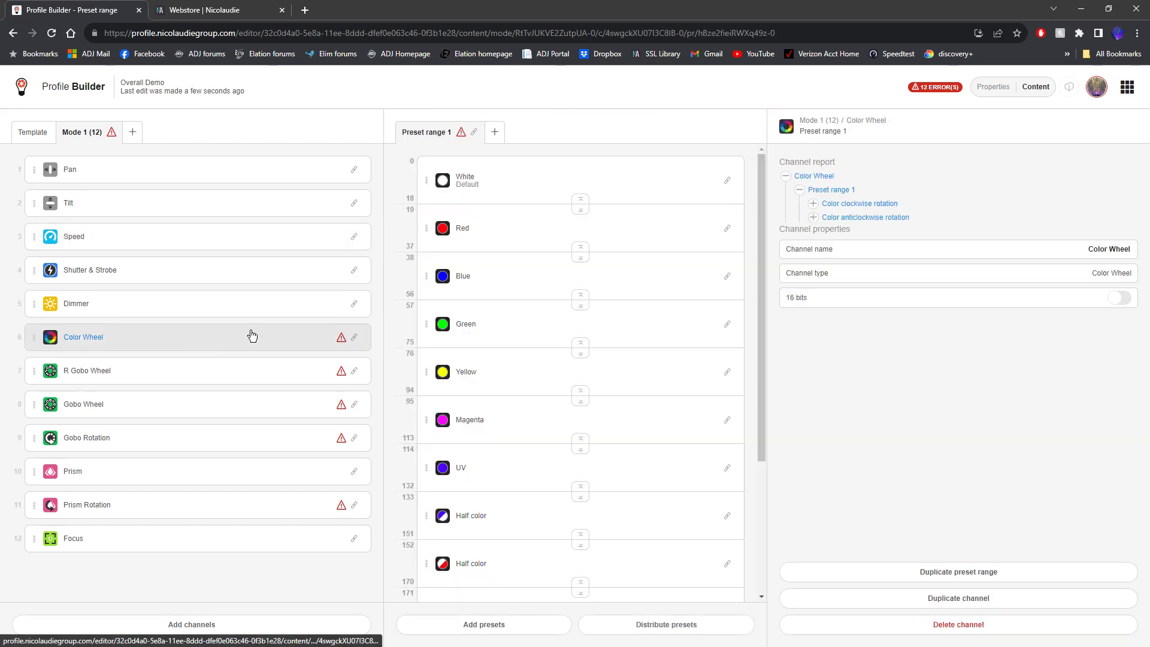
scroll(659, 408, "down", 3)
left_click(657, 473)
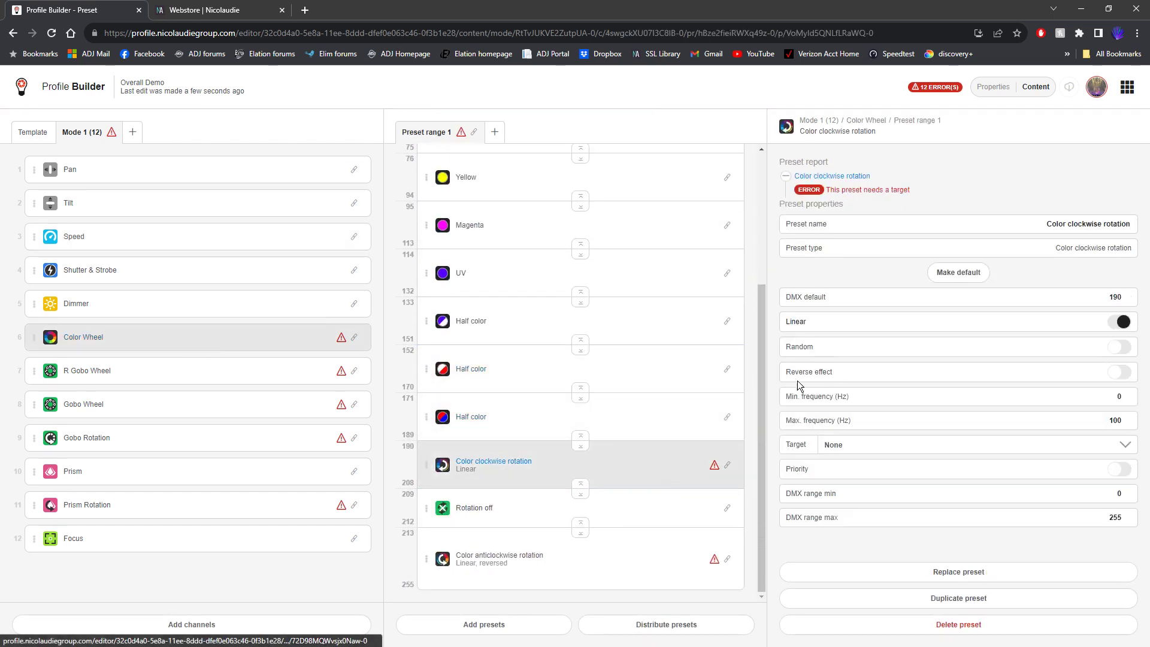
left_click(863, 444)
scroll(862, 525, "down", 2)
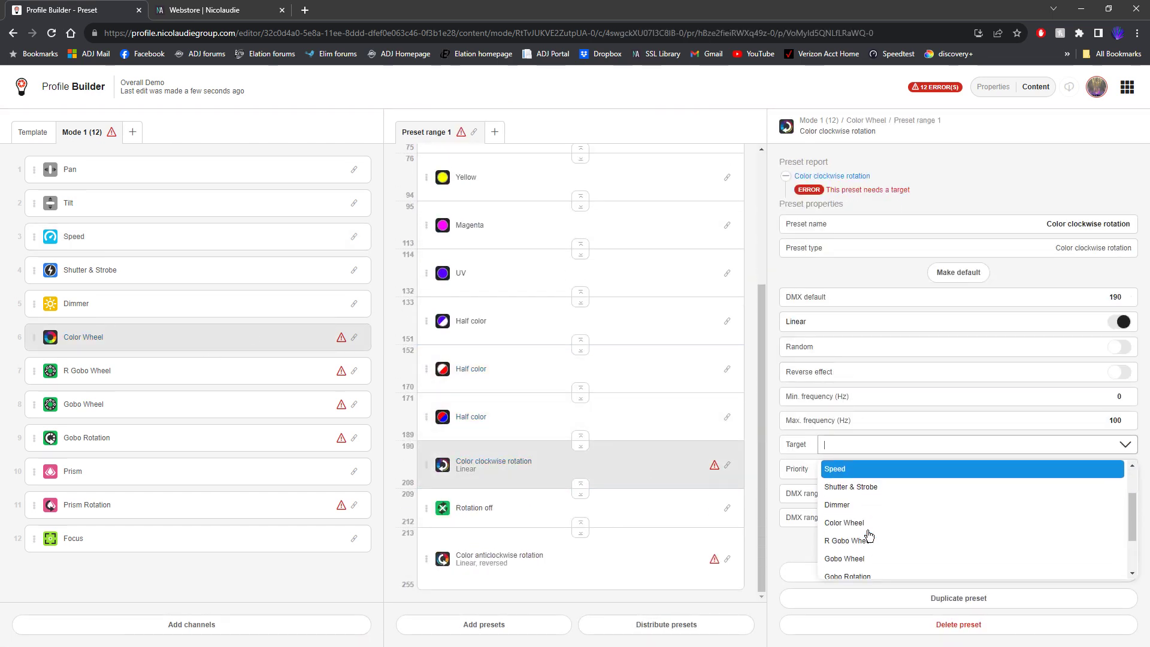
left_click(862, 520)
left_click(655, 545)
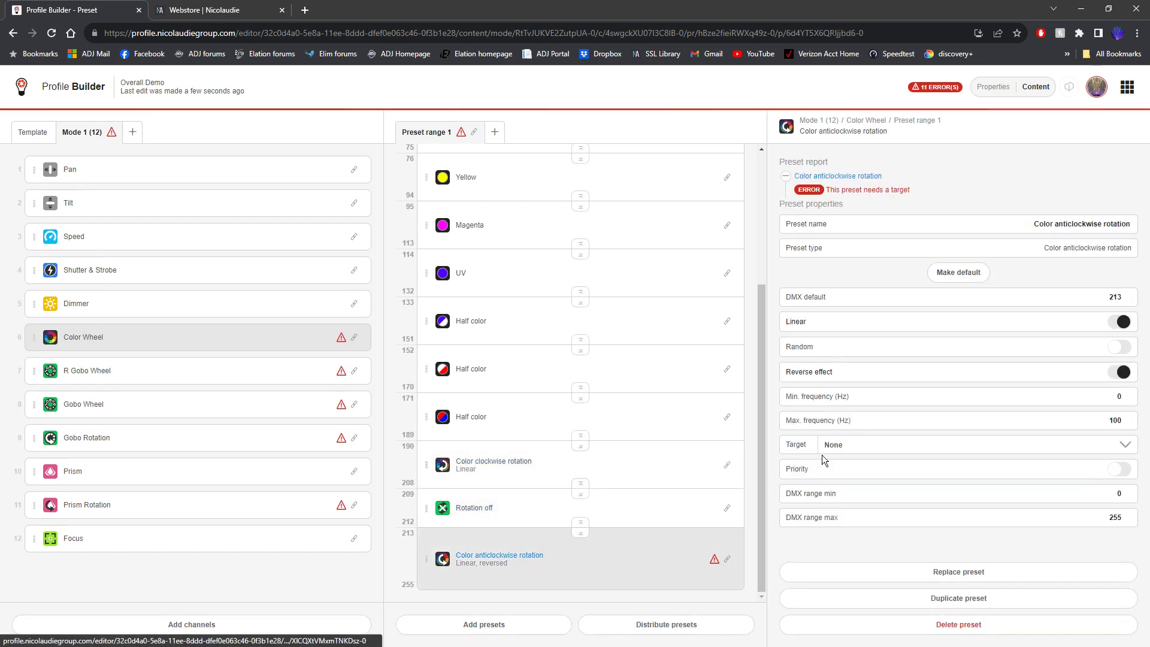
left_click(888, 444)
scroll(866, 516, "down", 2)
left_click(868, 521)
- Set the target of the Gobo wheel clockwise rotation preset in Mode 1's R Gobo Wheel channel to R Gobo Wheel
left_click(178, 370)
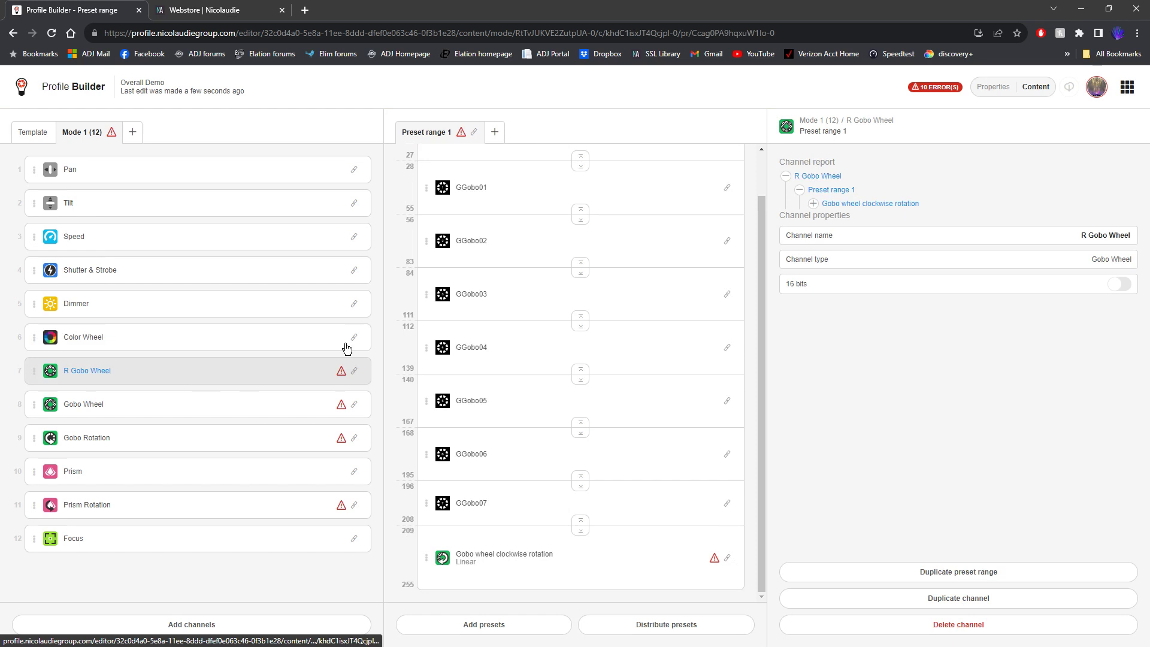
left_click(685, 552)
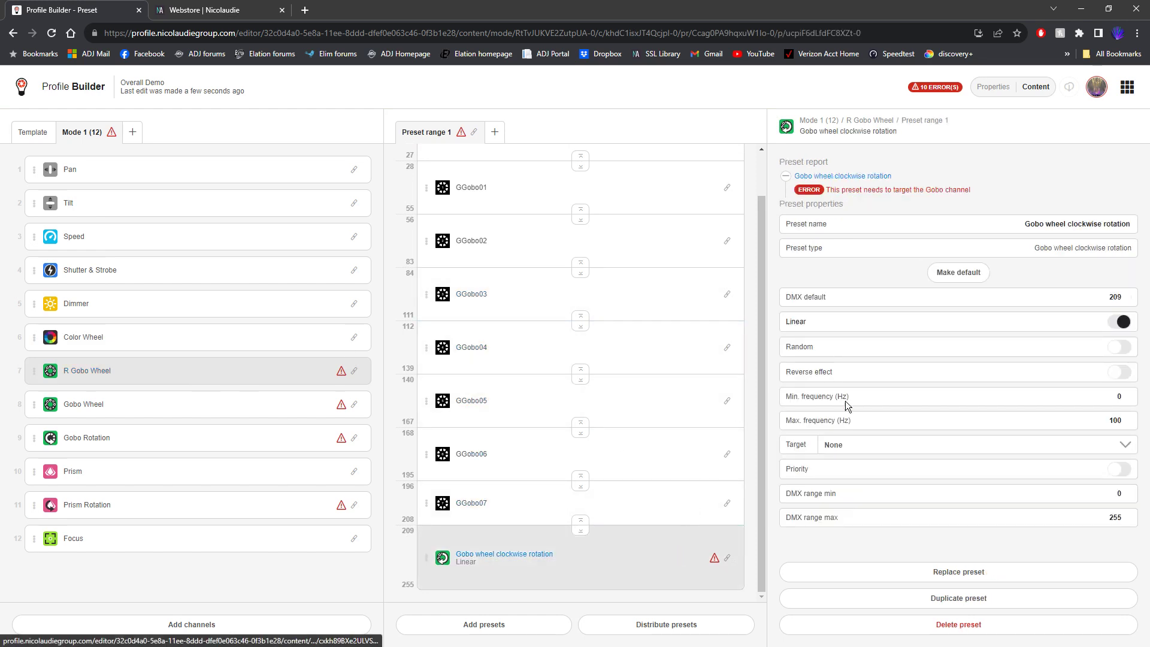
left_click(857, 444)
scroll(899, 497, "down", 2)
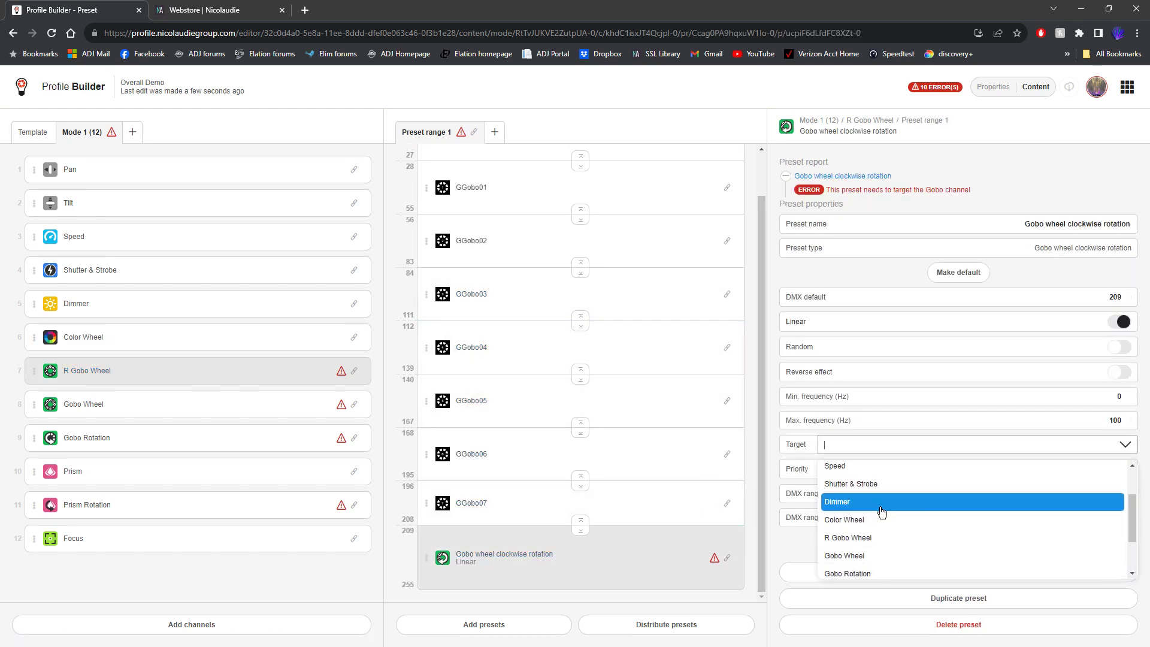
left_click(873, 538)
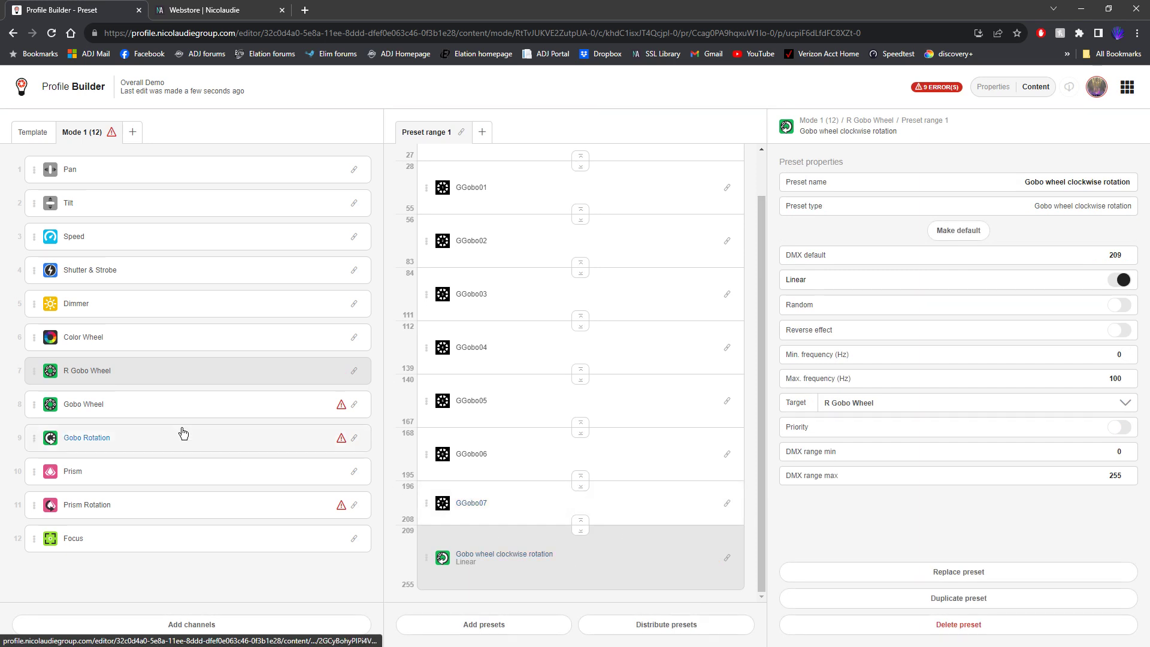
- Set the target of the Gobo wheel clockwise and anticlockwise rotation presets in Mode 1's Gobo Wheel channel to Gobo Wheel
left_click(177, 400)
scroll(539, 357, "down", 5)
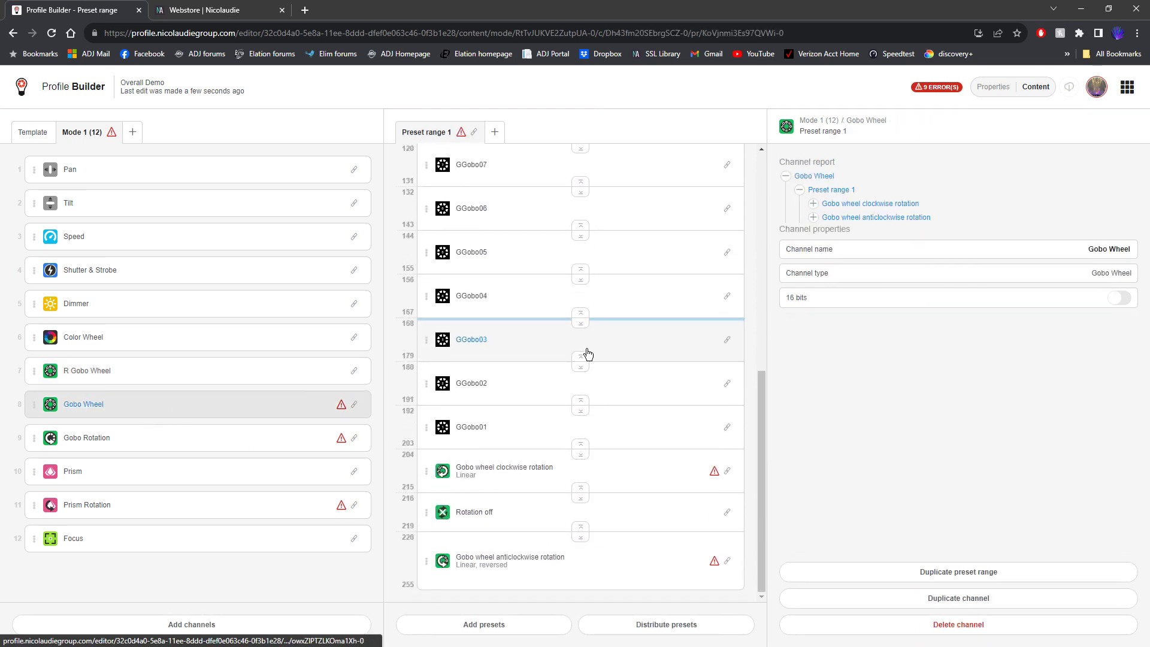
left_click(622, 471)
left_click(863, 445)
scroll(904, 522, "down", 2)
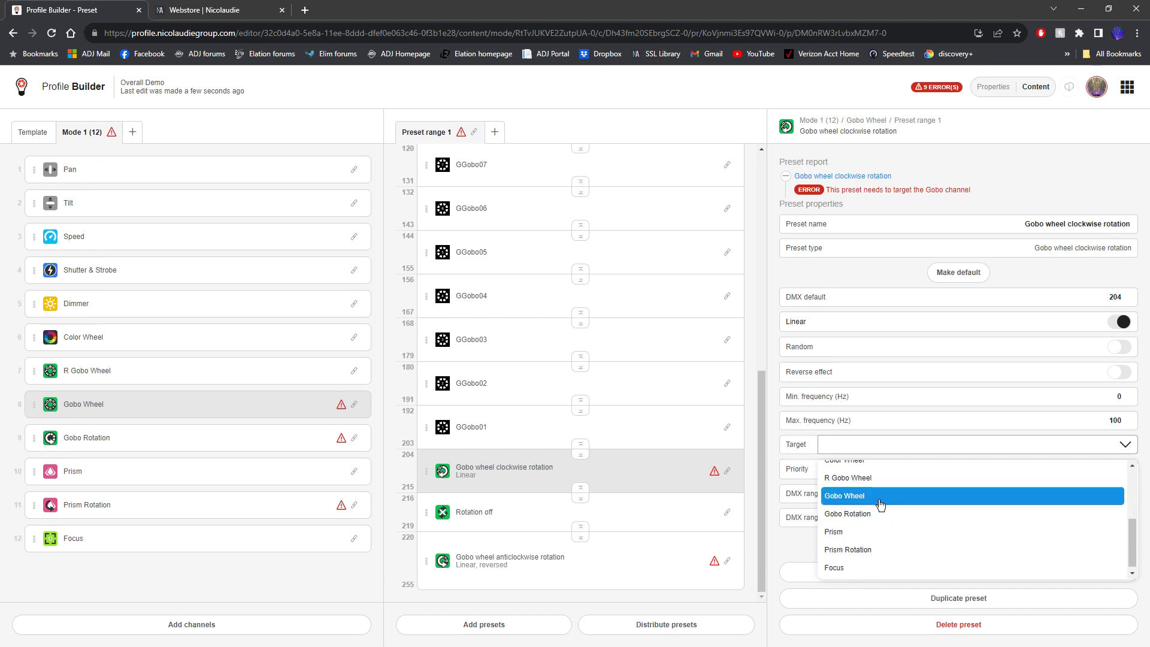
left_click(874, 496)
left_click(668, 562)
left_click(903, 444)
scroll(912, 515, "down", 3)
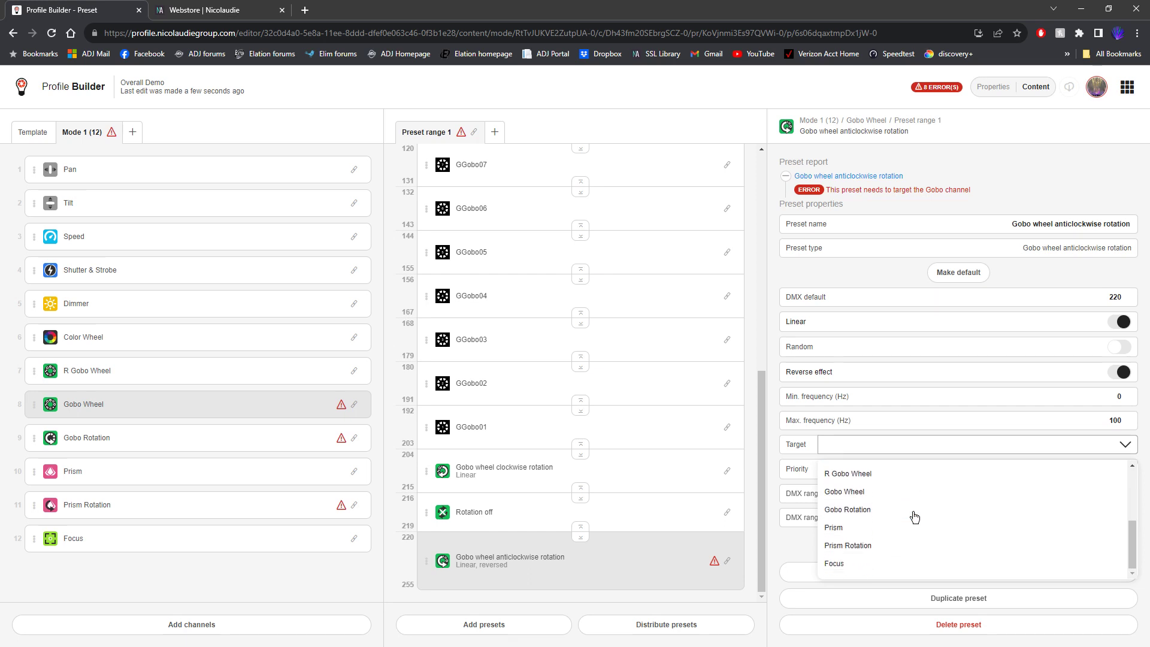
left_click(872, 493)
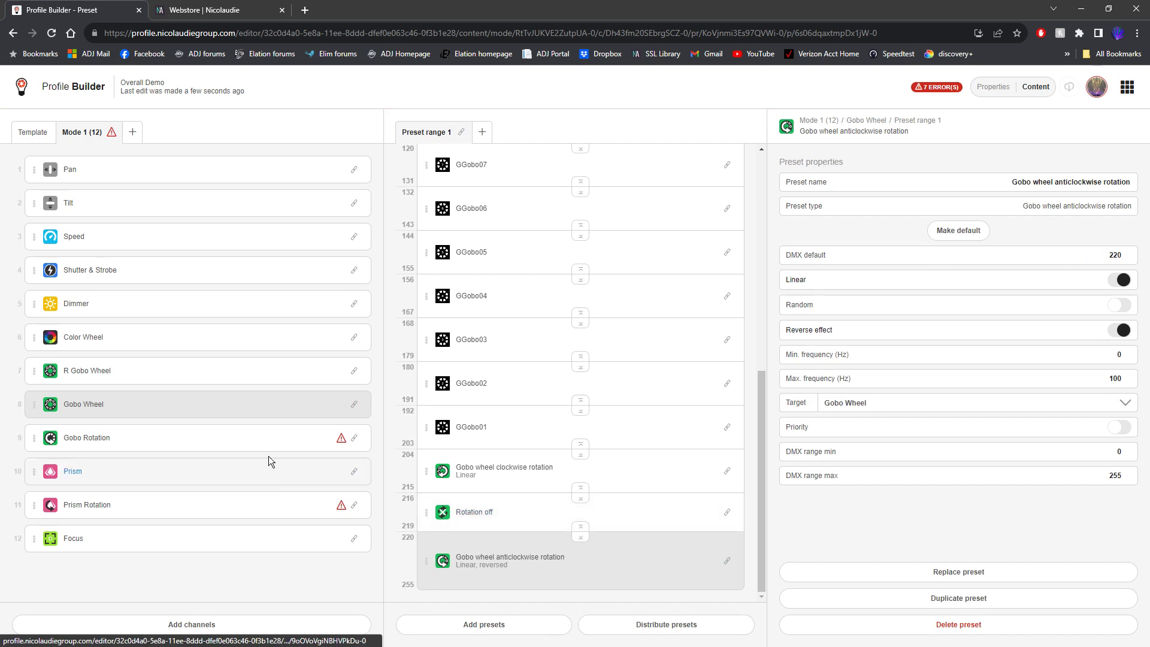
- Set the target of the Gobo rotation index preset in Mode 1's Gobo Rotation channel to R Gobo Wheel
left_click(239, 437)
left_click(689, 199)
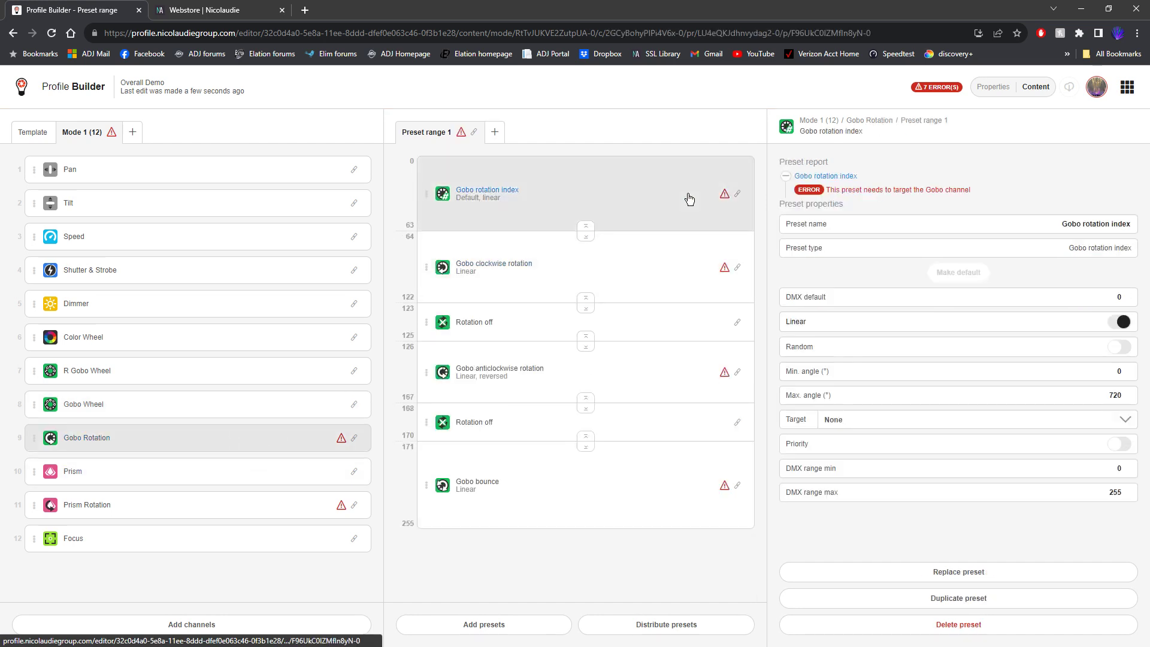
left_click(870, 426)
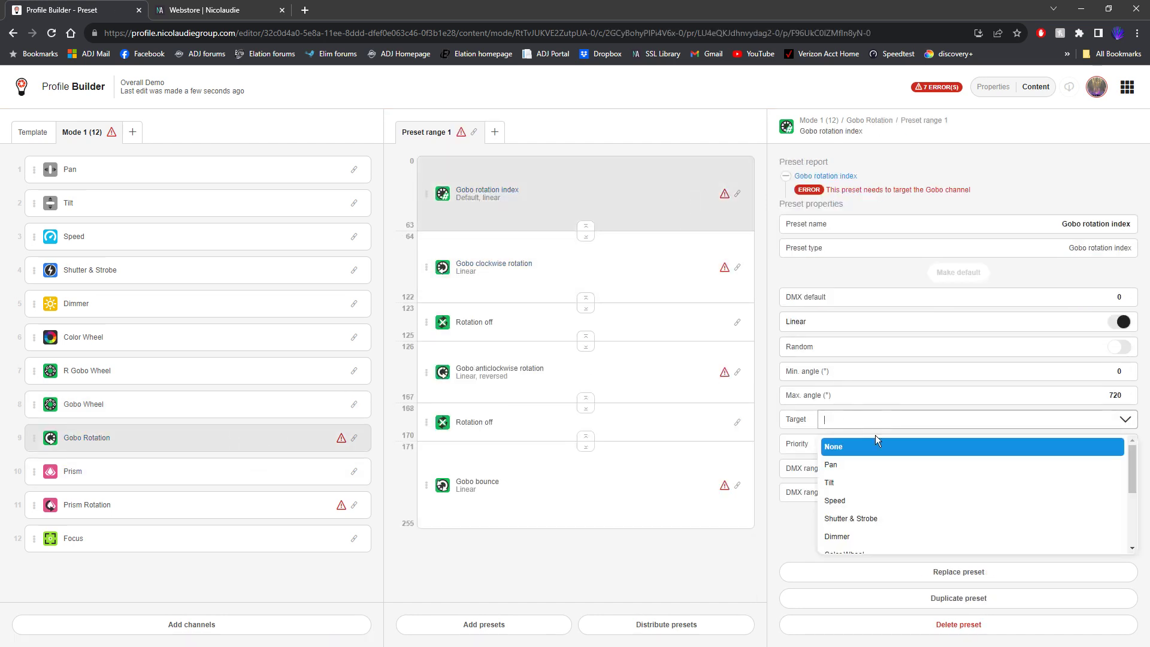
scroll(899, 492, "down", 1)
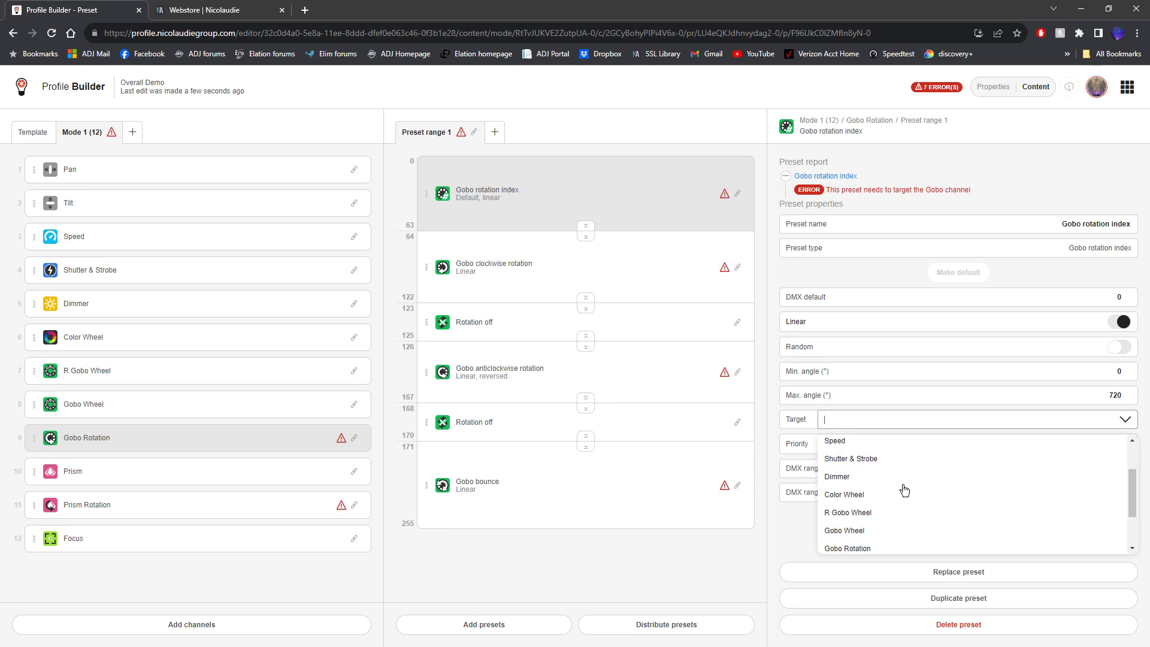
left_click(879, 514)
- Set the target of the Gobo clockwise rotation and Gobo anticlockwise rotation presets in the Gobo Rotation channel to R Gobo Wheel
left_click(669, 273)
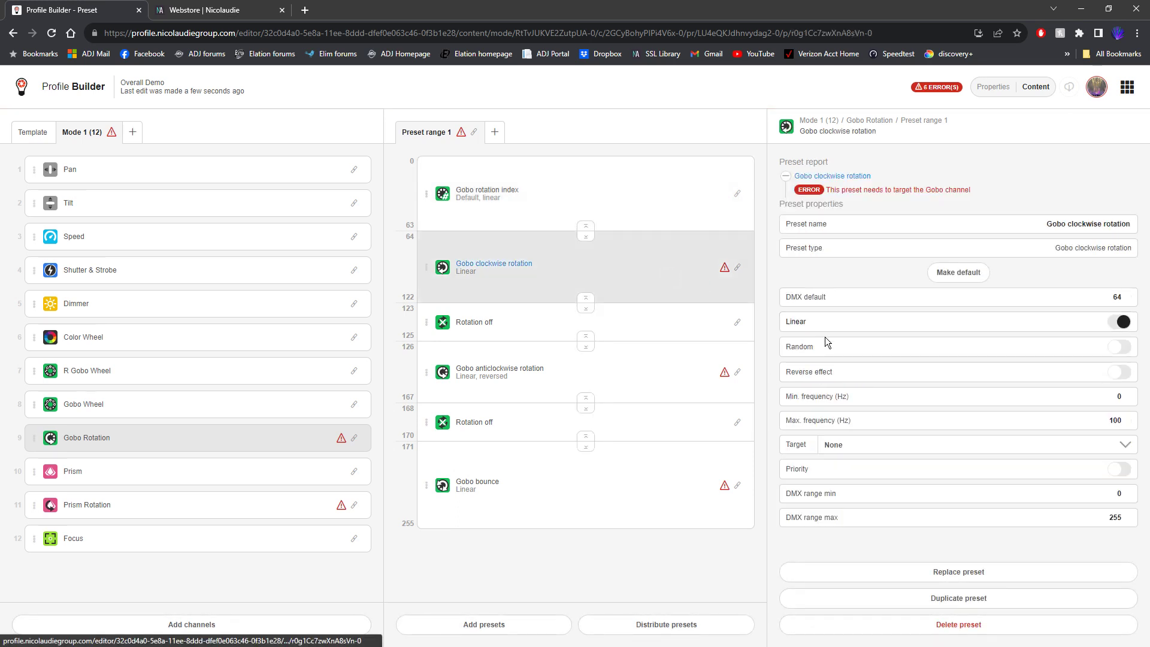
left_click(880, 444)
scroll(908, 511, "down", 1)
scroll(908, 511, "down", 1)
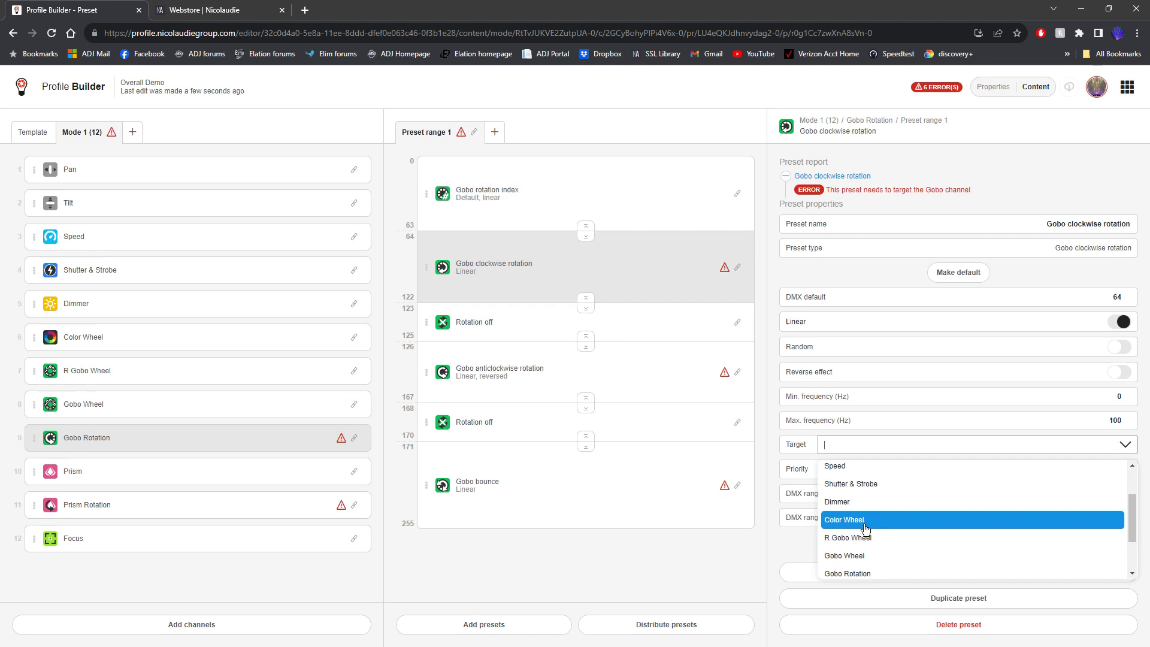
left_click(899, 537)
left_click(669, 385)
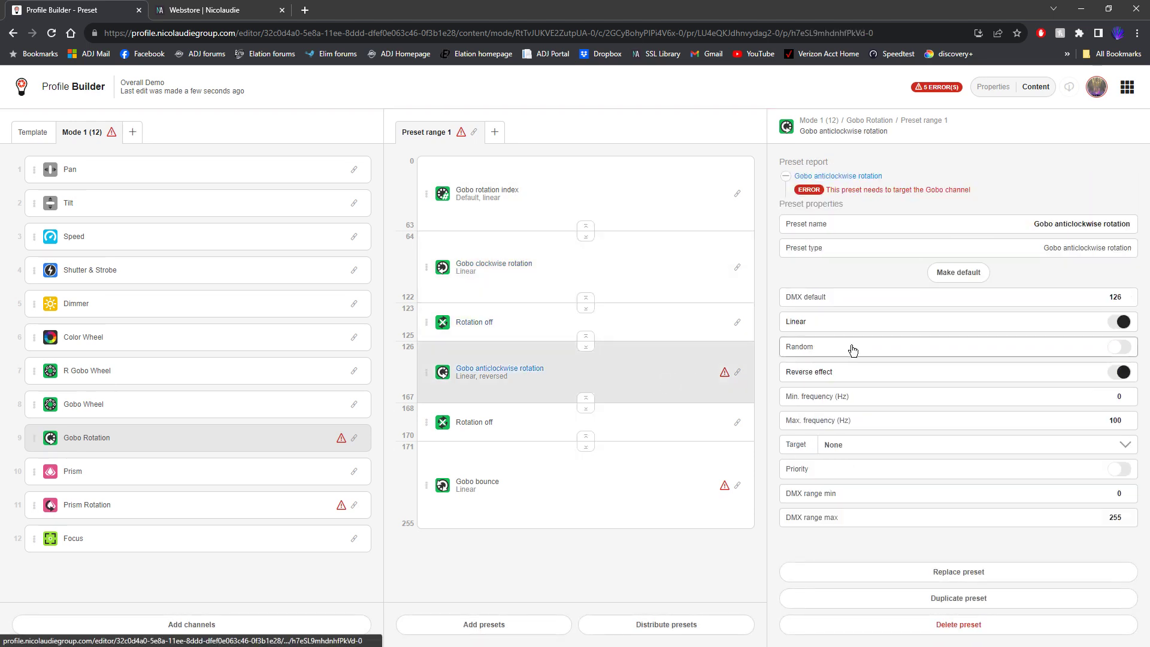
left_click(918, 442)
scroll(881, 510, "down", 2)
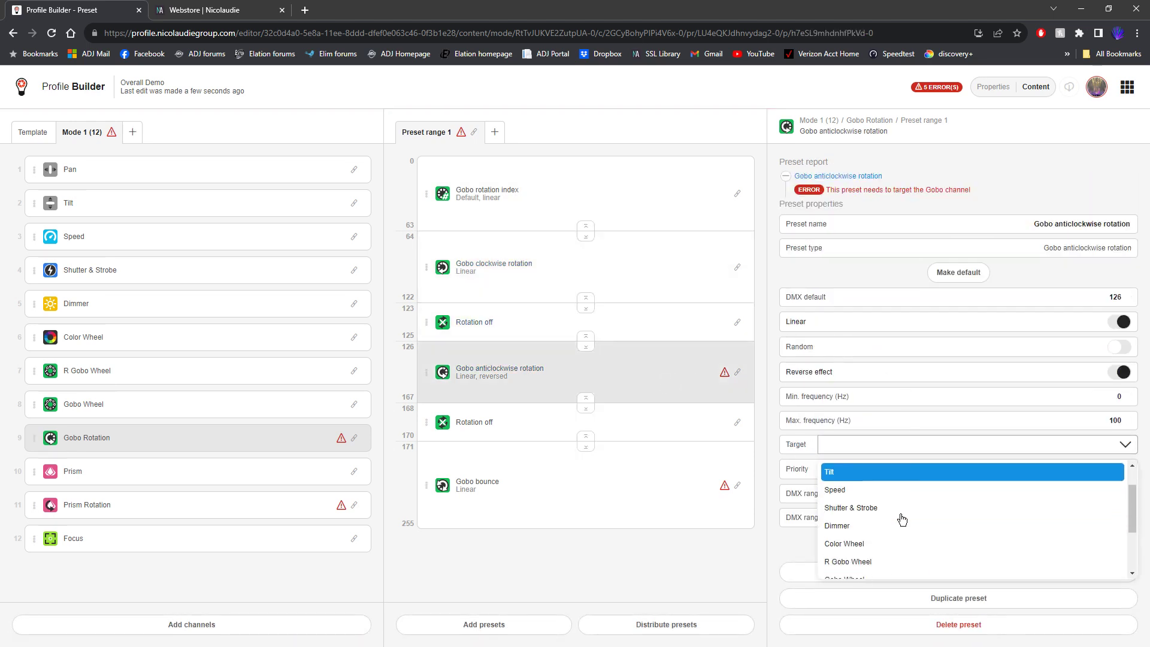
left_click(877, 537)
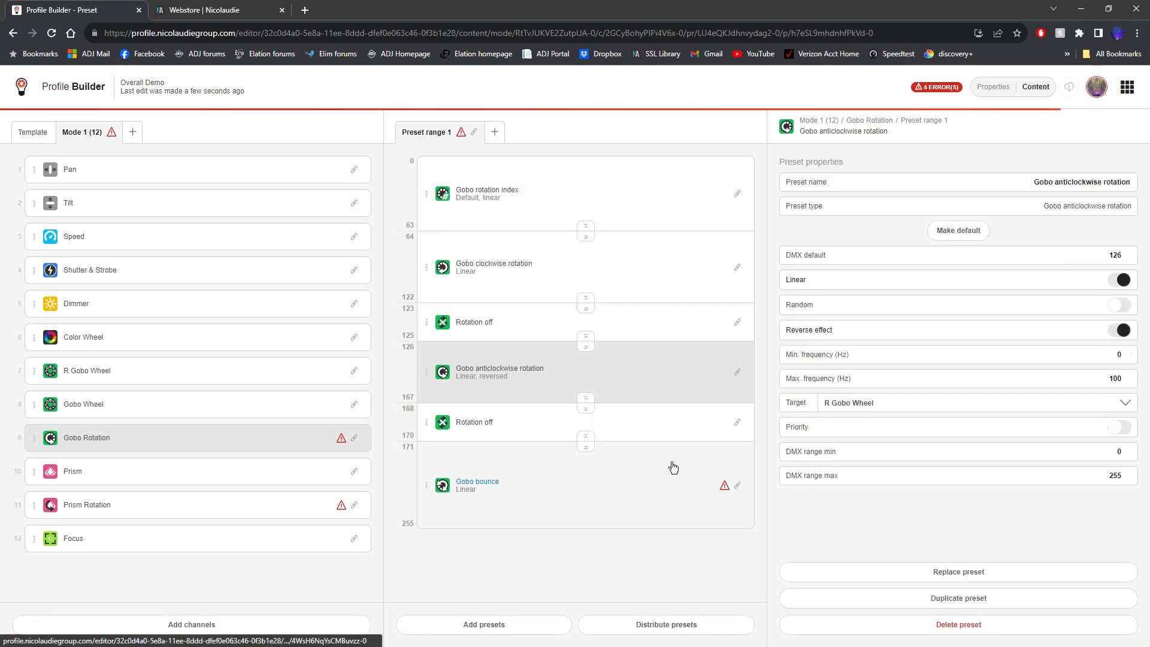
- Set the target of the Gobo bounce preset in the Gobo Rotation channel to R Gobo Wheel
left_click(672, 465)
left_click(867, 442)
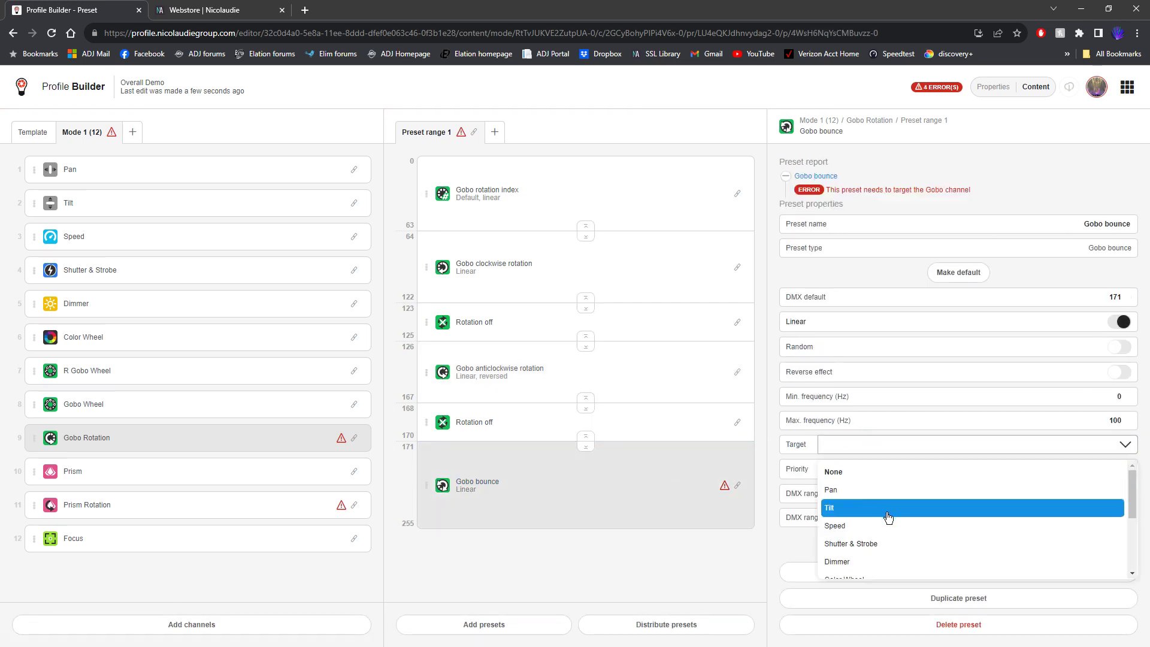
scroll(887, 518, "down", 1)
left_click(872, 529)
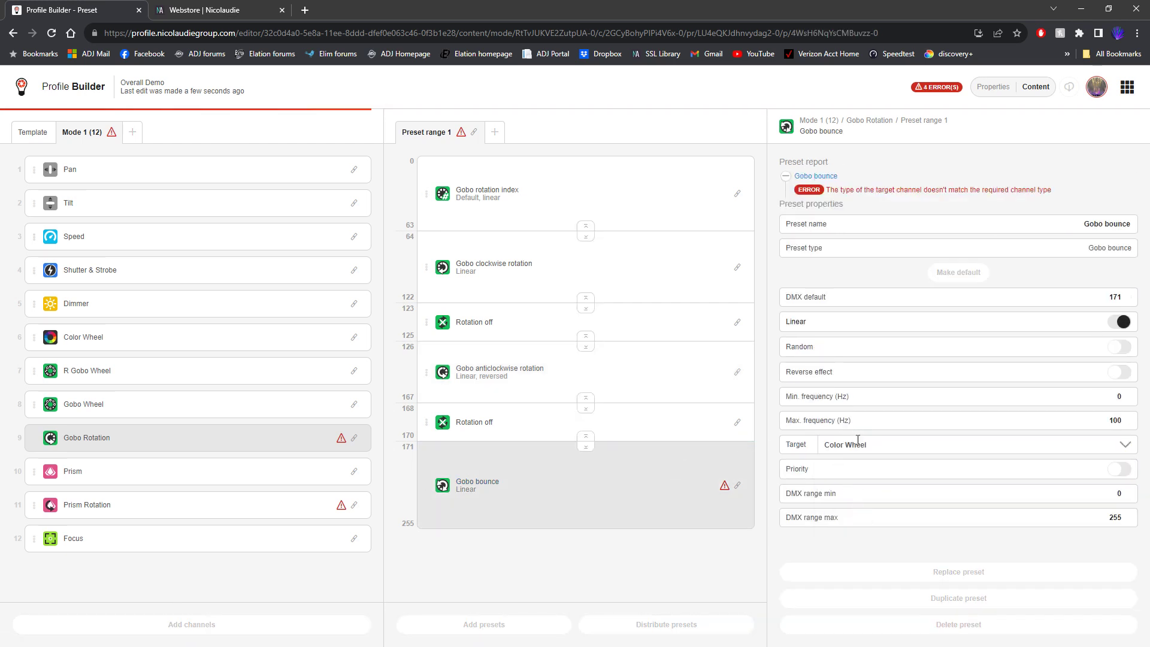
left_click(858, 442)
scroll(860, 529, "down", 1)
left_click(861, 537)
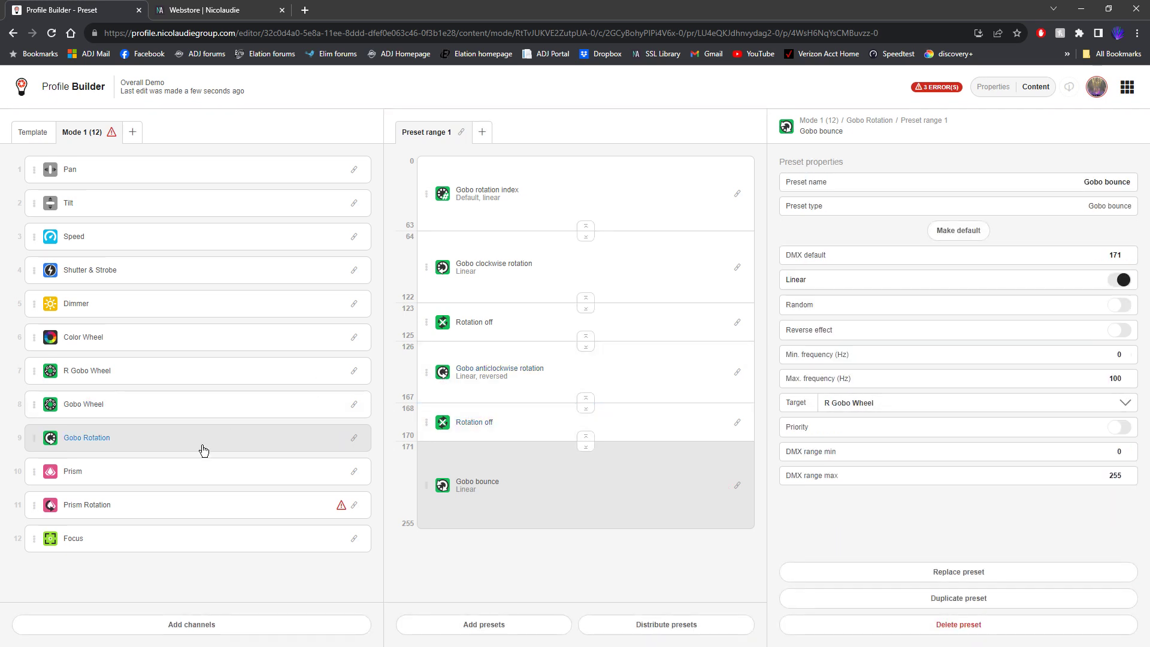
- Set the target of the Prism rotation index preset in Mode 1's Prism Rotation channel to Prism
left_click(225, 473)
left_click(221, 505)
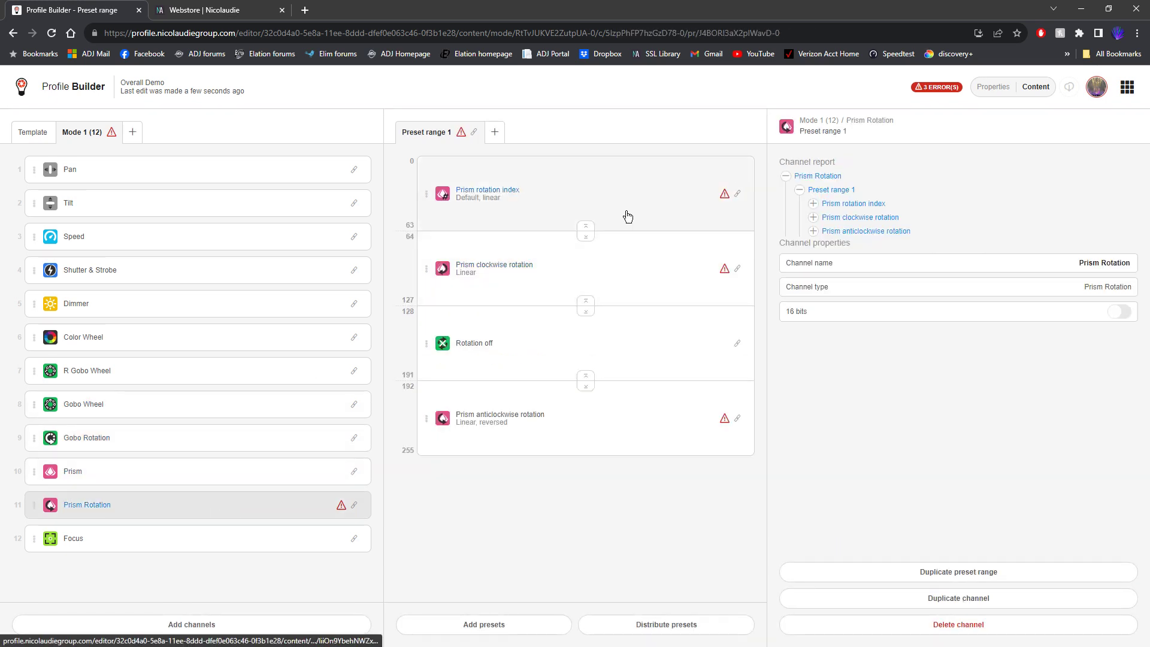
left_click(628, 216)
left_click(849, 444)
scroll(916, 505, "down", 5)
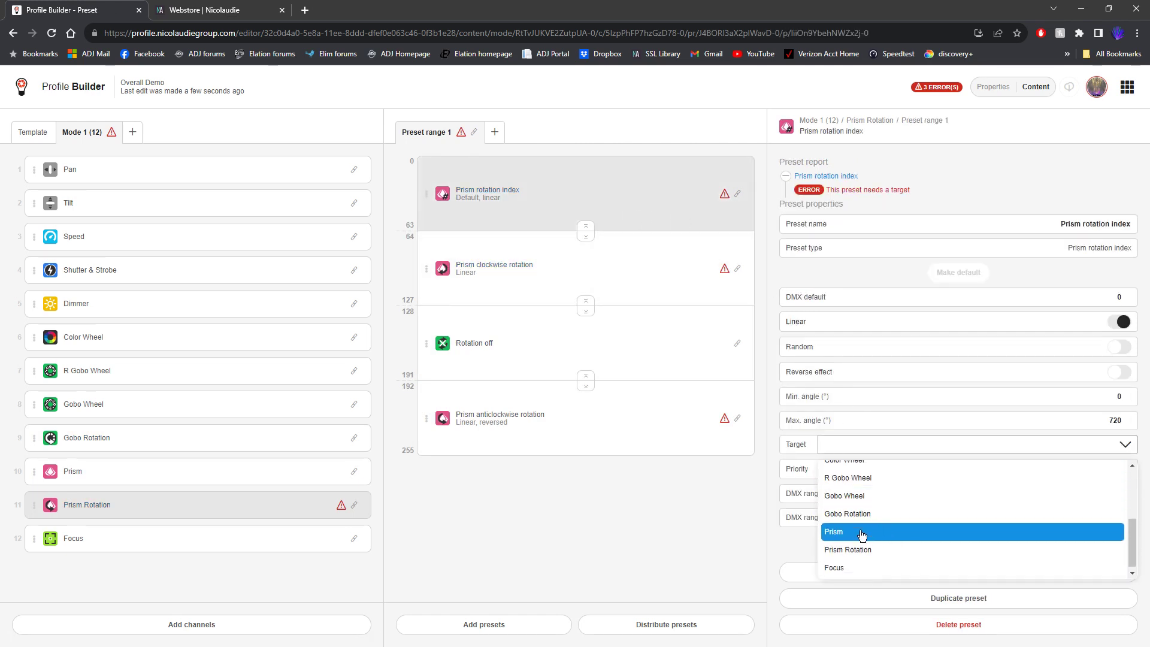
left_click(861, 533)
- Set the target of the Prism clockwise rotation and Prism anticlockwise rotation presets in the Prism Rotation channel to Prism
left_click(641, 274)
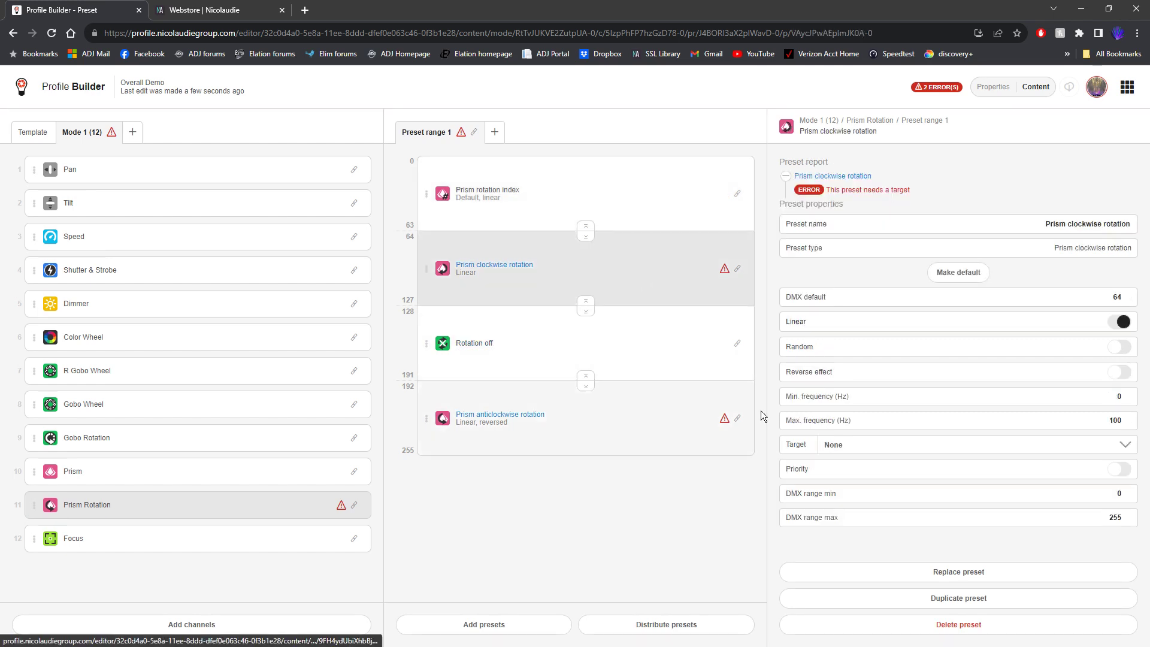
left_click(864, 446)
scroll(884, 524, "down", 5)
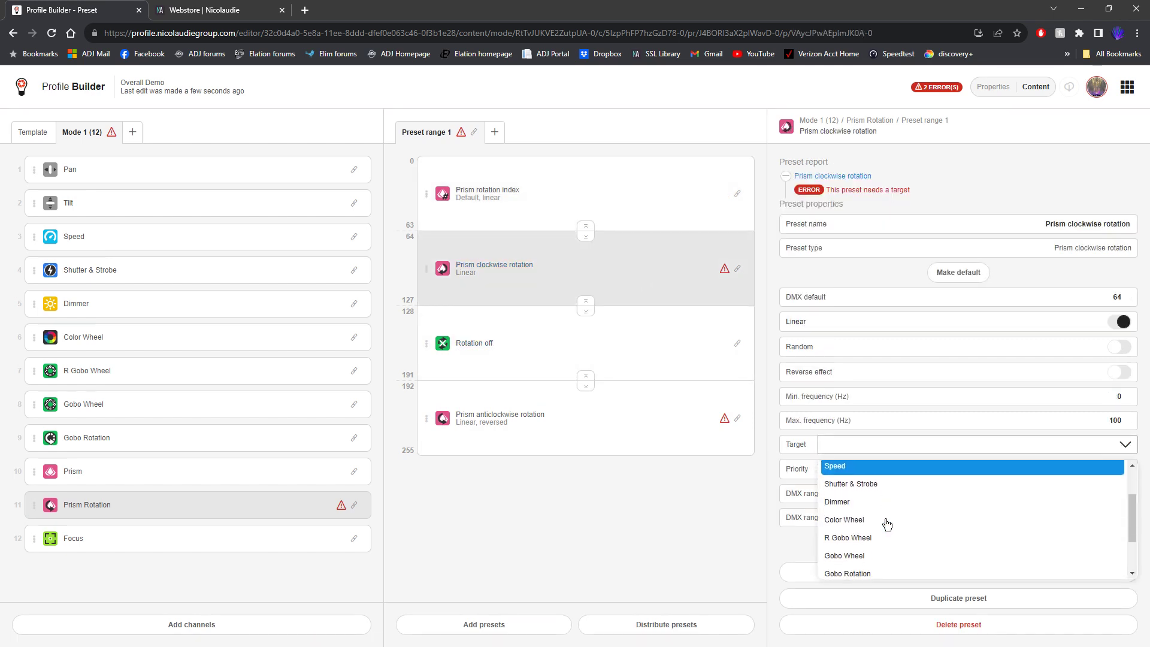
left_click(868, 533)
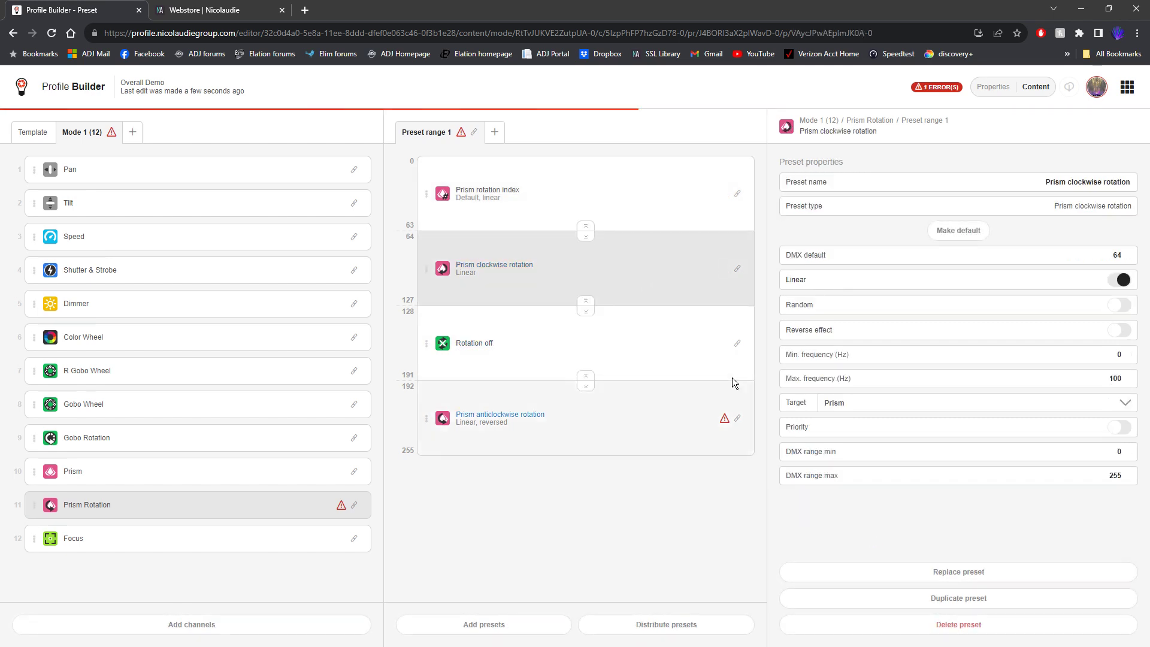
left_click(671, 413)
left_click(918, 444)
scroll(896, 503, "down", 5)
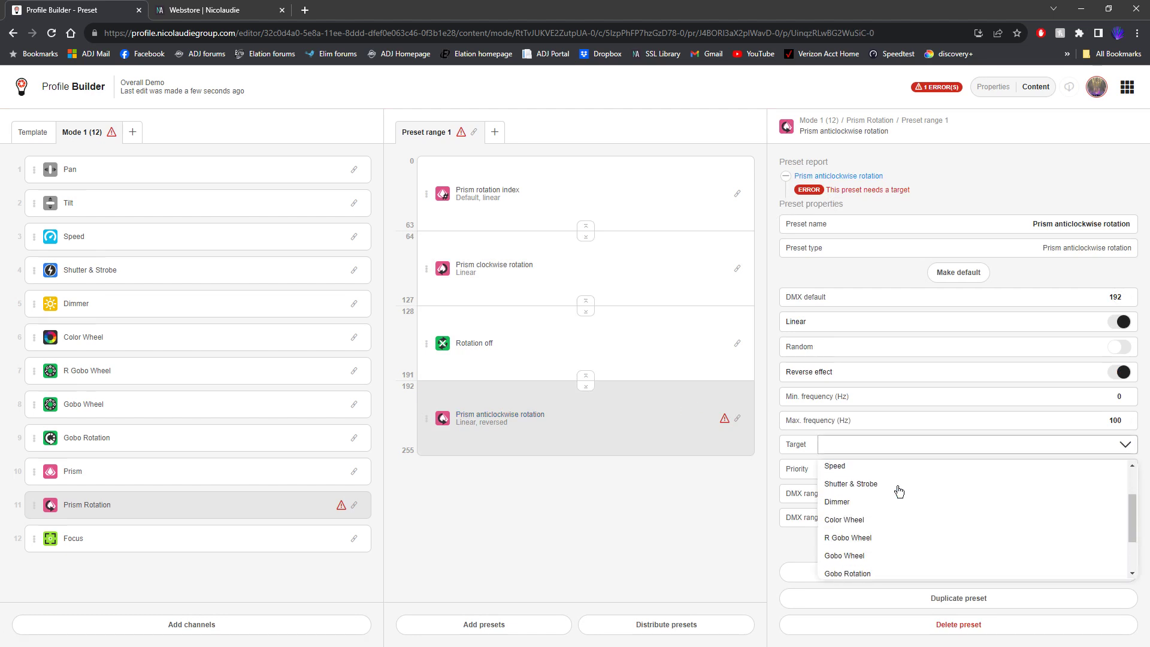
left_click(887, 532)
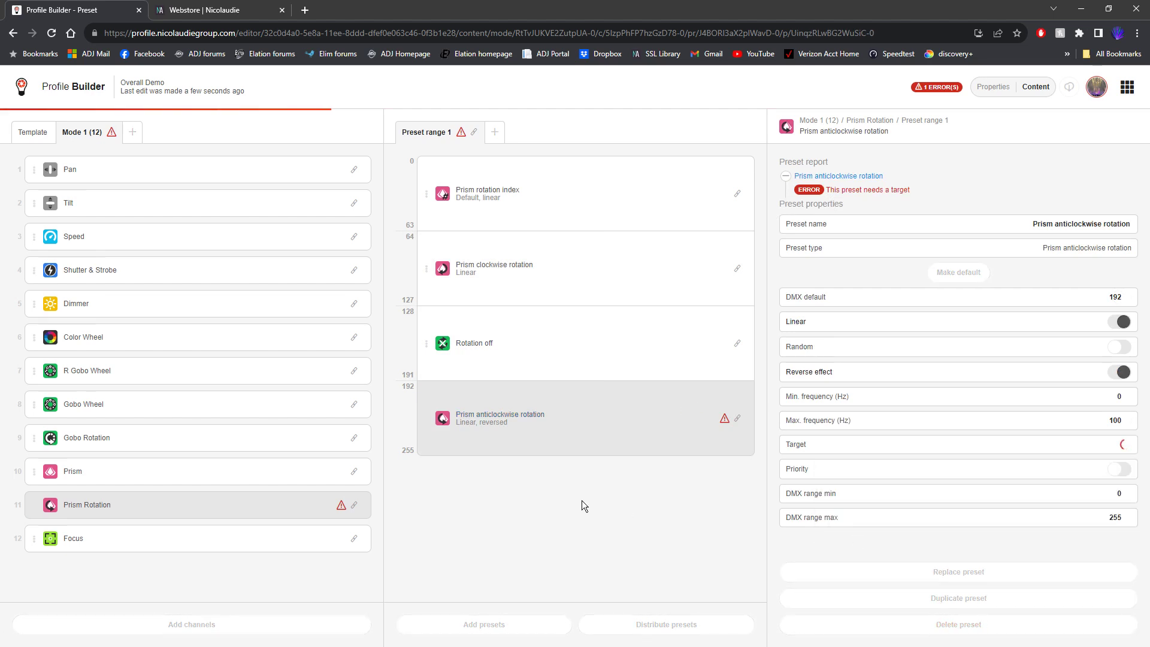
- Duplicate the whole of Mode 1 as a second mode
left_click(181, 550)
left_click(191, 572)
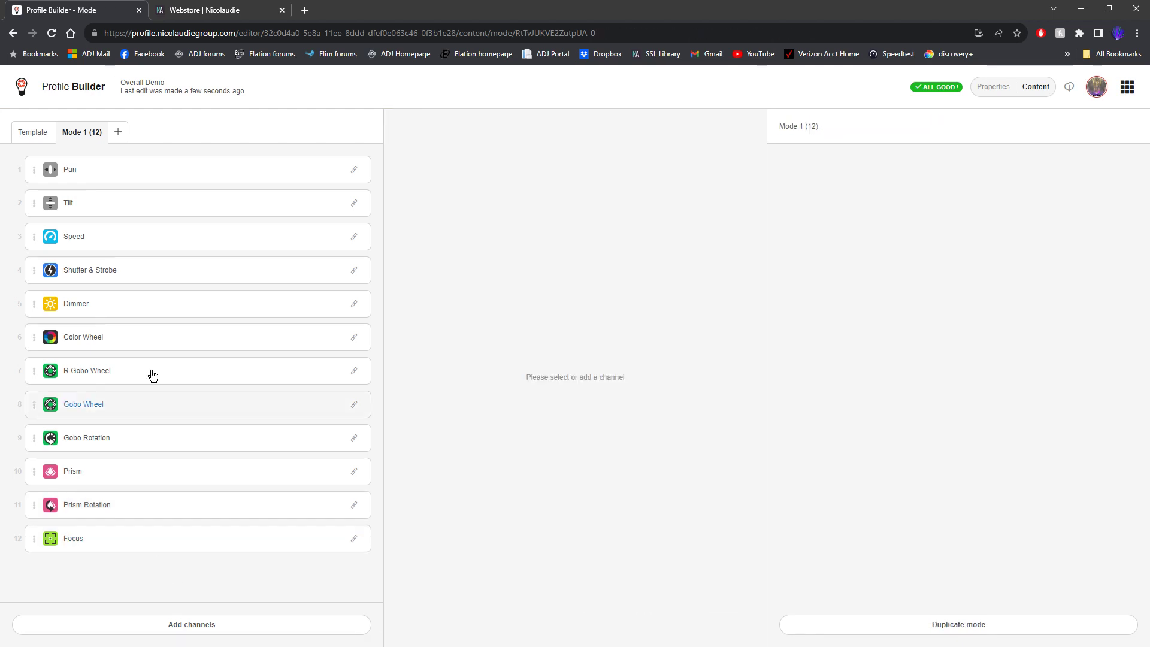
left_click(36, 134)
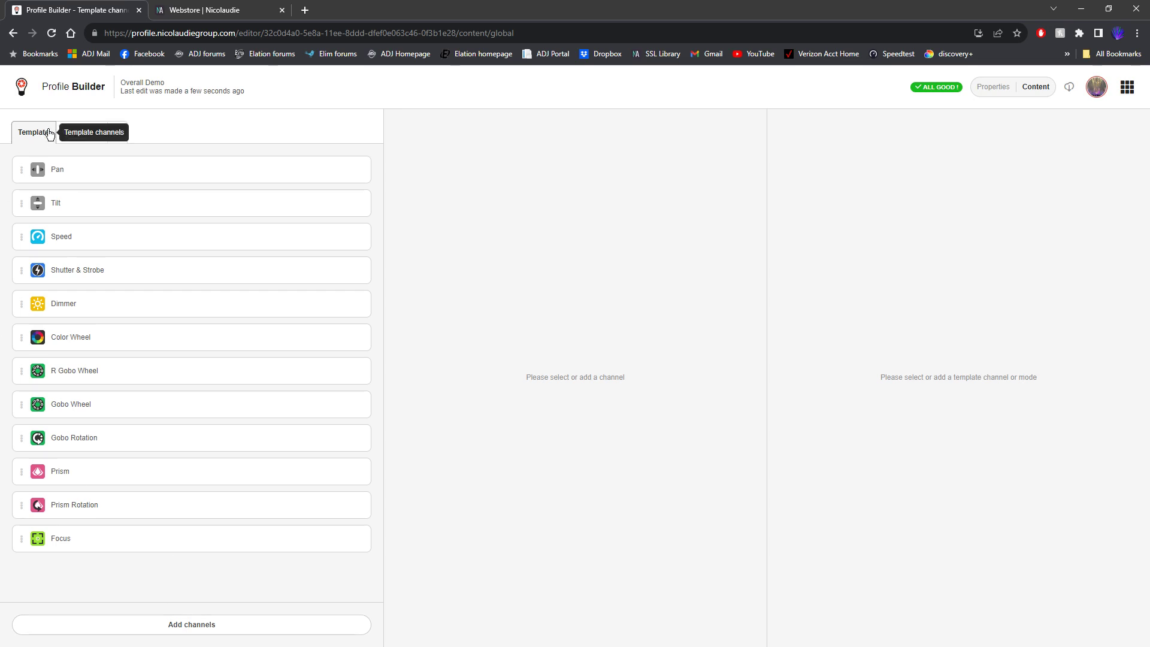
left_click(80, 133)
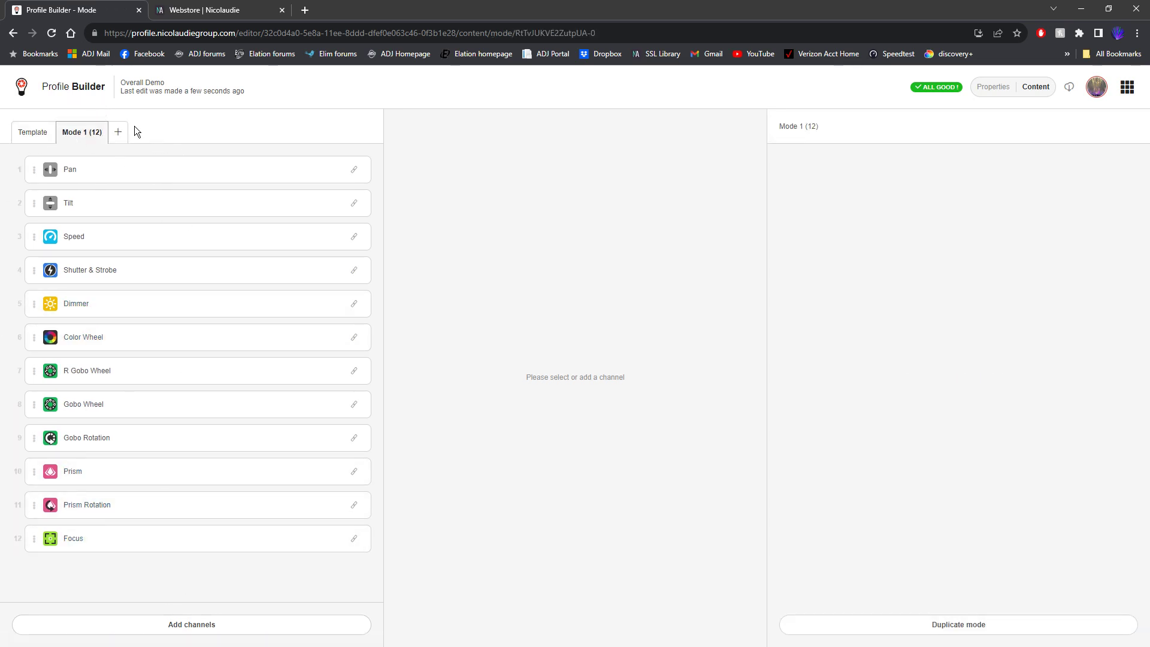
left_click(926, 626)
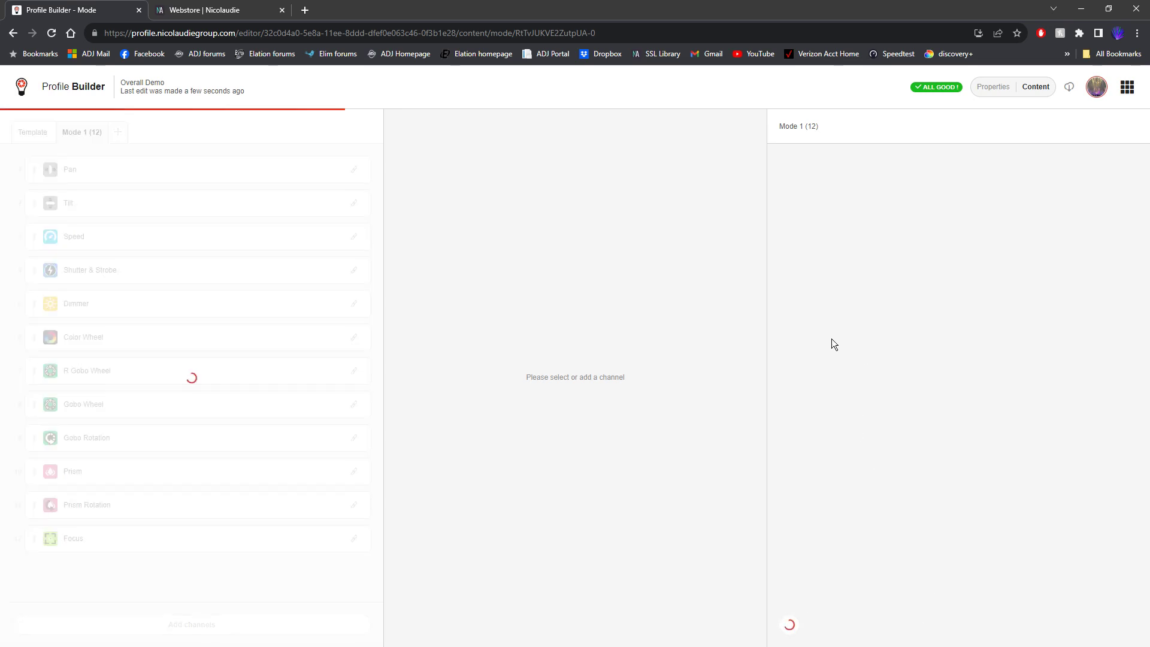
- Enable 16 bits for the Pan and Tilt channels in Mode 2
left_click(129, 178)
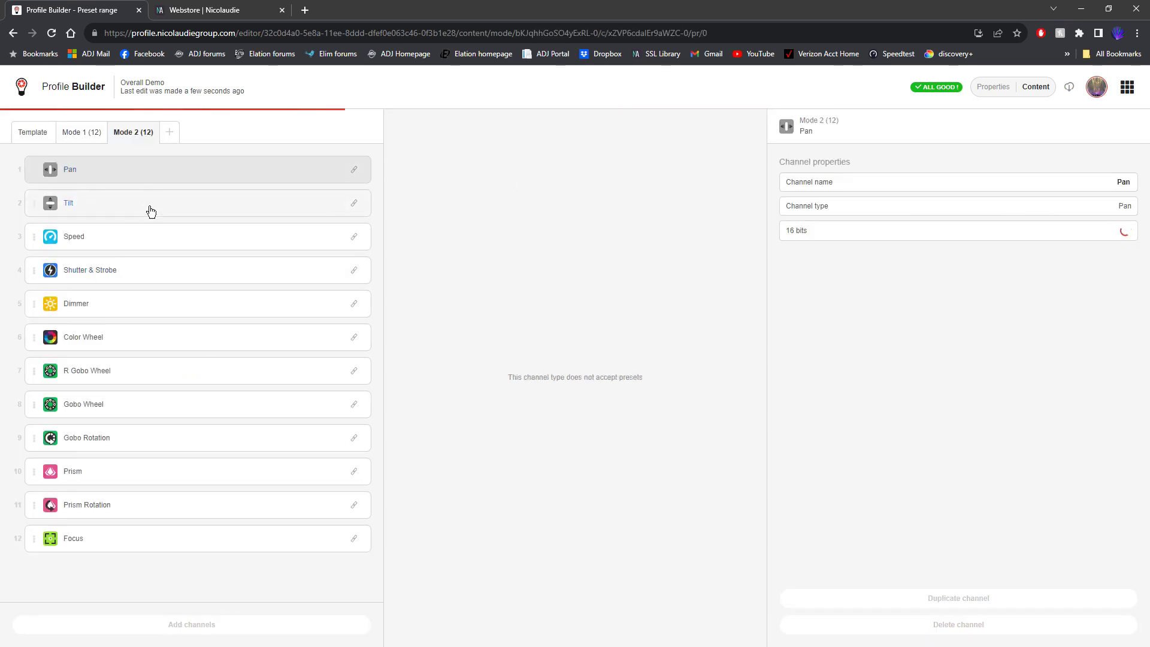
left_click(147, 241)
left_click(1120, 231)
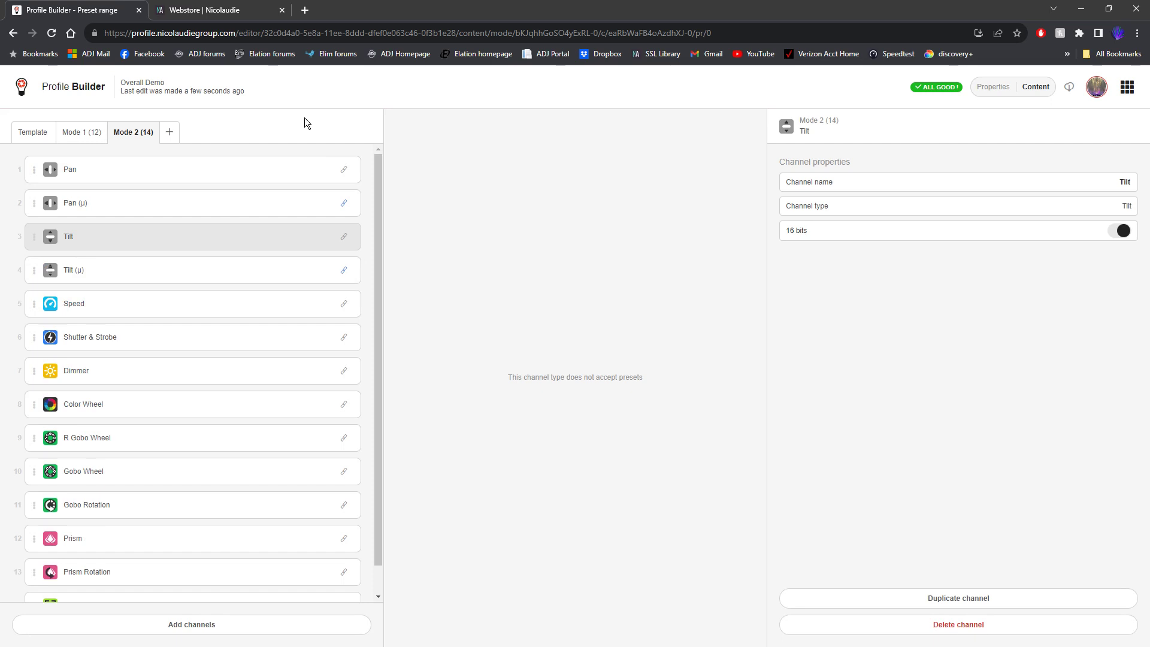
scroll(146, 299, "down", 1)
scroll(144, 296, "up", 1)
left_click(162, 141)
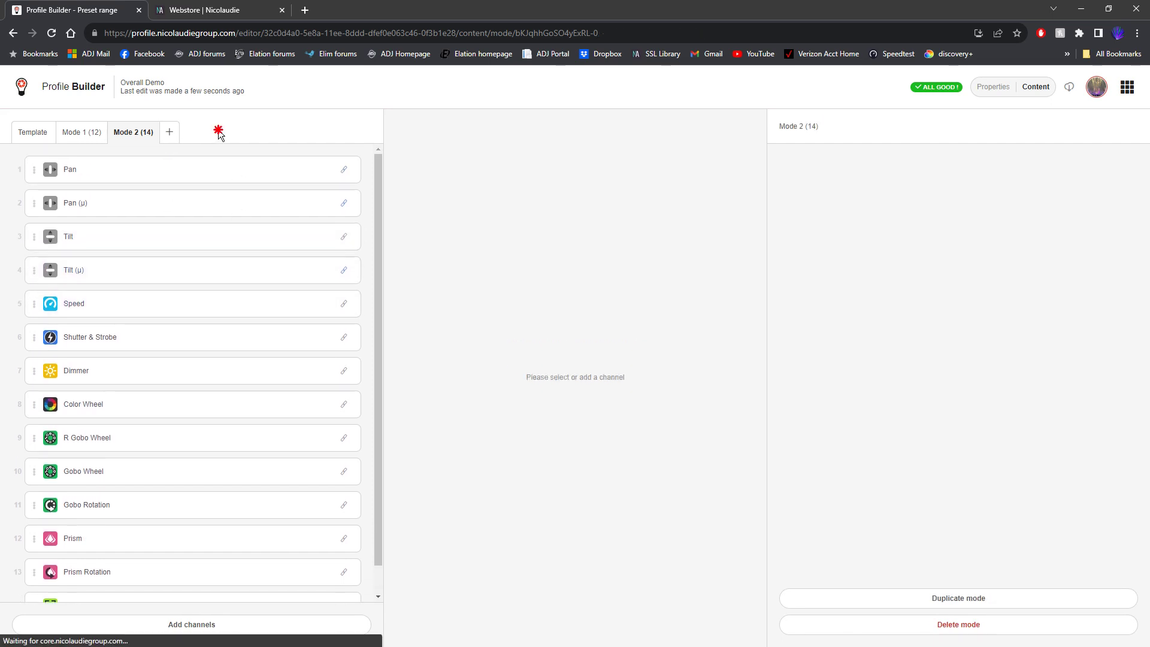
scroll(204, 409, "down", 1)
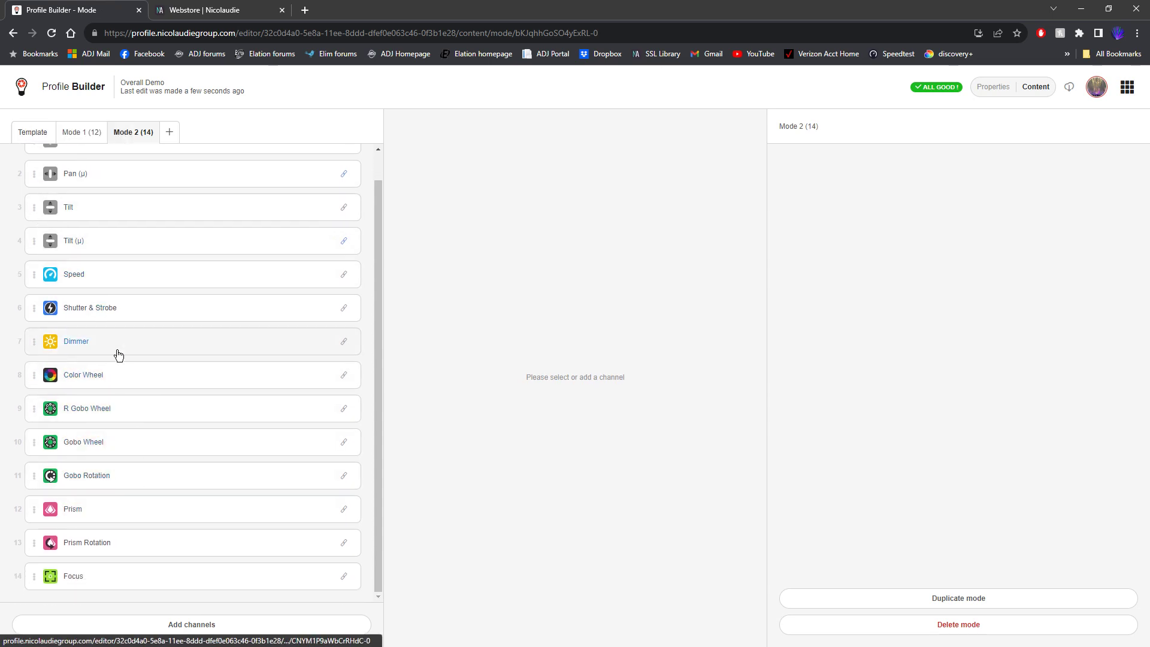
- Add Zoom and Frost channels to the template after all the existing channels
left_click(27, 134)
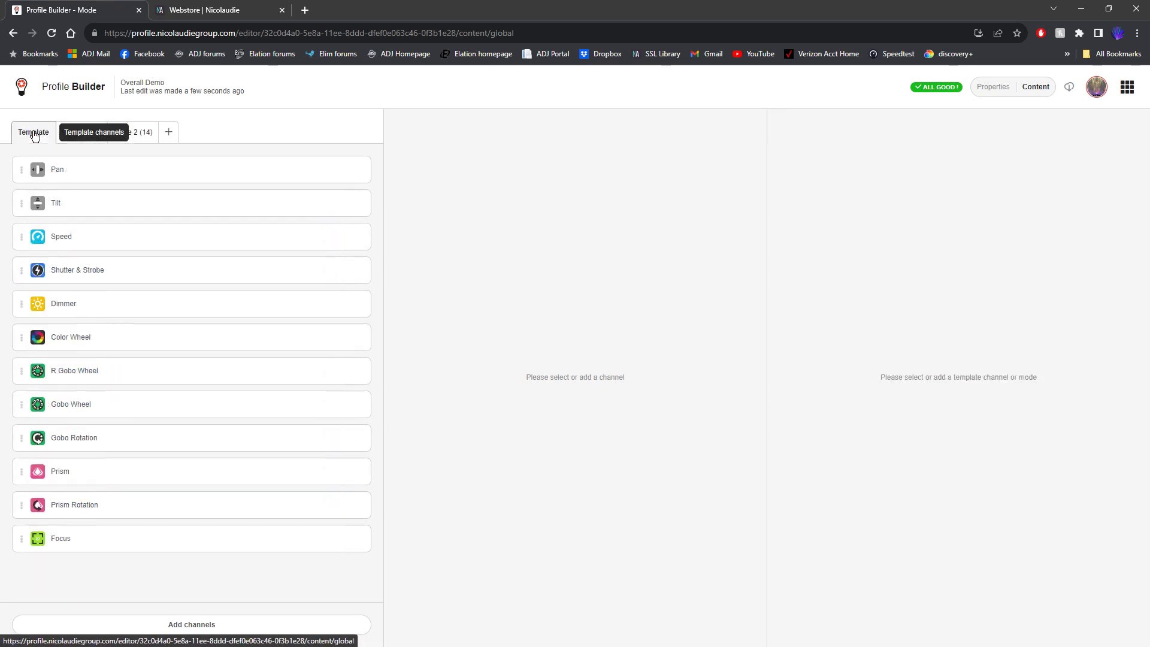
left_click(192, 624)
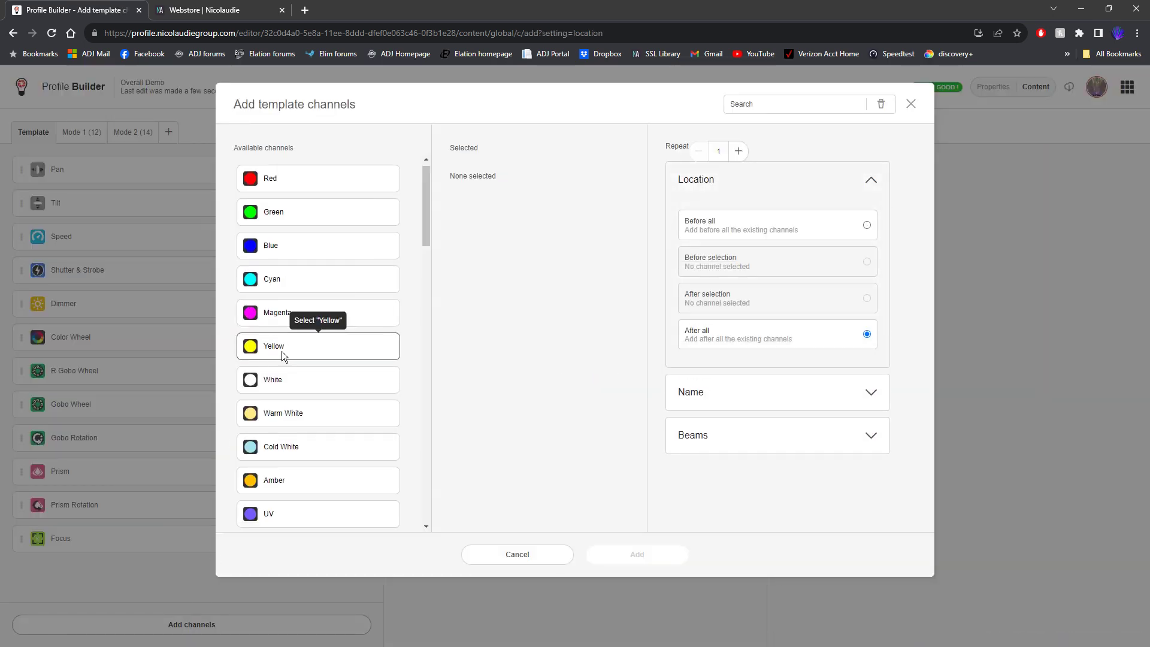
scroll(290, 359, "down", 7)
scroll(337, 371, "down", 5)
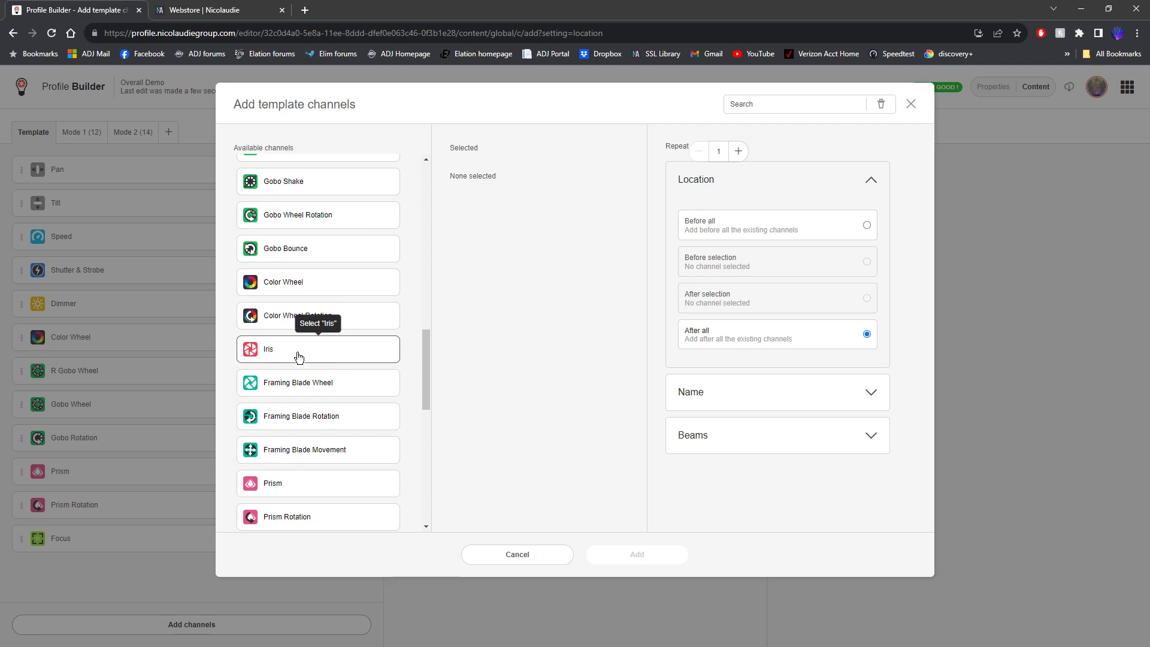
scroll(330, 359, "down", 1)
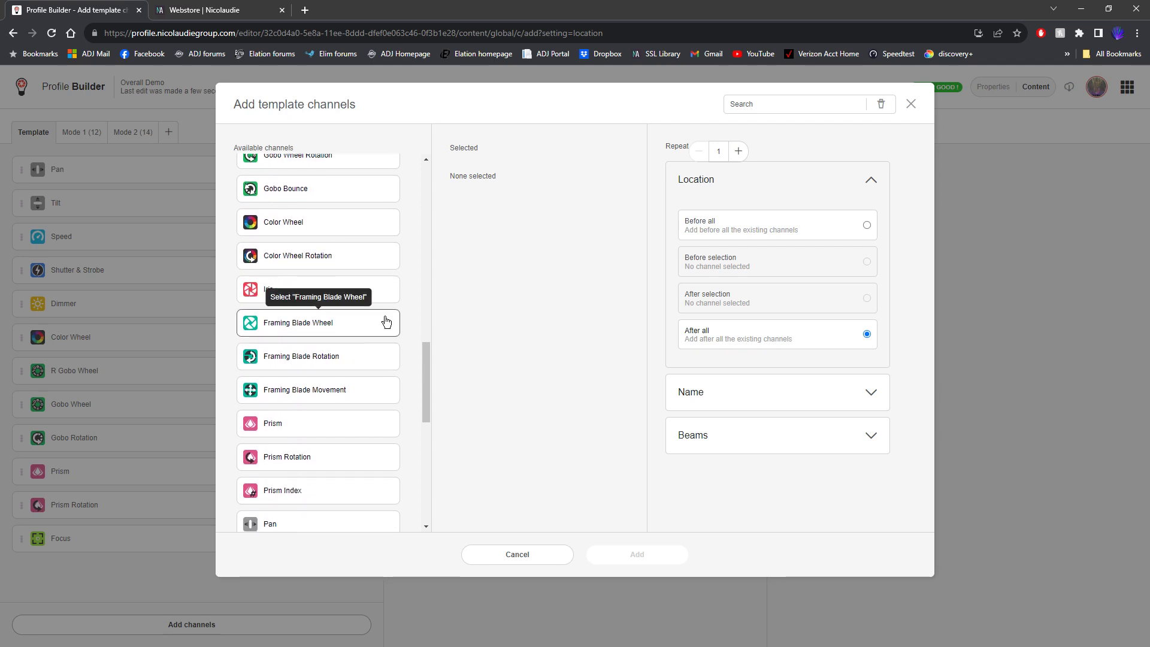
scroll(359, 348, "down", 2)
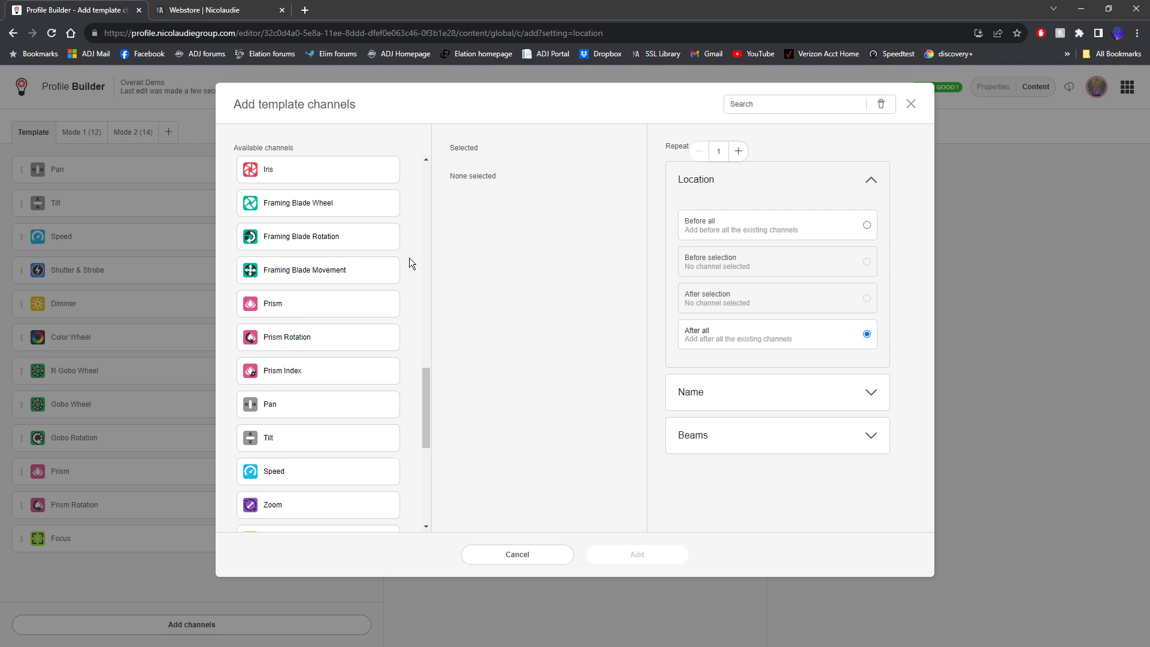
scroll(409, 259, "down", 3)
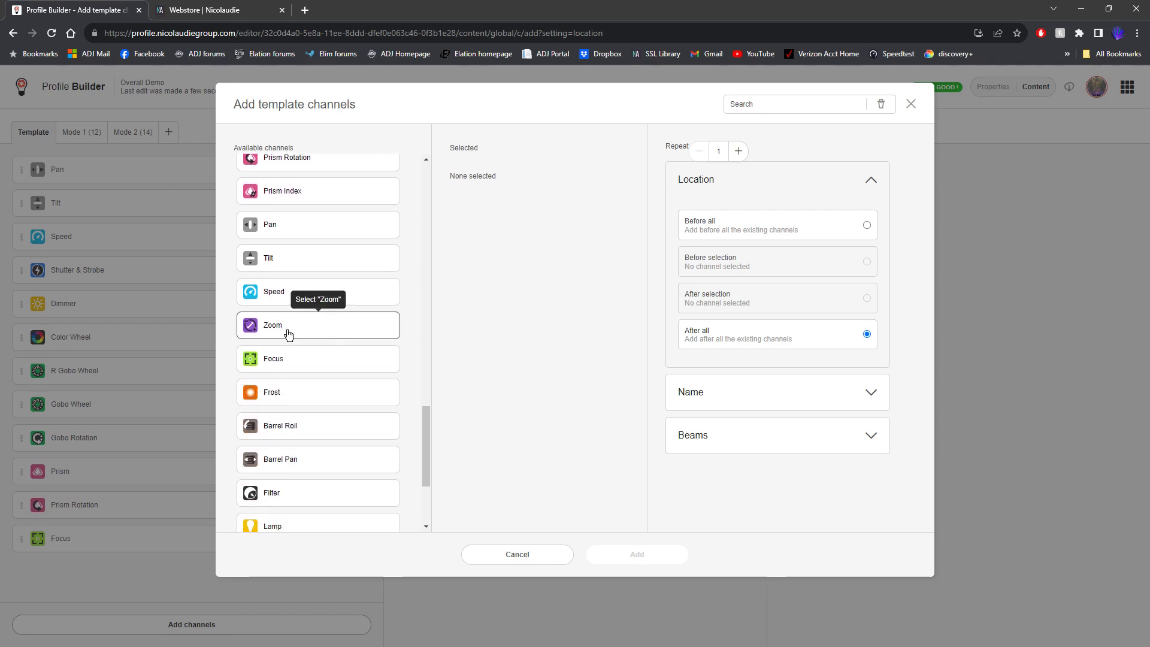
left_click(288, 334)
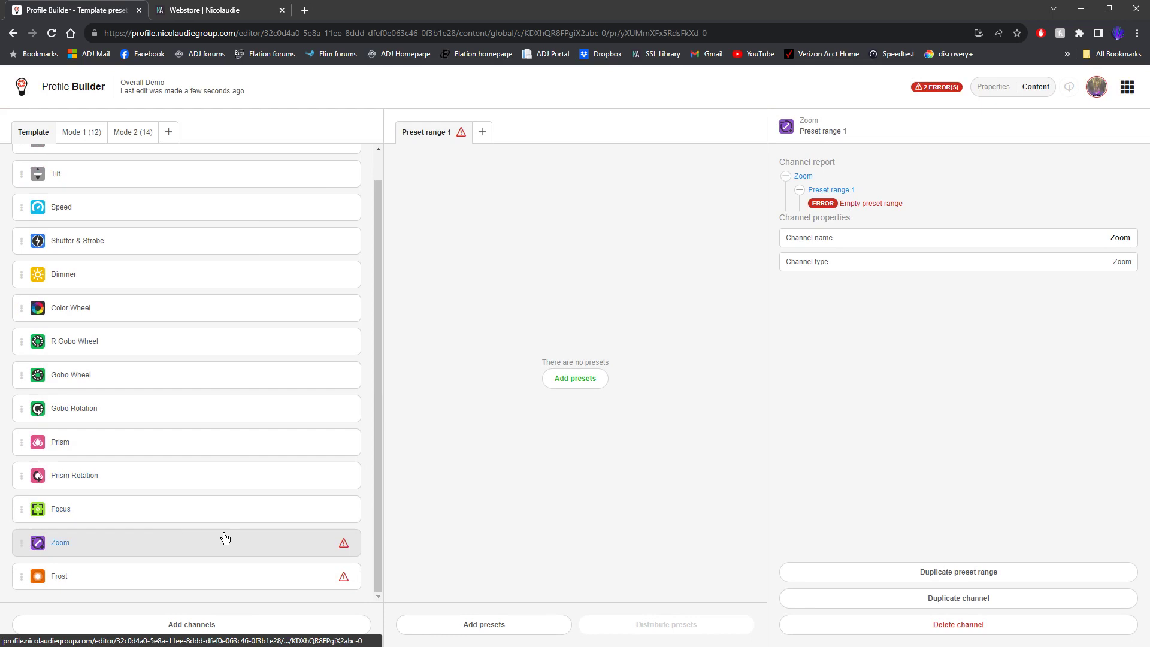
- Add the Zoom preset to the template's Zoom channel and adjust the preset's minimum angle
left_click(576, 378)
left_click(529, 190)
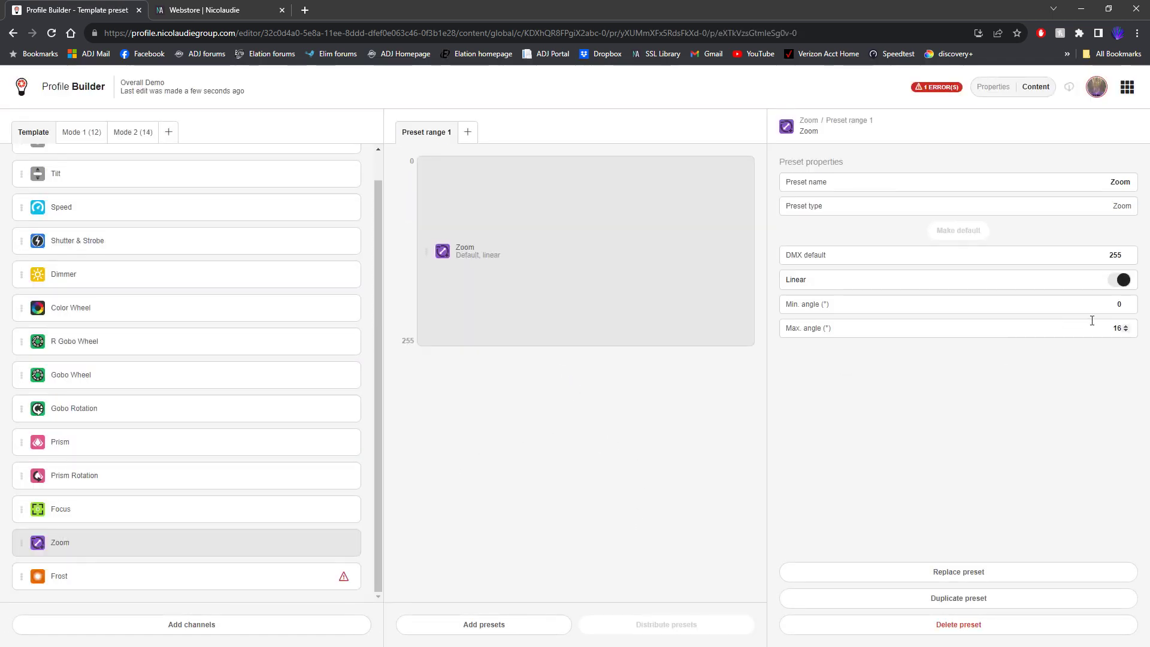
left_click(1127, 308)
double_click(1128, 308)
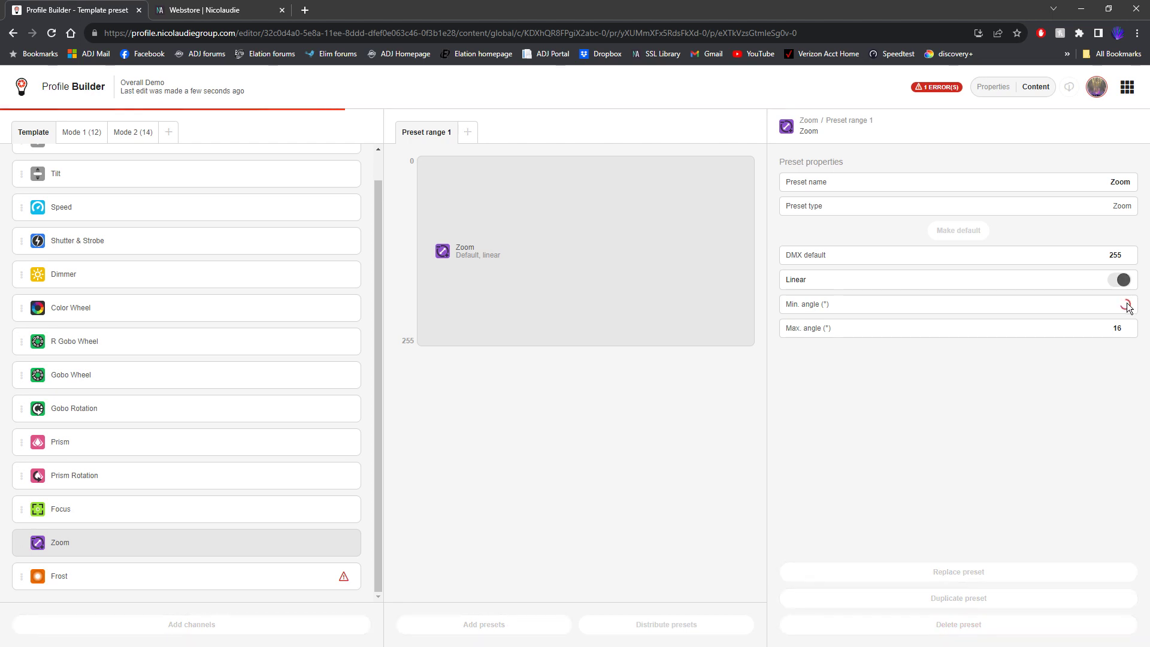
left_click(1127, 310)
- Add the linear Frost preset to the template's Frost channel
left_click(56, 575)
left_click(588, 383)
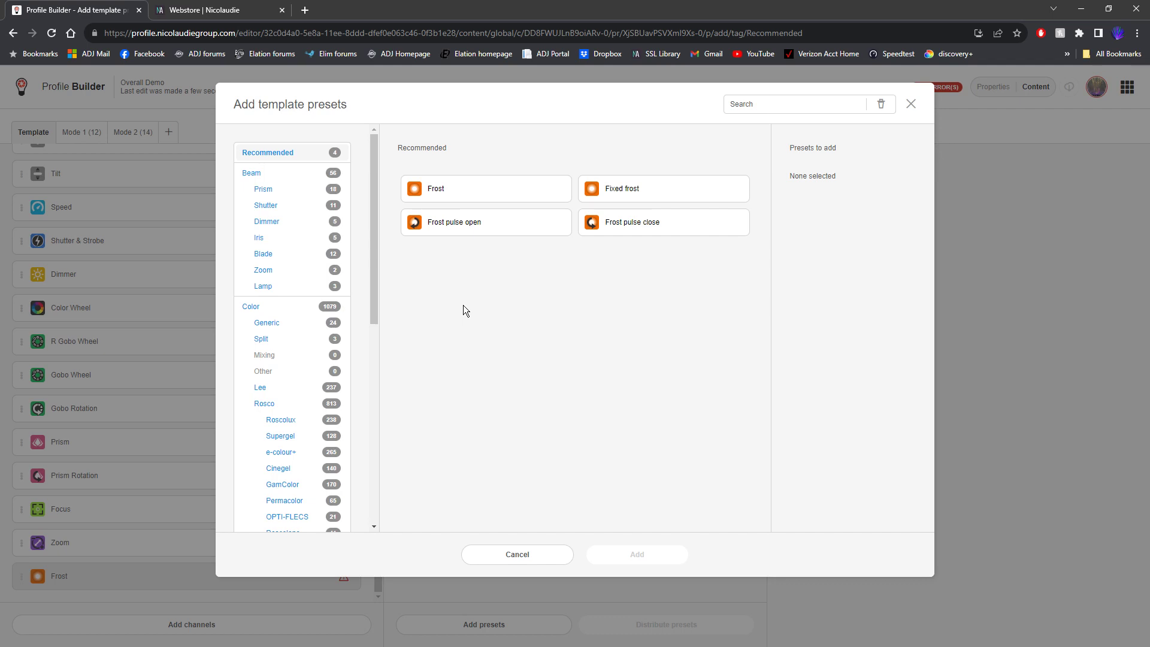
left_click(478, 185)
left_click(620, 553)
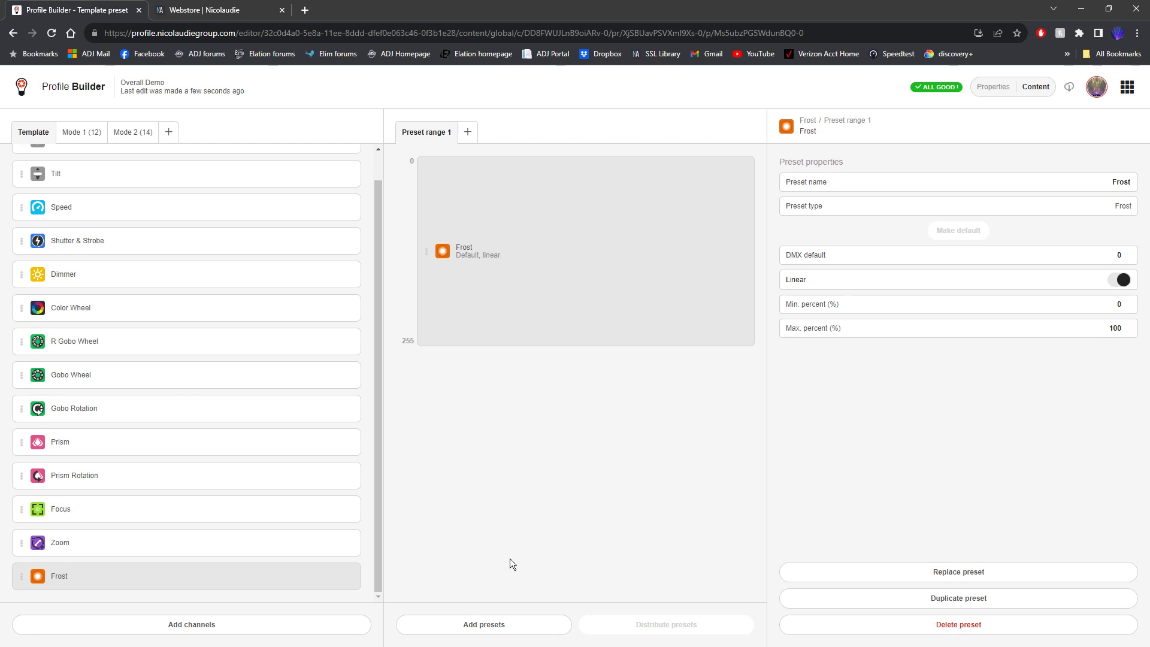
- Add a No function preset to the template's Frost channel and move it ahead of the Frost preset
left_click(492, 625)
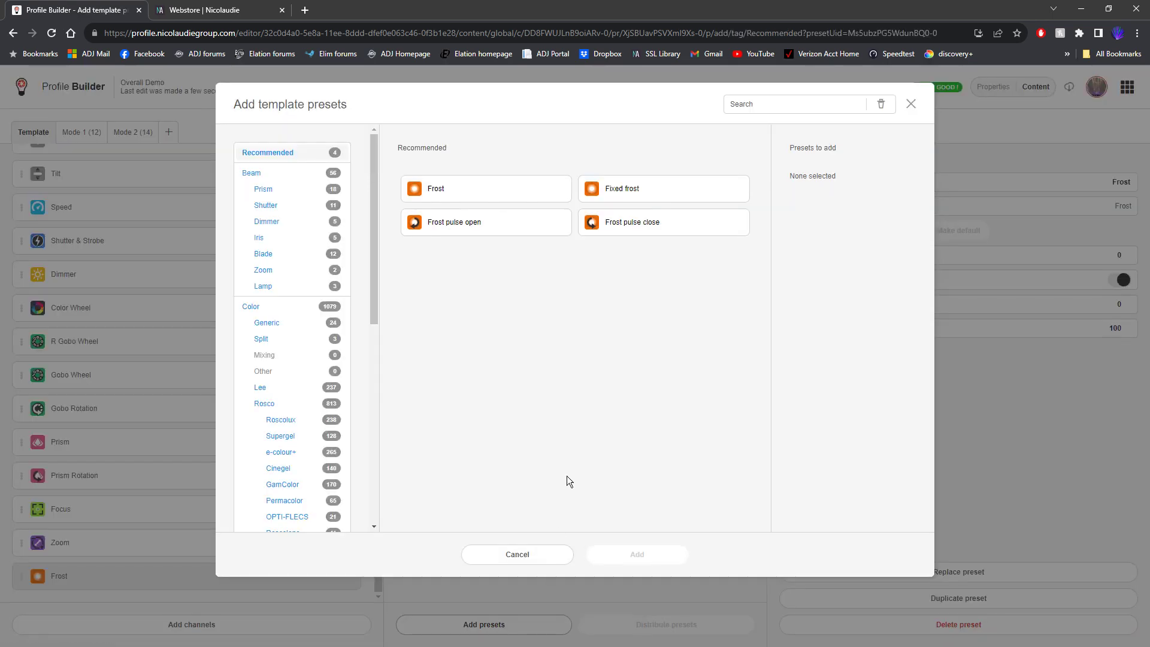
scroll(287, 368, "down", 9)
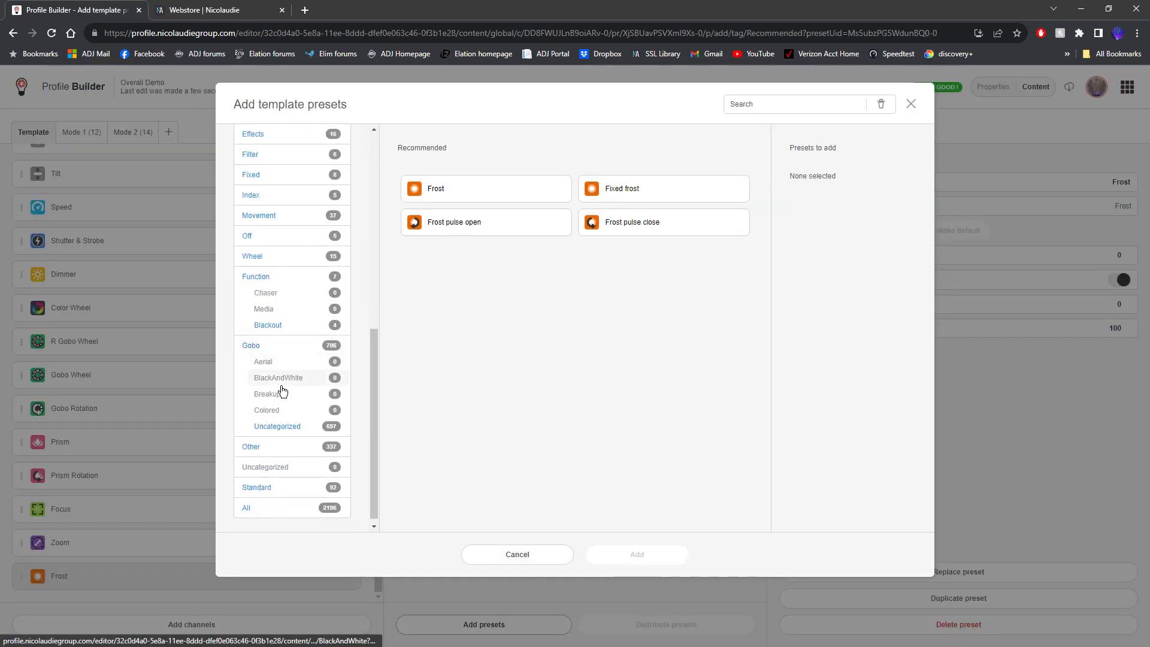
left_click(242, 458)
left_click(622, 188)
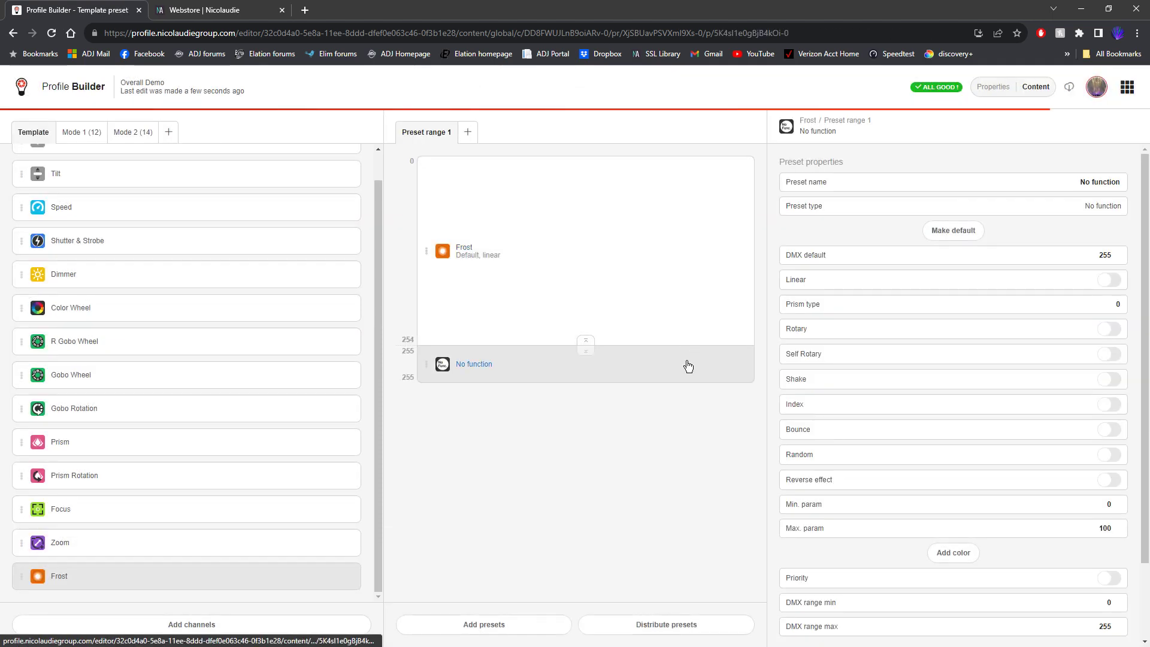
left_click_drag(426, 364, 429, 166)
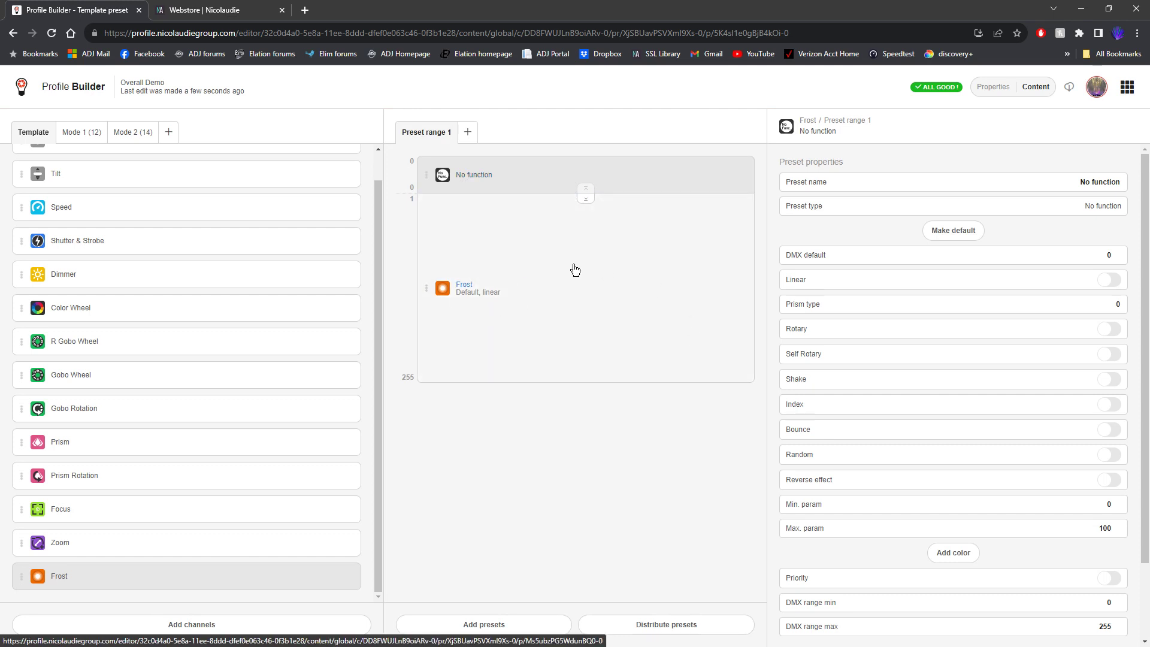
- Add the Zoom and Frost channels to Mode 1 after all its existing channels
left_click(85, 133)
left_click(187, 625)
scroll(269, 419, "down", 3)
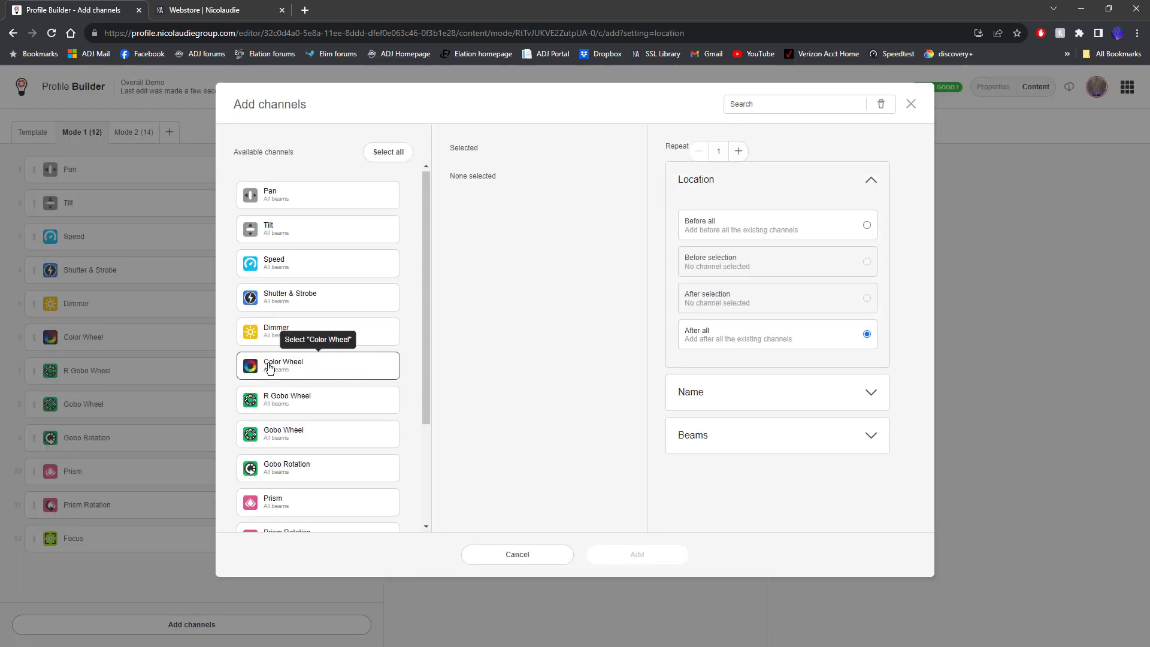
left_click(293, 455)
left_click(303, 492)
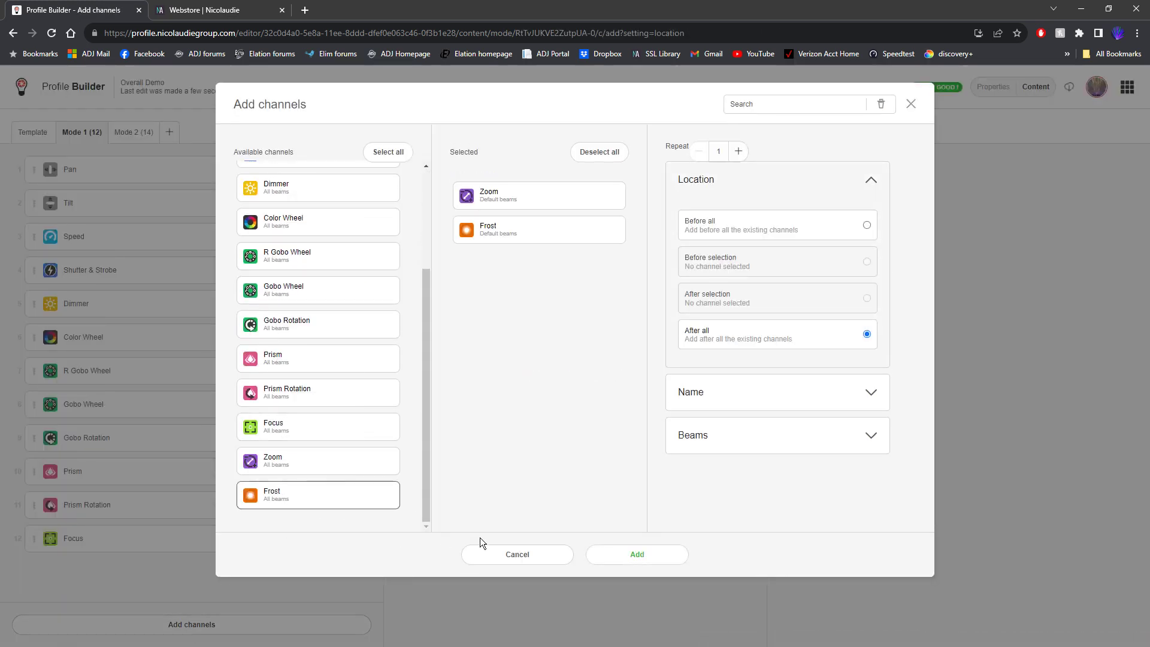
left_click(607, 552)
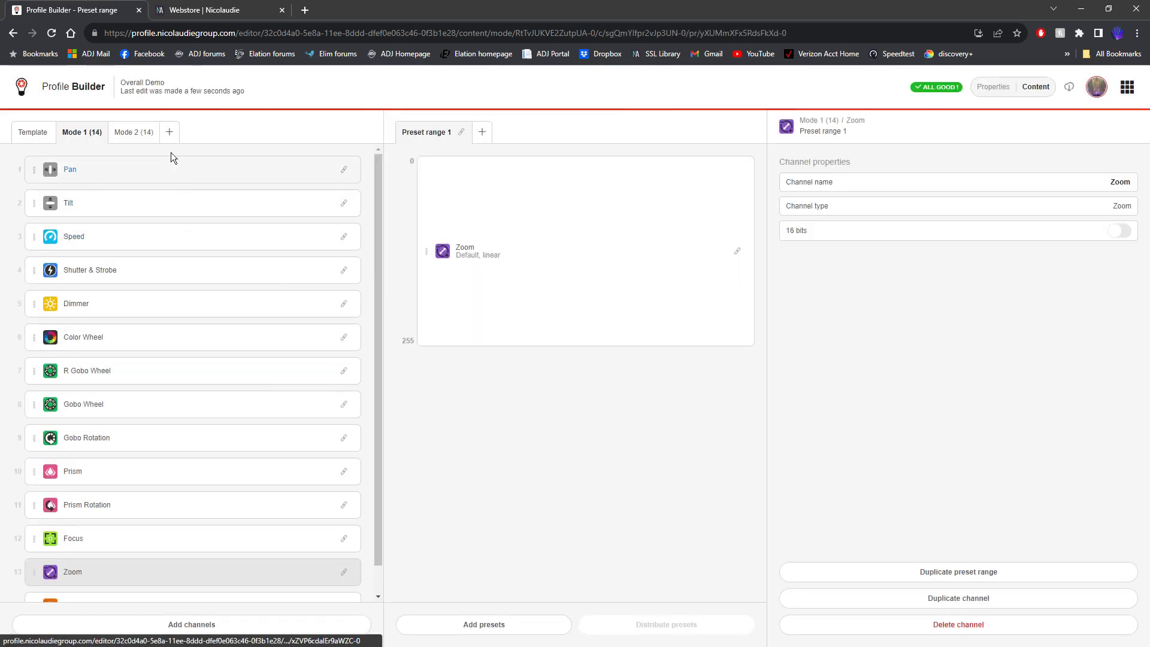
- Add the Zoom and Frost channels to Mode 2 after all its existing channels
left_click(139, 136)
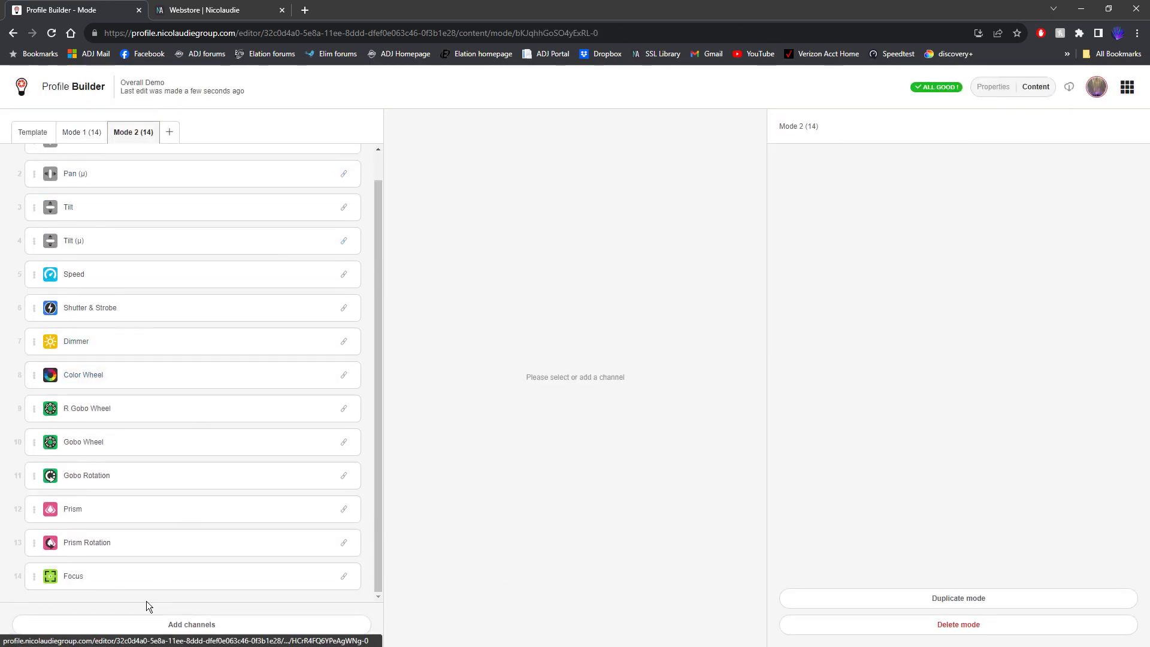
left_click(180, 626)
scroll(360, 408, "down", 3)
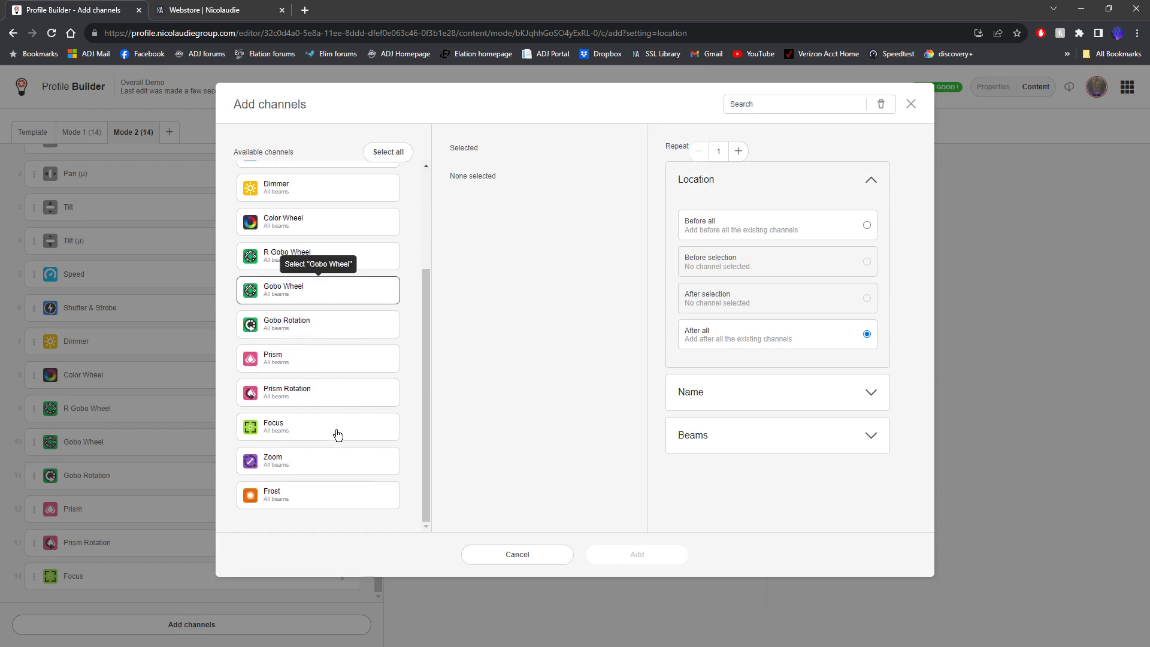
left_click(333, 462)
left_click(334, 506)
left_click(638, 555)
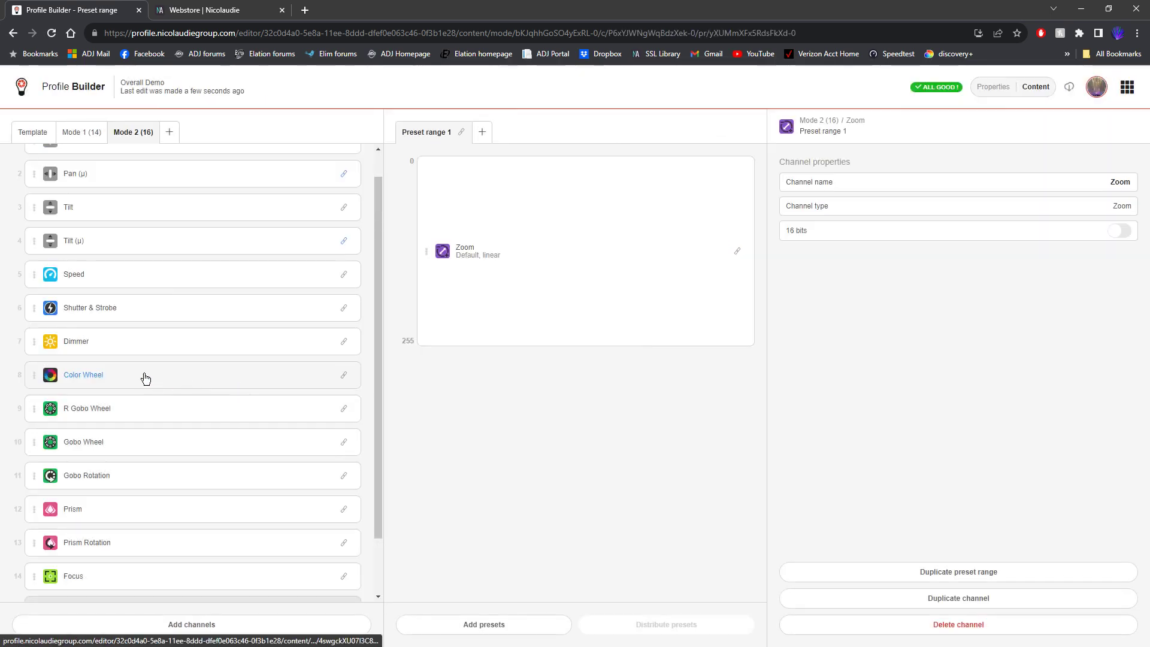
scroll(120, 294, "up", 1)
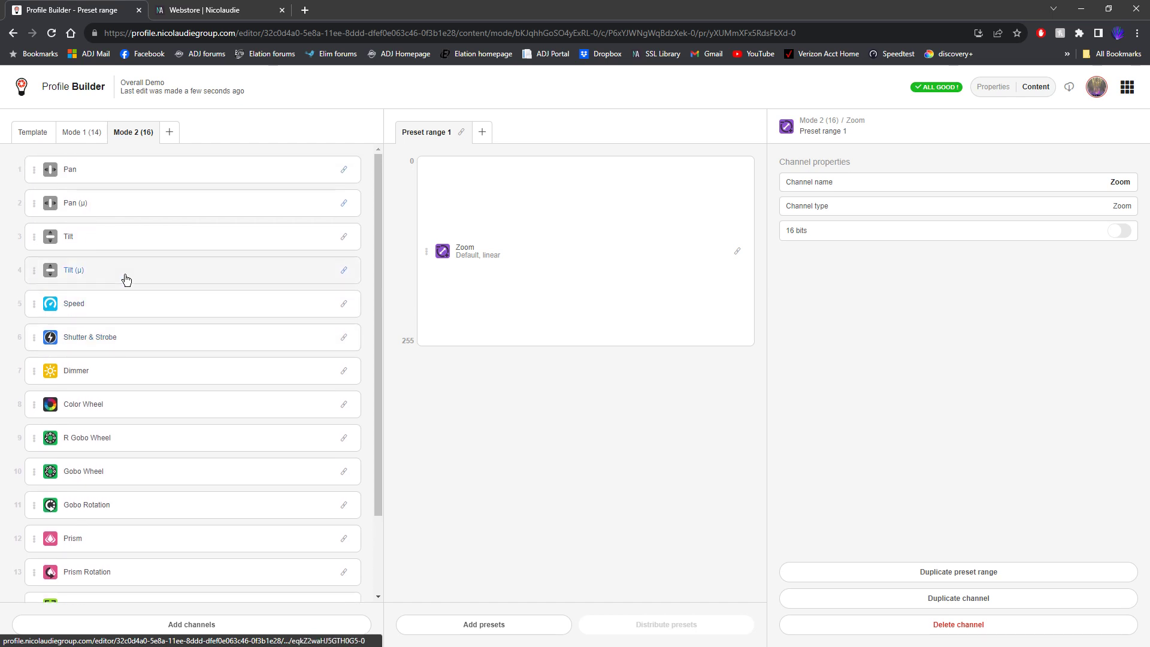
- Create a third mode and choose Color Wheel, R Gobo Wheel, Gobo Wheel and Gobo Rotation as its first channels
left_click(204, 148)
left_click(169, 132)
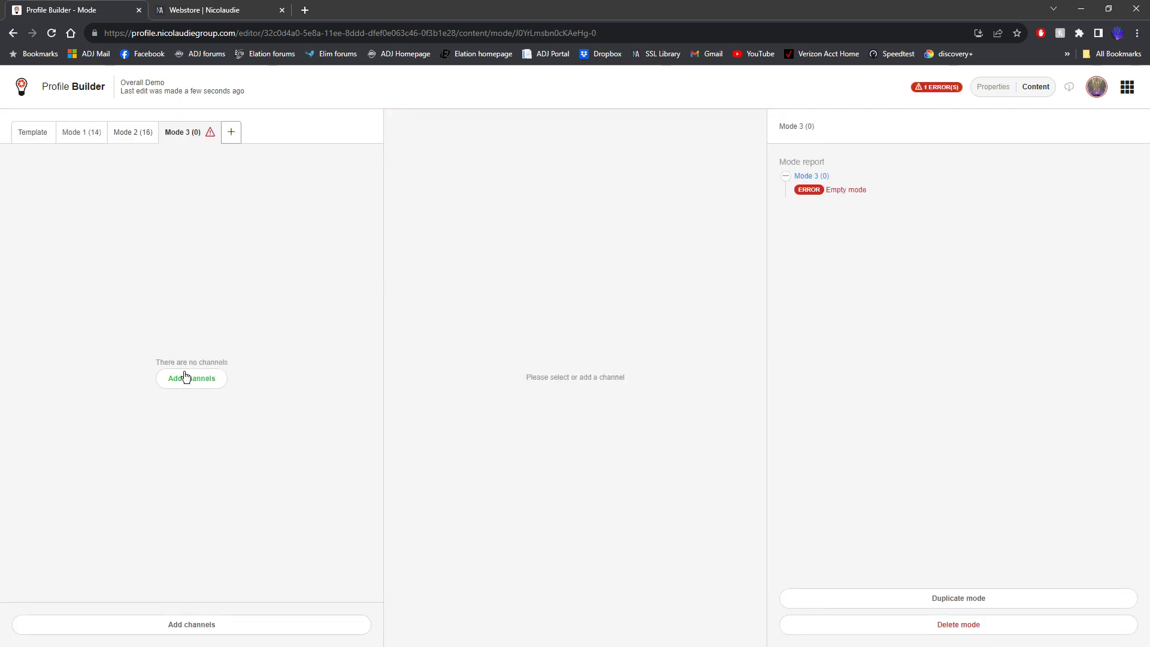
left_click(189, 377)
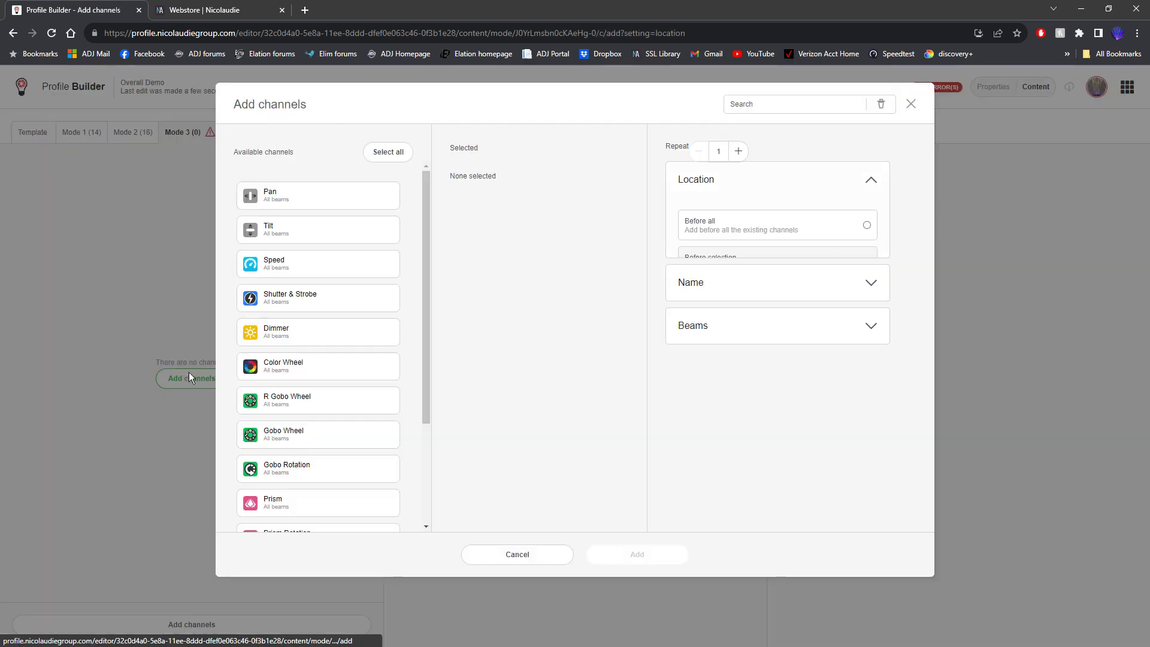
left_click(333, 372)
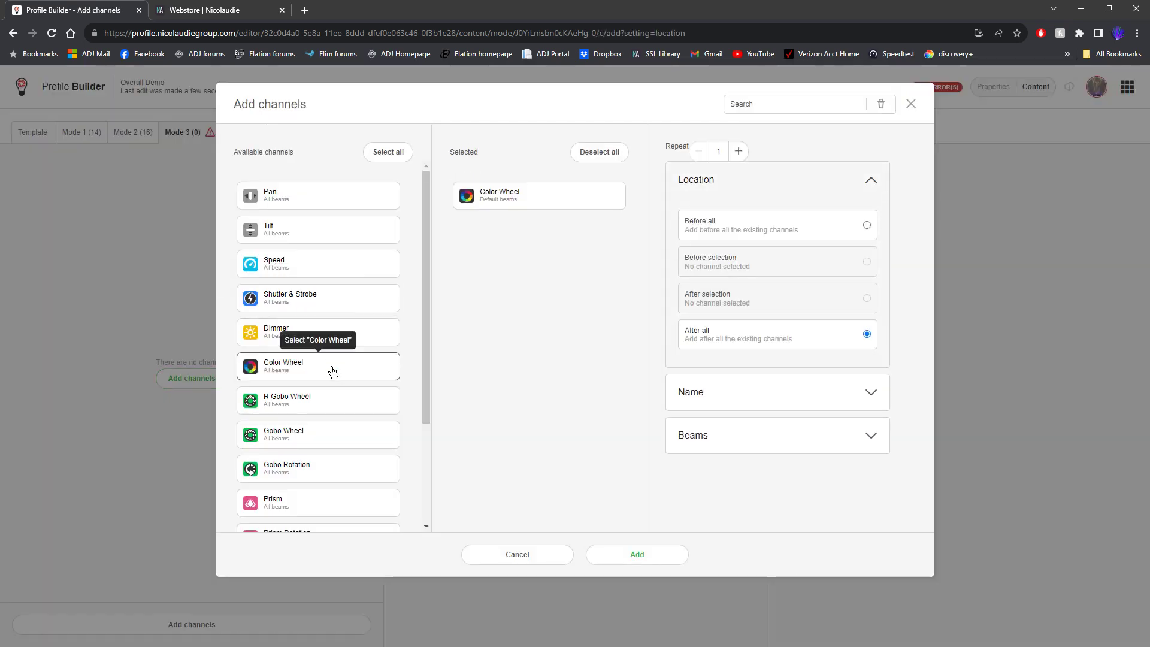
left_click(346, 402)
left_click(342, 435)
left_click(347, 468)
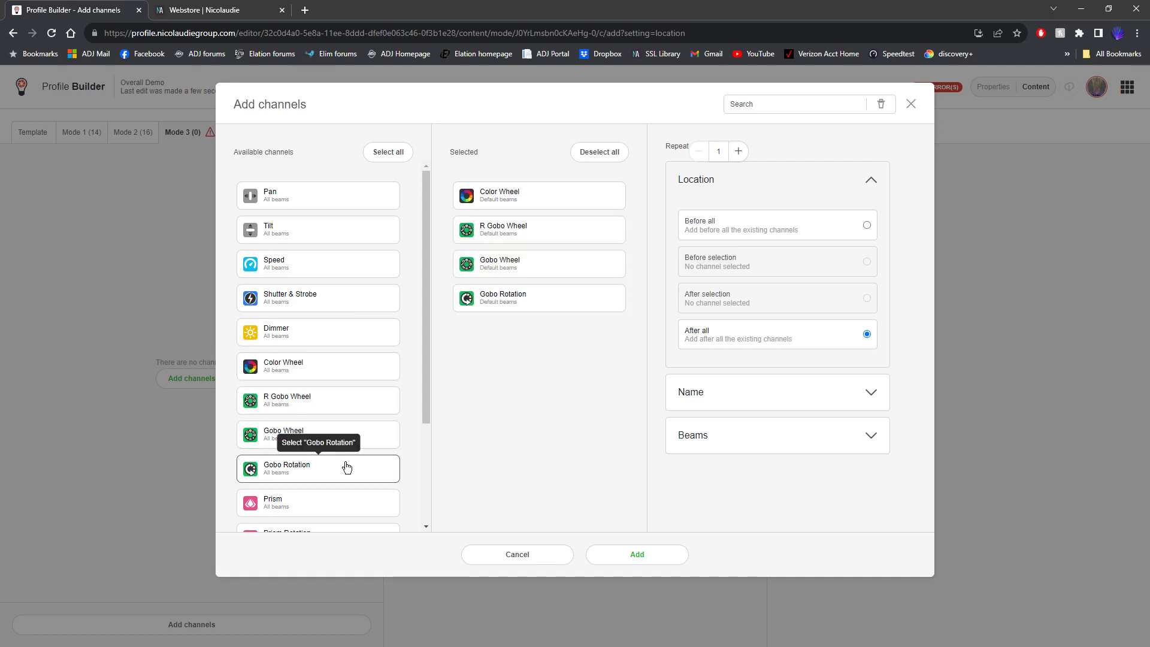
- Choose Shutter & Strobe, Dimmer, Pan, Tilt and Speed, in that order, as further channels for Mode 3
left_click(336, 298)
left_click(359, 337)
left_click(329, 198)
left_click(342, 229)
left_click(334, 274)
scroll(338, 287, "down", 3)
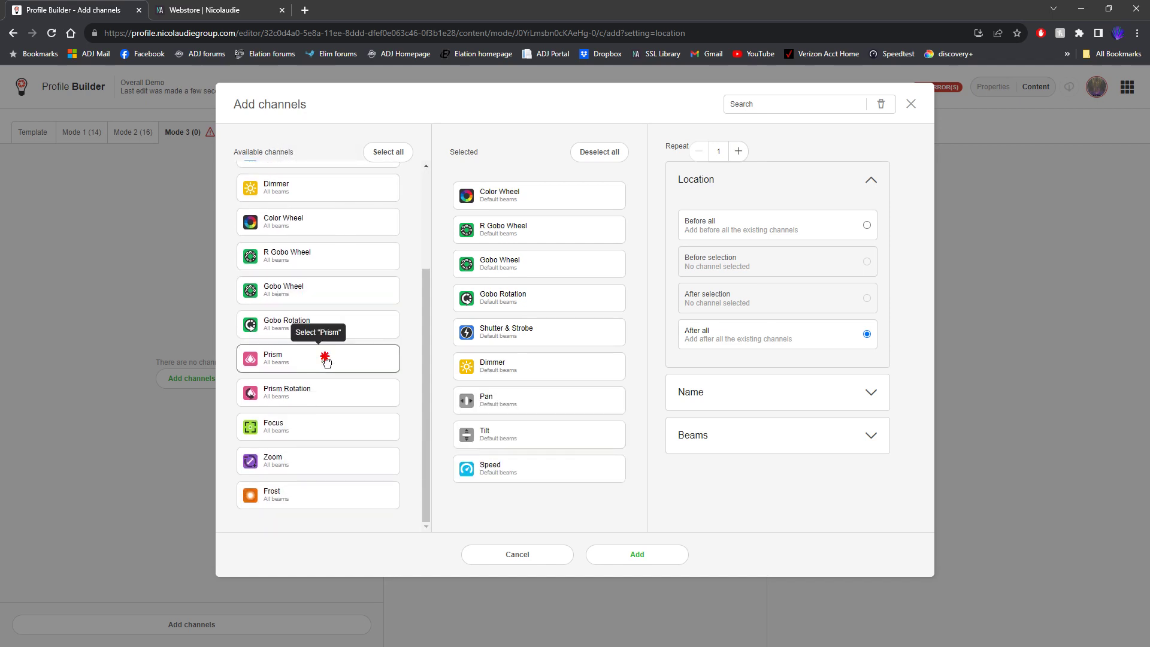
- Choose Prism, Prism Rotation, Focus, Zoom and Frost as the last channels and add the whole selection to Mode 3
left_click(324, 358)
left_click(334, 403)
left_click(336, 429)
left_click(334, 465)
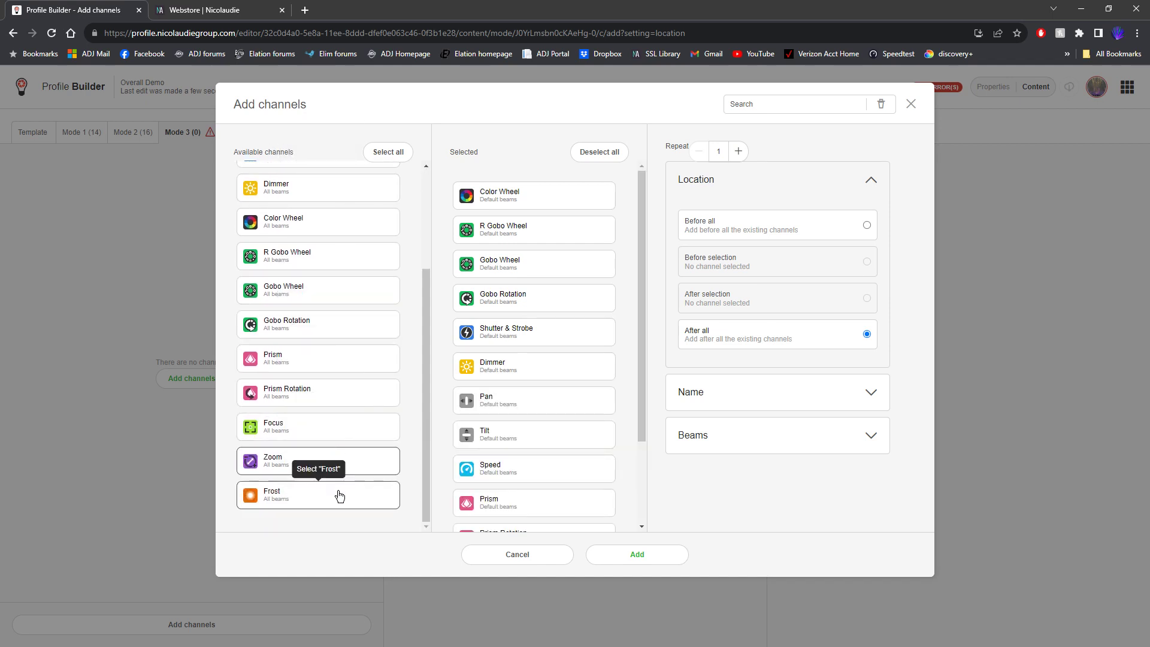
scroll(512, 398, "down", 2)
left_click(326, 499)
left_click(638, 555)
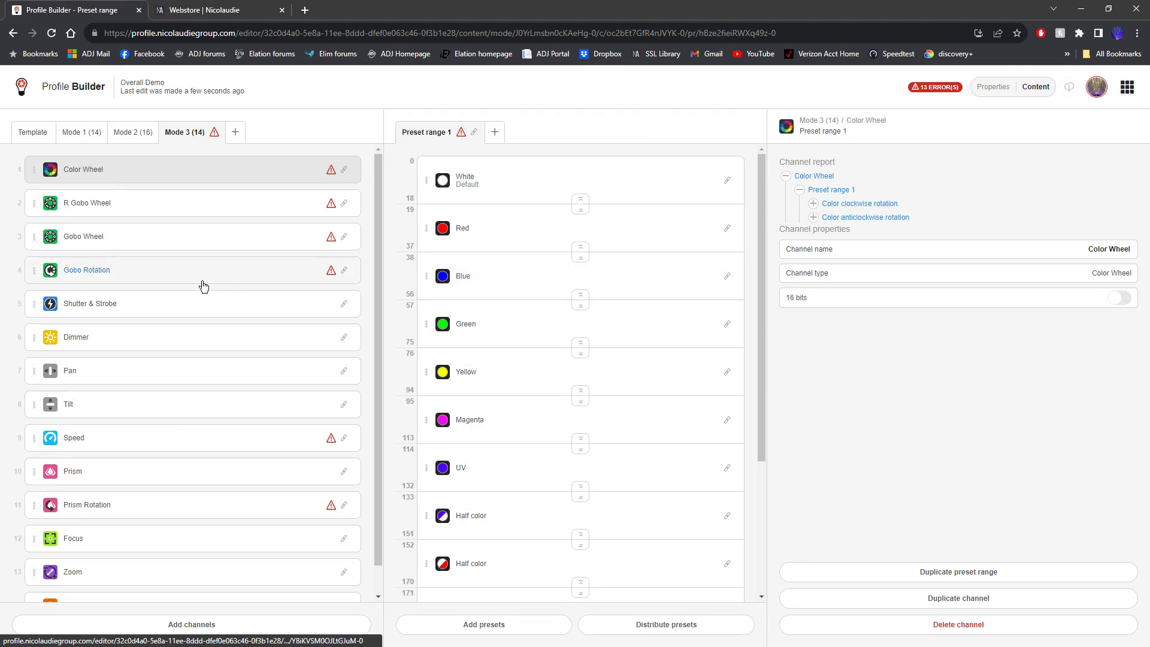
- Set the target of the Color clockwise rotation preset in Mode 3's Color Wheel channel to Color Wheel
scroll(187, 233, "down", 1)
scroll(173, 204, "up", 1)
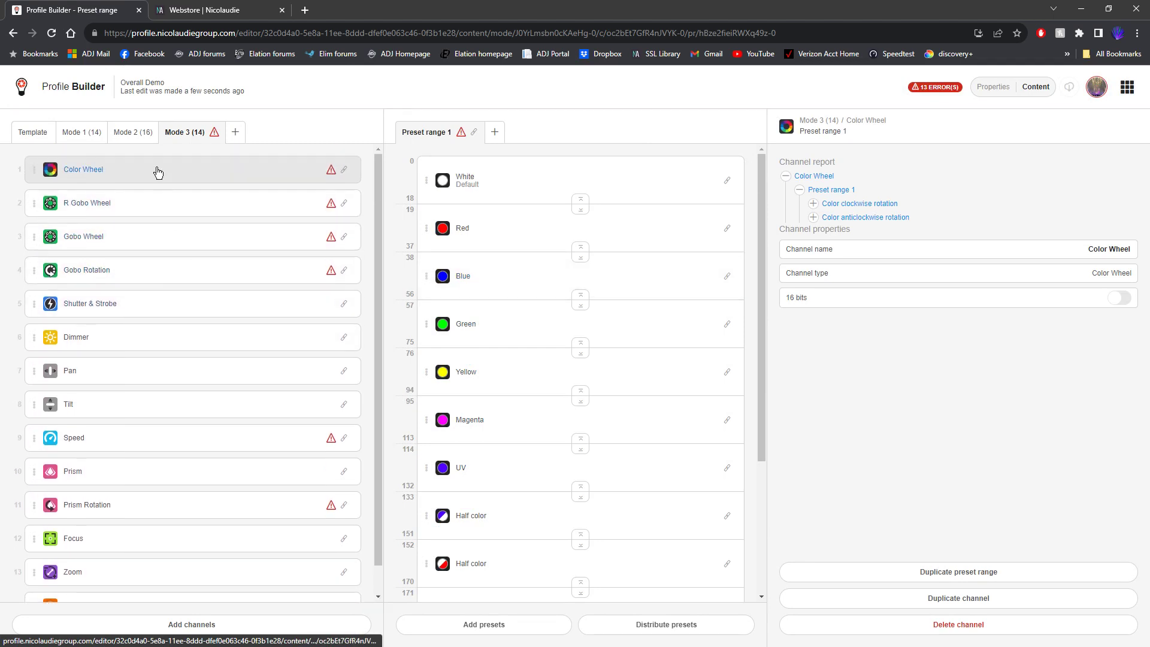
scroll(595, 388, "down", 3)
left_click(625, 472)
left_click(903, 443)
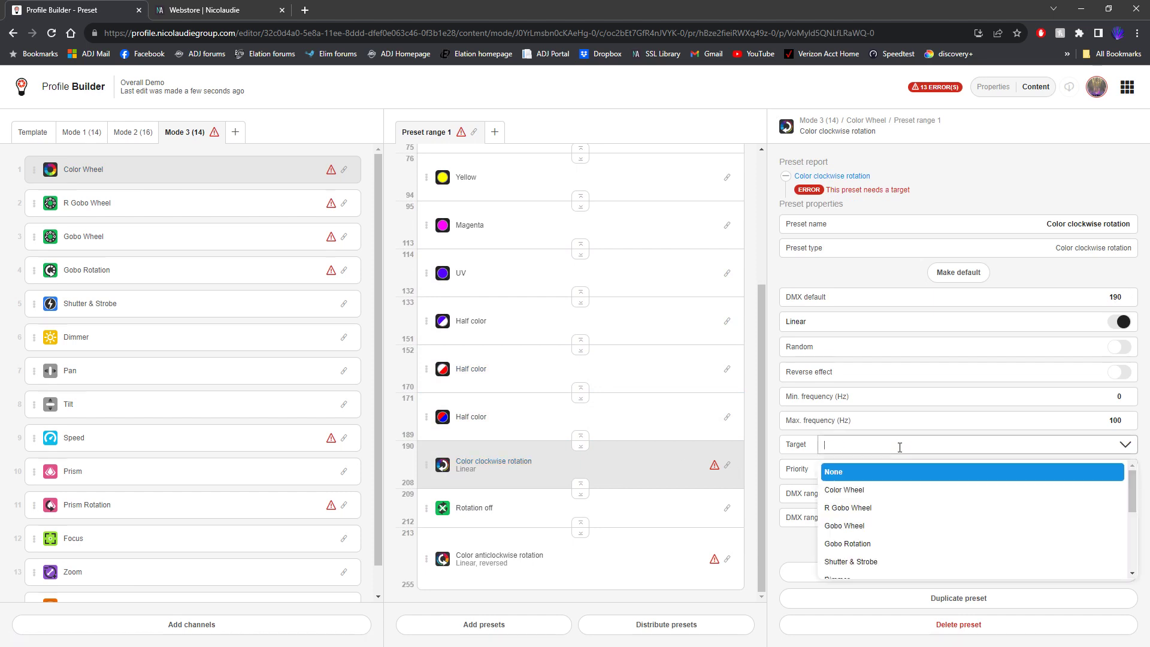
scroll(911, 508, "down", 1)
scroll(912, 506, "up", 1)
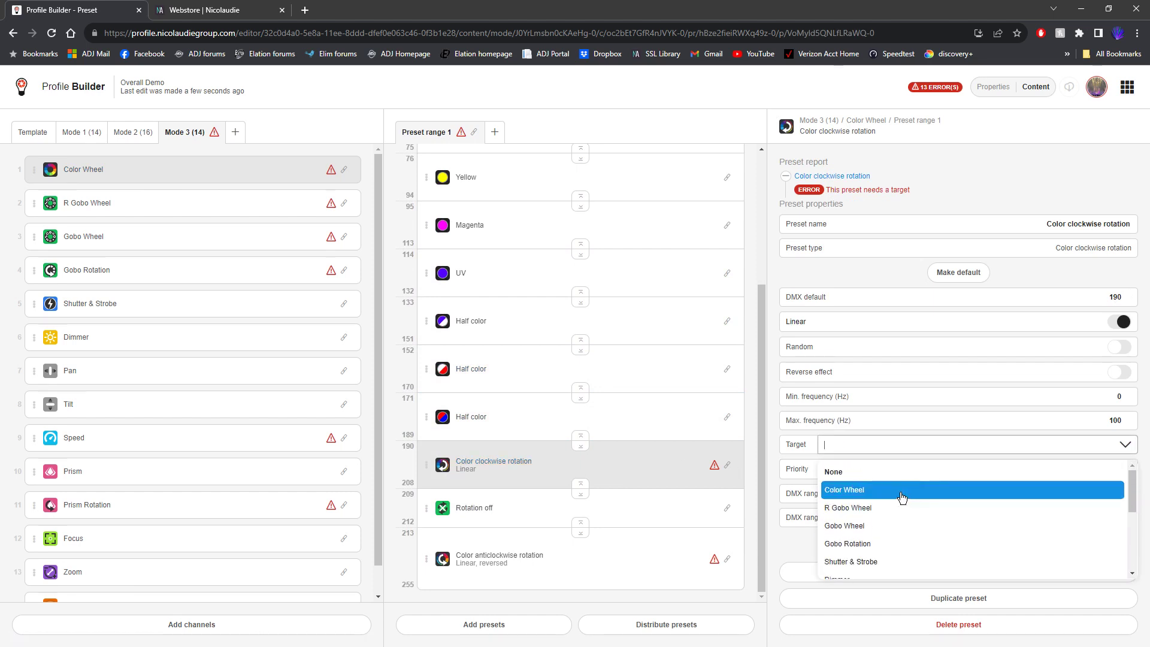
left_click(897, 488)
- Set the Color anticlockwise rotation preset's target to Color Wheel in Mode 3 and look through the available target channels
left_click(668, 554)
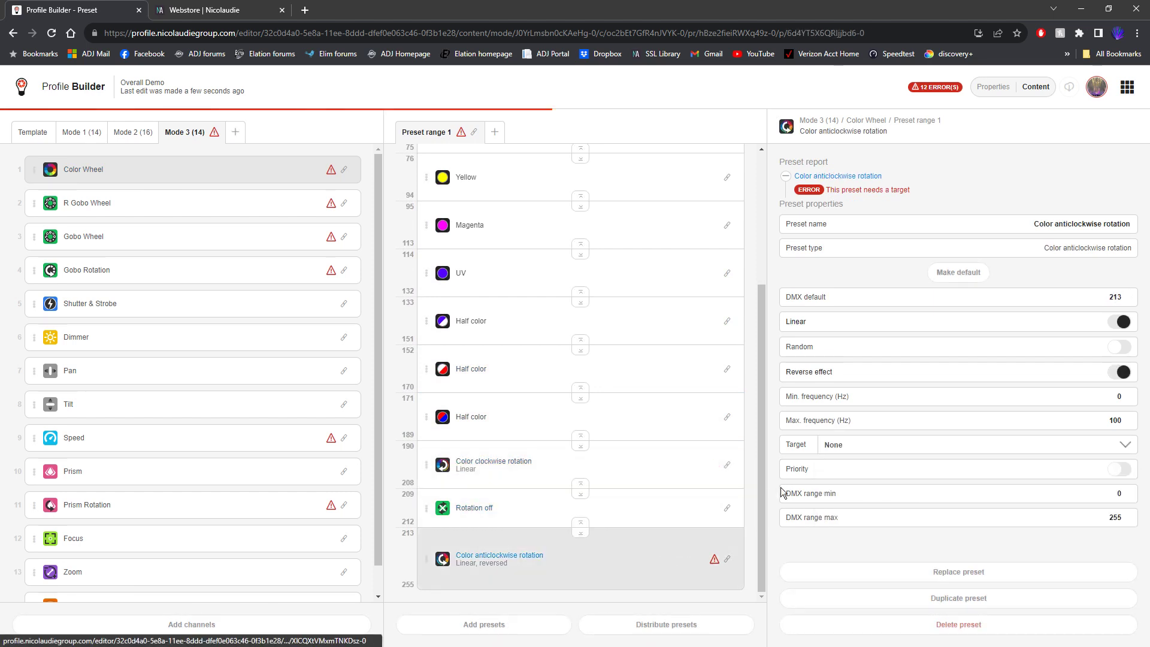
left_click(872, 451)
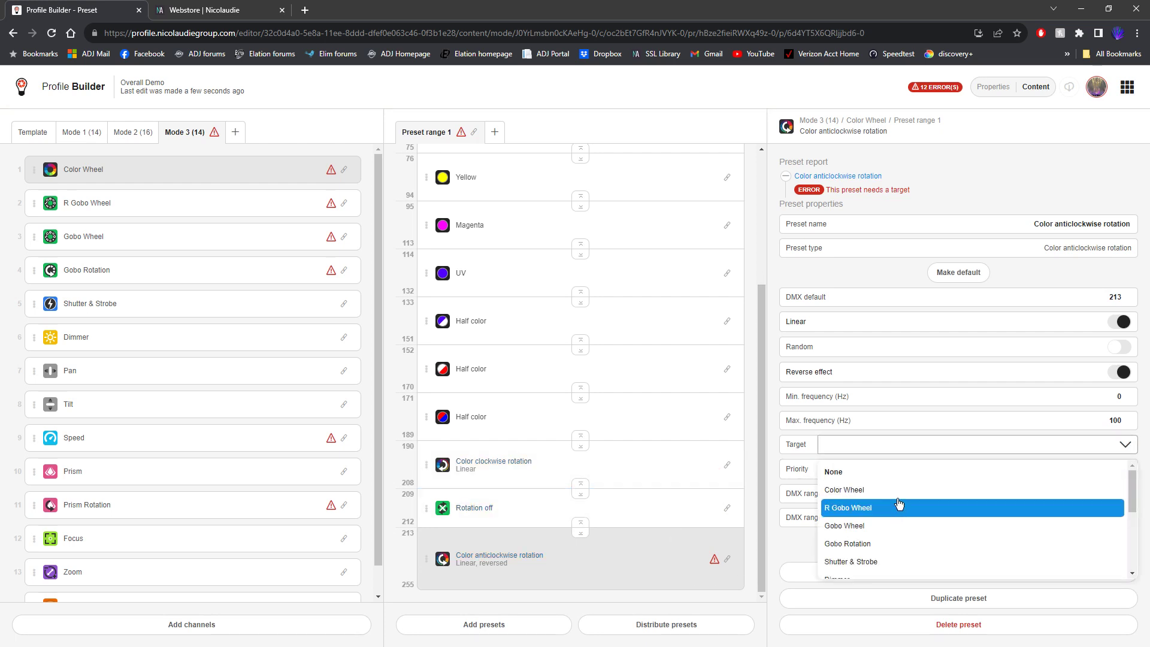
left_click(853, 487)
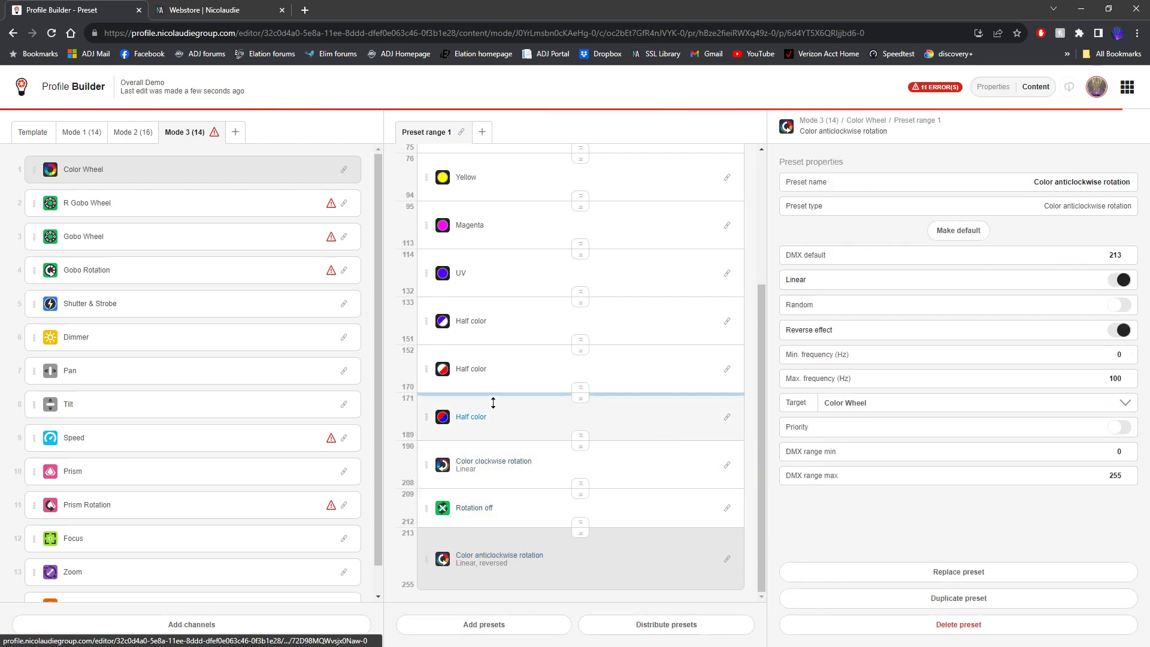
left_click(877, 402)
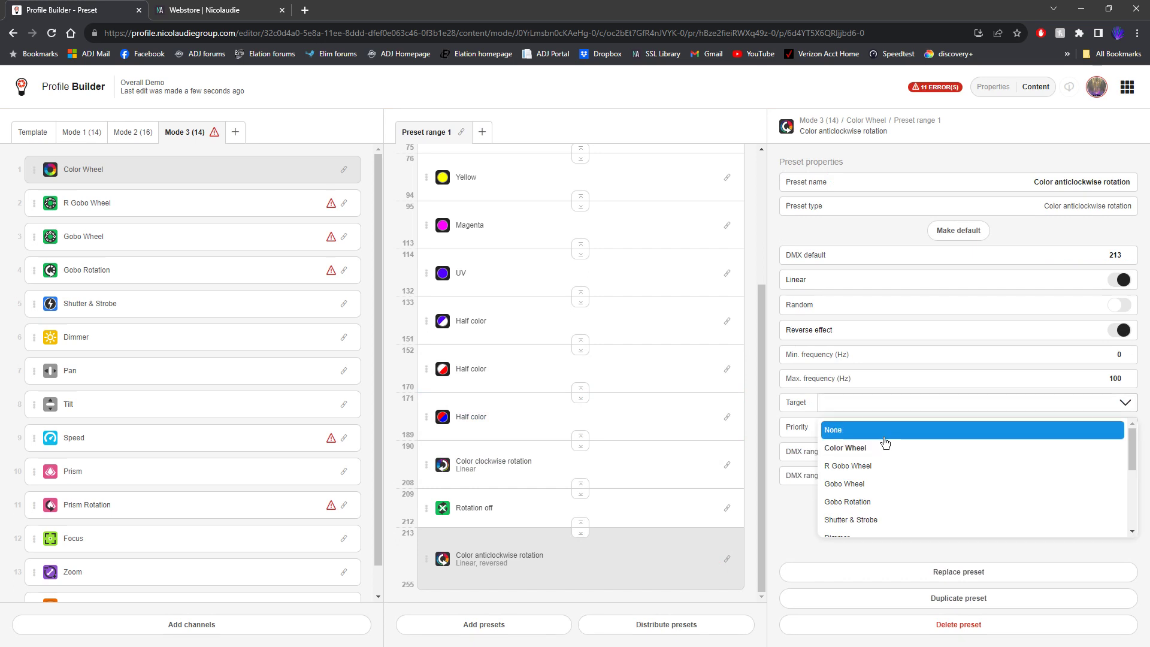
scroll(878, 499, "down", 2)
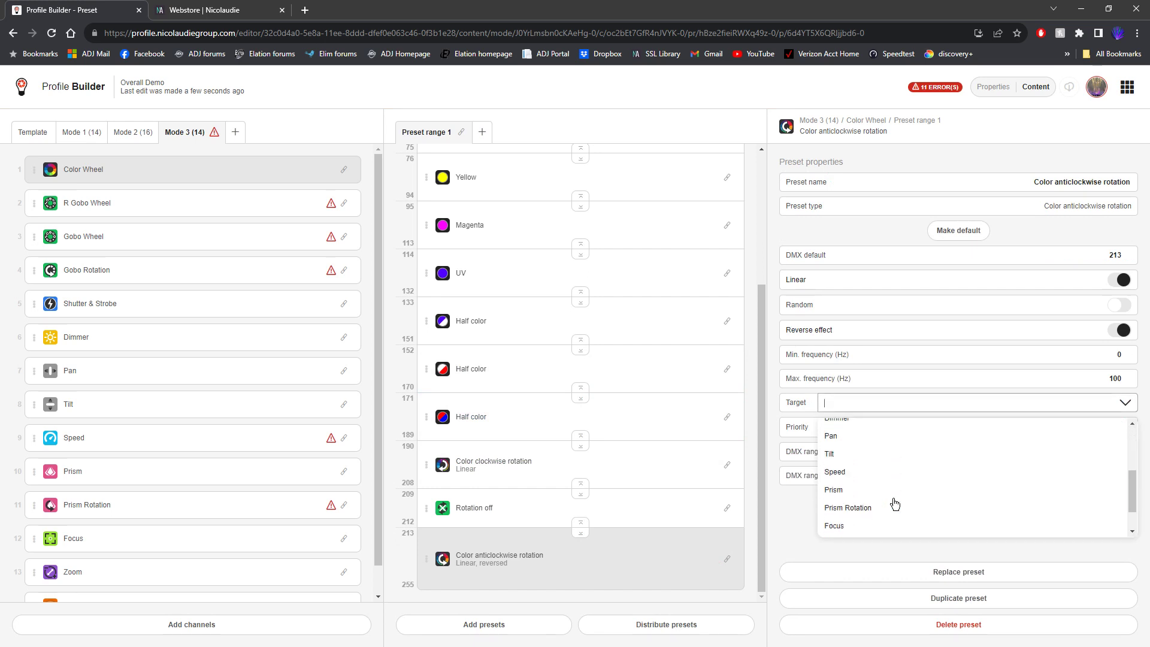
scroll(860, 430, "up", 3)
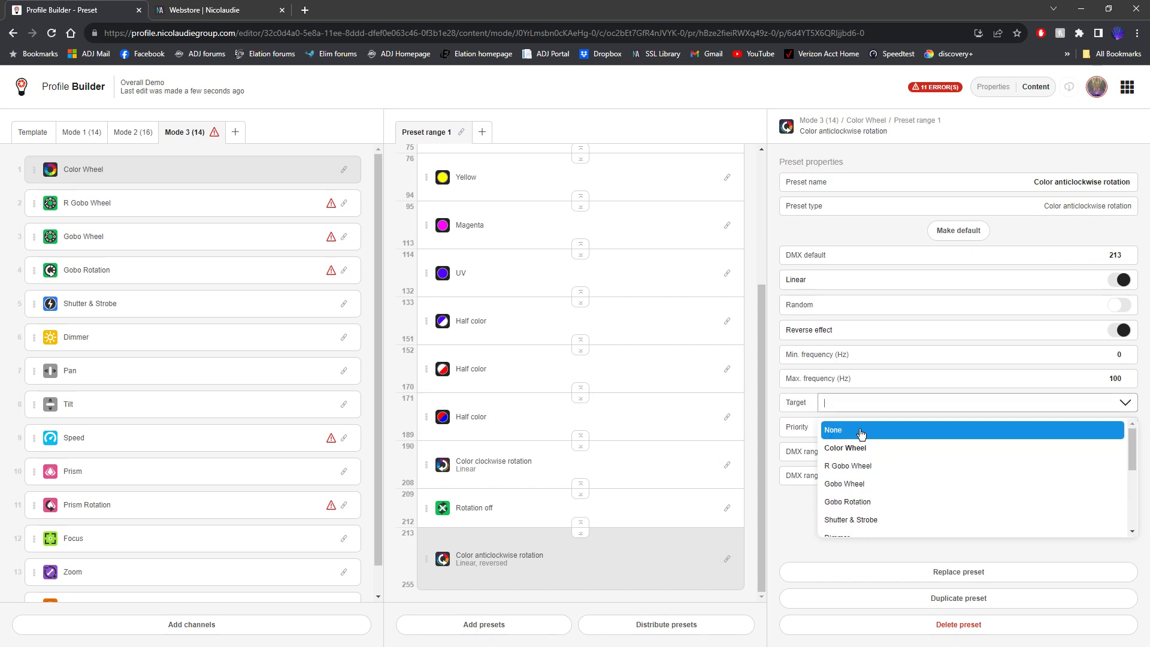
left_click(642, 561)
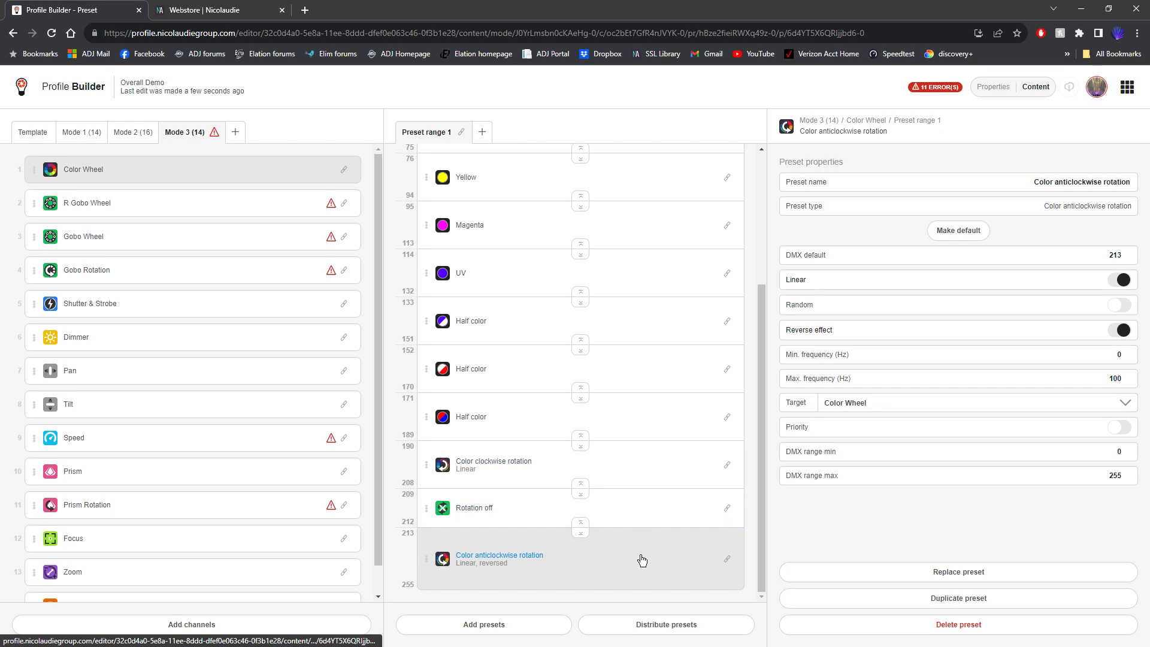
- Set the target of the Speed preset in Mode 3's Speed channel to Pan
left_click(226, 438)
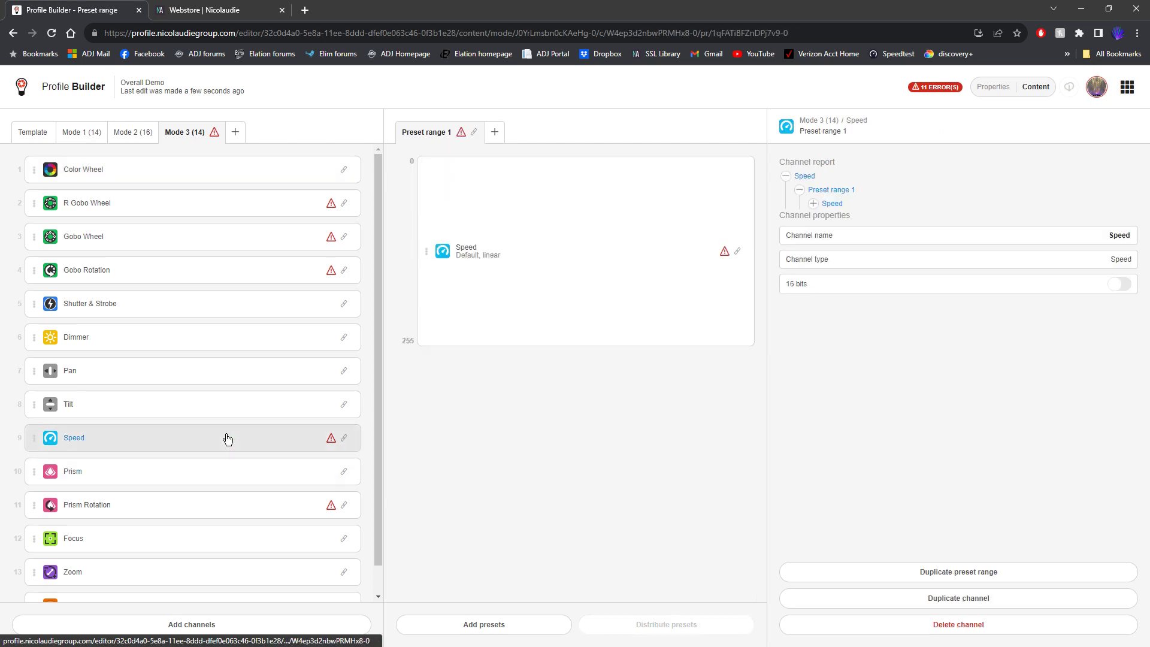
left_click(557, 275)
left_click(901, 443)
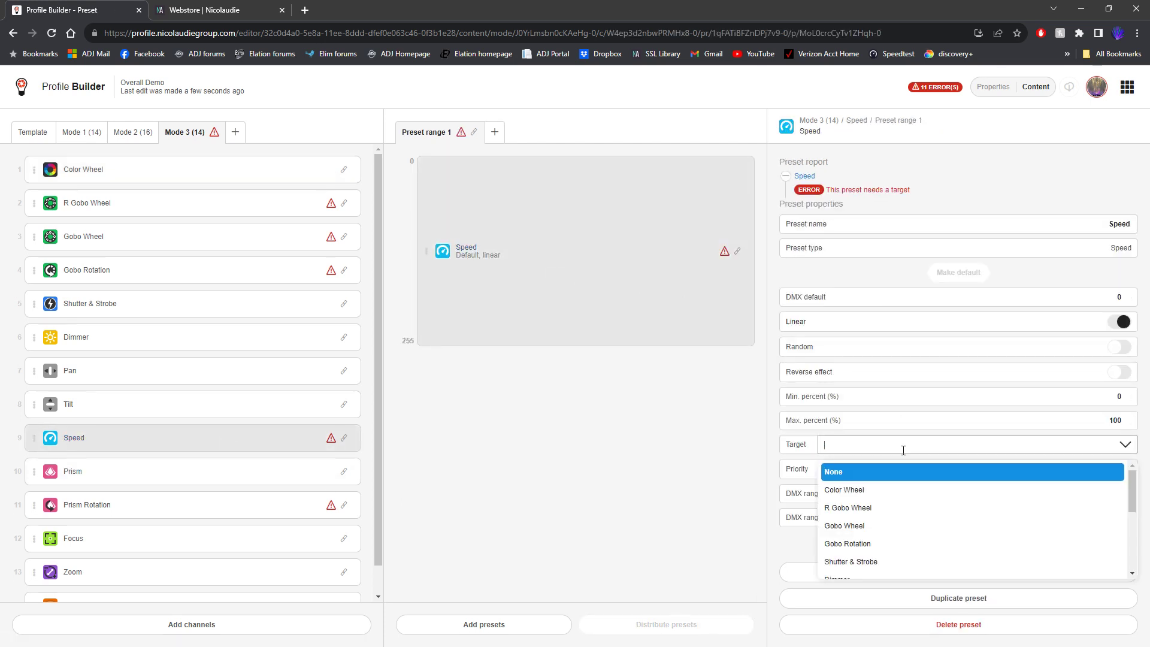
scroll(895, 498, "down", 2)
left_click(871, 526)
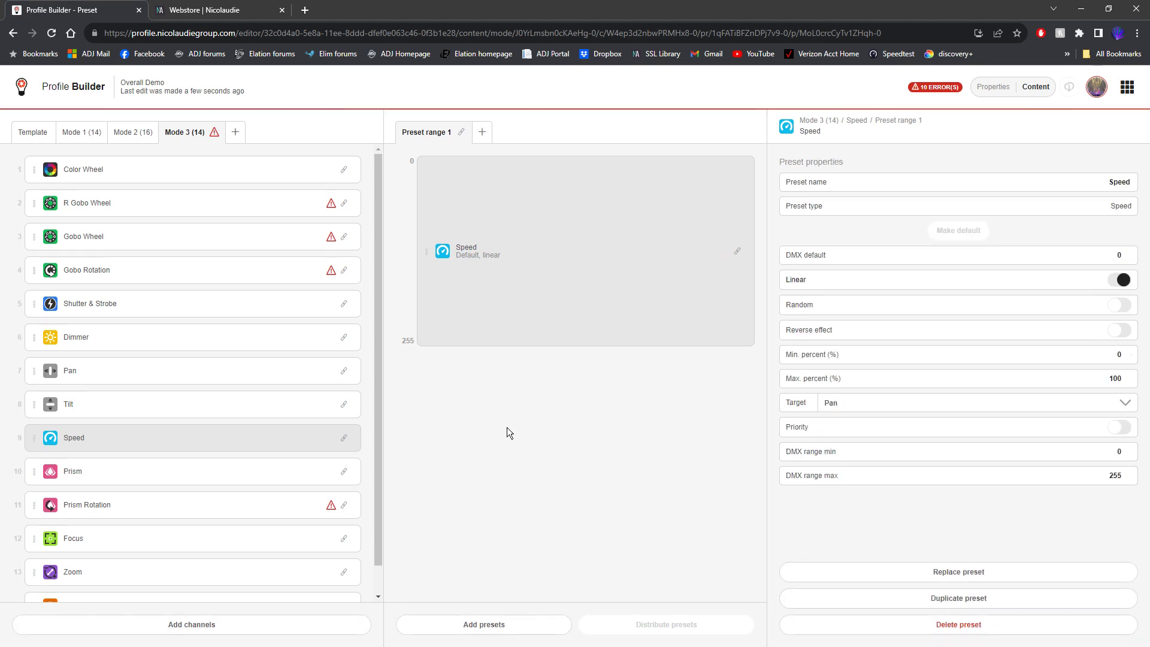
- Set the target of the Prism rotation index preset in Mode 3's Prism Rotation channel to Prism
left_click(185, 501)
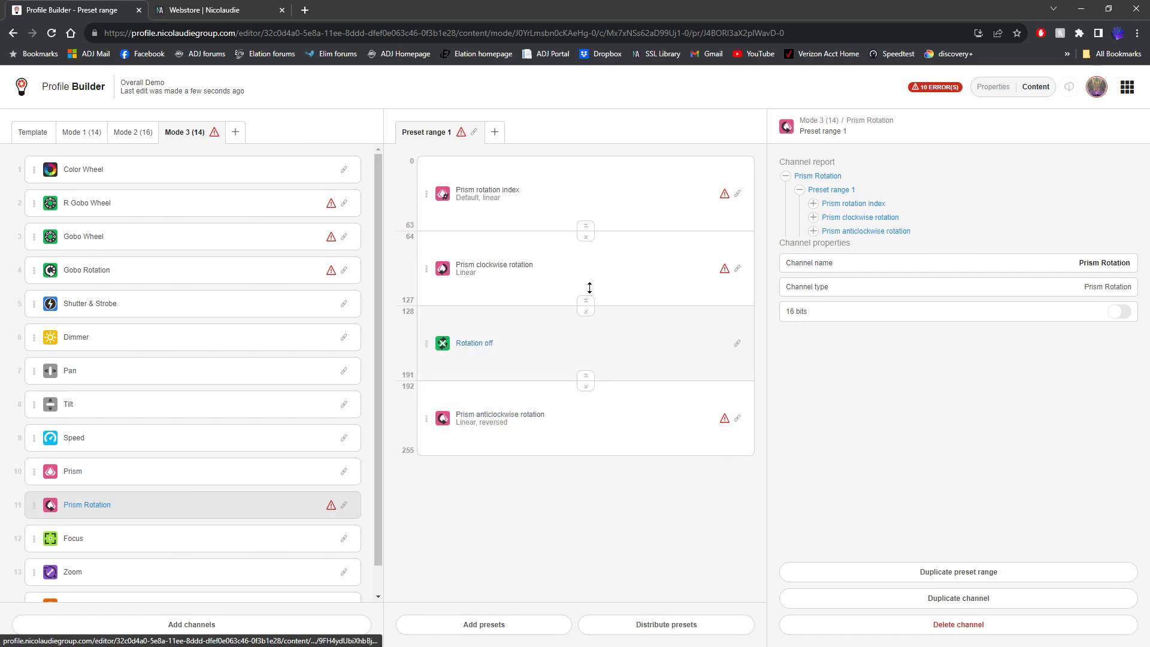
left_click(616, 187)
left_click(846, 445)
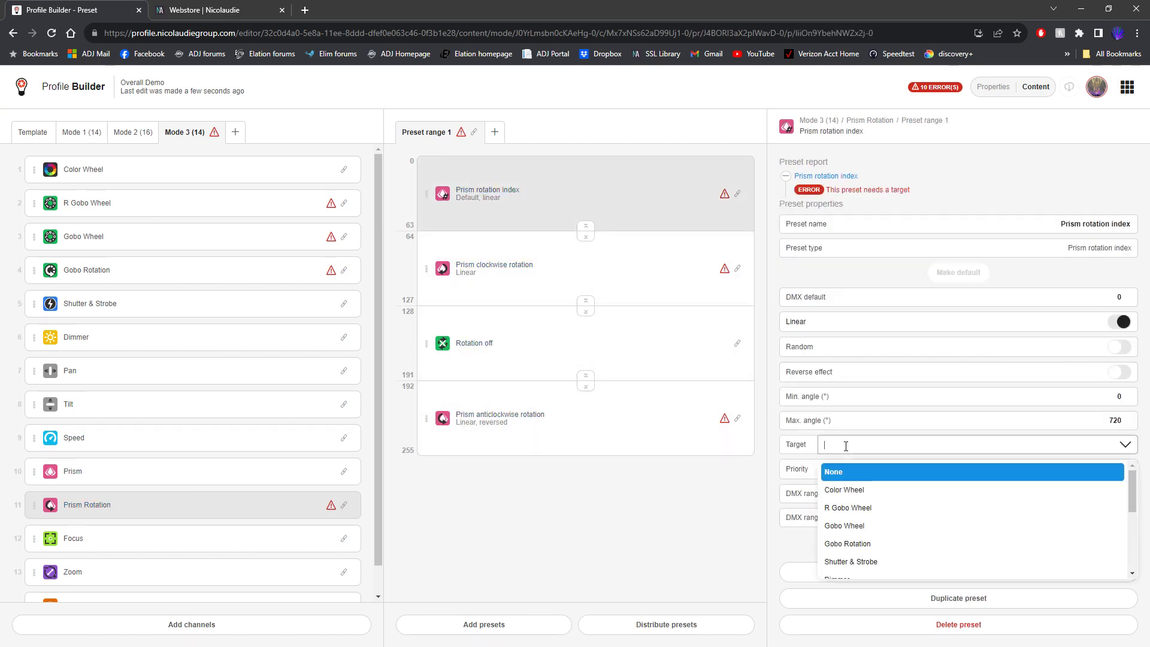
scroll(928, 516, "down", 3)
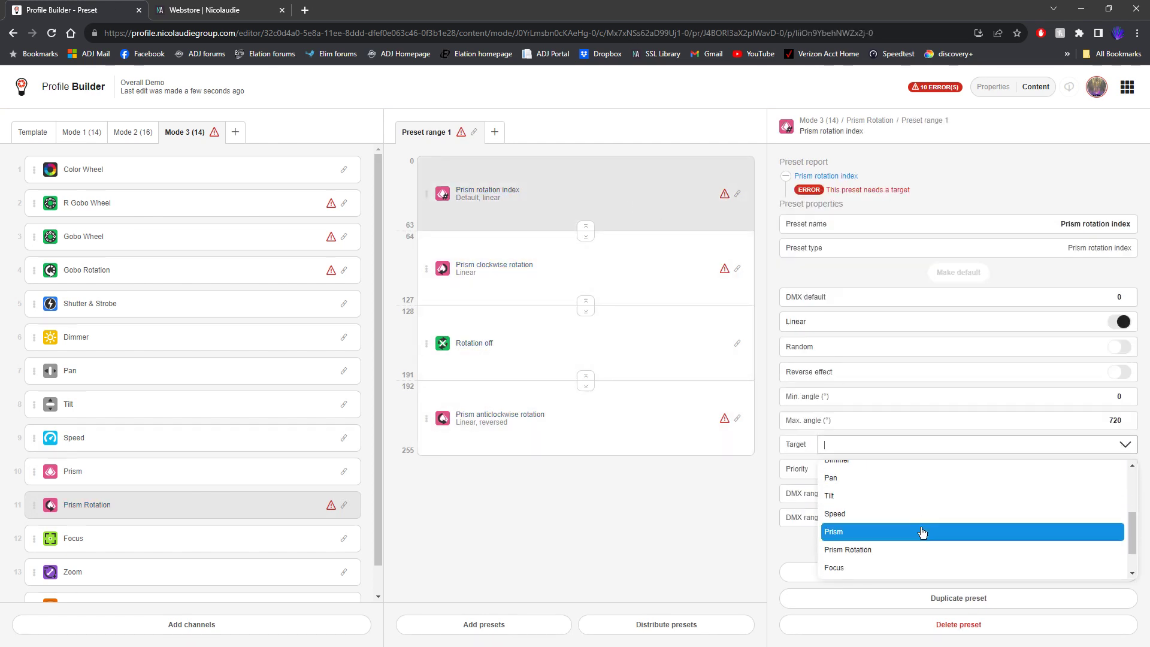
left_click(902, 534)
- Set the targets of the Prism clockwise rotation and Prism anticlockwise rotation presets in Mode 3 to Prism
left_click(657, 264)
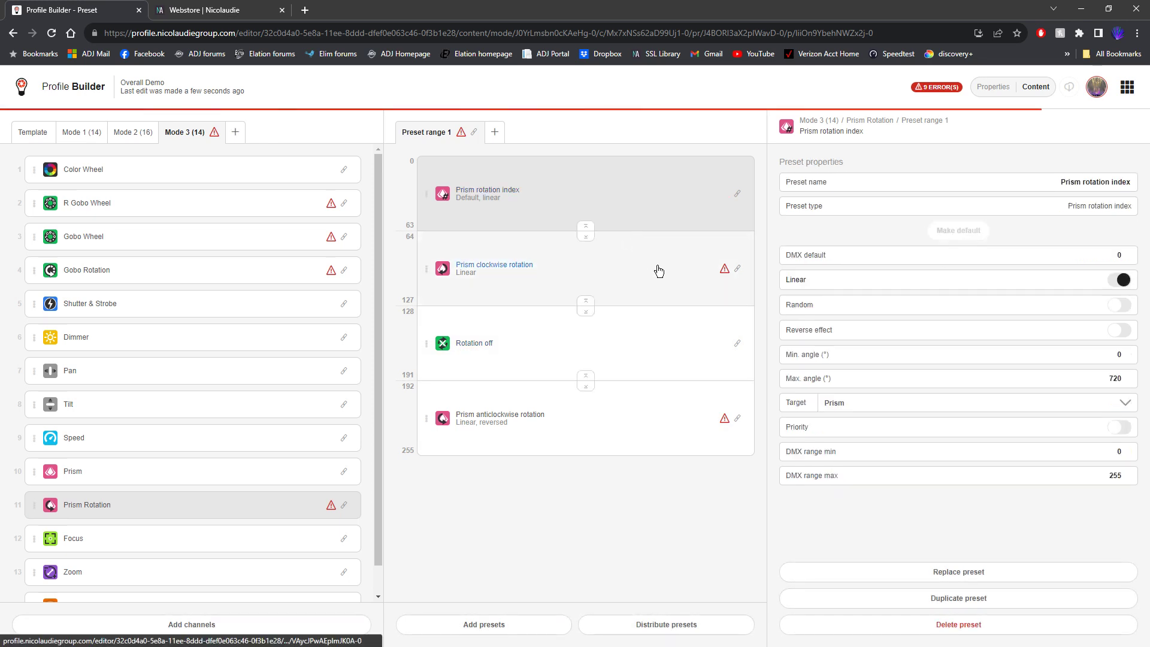
left_click(889, 444)
scroll(888, 532, "down", 3)
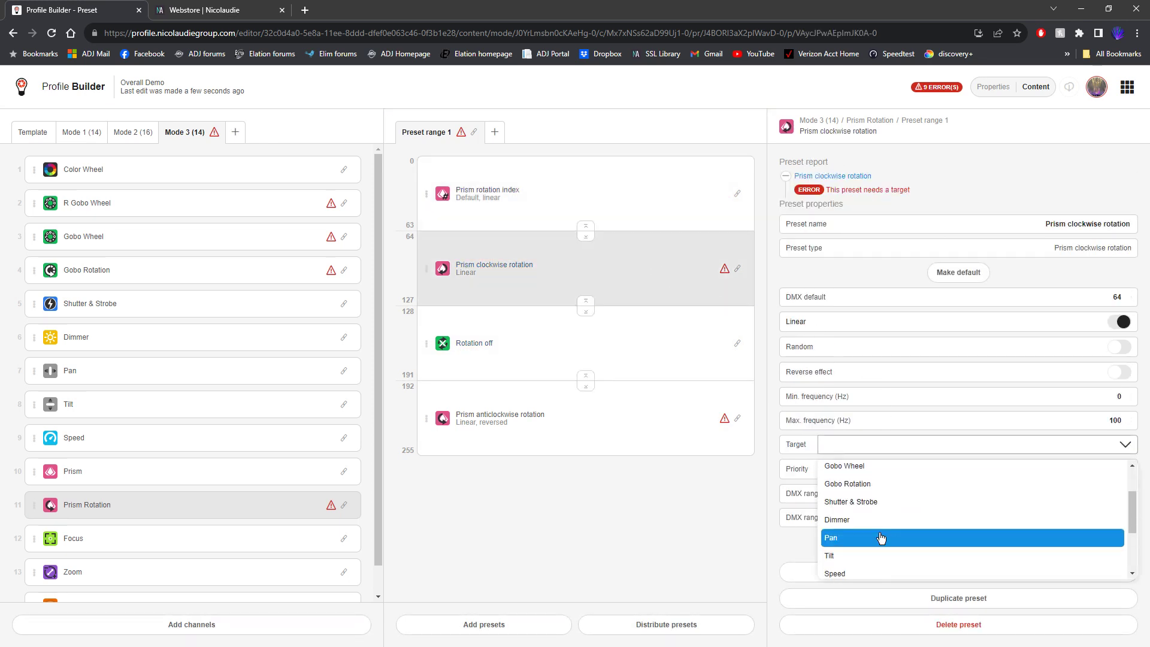
scroll(886, 537, "down", 2)
left_click(847, 492)
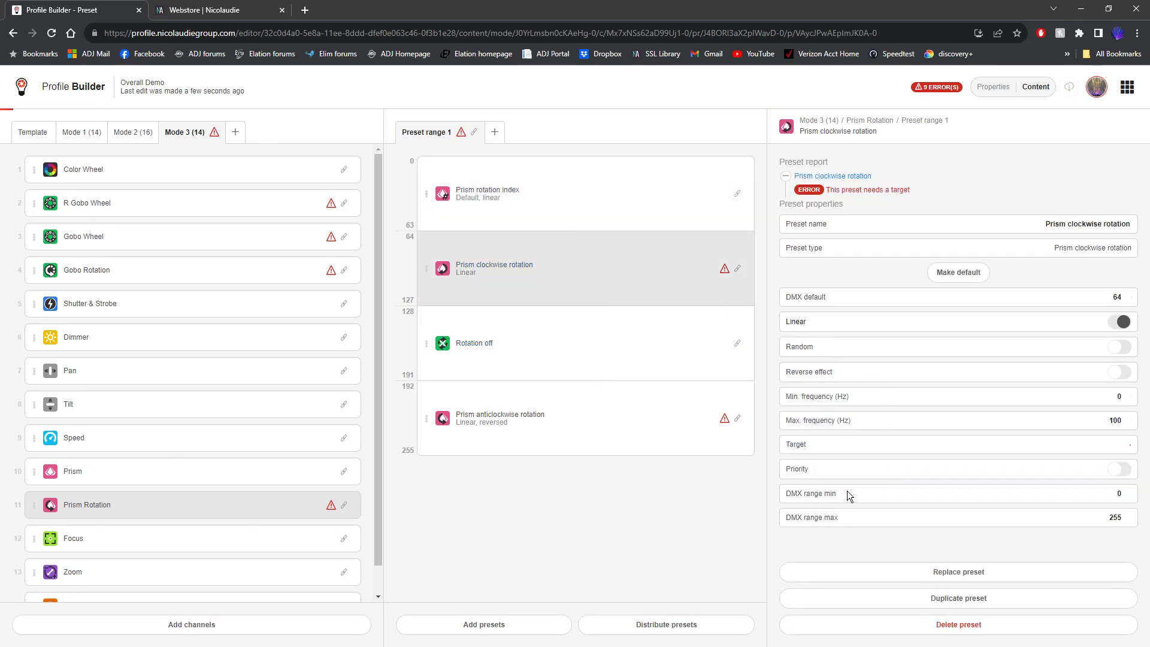
left_click(669, 419)
left_click(887, 444)
scroll(912, 479, "down", 3)
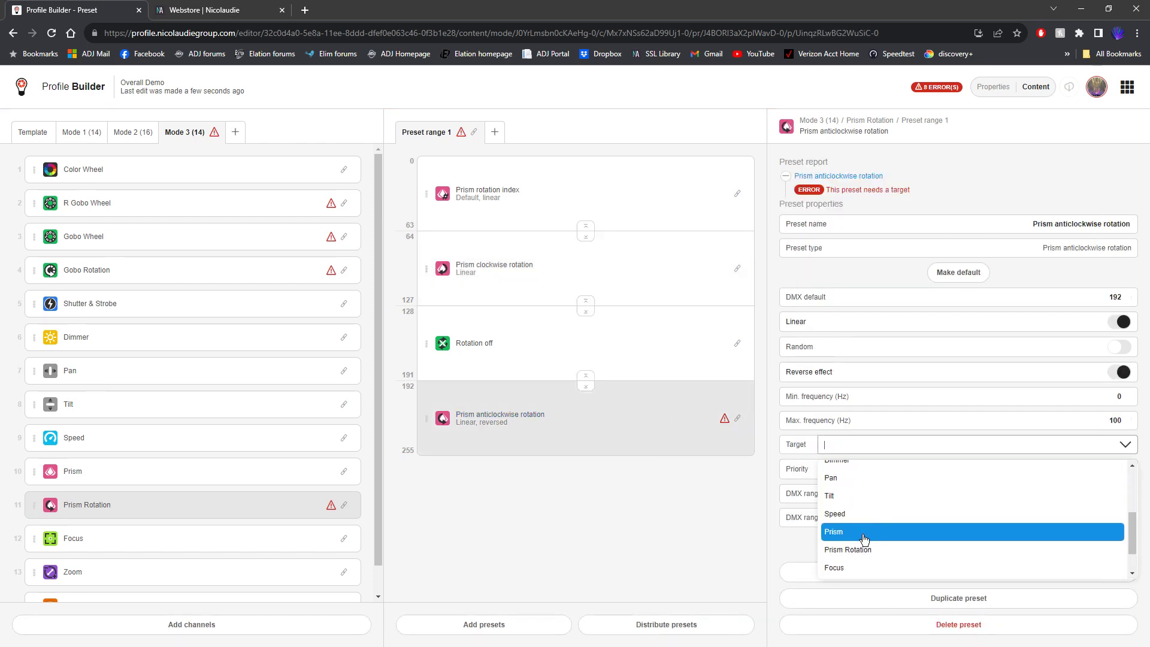
left_click(863, 533)
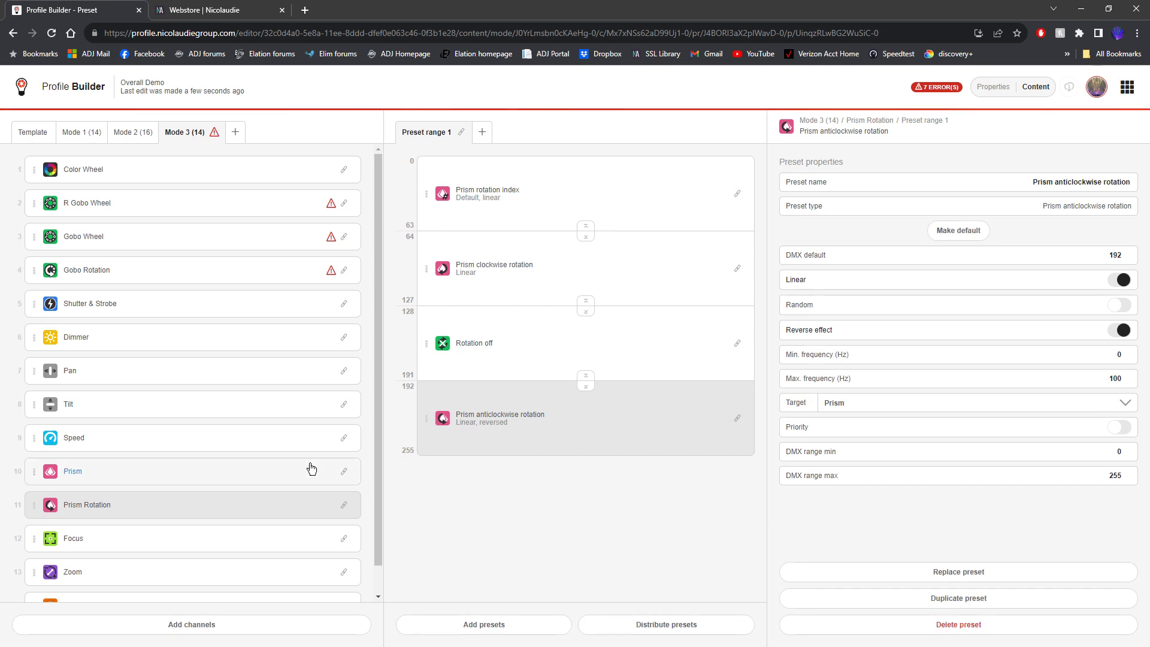
- Examine Mode 3's Gobo Rotation, Gobo Wheel and R Gobo Wheel channels, and review the template's channel list
left_click(202, 283)
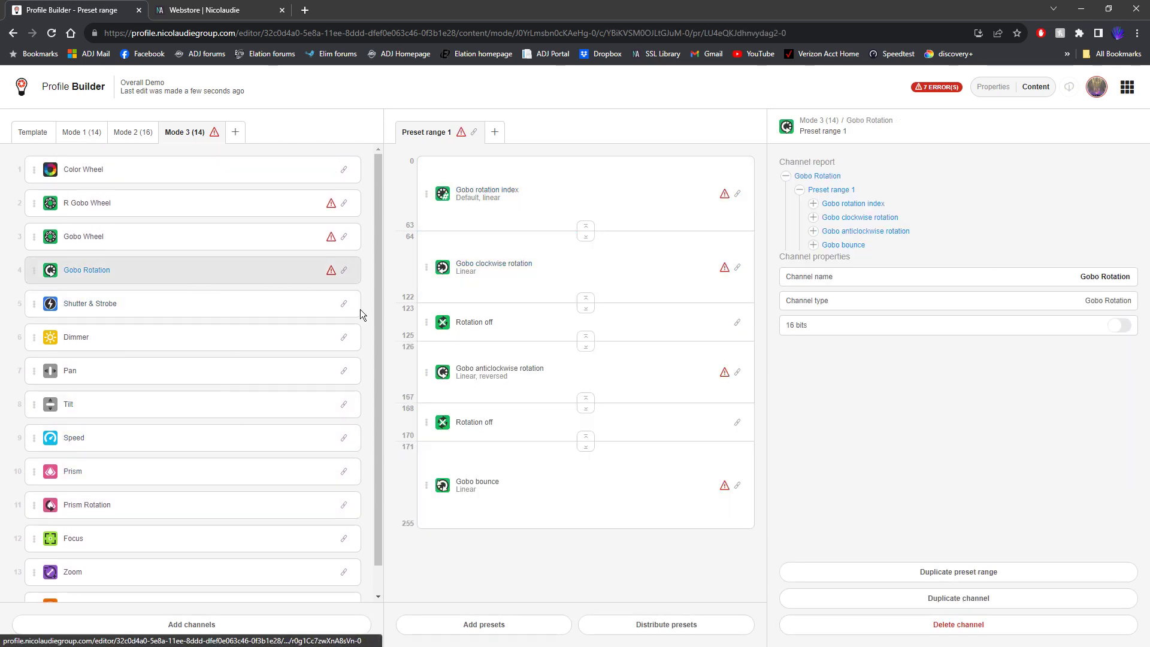
left_click(151, 236)
left_click(179, 201)
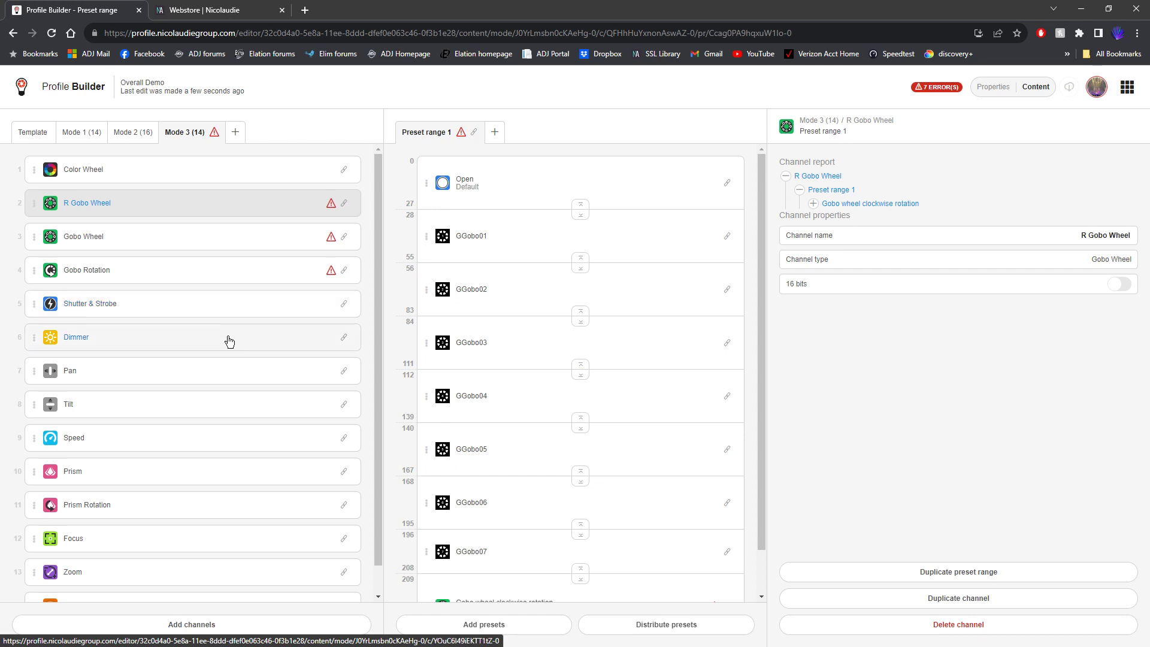
scroll(206, 262, "down", 1)
scroll(205, 259, "up", 1)
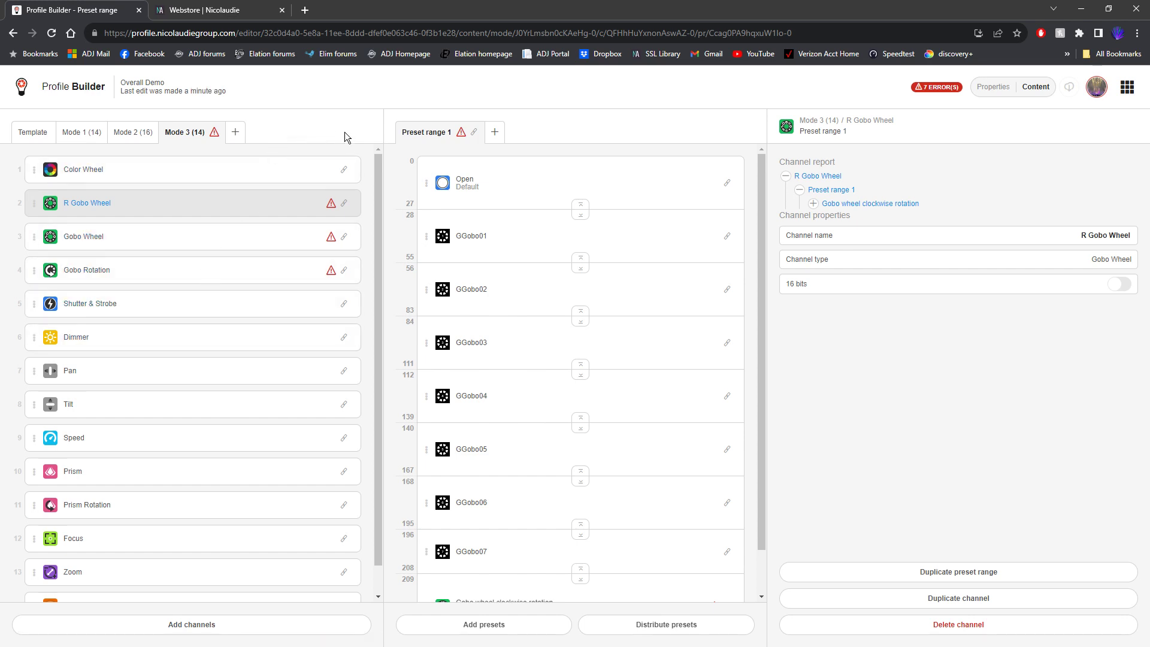
scroll(224, 273, "down", 1)
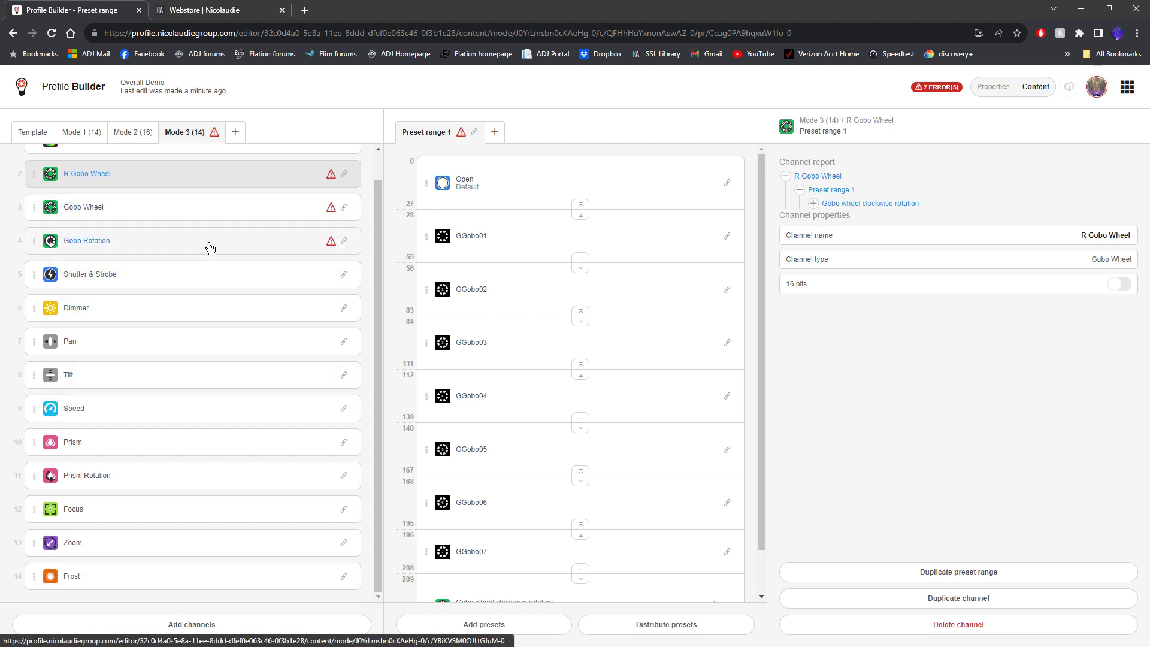
scroll(228, 383, "up", 1)
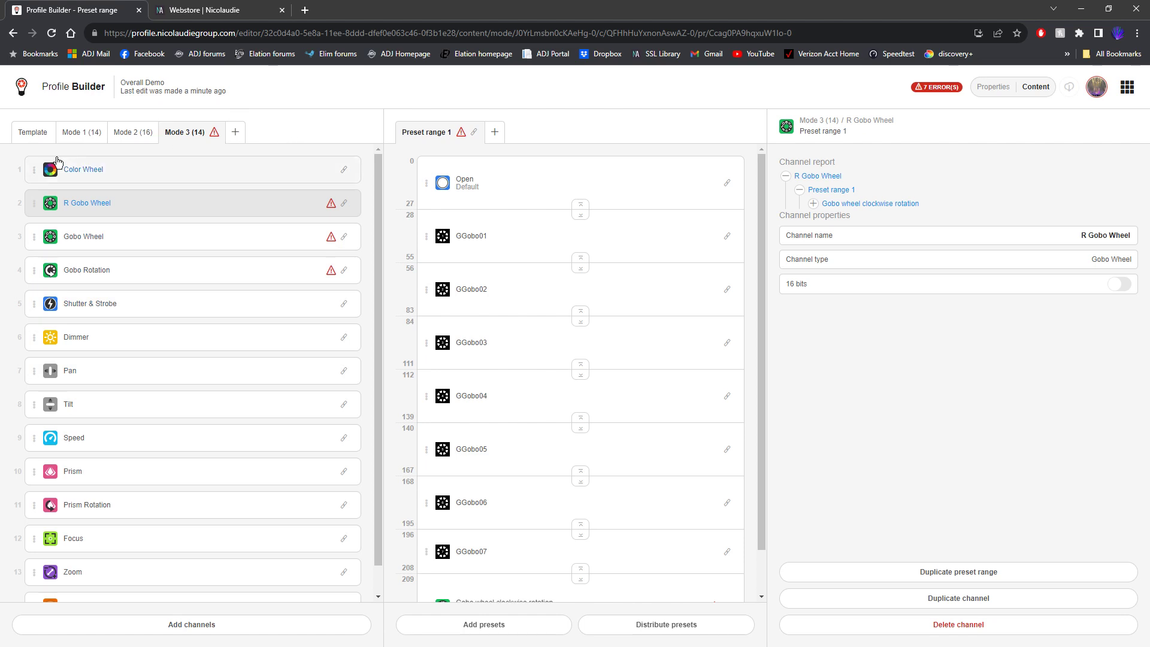
left_click(25, 133)
scroll(218, 308, "down", 1)
scroll(217, 306, "up", 1)
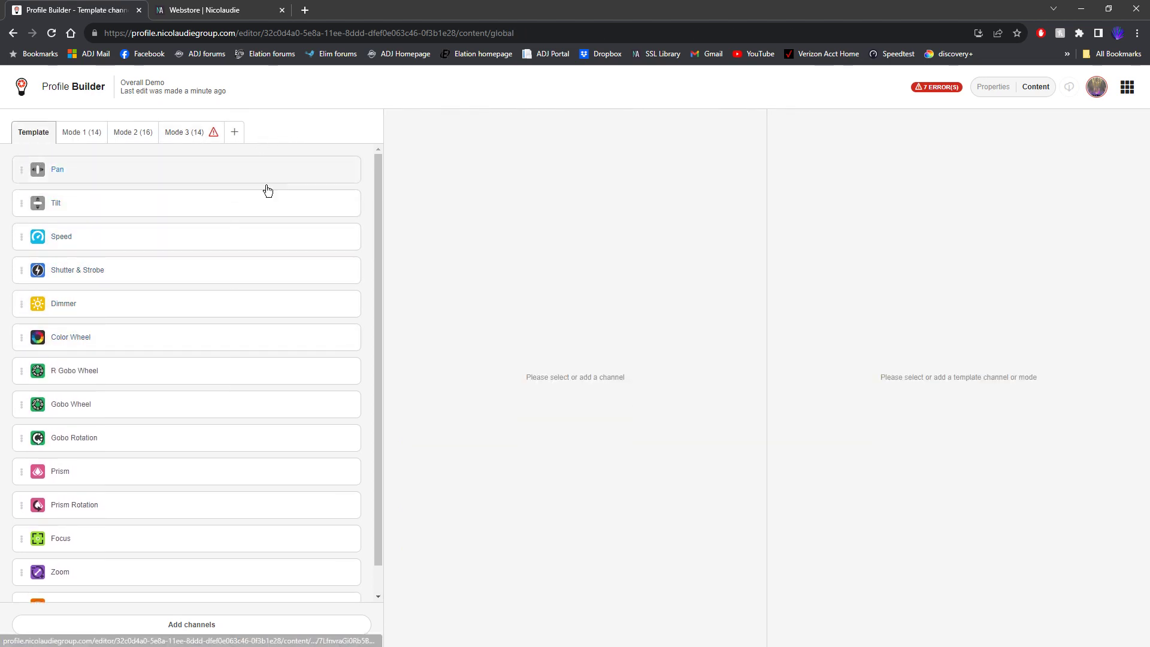
scroll(213, 527, "down", 1)
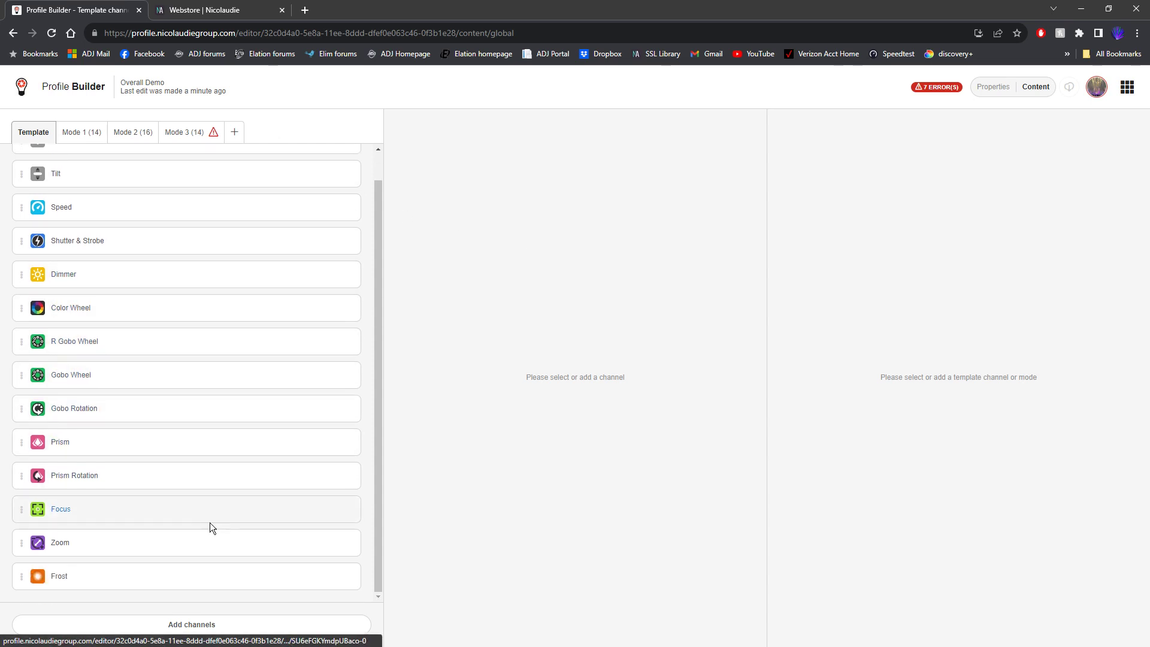
scroll(209, 519, "up", 1)
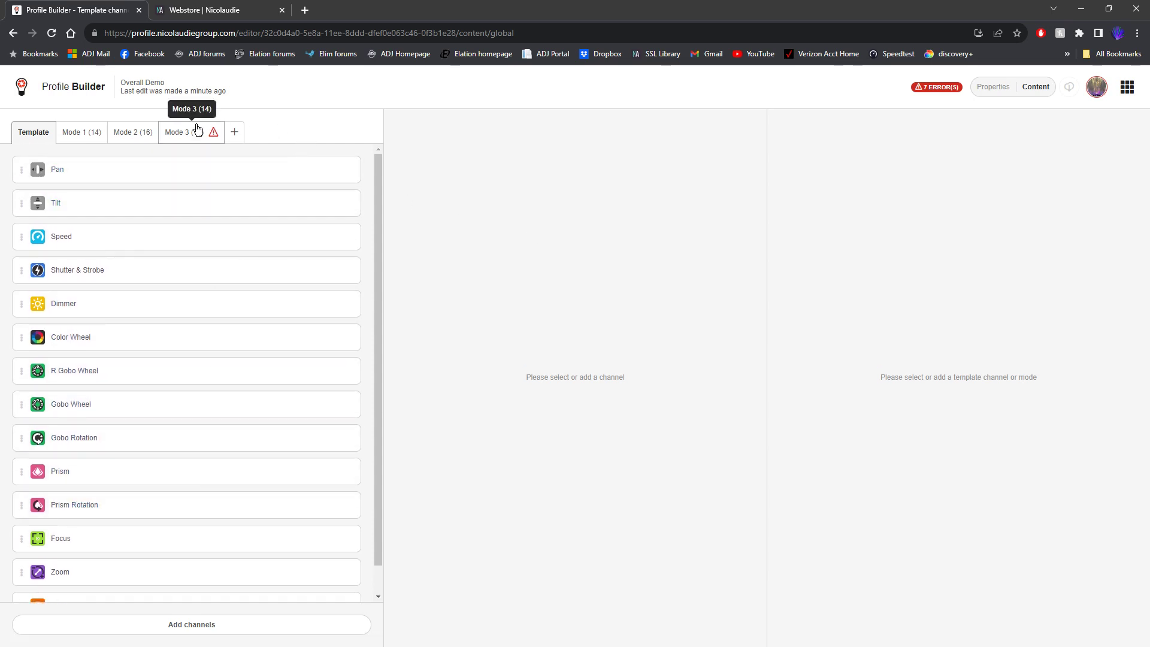
- Delete Mode 3 from the profile and confirm the deletion
left_click(187, 133)
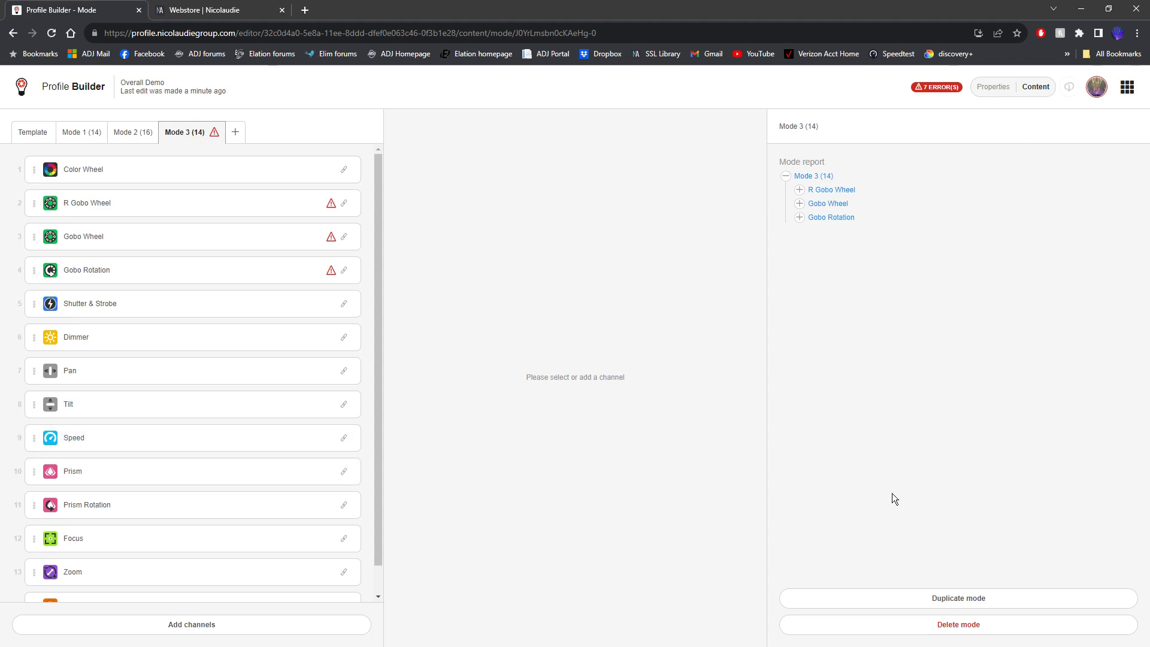
left_click(955, 627)
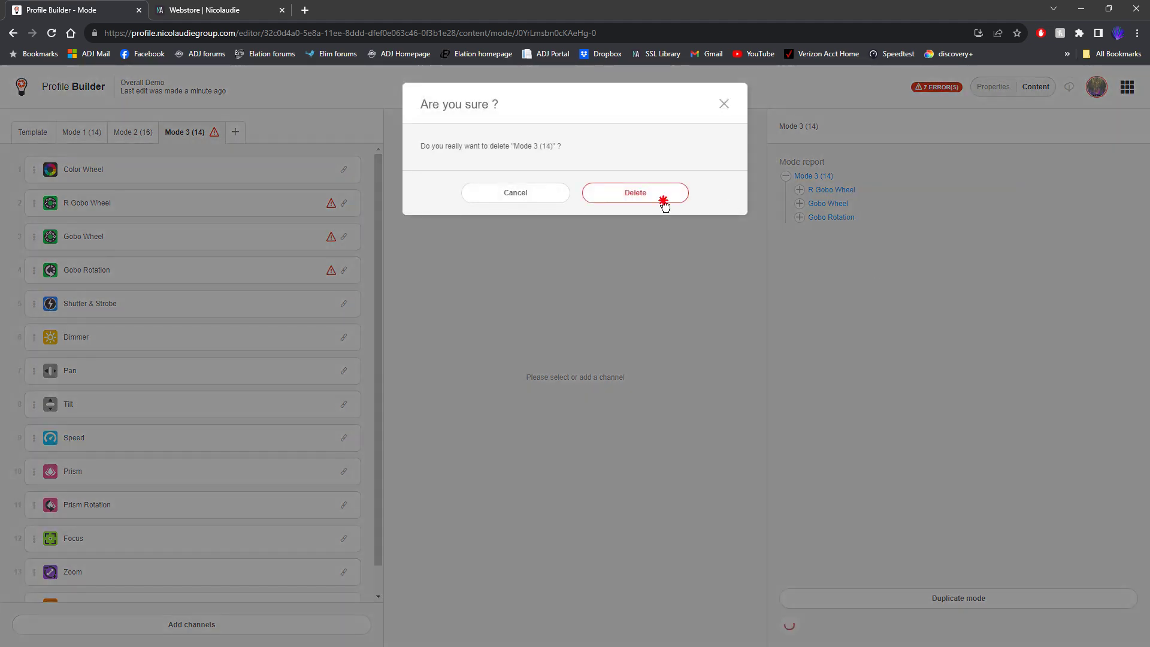
left_click(662, 200)
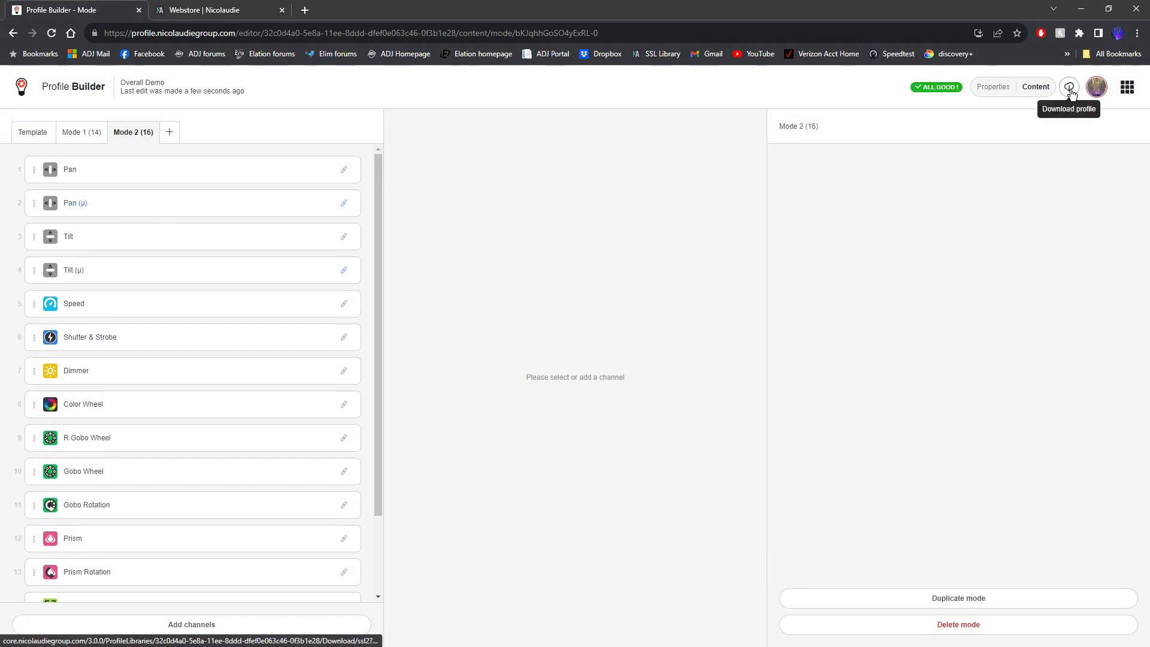
- Open the profile's properties and view the Sharing & permissions and Beams settings
left_click(994, 88)
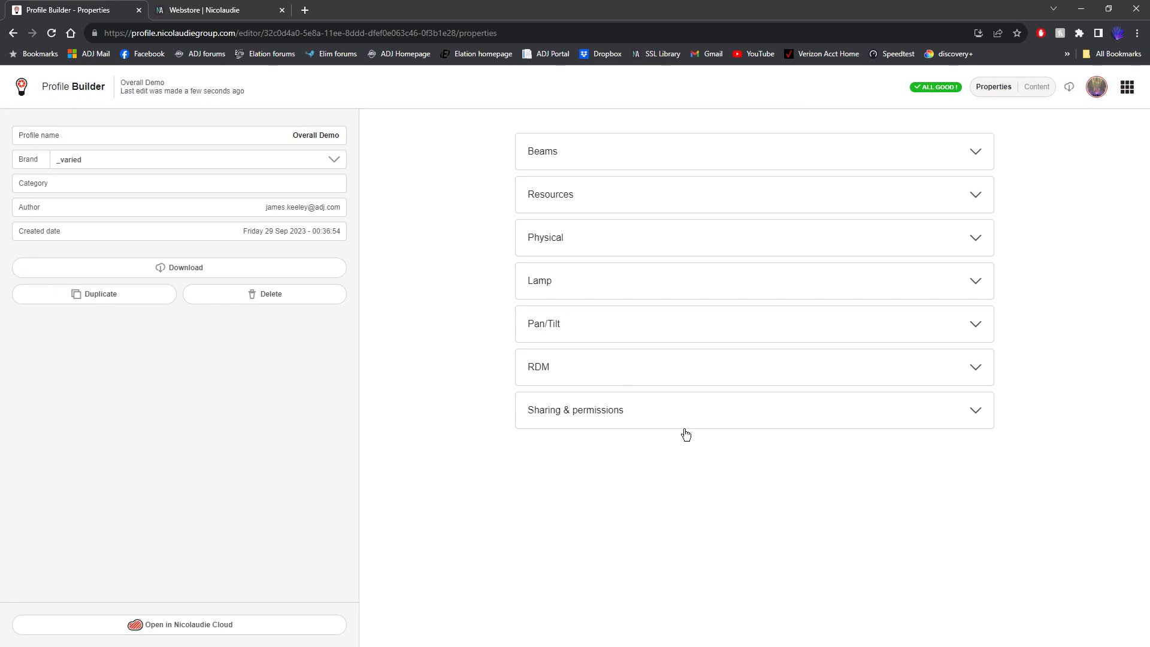
left_click(723, 419)
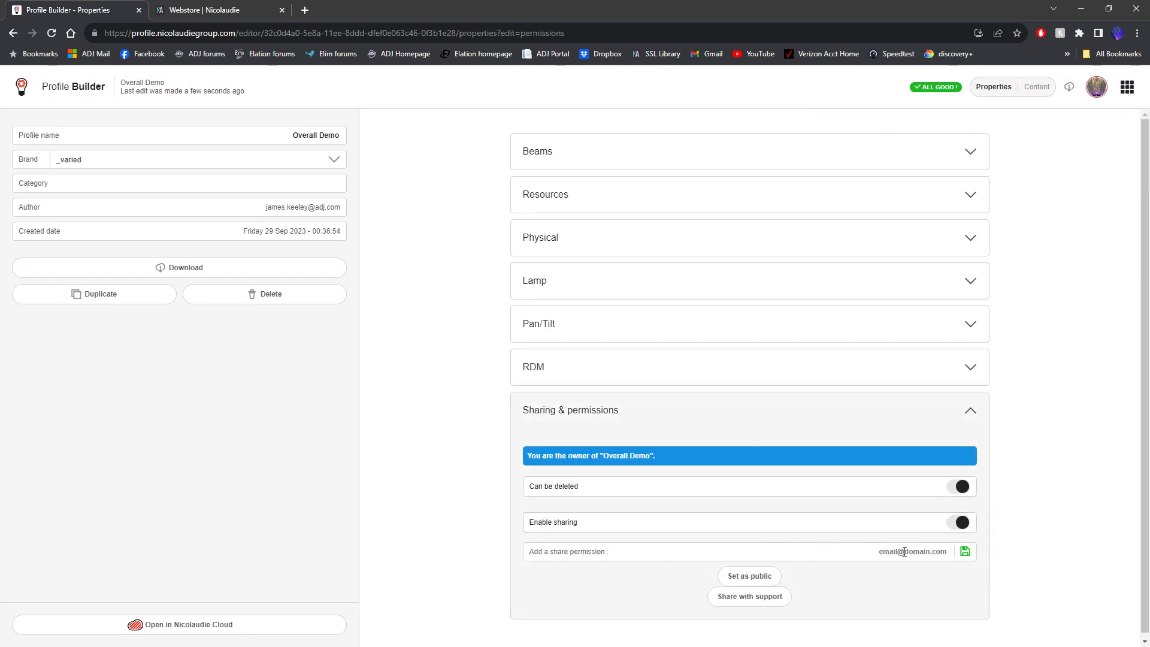
left_click(840, 153)
left_click(839, 153)
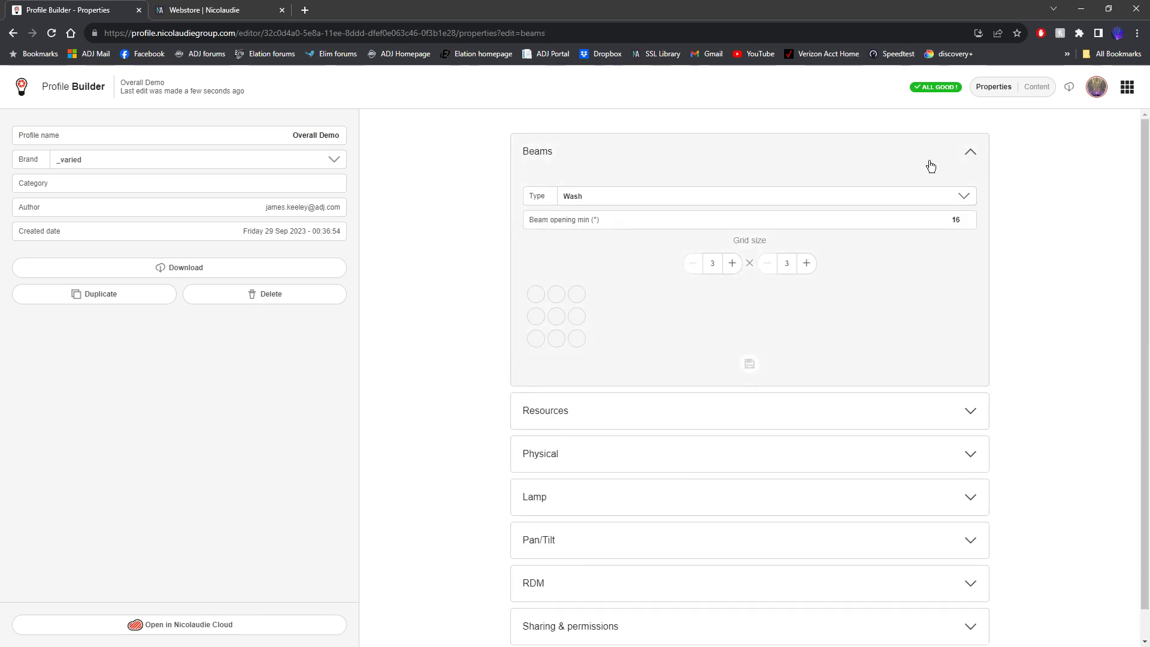
- Change the minimum beam opening angle in the profile's Beams properties
double_click(962, 220)
key("Return")
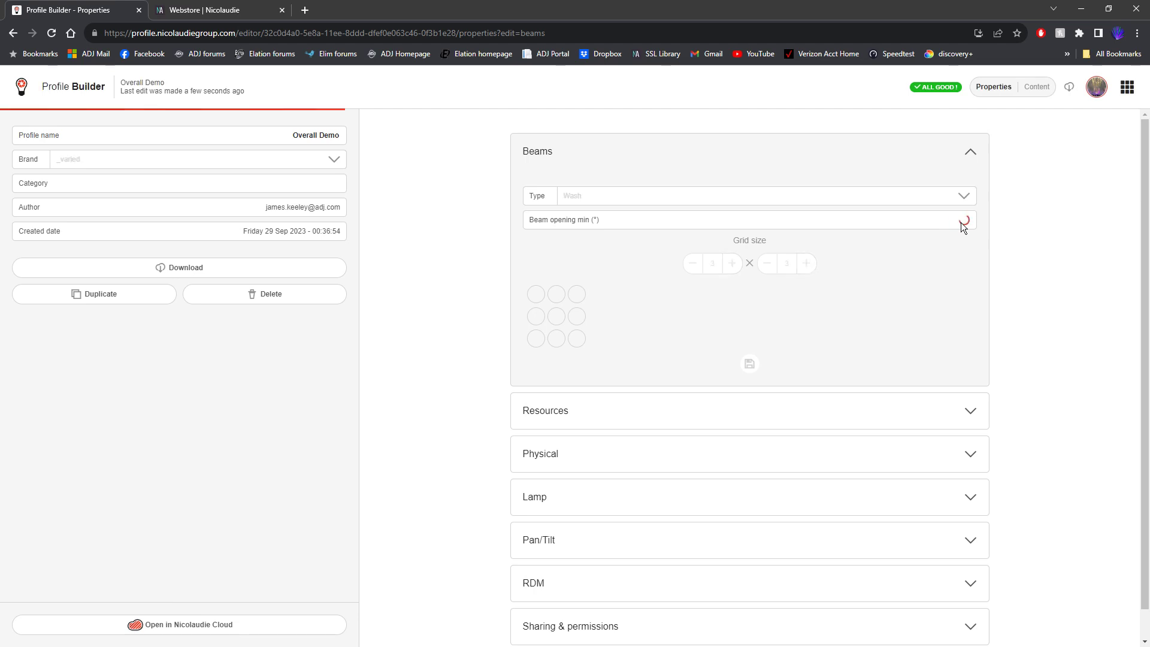
- Set the template Zoom channel's preset to a minimum angle of 8° and a maximum angle of 32°
left_click(1036, 87)
left_click(34, 133)
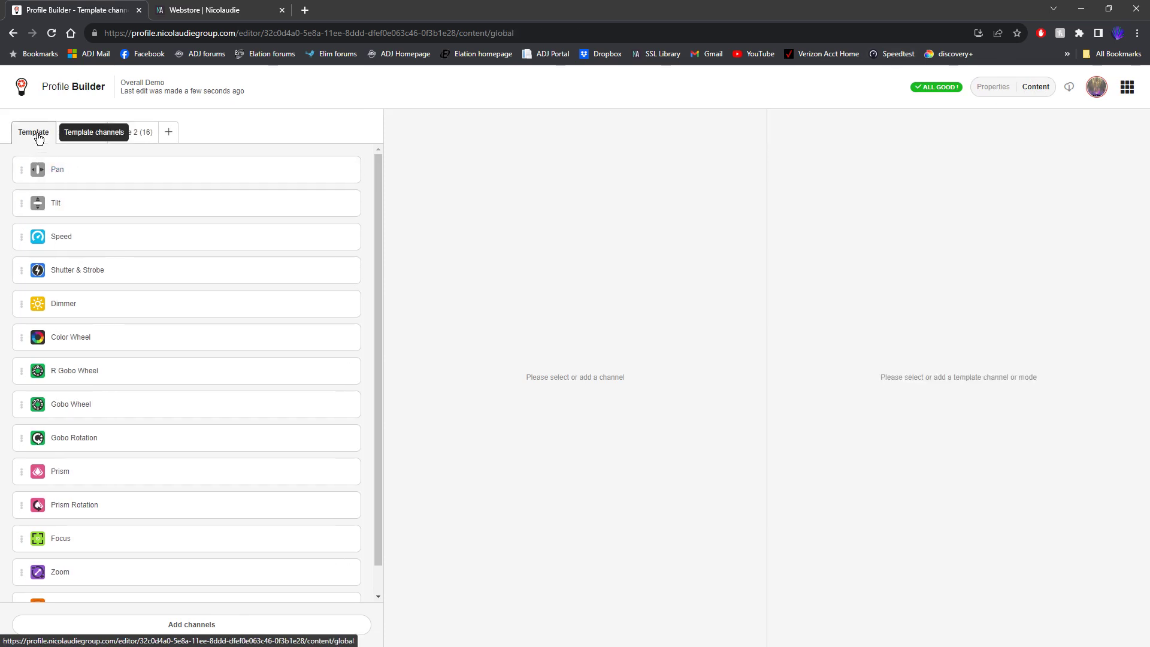
scroll(108, 303, "down", 1)
left_click(120, 542)
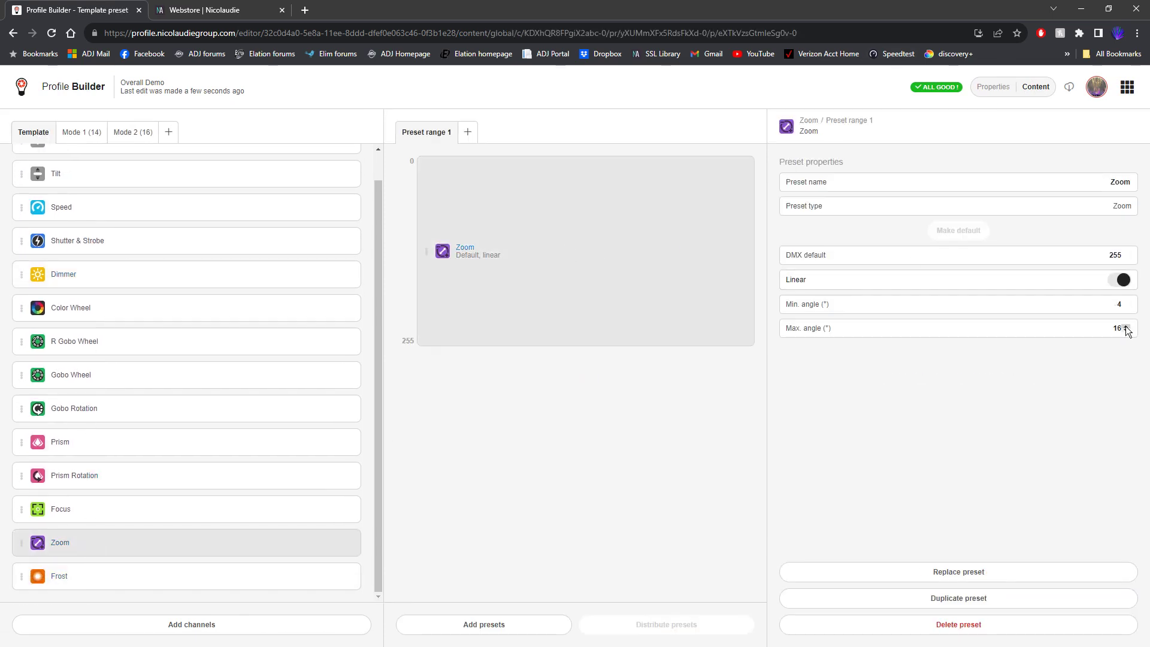
left_click(1120, 327)
key("Return")
left_click(1122, 303)
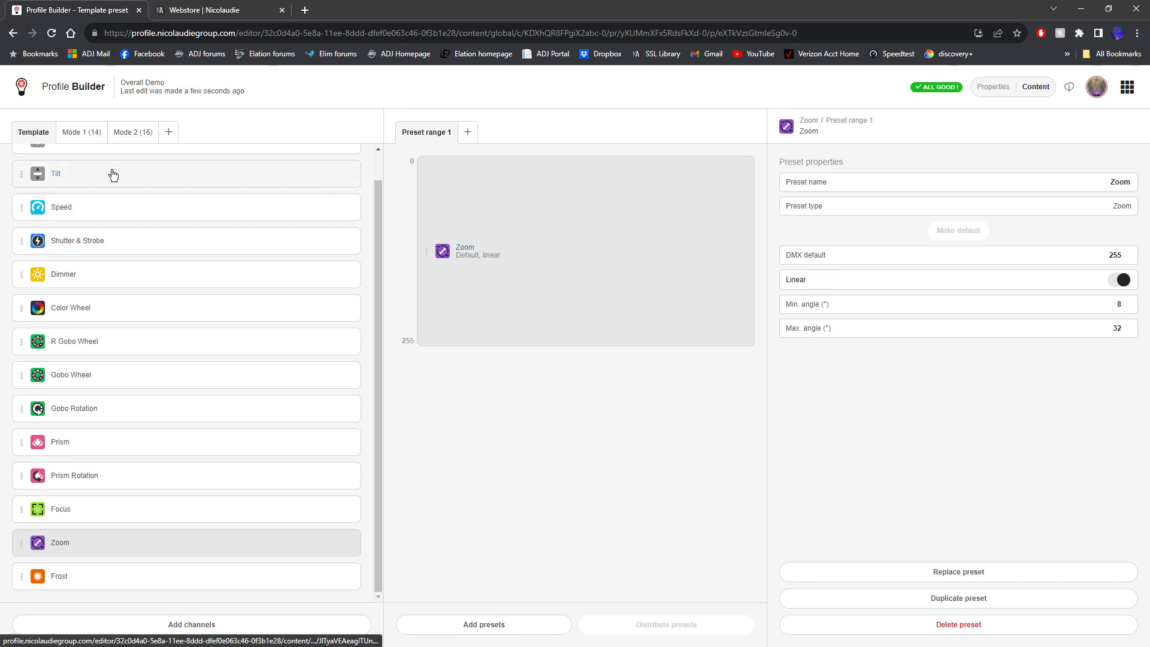
- Check the minimum and maximum angles of the Zoom preset in Mode 1 and Mode 2
left_click(82, 131)
left_click(135, 542)
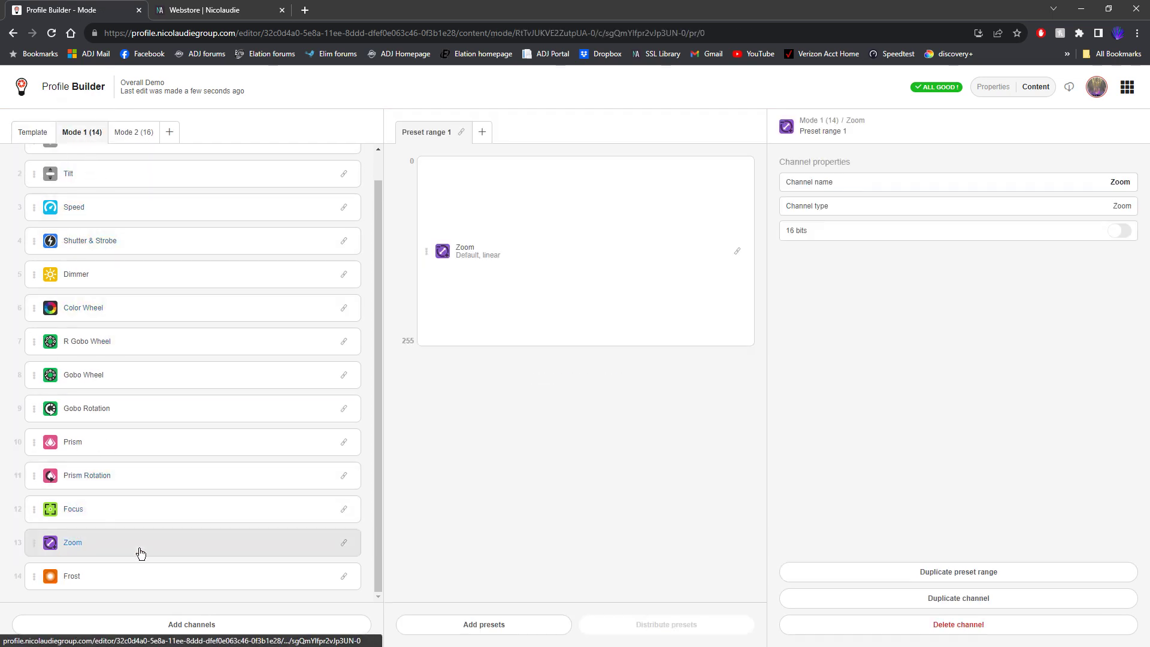
left_click(542, 239)
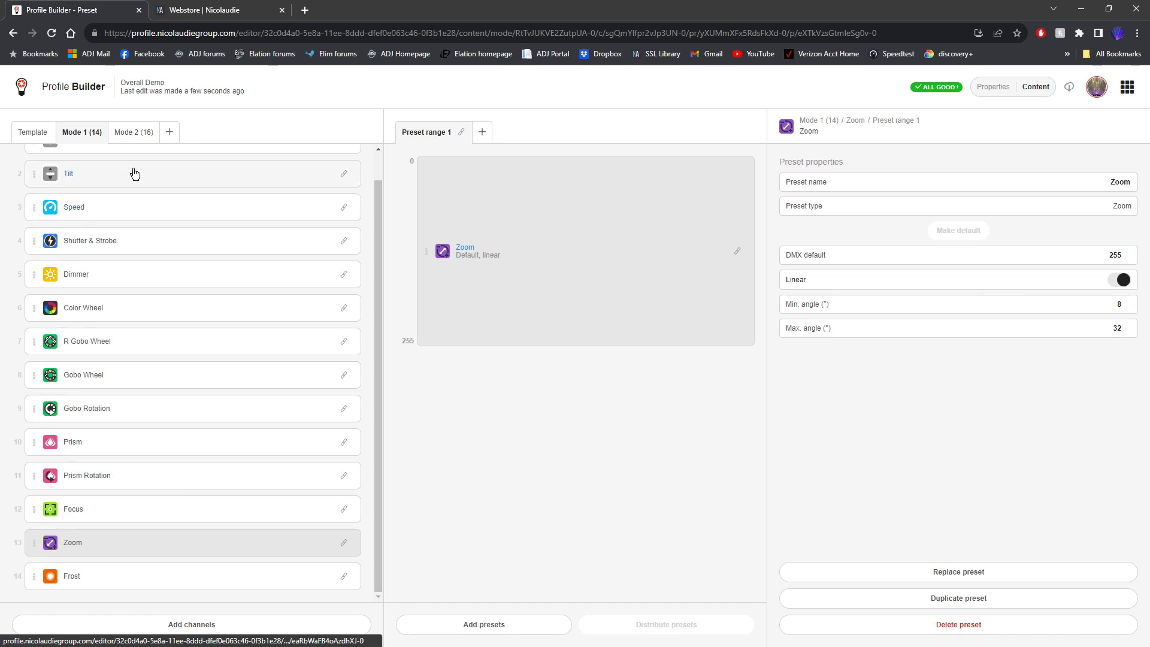
left_click(141, 133)
scroll(129, 519, "down", 1)
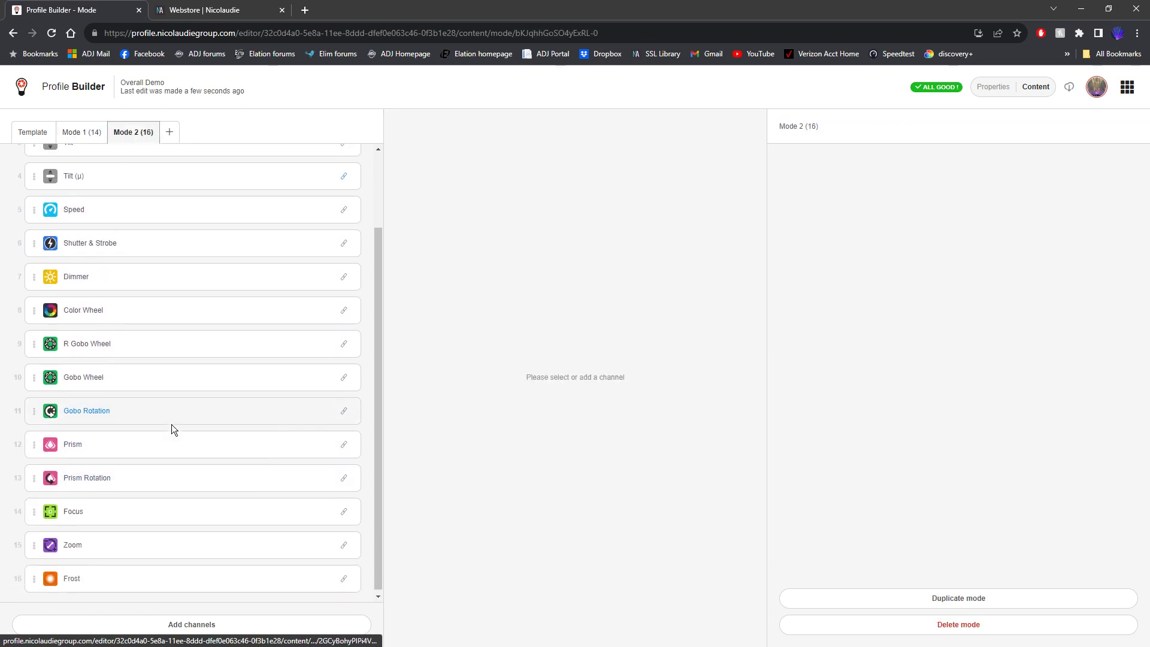
left_click(150, 541)
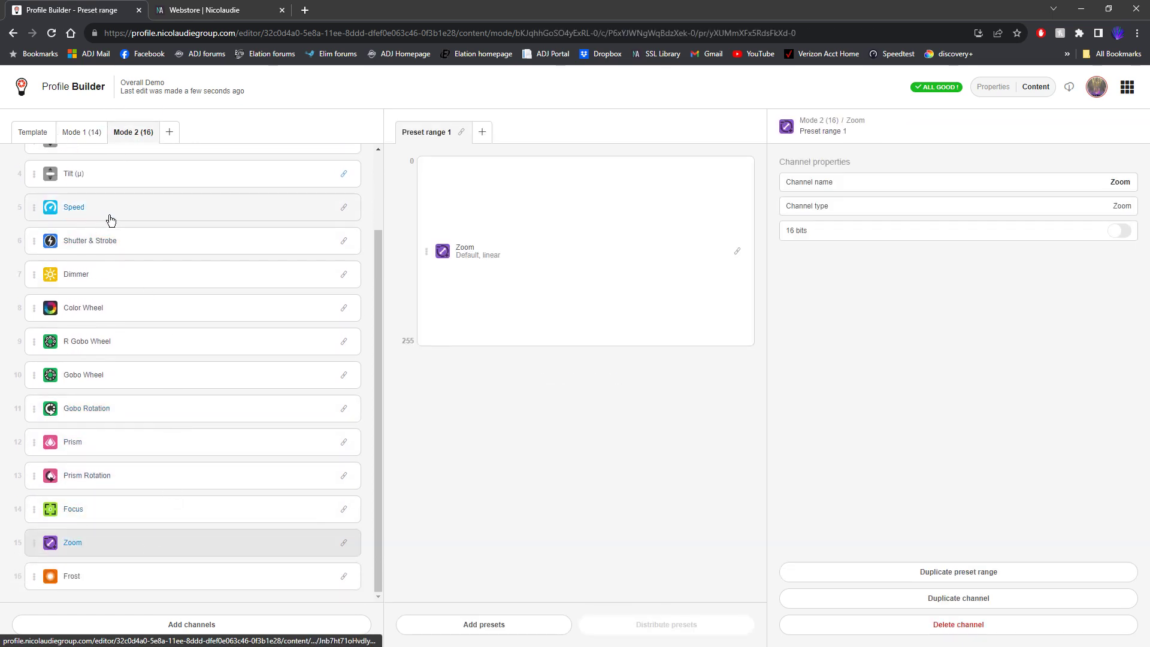
left_click(623, 229)
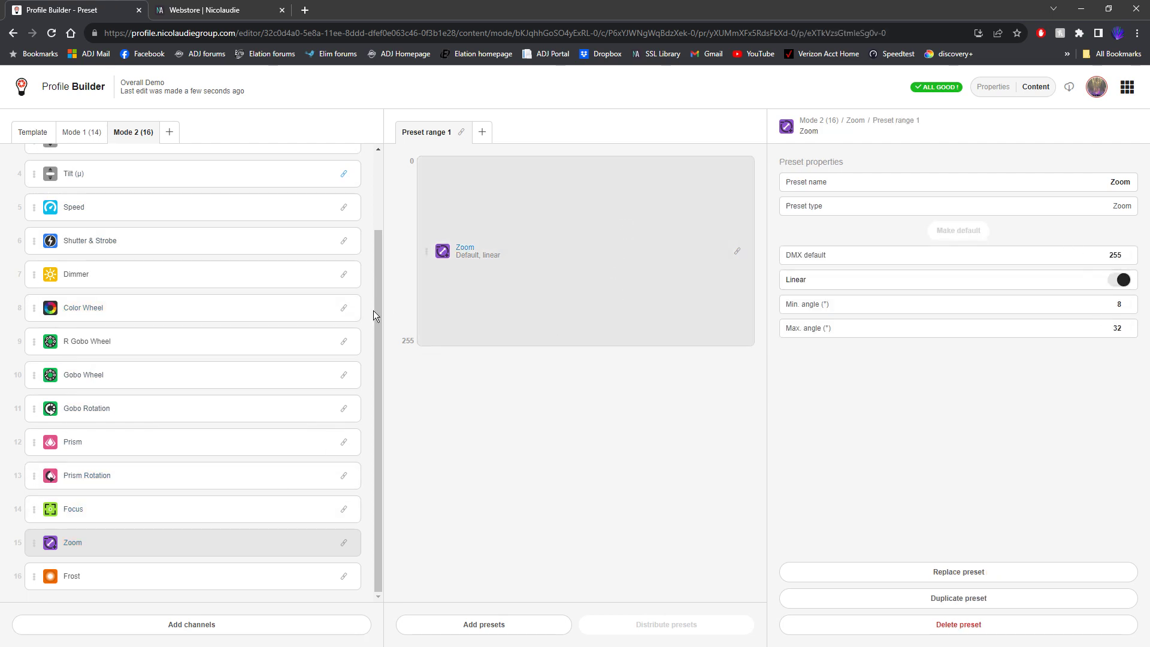
- Review the channel lists of the template, Mode 1 and Mode 2
left_click(31, 133)
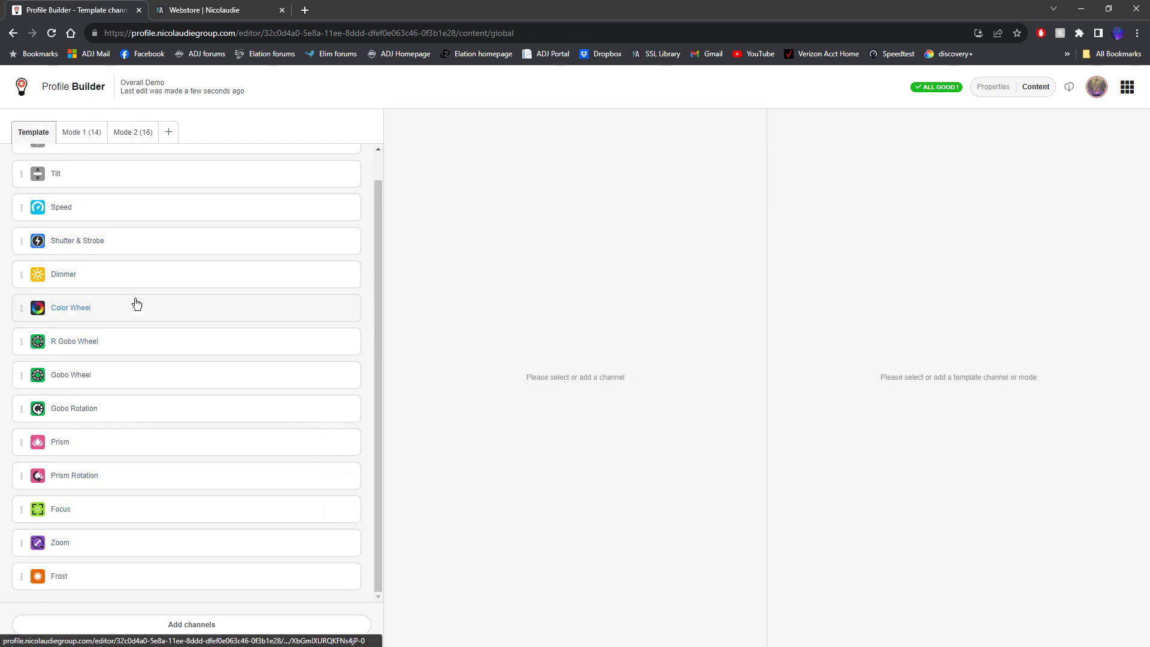
scroll(127, 245, "up", 1)
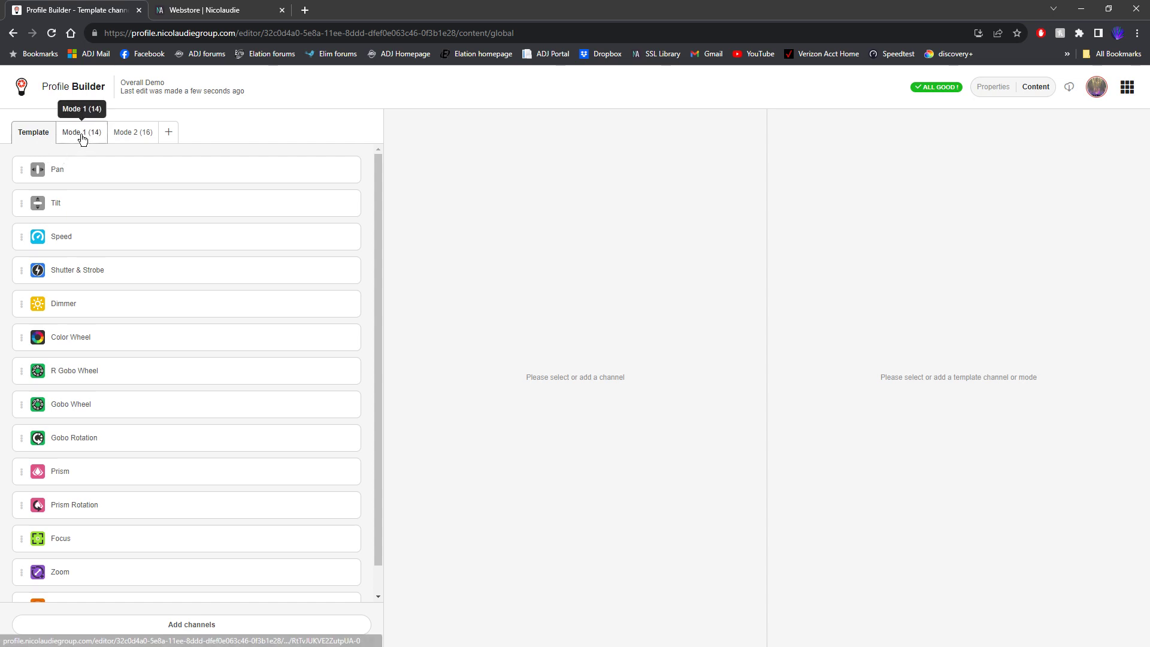
left_click(80, 135)
left_click(113, 135)
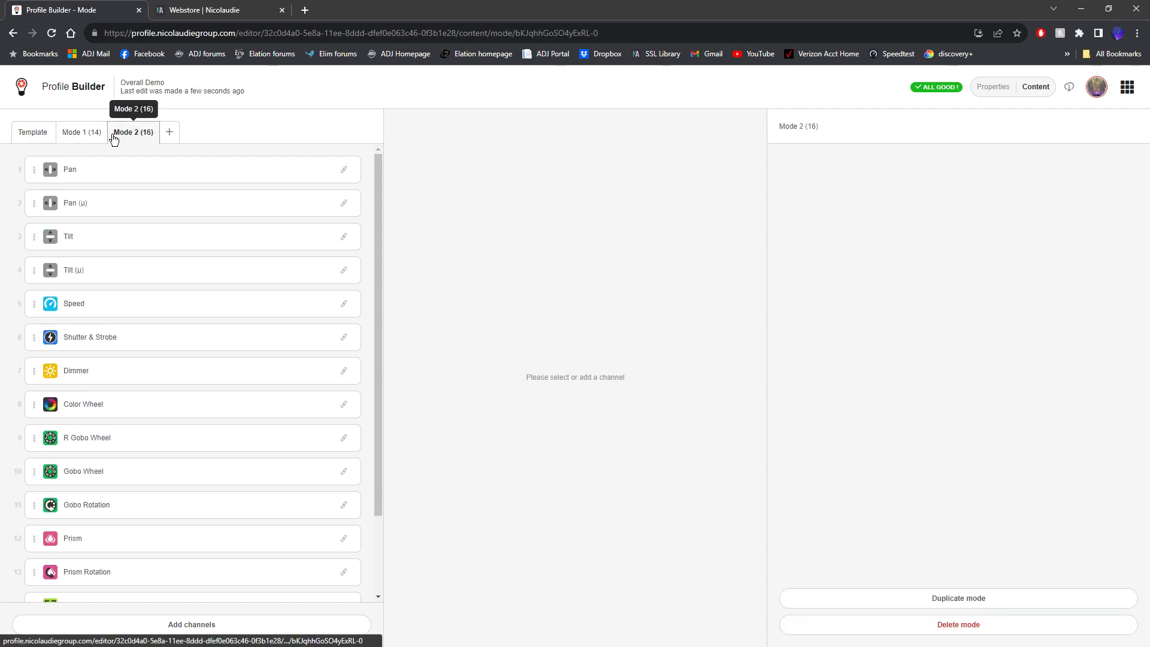
left_click(33, 133)
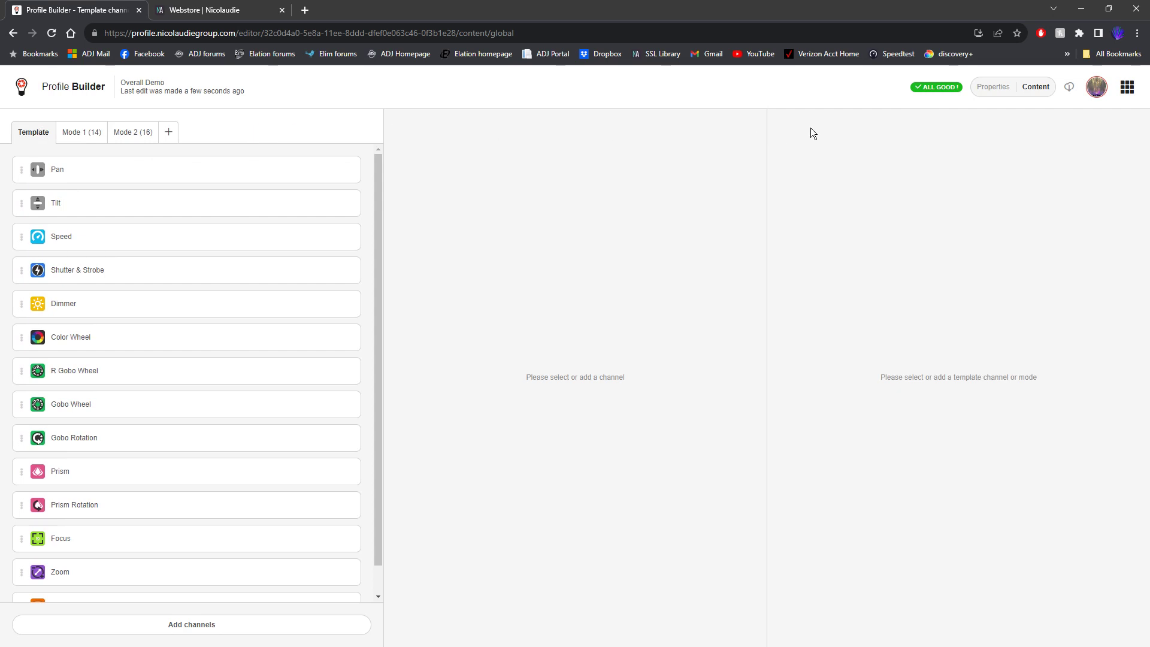
- Return to the profile's properties and examine the author's e-mail
left_click(993, 88)
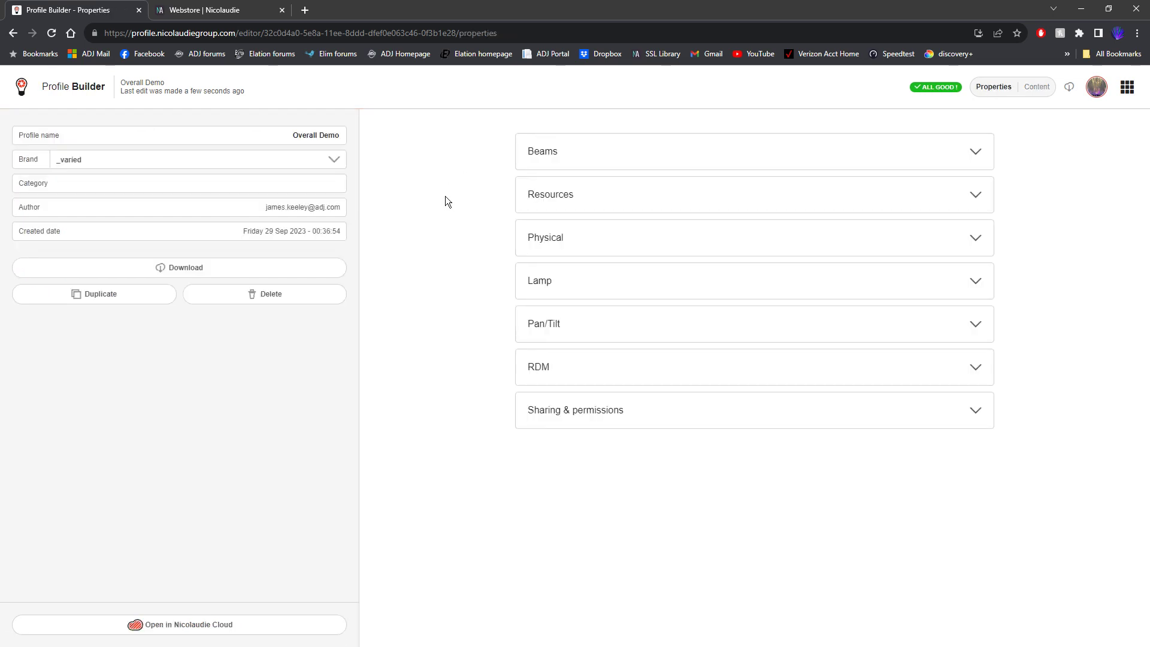
left_click_drag(264, 207, 346, 214)
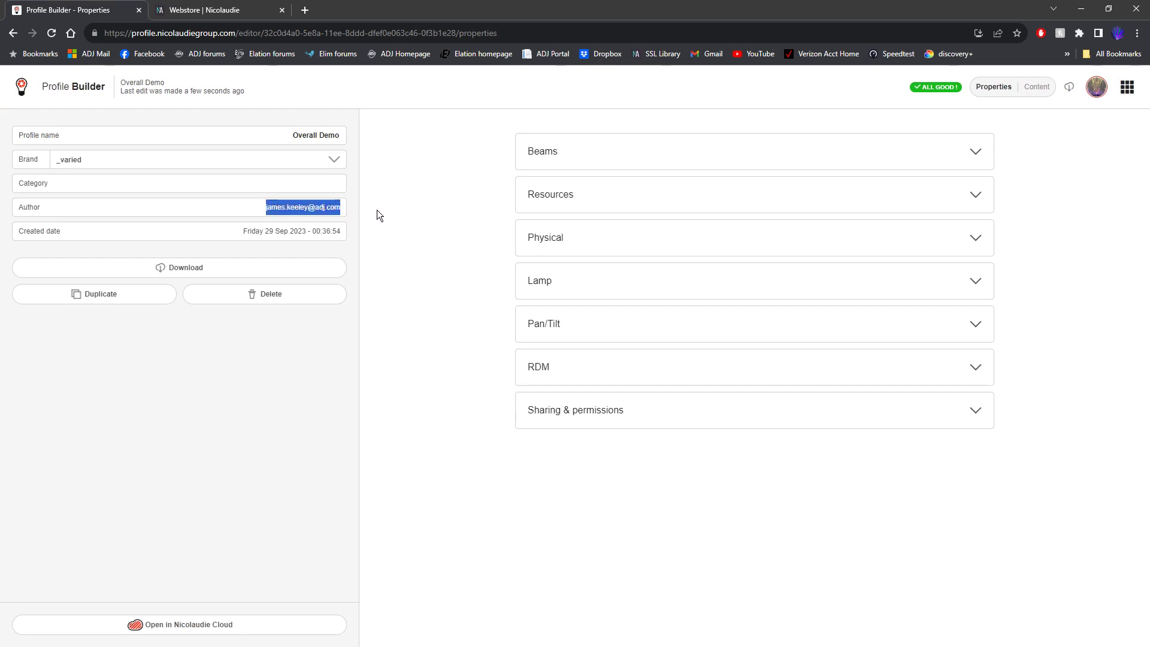
left_click(344, 207)
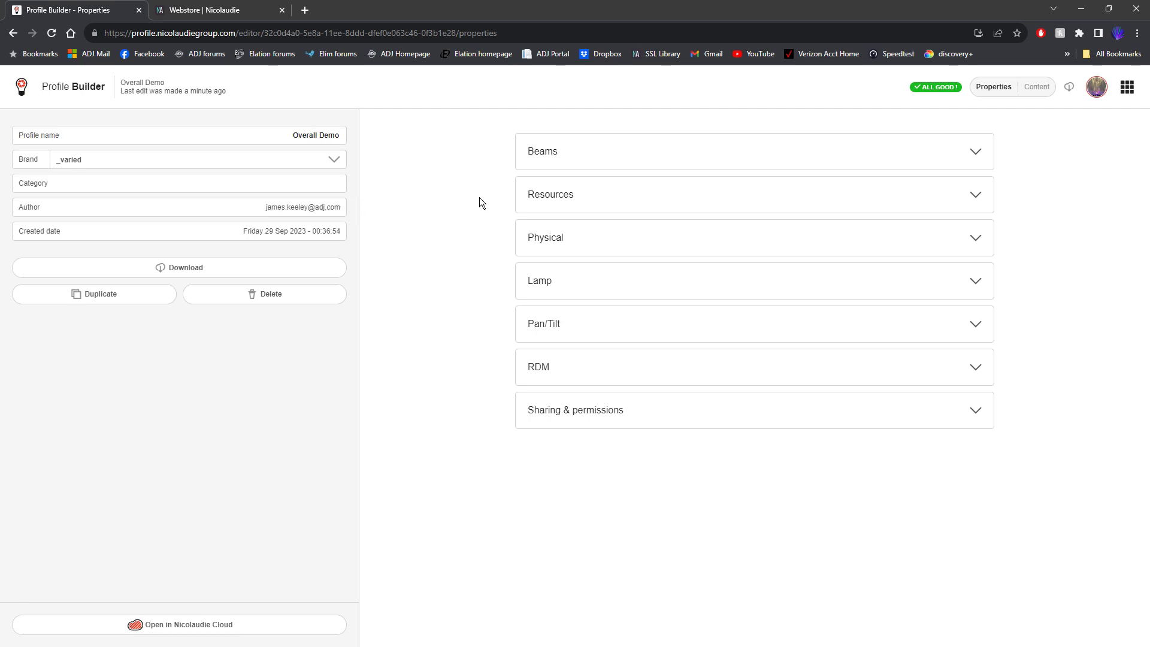